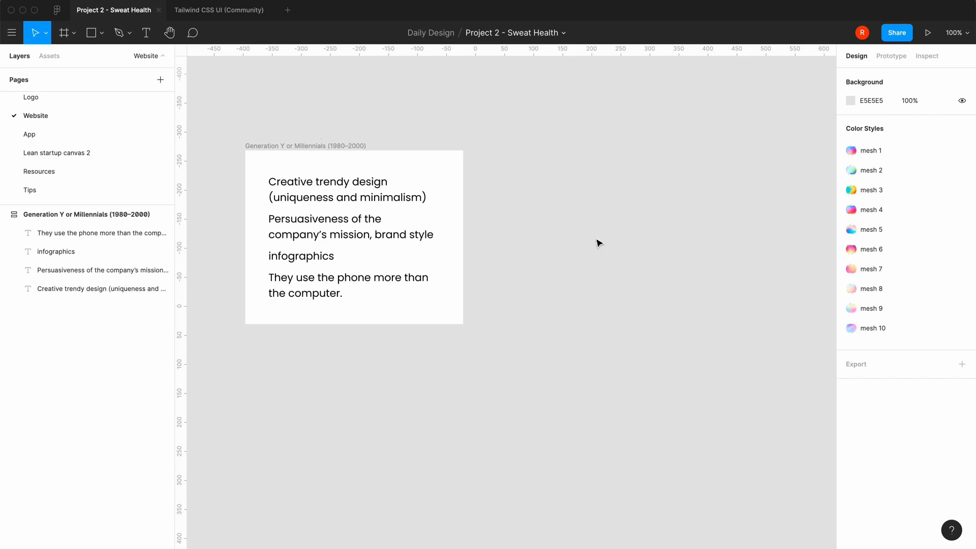
Add an iPhone 11 Pro / X frame beside the Generation Y or Millennials notes and align their upper edges
{"action": "key", "text": "f"}
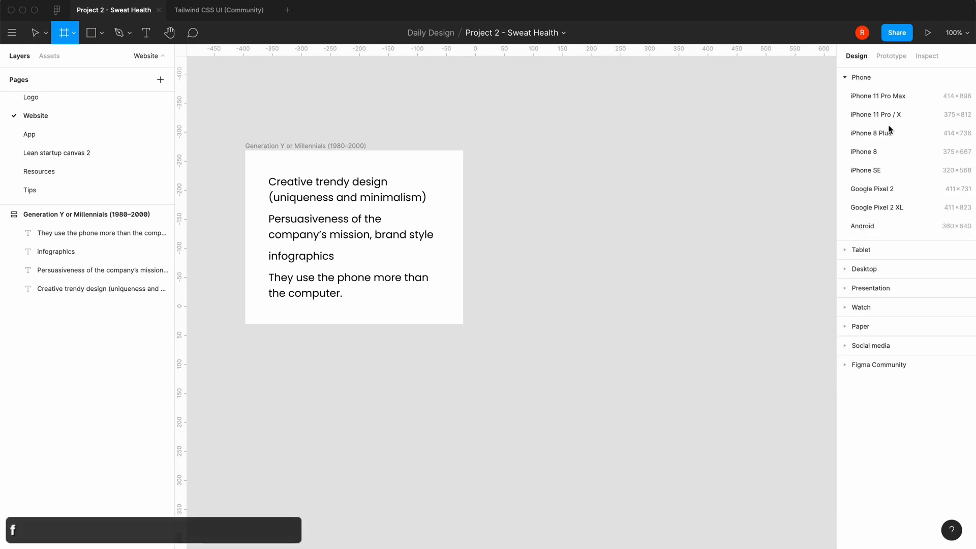
{"action": "left_click", "coordinate": [892, 118]}
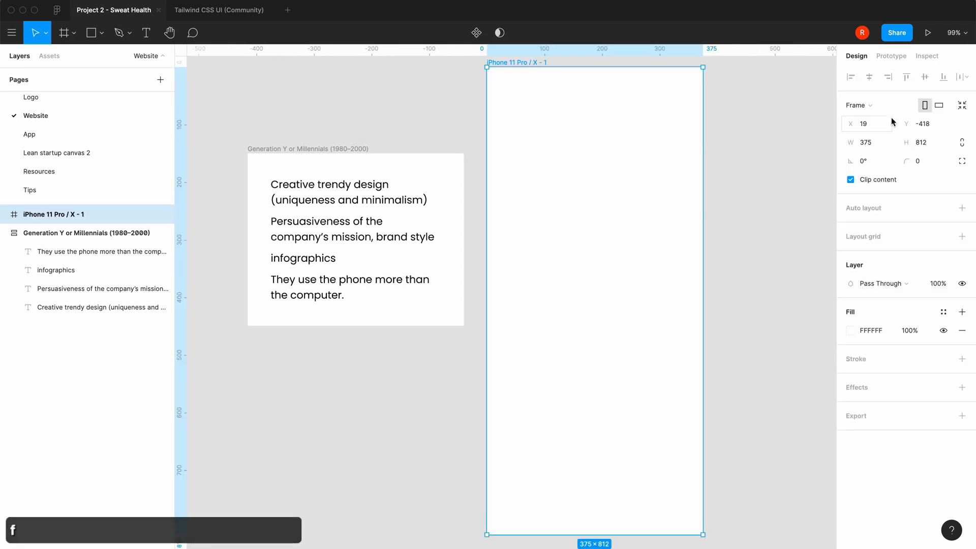
{"action": "key", "text": "minus"}
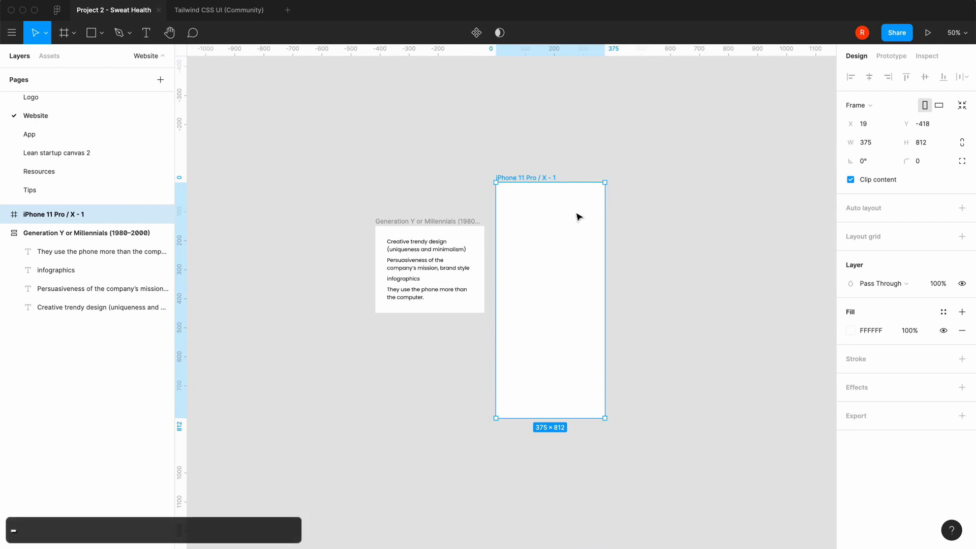
{"action": "left_click_drag", "start_coordinate": [563, 226], "coordinate": [563, 268]}
{"action": "left_click", "coordinate": [473, 155]}
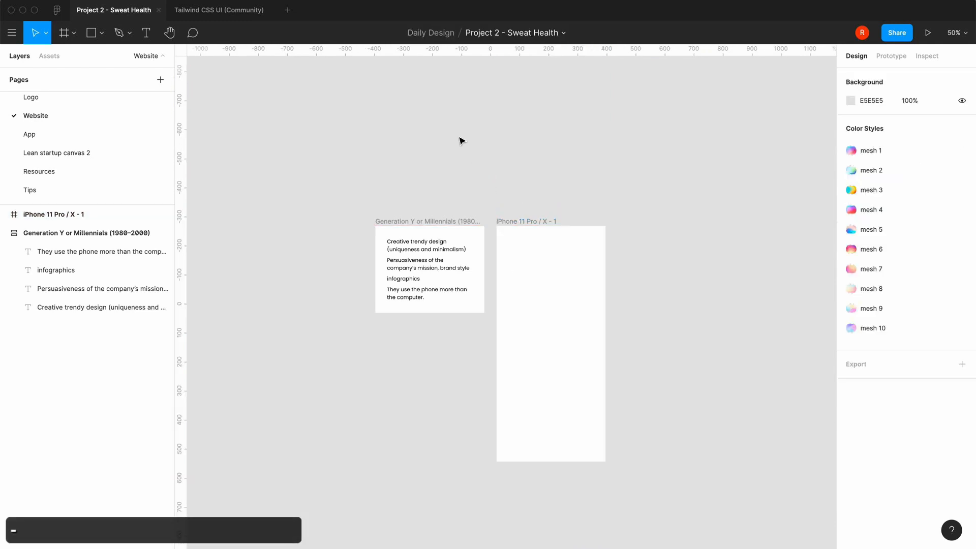
Open the Logo page and look over the logo explorations and the large logo presentations
{"action": "scroll", "coordinate": [57, 133], "scroll_direction": "up", "scroll_amount": 2}
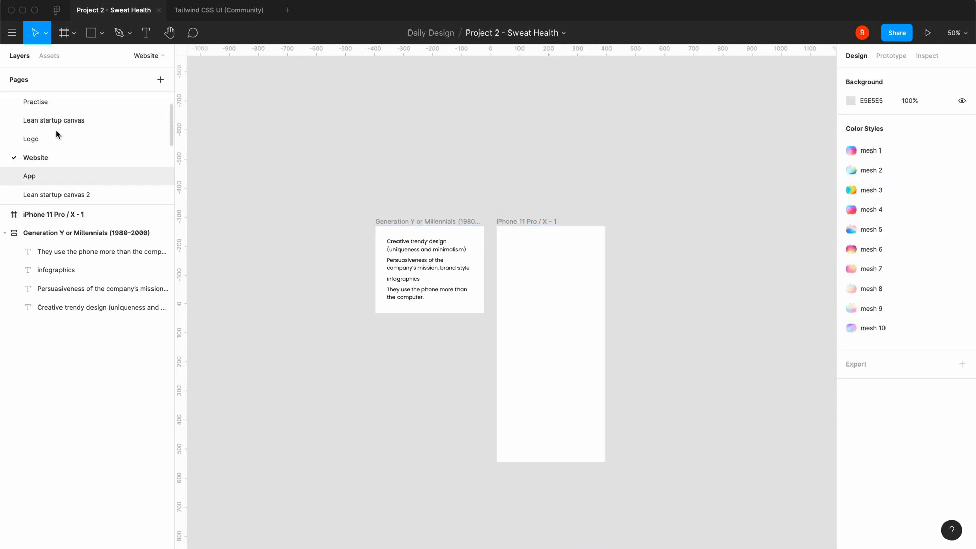
{"action": "left_click", "coordinate": [39, 137]}
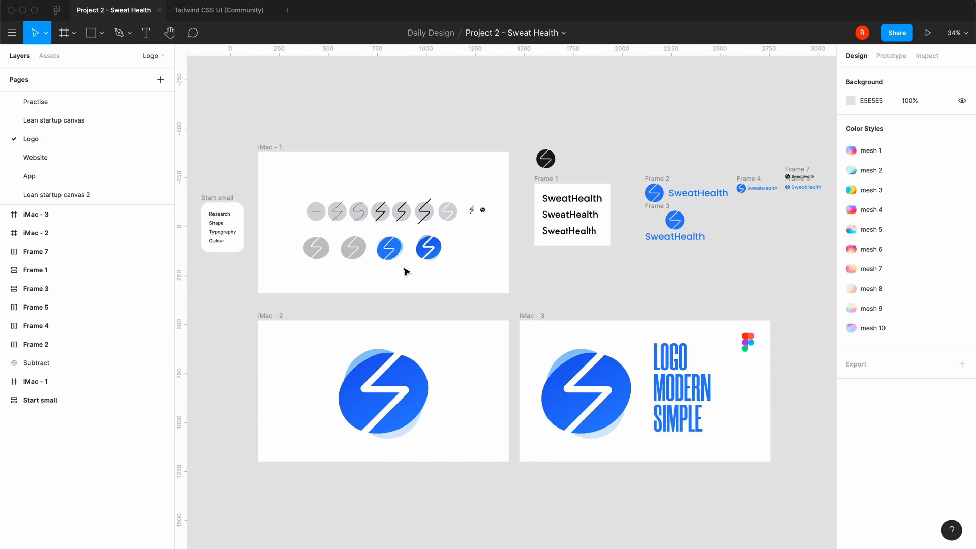
{"action": "key", "text": "plus"}
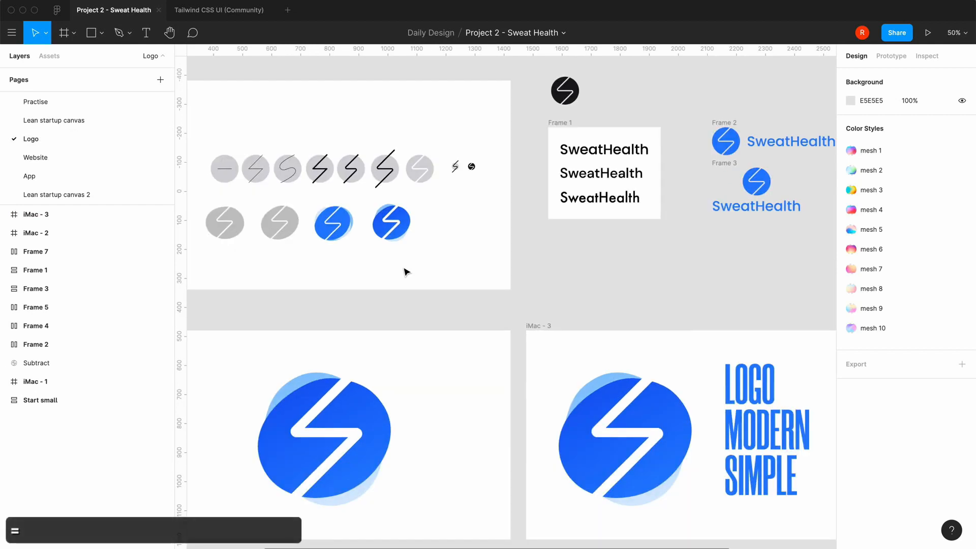
{"action": "scroll", "coordinate": [407, 271], "scroll_direction": "up", "scroll_amount": 5}
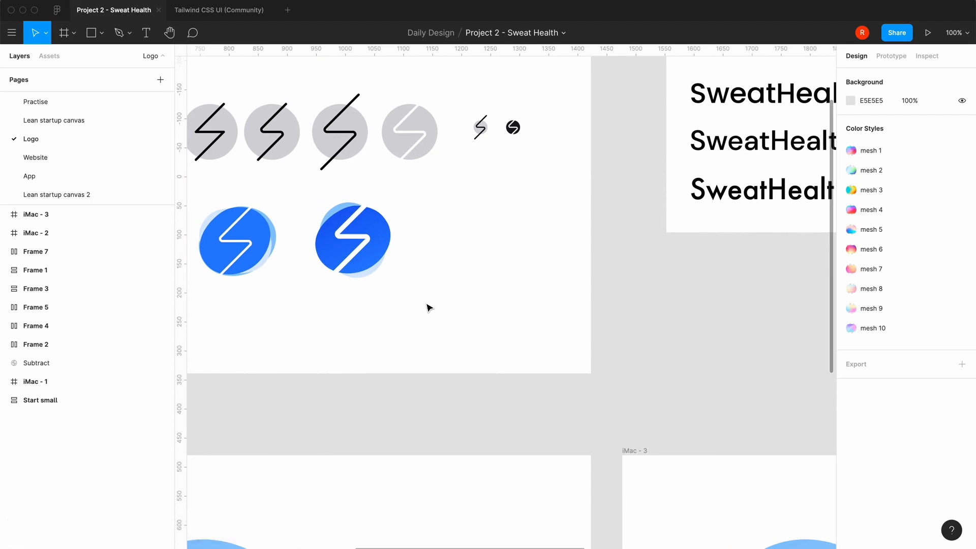
{"action": "scroll", "coordinate": [430, 307], "scroll_direction": "left", "scroll_amount": 5}
{"action": "double_click", "coordinate": [440, 240]}
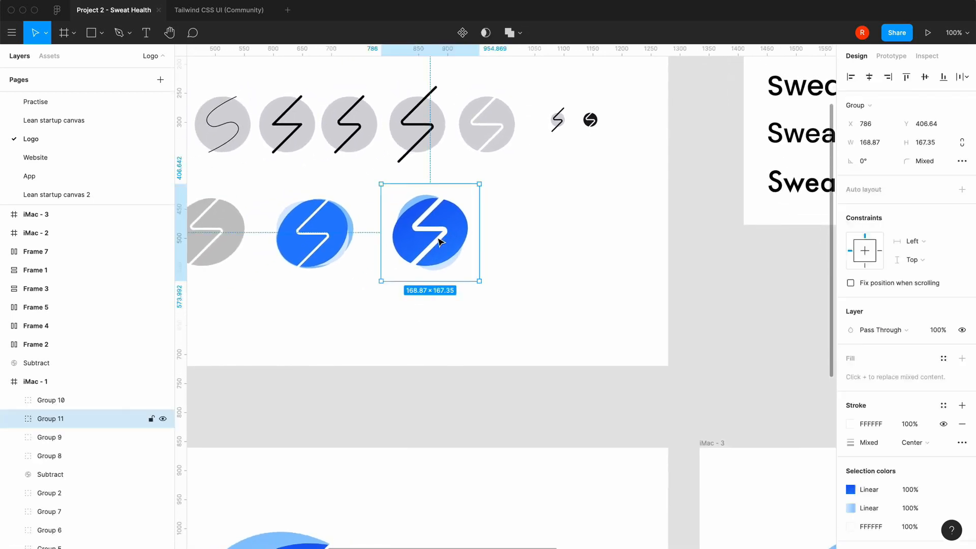
{"action": "left_click", "coordinate": [494, 285]}
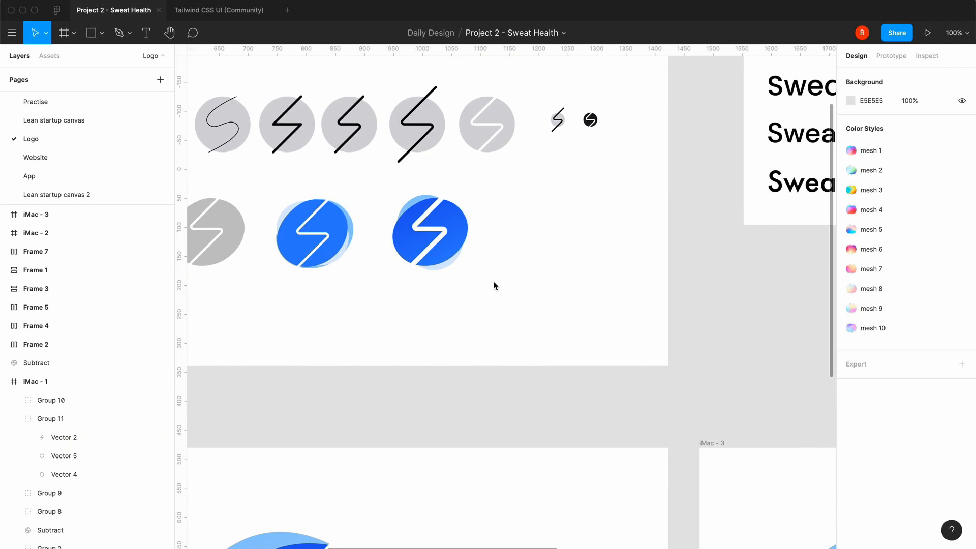
{"action": "key", "text": "minus"}
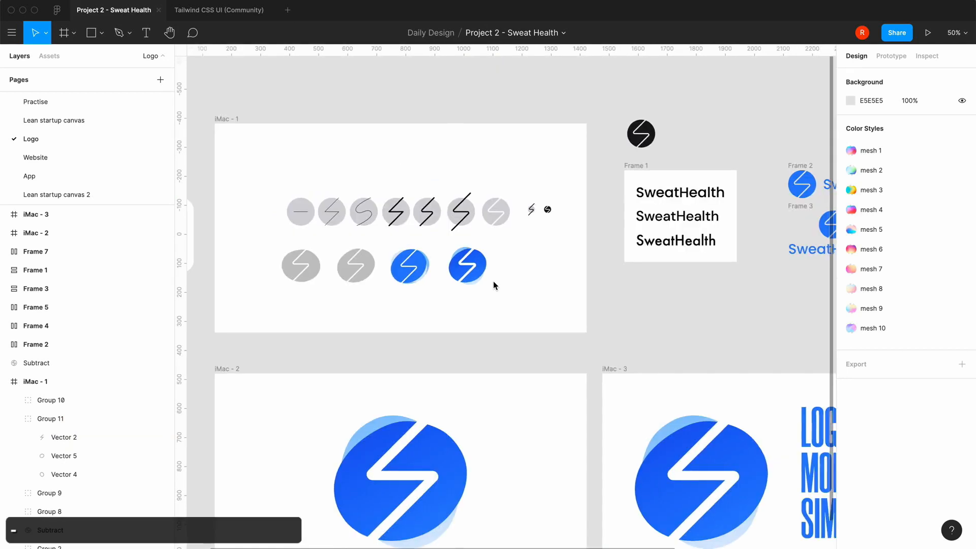
{"action": "scroll", "coordinate": [494, 280], "scroll_direction": "right", "scroll_amount": 5}
{"action": "scroll", "coordinate": [494, 285], "scroll_direction": "left", "scroll_amount": 2}
{"action": "scroll", "coordinate": [493, 285], "scroll_direction": "down", "scroll_amount": 1}
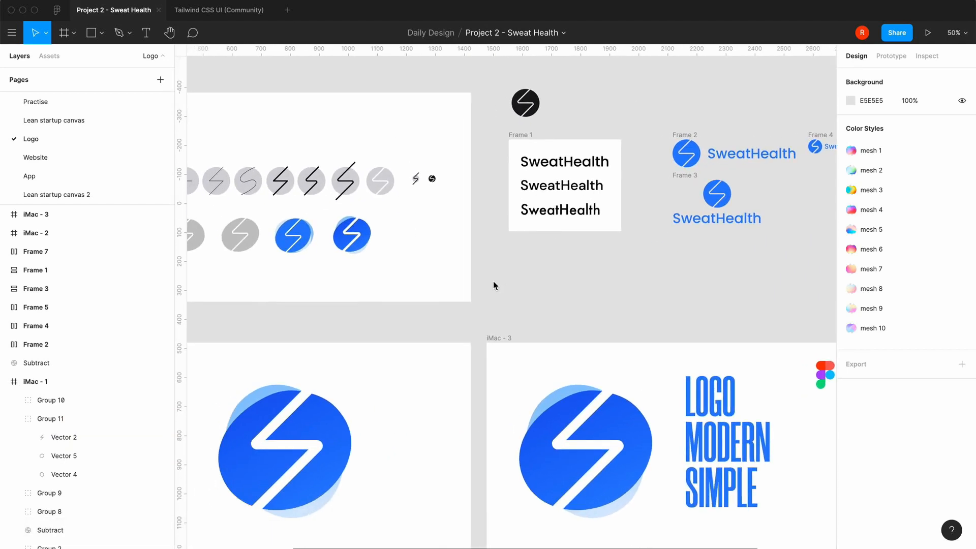
{"action": "scroll", "coordinate": [493, 285], "scroll_direction": "down", "scroll_amount": 3}
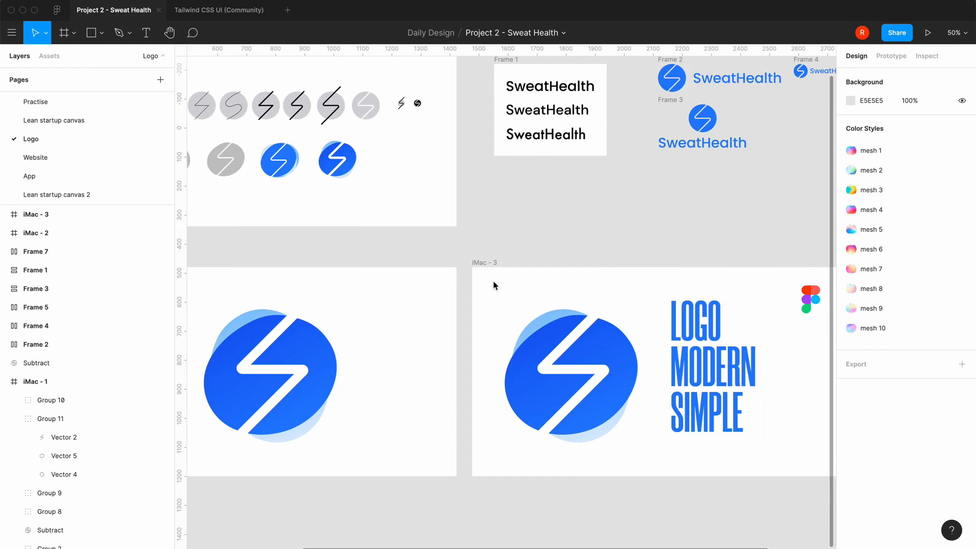
Duplicate the dark blue gradient logo in the iMac - 1 frame and place the copy beside the original in the same row
{"action": "key", "text": "minus"}
{"action": "key", "text": "minus"}
{"action": "key", "text": "equal"}
{"action": "key", "text": "equal"}
{"action": "key", "text": "equal"}
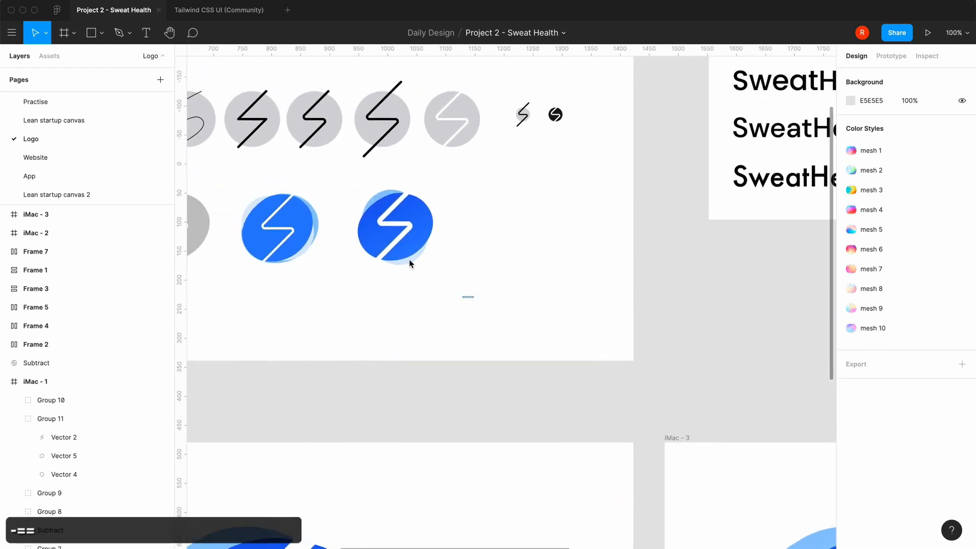
{"action": "left_click_drag", "start_coordinate": [474, 296], "coordinate": [343, 194]}
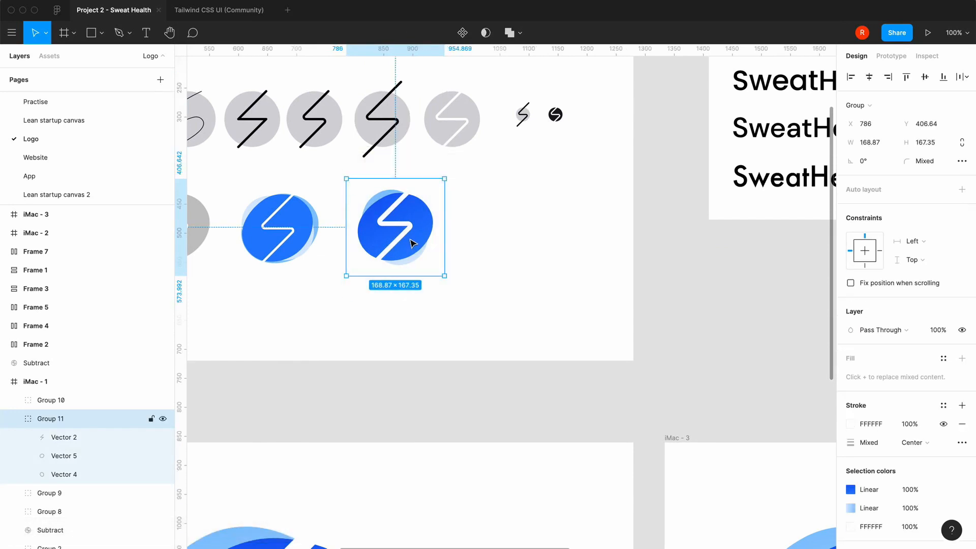
{"action": "key", "text": "super+c"}
{"action": "key", "text": "super+v"}
{"action": "left_click_drag", "start_coordinate": [412, 242], "coordinate": [512, 242]}
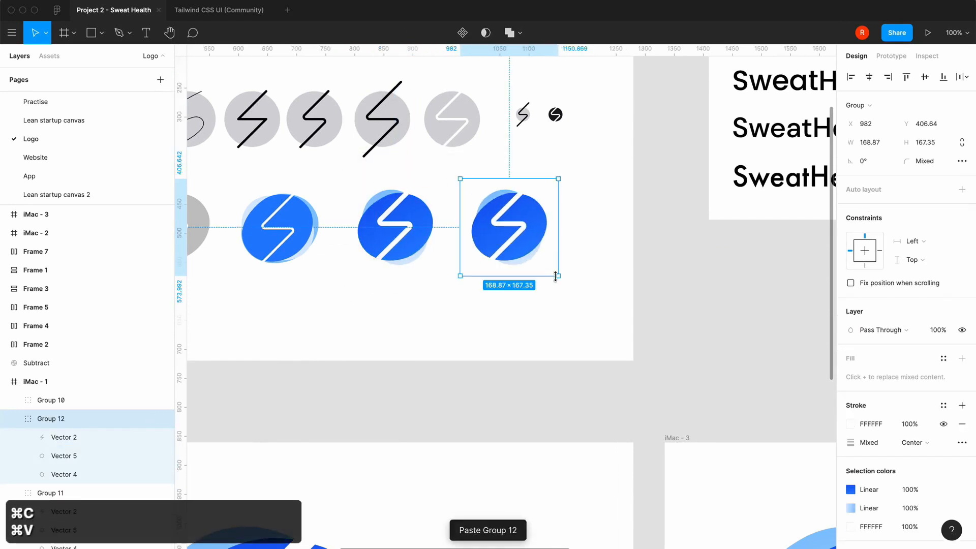
Try to scale the copied logo down proportionally, and undo the resize
{"action": "key", "text": "alt"}
{"action": "left_click_drag", "start_coordinate": [559, 277], "coordinate": [529, 247]}
{"action": "key", "text": "super+z"}
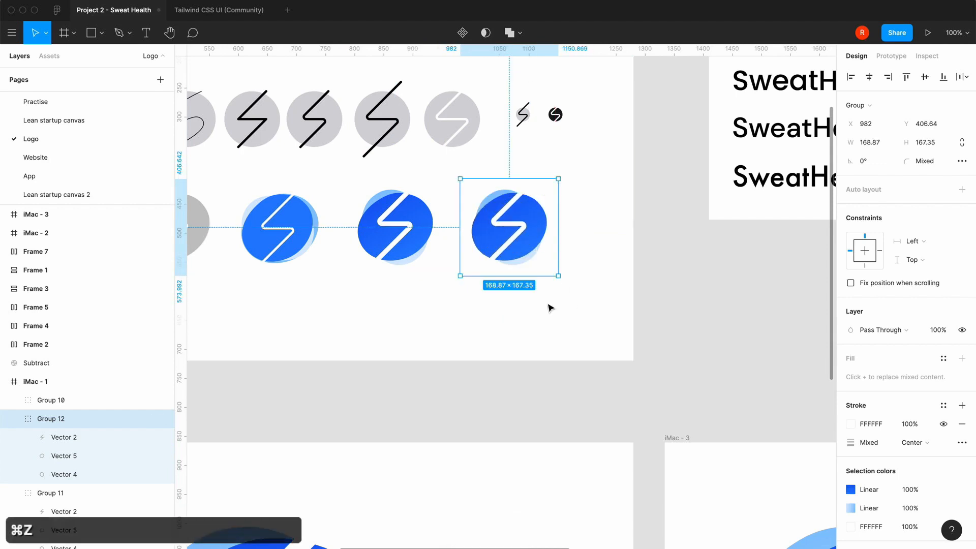
{"action": "left_click", "coordinate": [472, 312]}
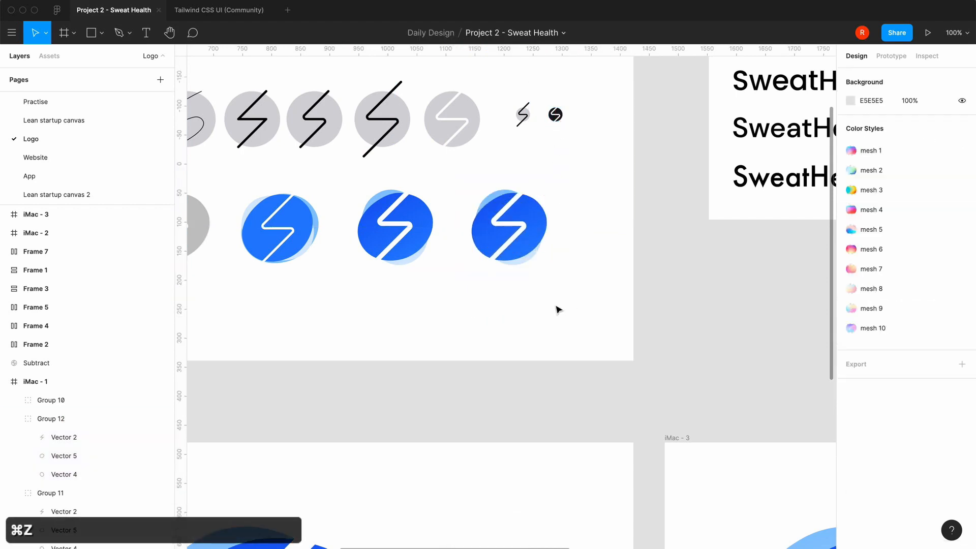
Examine the logo marks, SweatHealth wordmarks and combined logo lockups across the Logo page
{"action": "scroll", "coordinate": [558, 307], "scroll_direction": "down", "scroll_amount": 3}
{"action": "scroll", "coordinate": [558, 307], "scroll_direction": "right", "scroll_amount": 2}
{"action": "scroll", "coordinate": [559, 310], "scroll_direction": "up", "scroll_amount": 4}
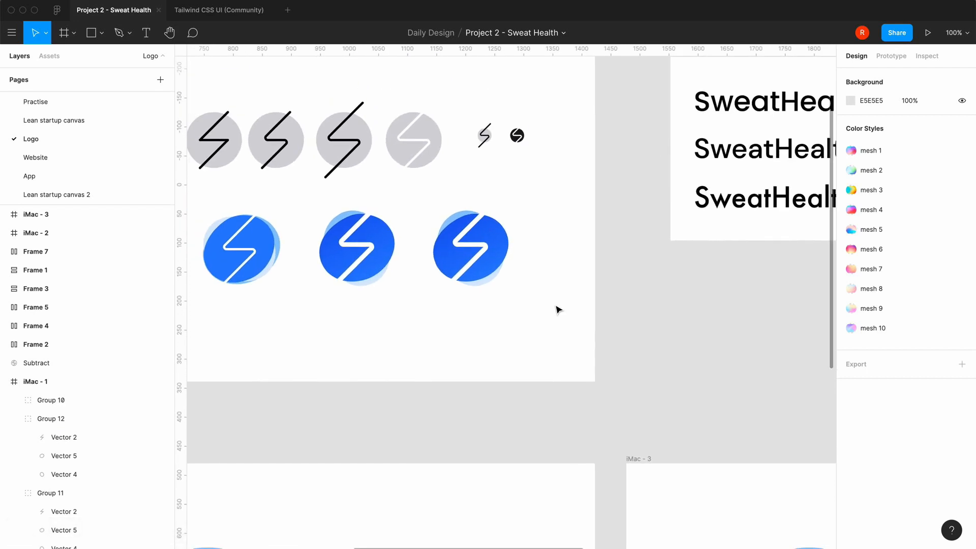
{"action": "scroll", "coordinate": [558, 310], "scroll_direction": "down", "scroll_amount": 5}
{"action": "key", "text": "minus"}
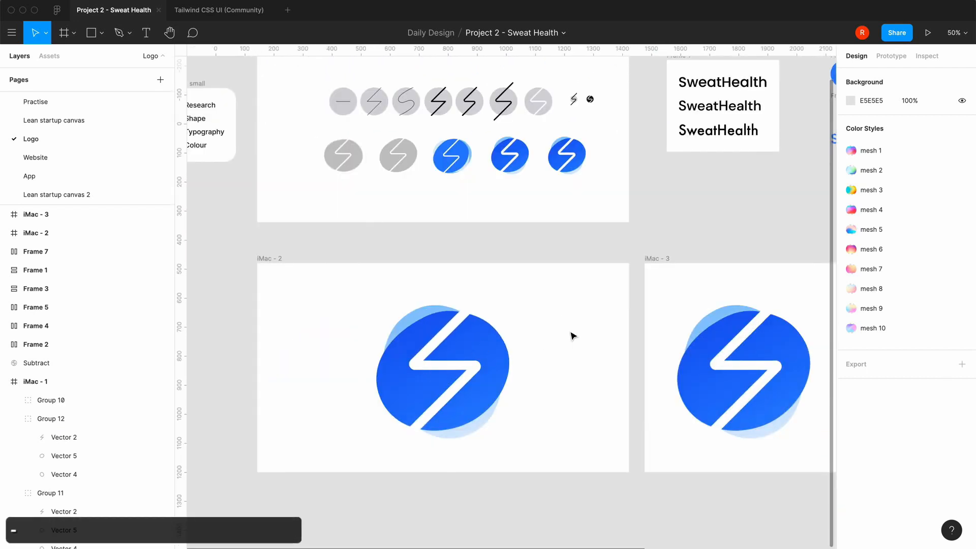
{"action": "scroll", "coordinate": [572, 334], "scroll_direction": "up", "scroll_amount": 2}
{"action": "scroll", "coordinate": [572, 334], "scroll_direction": "right", "scroll_amount": 1}
{"action": "scroll", "coordinate": [573, 335], "scroll_direction": "up", "scroll_amount": 4}
{"action": "scroll", "coordinate": [573, 336], "scroll_direction": "right", "scroll_amount": 2}
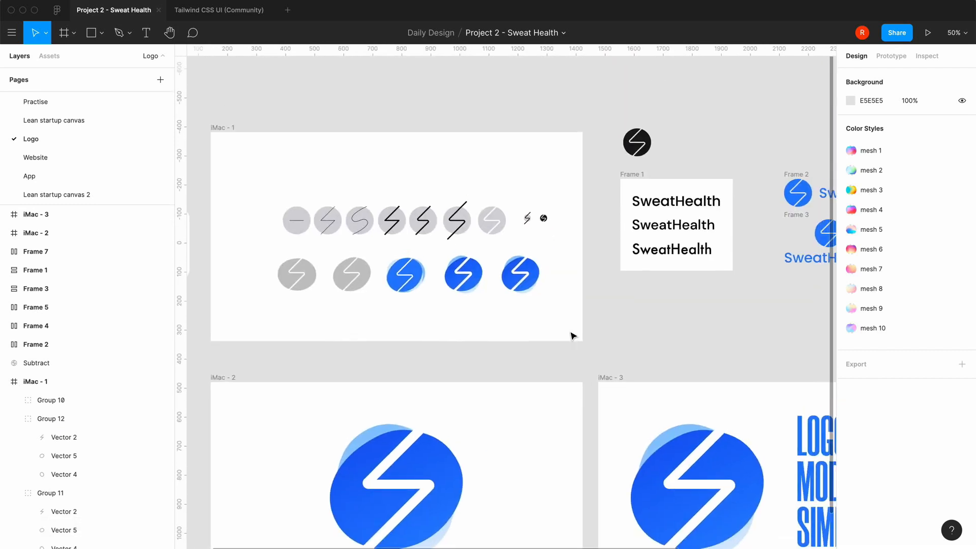
{"action": "key", "text": "equal"}
{"action": "scroll", "coordinate": [573, 336], "scroll_direction": "right", "scroll_amount": 10}
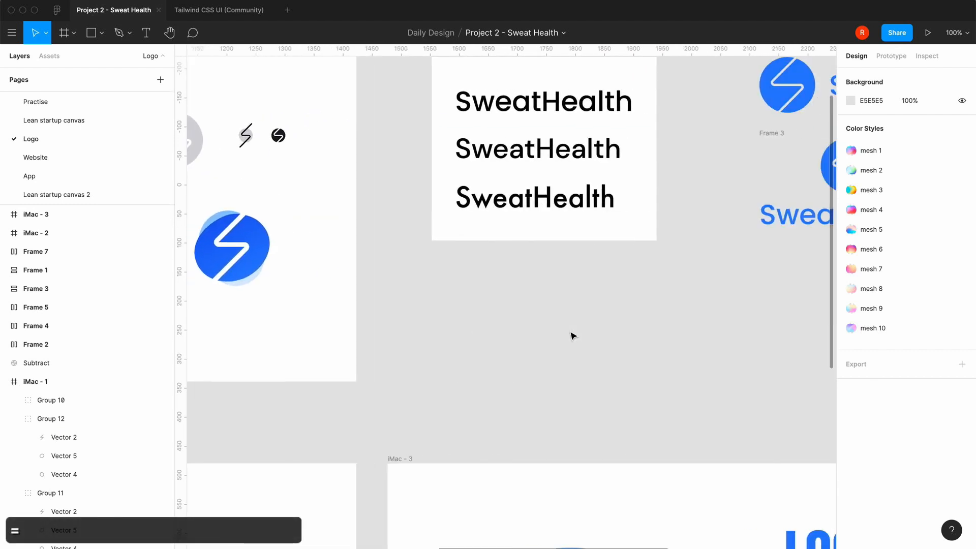
{"action": "scroll", "coordinate": [573, 336], "scroll_direction": "up", "scroll_amount": 3}
{"action": "scroll", "coordinate": [573, 335], "scroll_direction": "right", "scroll_amount": 3}
{"action": "scroll", "coordinate": [573, 336], "scroll_direction": "down", "scroll_amount": 15}
{"action": "scroll", "coordinate": [573, 336], "scroll_direction": "left", "scroll_amount": 15}
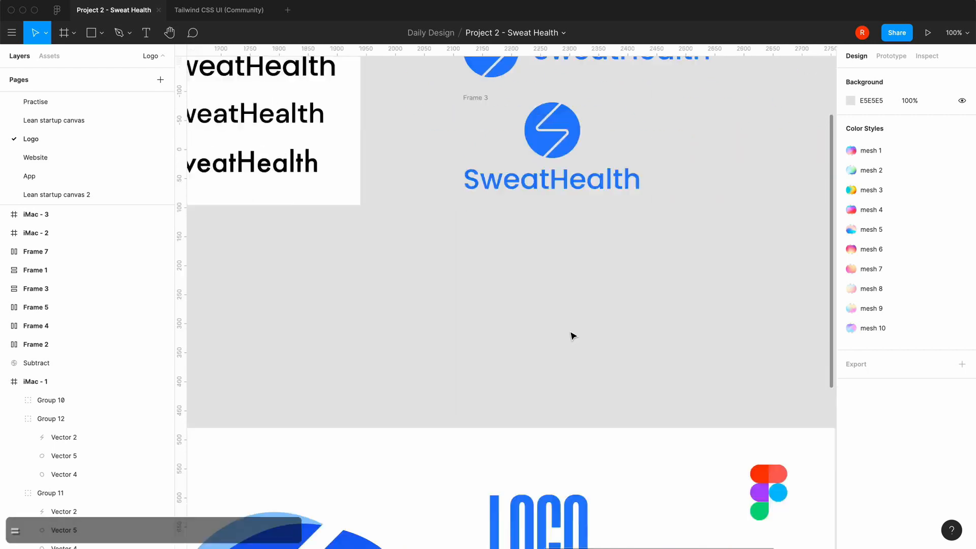
{"action": "scroll", "coordinate": [573, 336], "scroll_direction": "right", "scroll_amount": 3}
{"action": "scroll", "coordinate": [572, 334], "scroll_direction": "up", "scroll_amount": 4}
{"action": "scroll", "coordinate": [572, 335], "scroll_direction": "left", "scroll_amount": 15}
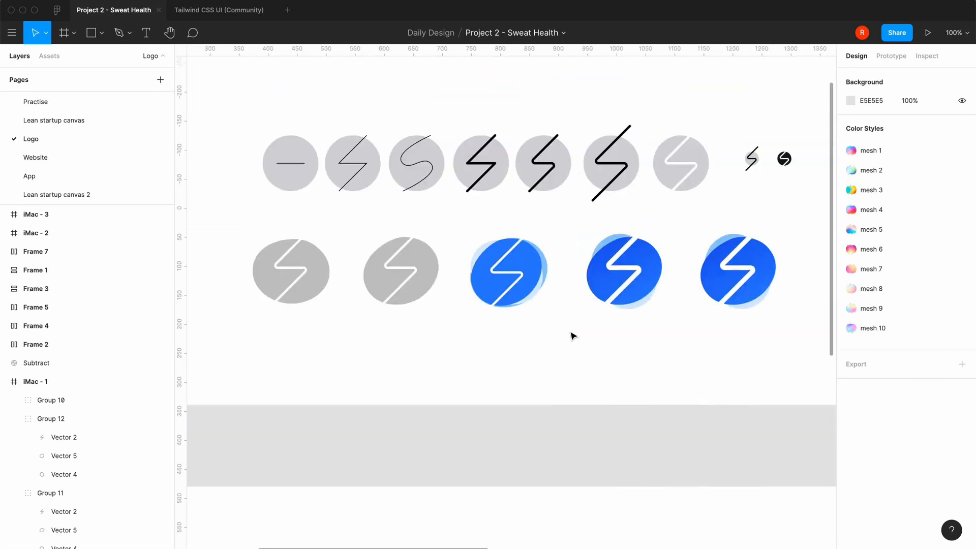
Set the copied dark blue logo's height to 72, keeping its proportions
{"action": "left_click", "coordinate": [734, 279]}
{"action": "scroll", "coordinate": [670, 333], "scroll_direction": "right", "scroll_amount": 3}
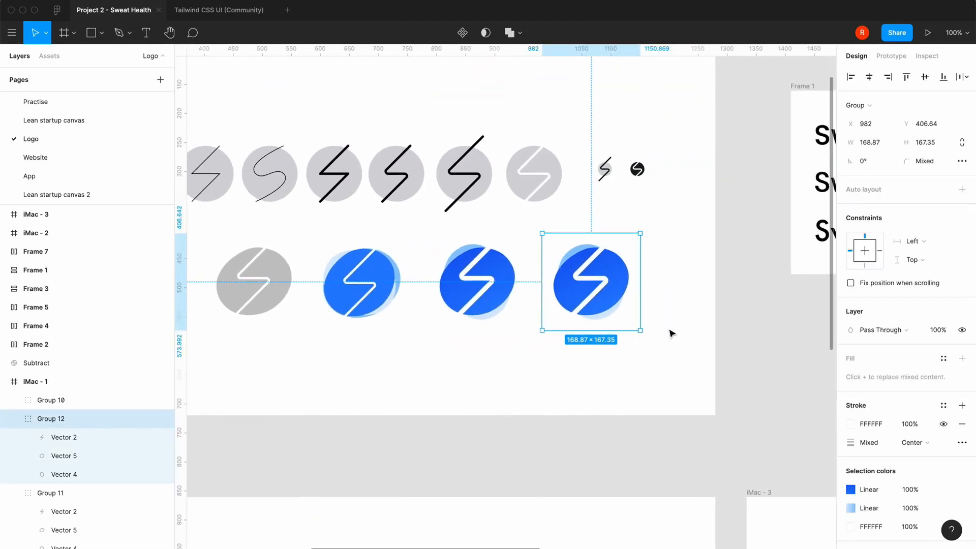
{"action": "left_click", "coordinate": [925, 144]}
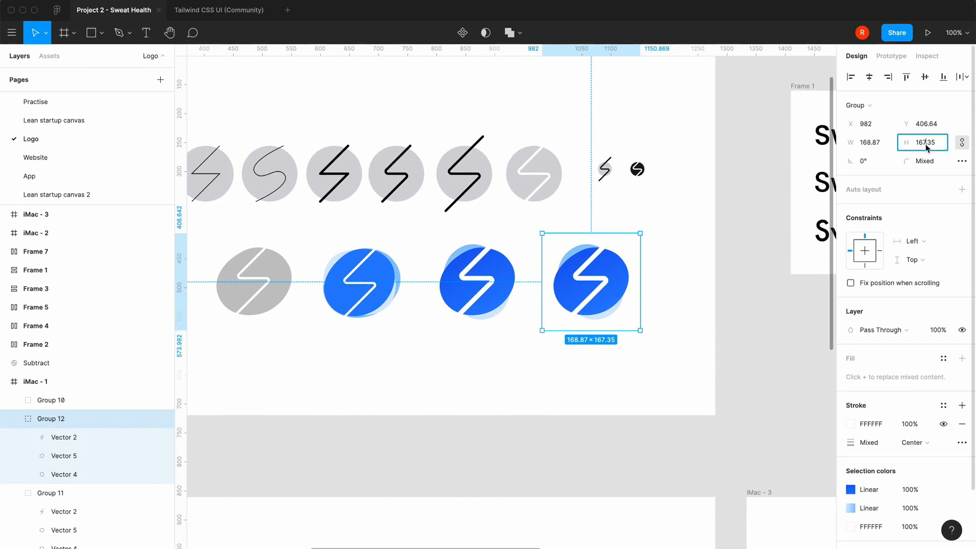
{"action": "type", "text": "72"}
{"action": "key", "text": "Return"}
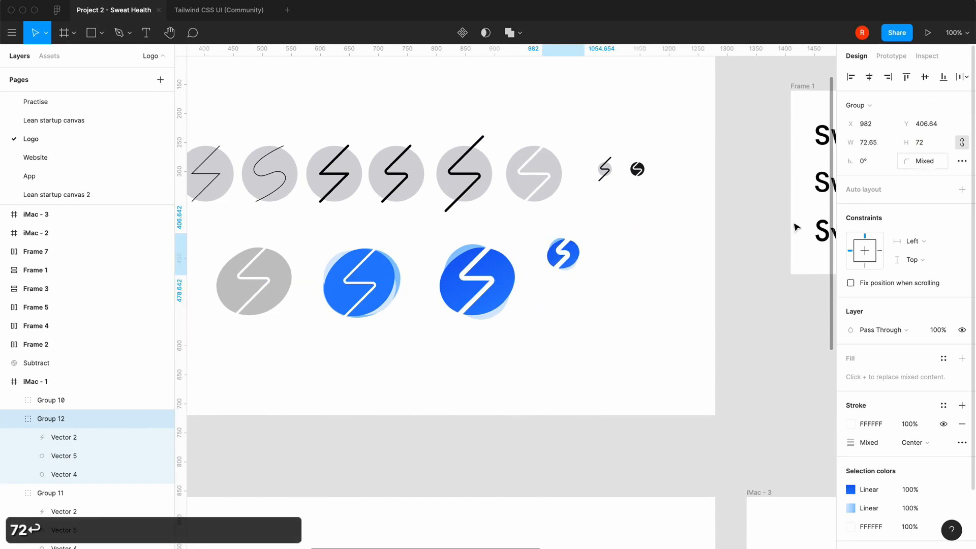
{"action": "left_click", "coordinate": [625, 299]}
Delete the white zigzag stroke from the scaled-down logo copy
{"action": "key", "text": "equal"}
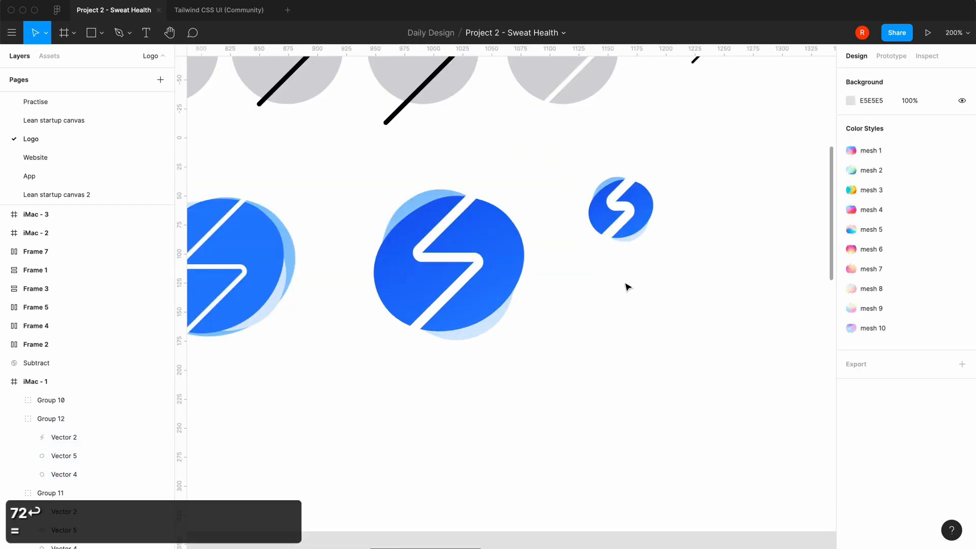
{"action": "double_click", "coordinate": [630, 212]}
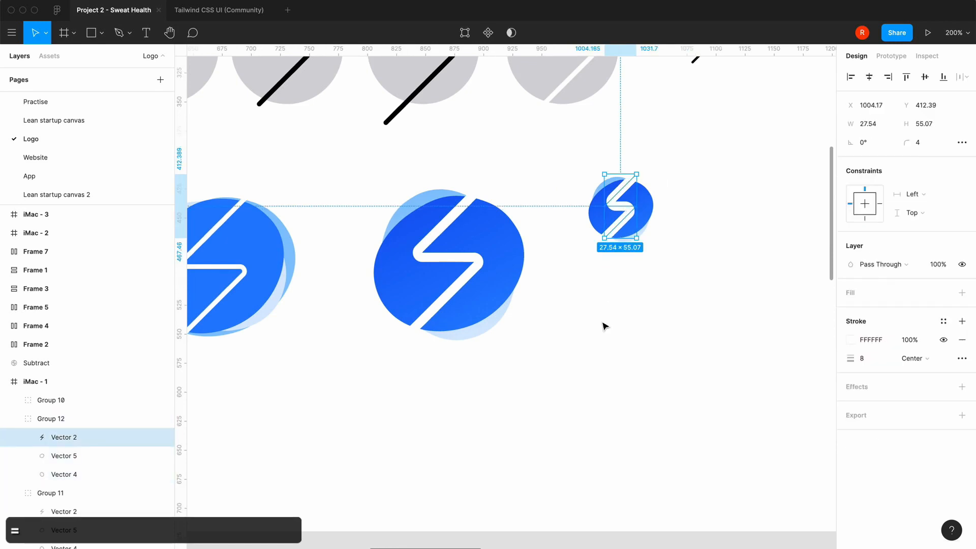
{"action": "key", "text": "Delete"}
Examine the small 24 × 24 black circle logo and its zigzag cutout
{"action": "scroll", "coordinate": [604, 325], "scroll_direction": "up", "scroll_amount": 4}
{"action": "scroll", "coordinate": [604, 326], "scroll_direction": "right", "scroll_amount": 3}
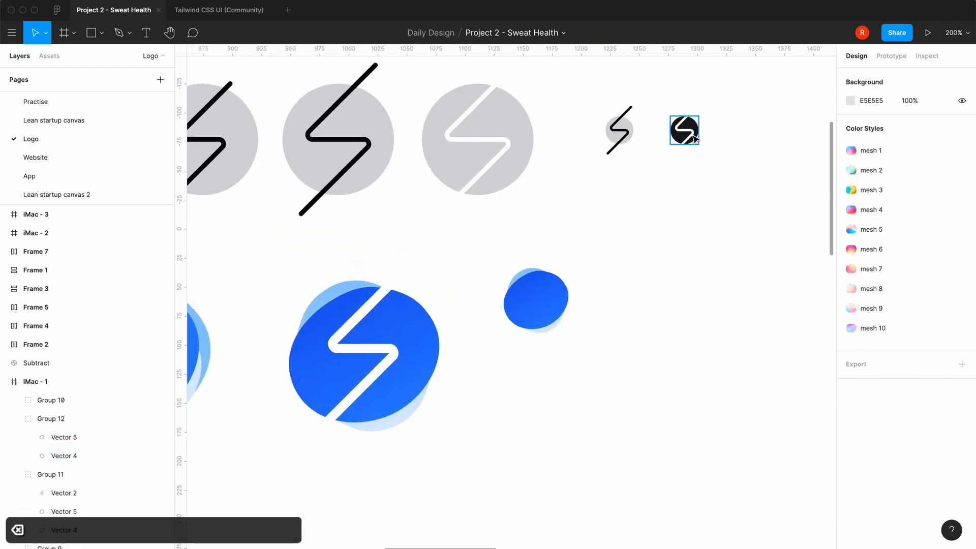
{"action": "double_click", "coordinate": [692, 139]}
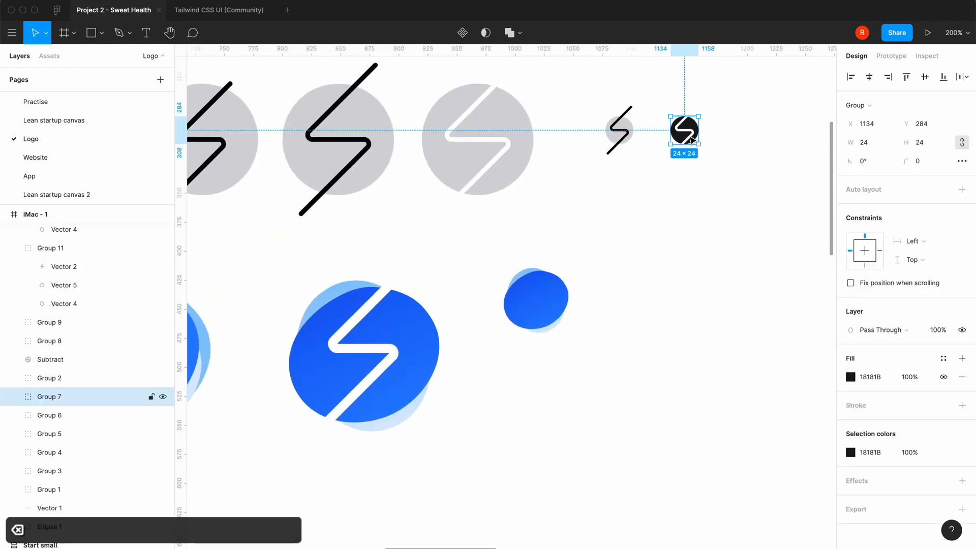
{"action": "left_click", "coordinate": [630, 255]}
Copy the white zigzag stroke from the large blue logo in the iMac - 2 frame
{"action": "scroll", "coordinate": [632, 255], "scroll_direction": "down", "scroll_amount": 2}
{"action": "scroll", "coordinate": [631, 255], "scroll_direction": "left", "scroll_amount": 3}
{"action": "key", "text": "minus"}
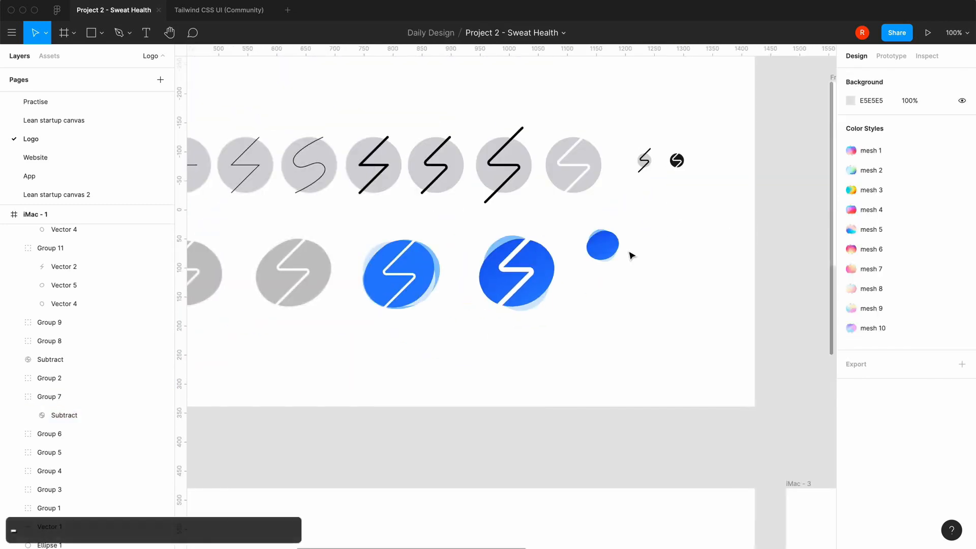
{"action": "scroll", "coordinate": [631, 255], "scroll_direction": "left", "scroll_amount": 2}
{"action": "scroll", "coordinate": [631, 255], "scroll_direction": "down", "scroll_amount": 1}
{"action": "scroll", "coordinate": [385, 421], "scroll_direction": "down", "scroll_amount": 5}
{"action": "scroll", "coordinate": [385, 421], "scroll_direction": "left", "scroll_amount": 3}
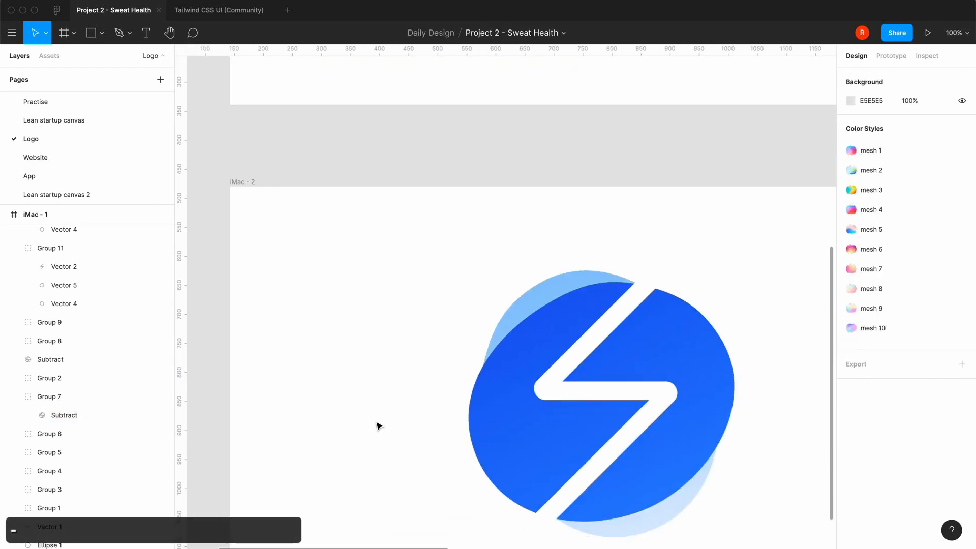
{"action": "left_click", "coordinate": [654, 404]}
{"action": "left_click", "coordinate": [654, 403]}
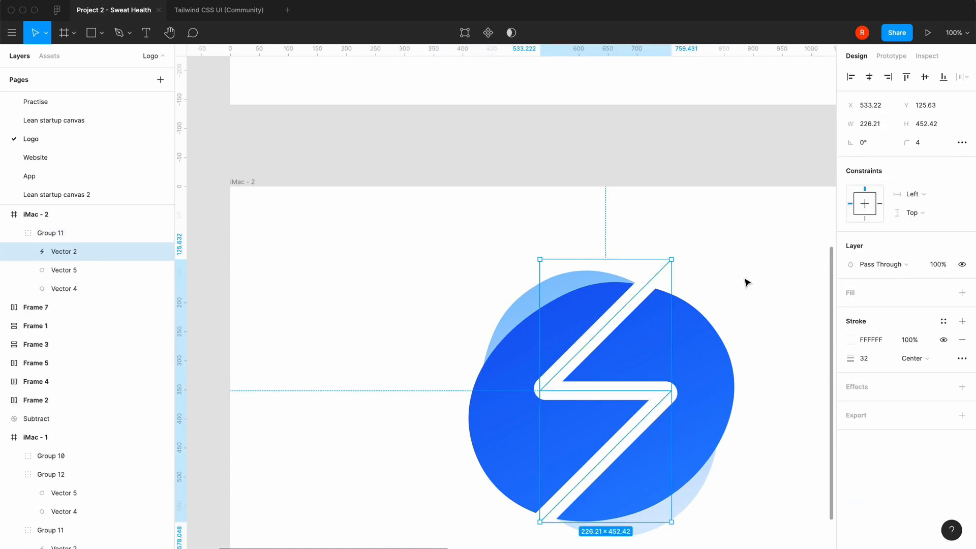
{"action": "key", "text": "super+c"}
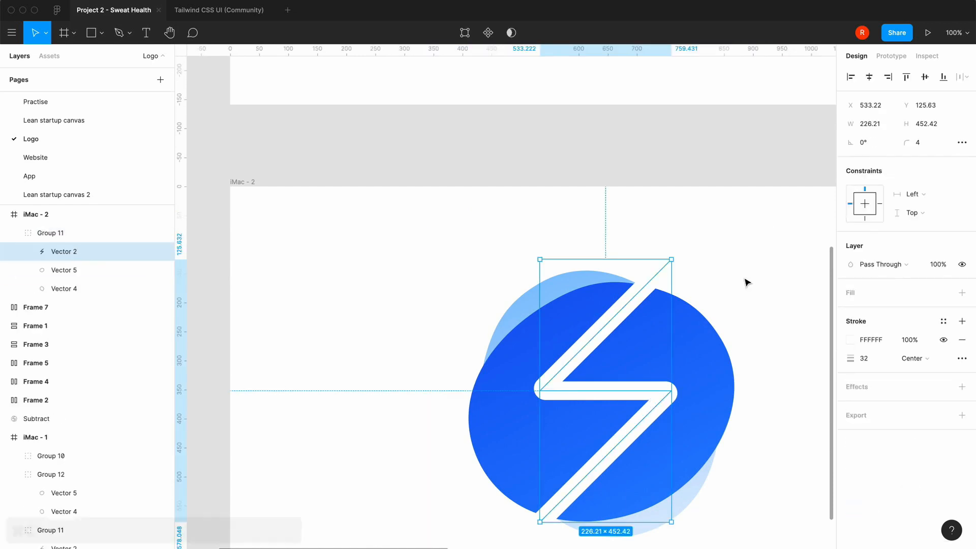
Paste the large white zigzag into the iMac - 1 frame, over the small blue logo without a zigzag
{"action": "scroll", "coordinate": [746, 283], "scroll_direction": "up", "scroll_amount": 3}
{"action": "scroll", "coordinate": [746, 282], "scroll_direction": "right", "scroll_amount": 3}
{"action": "scroll", "coordinate": [764, 169], "scroll_direction": "up", "scroll_amount": 2}
{"action": "scroll", "coordinate": [764, 169], "scroll_direction": "right", "scroll_amount": 2}
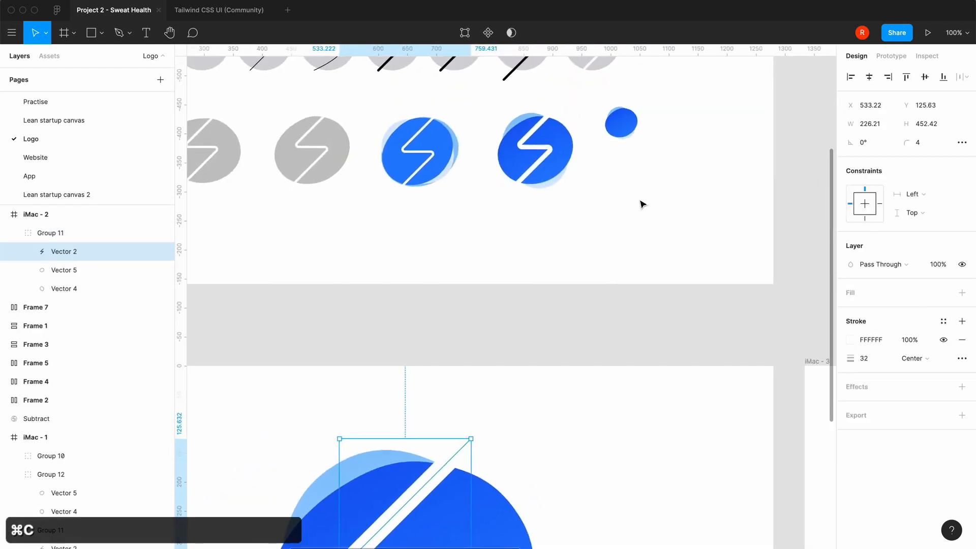
{"action": "key", "text": "super+v"}
{"action": "left_click_drag", "start_coordinate": [433, 473], "coordinate": [661, 129]}
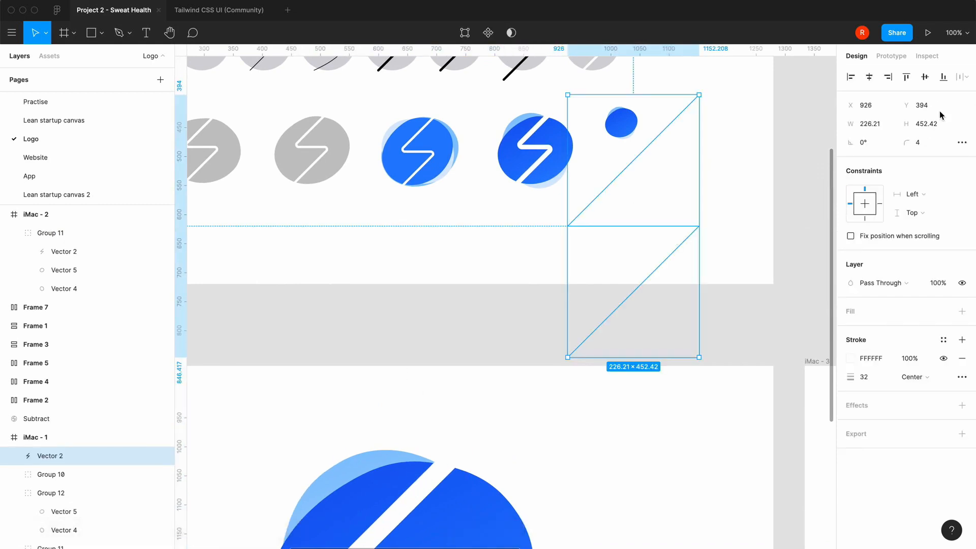
Set the pasted zigzag's height to 32, keeping its proportions, and centre it on the small blue logo
{"action": "left_click", "coordinate": [928, 127]}
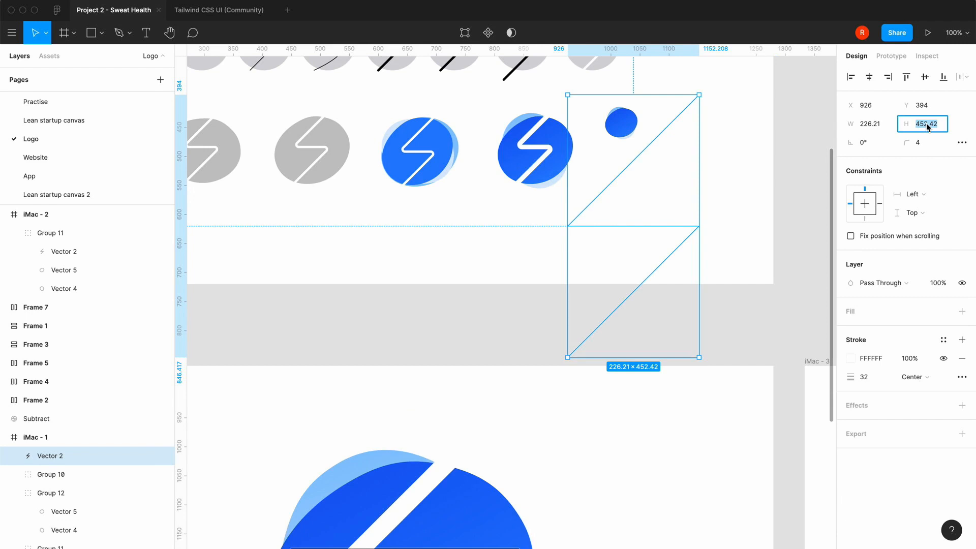
{"action": "type", "text": "32"}
{"action": "key", "text": "Return"}
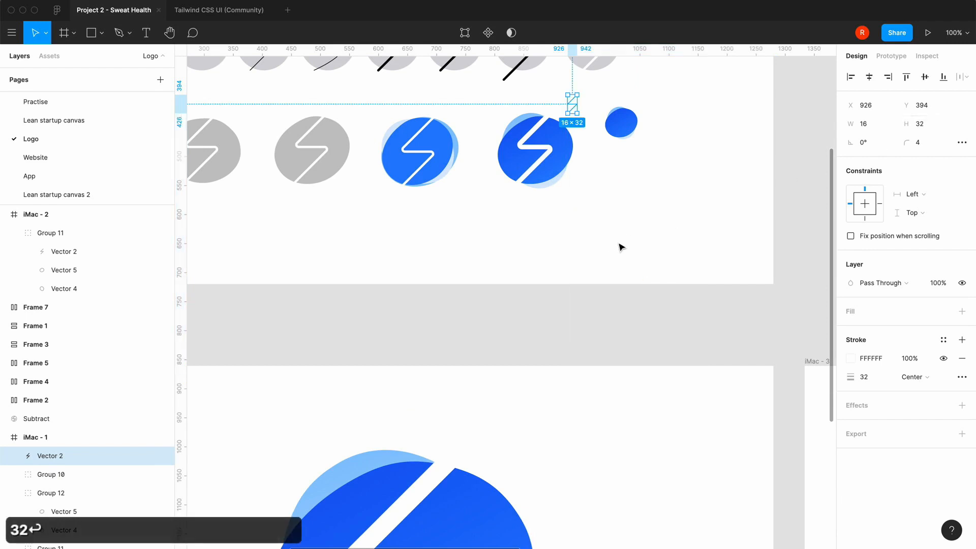
{"action": "left_click_drag", "start_coordinate": [577, 114], "coordinate": [626, 132]}
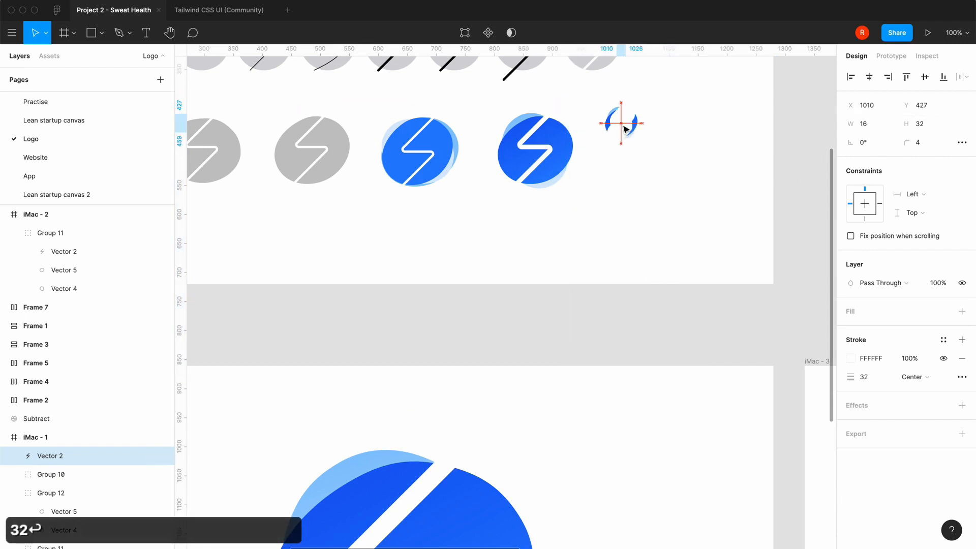
Set the small zigzag's stroke weight to 2
{"action": "left_click", "coordinate": [874, 380]}
{"action": "type", "text": "2"}
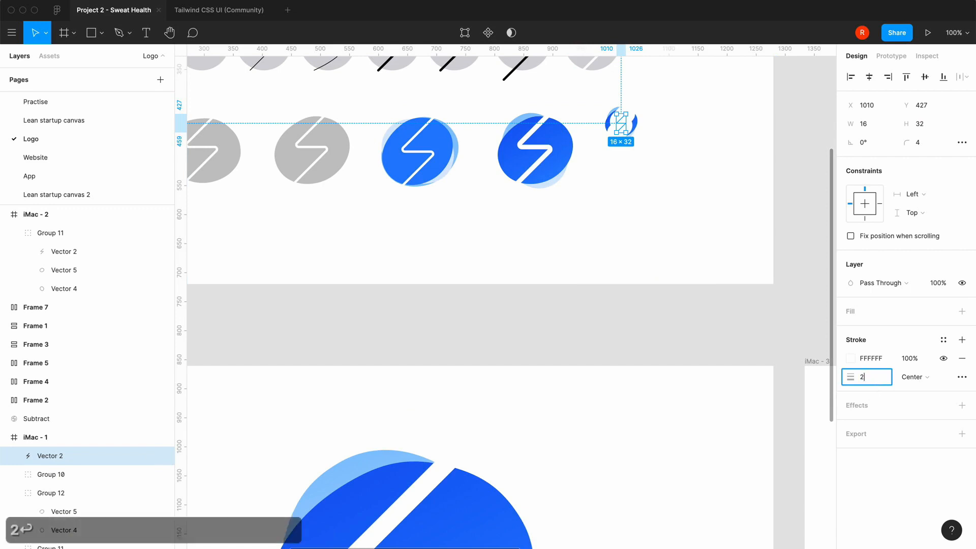
{"action": "key", "text": "Return"}
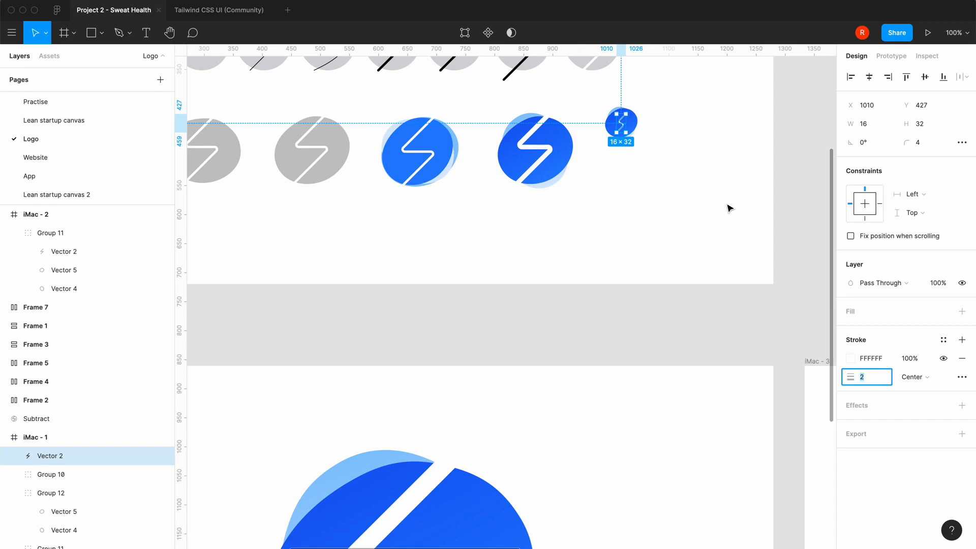
Delete the 16 × 32 zigzag from the small blue logo
{"action": "key", "text": "BackSpace"}
{"action": "key", "text": "BackSpace"}
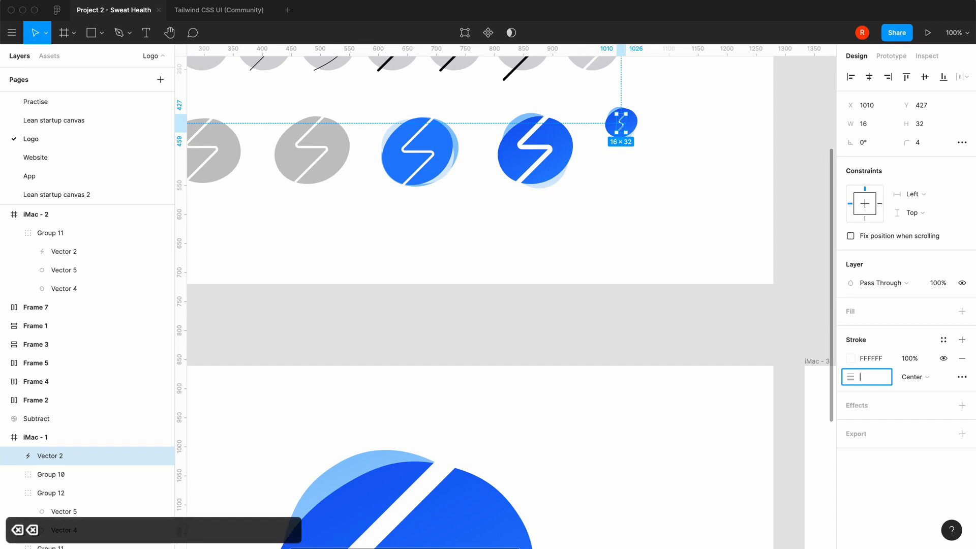
{"action": "left_click", "coordinate": [598, 219]}
{"action": "left_click", "coordinate": [621, 122]}
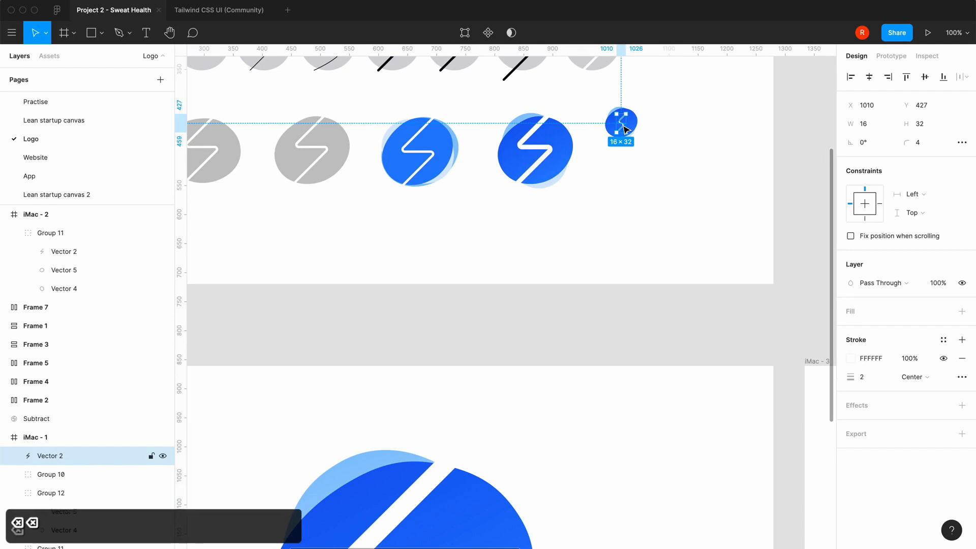
{"action": "key", "text": "BackSpace"}
Copy the white zigzag from the neighbouring dark blue logo and place the copy centred over the small blue logo
{"action": "double_click", "coordinate": [550, 163]}
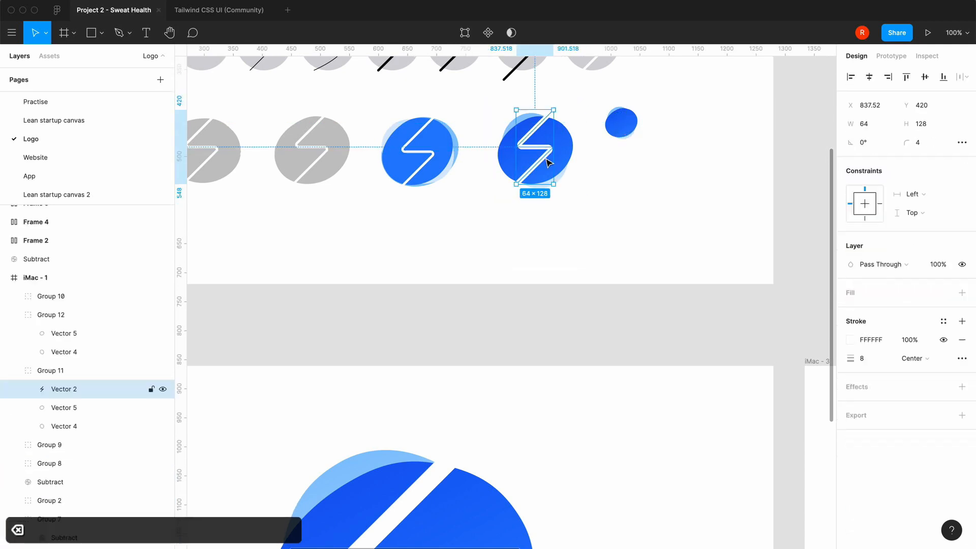
{"action": "key", "text": "super+c"}
{"action": "left_click", "coordinate": [610, 190]}
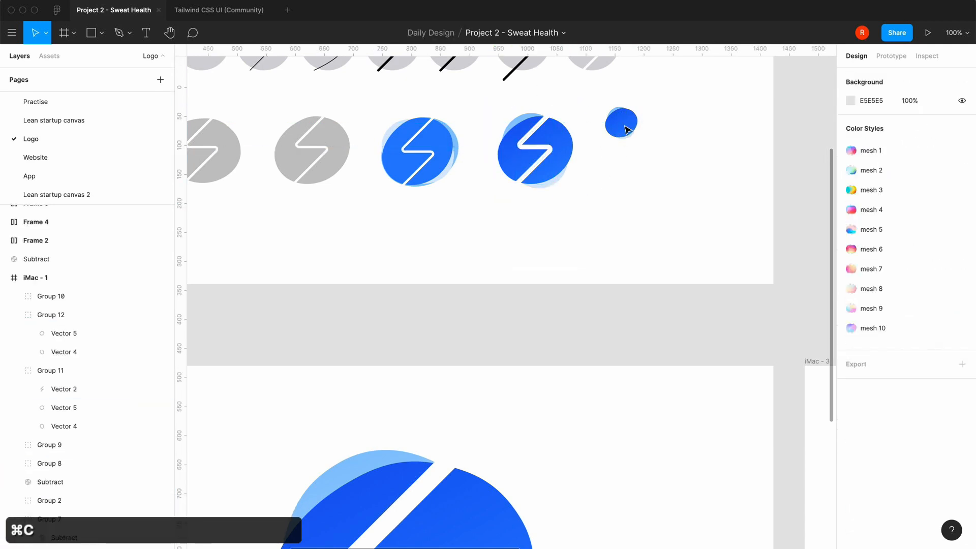
{"action": "left_click", "coordinate": [629, 126]}
{"action": "key", "text": "super+v"}
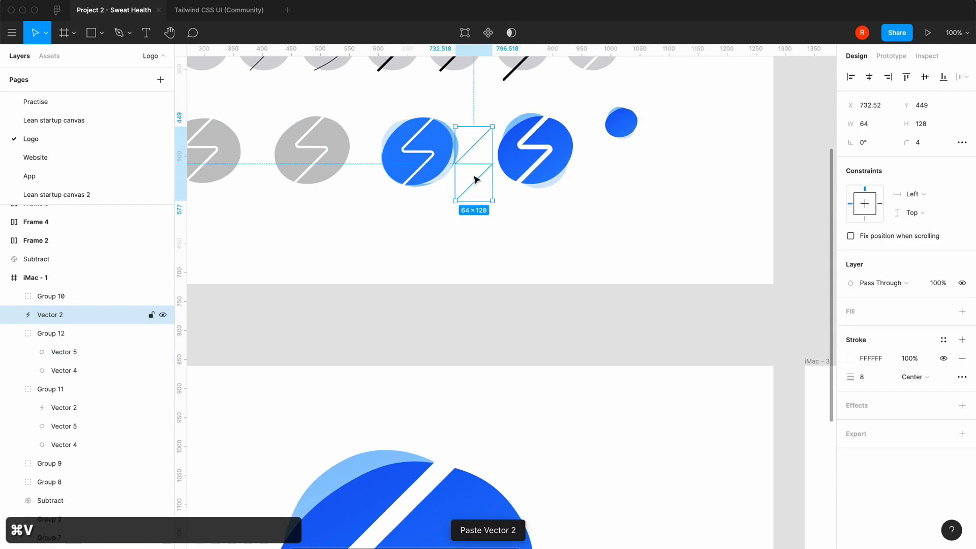
{"action": "left_click_drag", "start_coordinate": [549, 169], "coordinate": [622, 136]}
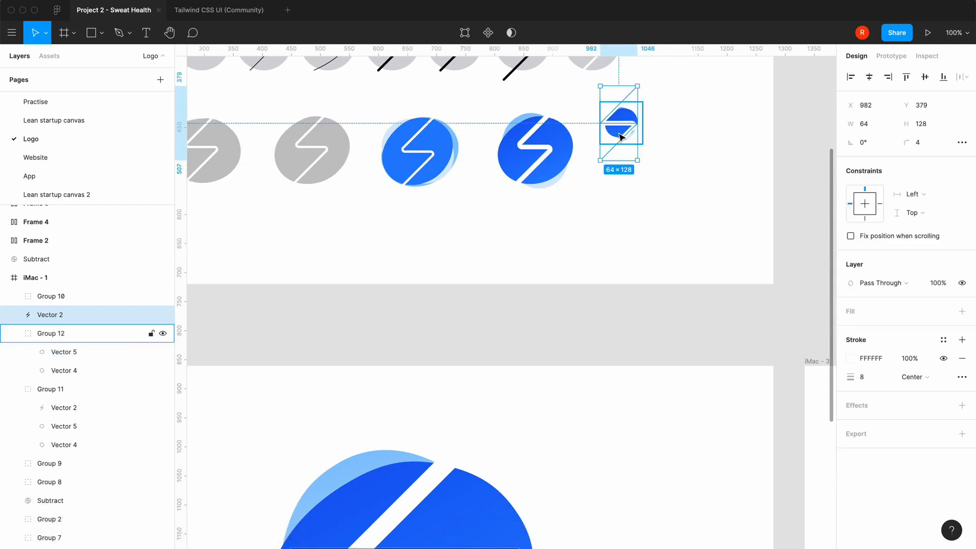
Set the copied zigzag's height to 72, keeping its proportions, and centre it on the small blue logo
{"action": "left_click", "coordinate": [564, 162]}
{"action": "left_click", "coordinate": [623, 129]}
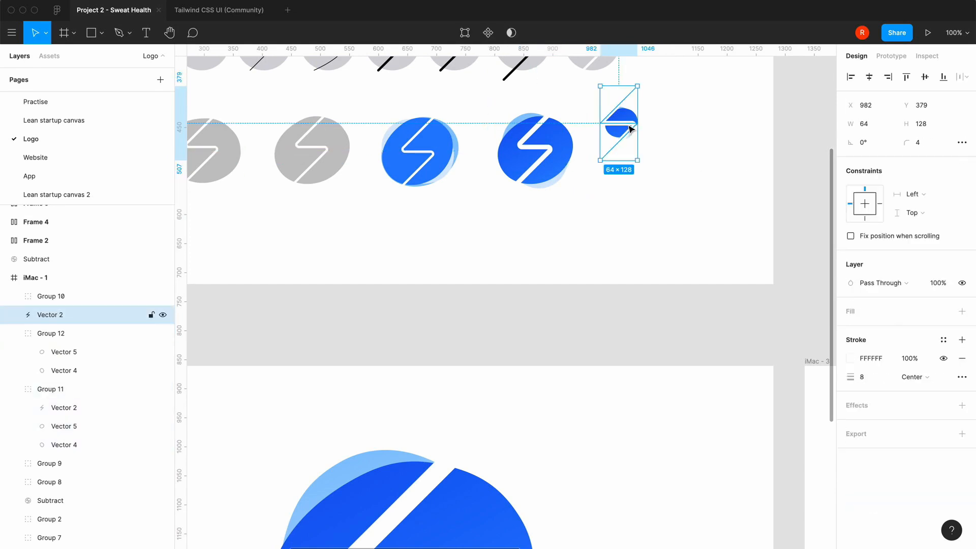
{"action": "left_click", "coordinate": [932, 128]}
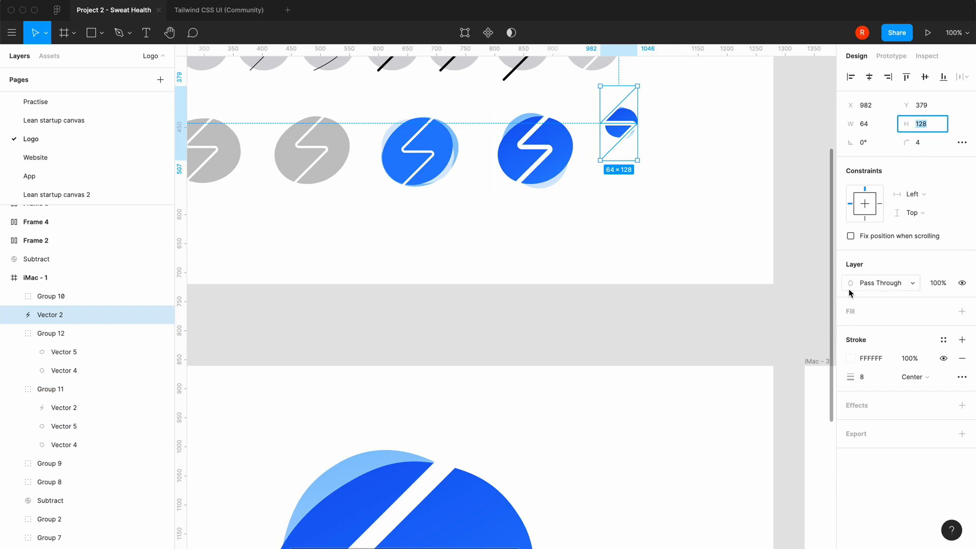
{"action": "type", "text": "72"}
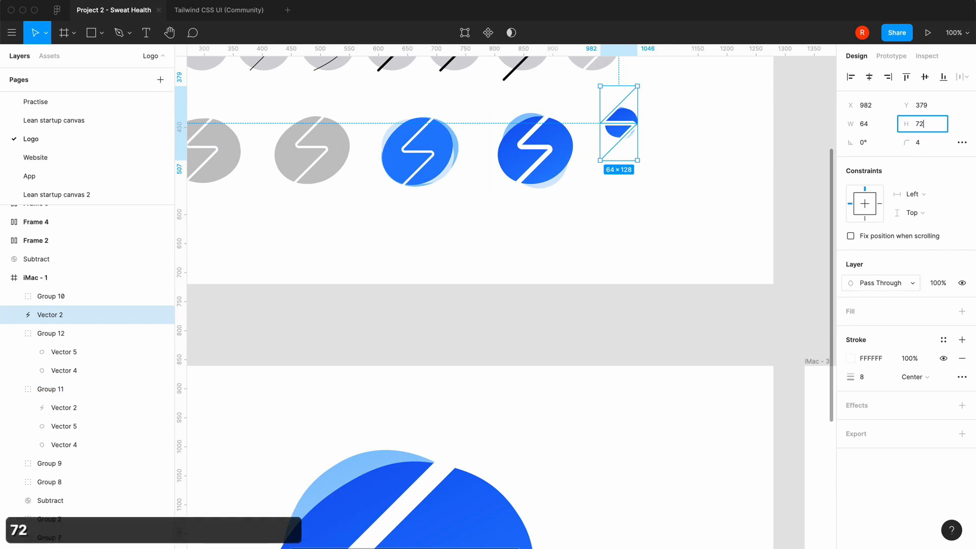
{"action": "key", "text": "Return"}
{"action": "left_click_drag", "start_coordinate": [604, 117], "coordinate": [621, 136]}
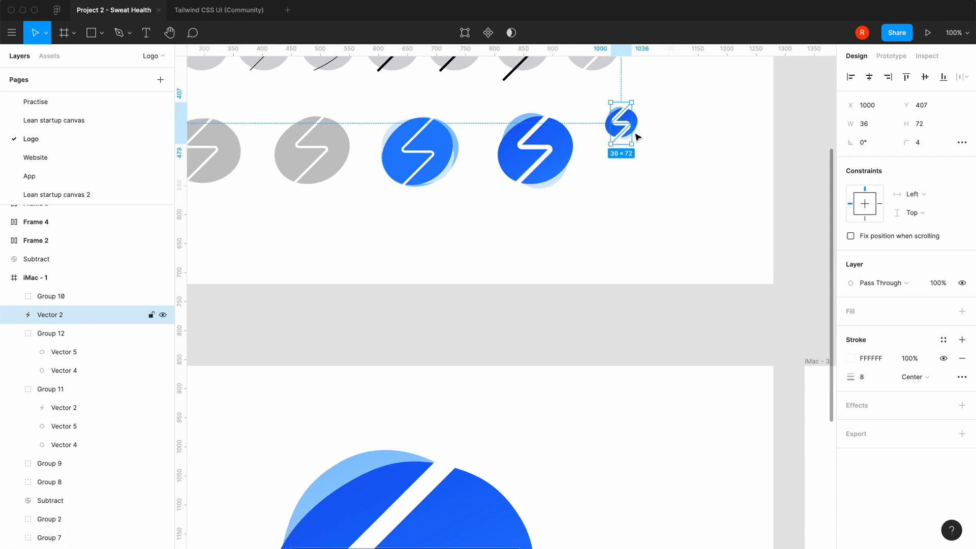
Set the zigzag's stroke weight to 4
{"action": "left_click", "coordinate": [877, 382]}
{"action": "type", "text": "4"}
{"action": "key", "text": "Return"}
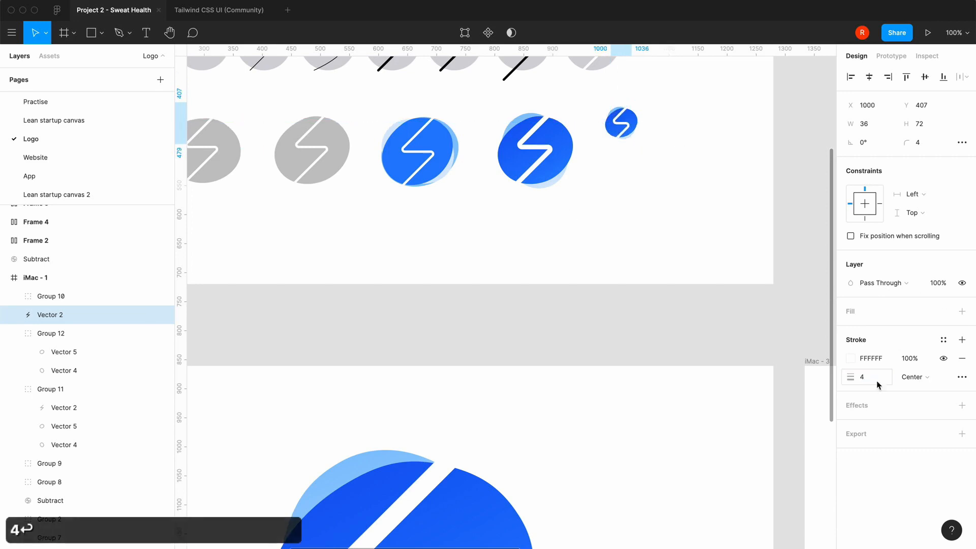
{"action": "left_click", "coordinate": [661, 320]}
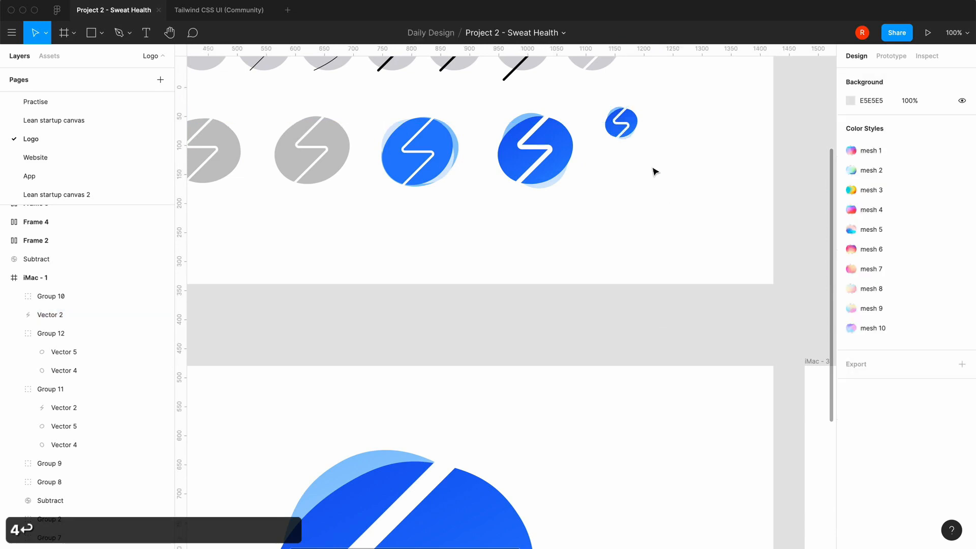
Group the zigzag with the small blue logo shapes and copy the group
{"action": "left_click_drag", "start_coordinate": [673, 171], "coordinate": [603, 103]}
{"action": "key", "text": "ctrl+g"}
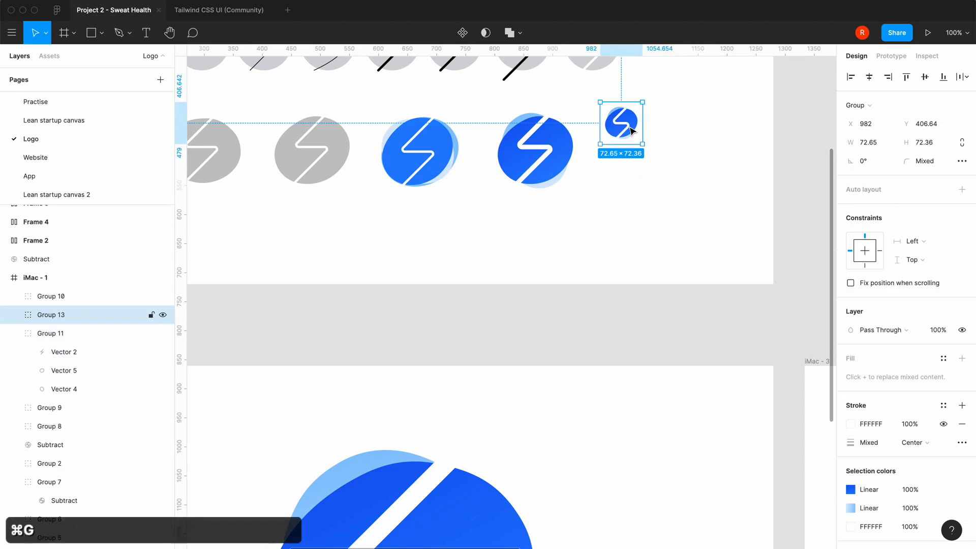
{"action": "key", "text": "ctrl+c"}
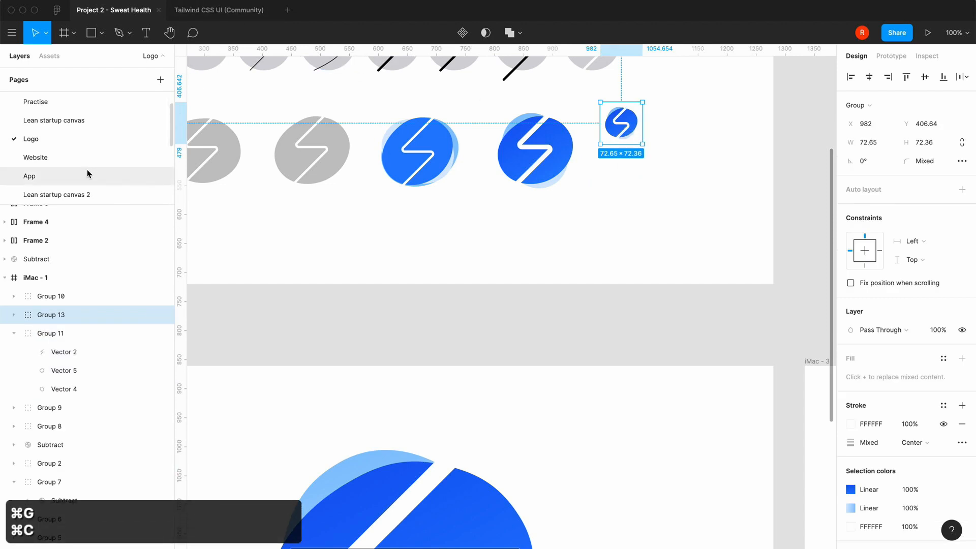
Paste the small logo into the Website page's iPhone 11 Pro / X - 1 frame, near its upper-left corner at X 29, Y 33
{"action": "left_click", "coordinate": [84, 154]}
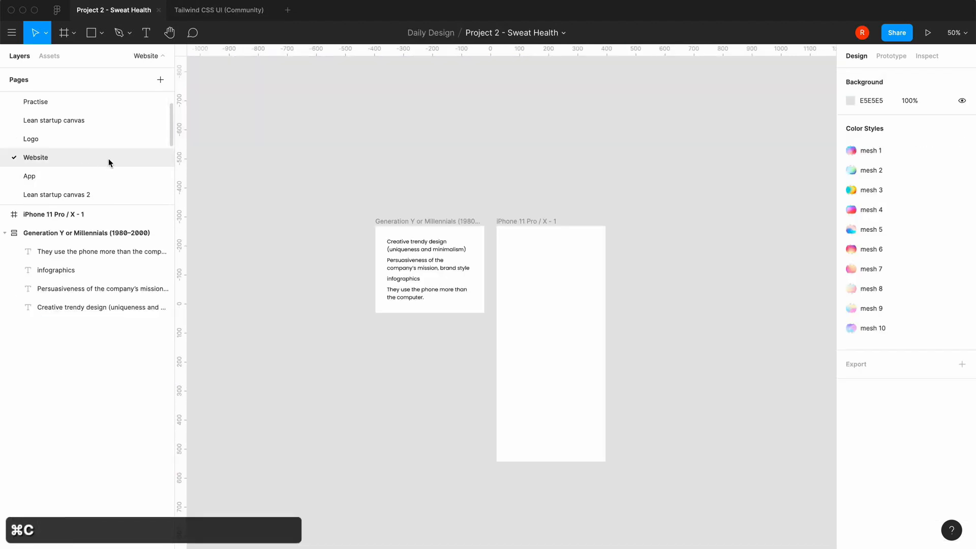
{"action": "left_click", "coordinate": [507, 223]}
{"action": "key", "text": "ctrl+v"}
{"action": "left_click_drag", "start_coordinate": [552, 354], "coordinate": [515, 246]}
{"action": "left_click", "coordinate": [420, 433]}
{"action": "key", "text": "="}
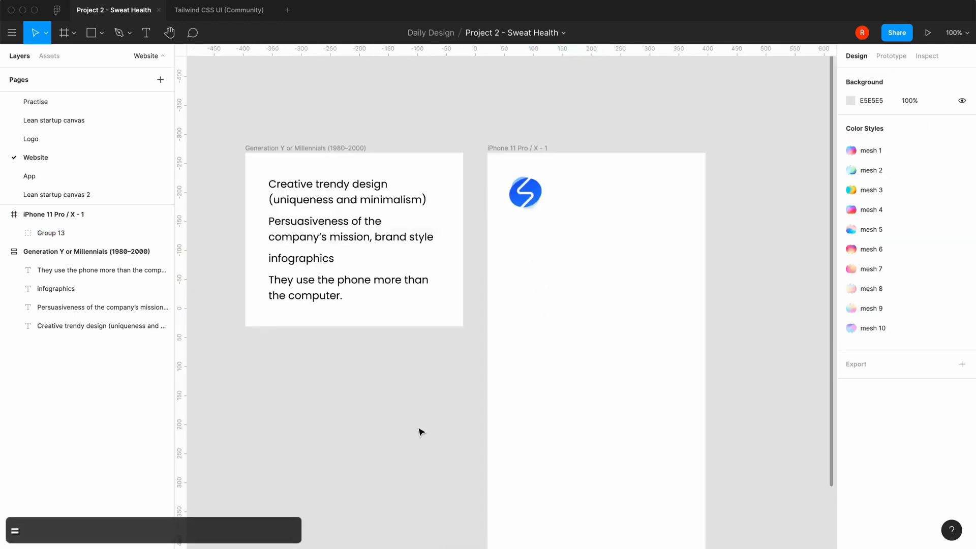
Try adding auto layout to the small logo group, and undo it
{"action": "scroll", "coordinate": [420, 432], "scroll_direction": "right", "scroll_amount": 1}
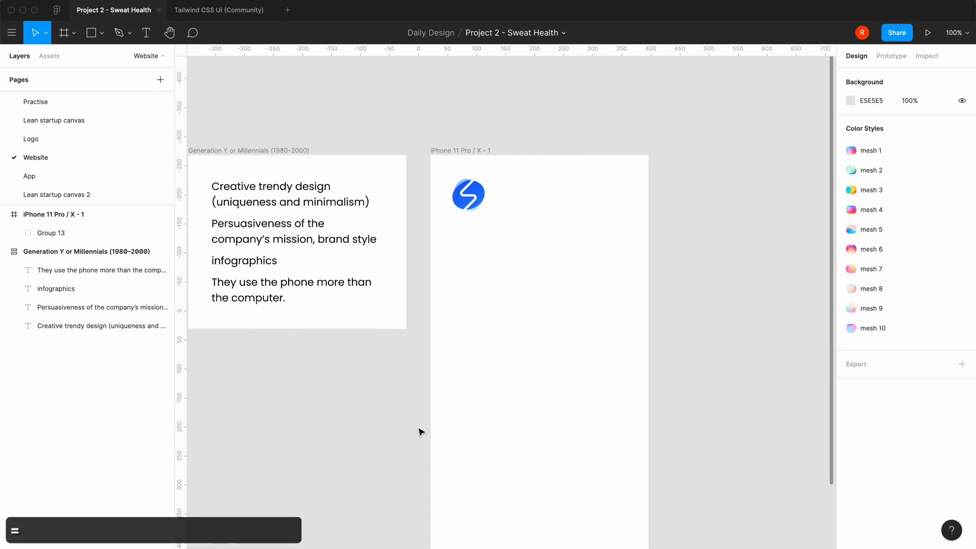
{"action": "left_click", "coordinate": [479, 208]}
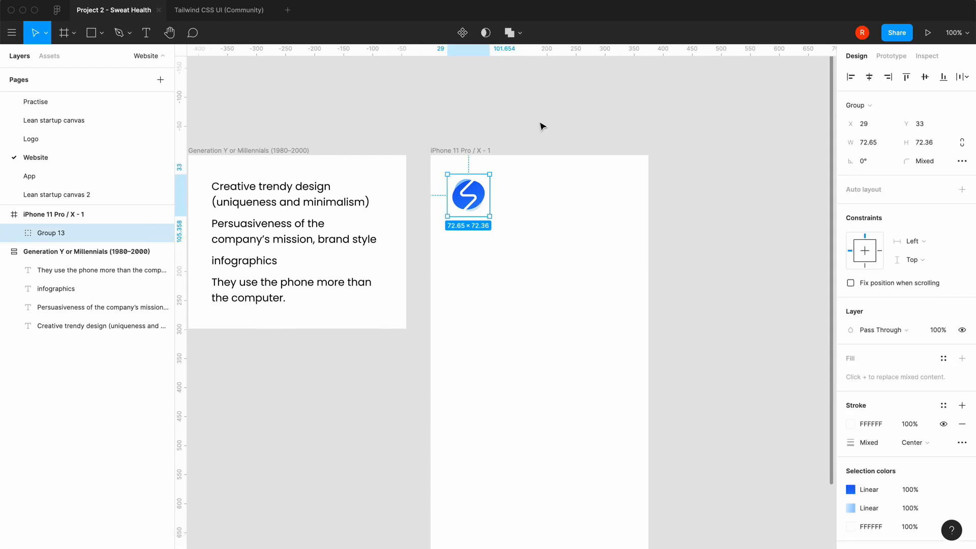
{"action": "key", "text": "shift+a"}
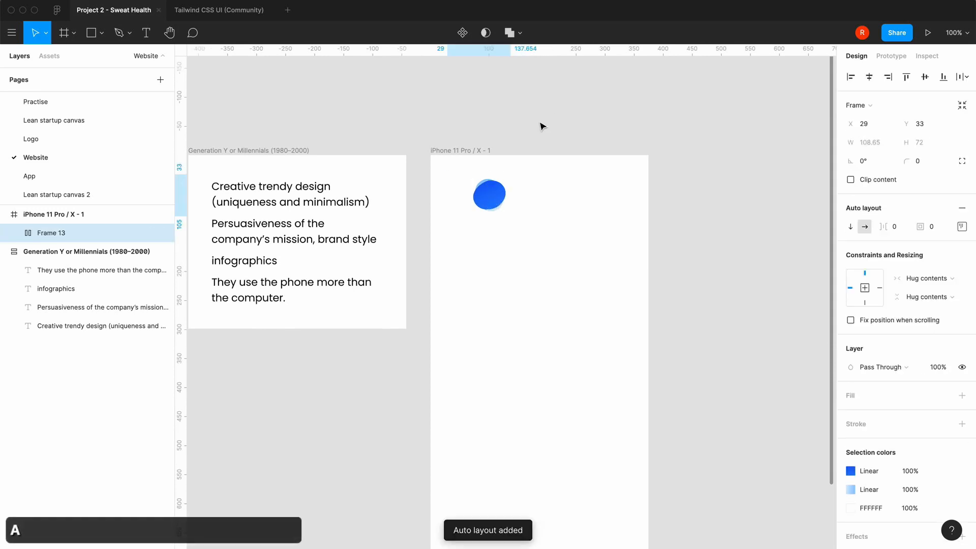
{"action": "key", "text": "super+z"}
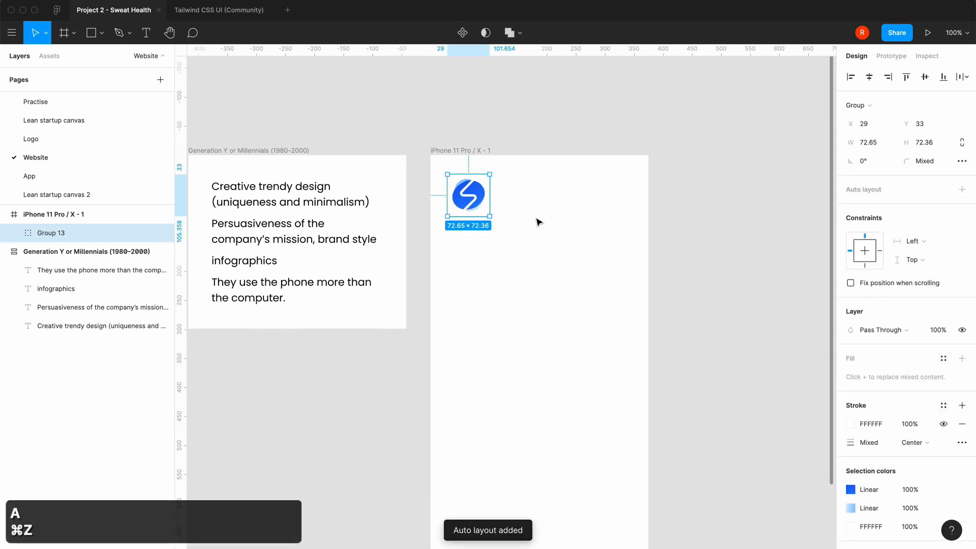
Group the logo's zigzag vector with its blue shapes group and add auto layout to the resulting group
{"action": "left_click", "coordinate": [13, 232]}
{"action": "left_click", "coordinate": [70, 252]}
{"action": "left_click", "coordinate": [28, 270]}
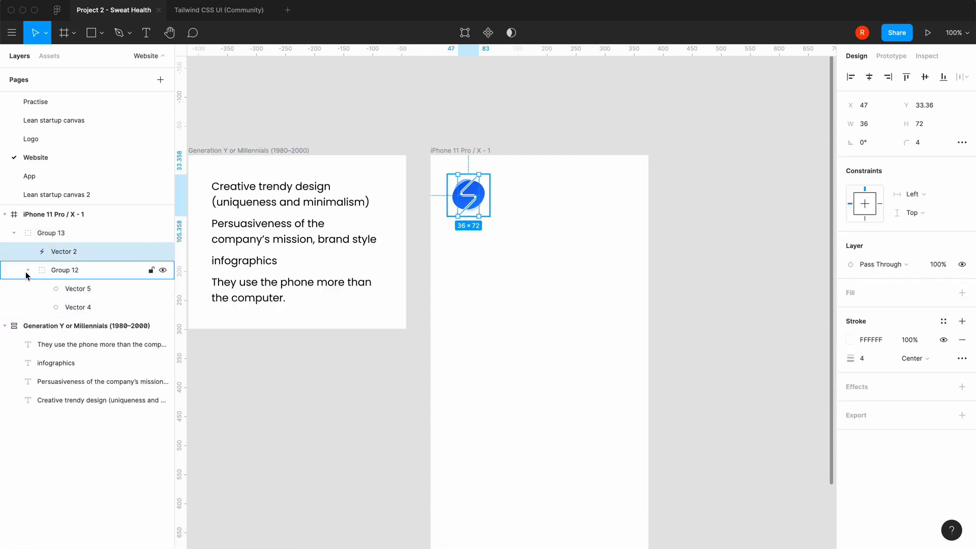
{"action": "left_click", "coordinate": [70, 272], "text": "shift"}
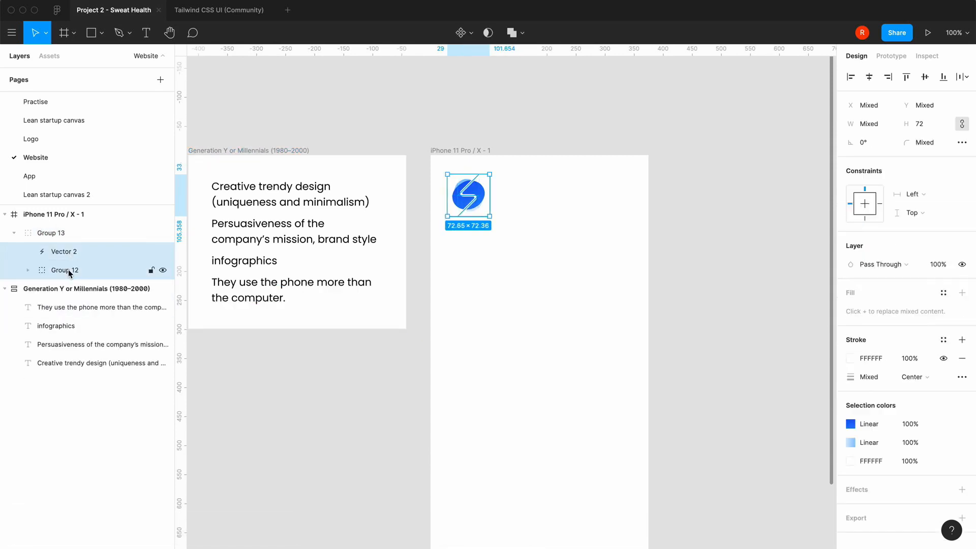
{"action": "key", "text": "super+g"}
{"action": "key", "text": "shift+a"}
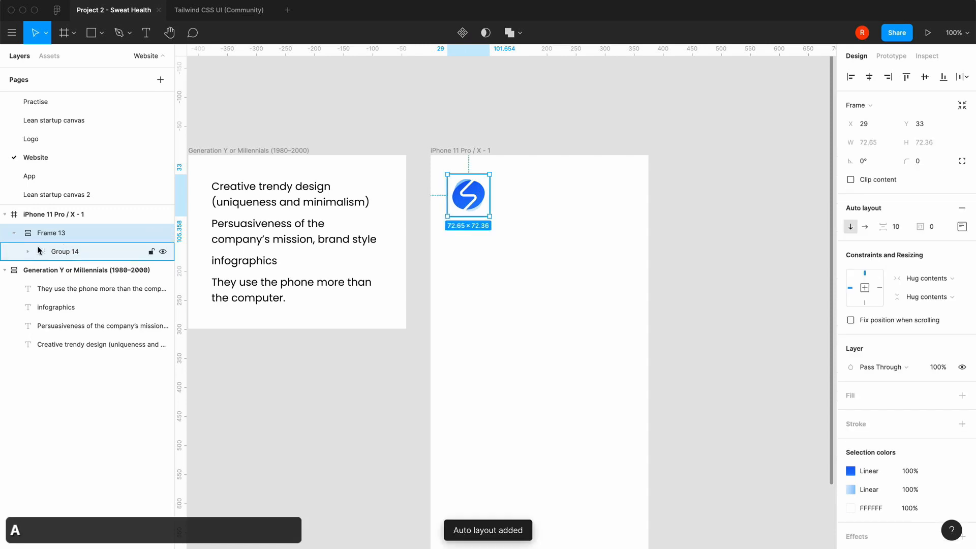
Copy the menu-alt-3 icon from Heroicons Outline in the Tailwind CSS UI file and return to the Project 2 - Sweat Health file
{"action": "left_click", "coordinate": [227, 10]}
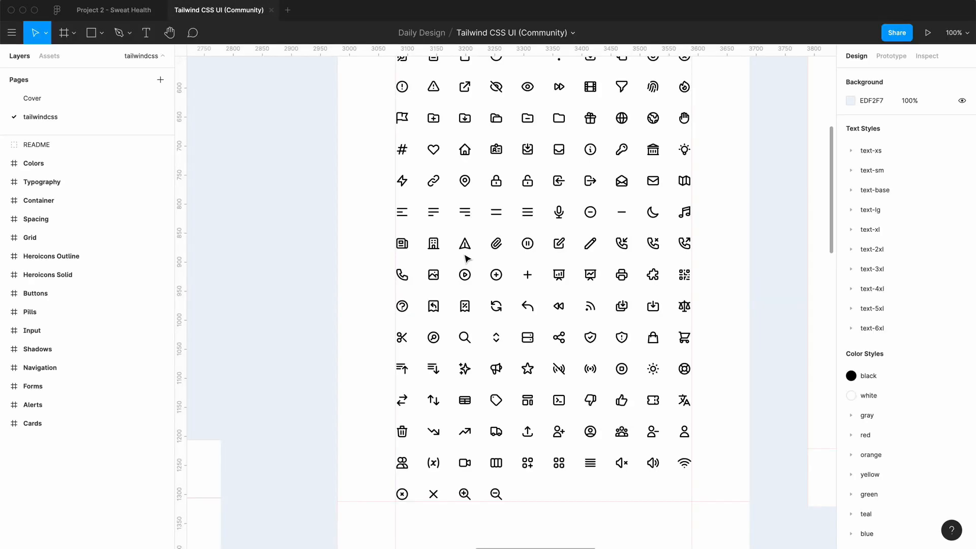
{"action": "scroll", "coordinate": [467, 258], "scroll_direction": "up", "scroll_amount": 10}
{"action": "scroll", "coordinate": [466, 259], "scroll_direction": "right", "scroll_amount": 5}
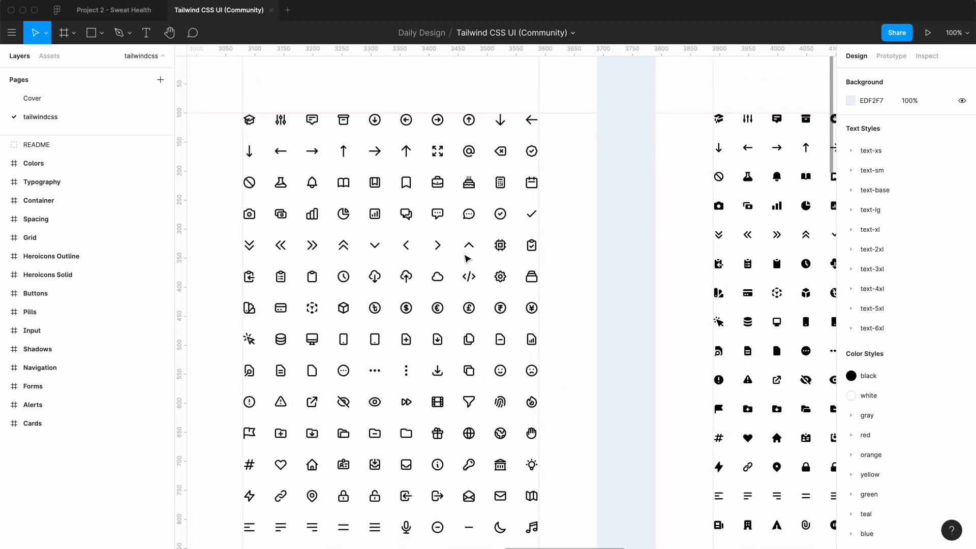
{"action": "scroll", "coordinate": [467, 258], "scroll_direction": "down", "scroll_amount": 7}
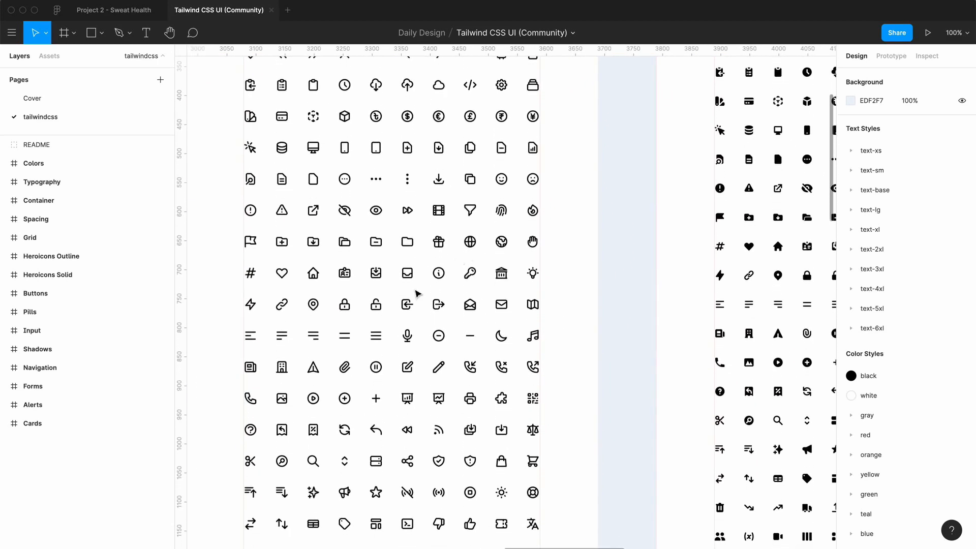
{"action": "left_click", "coordinate": [318, 333]}
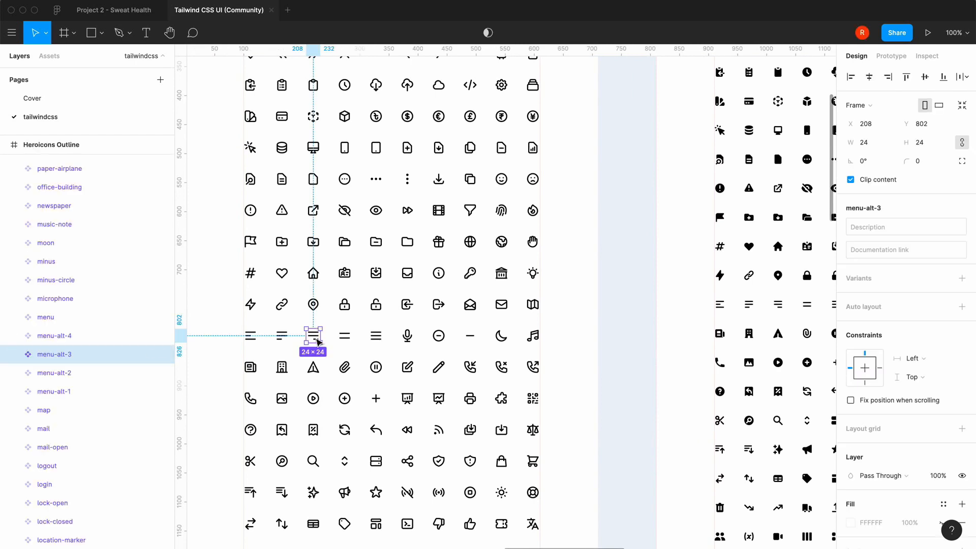
{"action": "key", "text": "super+c"}
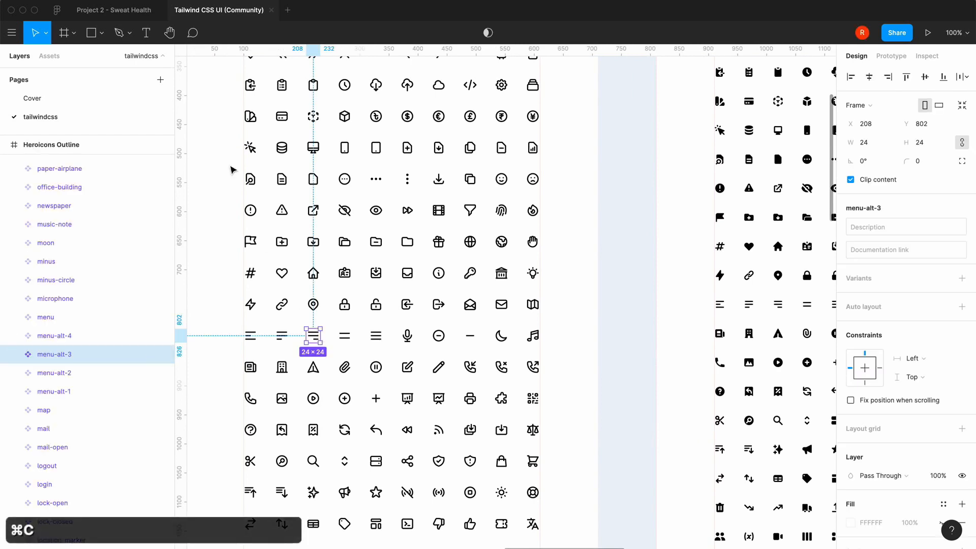
{"action": "left_click", "coordinate": [127, 10]}
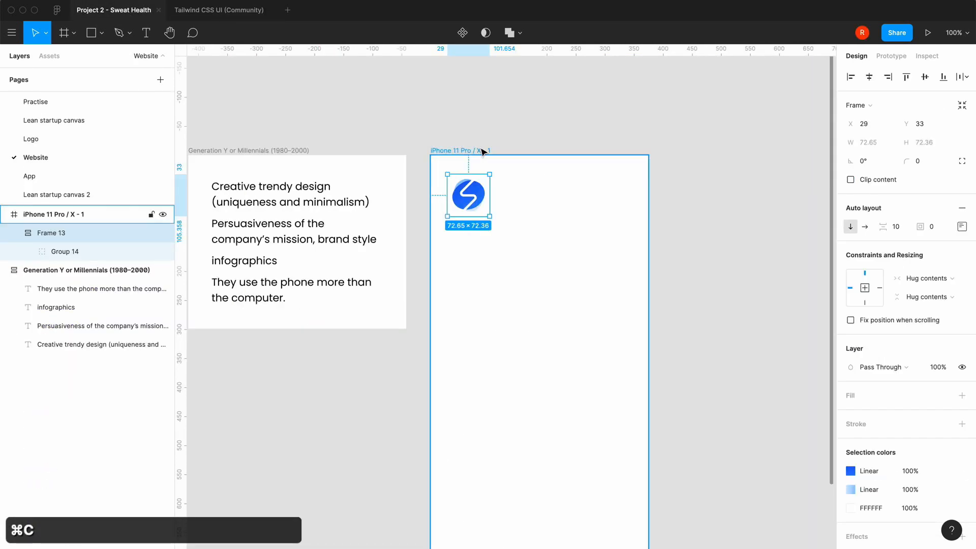
{"action": "left_click", "coordinate": [485, 151]}
{"action": "key", "text": "super+v"}
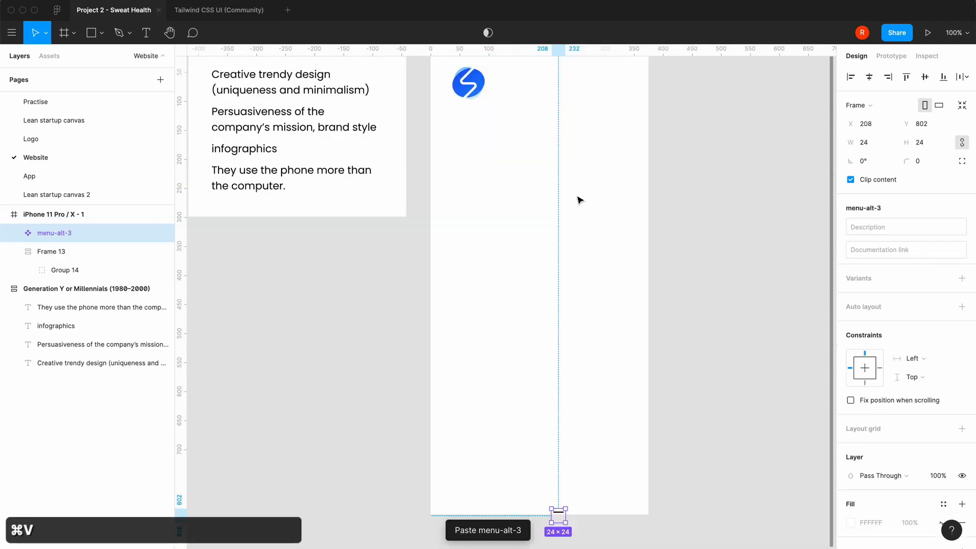
{"action": "key", "text": "super+z"}
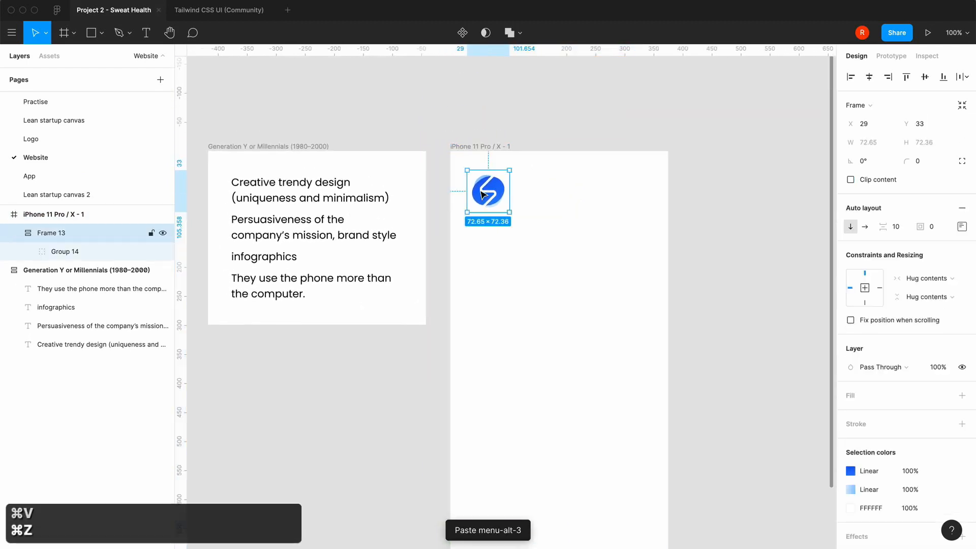
Paste the menu icon into the logo's auto layout frame and set that frame's spacing mode to Space between
{"action": "key", "text": "super+v"}
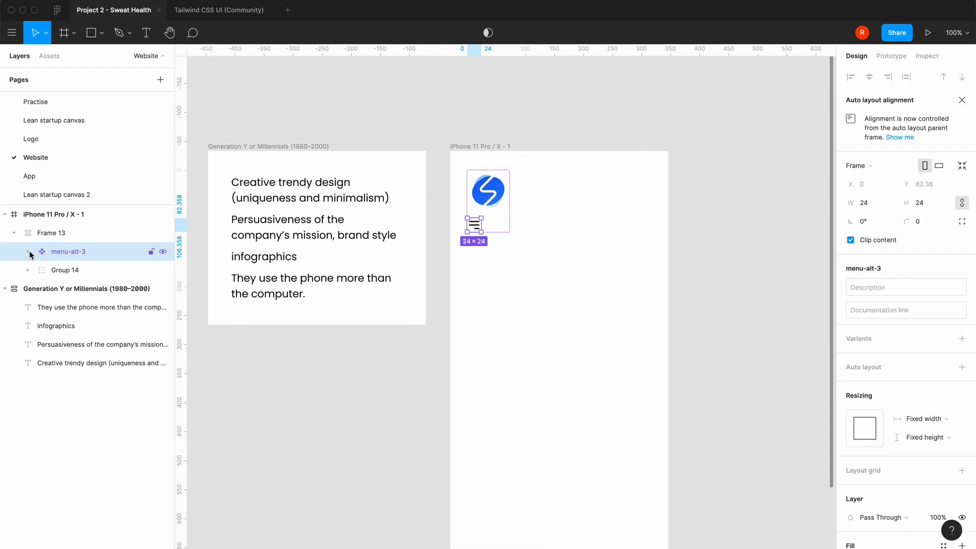
{"action": "double_click", "coordinate": [68, 252]}
{"action": "left_click", "coordinate": [55, 233]}
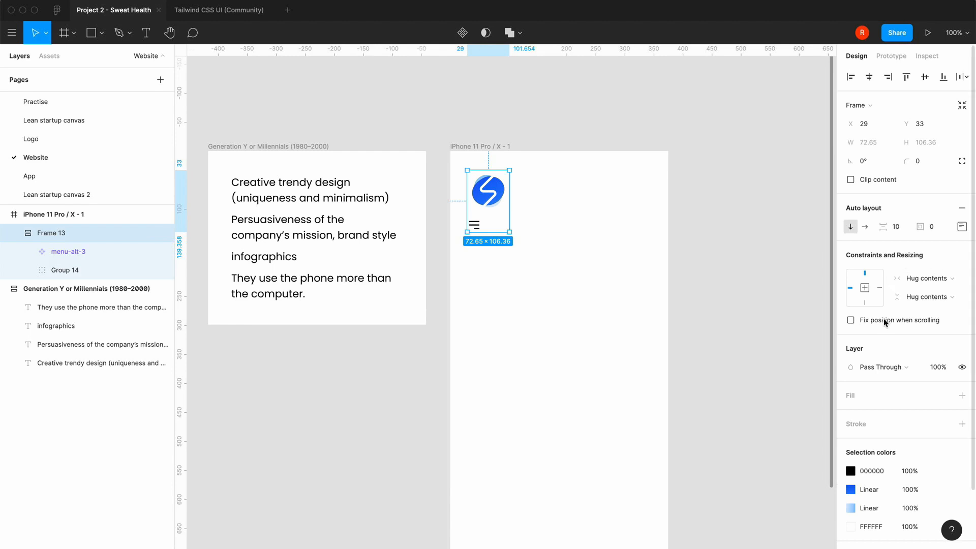
{"action": "left_click", "coordinate": [961, 226]}
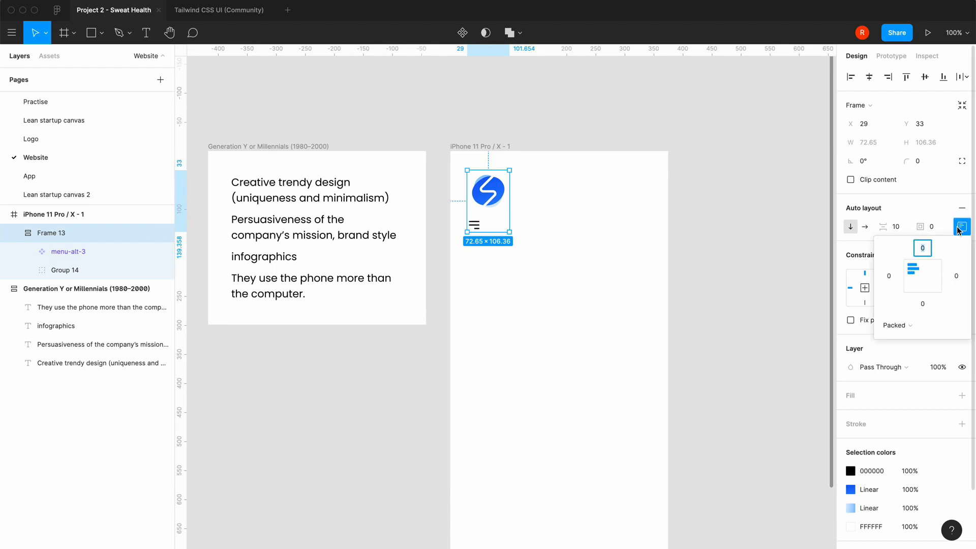
{"action": "left_click", "coordinate": [913, 325]}
{"action": "left_click", "coordinate": [919, 340]}
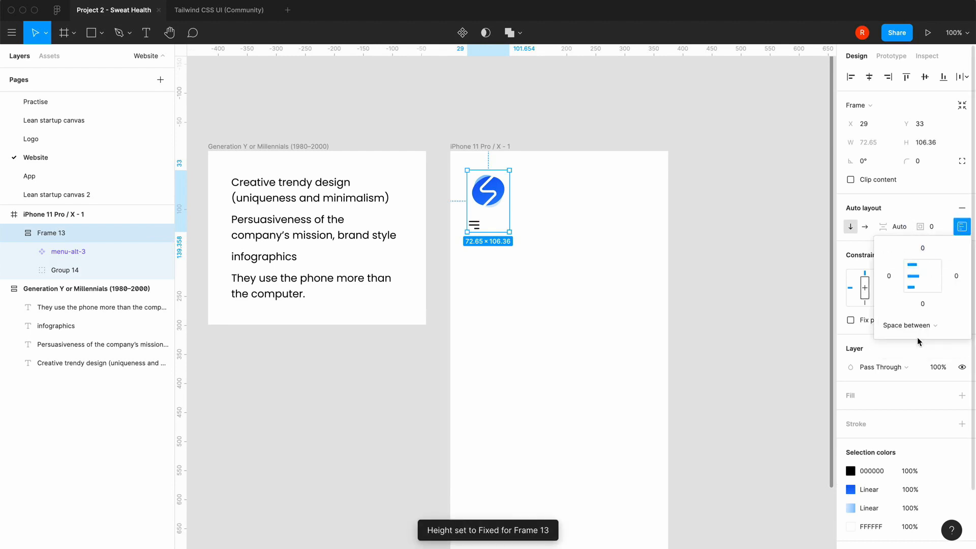
{"action": "left_click", "coordinate": [918, 202]}
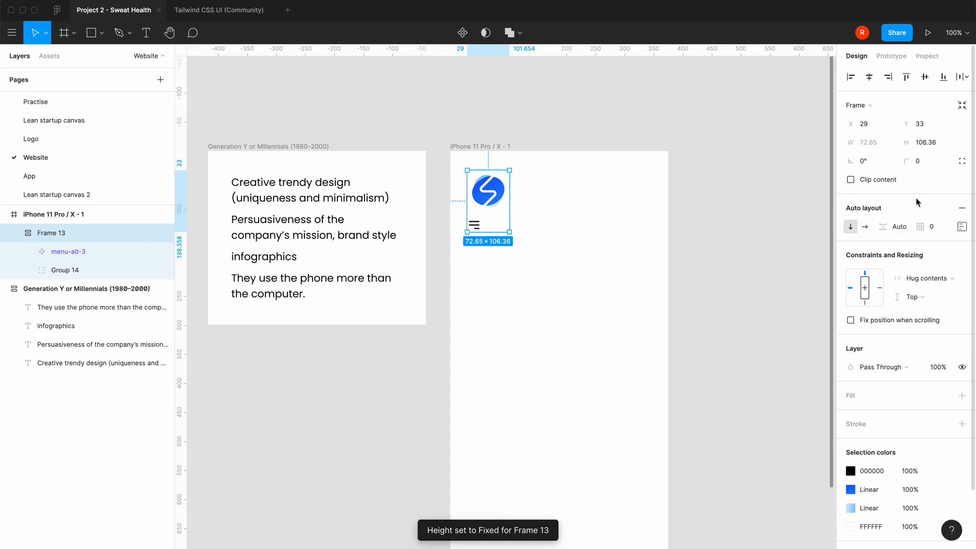
Give the logo and menu icon frame a fixed width of 375 and make its auto layout direction horizontal
{"action": "left_click", "coordinate": [944, 278]}
{"action": "left_click", "coordinate": [913, 264]}
{"action": "left_click", "coordinate": [883, 144]}
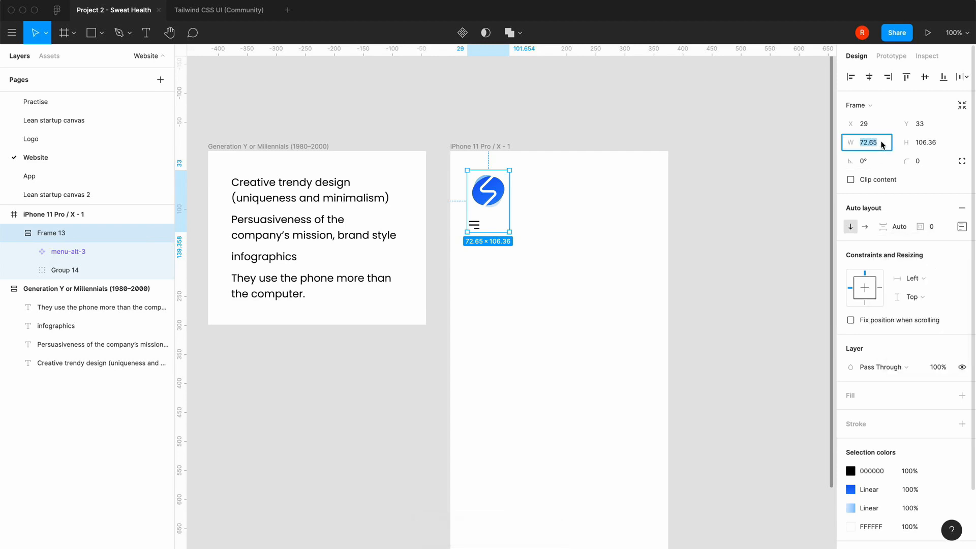
{"action": "type", "text": "35"}
{"action": "key", "text": "BackSpace"}
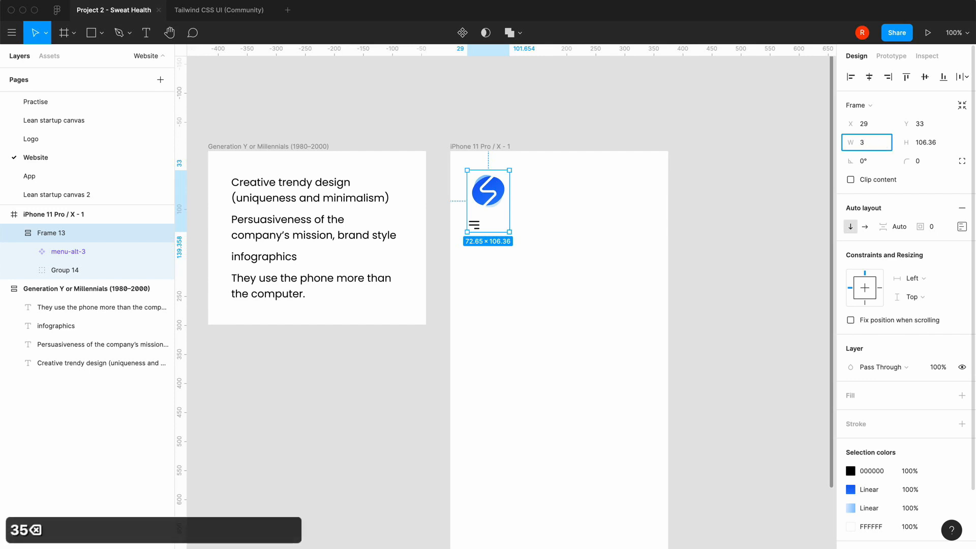
{"action": "type", "text": "75"}
{"action": "key", "text": "Return"}
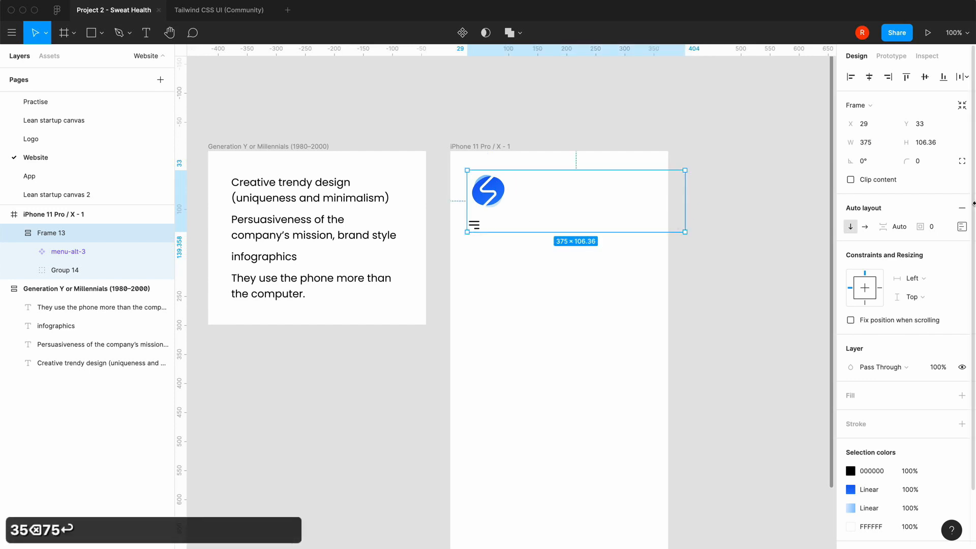
{"action": "left_click", "coordinate": [962, 226]}
{"action": "left_click", "coordinate": [865, 228]}
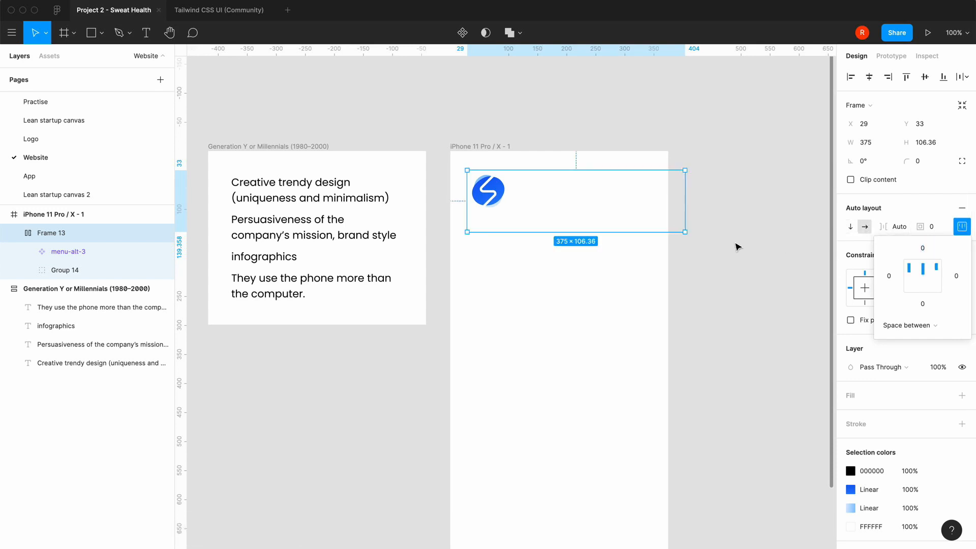
Align the header frame to the phone frame's left and top edges and center its items vertically
{"action": "left_click", "coordinate": [852, 79]}
{"action": "left_click", "coordinate": [852, 79]}
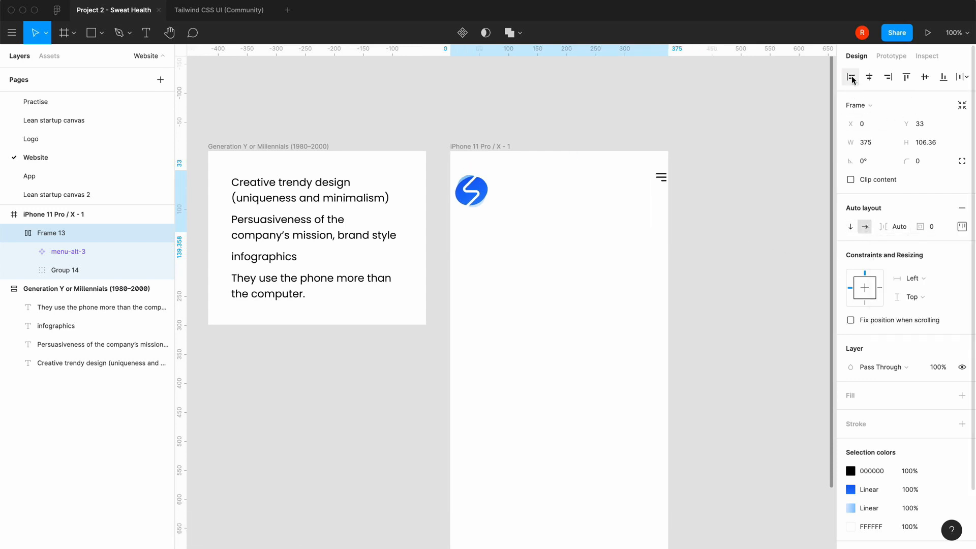
{"action": "left_click", "coordinate": [906, 77]}
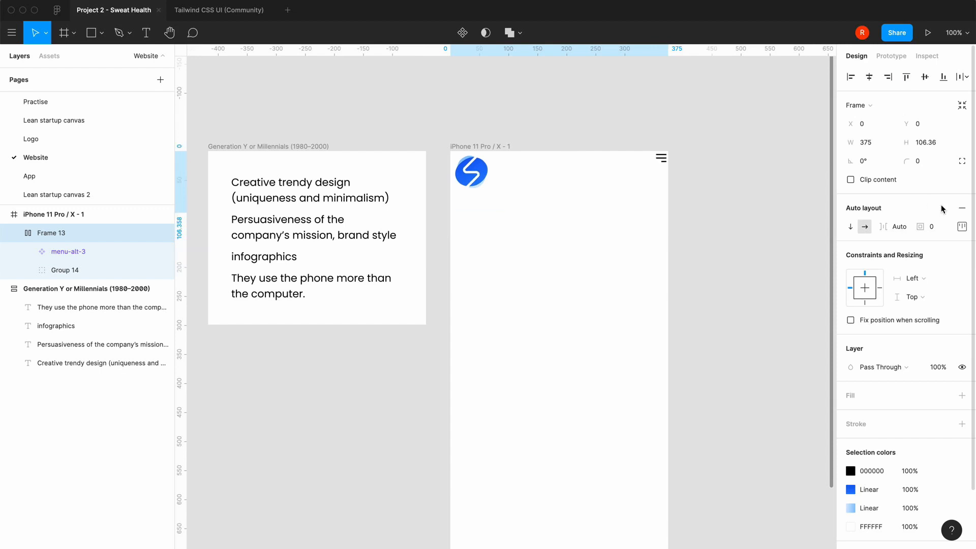
{"action": "left_click", "coordinate": [962, 227]}
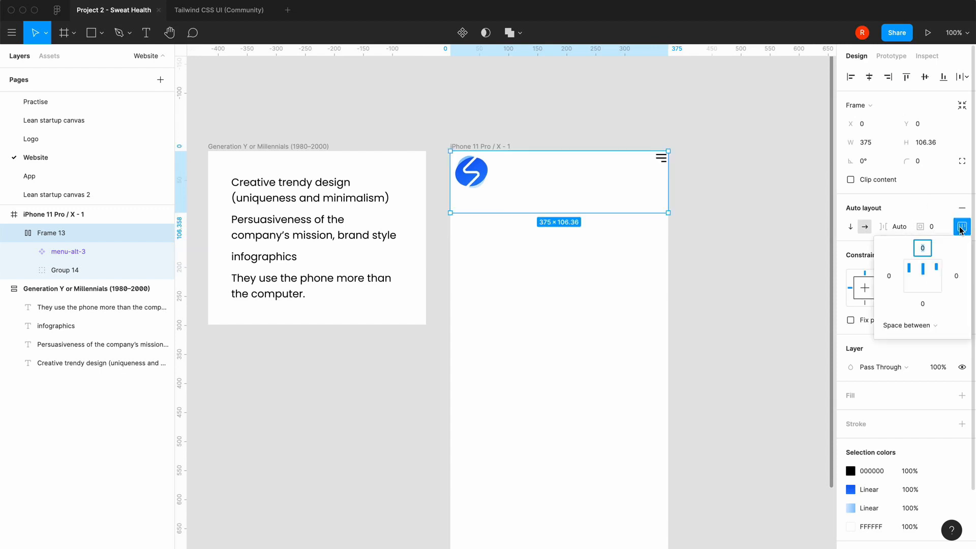
{"action": "left_click", "coordinate": [921, 280]}
Try heights of 80 and 100 for the header frame
{"action": "left_click", "coordinate": [932, 144]}
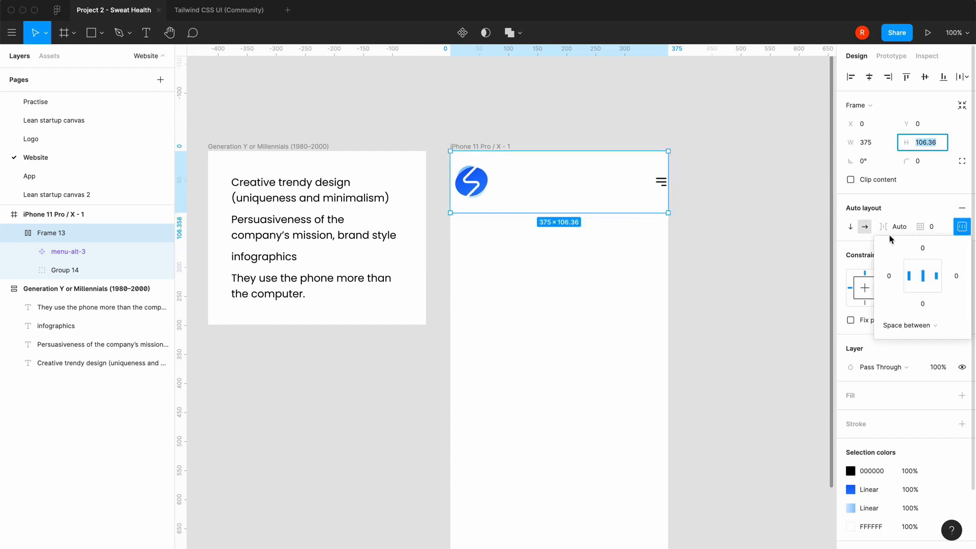
{"action": "type", "text": "80"}
{"action": "key", "text": "Return"}
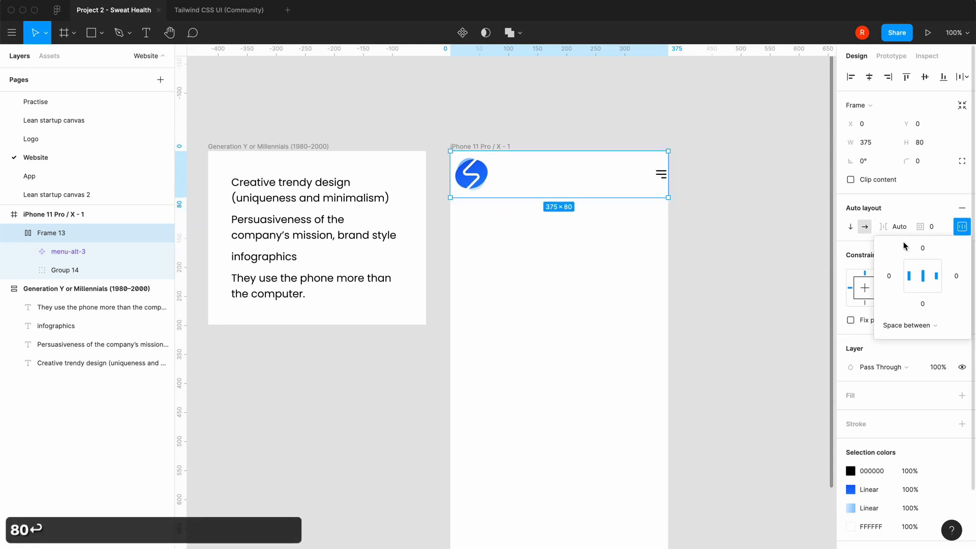
{"action": "left_click", "coordinate": [926, 146]}
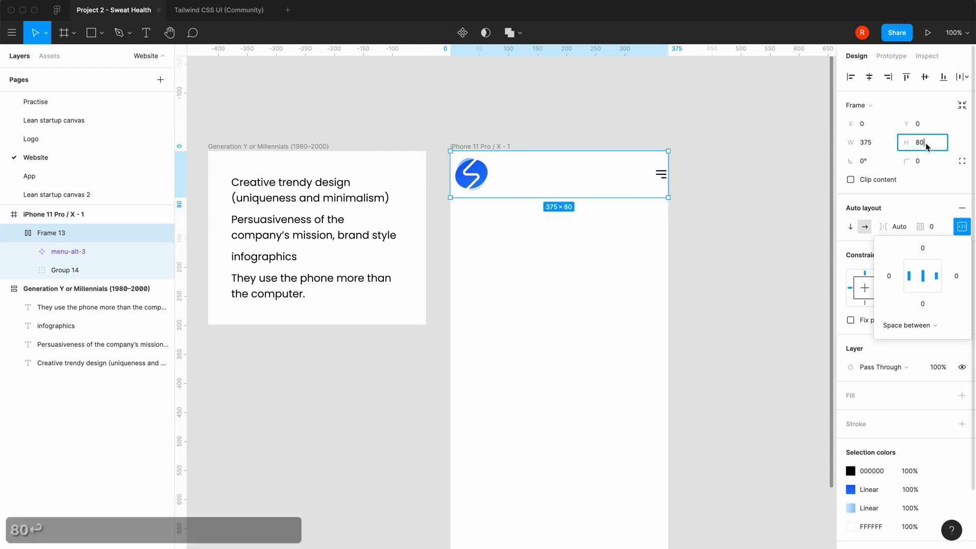
{"action": "type", "text": "100"}
{"action": "key", "text": "Return"}
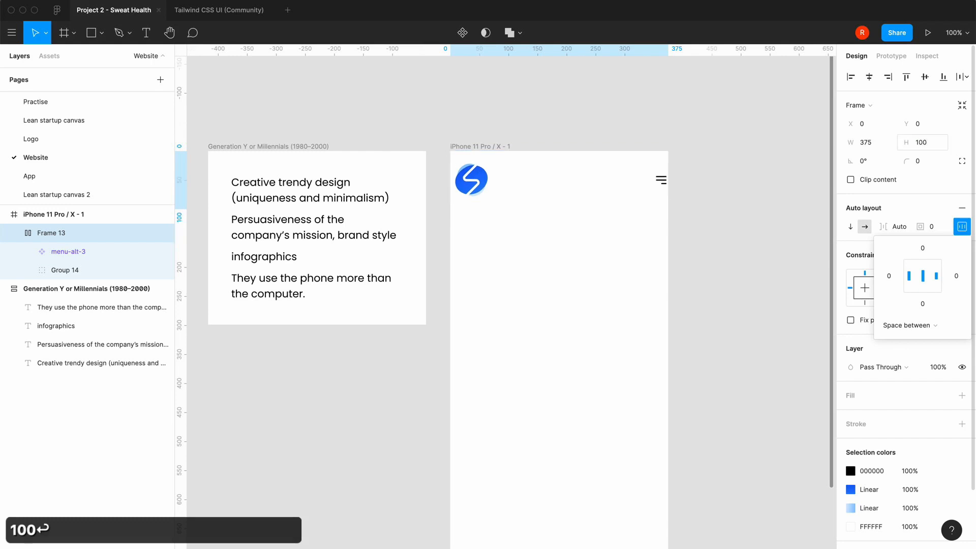
Set the header frame's height to 96
{"action": "left_click", "coordinate": [931, 210]}
{"action": "left_click", "coordinate": [931, 144]}
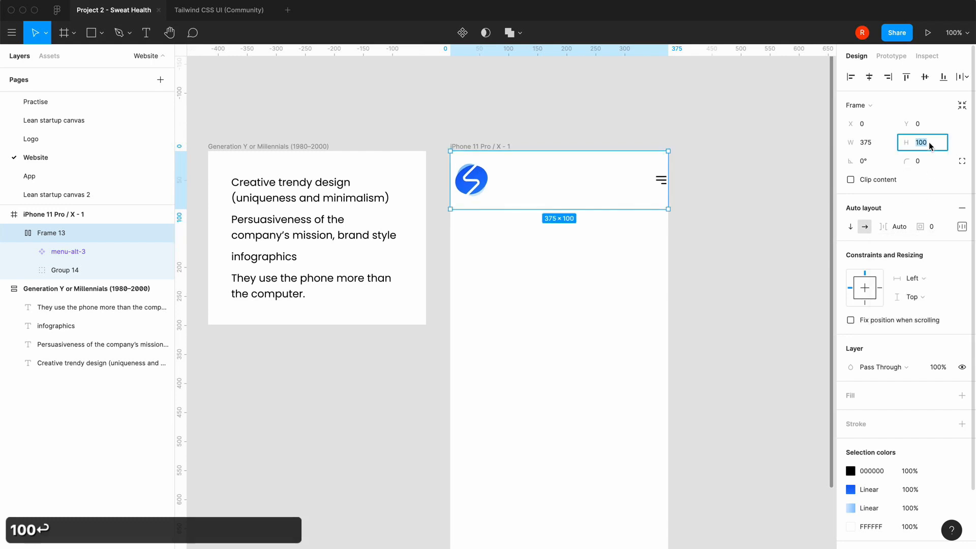
{"action": "type", "text": "96"}
{"action": "key", "text": "Return"}
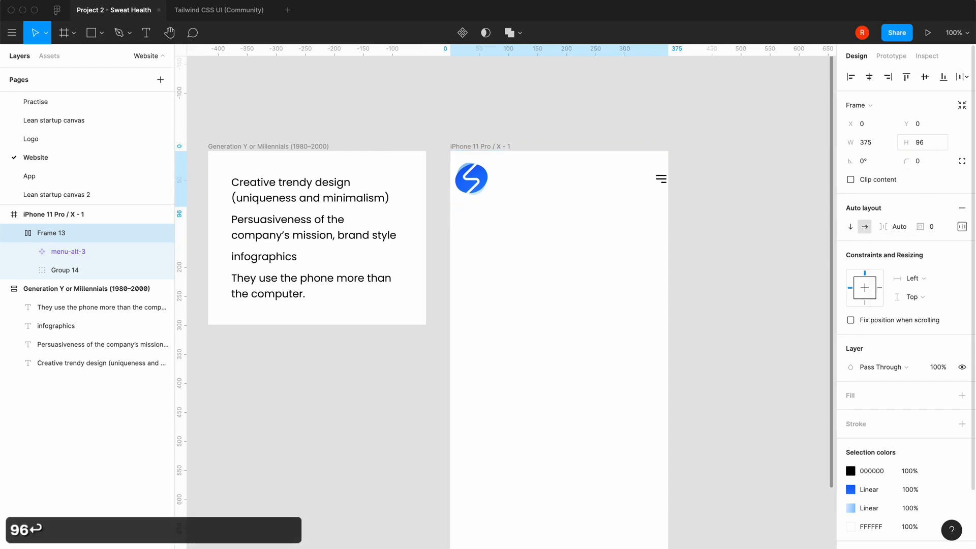
Set the header frame's left and right auto layout padding to 24, and deselect the frame
{"action": "left_click", "coordinate": [962, 226]}
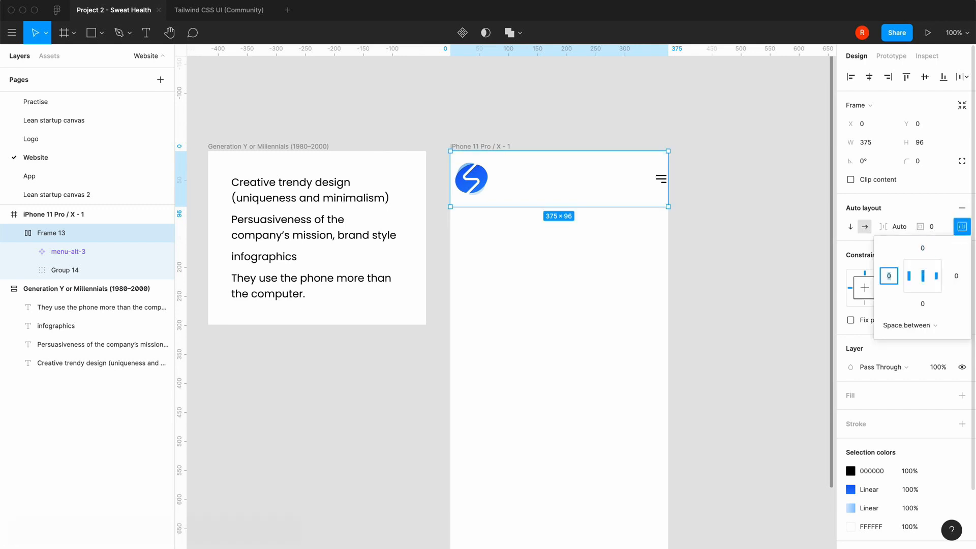
{"action": "type", "text": "24"}
{"action": "left_click", "coordinate": [957, 276]}
{"action": "type", "text": "24"}
{"action": "key", "text": "Return"}
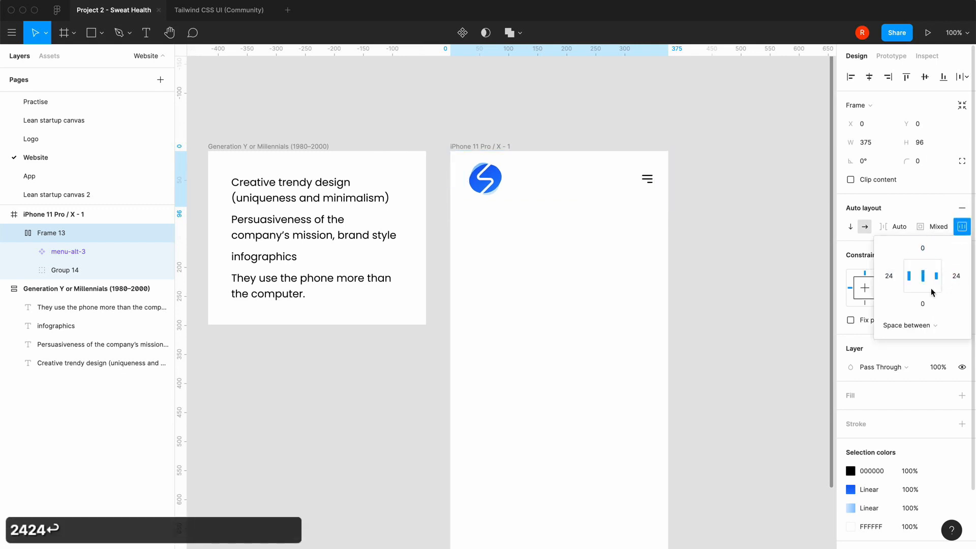
{"action": "left_click", "coordinate": [748, 328]}
Add a text layer below the header in the iPhone 11 Pro / X frame reading "Analyzing sweat to"
{"action": "scroll", "coordinate": [747, 328], "scroll_direction": "down", "scroll_amount": 4}
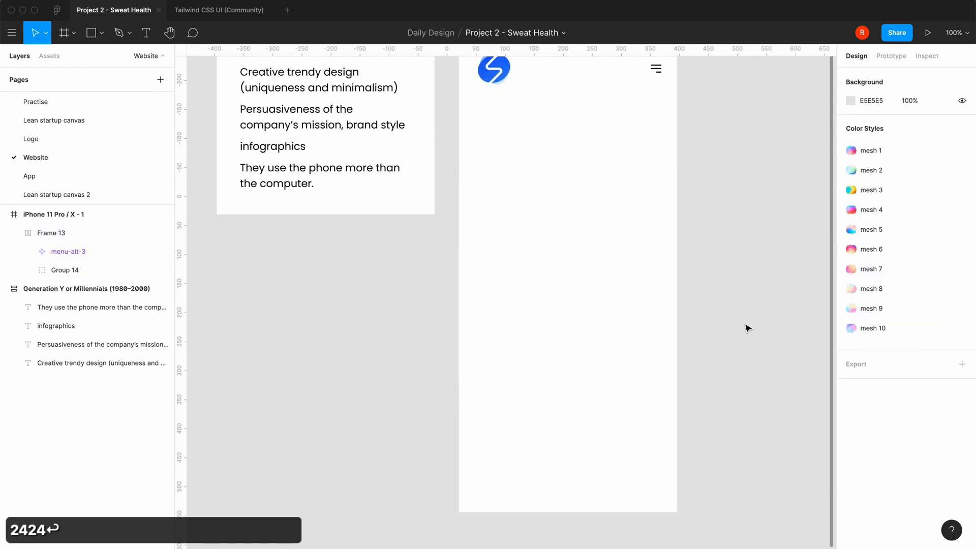
{"action": "scroll", "coordinate": [746, 329], "scroll_direction": "up", "scroll_amount": 3}
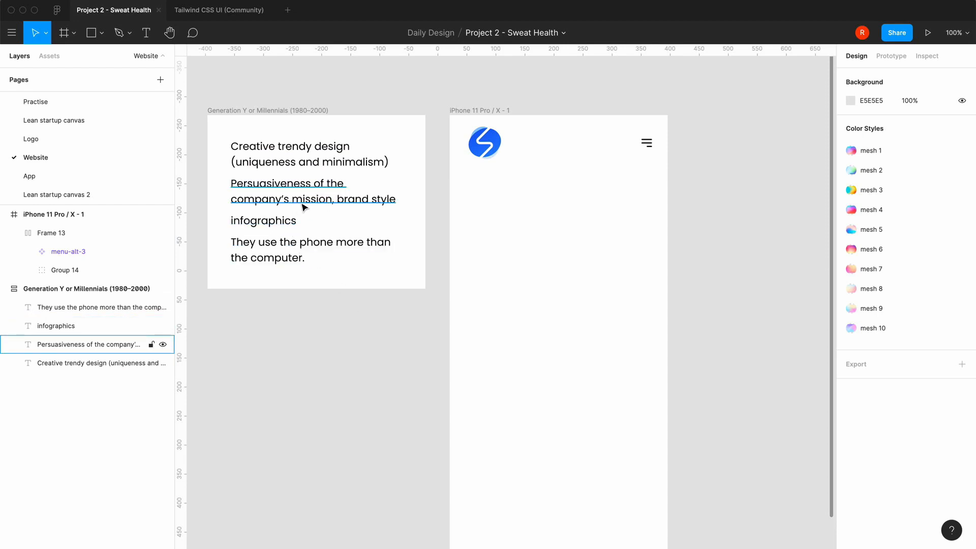
{"action": "left_click", "coordinate": [147, 33]}
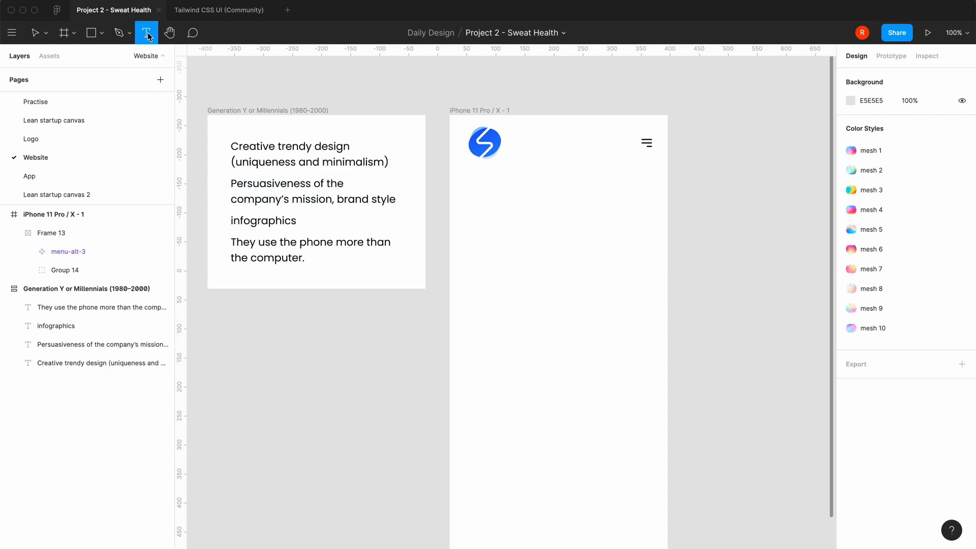
{"action": "left_click", "coordinate": [476, 225]}
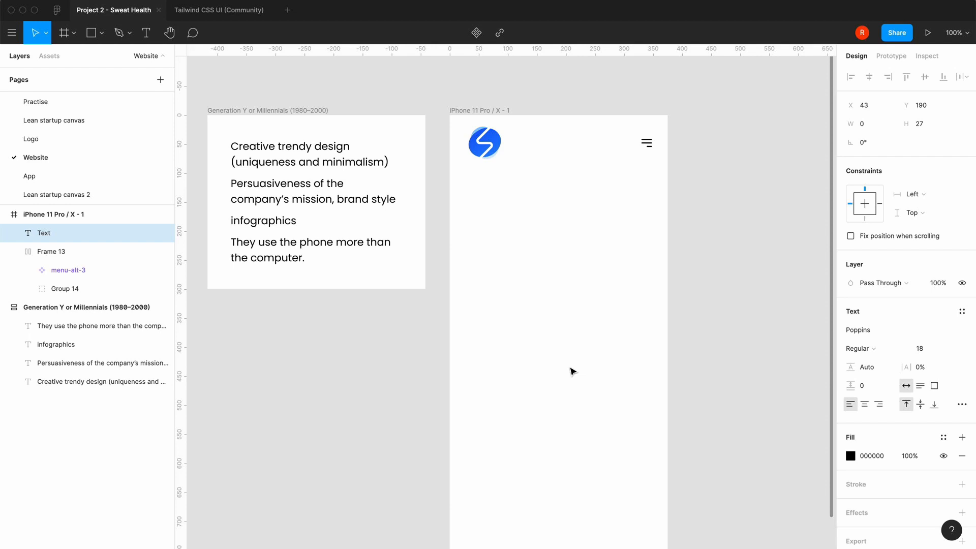
{"action": "type", "text": "Anal"}
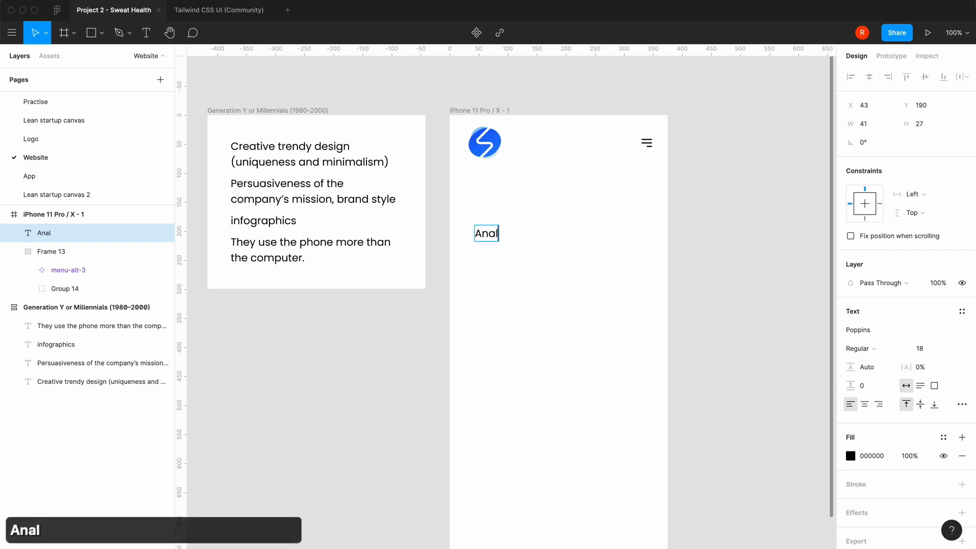
{"action": "type", "text": "yzing "}
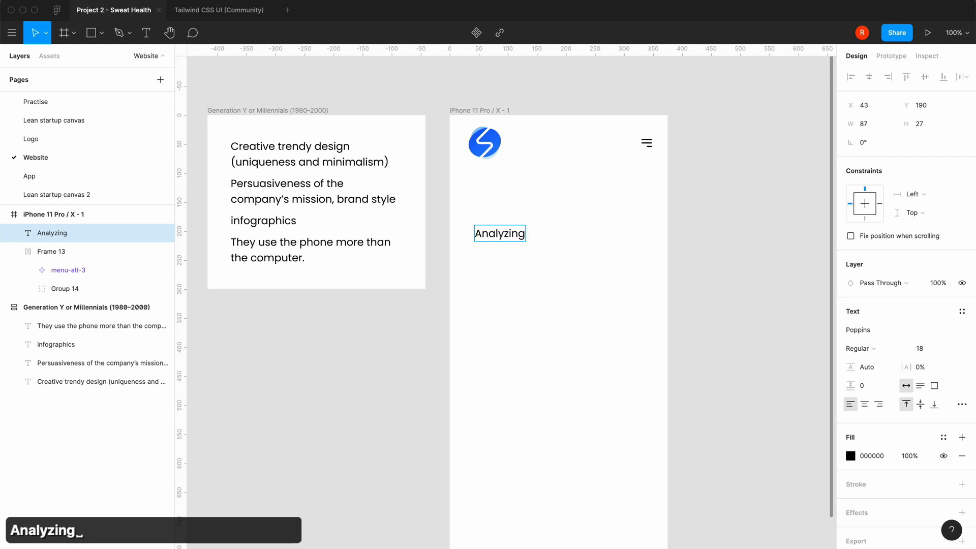
{"action": "type", "text": "sweat to"}
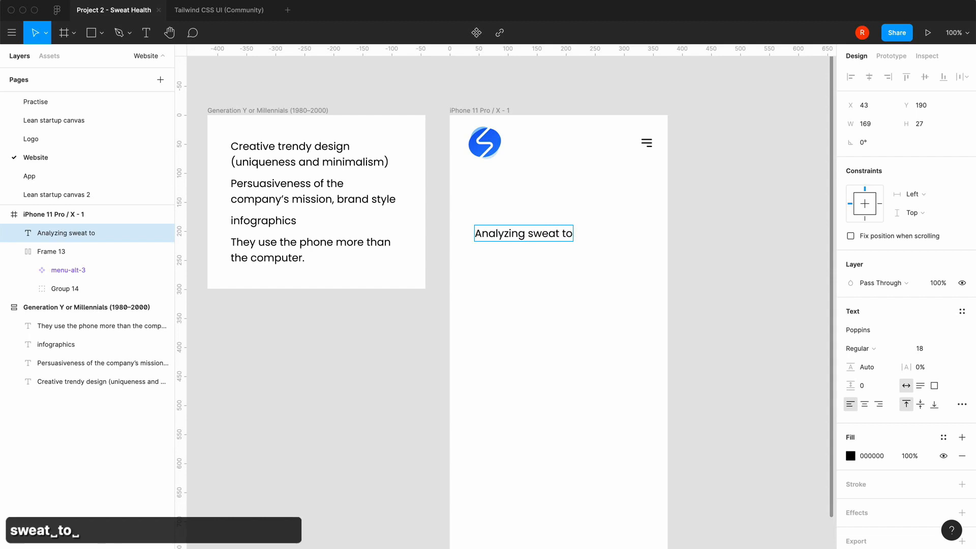
{"action": "key", "text": "Return"}
{"action": "type", "text": "imp"}
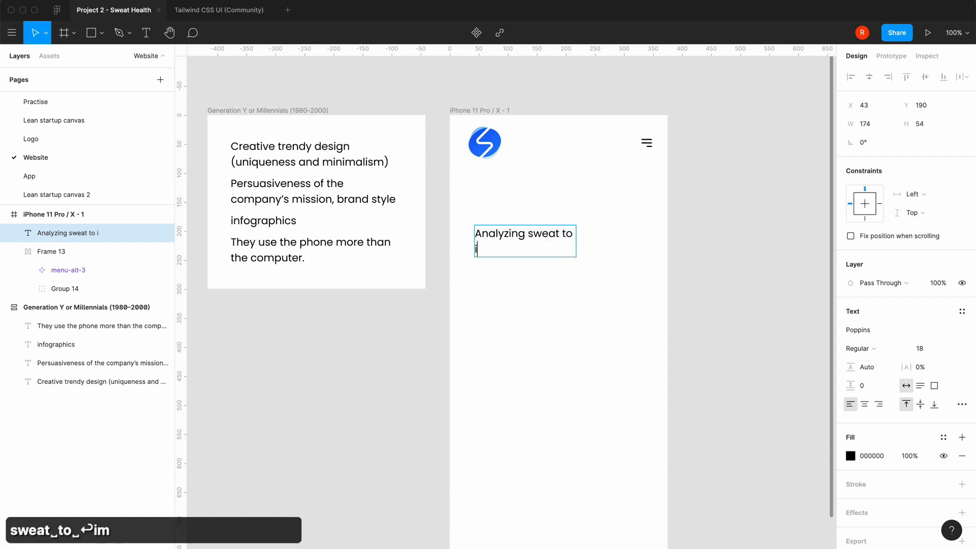
{"action": "key", "text": "BackSpace"}
{"action": "key", "text": "BackSpace"}
Continue the headline on a second line with "improve your health and"
{"action": "key", "text": "BackSpace"}
{"action": "key", "text": "BackSpace"}
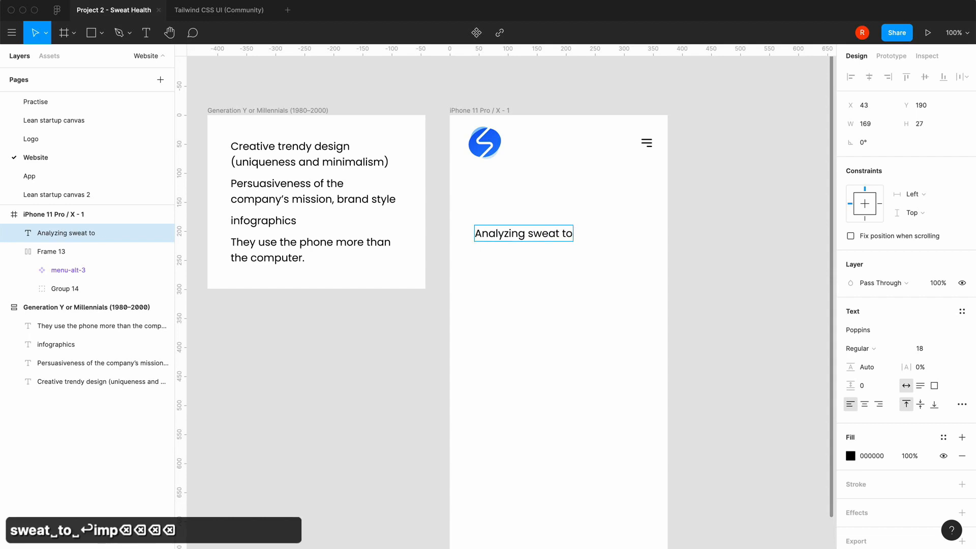
{"action": "key", "text": "Return"}
{"action": "type", "text": "imori"}
{"action": "key", "text": "BackSpace"}
{"action": "key", "text": "BackSpace"}
{"action": "key", "text": "BackSpace"}
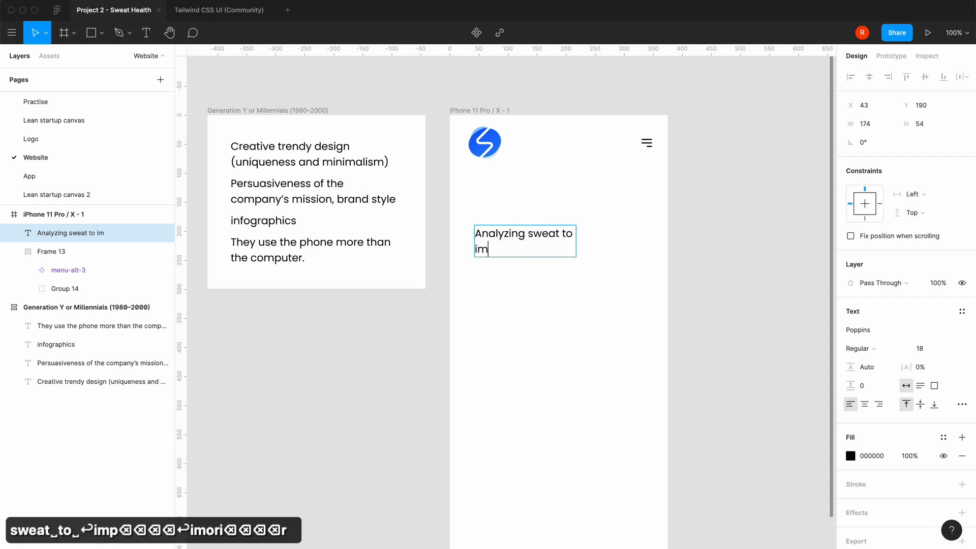
{"action": "type", "text": "r"}
{"action": "key", "text": "BackSpace"}
{"action": "type", "text": "prove "}
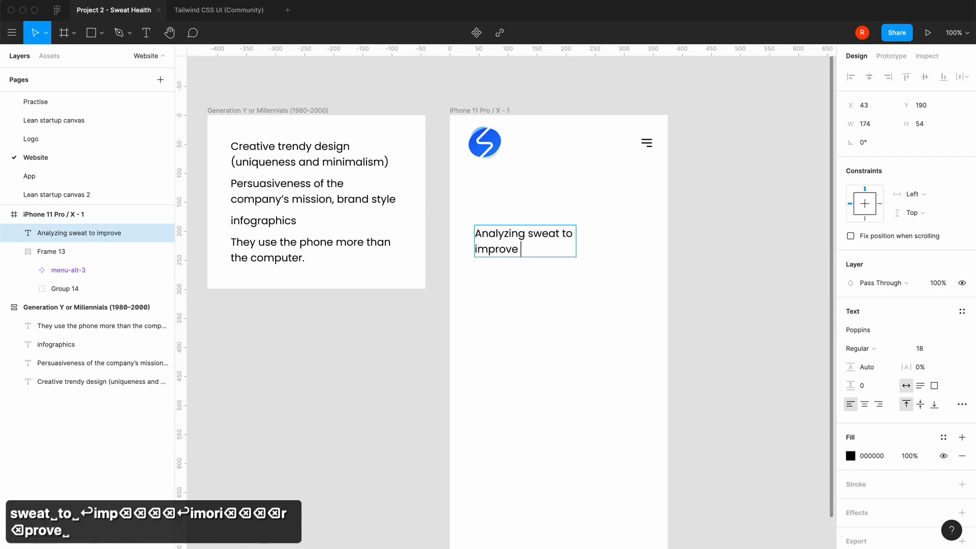
{"action": "type", "text": "your eah"}
{"action": "key", "text": "BackSpace"}
{"action": "key", "text": "BackSpace"}
{"action": "key", "text": "BackSpace"}
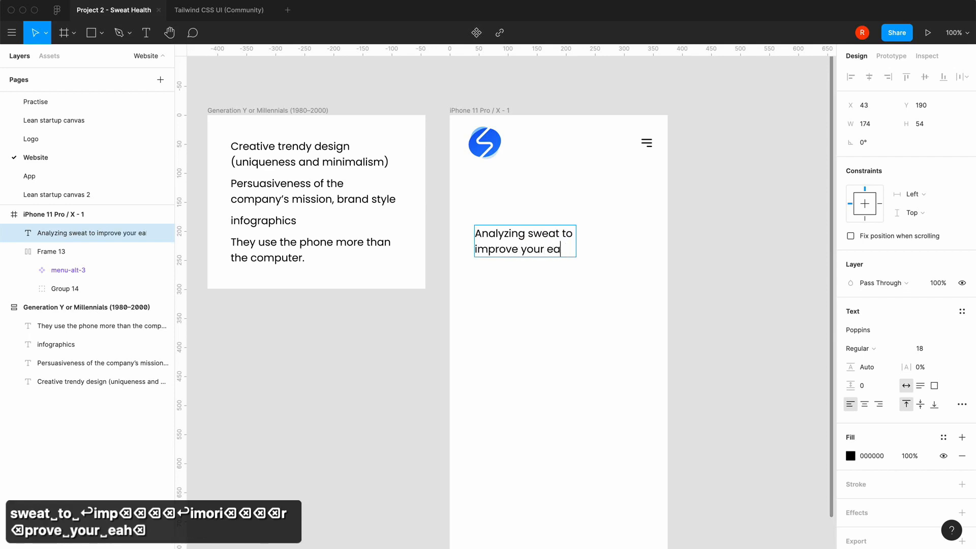
{"action": "type", "text": "ha"}
{"action": "key", "text": "BackSpace"}
{"action": "type", "text": "lea"}
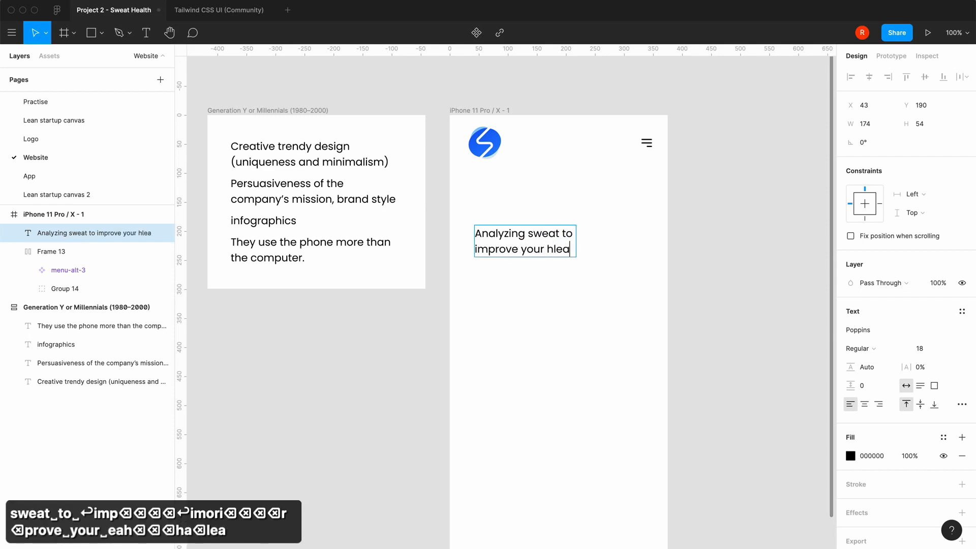
{"action": "key", "text": "BackSpace"}
{"action": "key", "text": "BackSpace"}
{"action": "key", "text": "BackSpace"}
{"action": "type", "text": "ealth and"}
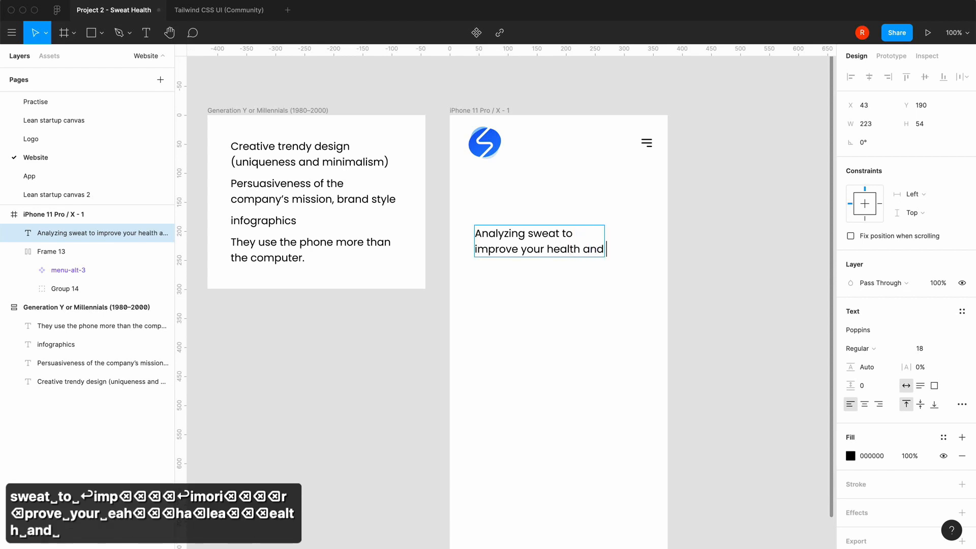
Break the headline before "and", complete the third line as "and performance", and finish editing the text
{"action": "key", "text": "Left"}
{"action": "key", "text": "Left"}
{"action": "key", "text": "Left"}
{"action": "key", "text": "Return"}
{"action": "key", "text": "Right"}
{"action": "key", "text": "Right"}
{"action": "key", "text": "Right"}
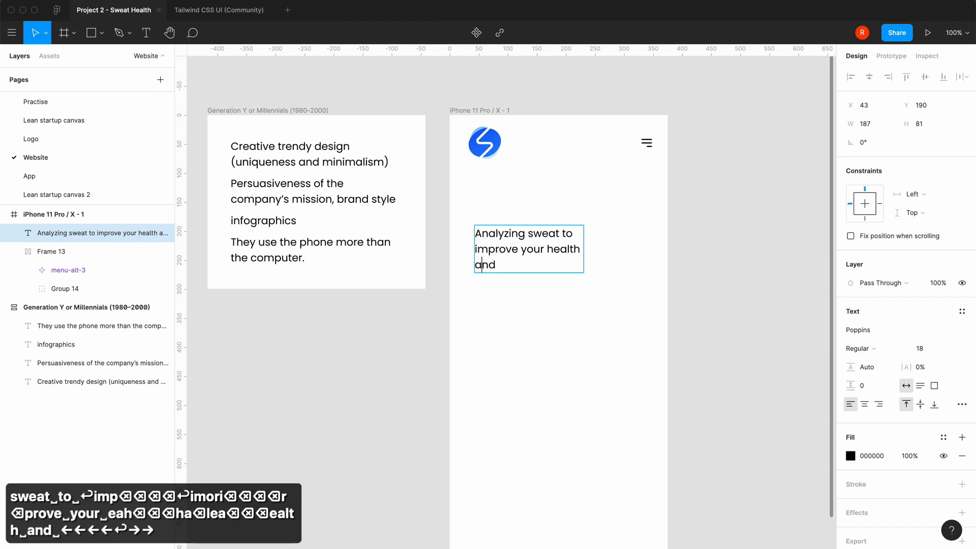
{"action": "type", "text": "perfor"}
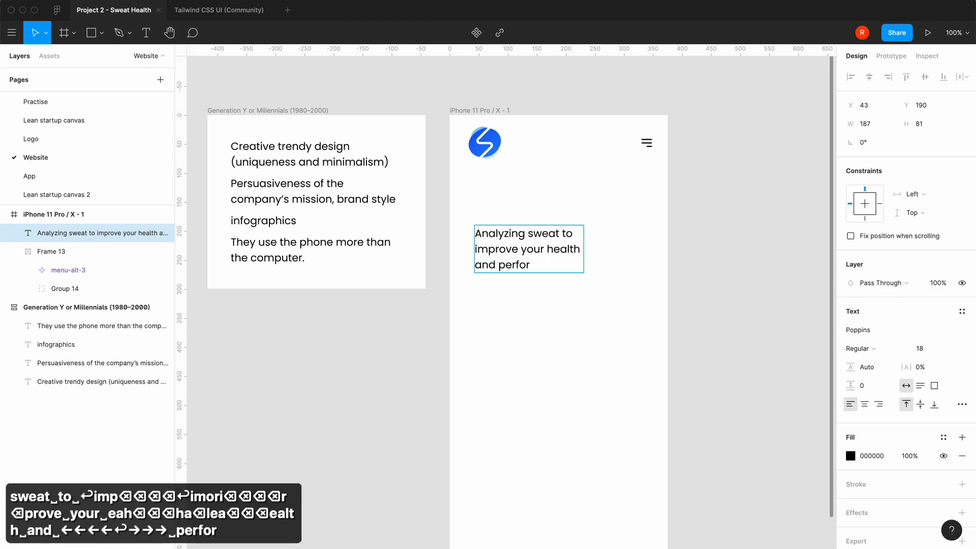
{"action": "type", "text": "mance"}
{"action": "key", "text": "Escape"}
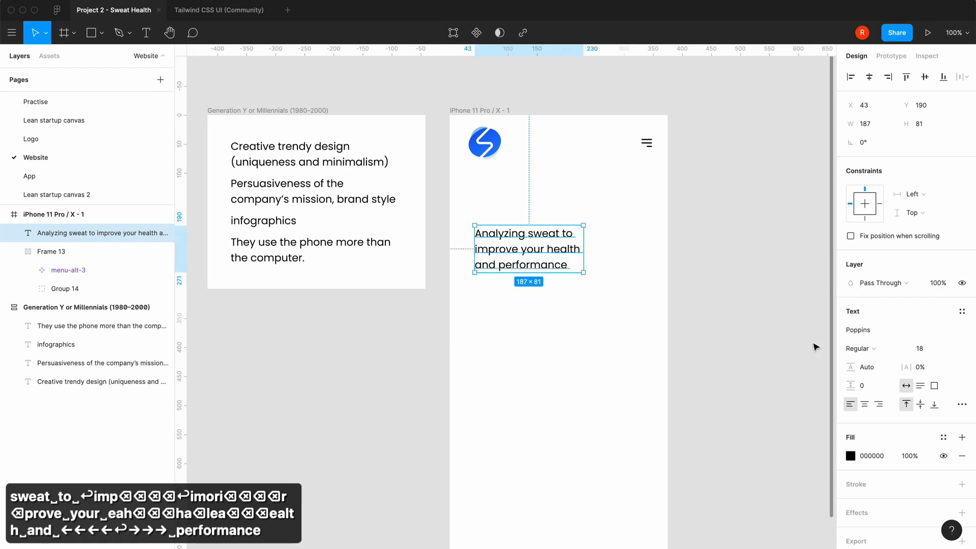
Try font sizes of 24 and 32 on the headline
{"action": "left_click", "coordinate": [949, 350]}
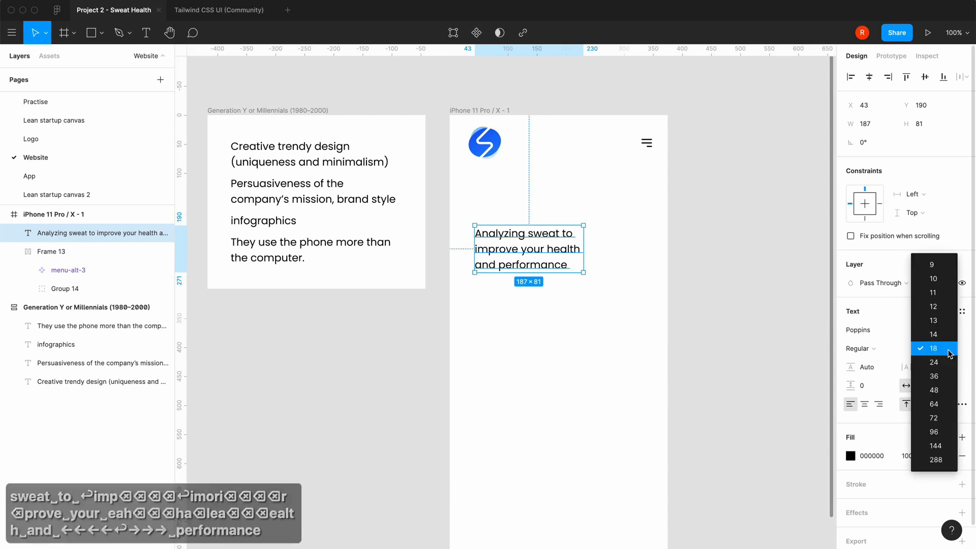
{"action": "left_click", "coordinate": [949, 362]}
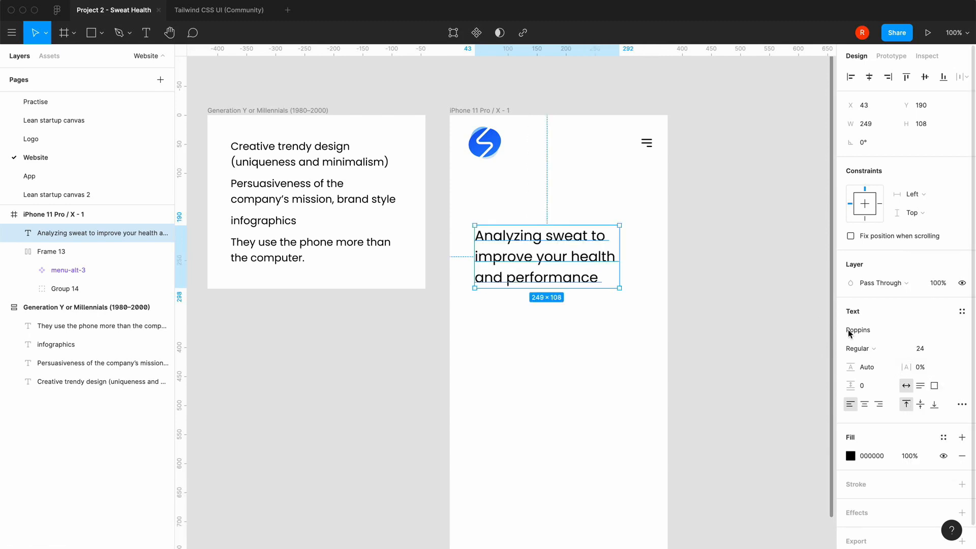
{"action": "left_click", "coordinate": [928, 351]}
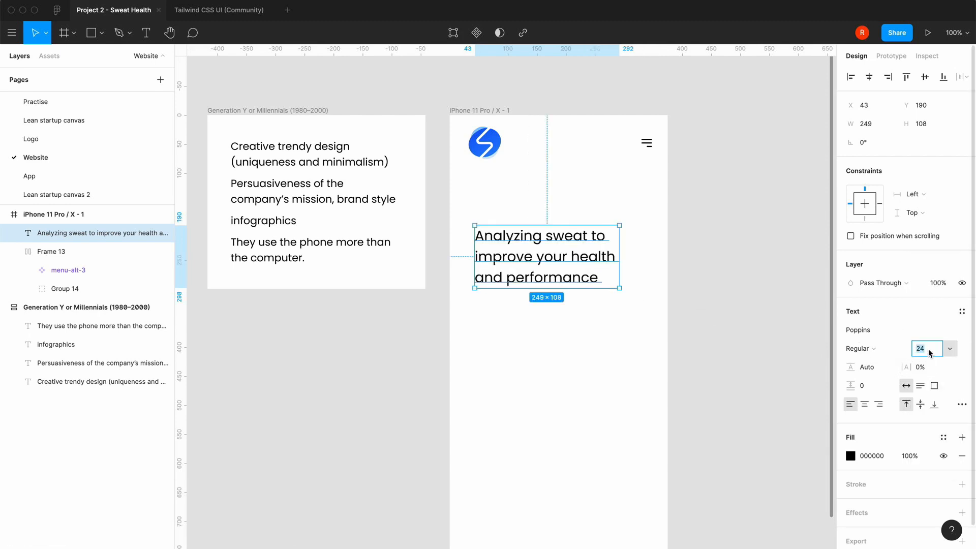
{"action": "type", "text": "32"}
{"action": "key", "text": "Return"}
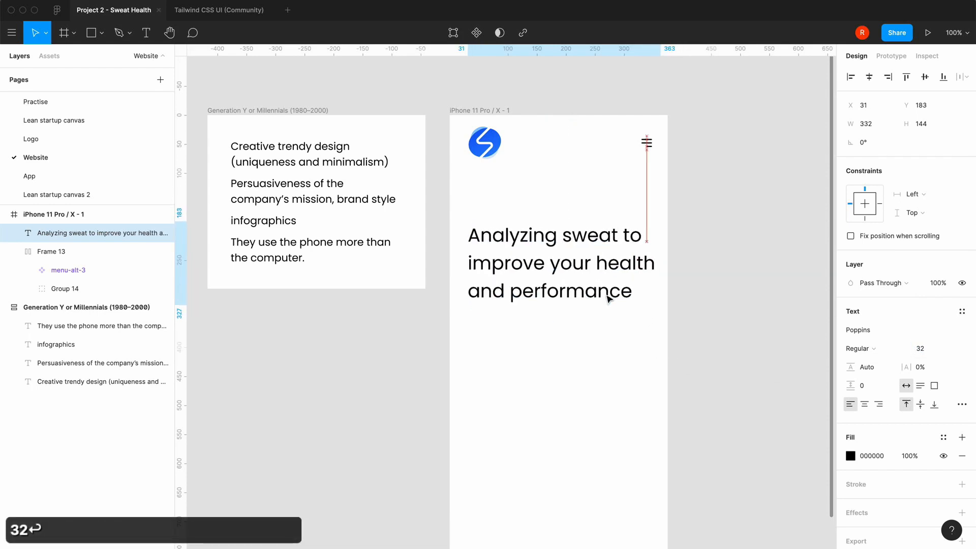
Move the headline closer to the header, at about X 26, Y 145, and set its font size to 24
{"action": "left_click_drag", "start_coordinate": [609, 299], "coordinate": [606, 280]}
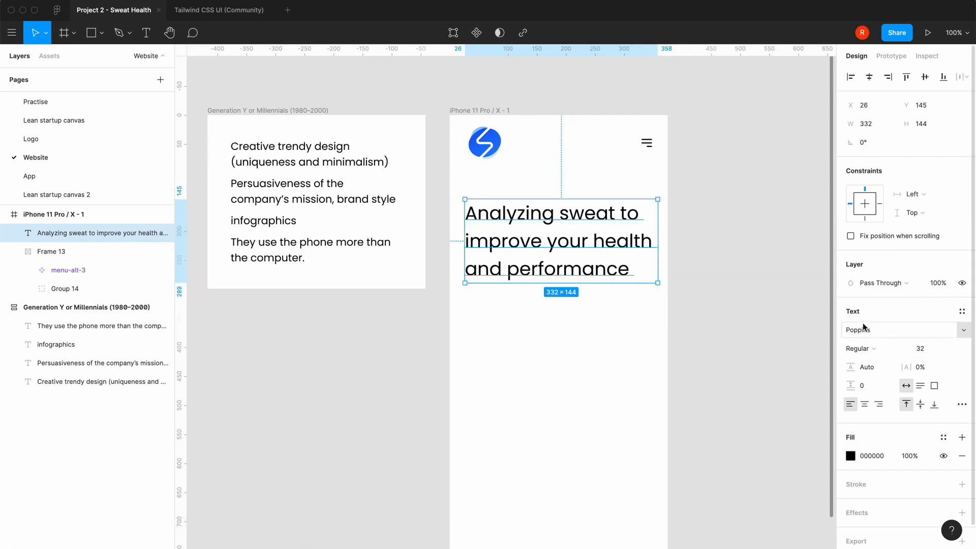
{"action": "left_click", "coordinate": [938, 352]}
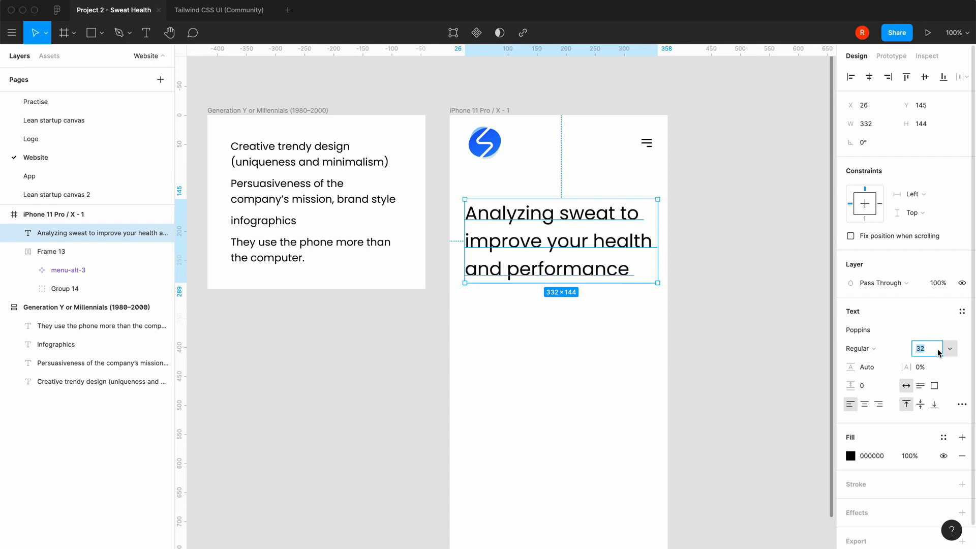
{"action": "type", "text": "24"}
{"action": "key", "text": "Return"}
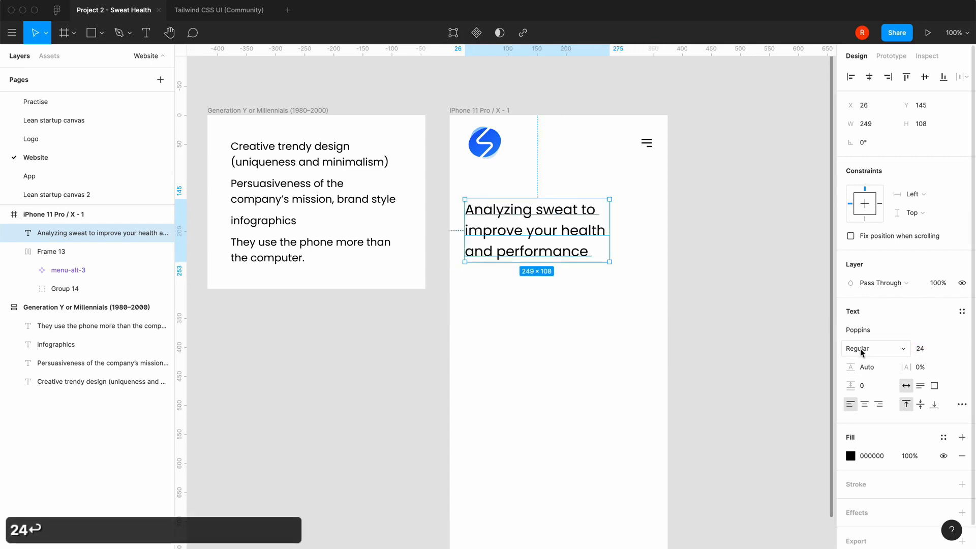
Try the Bold, SemiBold and Medium font weights on the headline
{"action": "left_click", "coordinate": [861, 352]}
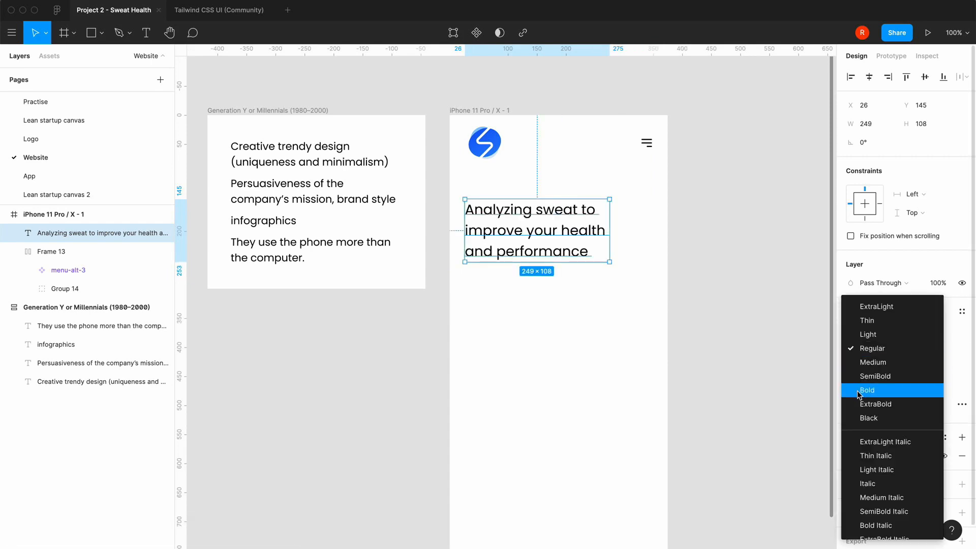
{"action": "left_click", "coordinate": [862, 390]}
{"action": "left_click", "coordinate": [863, 350]}
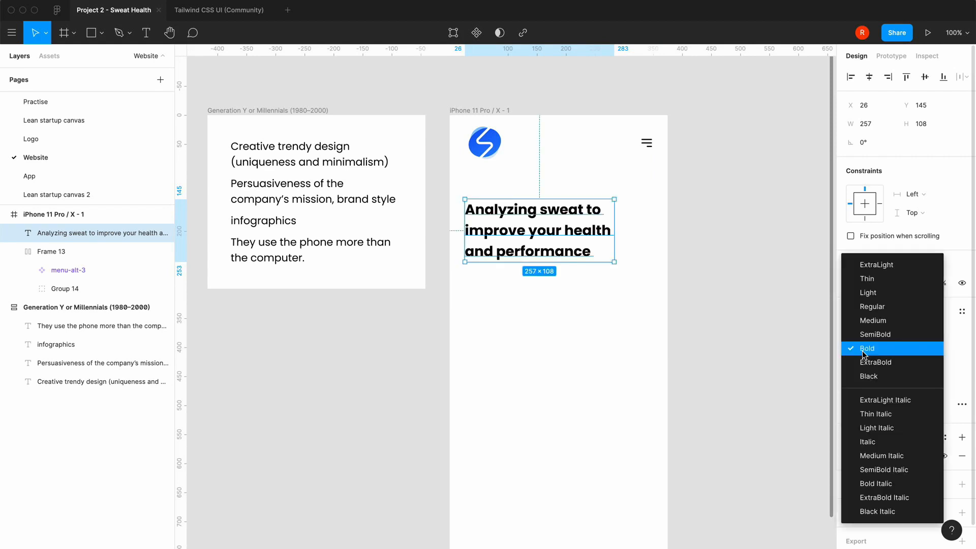
{"action": "left_click", "coordinate": [872, 338]}
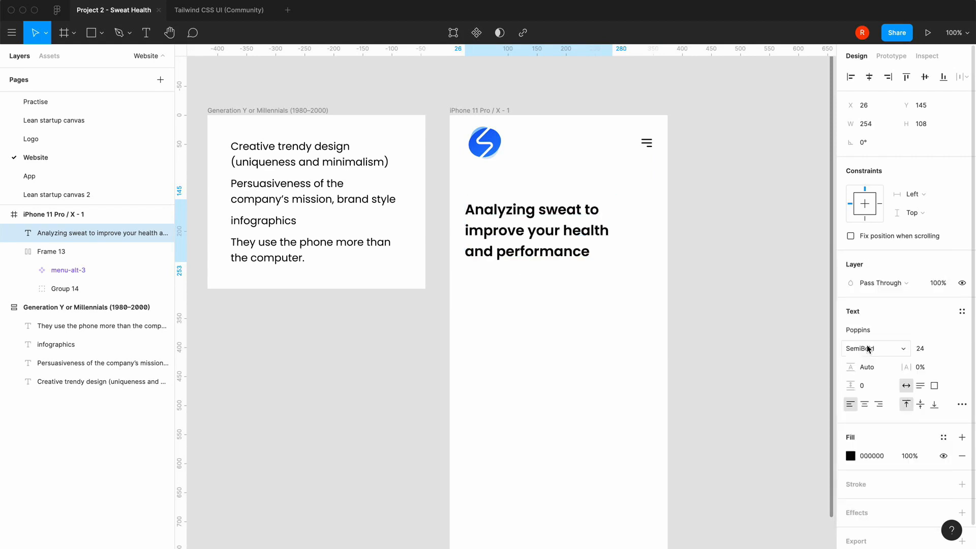
{"action": "left_click", "coordinate": [868, 349]}
{"action": "left_click", "coordinate": [872, 336]}
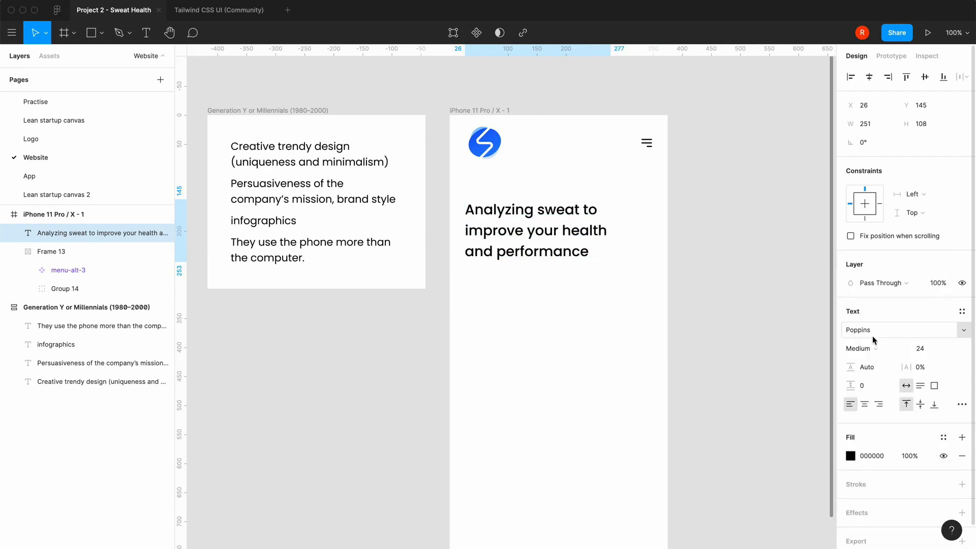
Set the headline's font weight to SemiBold and deselect it
{"action": "left_click", "coordinate": [872, 349]}
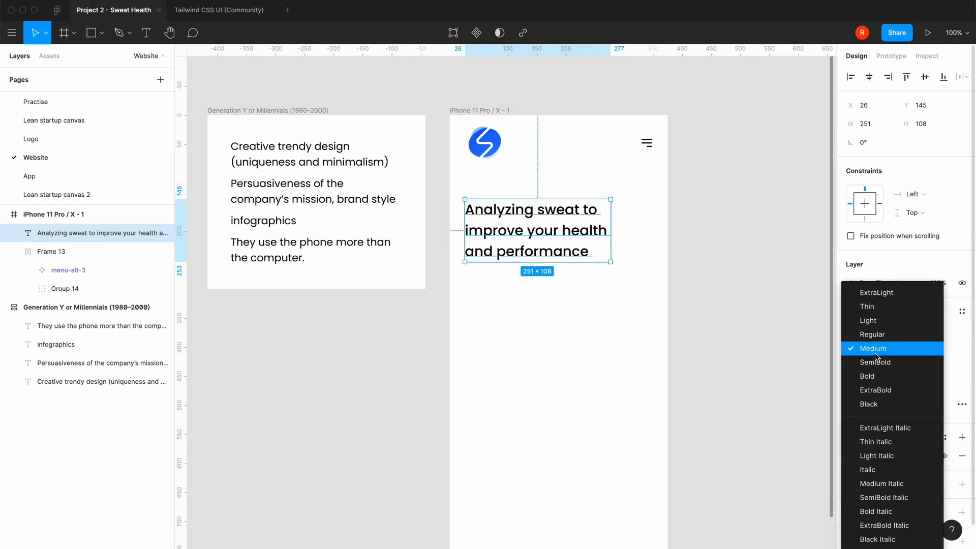
{"action": "left_click", "coordinate": [876, 362]}
{"action": "left_click", "coordinate": [677, 298]}
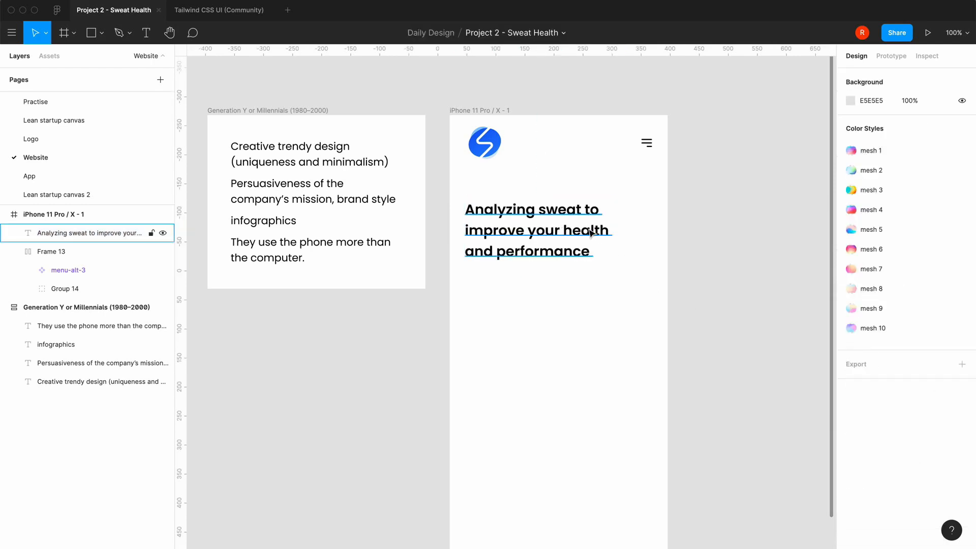
Try a line height of 150% on the headline
{"action": "left_click", "coordinate": [592, 234]}
{"action": "left_click", "coordinate": [867, 367]}
{"action": "type", "text": "1"}
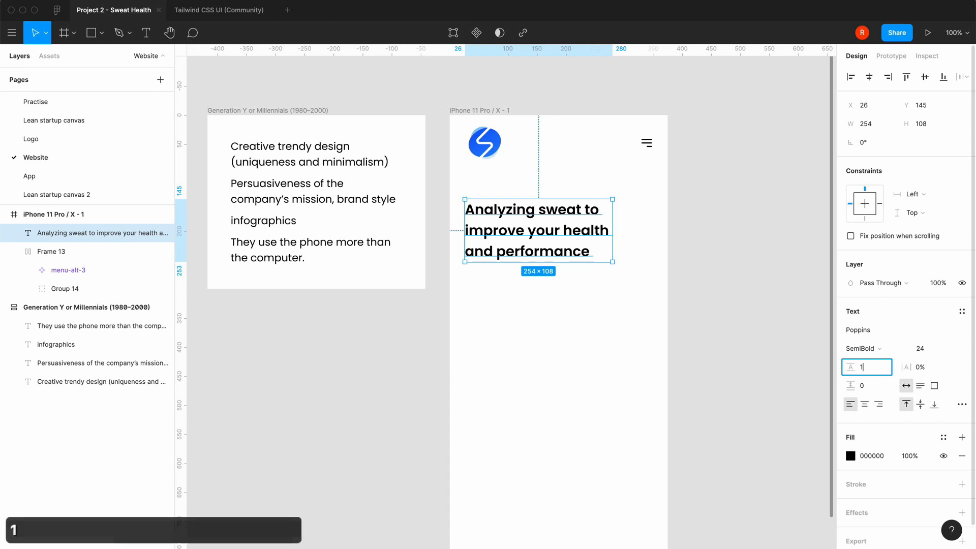
{"action": "type", "text": "50%"}
{"action": "key", "text": "Return"}
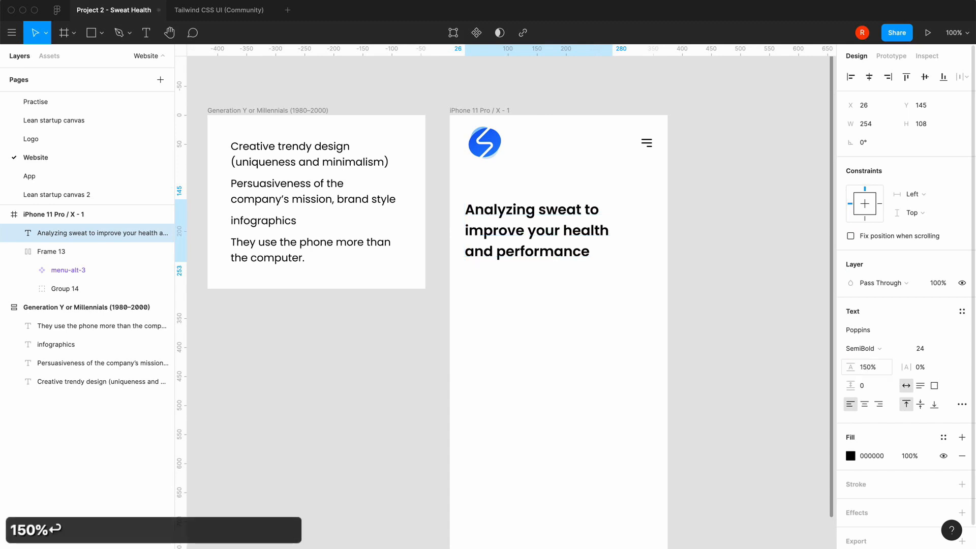
Set the headline's line height to 125% and deselect it
{"action": "left_click", "coordinate": [874, 369]}
{"action": "type", "text": "125%"}
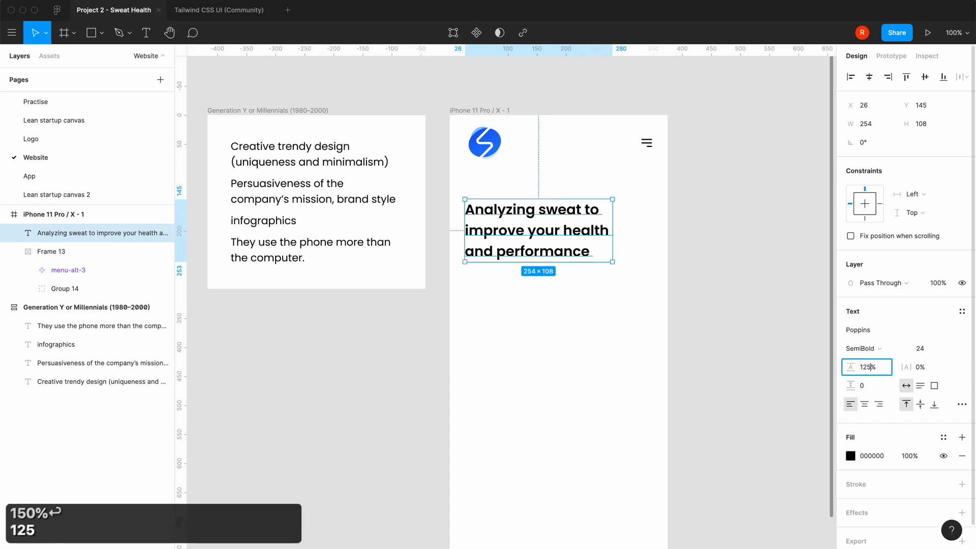
{"action": "key", "text": "BackSpace"}
{"action": "key", "text": "Return"}
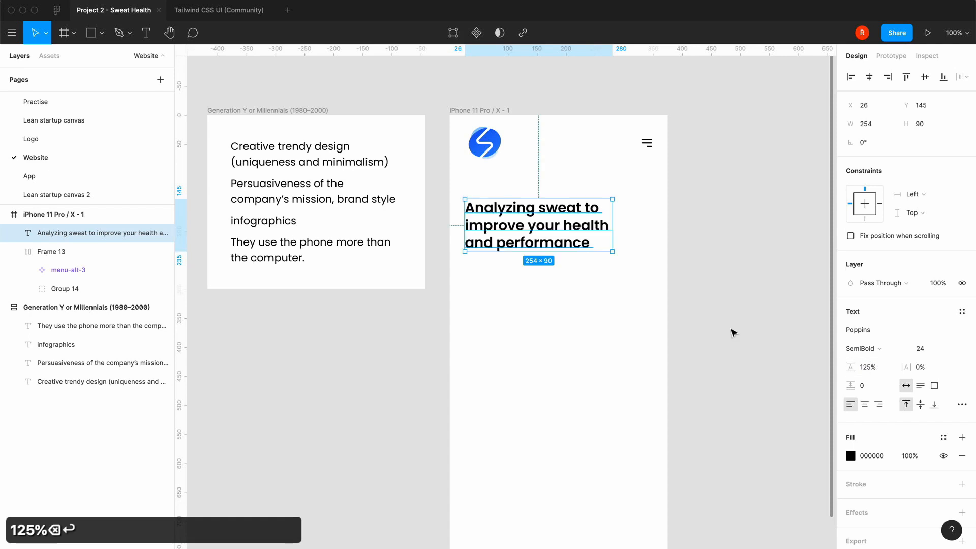
{"action": "left_click", "coordinate": [734, 356]}
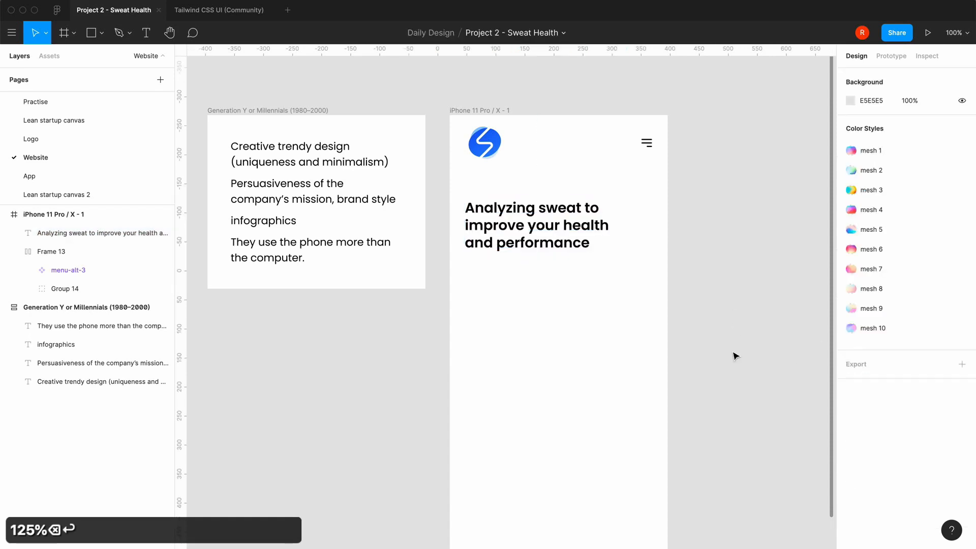
Set the headline's line height to 150%
{"action": "key", "text": "super+equal"}
{"action": "key", "text": "super+minus"}
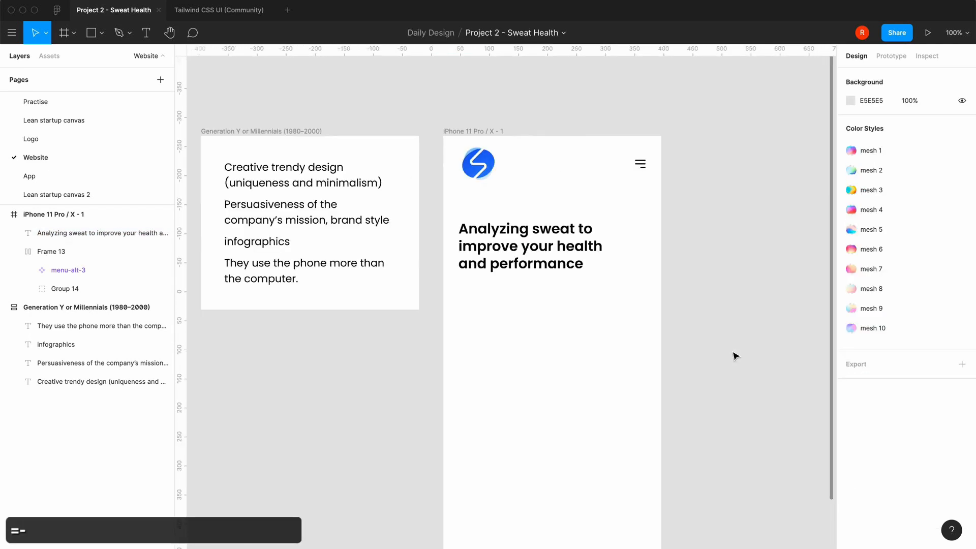
{"action": "left_click", "coordinate": [555, 263]}
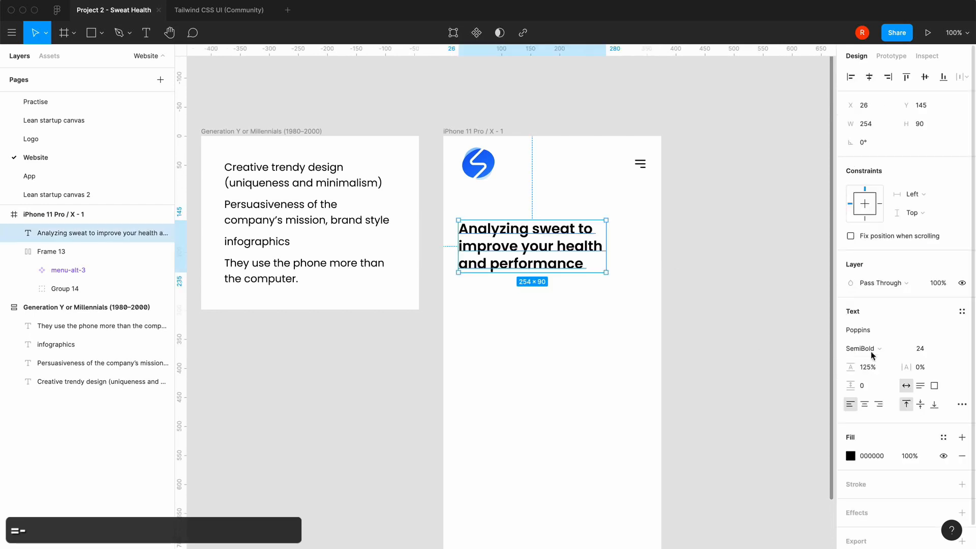
{"action": "left_click", "coordinate": [872, 368]}
{"action": "type", "text": "150"}
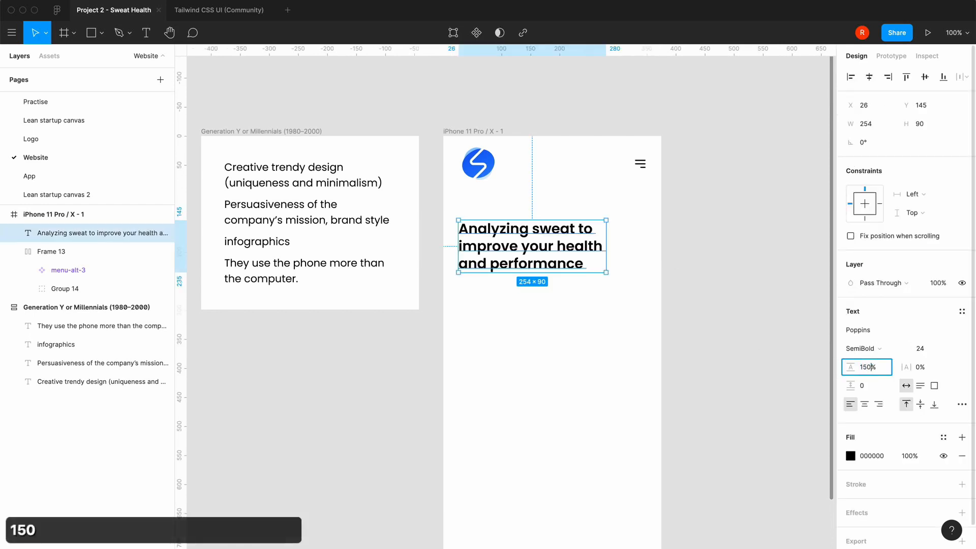
{"action": "key", "text": "Return"}
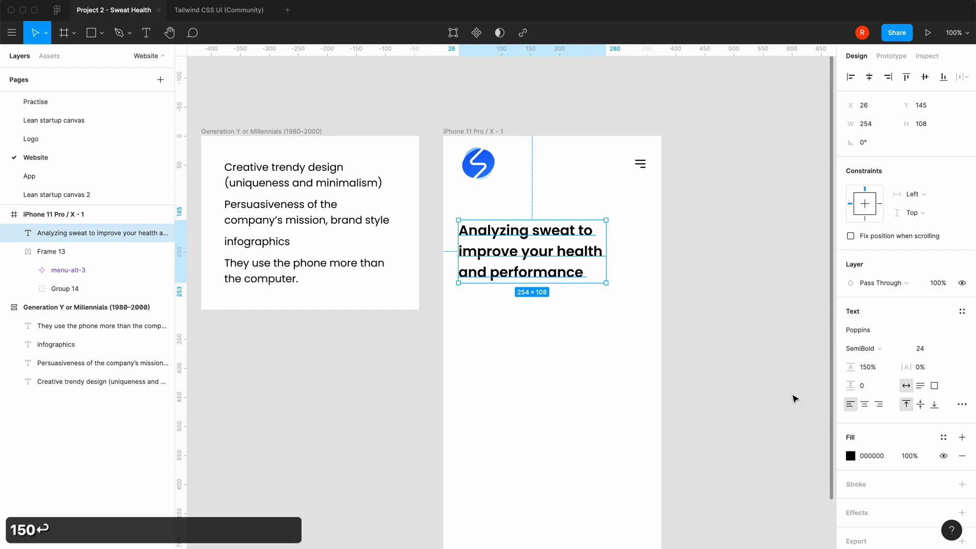
Fill the headline with the dark blue 1E3A8A from the TailwindCSS Colors v2.0 library and deselect it
{"action": "left_click", "coordinate": [850, 455]}
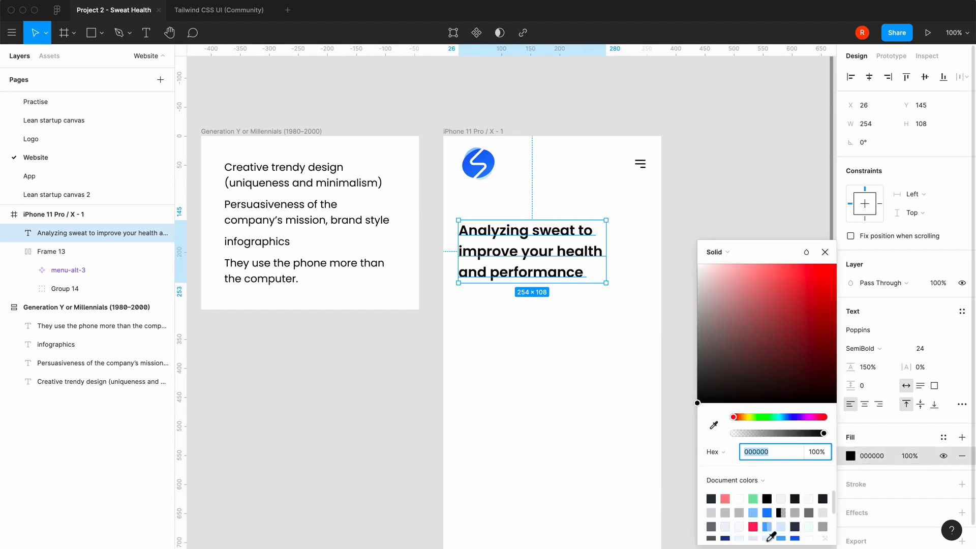
{"action": "left_click", "coordinate": [762, 475]}
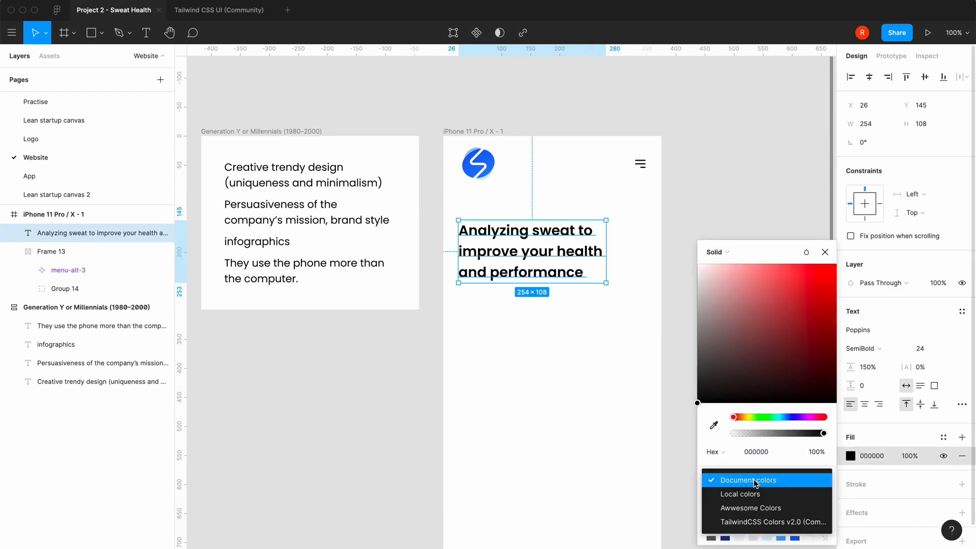
{"action": "left_click", "coordinate": [748, 522]}
{"action": "scroll", "coordinate": [798, 511], "scroll_direction": "down", "scroll_amount": 5}
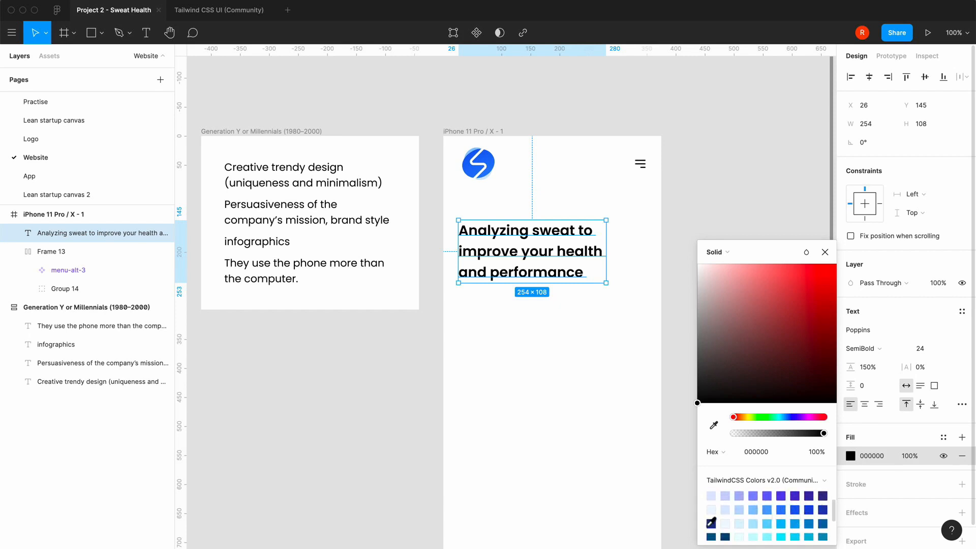
{"action": "left_click", "coordinate": [712, 523]}
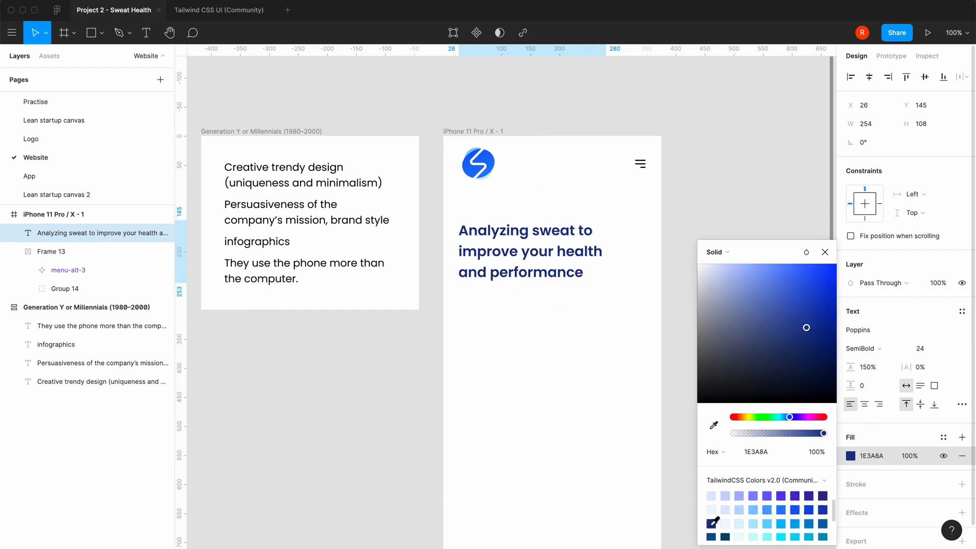
{"action": "left_click", "coordinate": [825, 252]}
{"action": "left_click", "coordinate": [731, 232]}
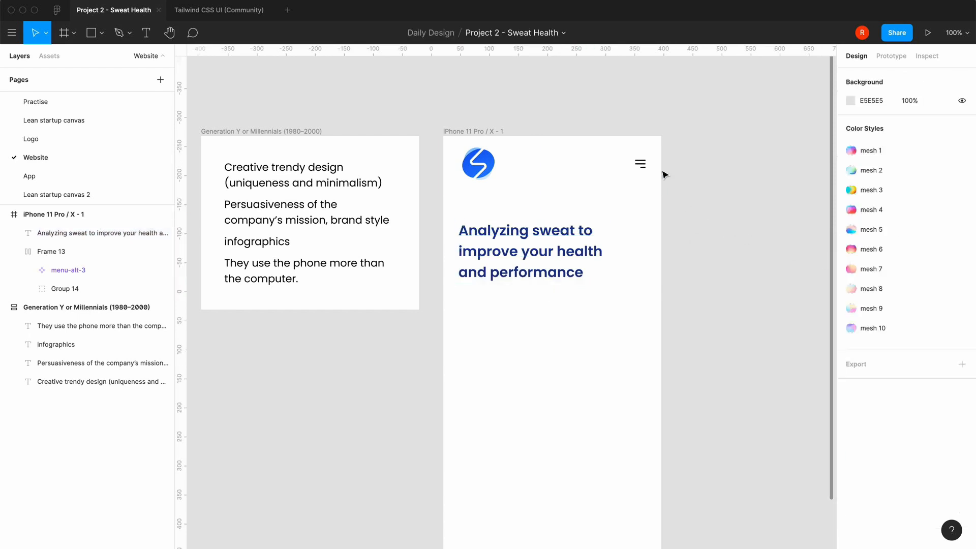
Recolor the header's black menu icon with the TailwindCSS swatch blue/900 and deselect the header
{"action": "left_click", "coordinate": [645, 164]}
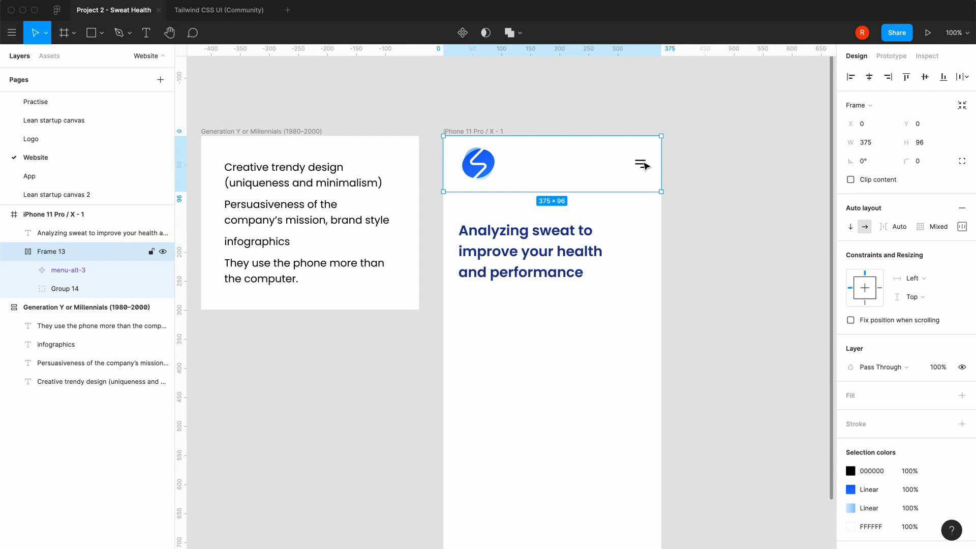
{"action": "left_click", "coordinate": [851, 471]}
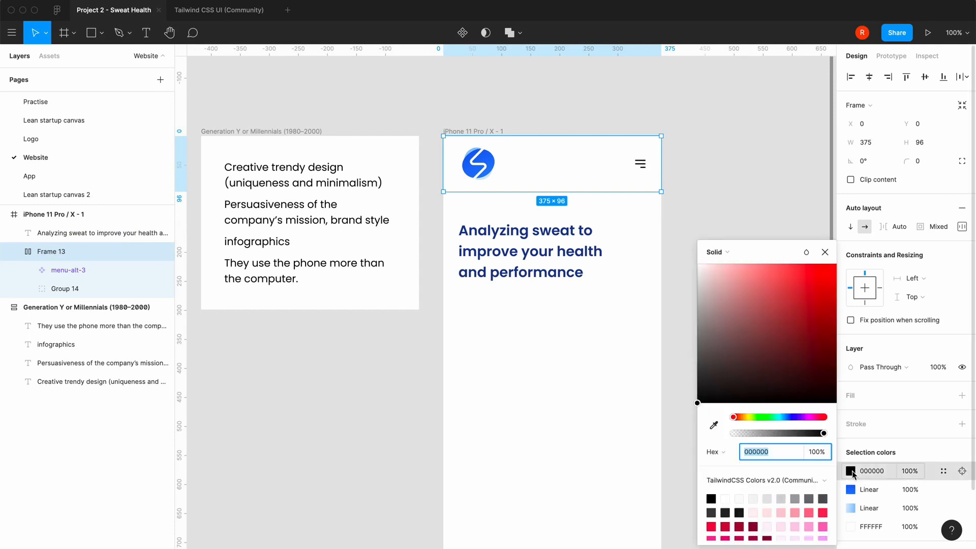
{"action": "scroll", "coordinate": [771, 510], "scroll_direction": "down", "scroll_amount": 5}
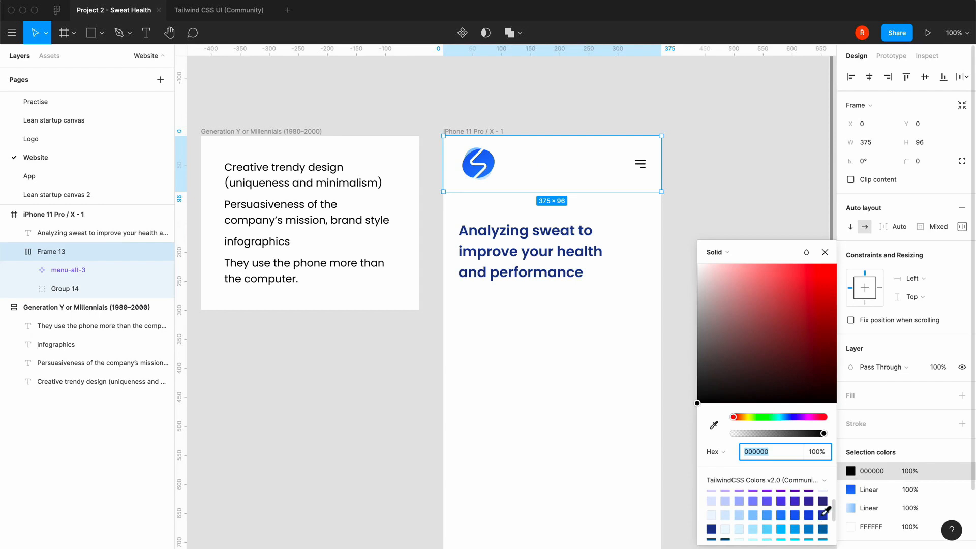
{"action": "left_click", "coordinate": [713, 530]}
{"action": "left_click", "coordinate": [825, 252]}
{"action": "left_click", "coordinate": [603, 369]}
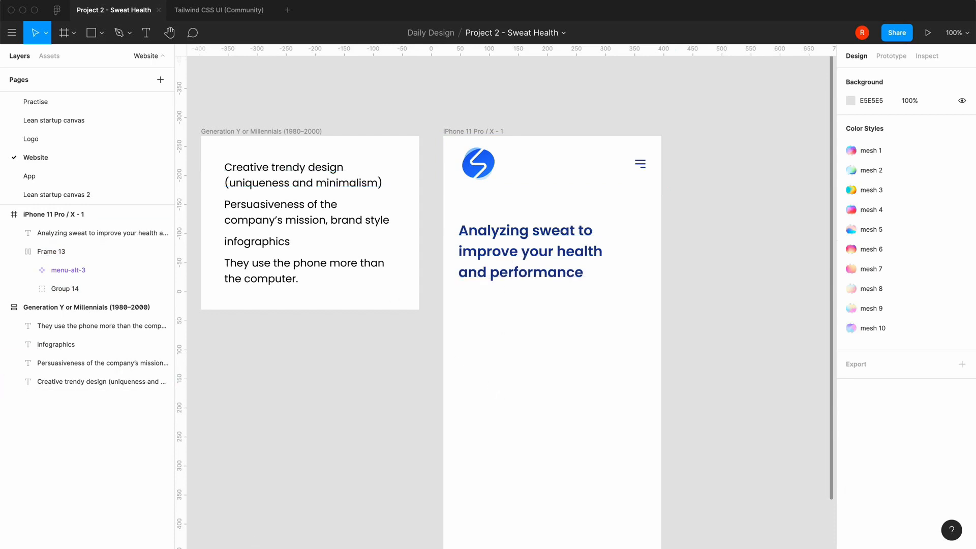
Switch to Chrome to examine the Sweati home page's introduction and Join sign-up form, and return to Figma
{"action": "left_click", "coordinate": [159, 528]}
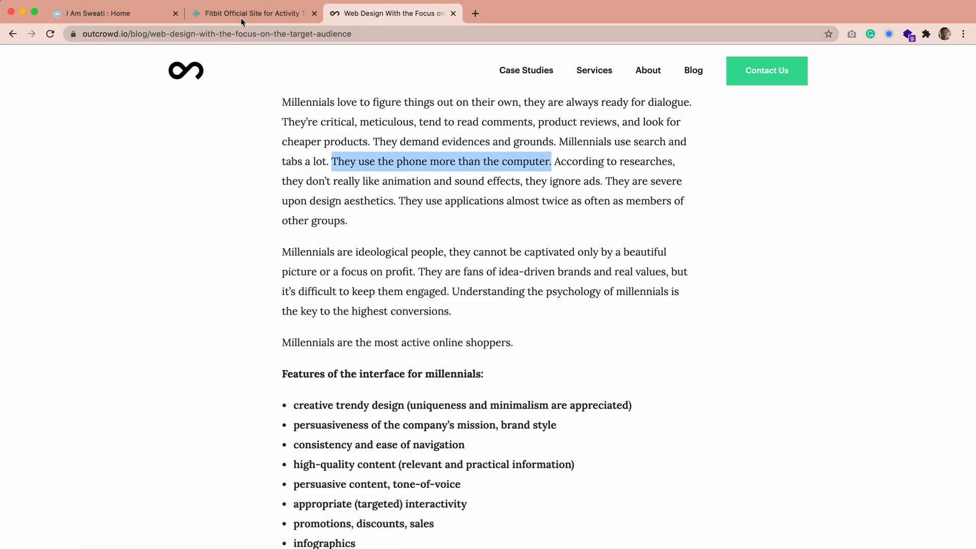
{"action": "left_click", "coordinate": [134, 15]}
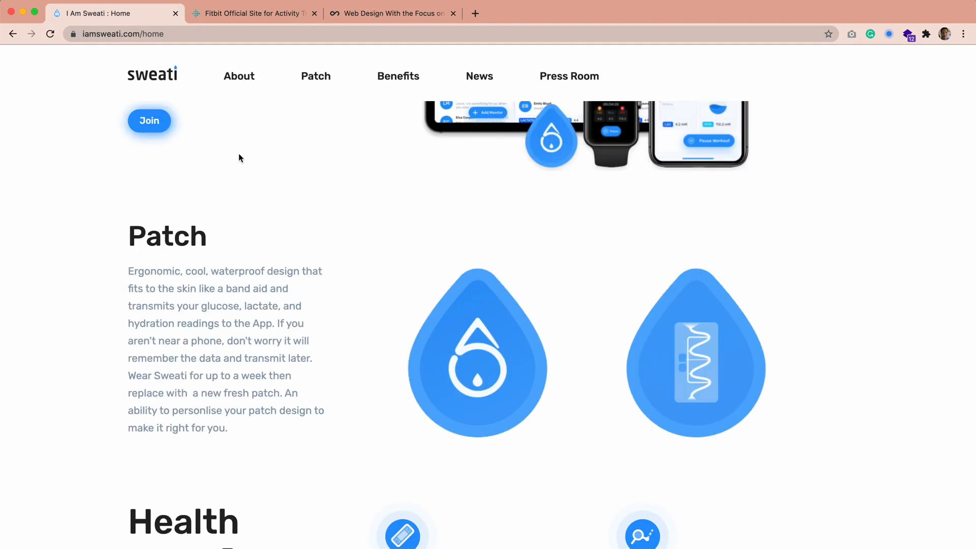
{"action": "scroll", "coordinate": [251, 247], "scroll_direction": "up", "scroll_amount": 5}
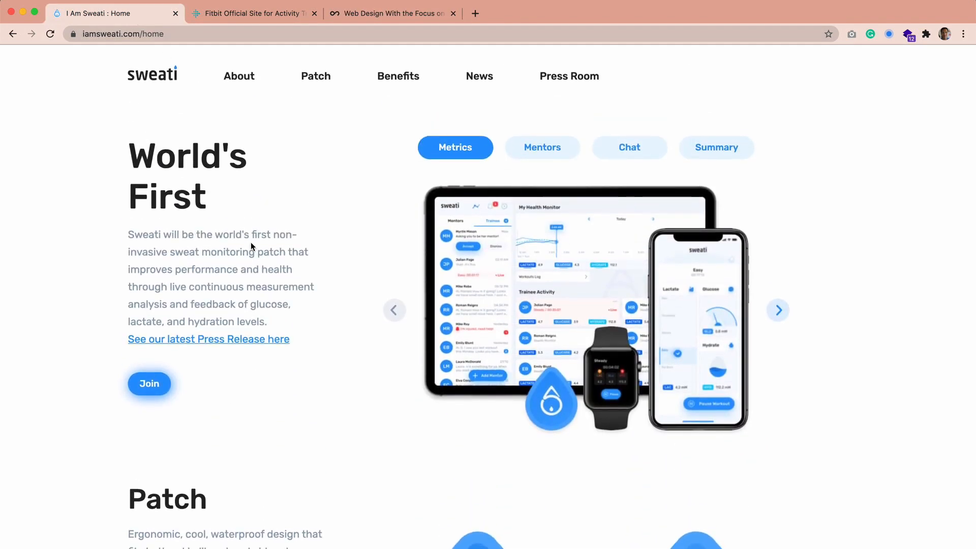
{"action": "left_click", "coordinate": [159, 389]}
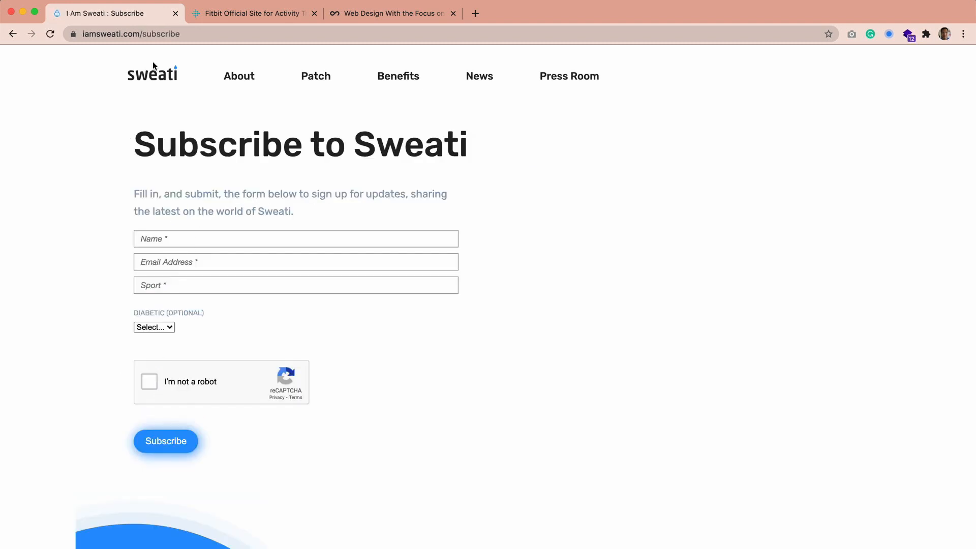
{"action": "left_click", "coordinate": [12, 33]}
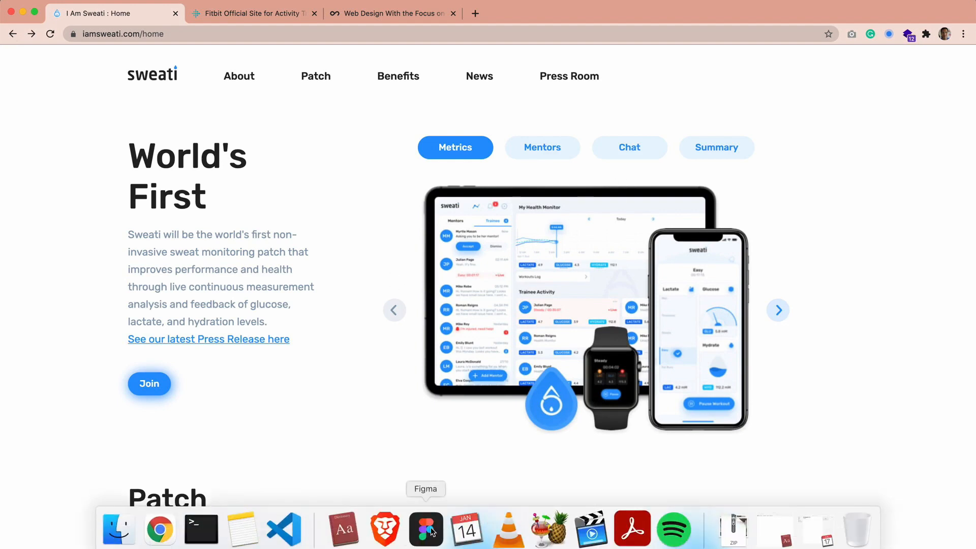
{"action": "left_click", "coordinate": [426, 532]}
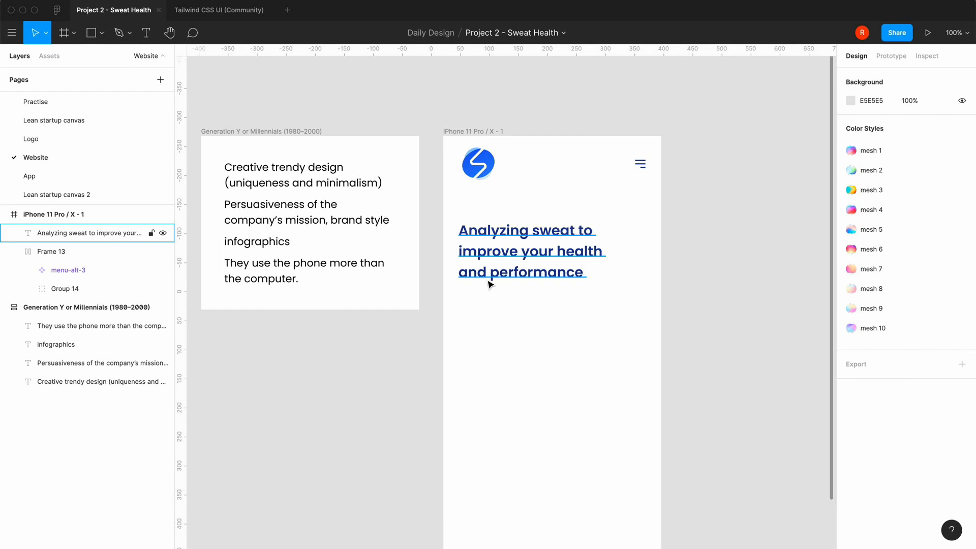
Add a text line below the headline reading "Join us and get the latest news when wreelease"
{"action": "scroll", "coordinate": [404, 432], "scroll_direction": "right", "scroll_amount": 3}
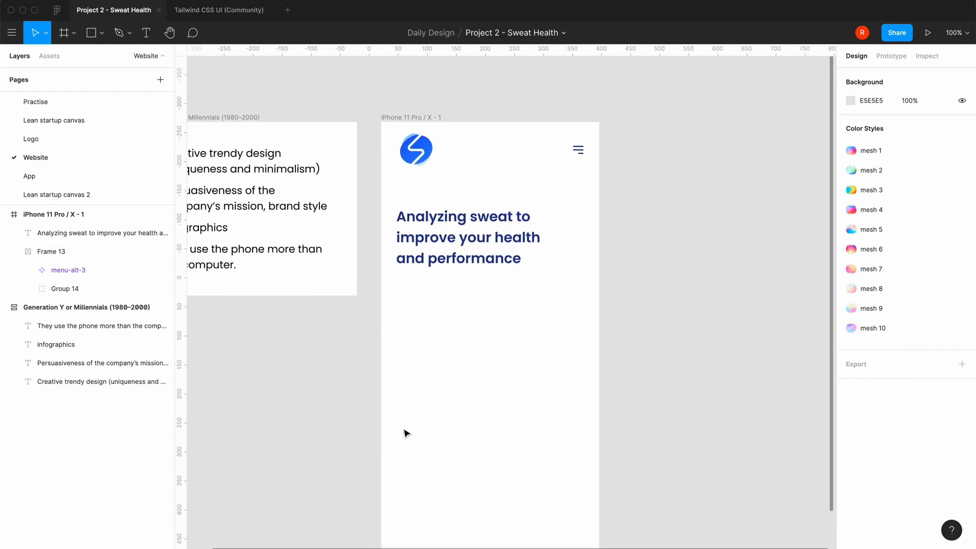
{"action": "left_click", "coordinate": [146, 37]}
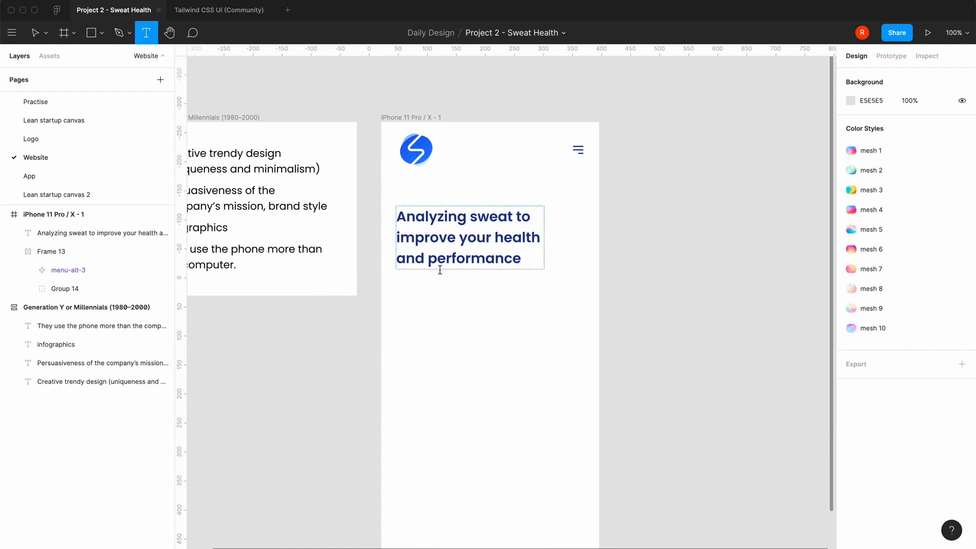
{"action": "left_click", "coordinate": [404, 300]}
{"action": "type", "text": "Get"}
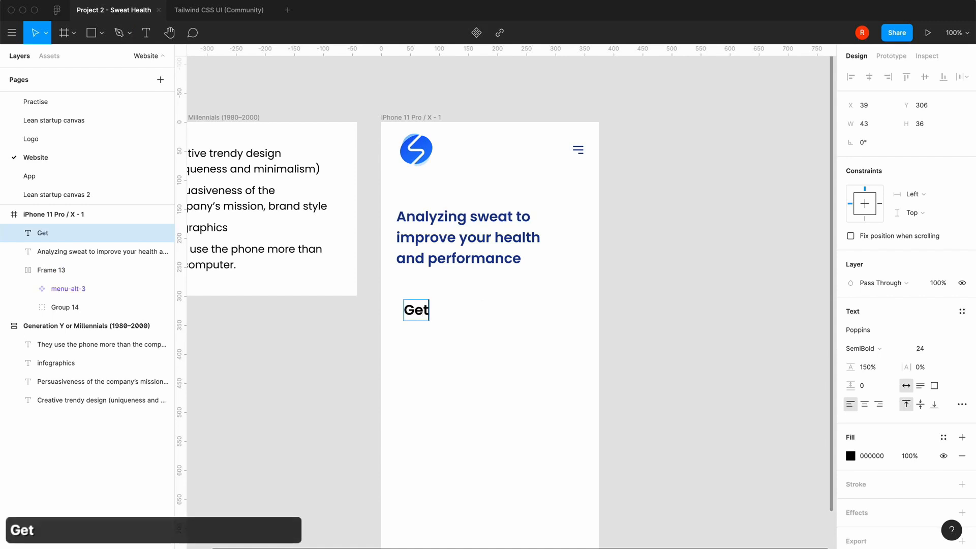
{"action": "key", "text": "BackSpace"}
{"action": "key", "text": "BackSpace"}
{"action": "key", "text": "BackSpace"}
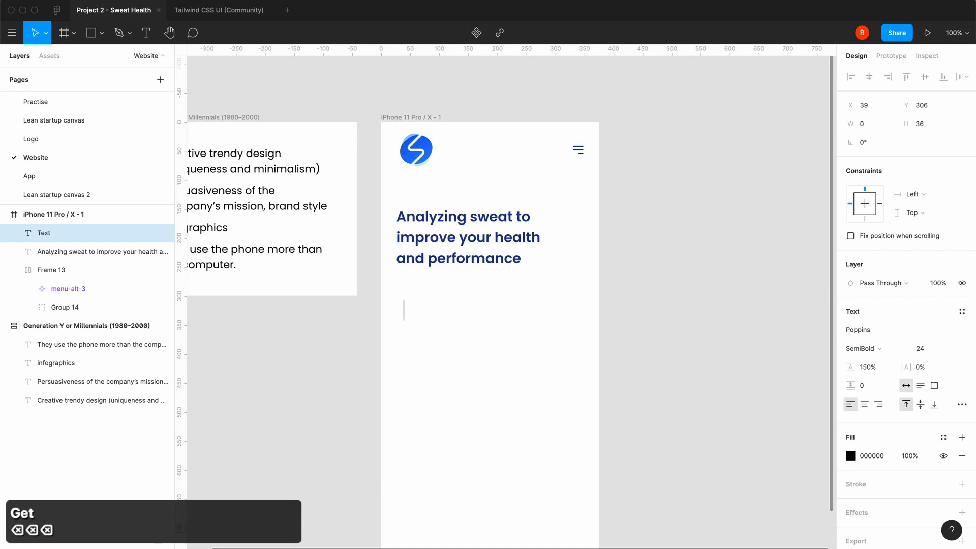
{"action": "type", "text": "Join "}
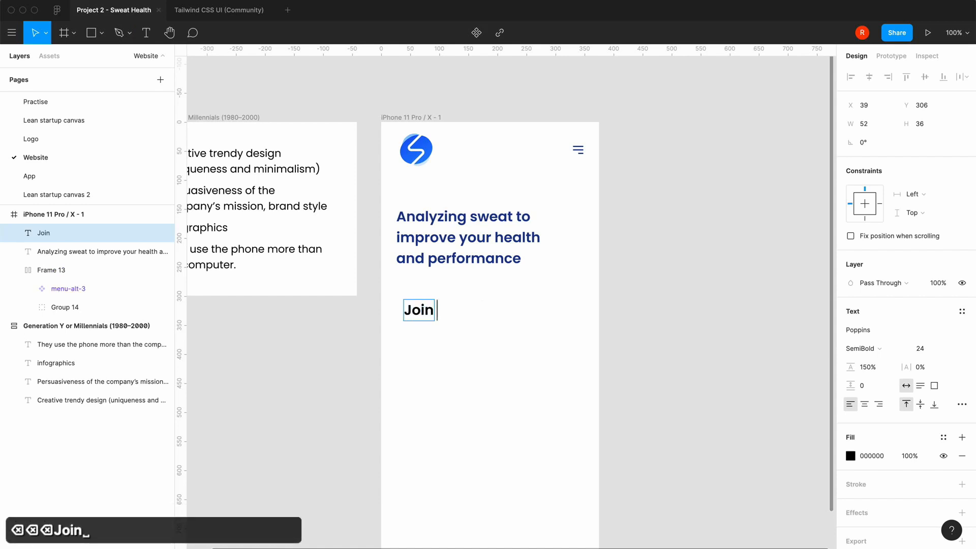
{"action": "type", "text": "us and"}
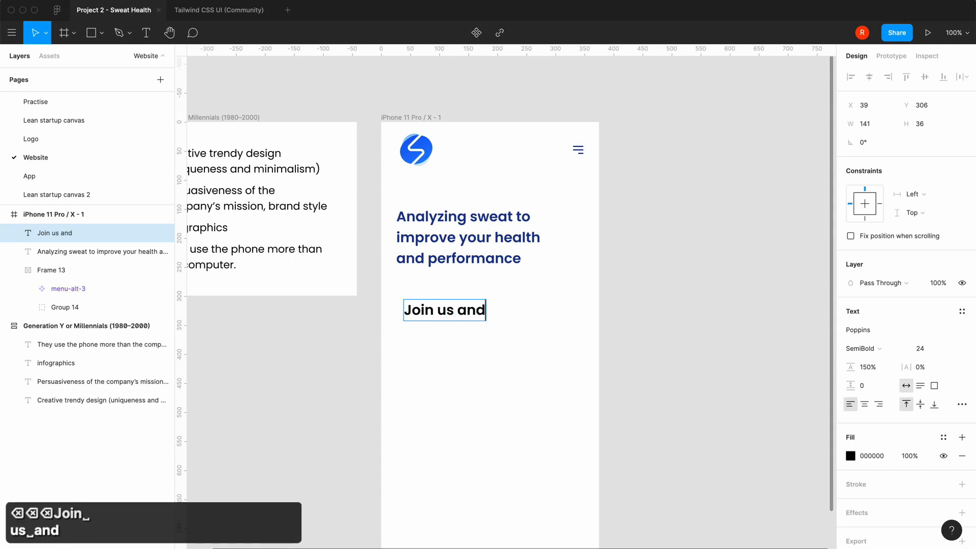
{"action": "type", "text": " get the lates"}
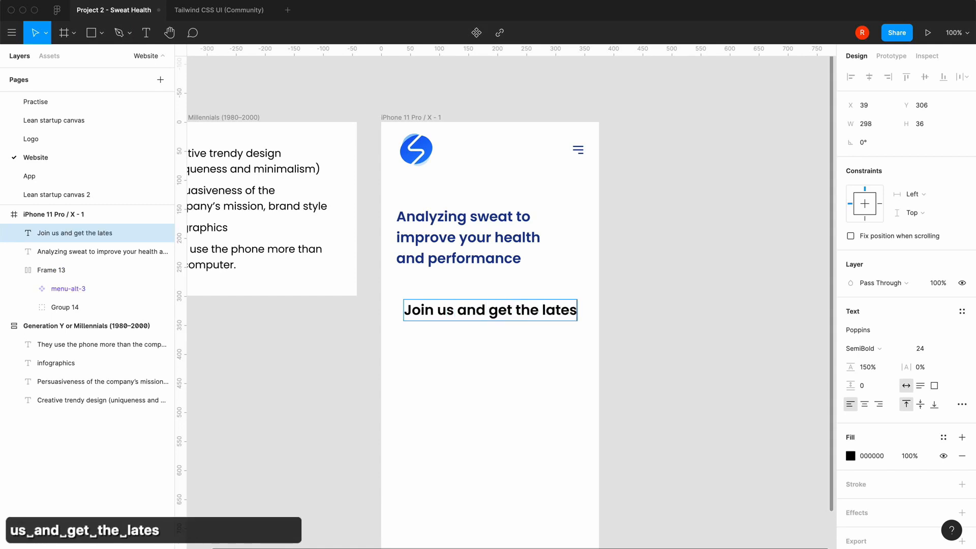
{"action": "type", "text": "t news when "}
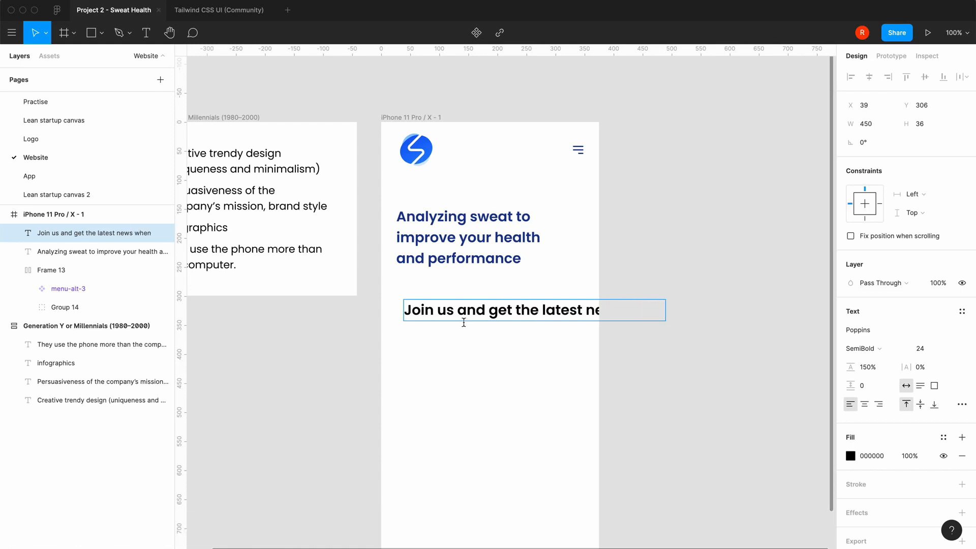
{"action": "type", "text": "we c"}
{"action": "key", "text": "BackSpace"}
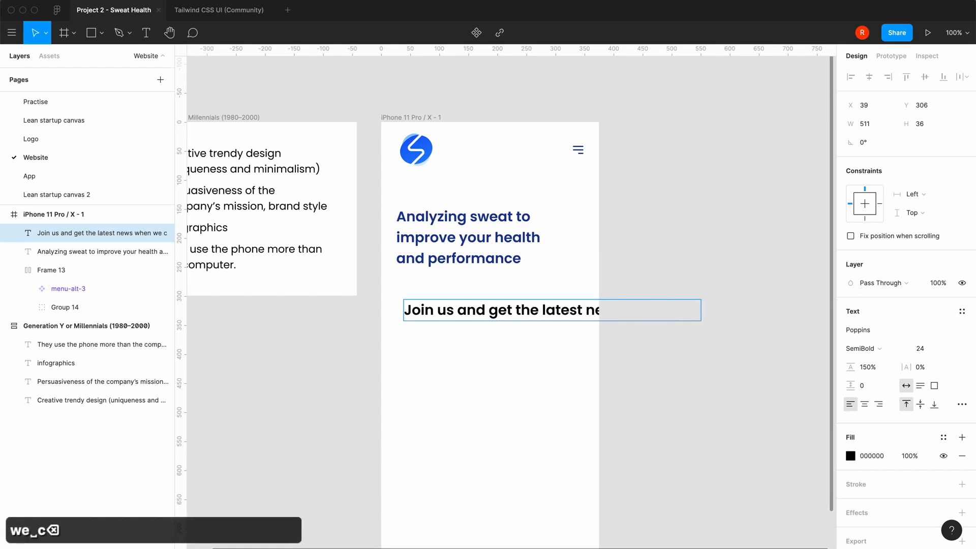
{"action": "key", "text": "BackSpace"}
{"action": "key", "text": "BackSpace"}
{"action": "type", "text": "reelease"}
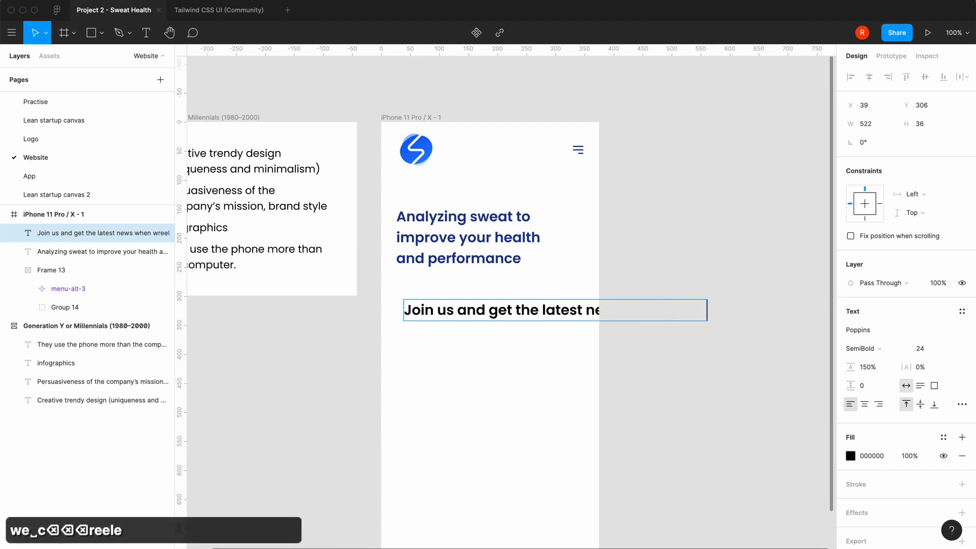
{"action": "key", "text": "Escape"}
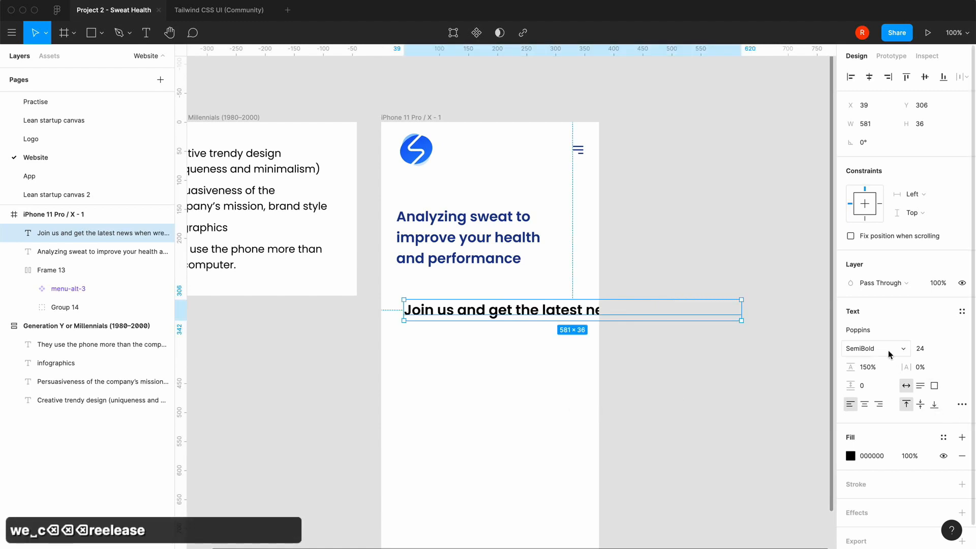
Set the "Join us" text line to font size 16 and Regular weight, and deselect it
{"action": "left_click", "coordinate": [955, 350]}
{"action": "left_click", "coordinate": [940, 334]}
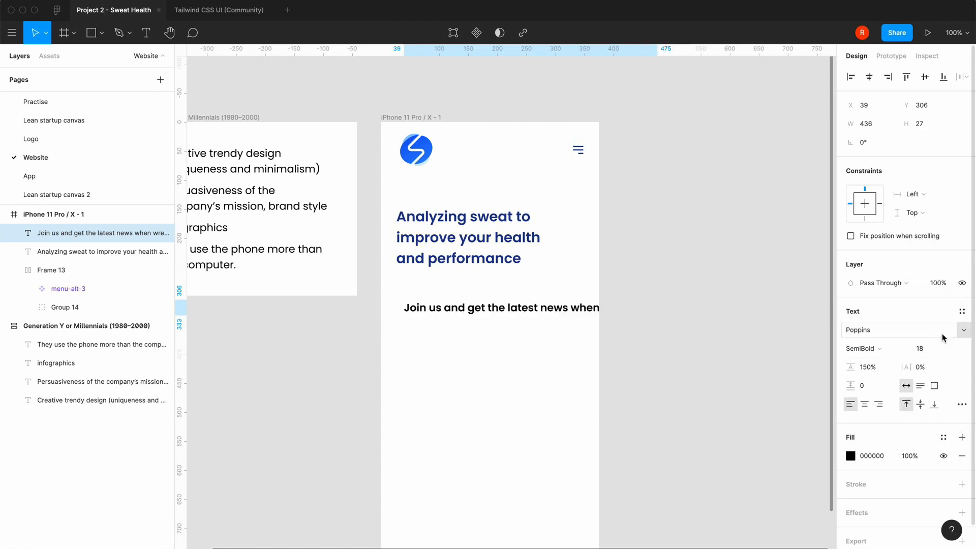
{"action": "left_click", "coordinate": [929, 351]}
{"action": "type", "text": "16"}
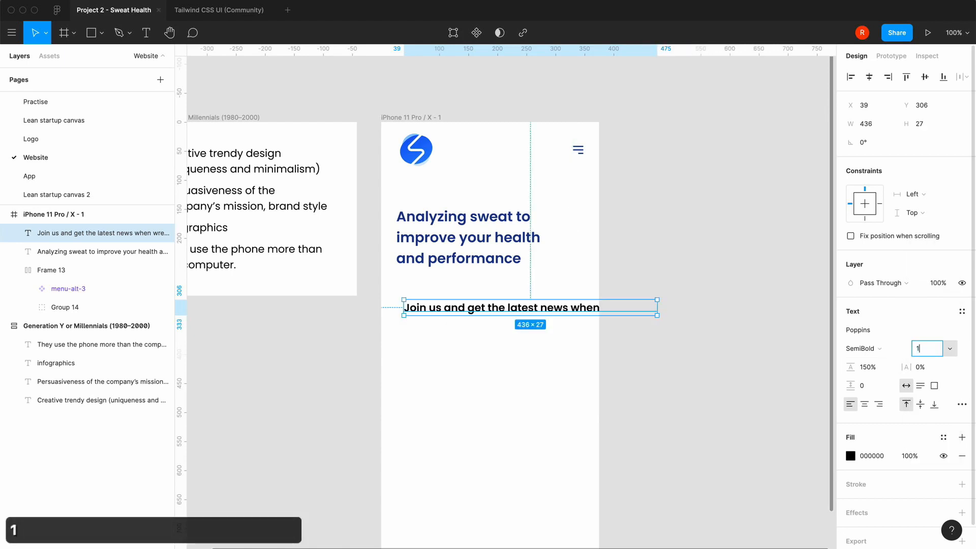
{"action": "key", "text": "Return"}
{"action": "left_click", "coordinate": [875, 351]}
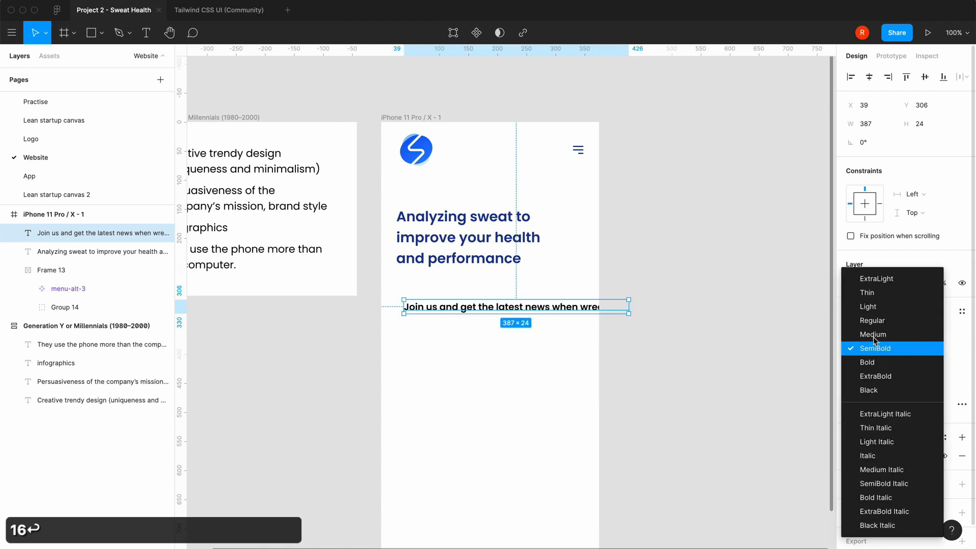
{"action": "left_click", "coordinate": [876, 319]}
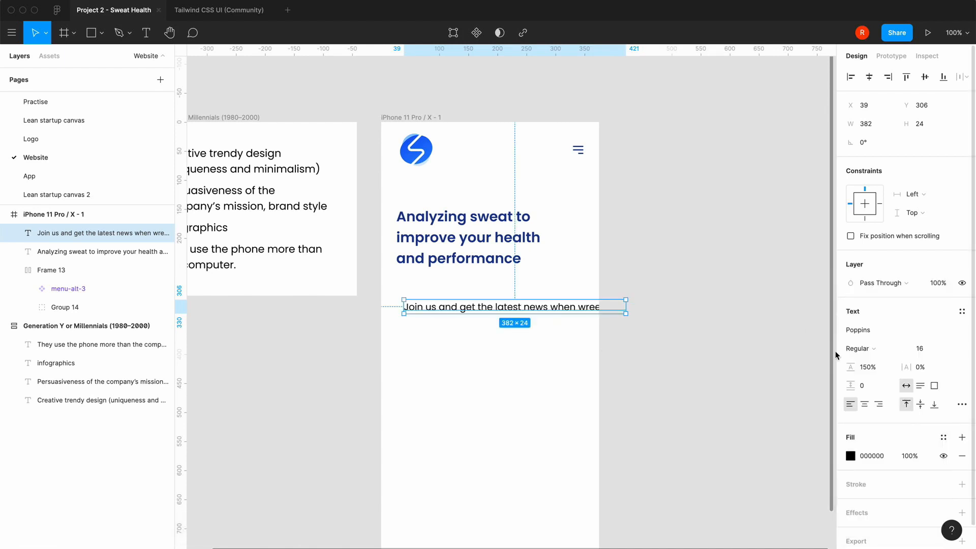
{"action": "left_click", "coordinate": [694, 362]}
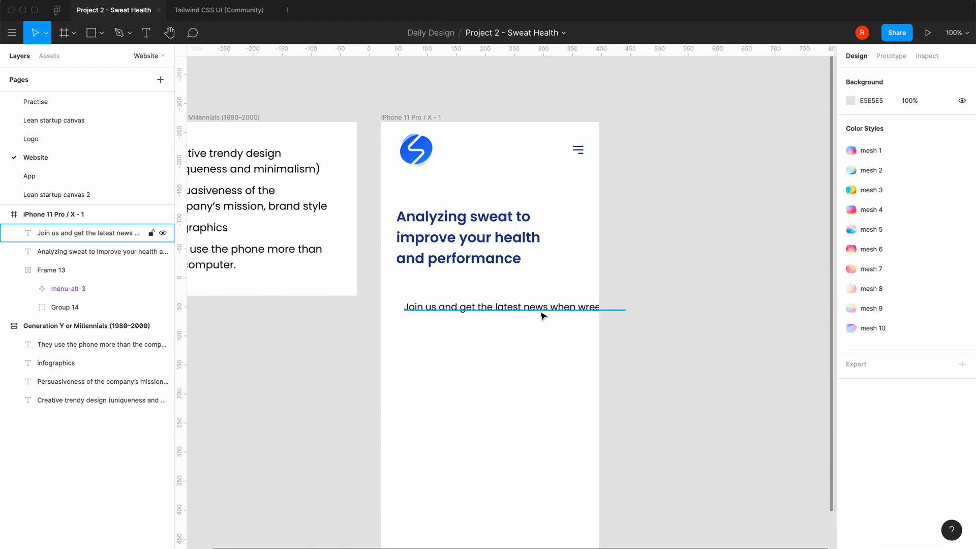
Move the "Join us" line to X 24, Y 284 below the headline and combine both texts in an auto layout frame
{"action": "left_click_drag", "start_coordinate": [543, 312], "coordinate": [532, 302]}
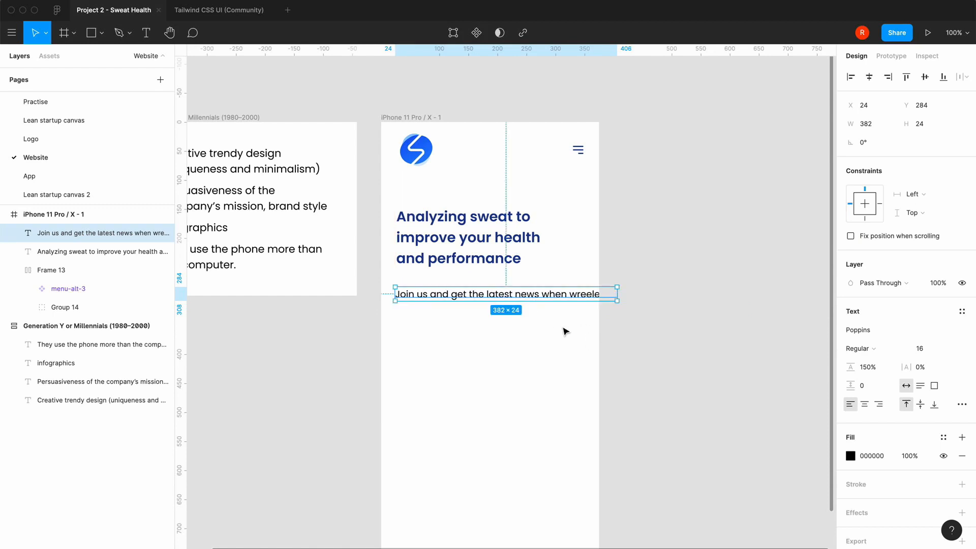
{"action": "left_click", "coordinate": [496, 259]}
{"action": "left_click", "coordinate": [465, 297], "text": "shift"}
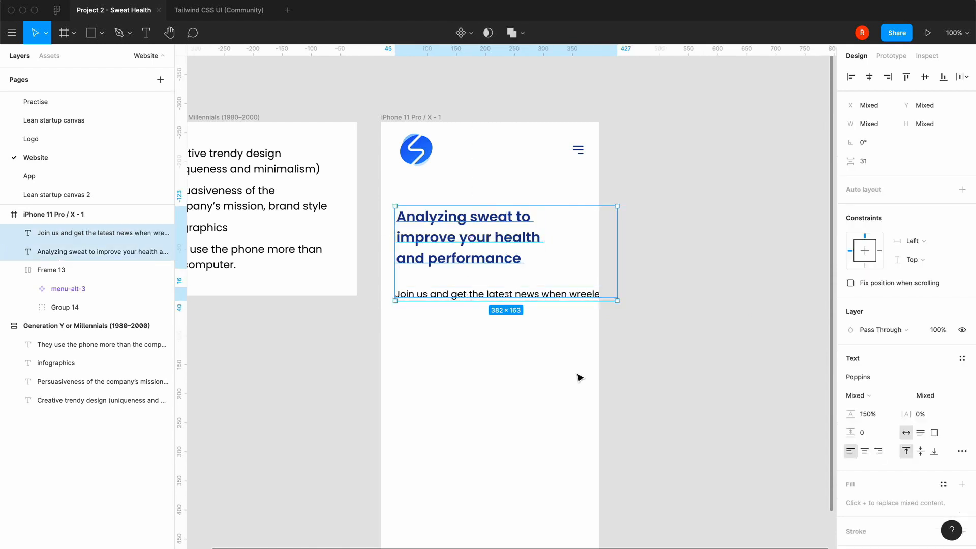
{"action": "key", "text": "shift+a"}
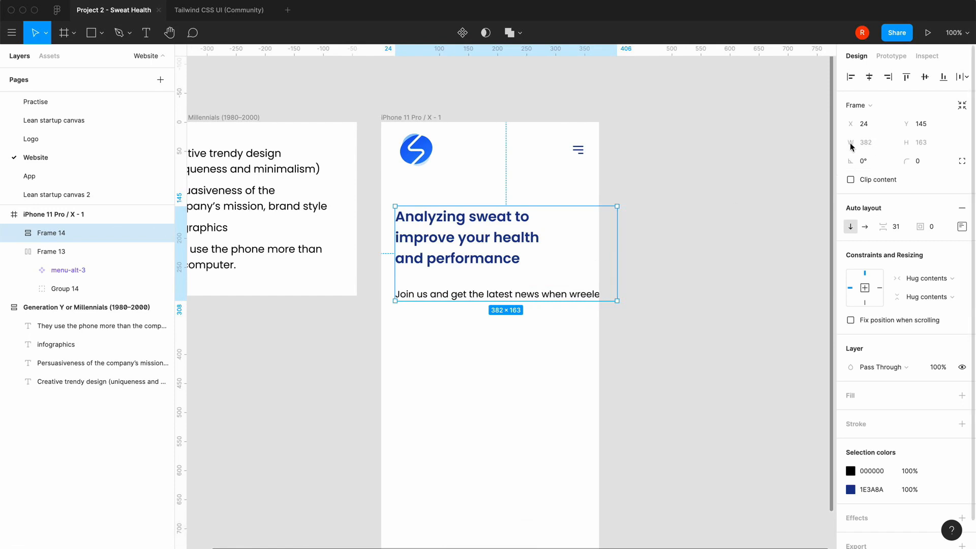
Give the headline and subtext frame a fixed width of 375 and align it to the phone frame's left edge
{"action": "left_click", "coordinate": [927, 278]}
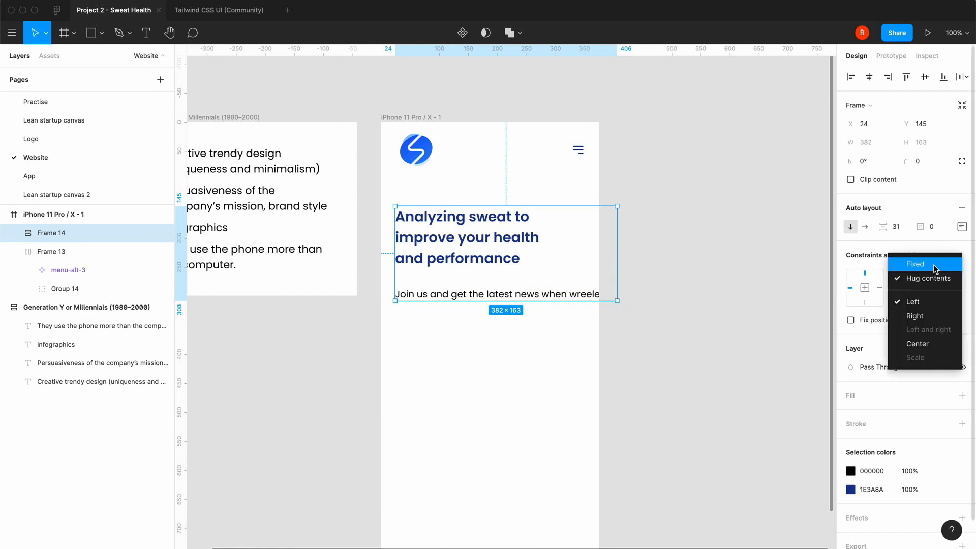
{"action": "left_click", "coordinate": [912, 262]}
{"action": "left_click", "coordinate": [870, 146]}
{"action": "type", "text": "375"}
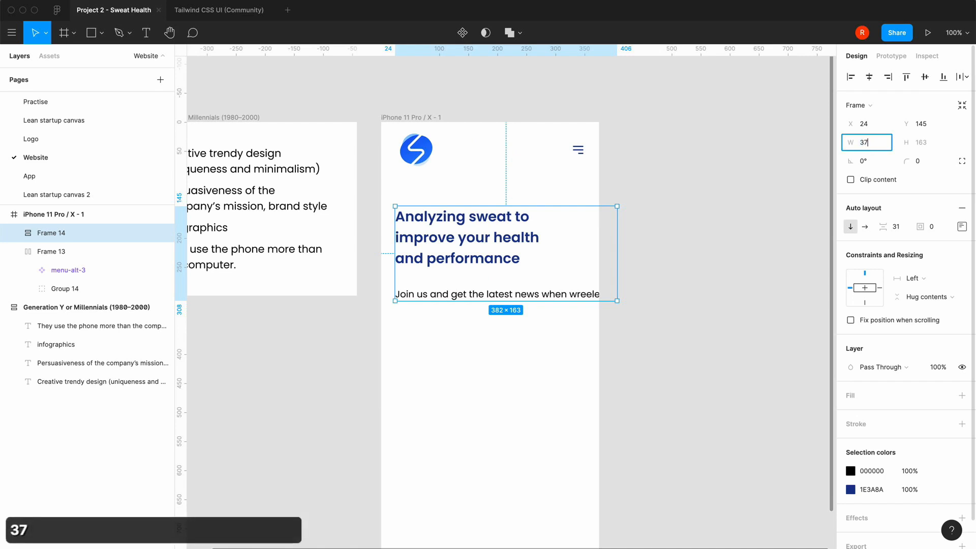
{"action": "key", "text": "Return"}
{"action": "left_click", "coordinate": [851, 77]}
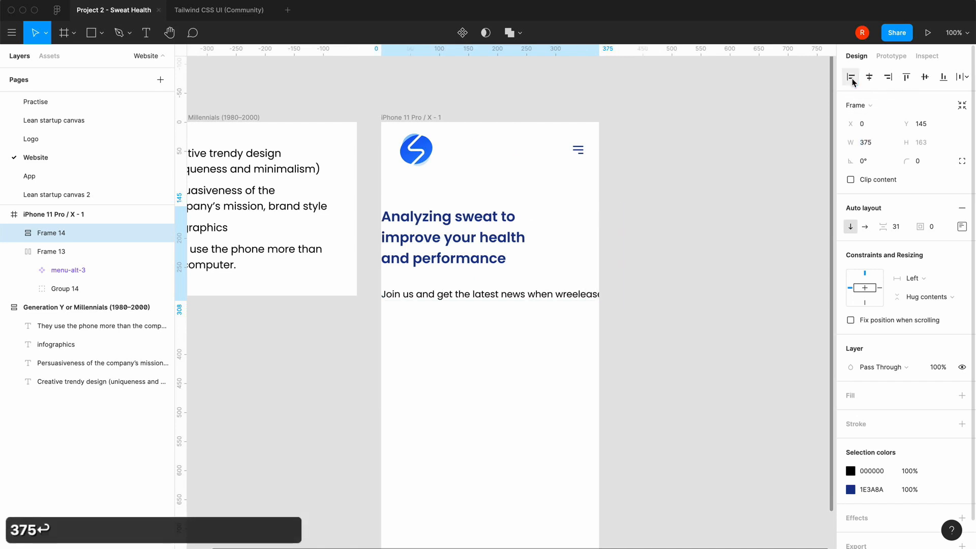
Set the text frame's left and right padding to 24 and compare it with the header's padding
{"action": "left_click", "coordinate": [962, 227]}
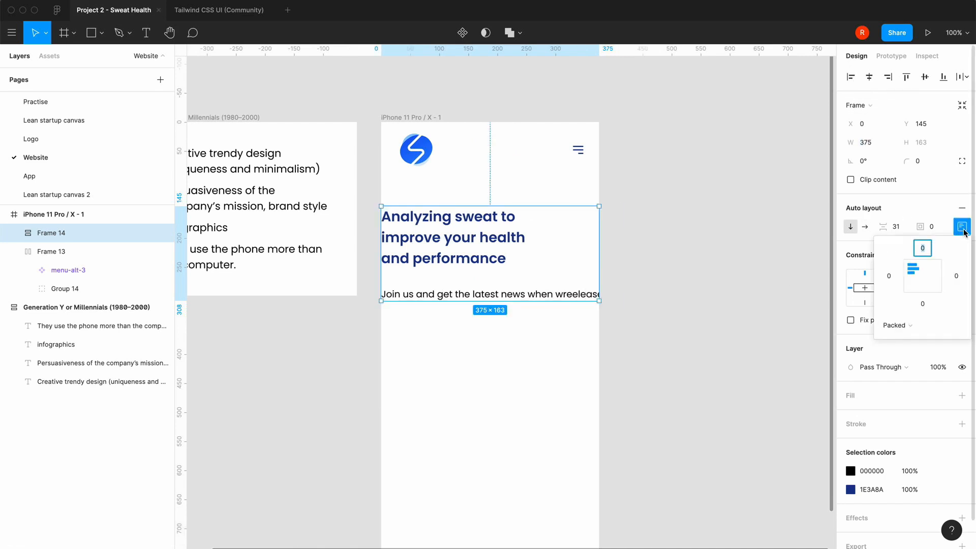
{"action": "type", "text": "24"}
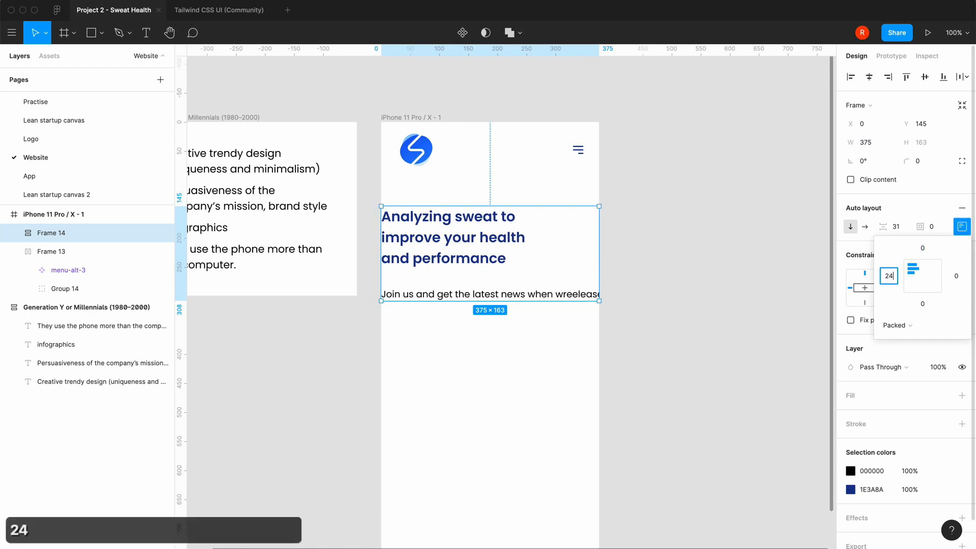
{"action": "left_click", "coordinate": [956, 275]}
{"action": "type", "text": "24"}
{"action": "key", "text": "Return"}
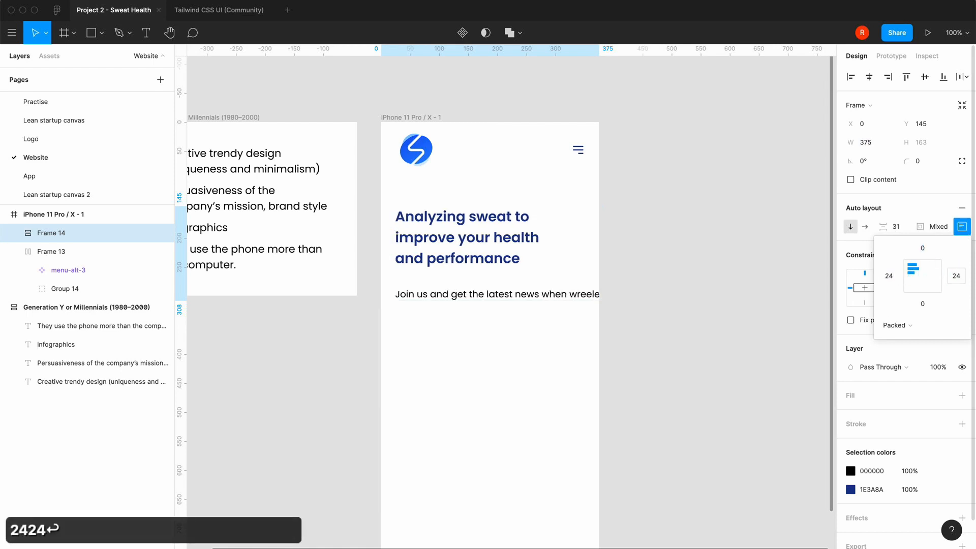
{"action": "left_click", "coordinate": [763, 358]}
{"action": "left_click", "coordinate": [428, 155]}
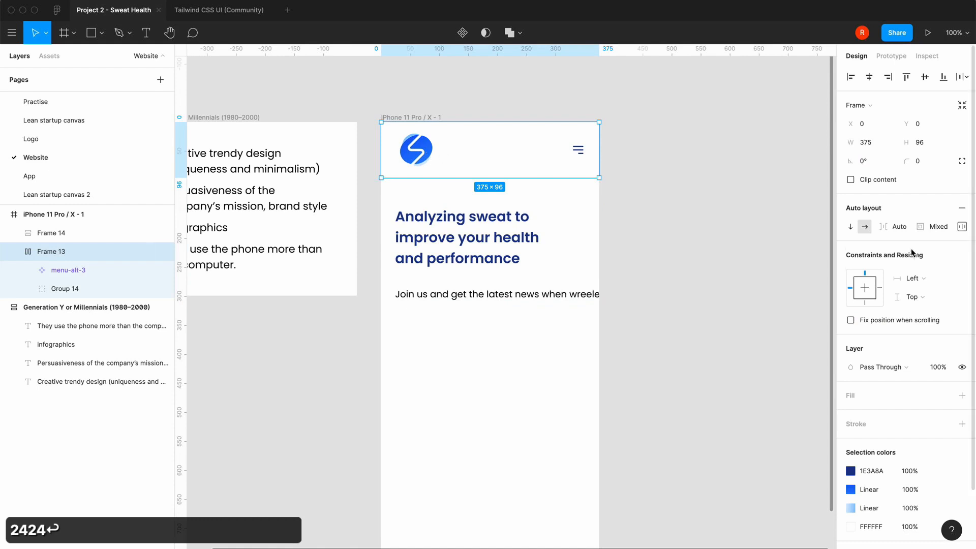
{"action": "left_click", "coordinate": [962, 226]}
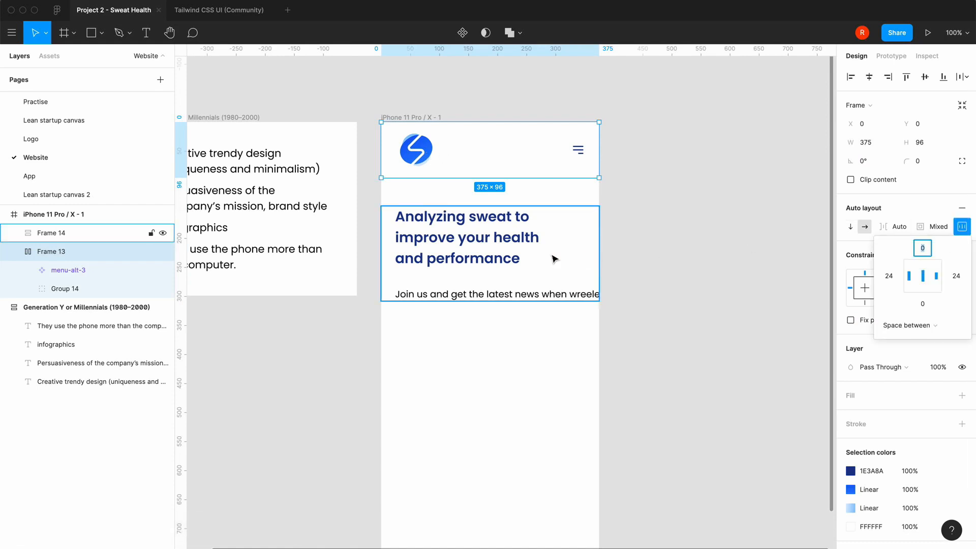
Set the "Join us" text's horizontal resizing to Fill container inside the text frame
{"action": "left_click", "coordinate": [519, 258]}
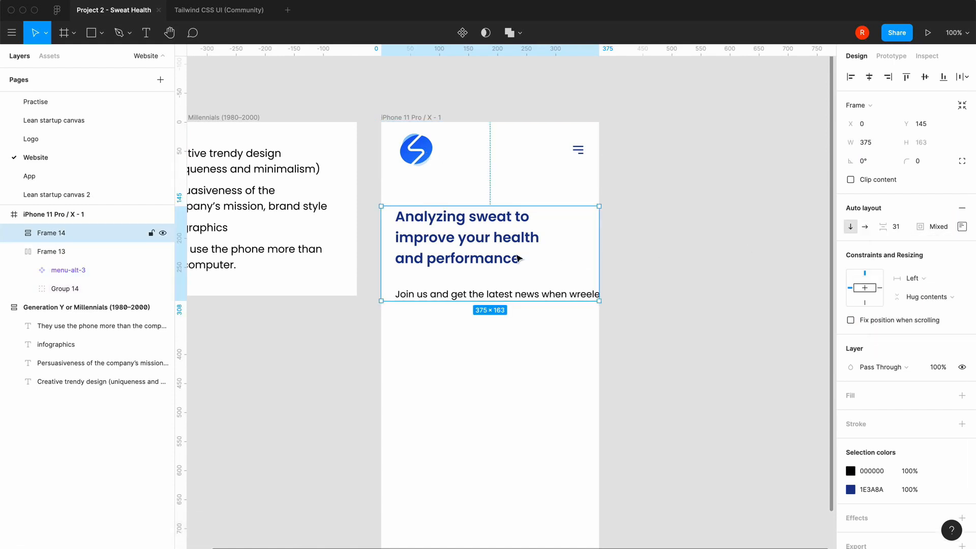
{"action": "double_click", "coordinate": [528, 295]}
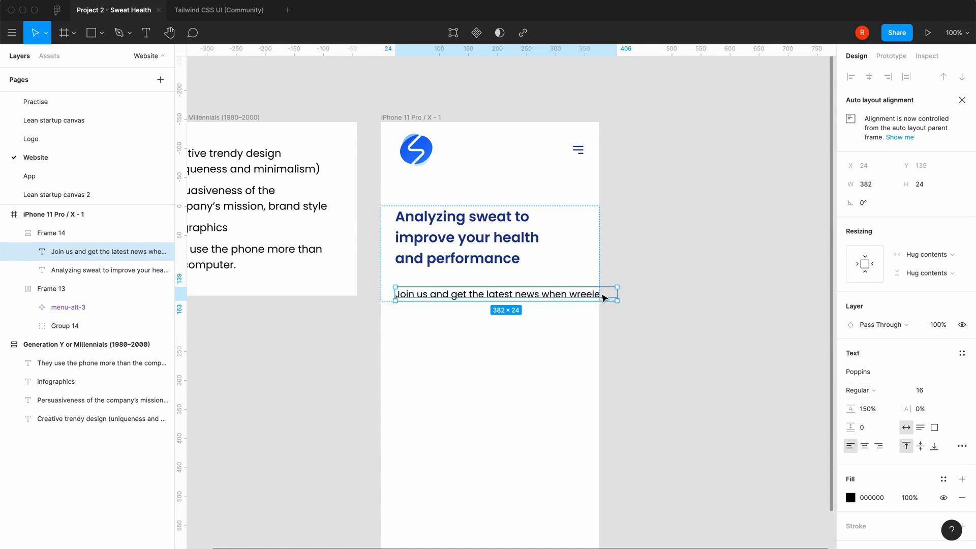
{"action": "left_click", "coordinate": [932, 255]}
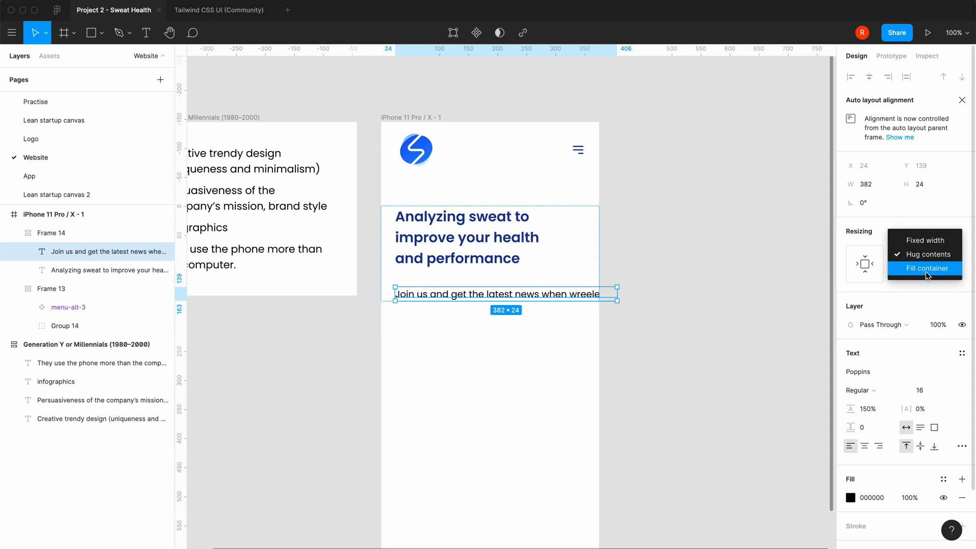
{"action": "left_click", "coordinate": [927, 269]}
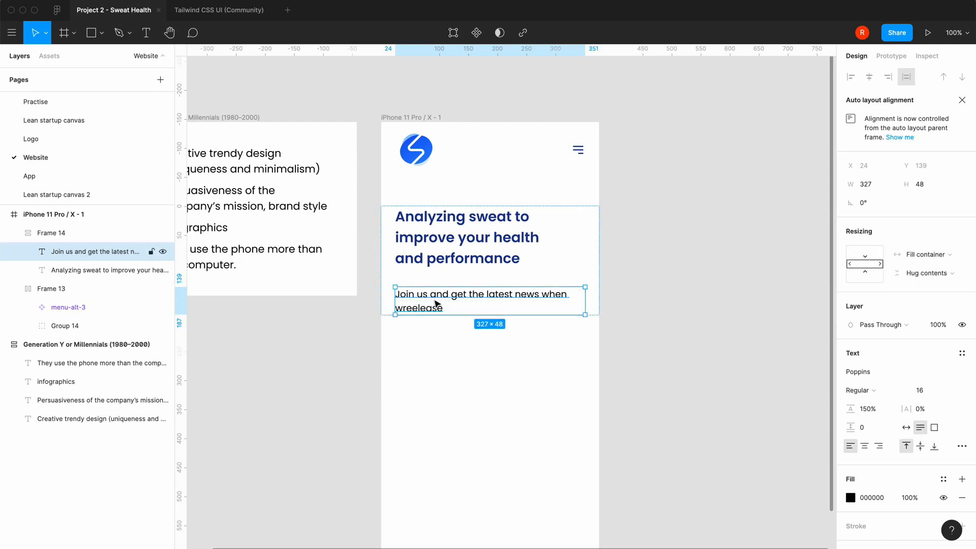
Break the subtext before "when" and correct its second line to "when we release"
{"action": "double_click", "coordinate": [552, 295]}
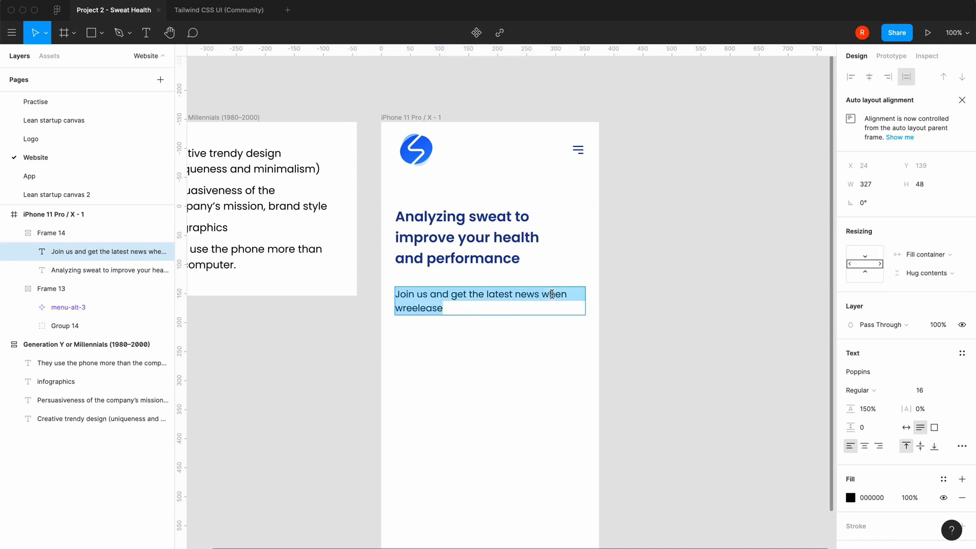
{"action": "left_click", "coordinate": [543, 298]}
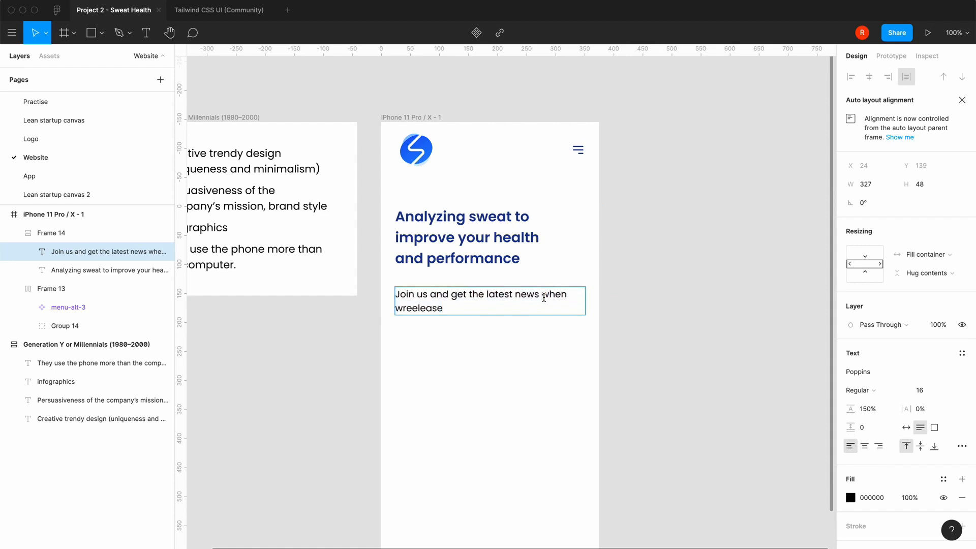
{"action": "key", "text": "Return"}
{"action": "key", "text": "Right"}
{"action": "key", "text": "Right"}
{"action": "key", "text": "Right"}
{"action": "key", "text": "Right"}
{"action": "key", "text": "Right"}
{"action": "key", "text": "Right"}
{"action": "key", "text": "Right"}
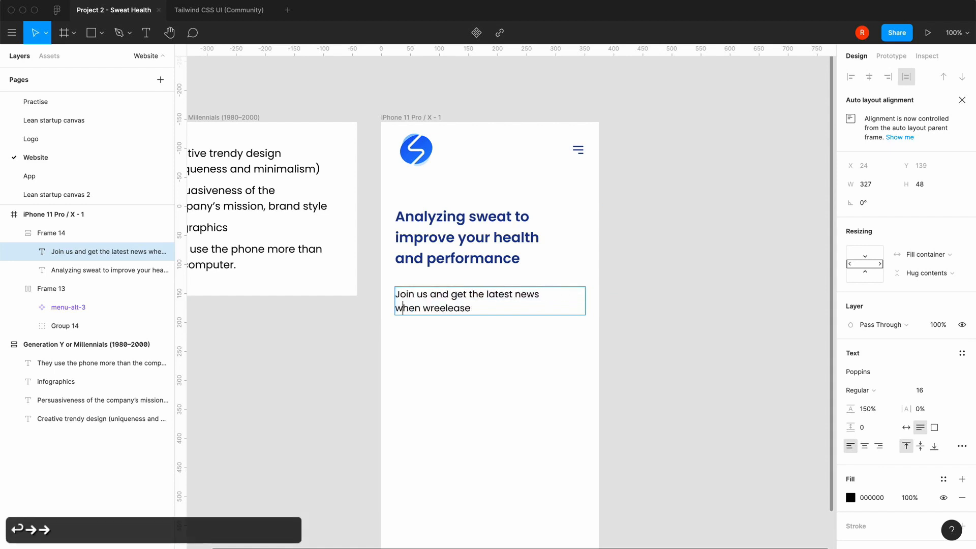
{"action": "key", "text": "BackSpace"}
{"action": "key", "text": "Right"}
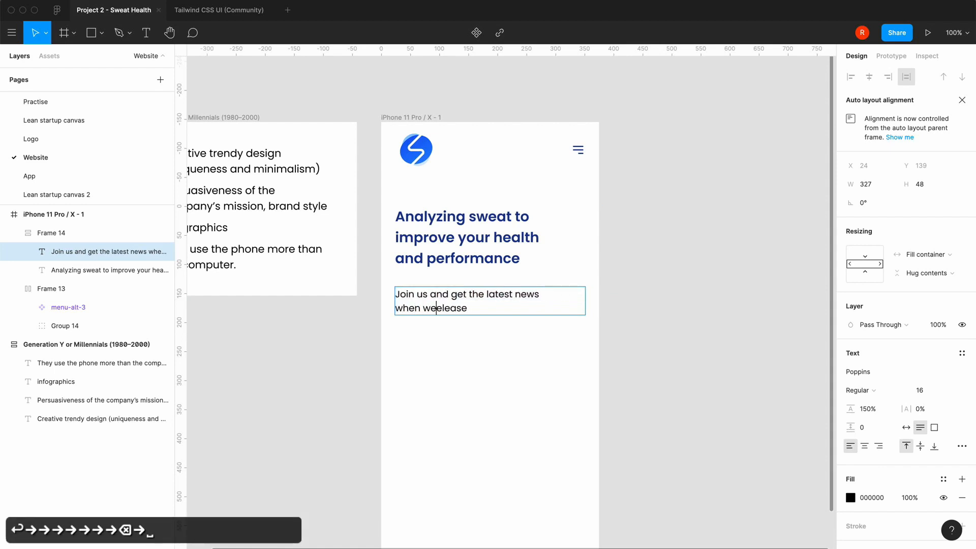
{"action": "type", "text": "r"}
{"action": "key", "text": "Right"}
{"action": "key", "text": "Right"}
{"action": "key", "text": "Right"}
{"action": "key", "text": "Right"}
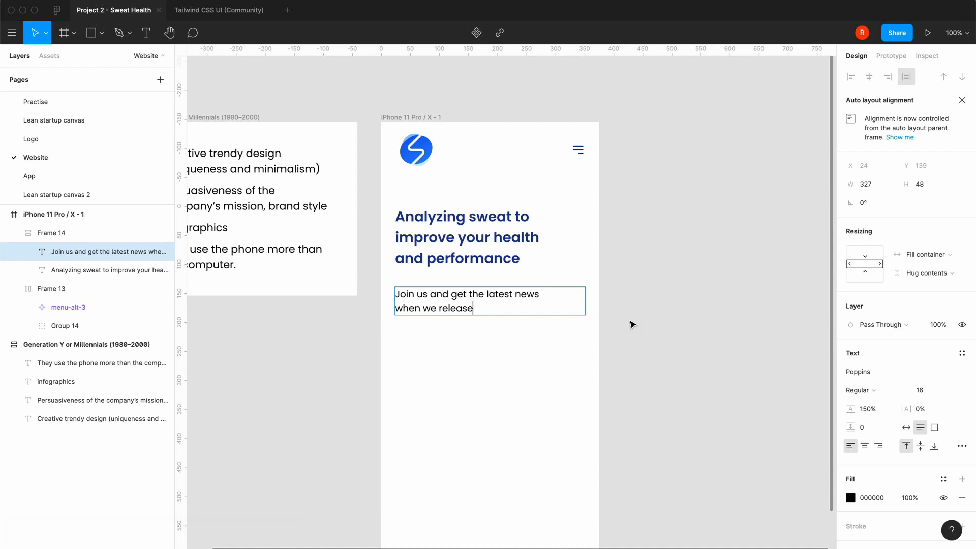
{"action": "left_click", "coordinate": [646, 346]}
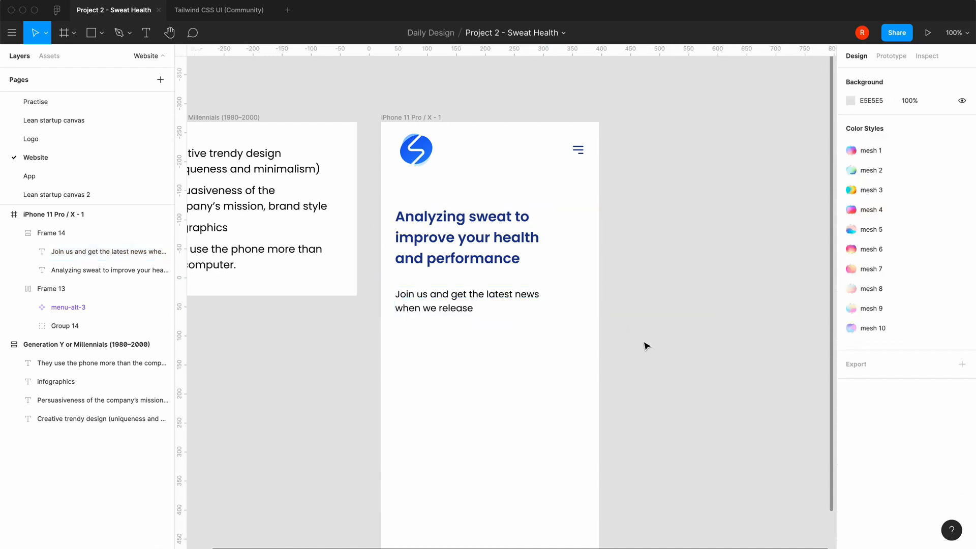
Replace "us" with "our beta" in the subtext's first line
{"action": "double_click", "coordinate": [426, 299]}
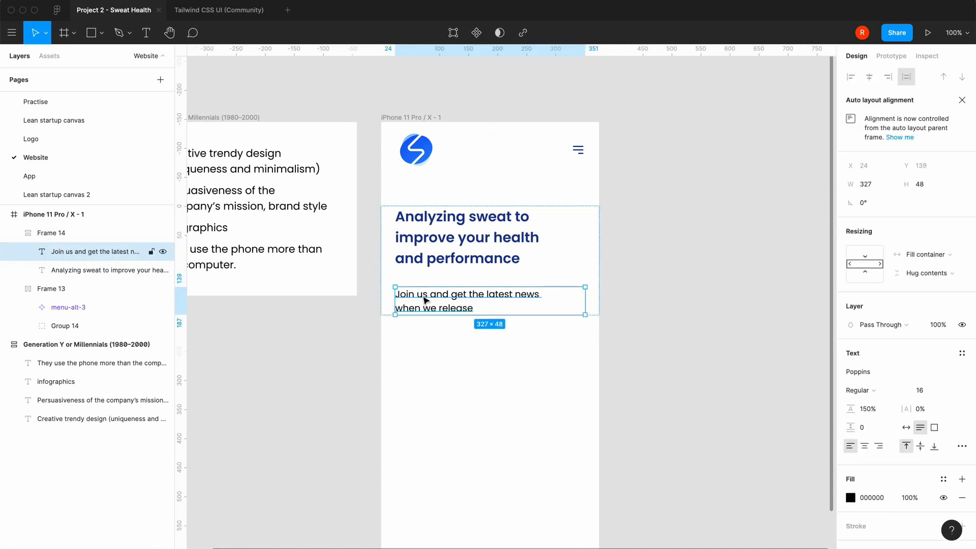
{"action": "key", "text": "Return"}
{"action": "left_click", "coordinate": [428, 293]}
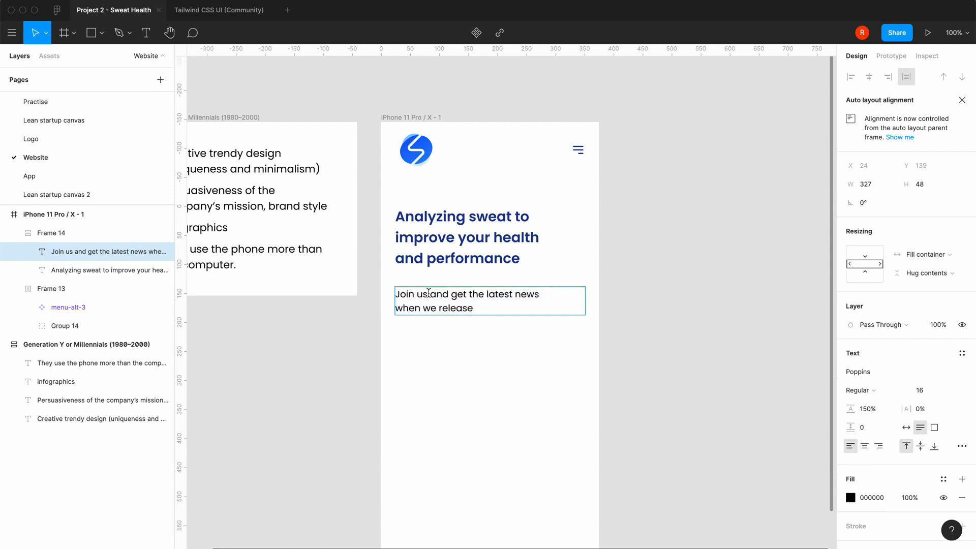
{"action": "key", "text": "BackSpace"}
{"action": "key", "text": "BackSpace"}
{"action": "type", "text": "our be"}
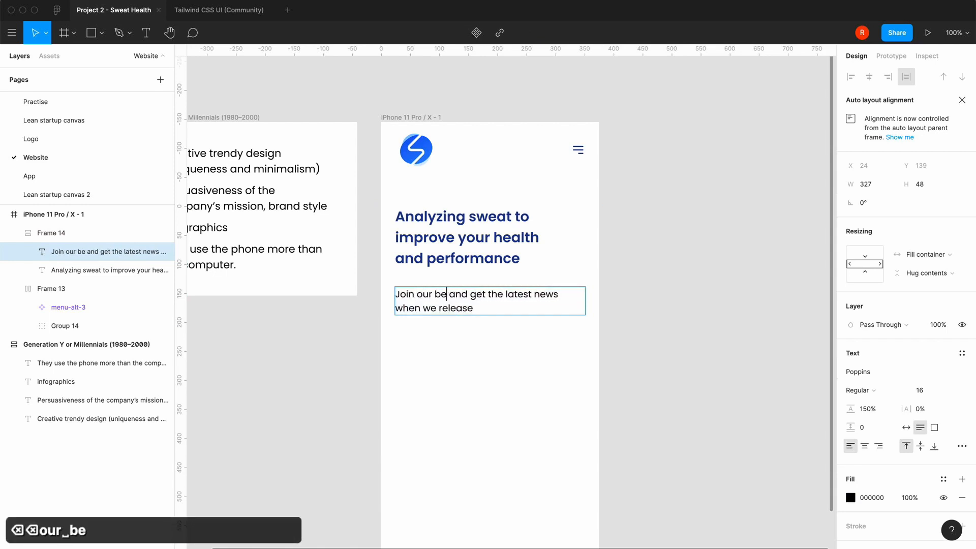
{"action": "type", "text": "ta"}
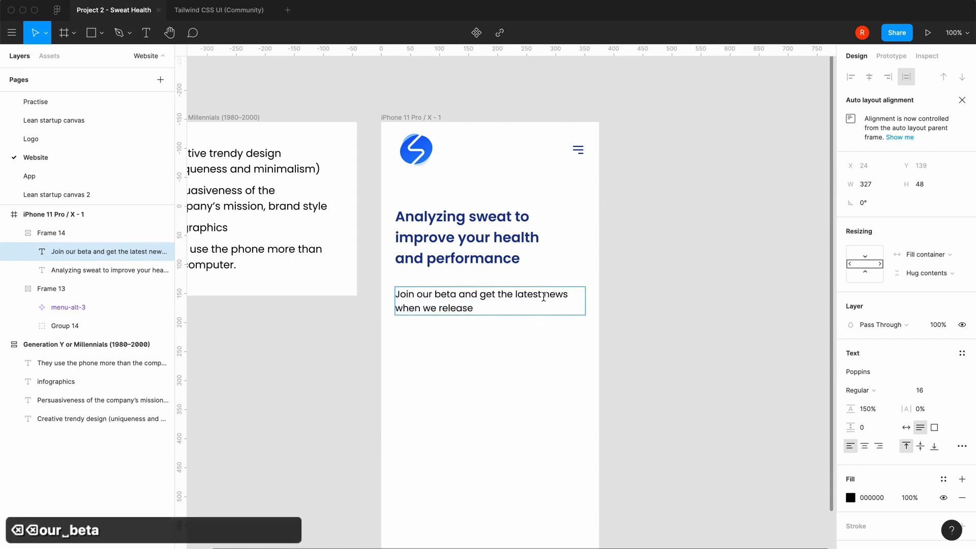
Rewrap the subtext as "Join our beta and get the latest" and "news when we release", and deselect it
{"action": "left_click", "coordinate": [543, 296]}
{"action": "key", "text": "Return"}
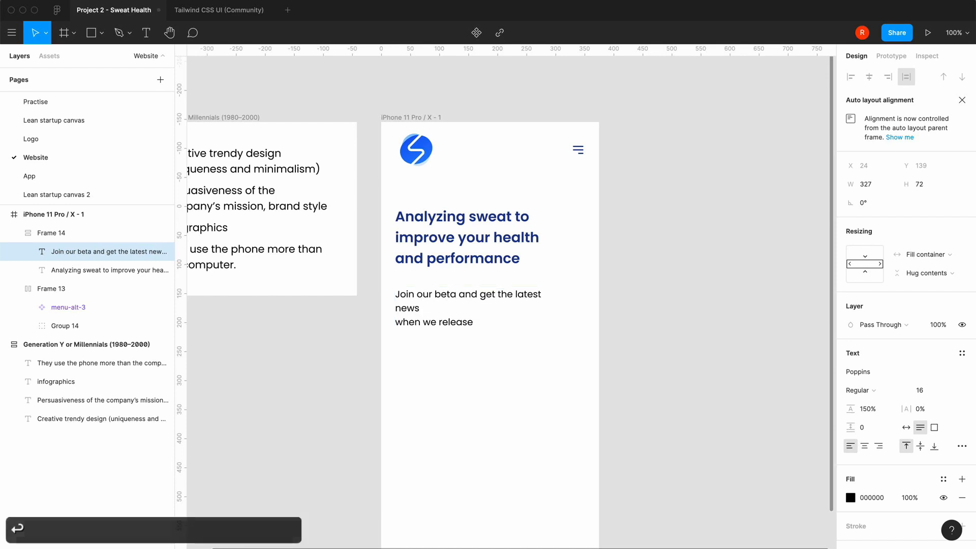
{"action": "key", "text": "Down"}
{"action": "key", "text": "BackSpace"}
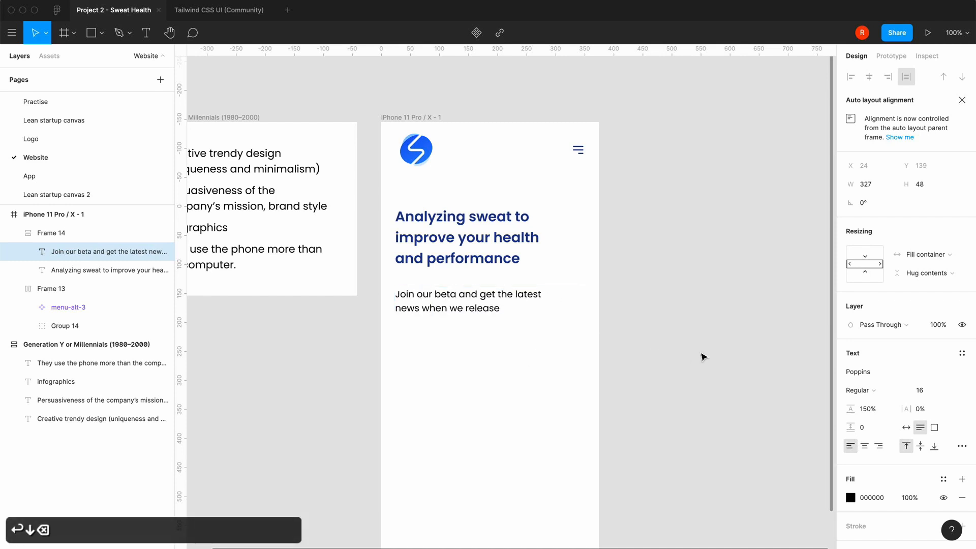
{"action": "left_click", "coordinate": [642, 386]}
{"action": "left_click", "coordinate": [642, 387]}
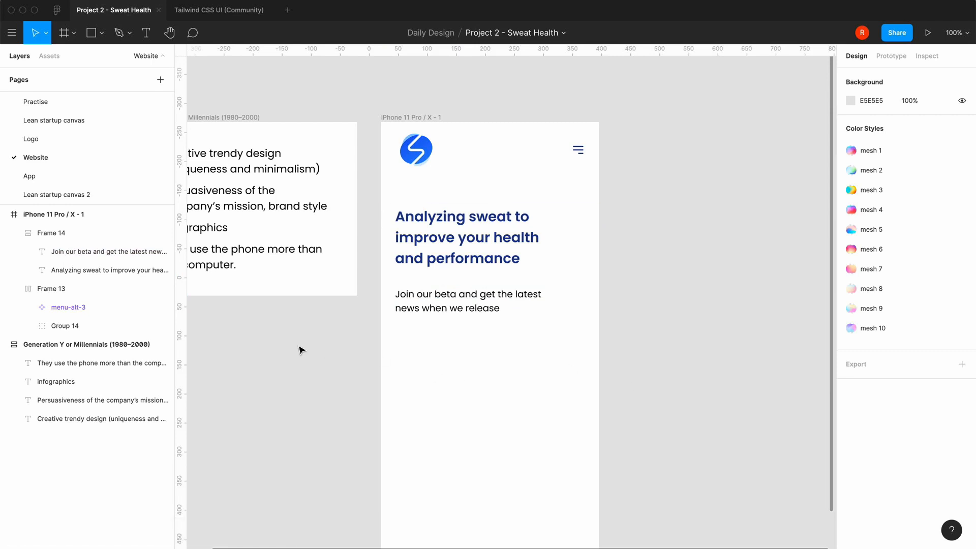
{"action": "scroll", "coordinate": [302, 350], "scroll_direction": "left", "scroll_amount": 5}
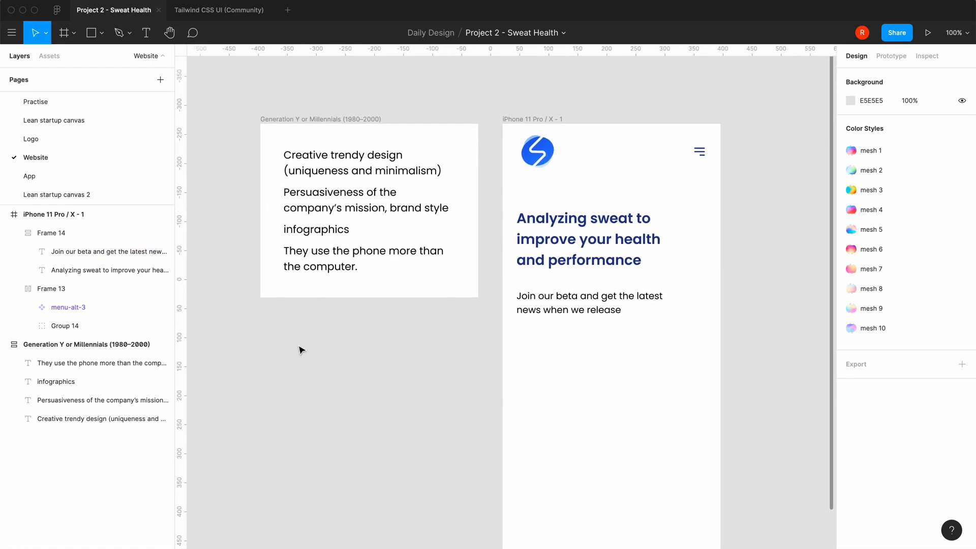
{"action": "scroll", "coordinate": [400, 380], "scroll_direction": "right", "scroll_amount": 1}
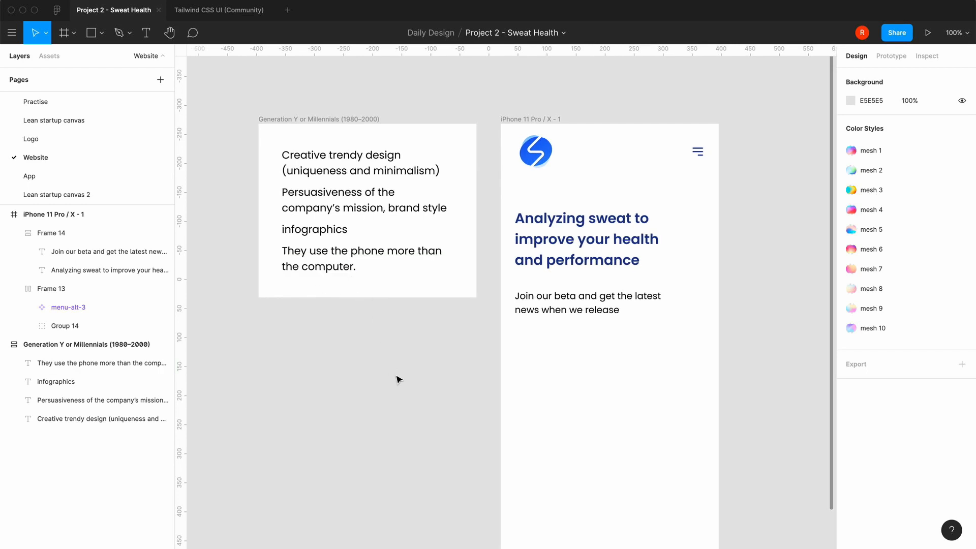
{"action": "scroll", "coordinate": [399, 380], "scroll_direction": "right", "scroll_amount": 2}
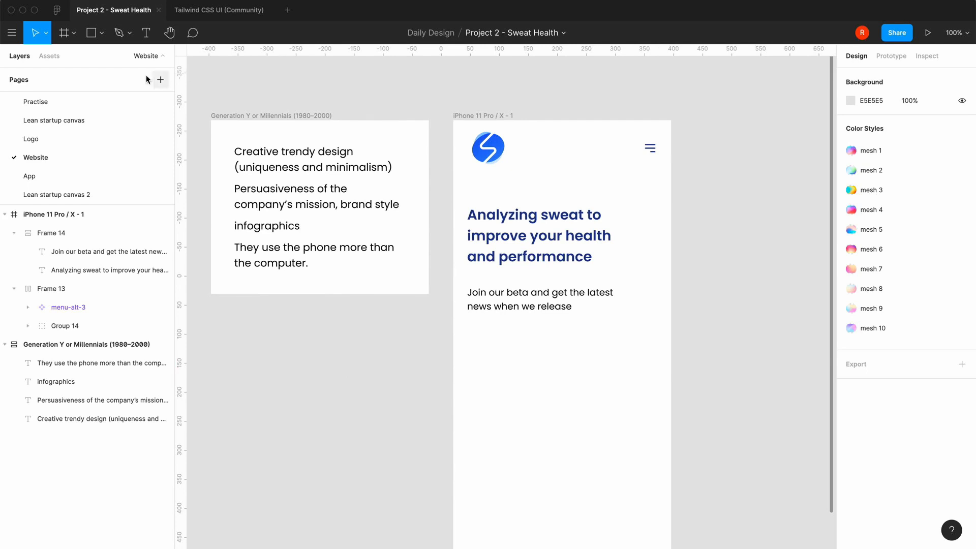
{"action": "scroll", "coordinate": [370, 358], "scroll_direction": "right", "scroll_amount": 2}
{"action": "scroll", "coordinate": [370, 359], "scroll_direction": "down", "scroll_amount": 1}
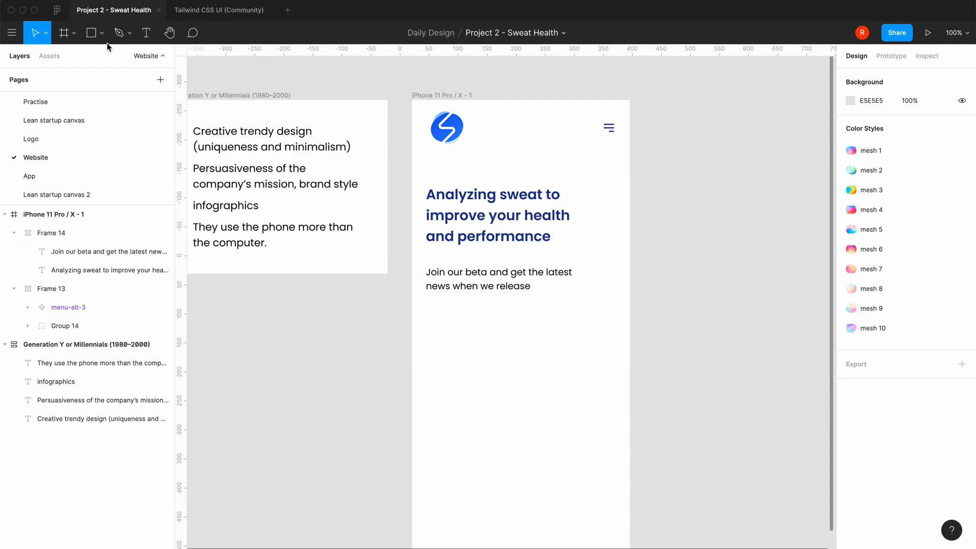
Draw a closed six-sided polygon, about 212 × 197, below the subtext with the Pen tool and finish the path
{"action": "left_click", "coordinate": [129, 33]}
{"action": "left_click", "coordinate": [130, 57]}
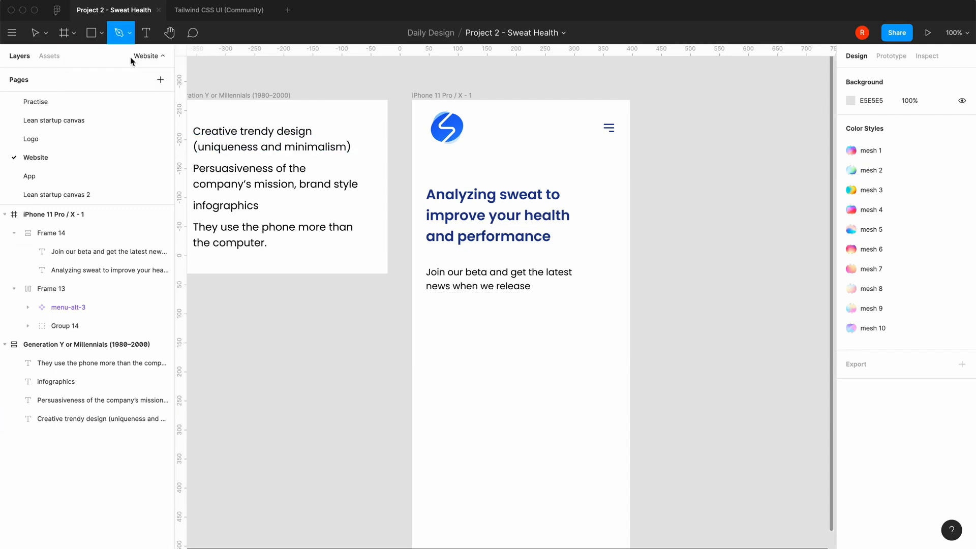
{"action": "left_click", "coordinate": [512, 343]}
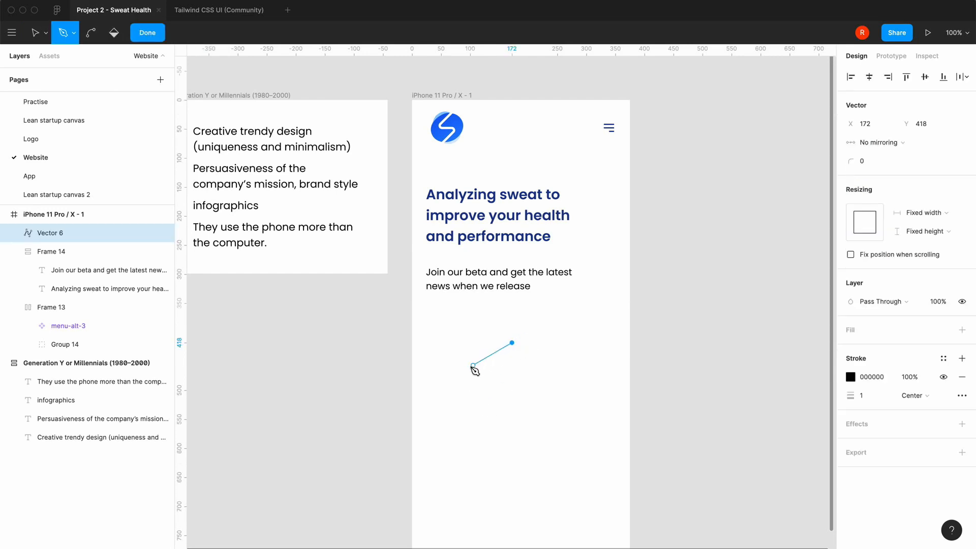
{"action": "left_click", "coordinate": [469, 366]}
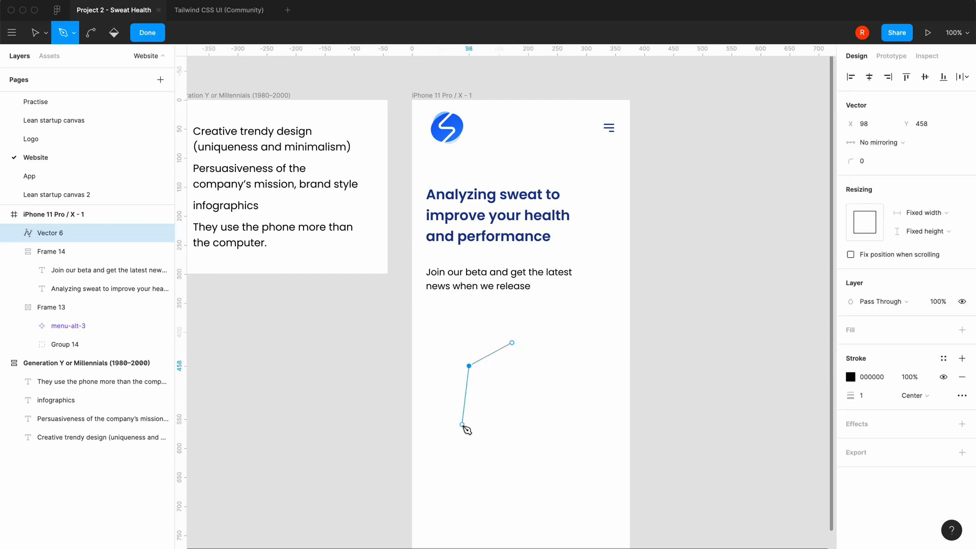
{"action": "left_click", "coordinate": [458, 425]}
{"action": "left_click", "coordinate": [516, 456]}
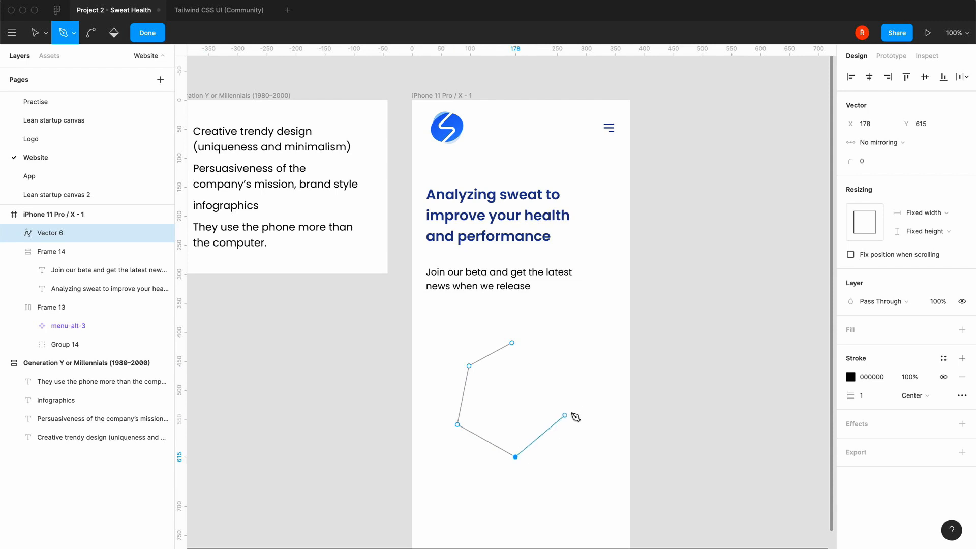
{"action": "left_click", "coordinate": [581, 403]}
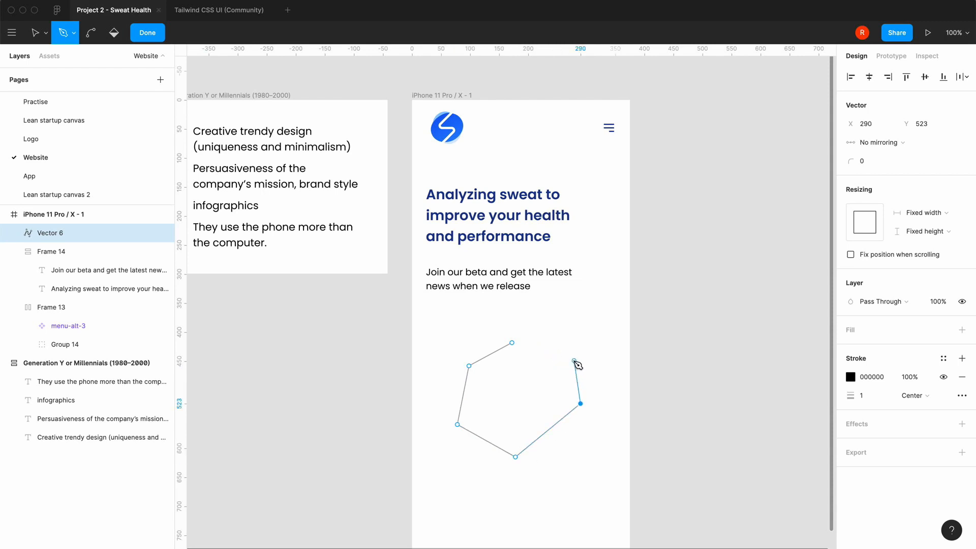
{"action": "left_click", "coordinate": [569, 357]}
{"action": "left_click", "coordinate": [512, 343]}
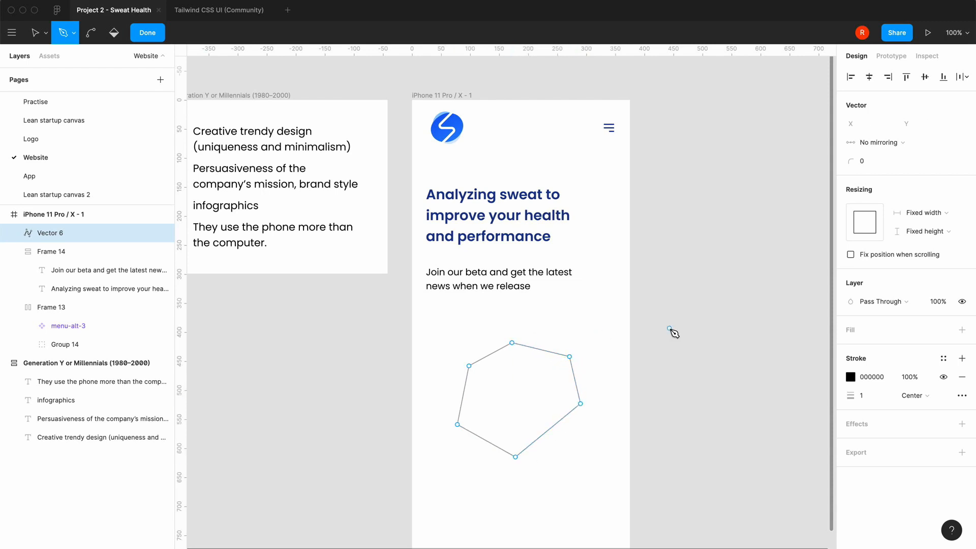
{"action": "key", "text": "Escape"}
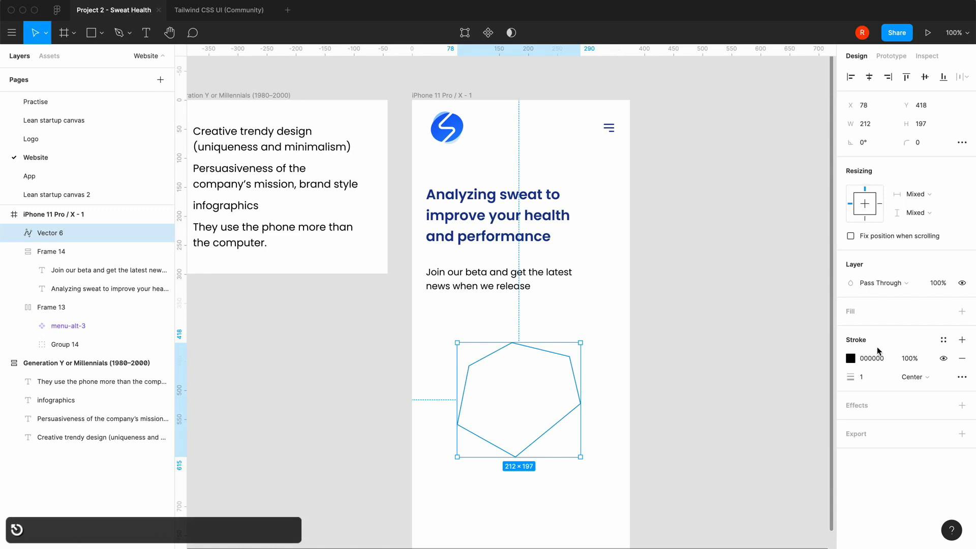
Fill the polygon with the light grey FAFAFA from the TailwindCSS colors and remove its black stroke
{"action": "left_click", "coordinate": [962, 311]}
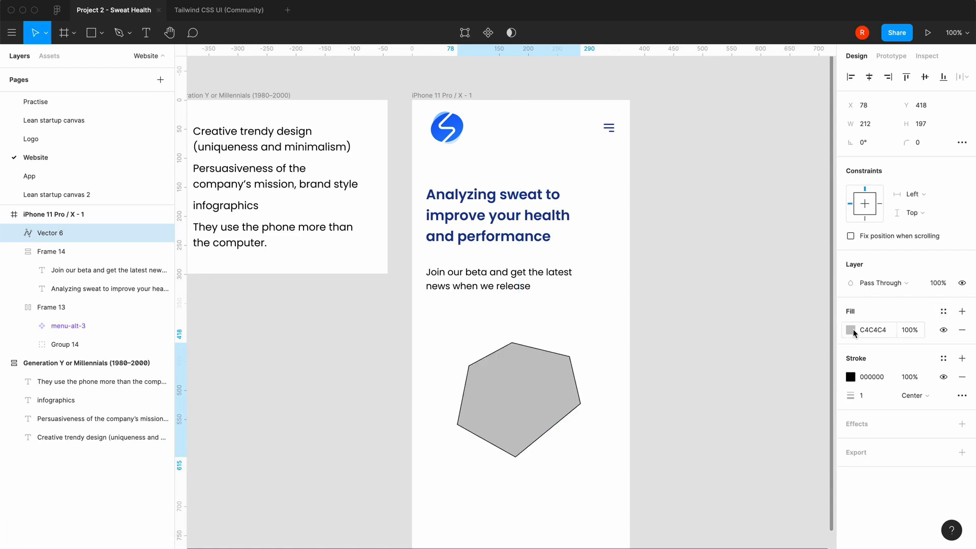
{"action": "left_click", "coordinate": [853, 332]}
{"action": "scroll", "coordinate": [767, 494], "scroll_direction": "down", "scroll_amount": 3}
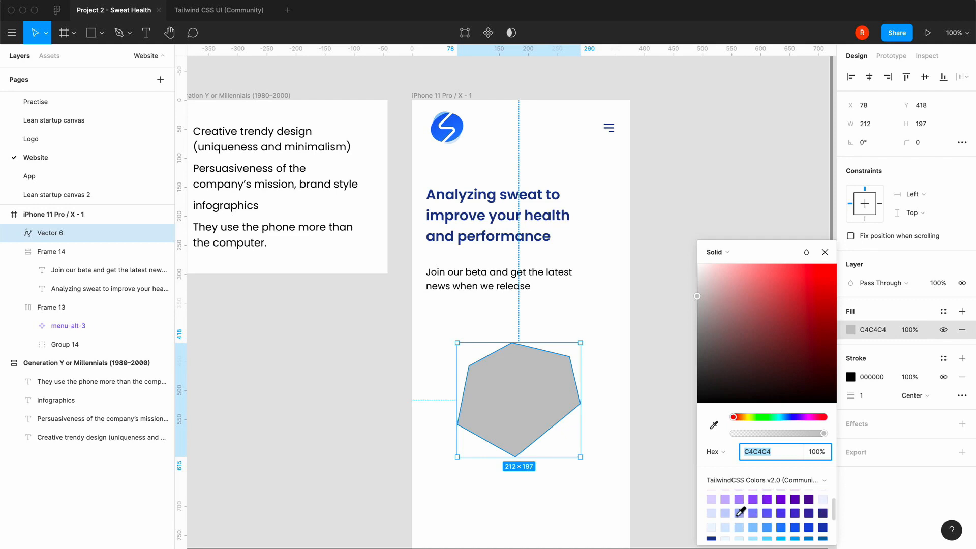
{"action": "scroll", "coordinate": [741, 513], "scroll_direction": "up", "scroll_amount": 4}
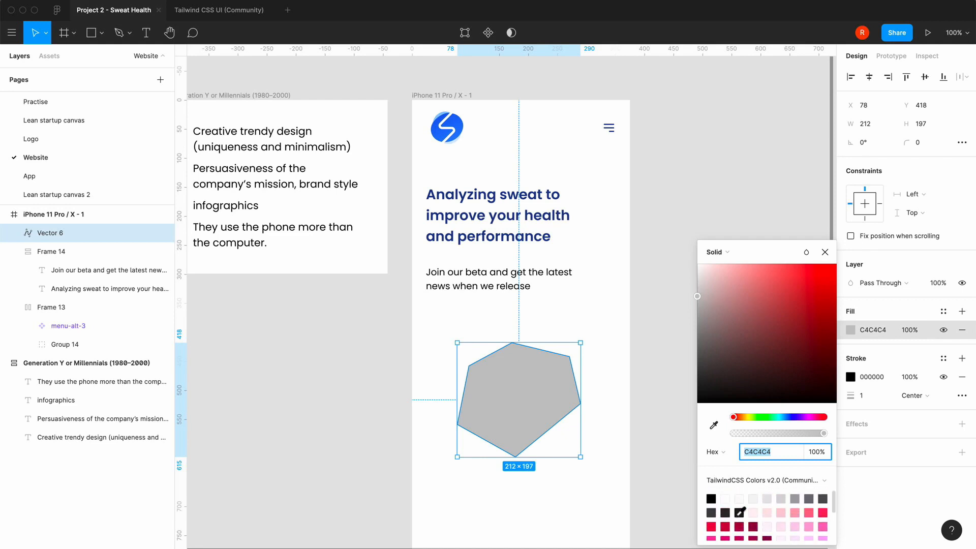
{"action": "left_click", "coordinate": [741, 498]}
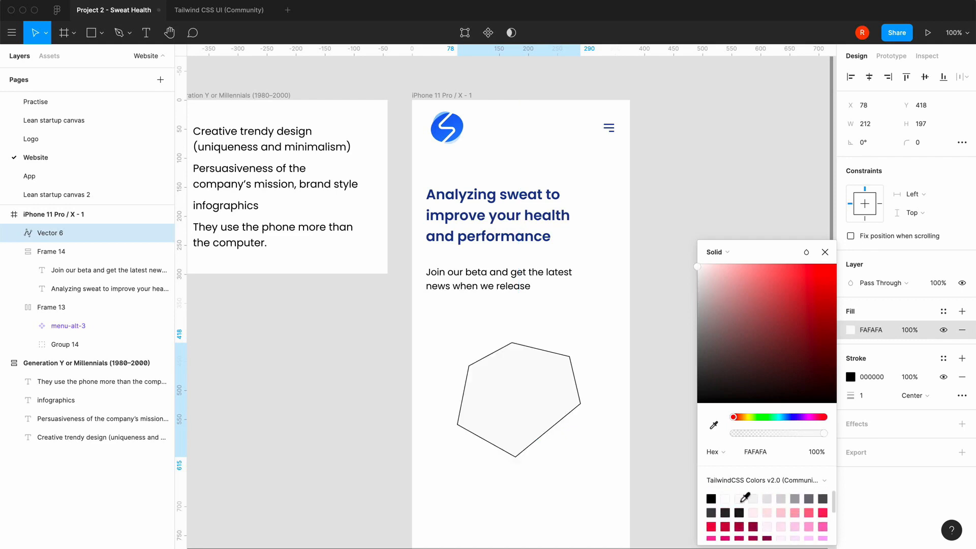
{"action": "left_click", "coordinate": [825, 252]}
{"action": "left_click", "coordinate": [962, 377]}
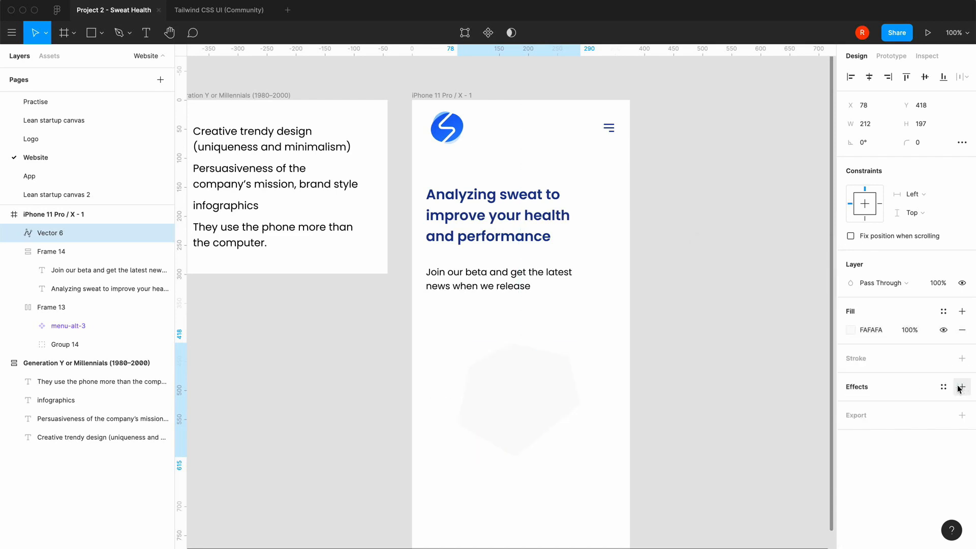
Add a drop shadow effect to the polygon, keeping its default settings
{"action": "left_click", "coordinate": [944, 389]}
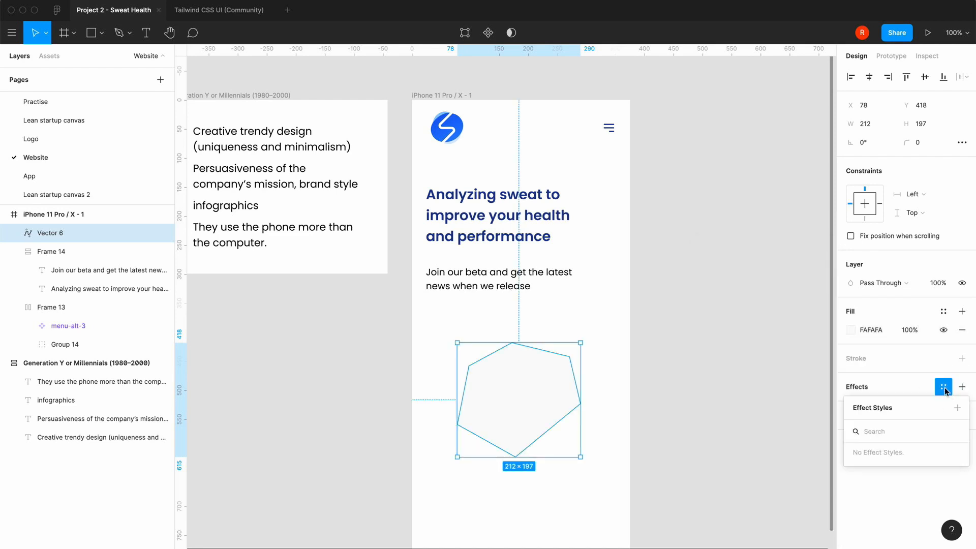
{"action": "left_click", "coordinate": [962, 386]}
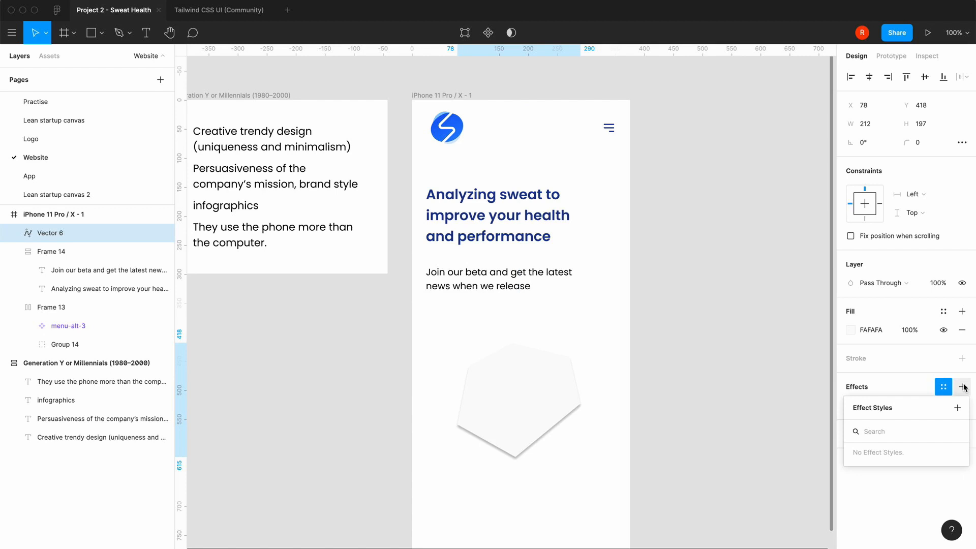
{"action": "left_click", "coordinate": [925, 376]}
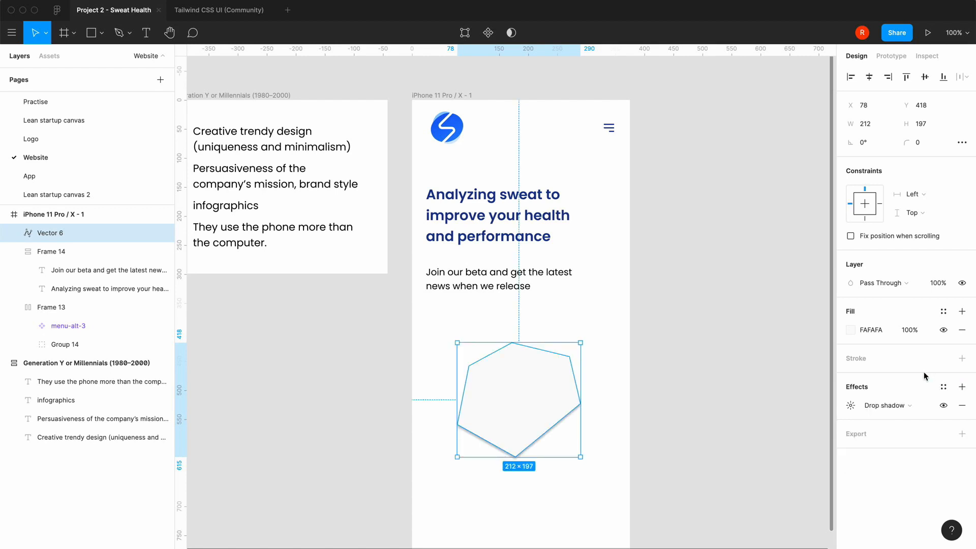
{"action": "left_click", "coordinate": [851, 407]}
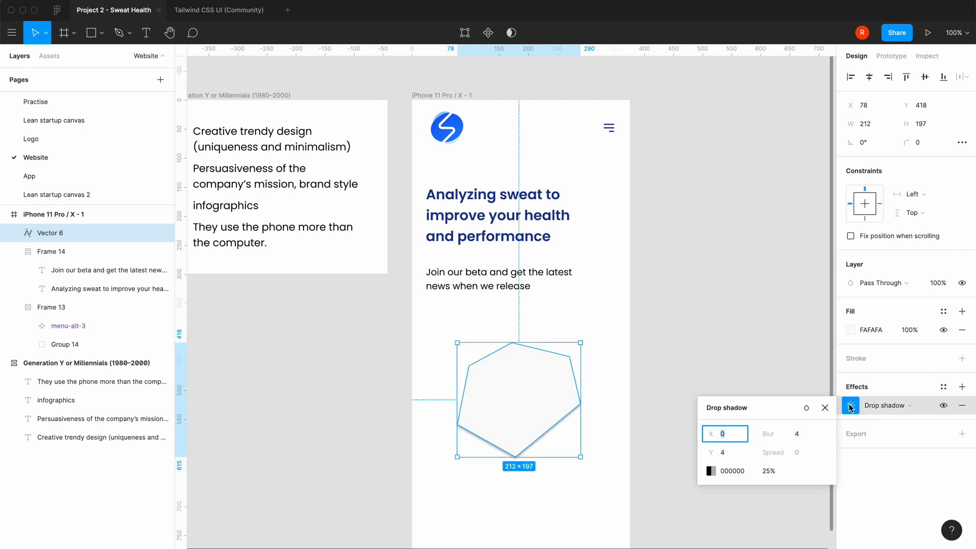
{"action": "left_click", "coordinate": [820, 408]}
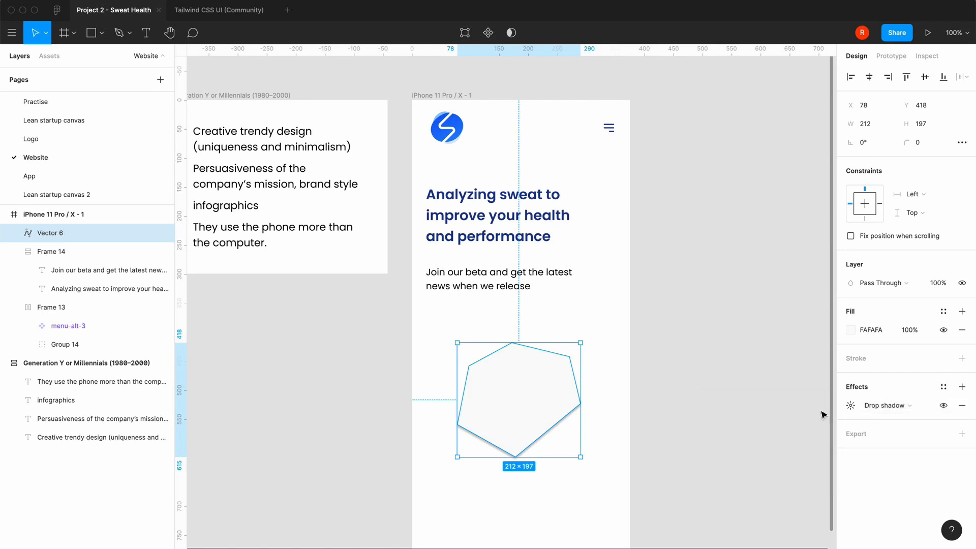
Add a second effect to the polygon as an inner shadow and deselect the shape
{"action": "left_click", "coordinate": [962, 387]}
{"action": "left_click", "coordinate": [882, 427]}
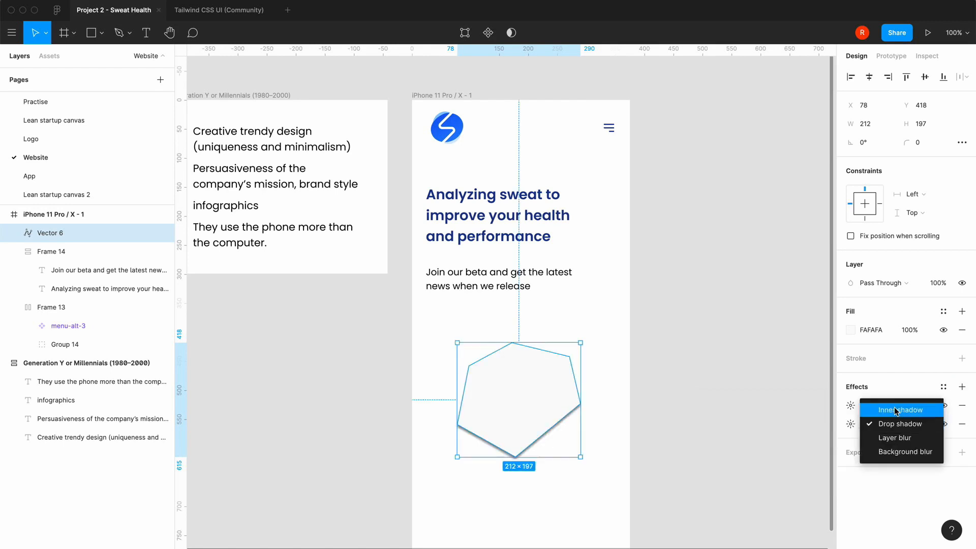
{"action": "left_click", "coordinate": [900, 410]}
{"action": "left_click", "coordinate": [705, 417]}
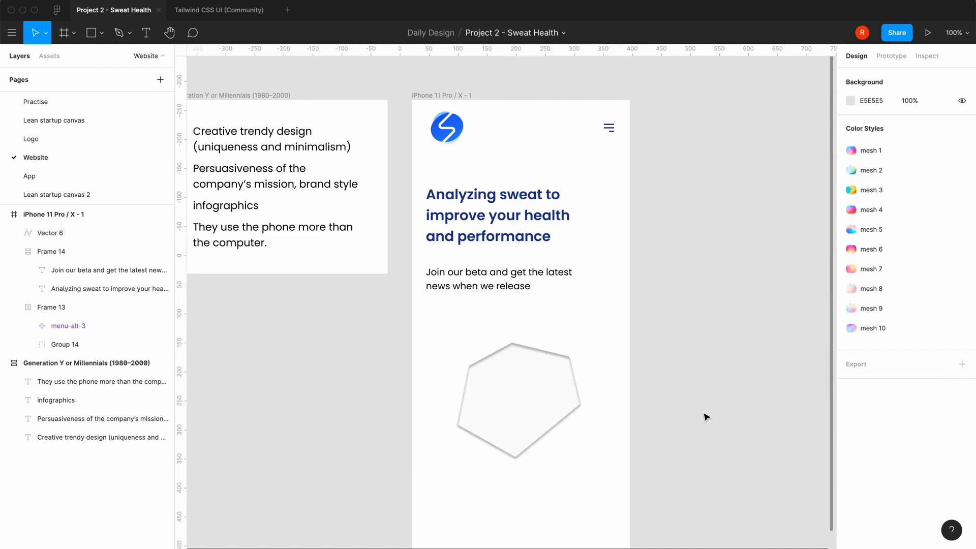
Bend all six corner points of the polygon into smooth curves to form a rounded blob, and finish editing it
{"action": "left_click", "coordinate": [551, 397]}
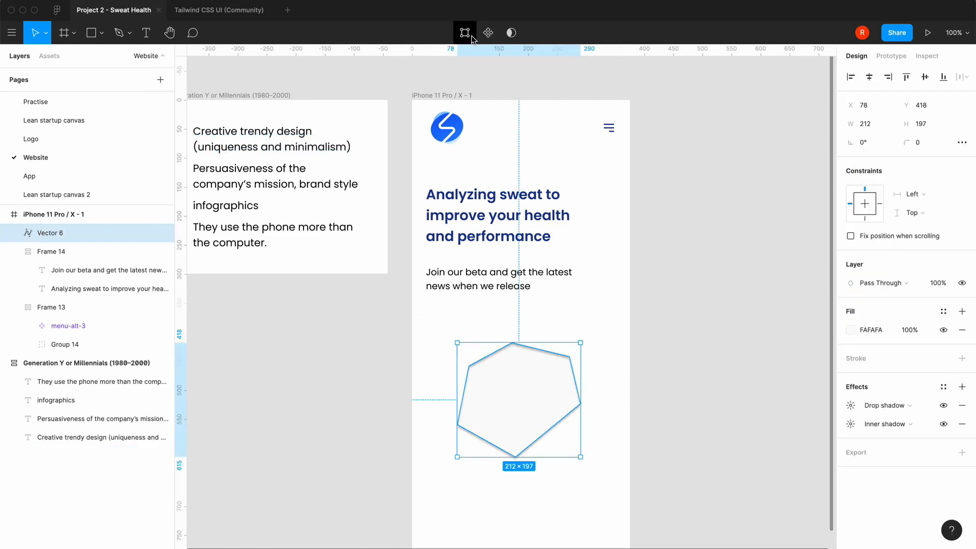
{"action": "left_click", "coordinate": [471, 36]}
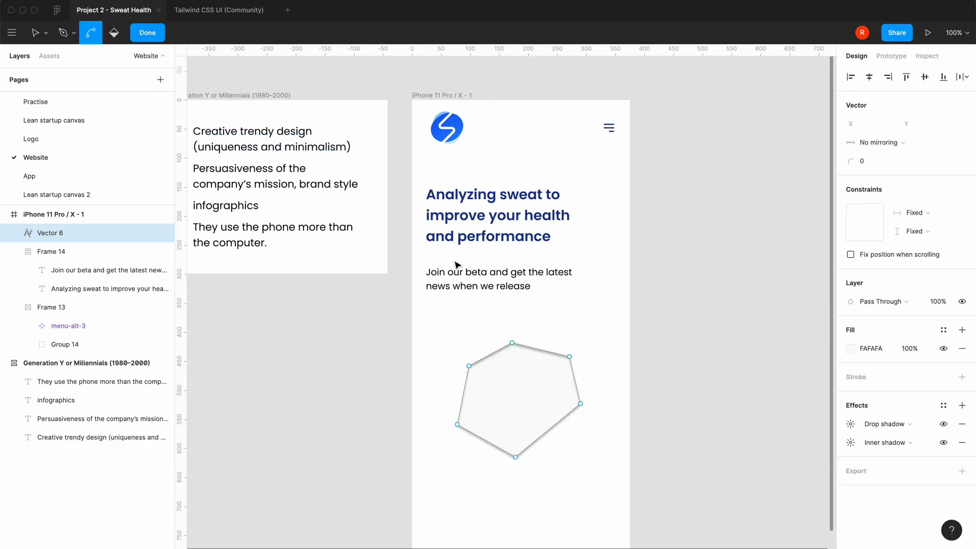
{"action": "left_click_drag", "start_coordinate": [512, 343], "coordinate": [570, 359]}
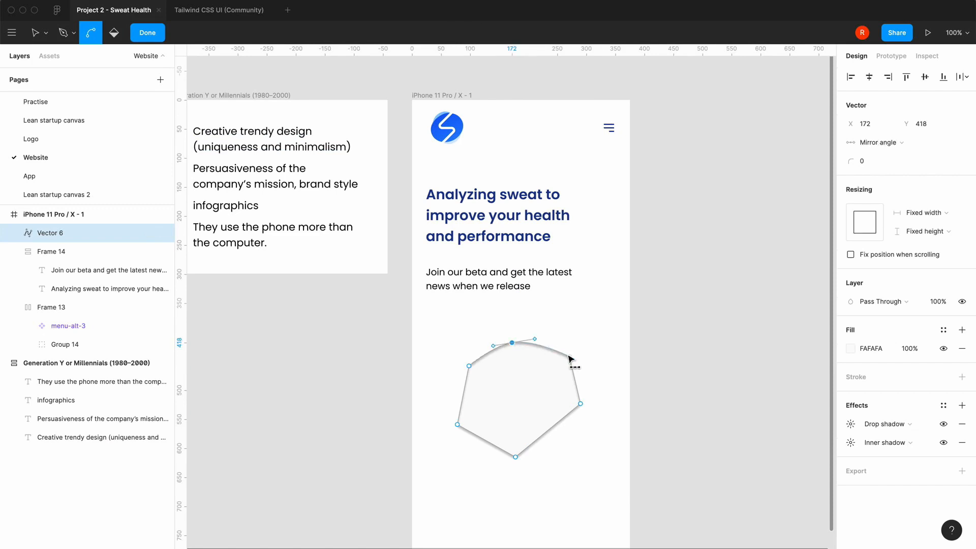
{"action": "left_click_drag", "start_coordinate": [580, 403], "coordinate": [576, 437]}
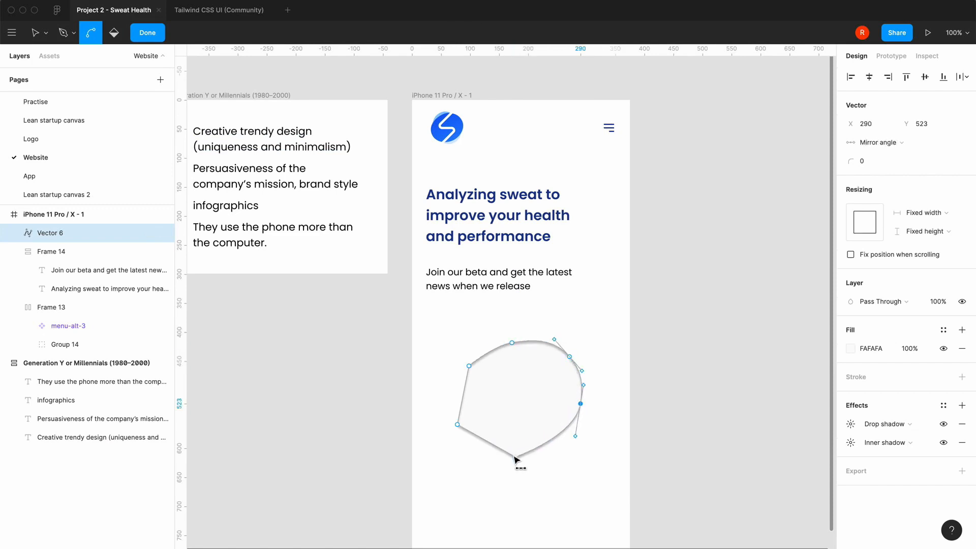
{"action": "left_click_drag", "start_coordinate": [515, 457], "coordinate": [490, 457]}
{"action": "left_click_drag", "start_coordinate": [457, 425], "coordinate": [461, 429]}
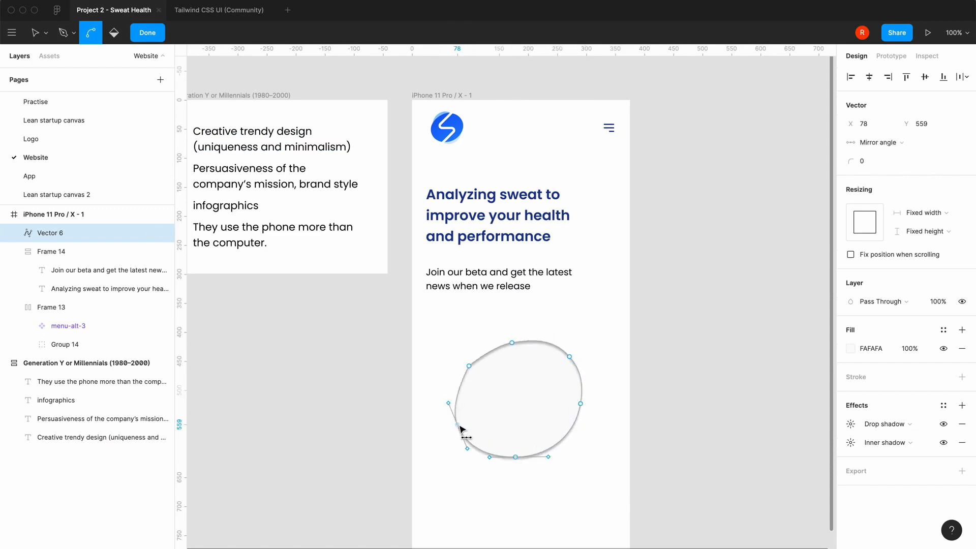
{"action": "left_click_drag", "start_coordinate": [469, 366], "coordinate": [481, 352]}
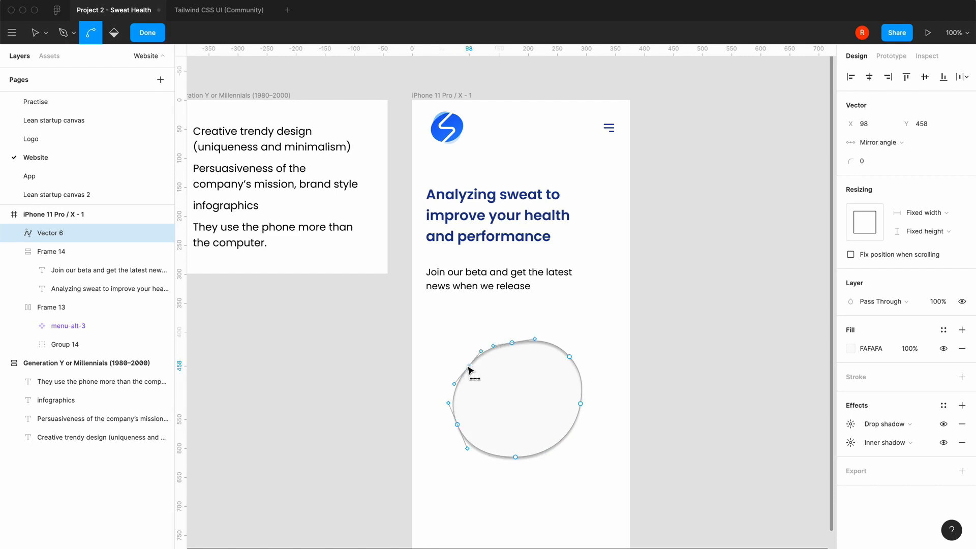
{"action": "left_click", "coordinate": [152, 39]}
{"action": "left_click", "coordinate": [292, 359]}
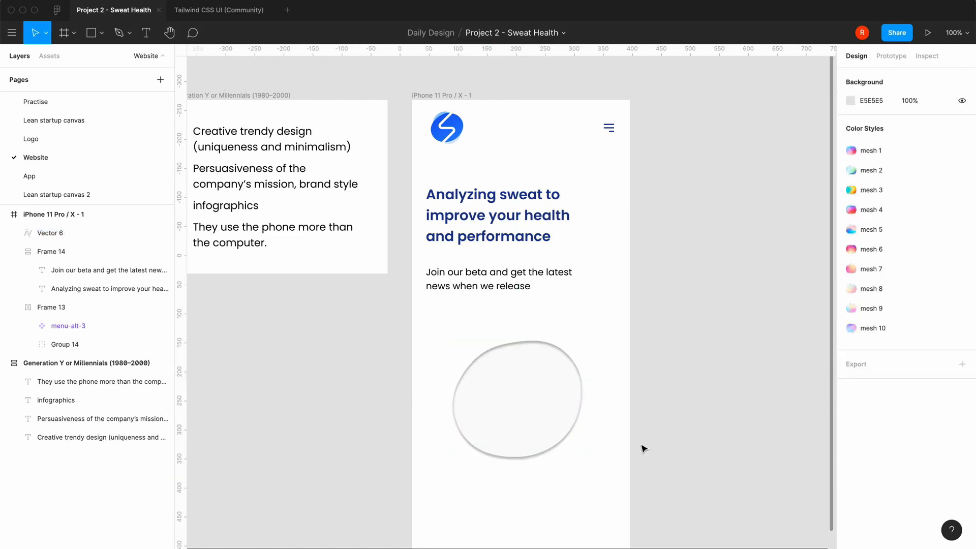
{"action": "scroll", "coordinate": [604, 453], "scroll_direction": "down", "scroll_amount": 3}
{"action": "scroll", "coordinate": [606, 456], "scroll_direction": "right", "scroll_amount": 1}
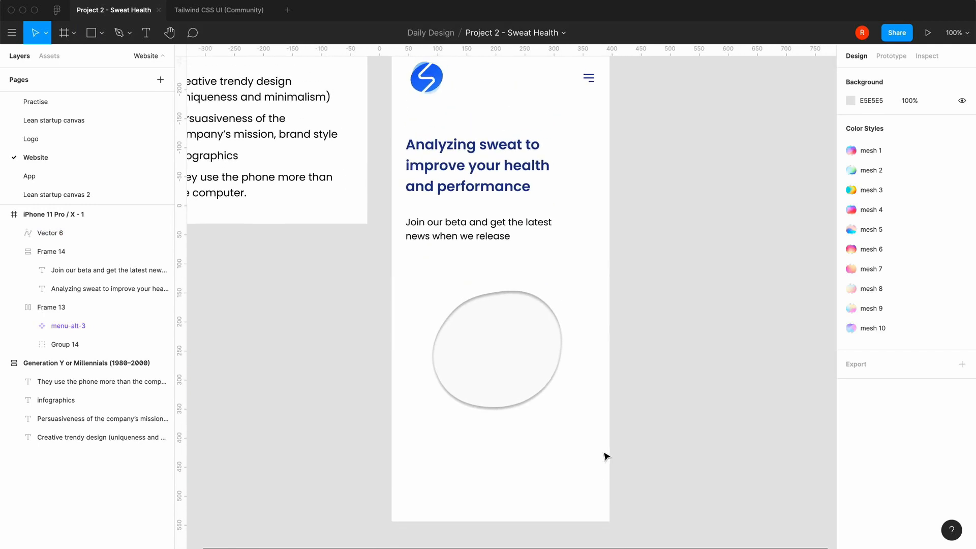
{"action": "scroll", "coordinate": [605, 455], "scroll_direction": "up", "scroll_amount": 1}
{"action": "scroll", "coordinate": [605, 456], "scroll_direction": "right", "scroll_amount": 1}
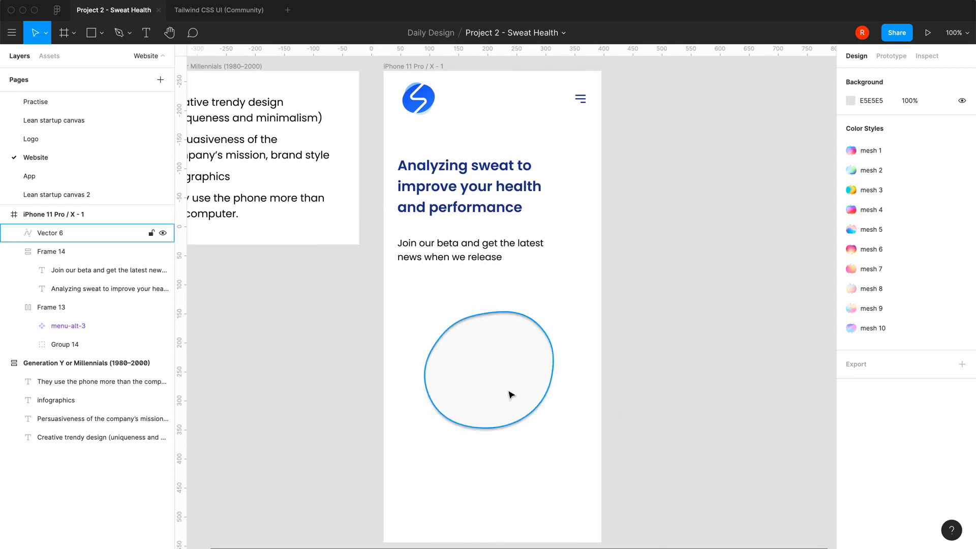
{"action": "scroll", "coordinate": [526, 474], "scroll_direction": "right", "scroll_amount": 2}
{"action": "scroll", "coordinate": [527, 473], "scroll_direction": "down", "scroll_amount": 1}
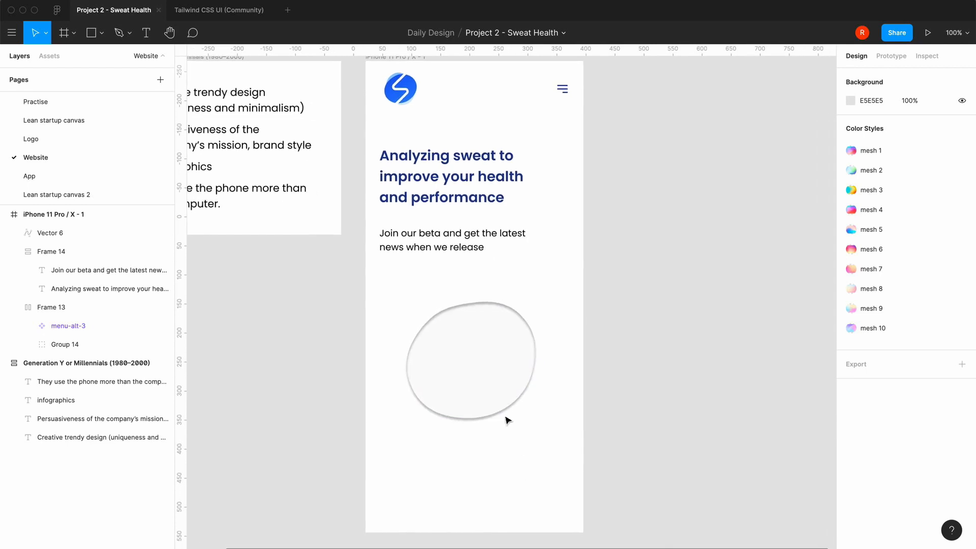
Paste a copy of the blob over the original and undo a trial move of the copy beside the frame
{"action": "left_click", "coordinate": [496, 351]}
{"action": "key", "text": "super+c"}
{"action": "key", "text": "super+v"}
{"action": "left_click_drag", "start_coordinate": [495, 351], "coordinate": [737, 353]}
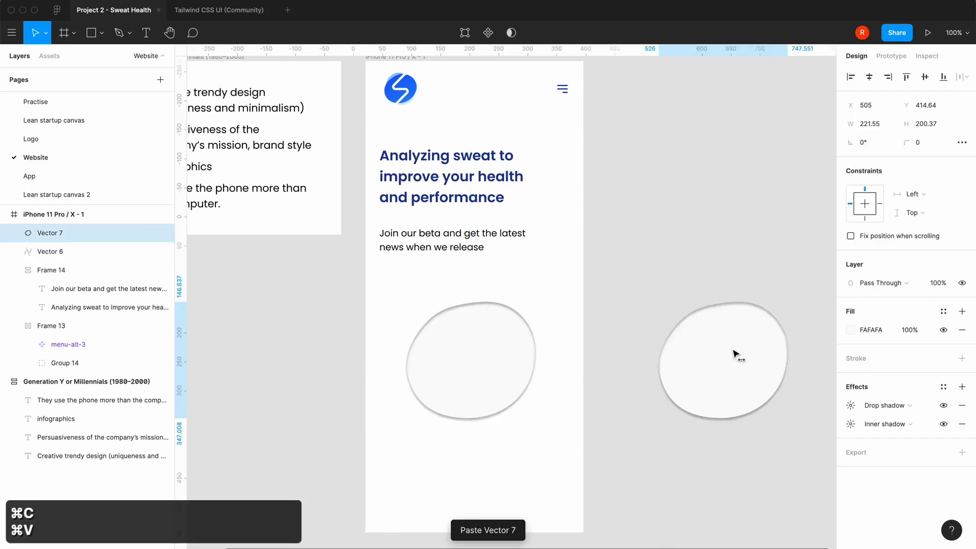
{"action": "key", "text": "super+z"}
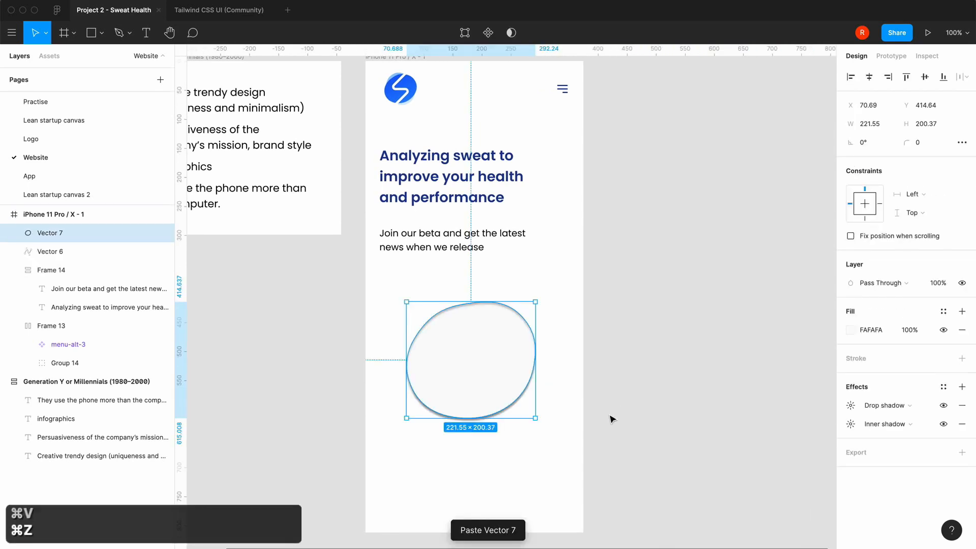
{"action": "left_click", "coordinate": [612, 415]}
{"action": "key", "text": "minus"}
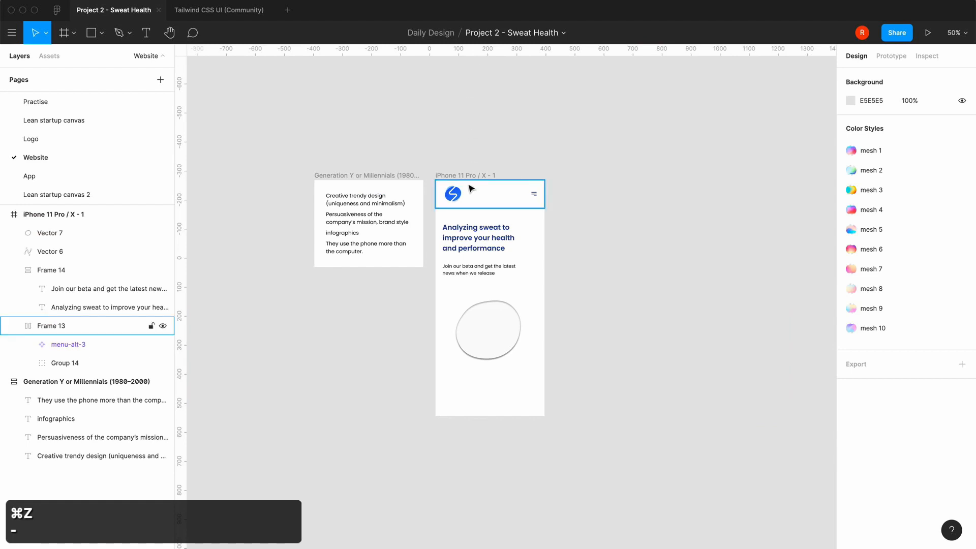
{"action": "key", "text": "equal"}
{"action": "key", "text": "equal"}
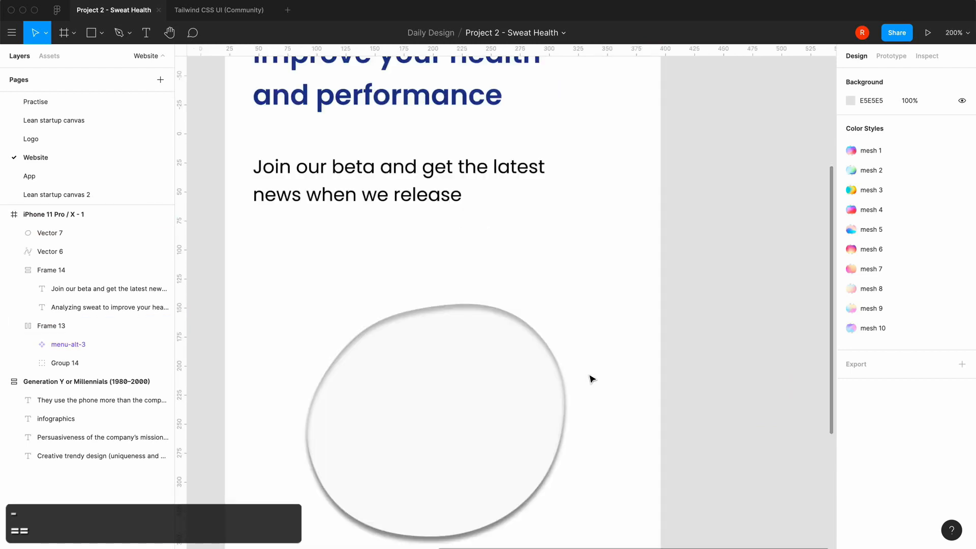
{"action": "key", "text": "minus"}
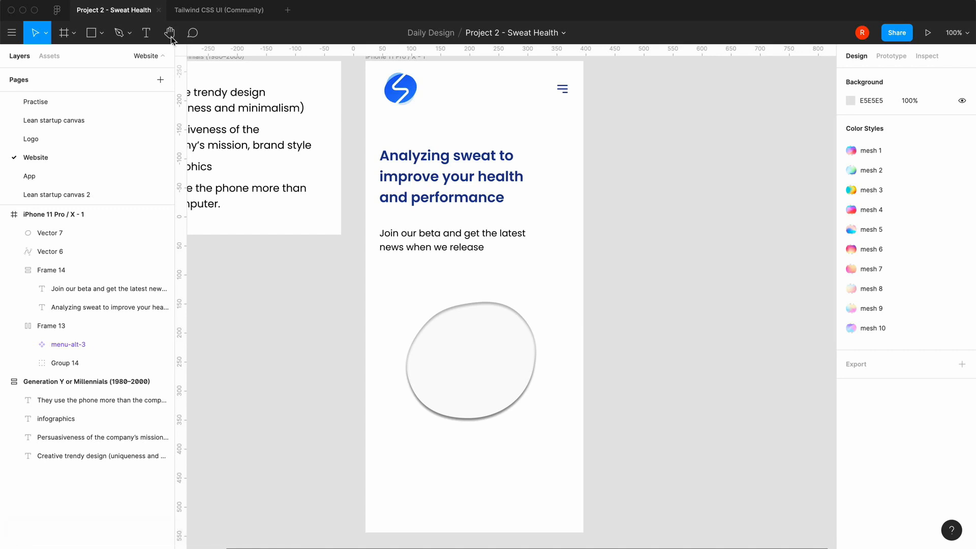
Add a text label "Lactose" above the blob and move it down over the blob's right edge
{"action": "left_click", "coordinate": [147, 32]}
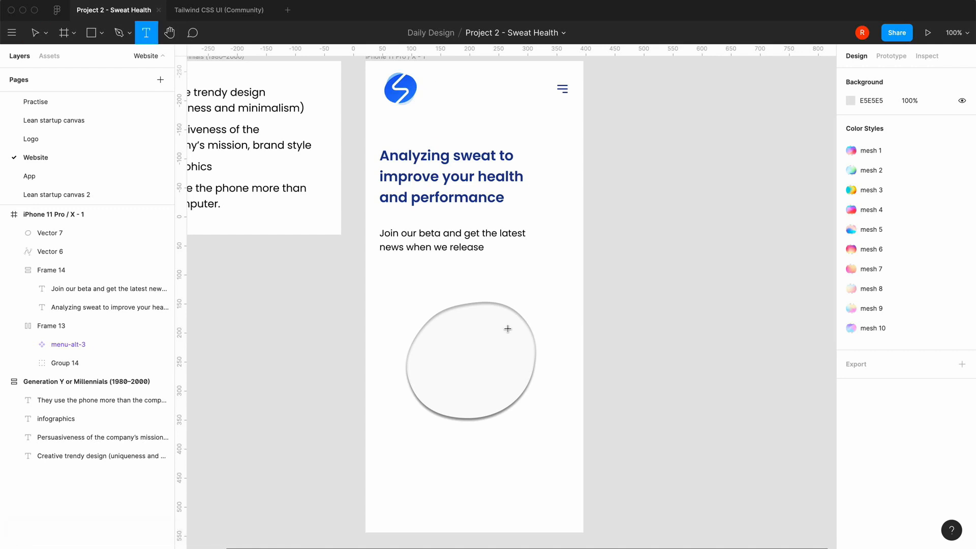
{"action": "left_click", "coordinate": [502, 287]}
{"action": "type", "text": "La"}
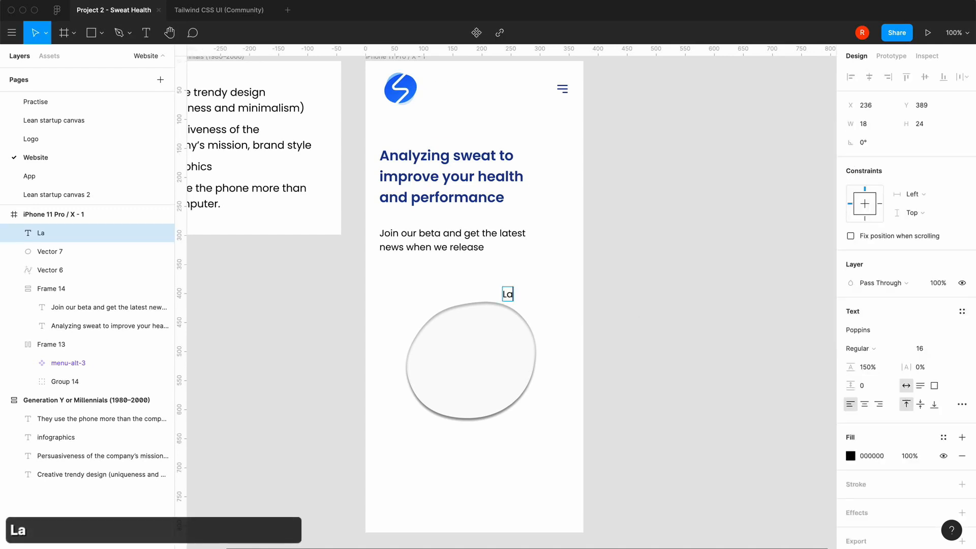
{"action": "type", "text": "ctose"}
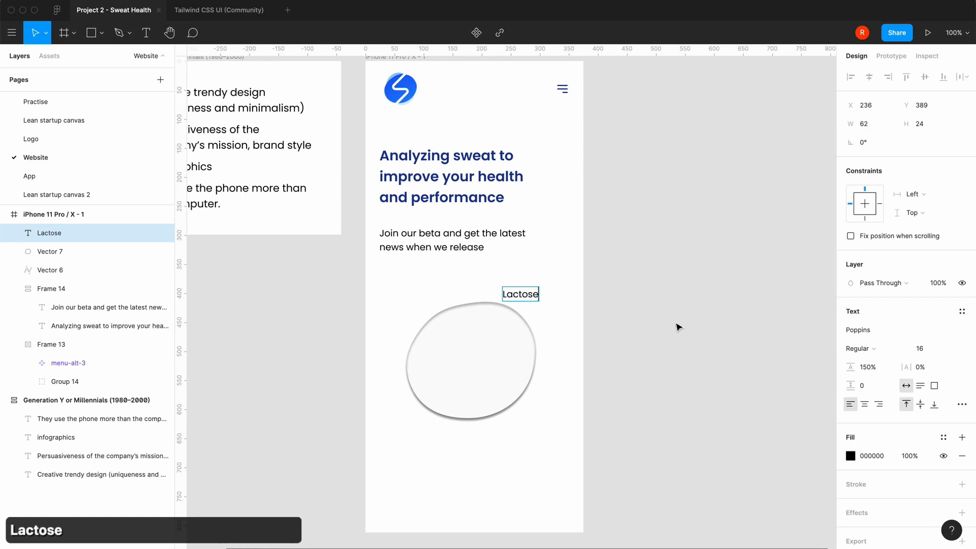
{"action": "key", "text": "Escape"}
{"action": "left_click_drag", "start_coordinate": [529, 298], "coordinate": [529, 349]}
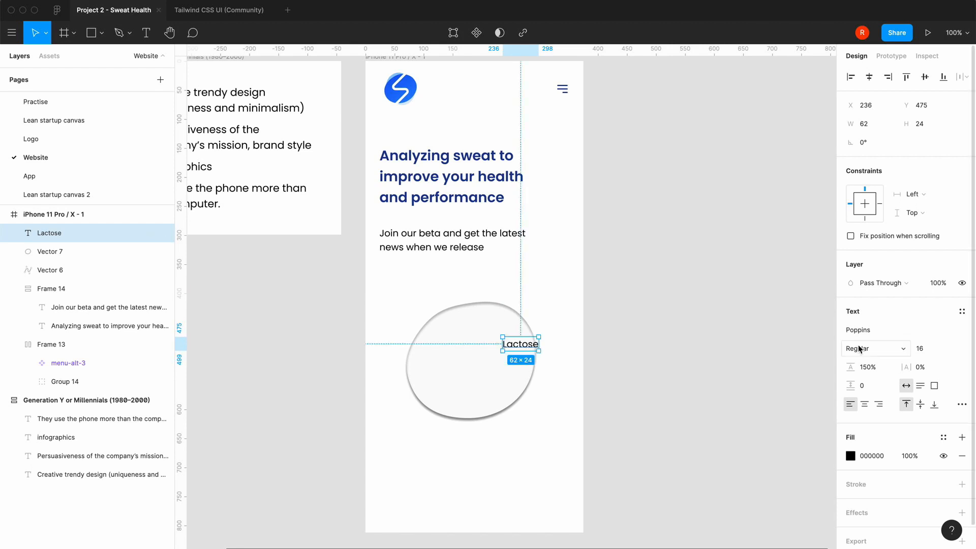
Set the font size of the Lactose text to 18
{"action": "left_click", "coordinate": [952, 349]}
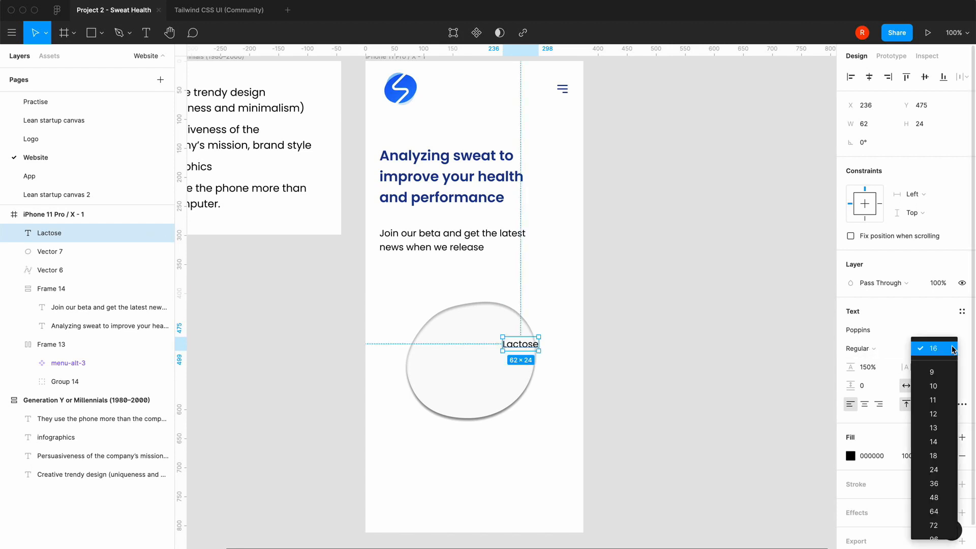
{"action": "left_click", "coordinate": [941, 455]}
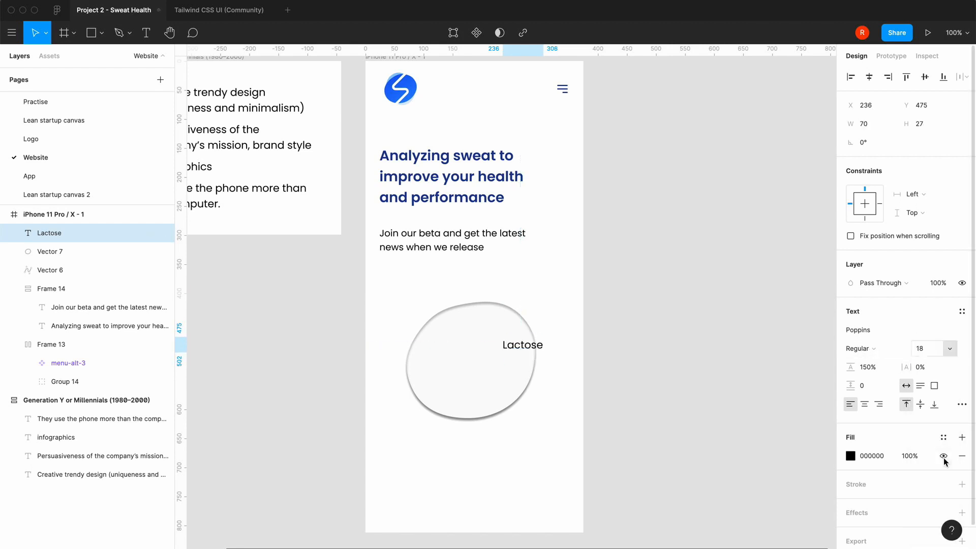
{"action": "left_click", "coordinate": [603, 350]}
Wrap the Lactose text in an auto layout frame and fill it with the base/white colour style
{"action": "left_click", "coordinate": [536, 349]}
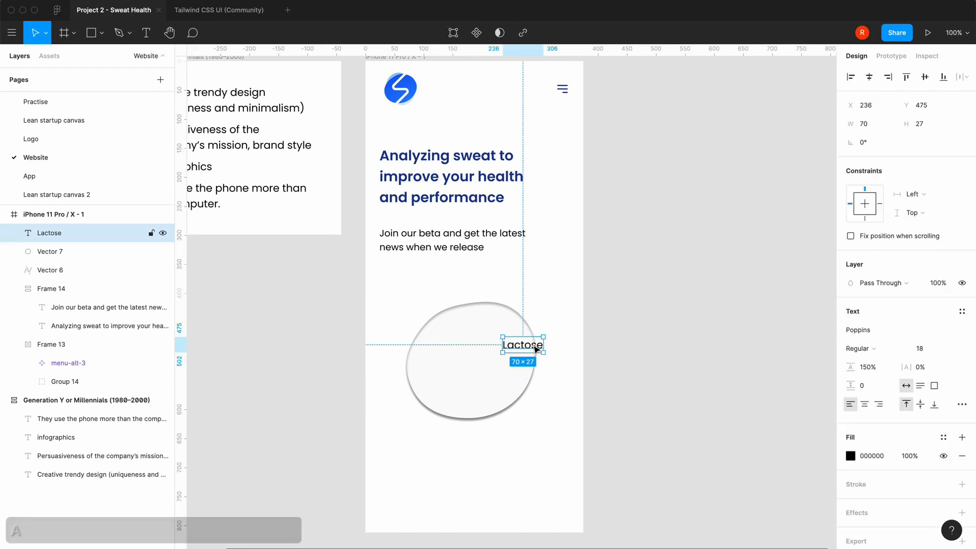
{"action": "key", "text": "shift+a"}
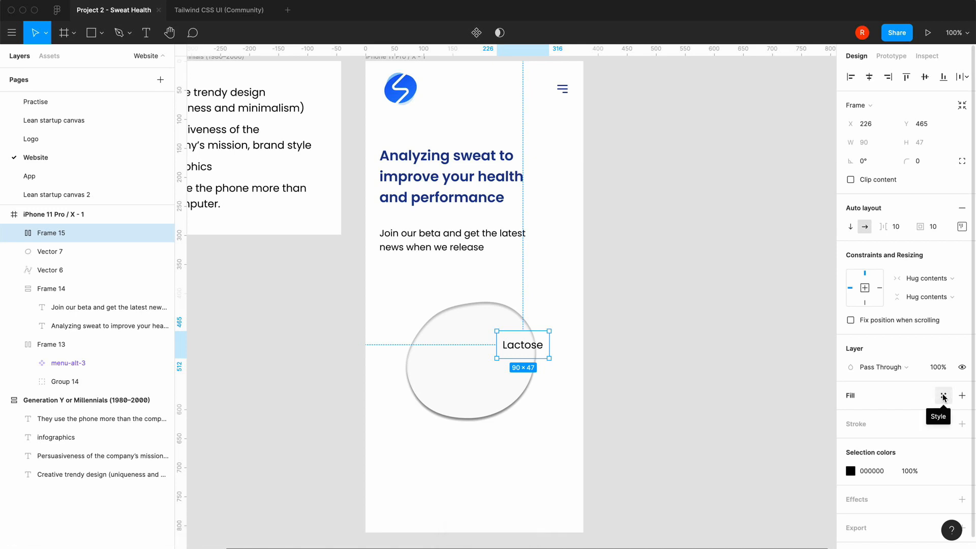
{"action": "left_click", "coordinate": [944, 396]}
{"action": "type", "text": "whit"}
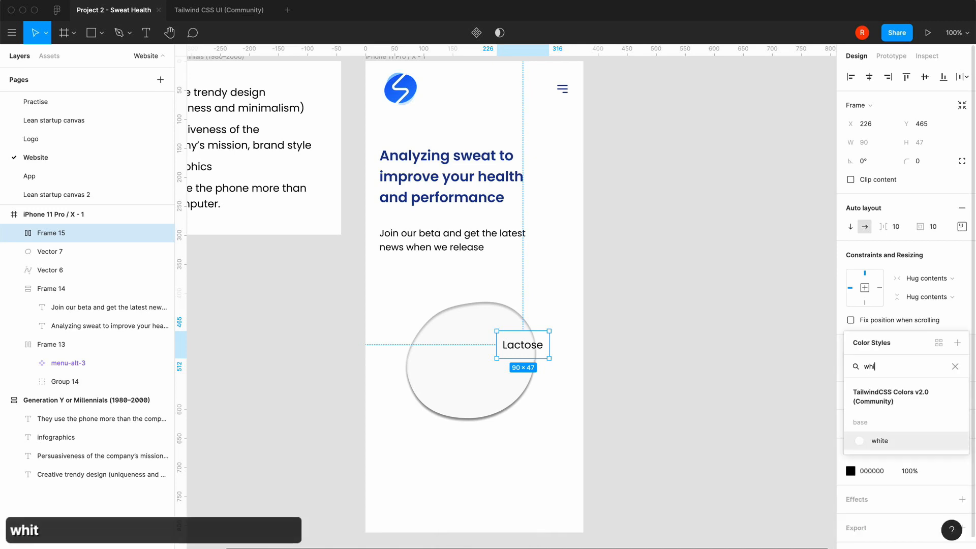
{"action": "type", "text": "e"}
{"action": "left_click", "coordinate": [860, 441]}
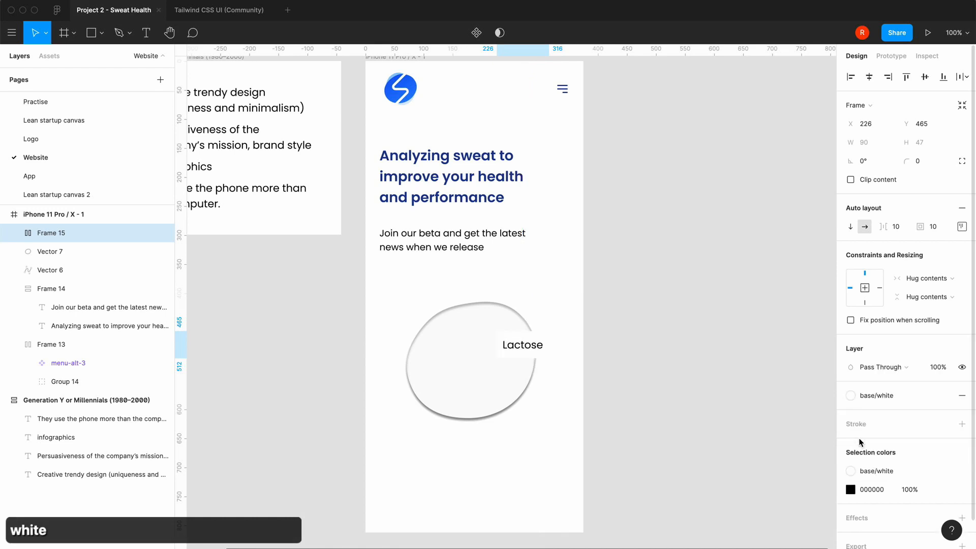
Set the line height of the Lactose text to 24px and deselect it
{"action": "left_click", "coordinate": [921, 167]}
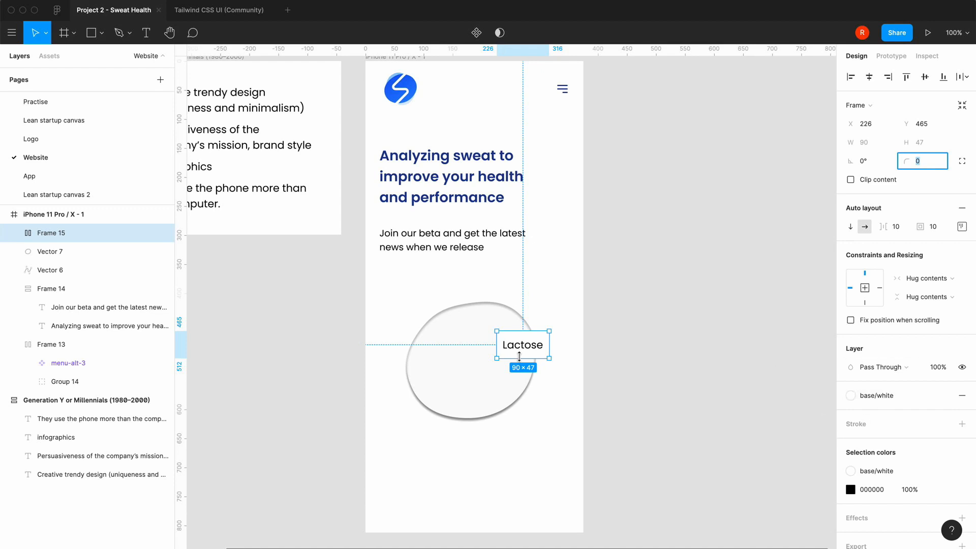
{"action": "left_click", "coordinate": [529, 348]}
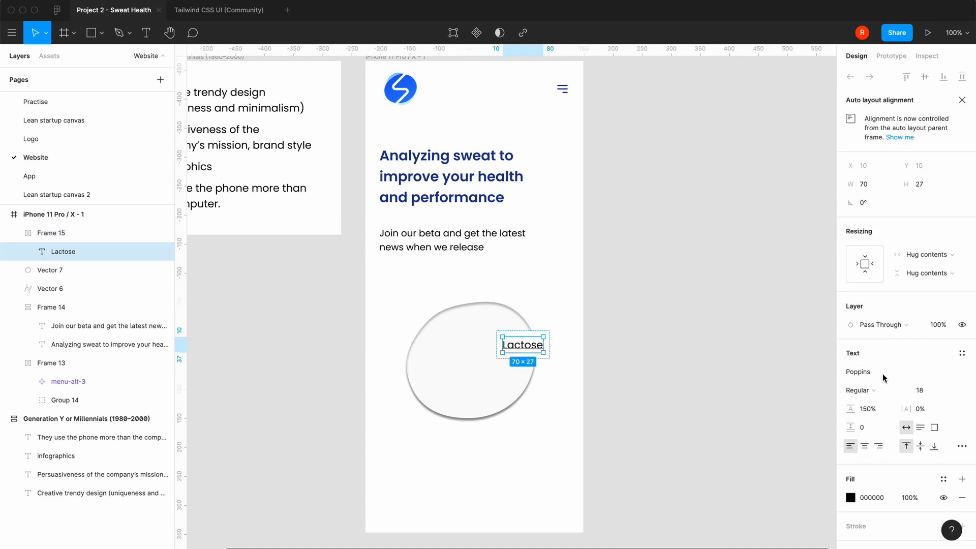
{"action": "left_click", "coordinate": [876, 414]}
{"action": "type", "text": "24"}
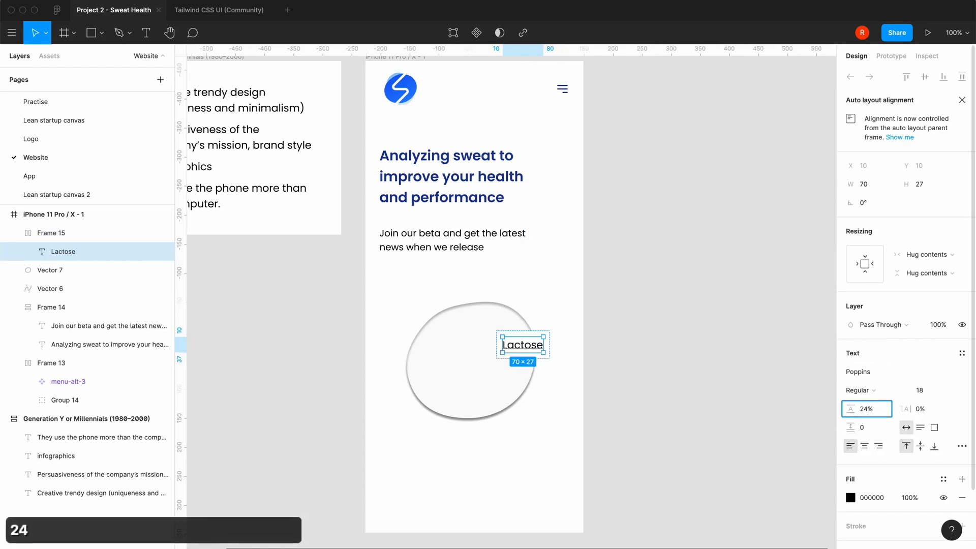
{"action": "key", "text": "Right"}
{"action": "key", "text": "BackSpace"}
{"action": "type", "text": "px"}
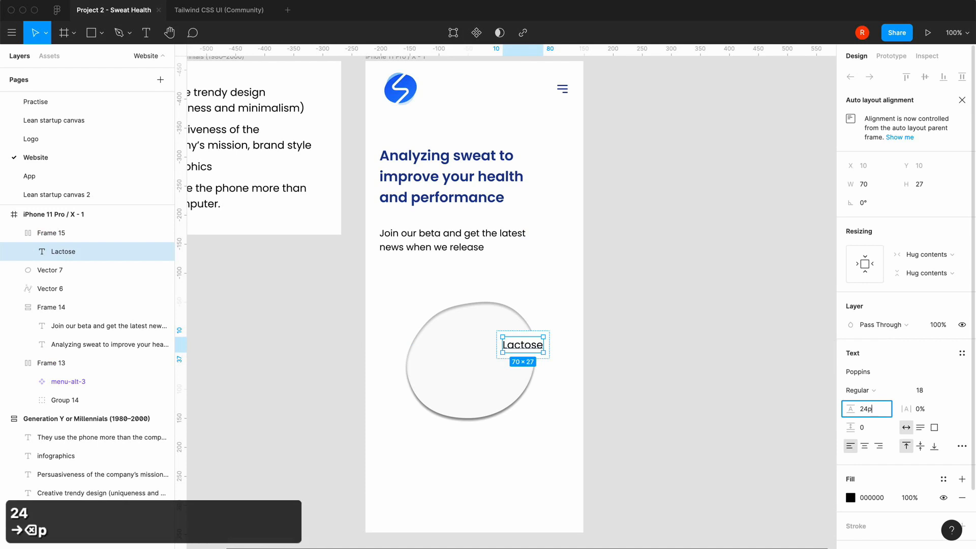
{"action": "key", "text": "Return"}
{"action": "left_click", "coordinate": [684, 369]}
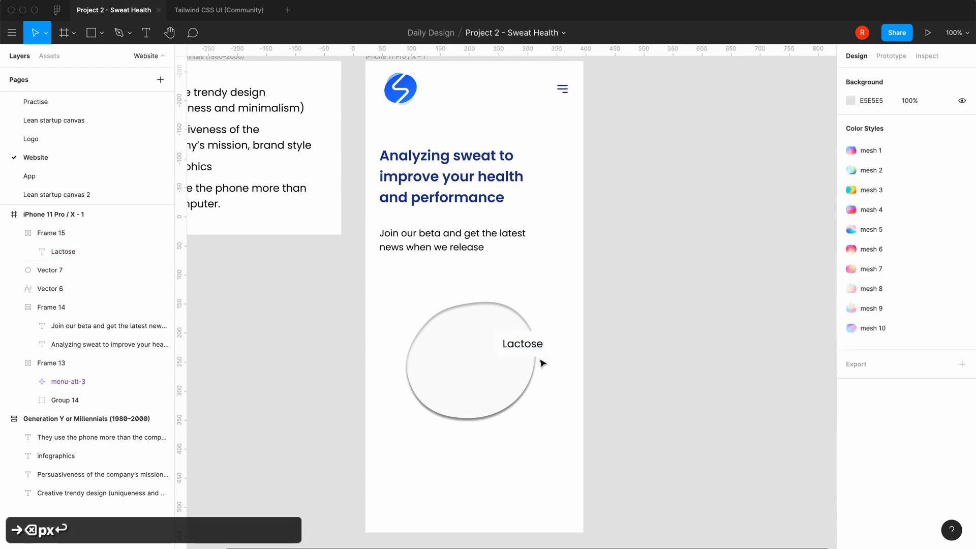
Round the corners of the frame around the Lactose text with a radius of 22
{"action": "left_click", "coordinate": [539, 353]}
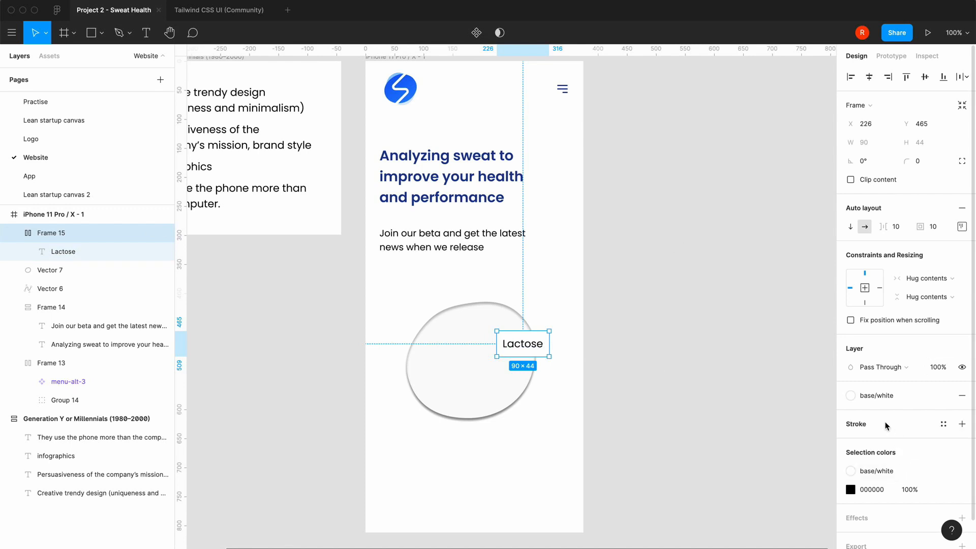
{"action": "left_click", "coordinate": [921, 164]}
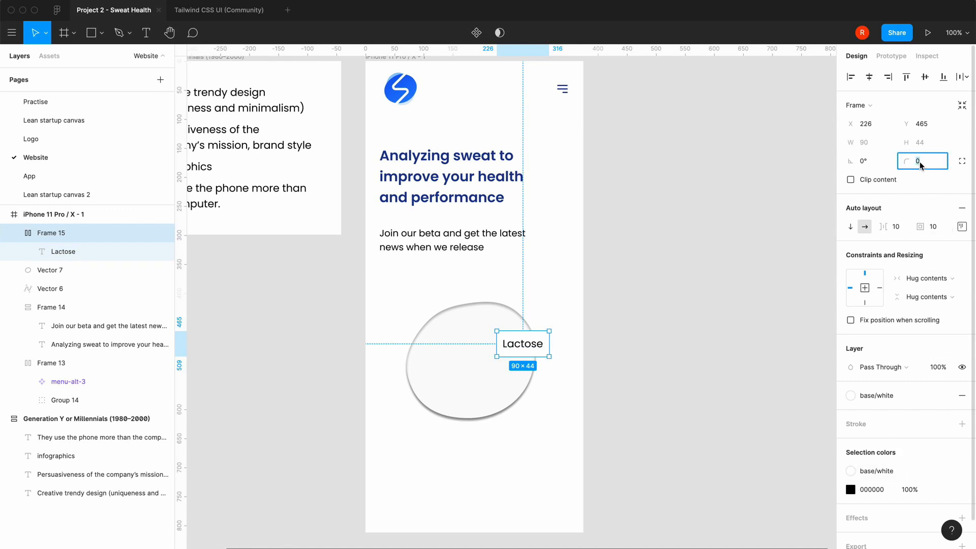
{"action": "type", "text": "22"}
{"action": "key", "text": "Return"}
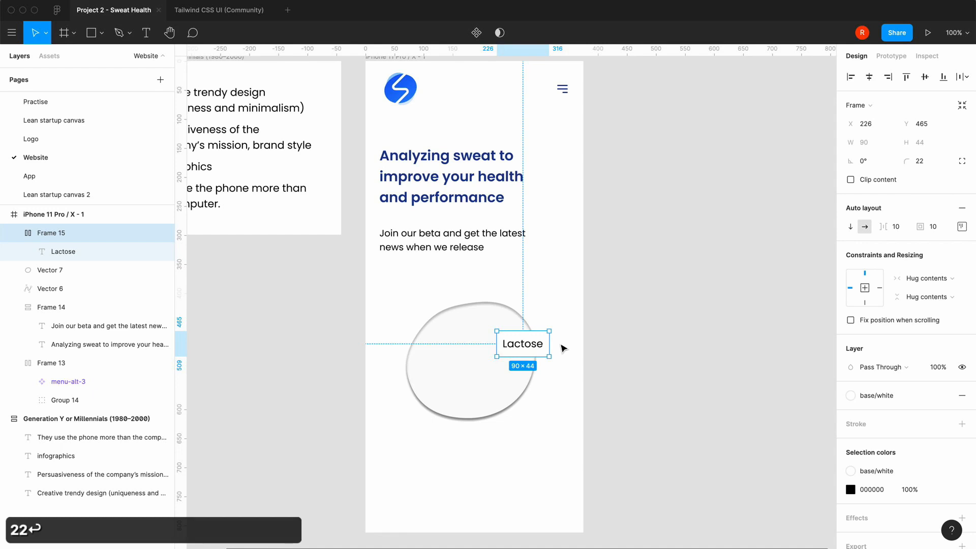
{"action": "left_click", "coordinate": [563, 349]}
Nudge the Lactose frame up and right to about X 237, Y 454, and set its padding to 8 vertically and 16 horizontally
{"action": "left_click", "coordinate": [529, 351]}
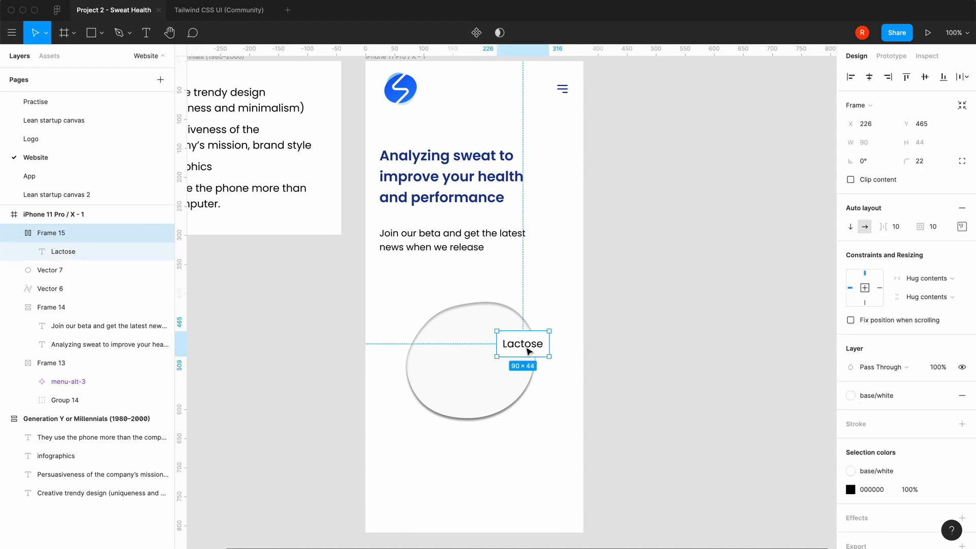
{"action": "left_click_drag", "start_coordinate": [529, 351], "coordinate": [535, 345]}
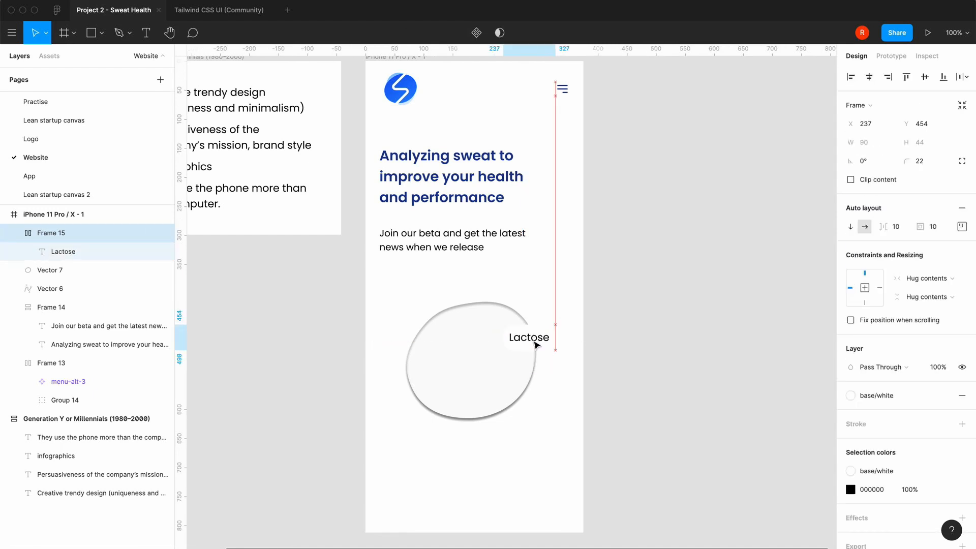
{"action": "left_click", "coordinate": [962, 227]}
{"action": "left_click", "coordinate": [925, 252]}
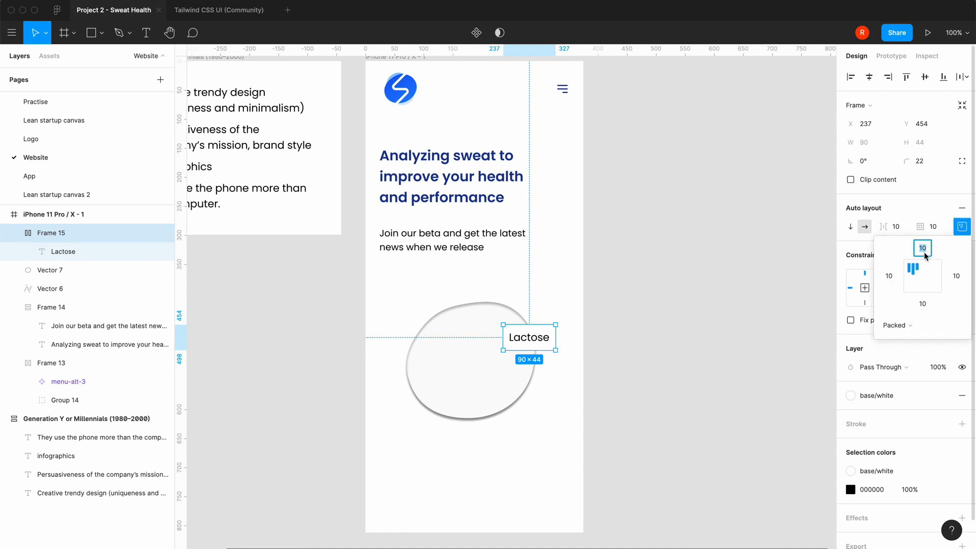
{"action": "type", "text": "8"}
{"action": "key", "text": "Tab"}
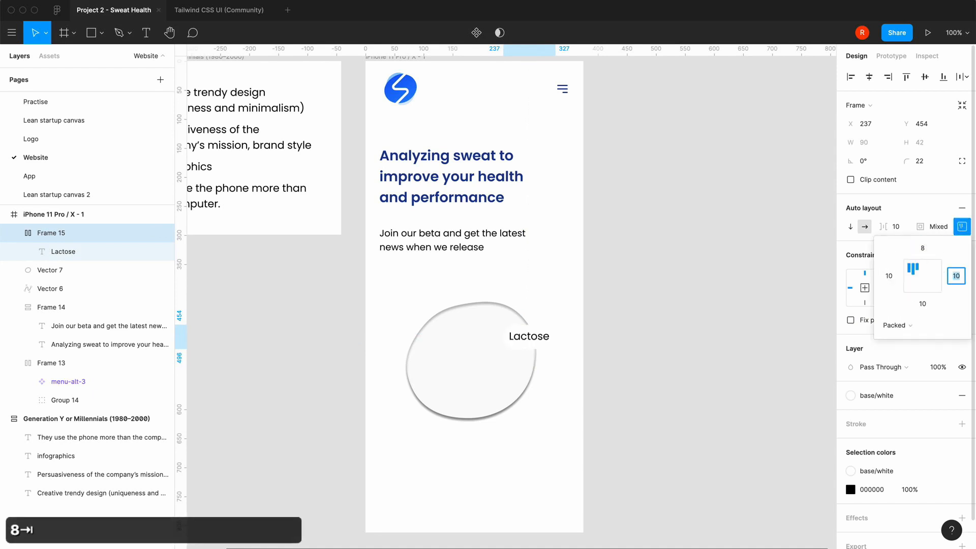
{"action": "type", "text": "16"}
{"action": "key", "text": "Tab"}
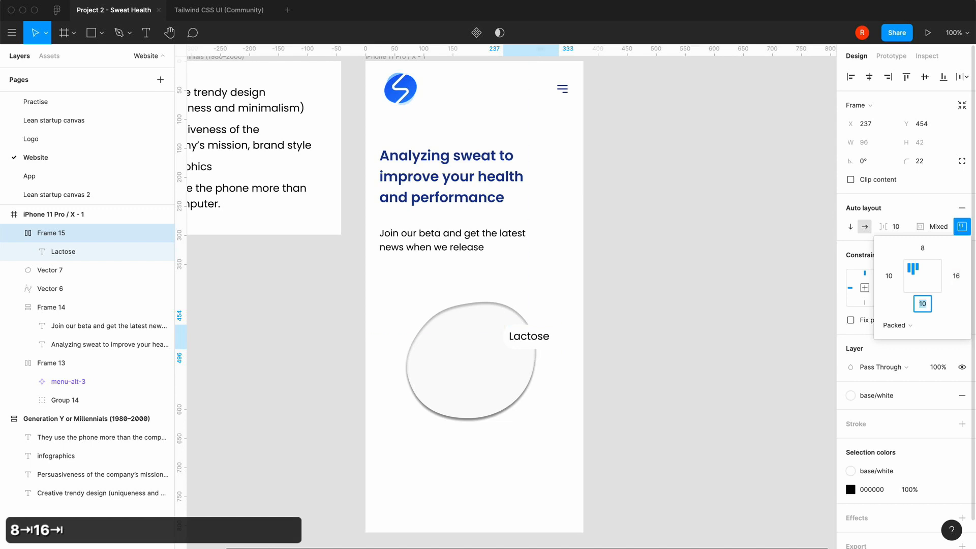
{"action": "type", "text": "8"}
{"action": "key", "text": "Tab"}
{"action": "type", "text": "16"}
{"action": "key", "text": "Return"}
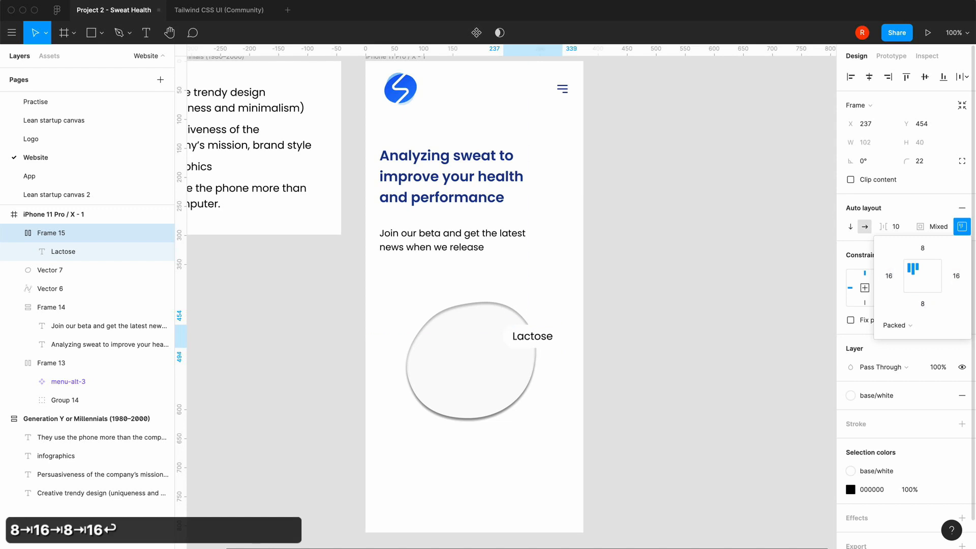
{"action": "left_click", "coordinate": [623, 338]}
Add a drop shadow effect to the Lactose frame and open its settings clear of the properties
{"action": "left_click", "coordinate": [557, 346]}
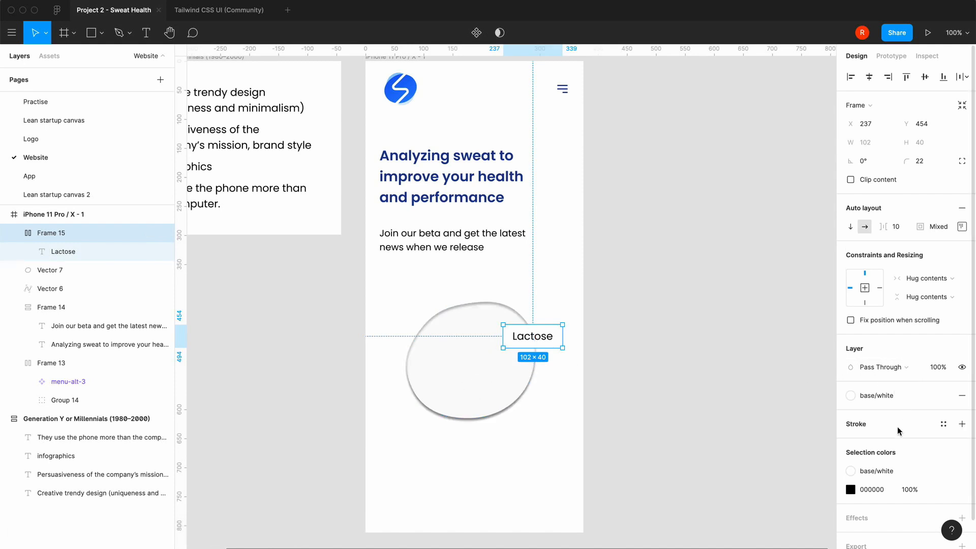
{"action": "scroll", "coordinate": [898, 431], "scroll_direction": "down", "scroll_amount": 2}
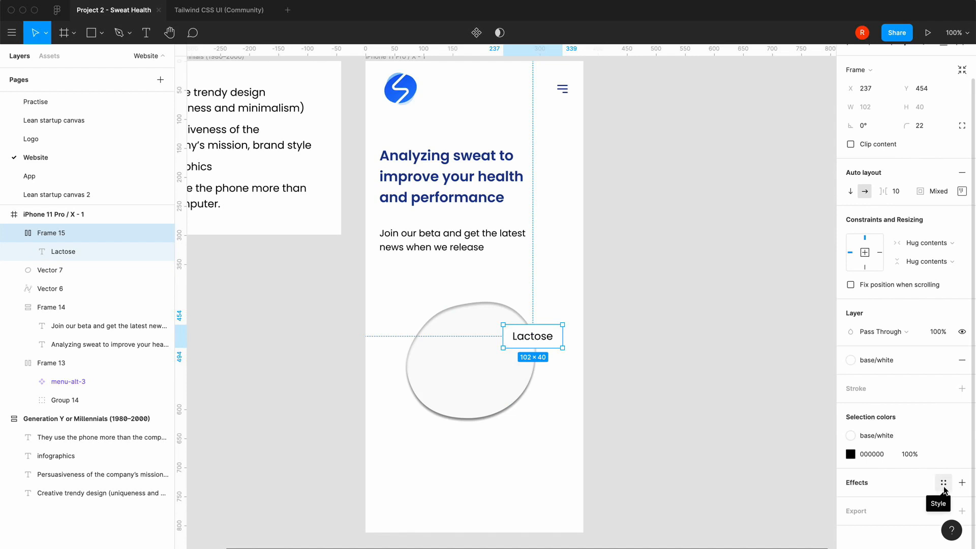
{"action": "left_click", "coordinate": [962, 482]}
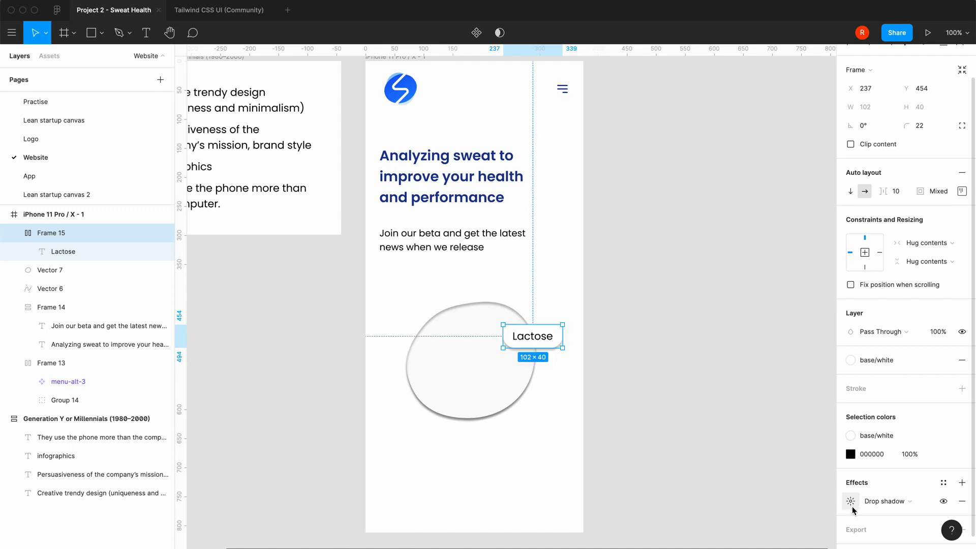
{"action": "left_click", "coordinate": [852, 507]}
{"action": "left_click_drag", "start_coordinate": [764, 477], "coordinate": [742, 334]}
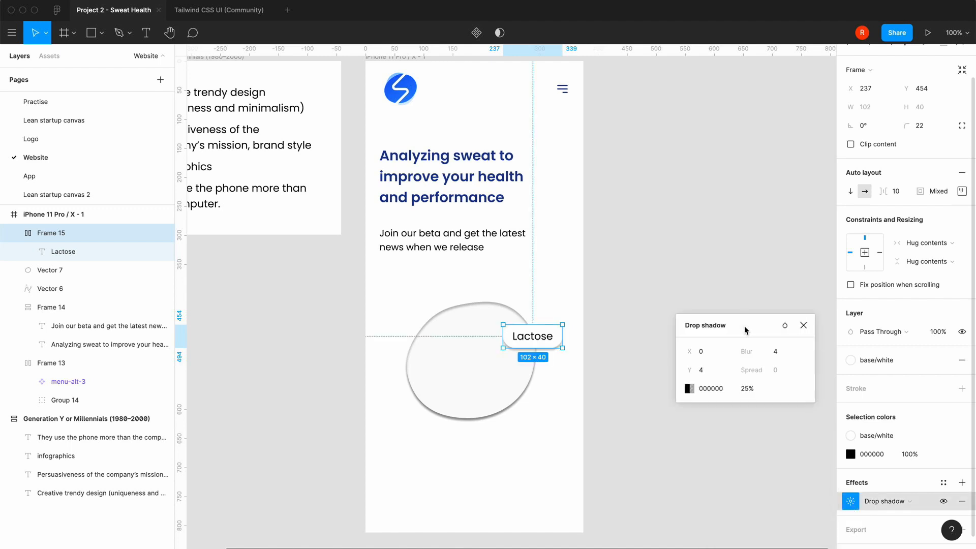
Set the Lactose frame's drop shadow to an X offset of 15, a Y offset of 20 and a blur of 60
{"action": "left_click", "coordinate": [714, 374]}
{"action": "left_click", "coordinate": [707, 356]}
{"action": "type", "text": "15"}
{"action": "key", "text": "Tab"}
{"action": "type", "text": "20"}
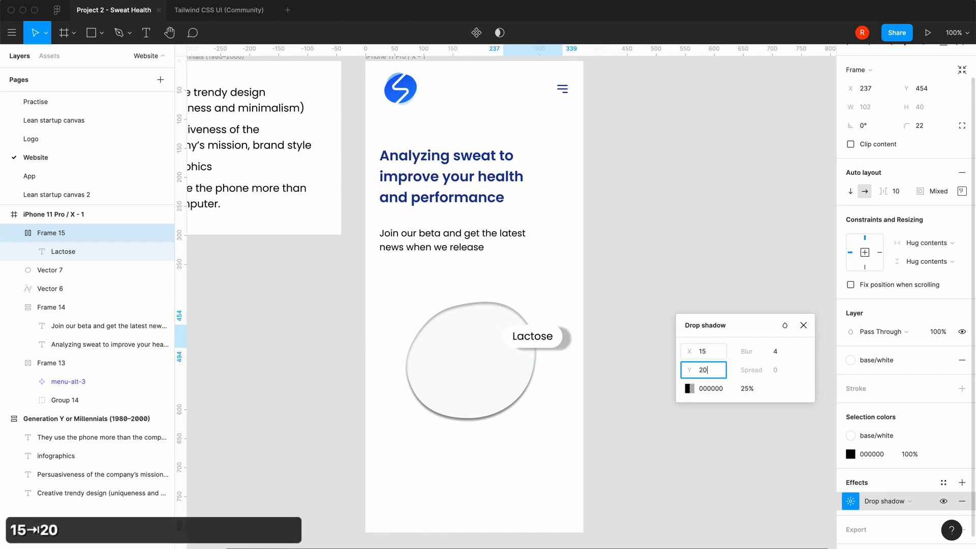
{"action": "key", "text": "Tab"}
{"action": "type", "text": "60"}
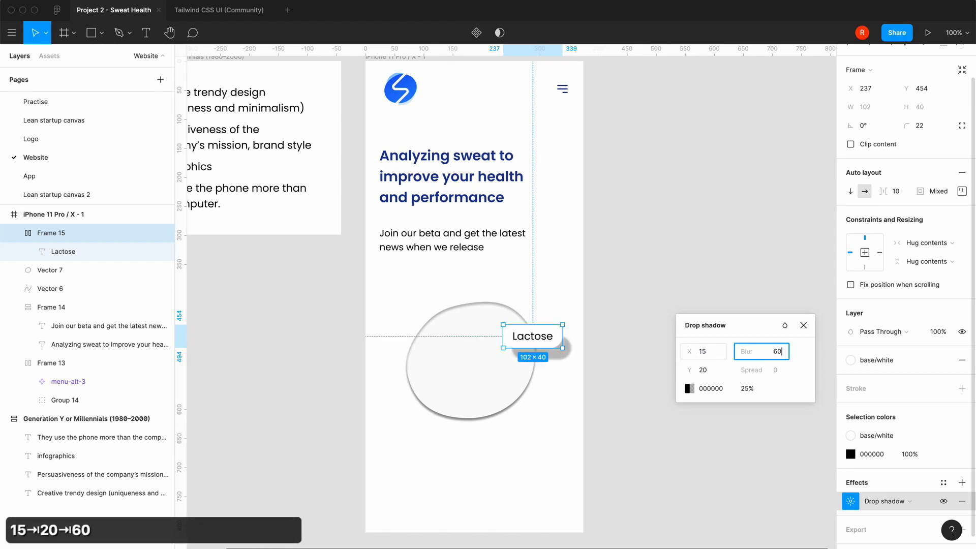
{"action": "key", "text": "Return"}
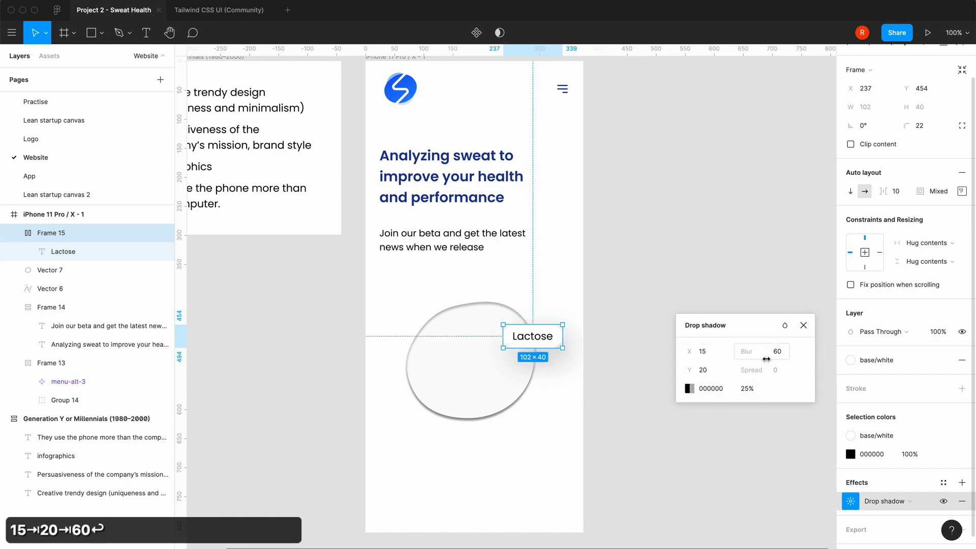
Set the Lactose frame's drop shadow to a blur of 30, a Y offset of 10 and an X offset of 6
{"action": "left_click", "coordinate": [779, 355]}
{"action": "type", "text": "30"}
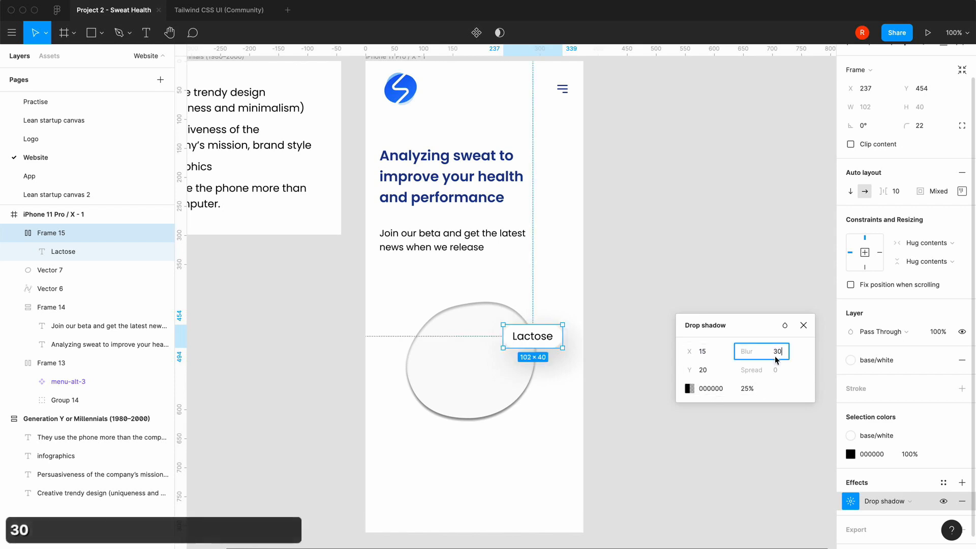
{"action": "left_click", "coordinate": [703, 373]}
{"action": "type", "text": "10"}
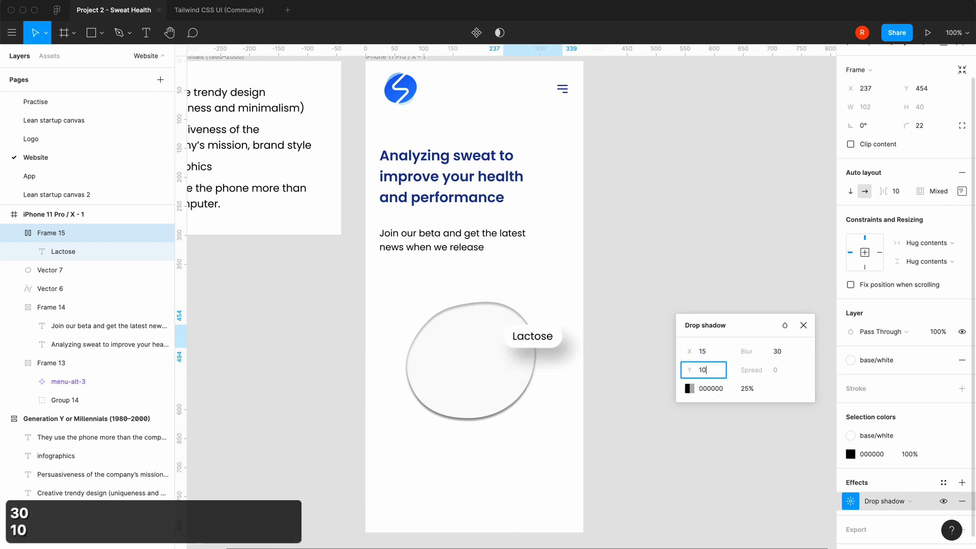
{"action": "left_click", "coordinate": [704, 353]}
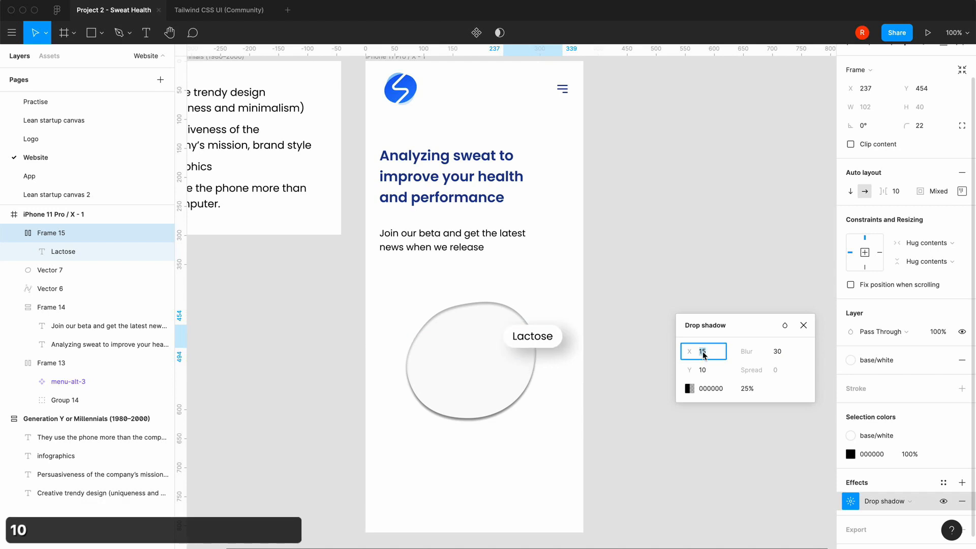
{"action": "type", "text": "6"}
{"action": "key", "text": "Return"}
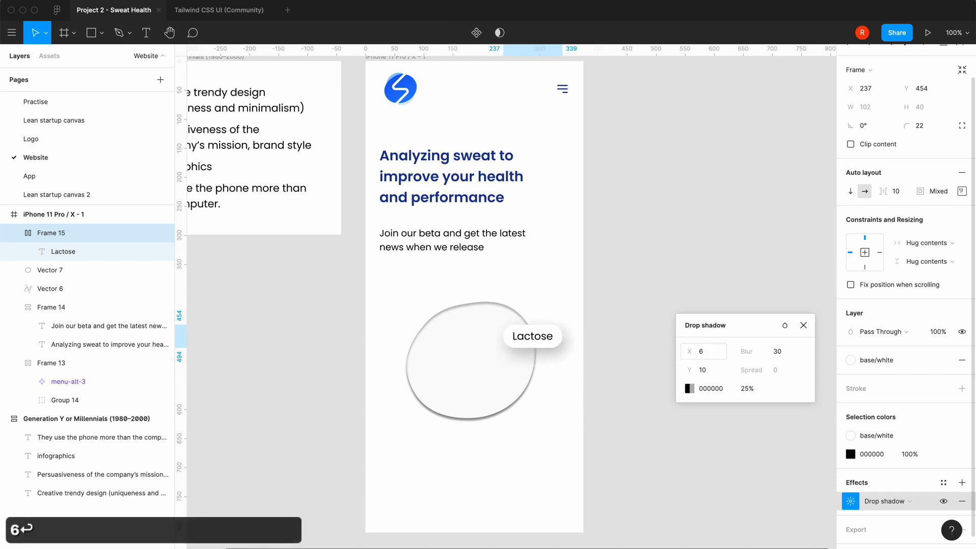
Set the Lactose drop shadow's opacity to 15%, close its settings and view the pill unselected
{"action": "left_click", "coordinate": [745, 389]}
{"action": "type", "text": "15"}
{"action": "key", "text": "Return"}
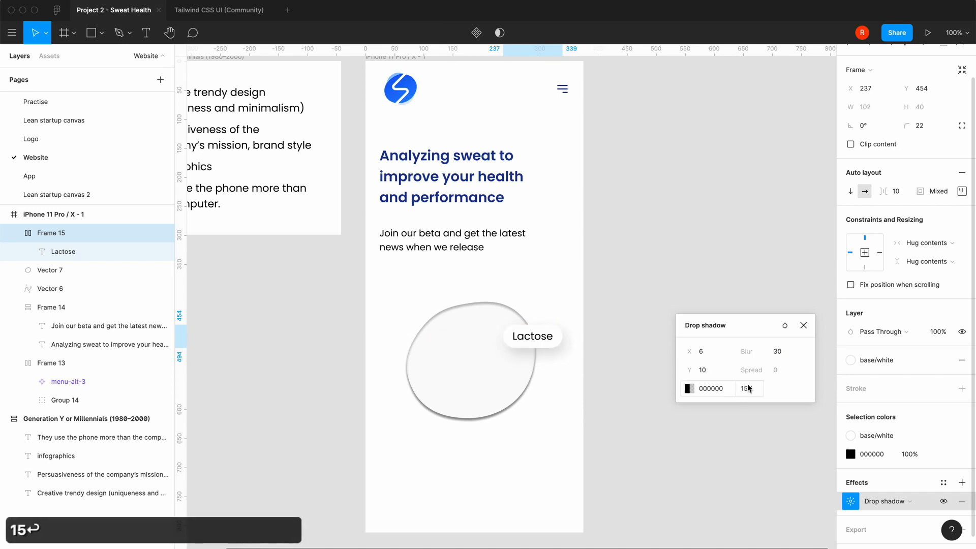
{"action": "left_click", "coordinate": [804, 325]}
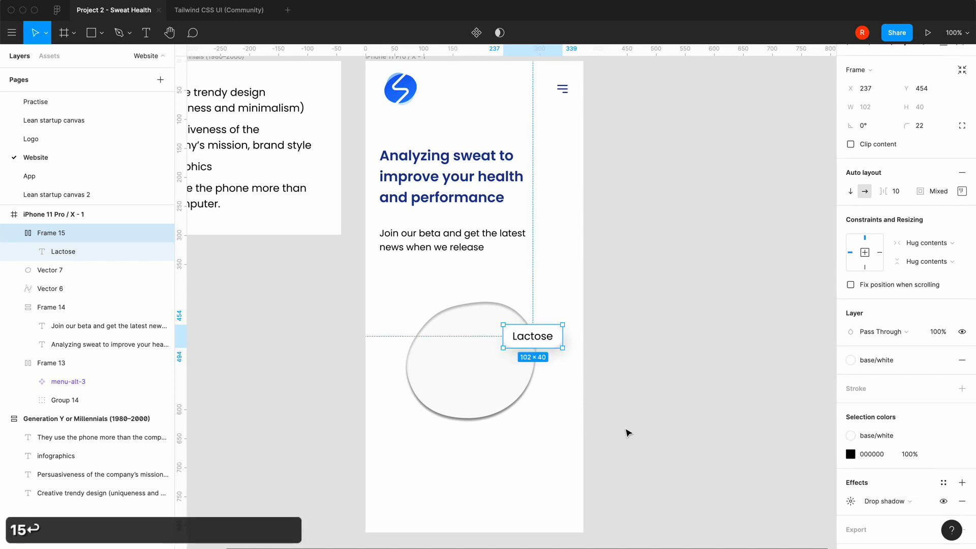
{"action": "left_click", "coordinate": [629, 433]}
{"action": "left_click", "coordinate": [553, 343]}
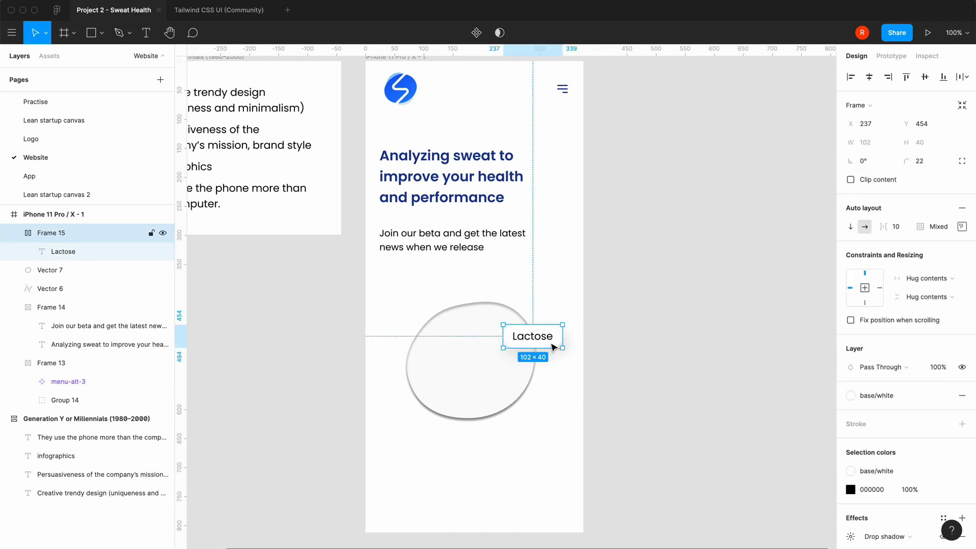
{"action": "left_click", "coordinate": [549, 413]}
{"action": "left_click", "coordinate": [554, 345]}
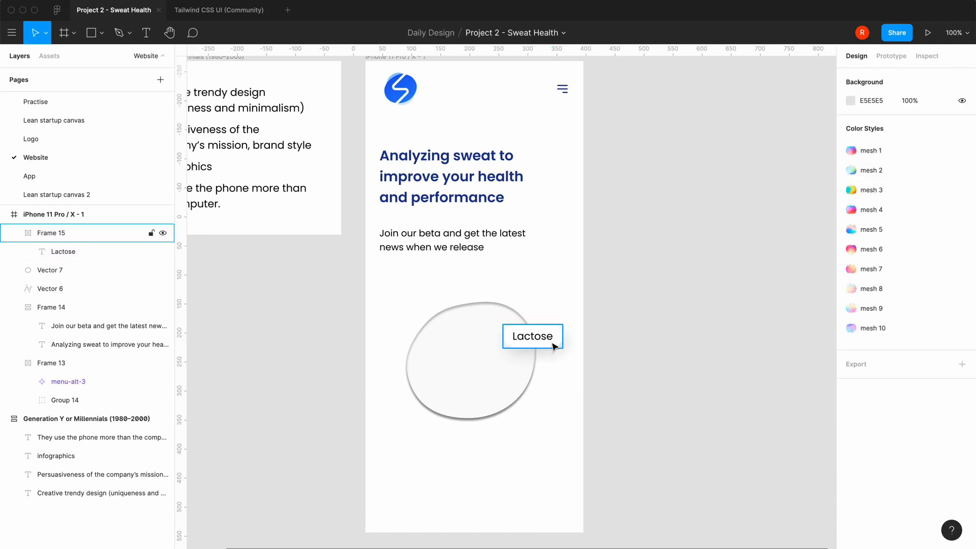
{"action": "left_click", "coordinate": [636, 344]}
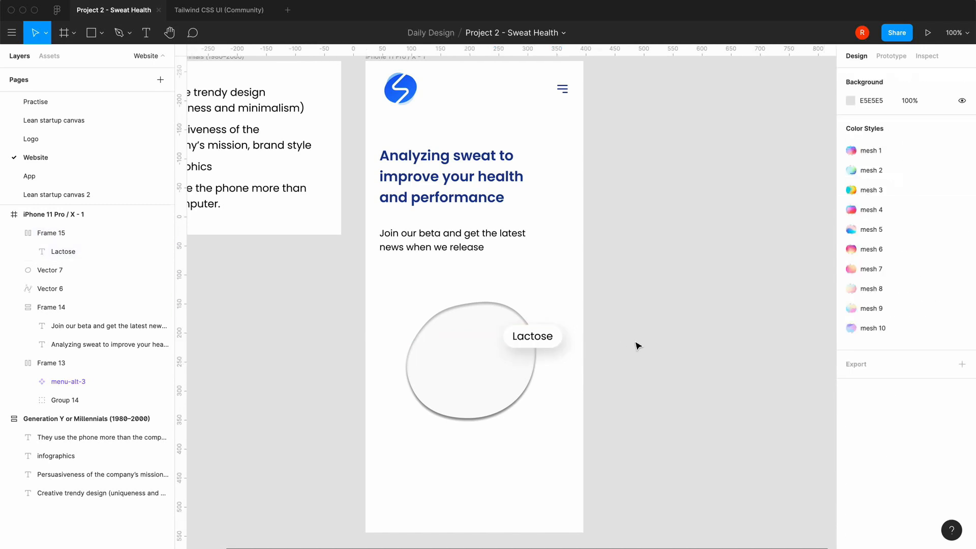
Copy the outline check icon from the Tailwind CSS UI file and paste it into the Lactose frame in Project 2 - Sweat Health
{"action": "mouse_move", "coordinate": [385, 532]}
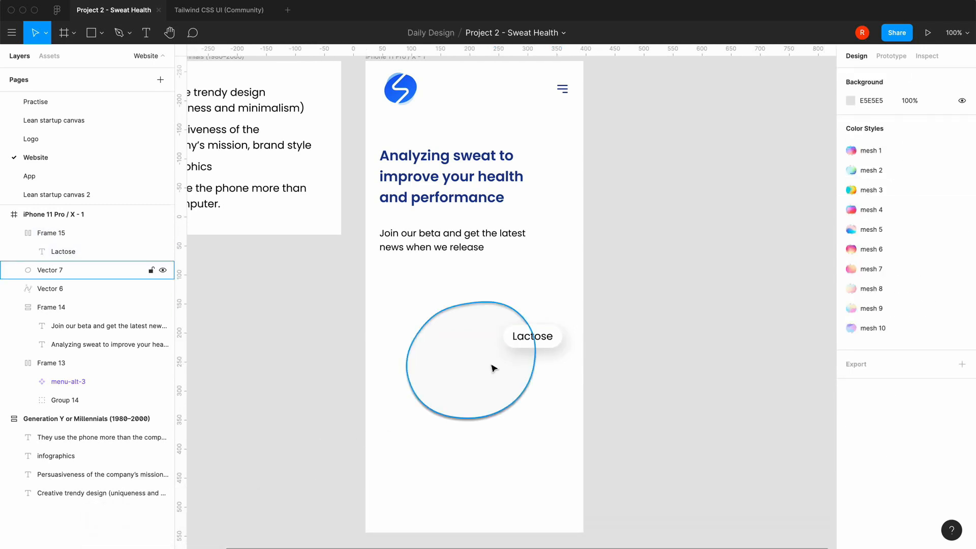
{"action": "left_click", "coordinate": [532, 344]}
{"action": "left_click", "coordinate": [233, 10]}
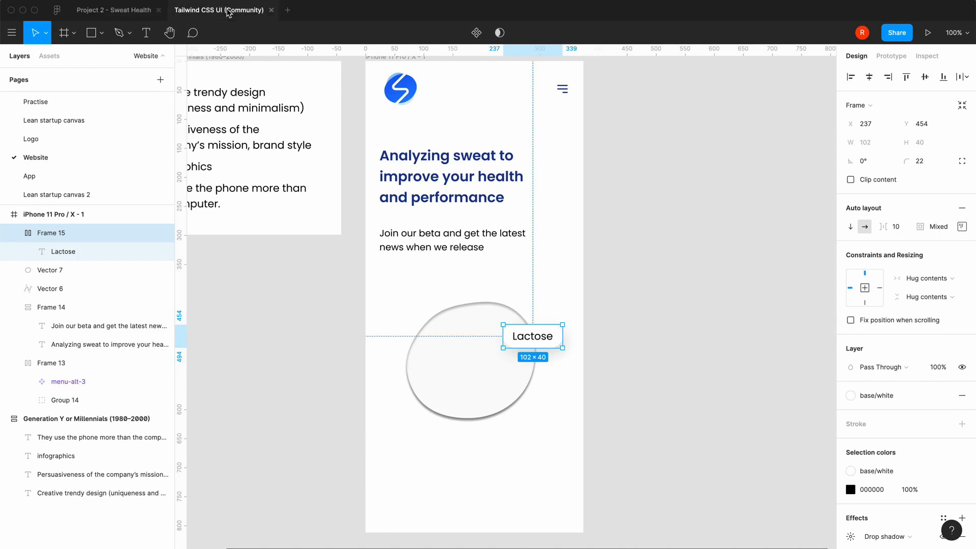
{"action": "scroll", "coordinate": [401, 207], "scroll_direction": "up", "scroll_amount": 1}
{"action": "scroll", "coordinate": [396, 206], "scroll_direction": "up", "scroll_amount": 5}
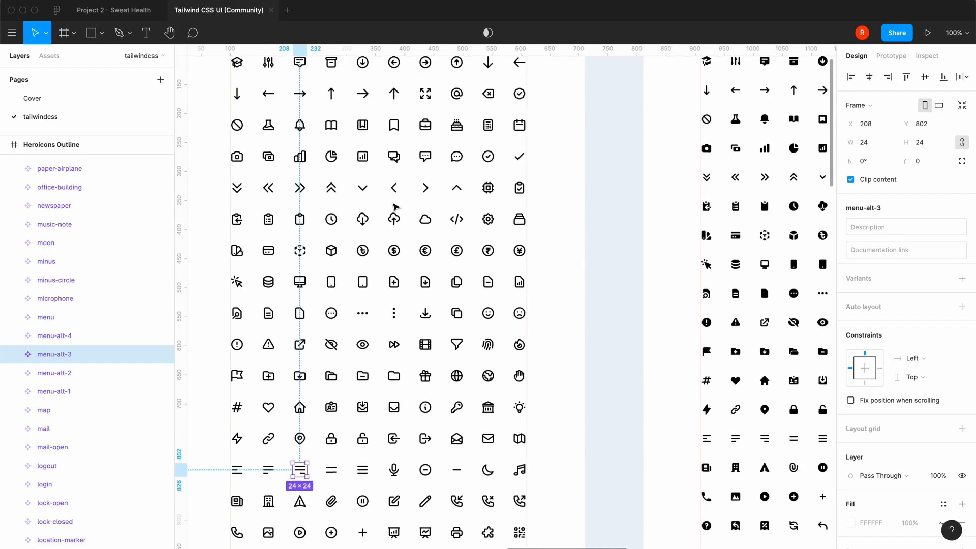
{"action": "left_click", "coordinate": [524, 163]}
{"action": "key", "text": "super+c"}
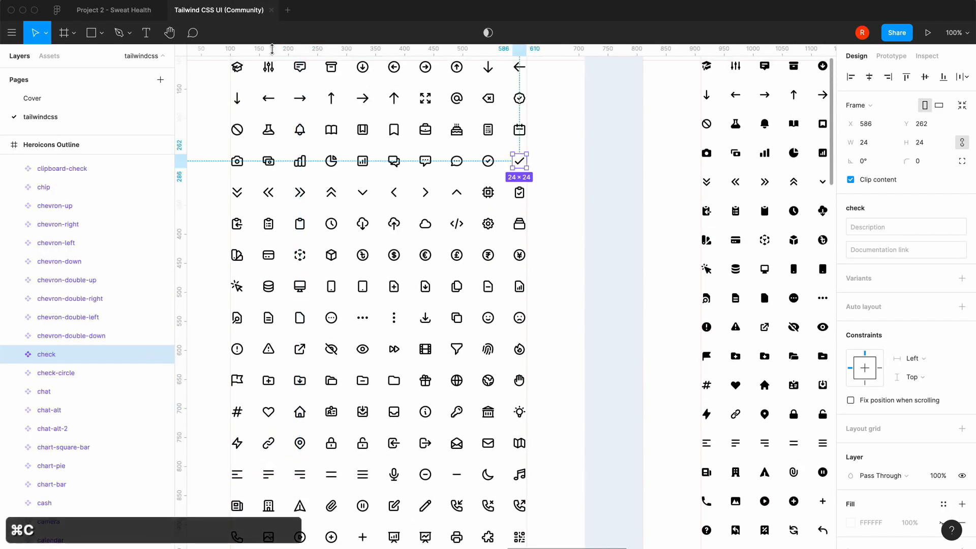
{"action": "left_click", "coordinate": [121, 10]}
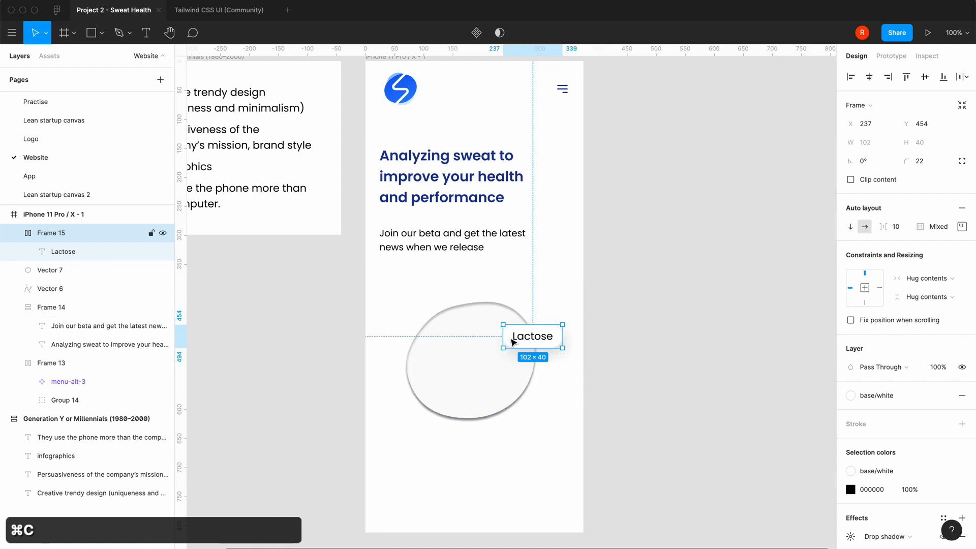
{"action": "left_click", "coordinate": [100, 256]}
{"action": "key", "text": "super+v"}
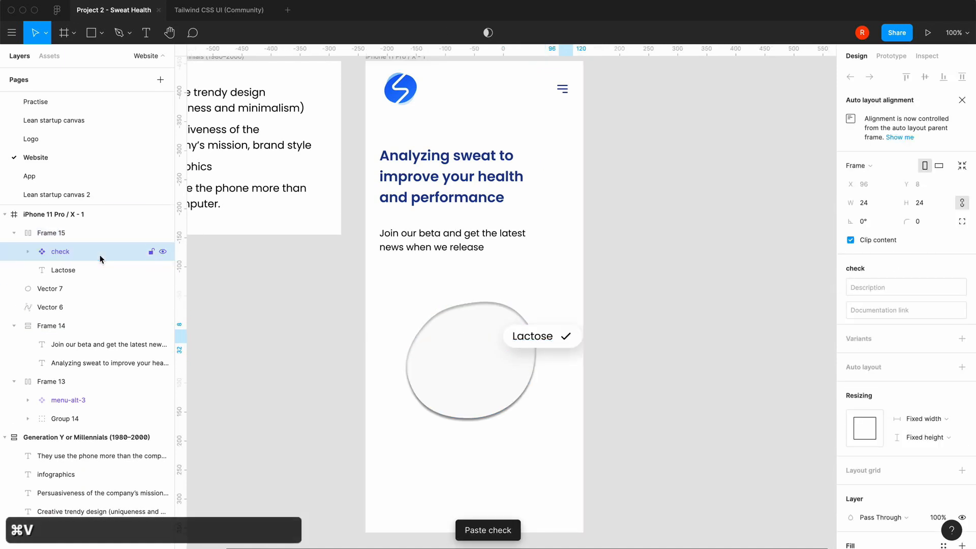
Reorder the check icon so it sits before the Lactose text, and shift the pill slightly up and left on the blob
{"action": "left_click", "coordinate": [32, 251]}
{"action": "left_click_drag", "start_coordinate": [59, 255], "coordinate": [60, 297]}
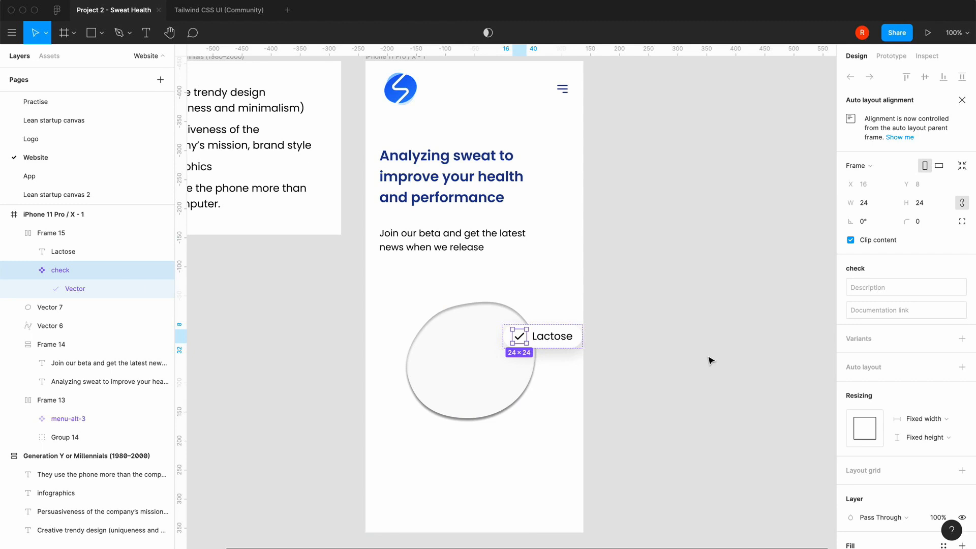
{"action": "left_click", "coordinate": [710, 360]}
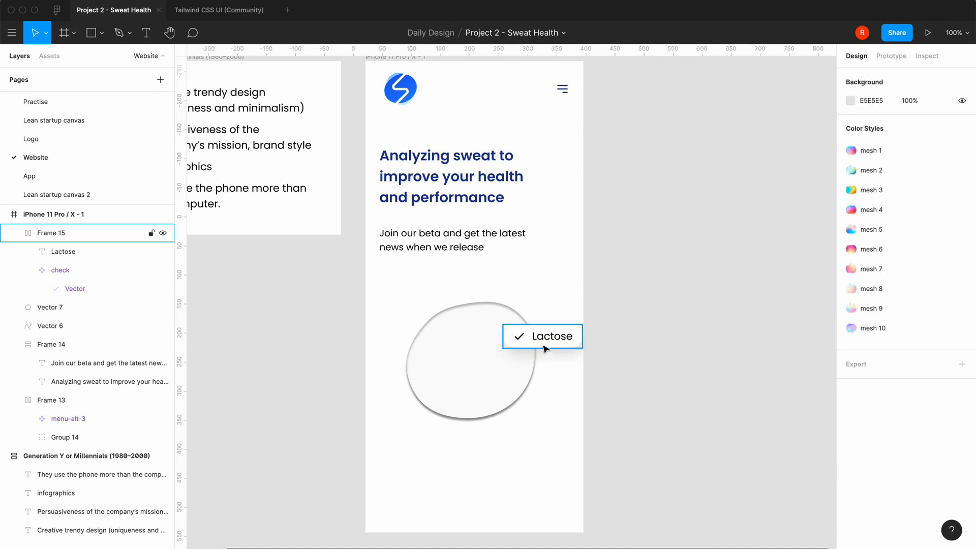
{"action": "left_click_drag", "start_coordinate": [545, 349], "coordinate": [528, 333]}
Add auto layout to the check icon in the Lactose pill and fill its background with the orange/500 color style
{"action": "left_click", "coordinate": [507, 324]}
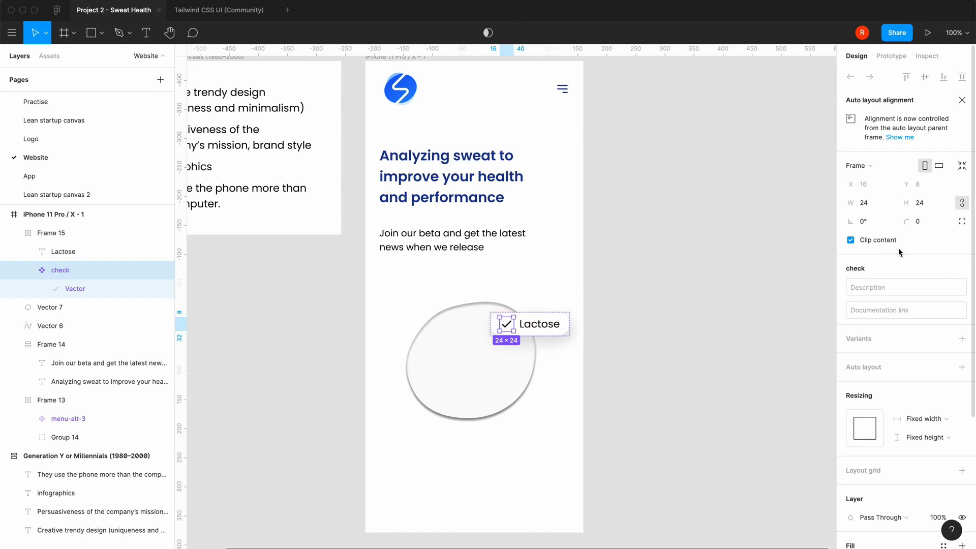
{"action": "key", "text": "shift+a"}
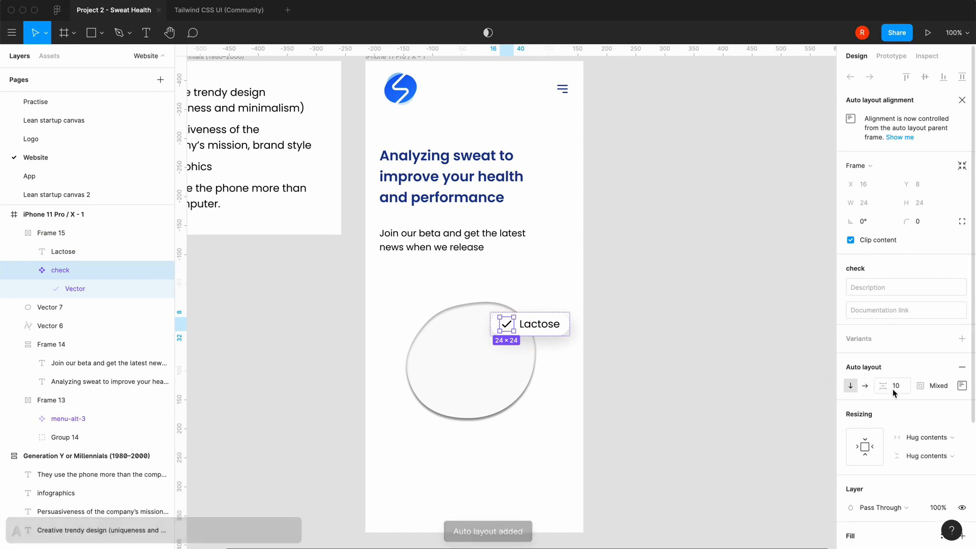
{"action": "scroll", "coordinate": [893, 389], "scroll_direction": "down", "scroll_amount": 3}
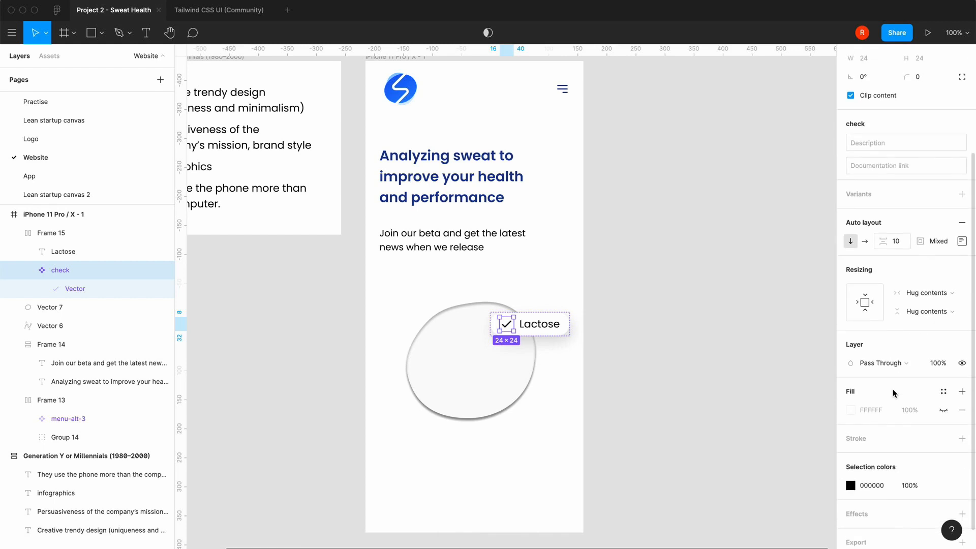
{"action": "left_click", "coordinate": [944, 391]}
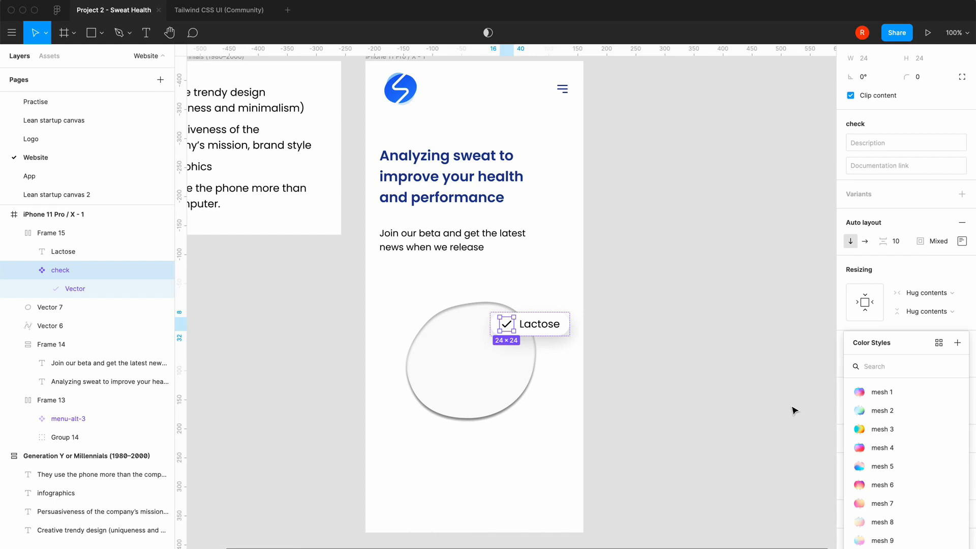
{"action": "type", "text": "org"}
{"action": "key", "text": "BackSpace"}
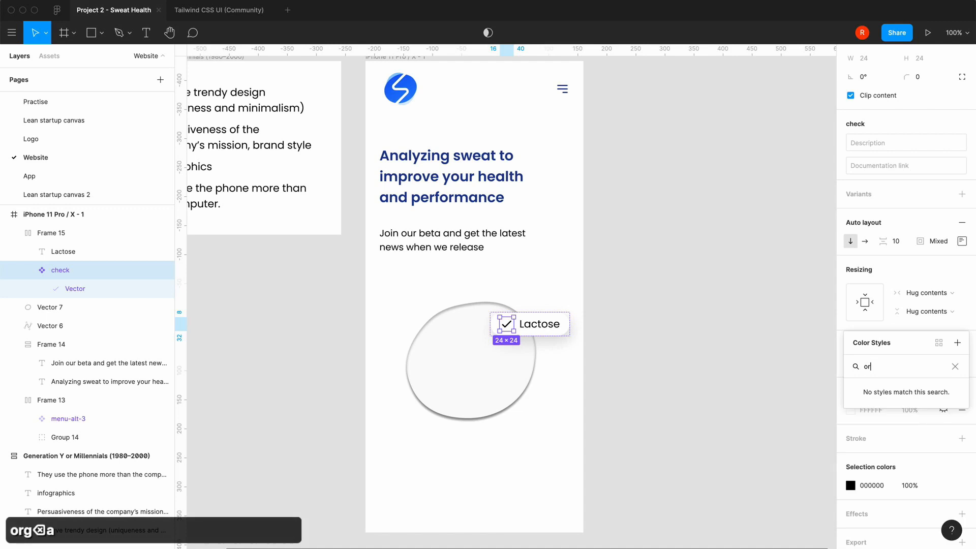
{"action": "type", "text": "a"}
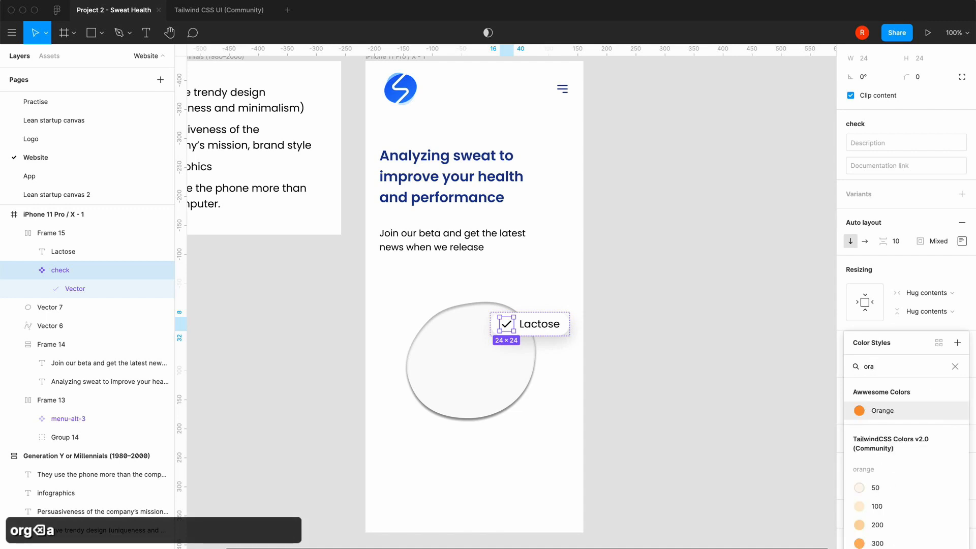
{"action": "scroll", "coordinate": [882, 482], "scroll_direction": "down", "scroll_amount": 3}
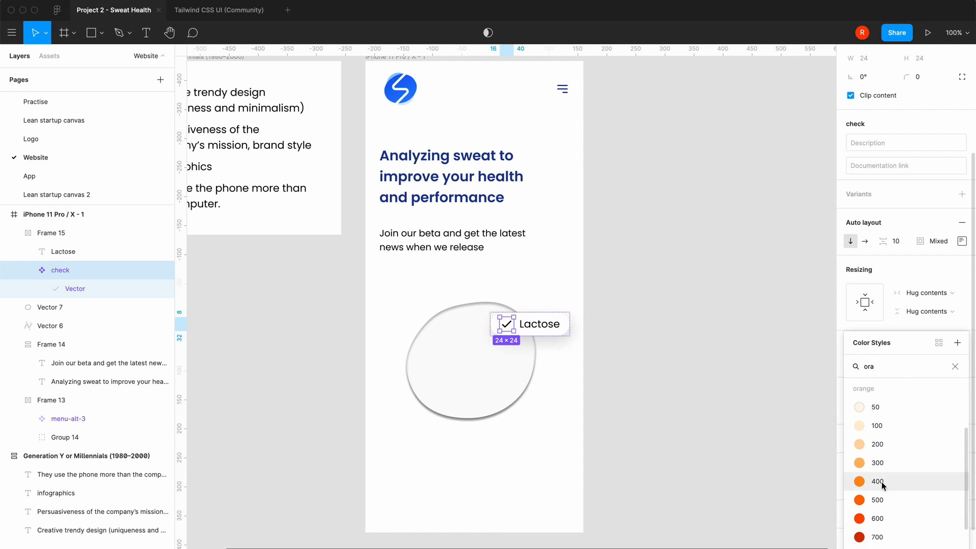
{"action": "left_click", "coordinate": [859, 502]}
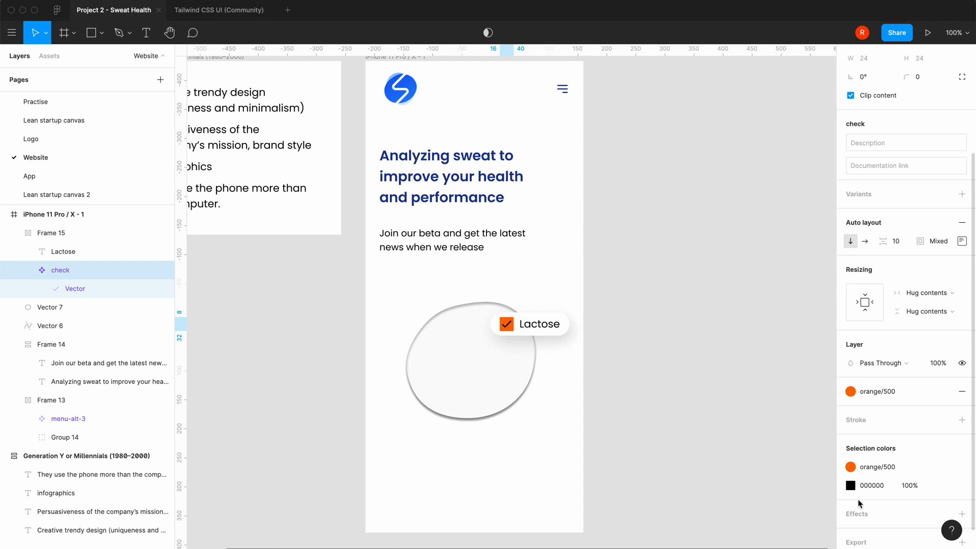
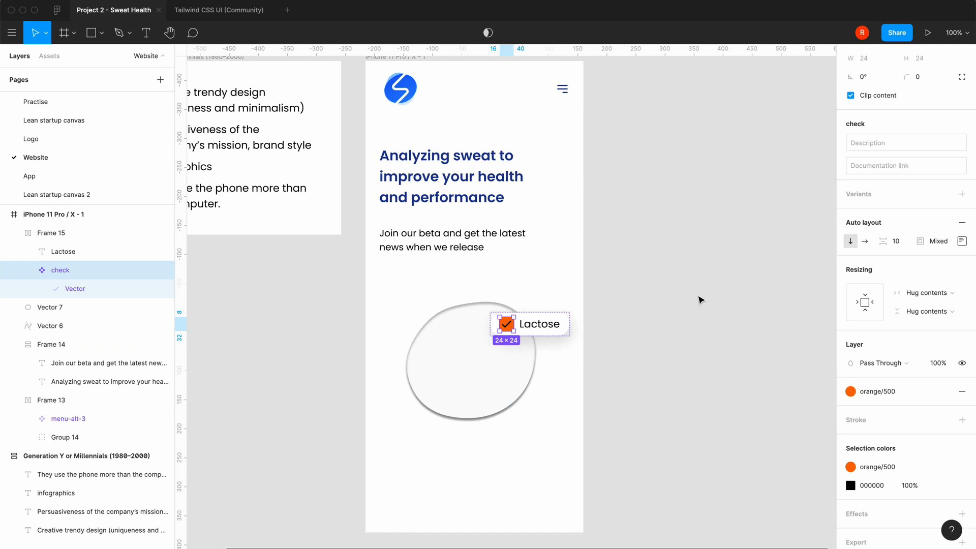
Round the orange check icon in the Lactose pill into a circle with a corner radius of 12
{"action": "type", "text": "12"}
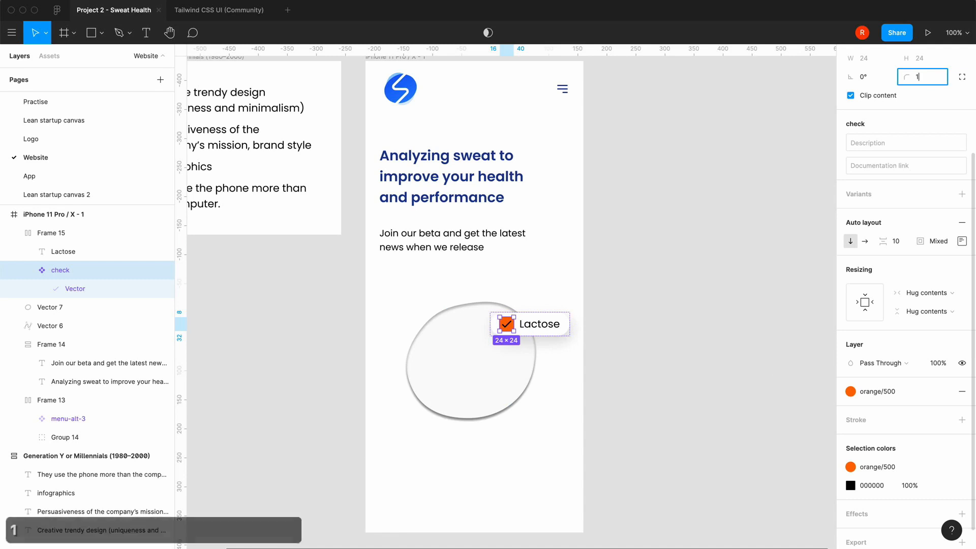
{"action": "key", "text": "Return"}
{"action": "left_click", "coordinate": [688, 346]}
{"action": "key", "text": "equal"}
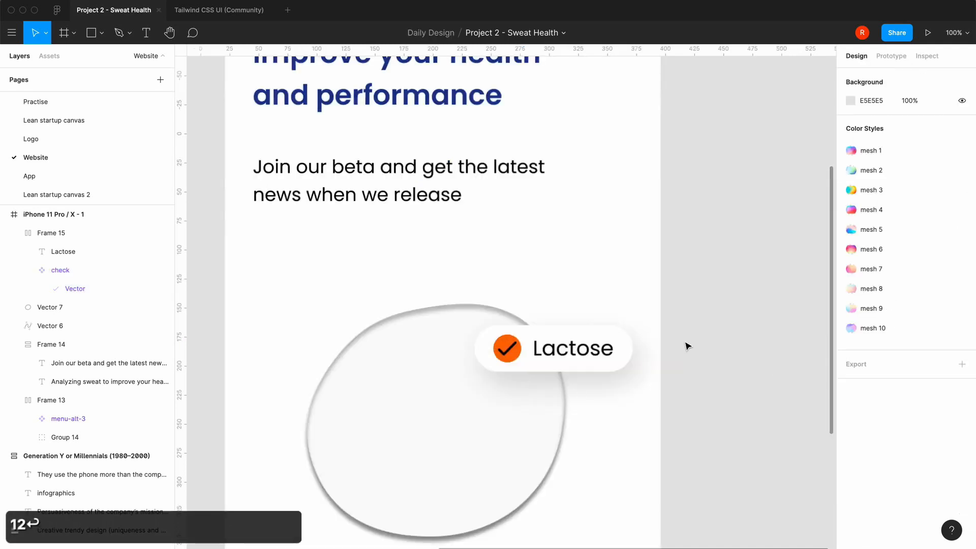
Change the stroke of the checkmark vector inside the Lactose pill's orange circle to white, FFFFFF
{"action": "scroll", "coordinate": [688, 345], "scroll_direction": "down", "scroll_amount": 3}
{"action": "scroll", "coordinate": [688, 346], "scroll_direction": "left", "scroll_amount": 2}
{"action": "double_click", "coordinate": [587, 196]}
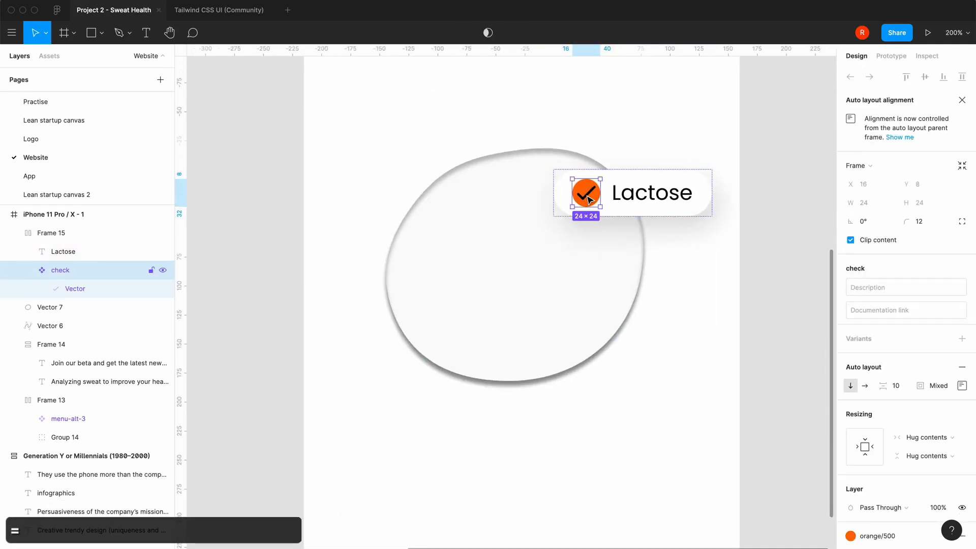
{"action": "double_click", "coordinate": [587, 196]}
{"action": "left_click", "coordinate": [851, 400]}
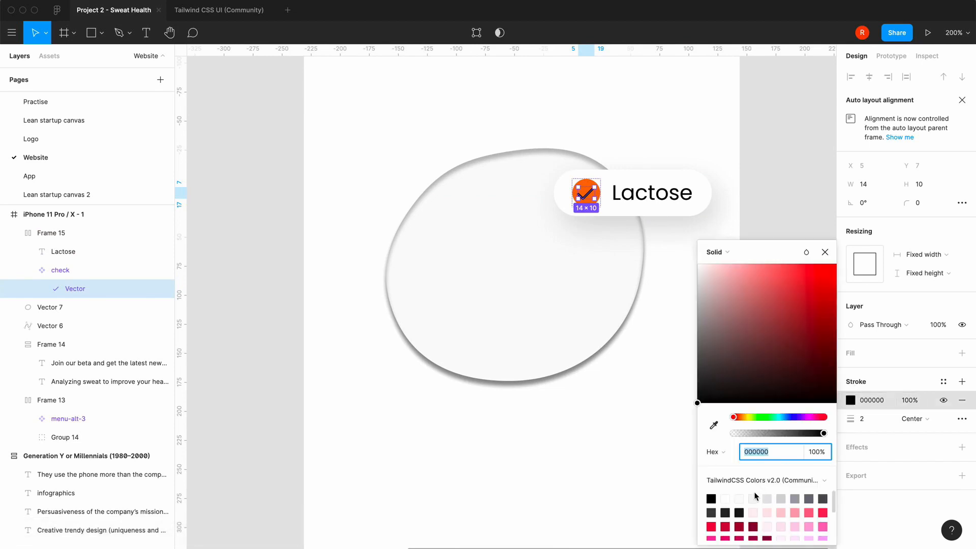
{"action": "left_click", "coordinate": [726, 499]}
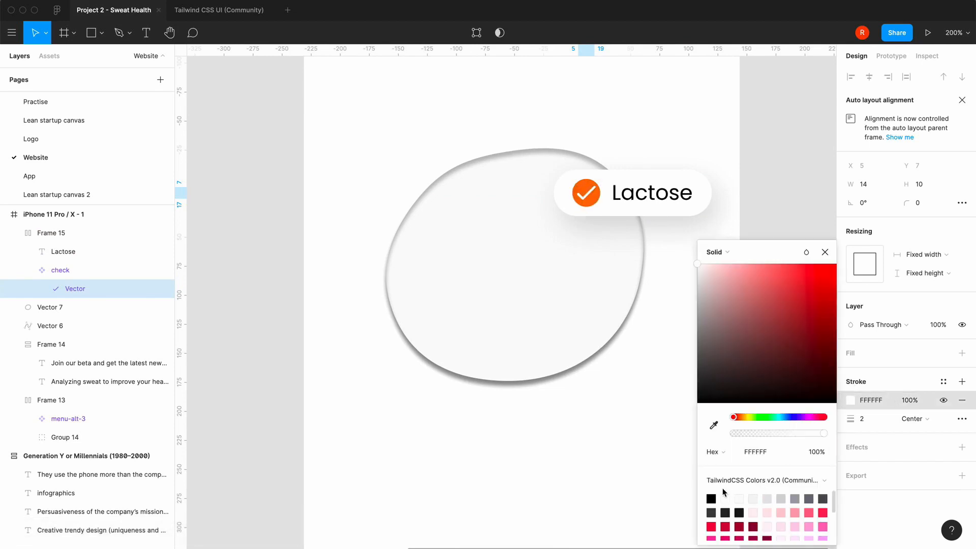
{"action": "left_click", "coordinate": [825, 252]}
{"action": "left_click", "coordinate": [711, 372]}
Recolor the black Lactose text in the pill to the dark blue 1E3A8A from the TailwindCSS Colors palette
{"action": "left_click", "coordinate": [669, 201]}
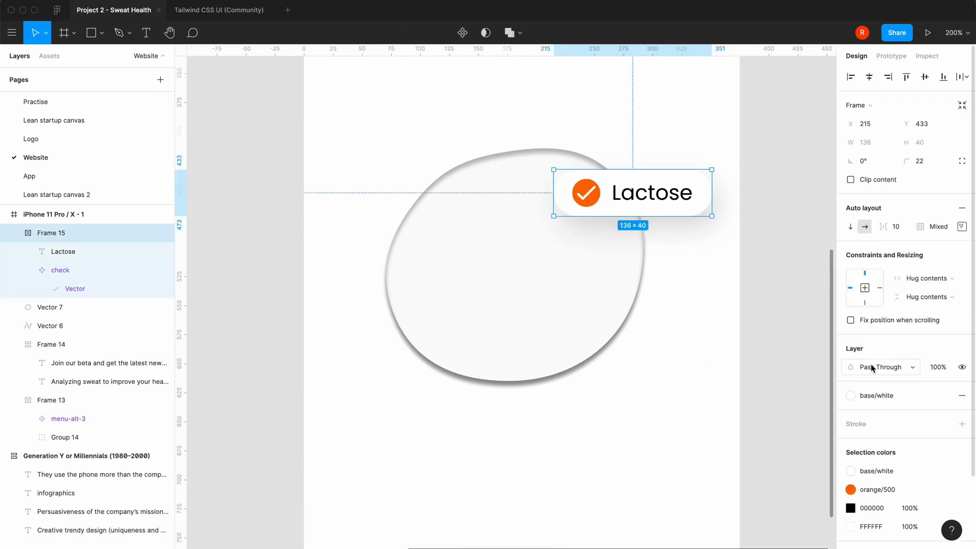
{"action": "left_click", "coordinate": [851, 508]}
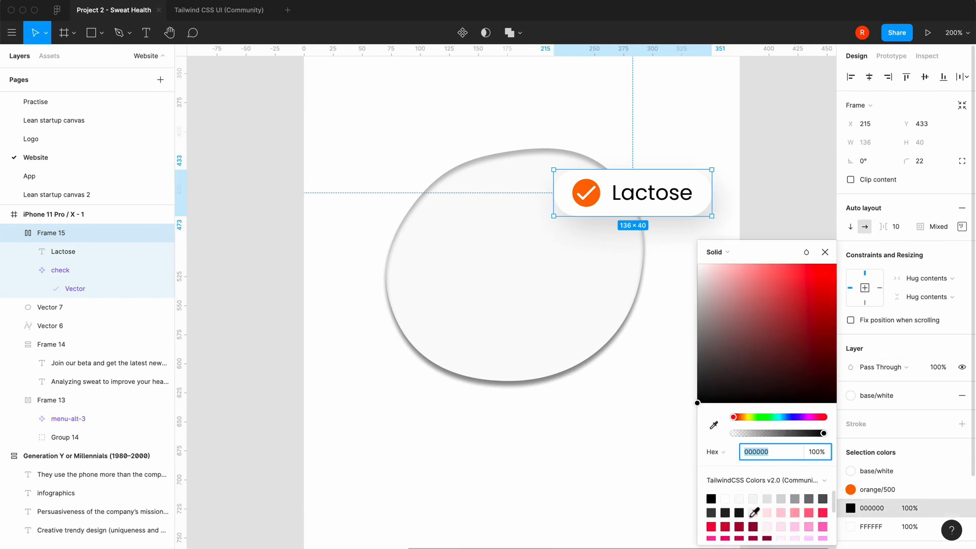
{"action": "scroll", "coordinate": [755, 512], "scroll_direction": "down", "scroll_amount": 10}
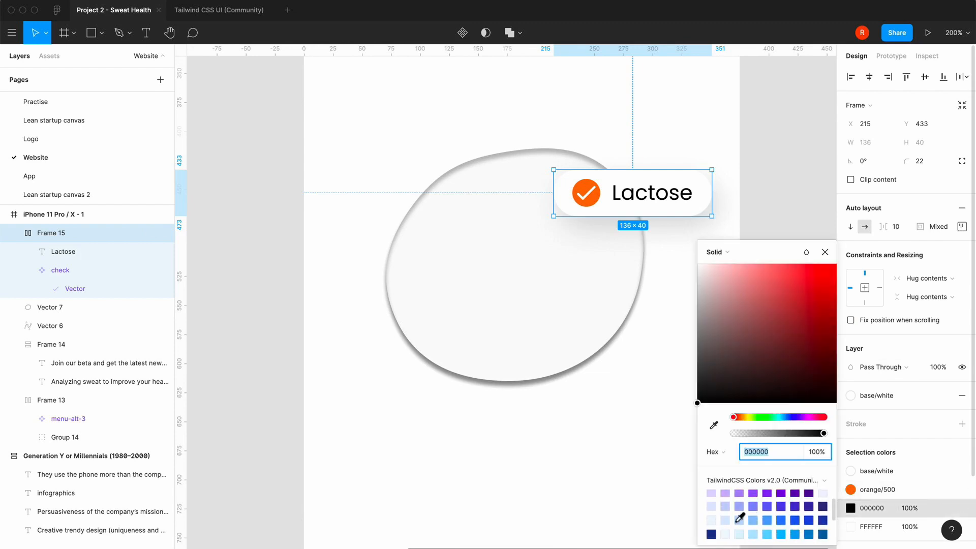
{"action": "scroll", "coordinate": [740, 518], "scroll_direction": "down", "scroll_amount": 1}
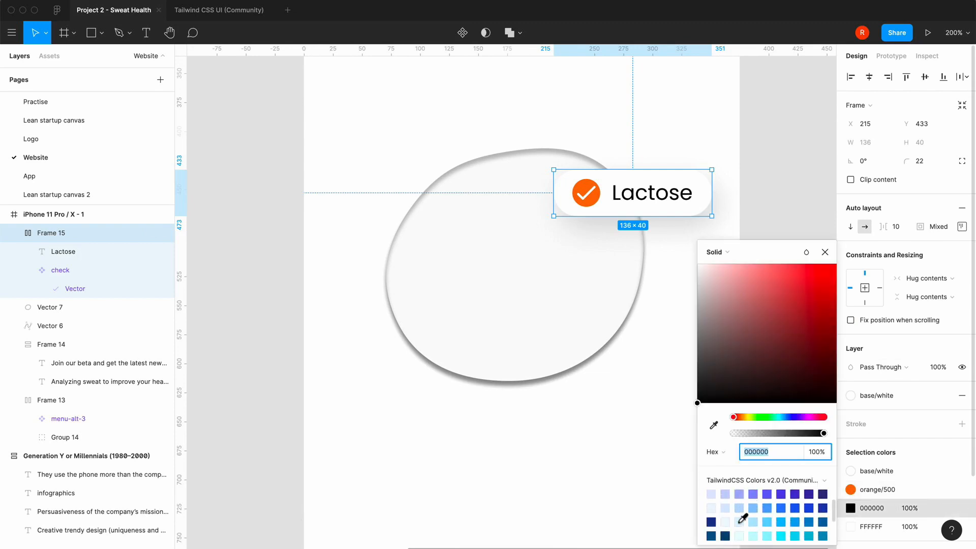
{"action": "left_click", "coordinate": [712, 522]}
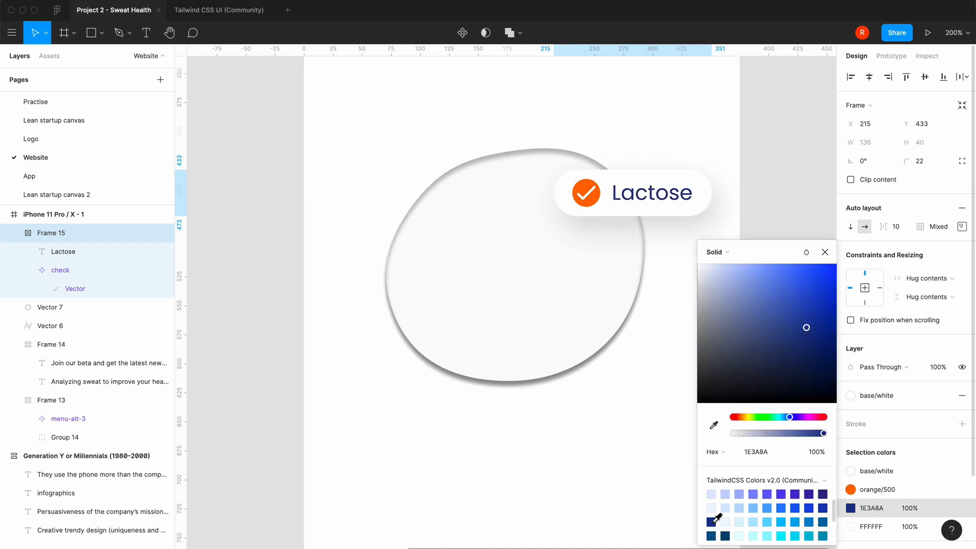
{"action": "left_click", "coordinate": [825, 253]}
{"action": "left_click", "coordinate": [666, 426]}
{"action": "key", "text": "shift+0"}
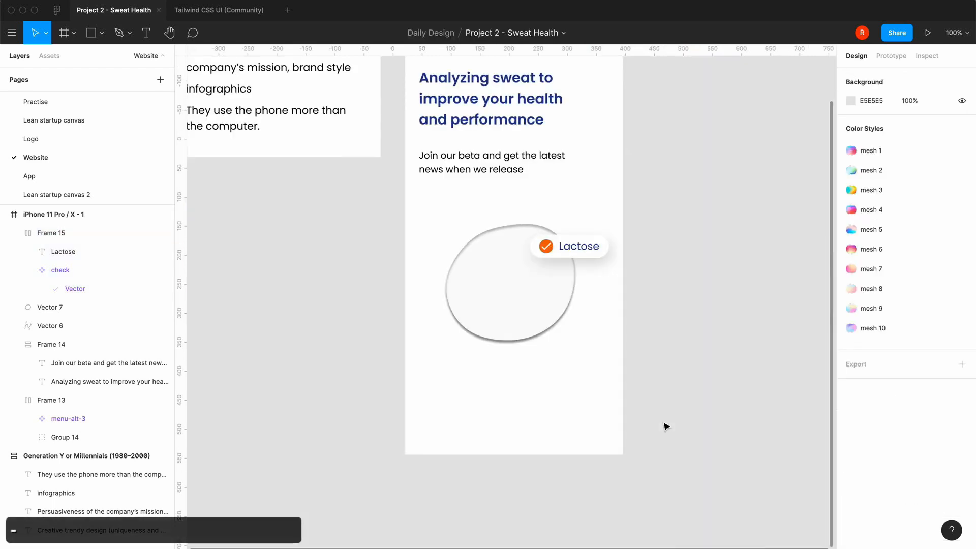
Set the Lactose label's font size to 16
{"action": "double_click", "coordinate": [579, 249]}
{"action": "left_click", "coordinate": [921, 390]}
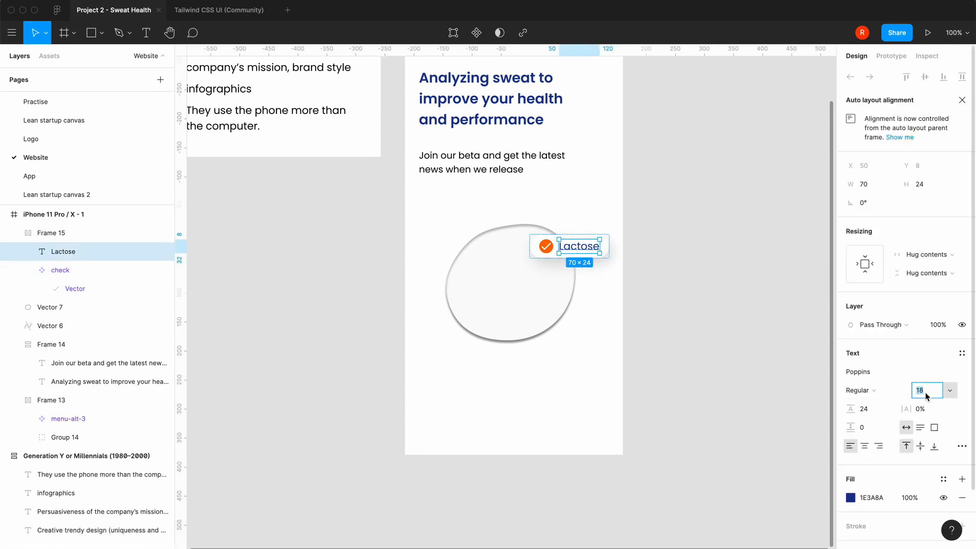
{"action": "type", "text": "16"}
{"action": "key", "text": "Return"}
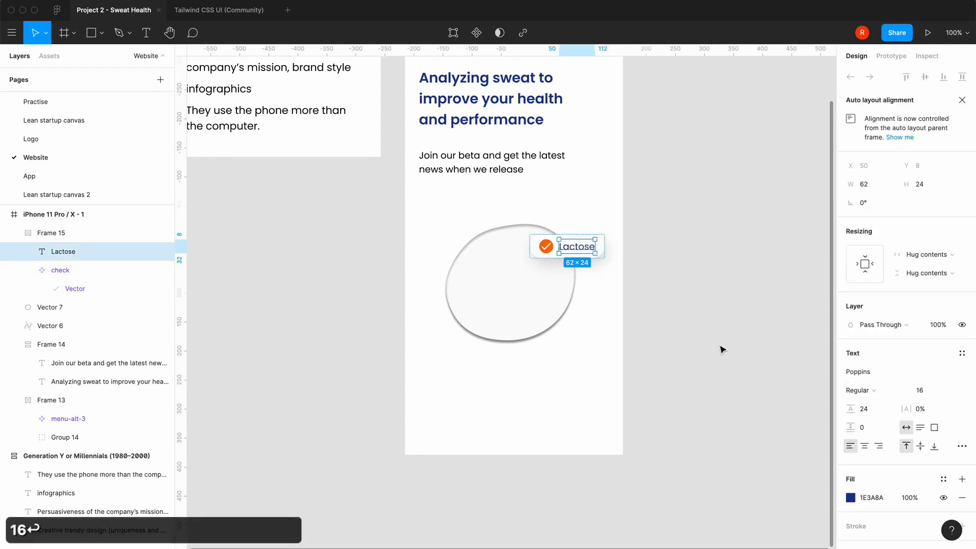
{"action": "left_click", "coordinate": [722, 349]}
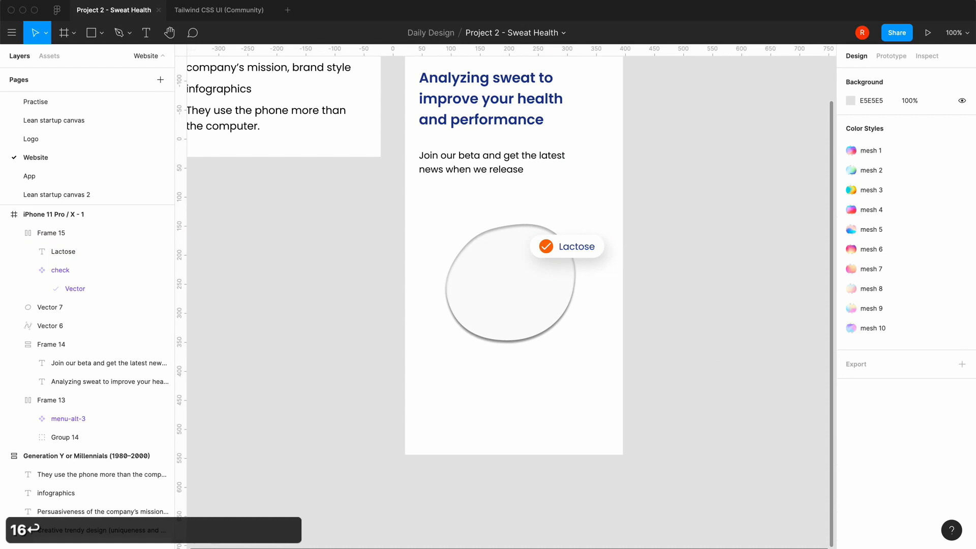
Duplicate the Lactose pill twice, placing one copy on the blob's lower right edge and the other on its left edge
{"action": "left_click", "coordinate": [566, 248]}
{"action": "key", "text": "super+c"}
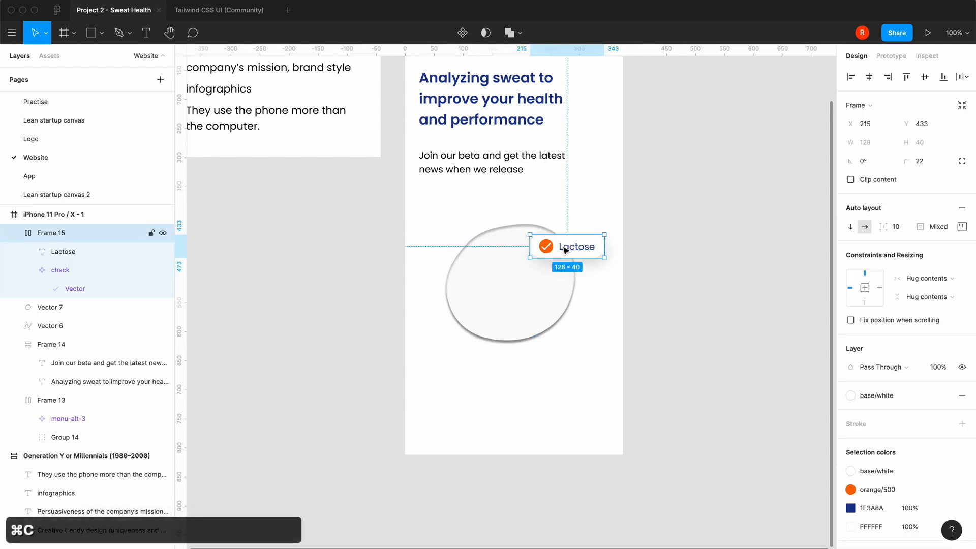
{"action": "key", "text": "super+v"}
{"action": "left_click_drag", "start_coordinate": [566, 248], "coordinate": [576, 323]}
{"action": "key", "text": "super+v"}
{"action": "left_click", "coordinate": [530, 404]}
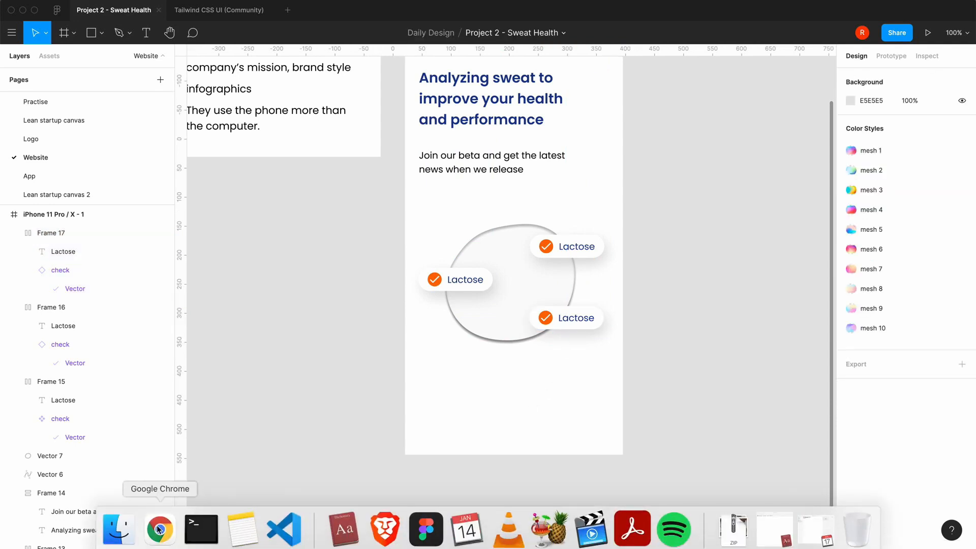
Consult the Sweati home page in Chrome for the measured metrics, return to Figma and change the left pill's text to Glucose
{"action": "left_click", "coordinate": [159, 529]}
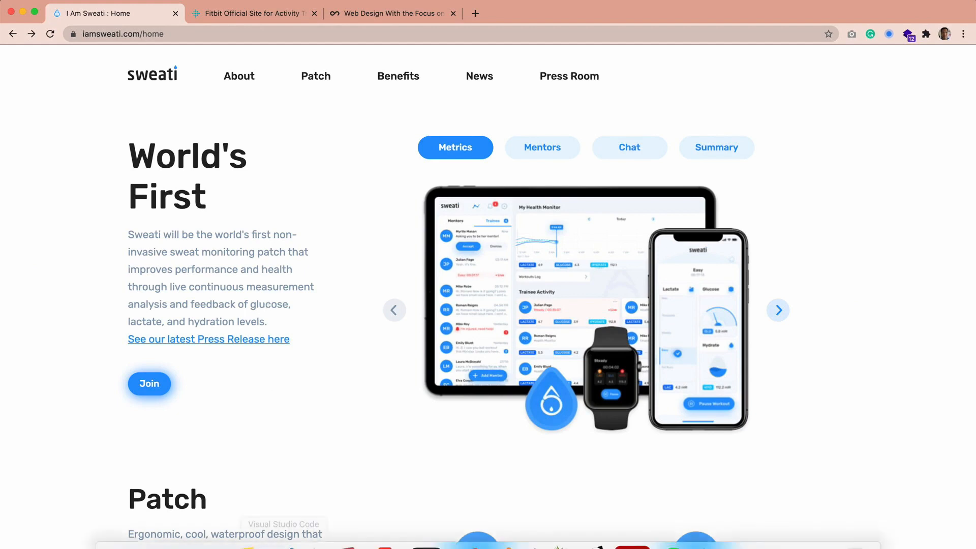
{"action": "left_click", "coordinate": [433, 540]}
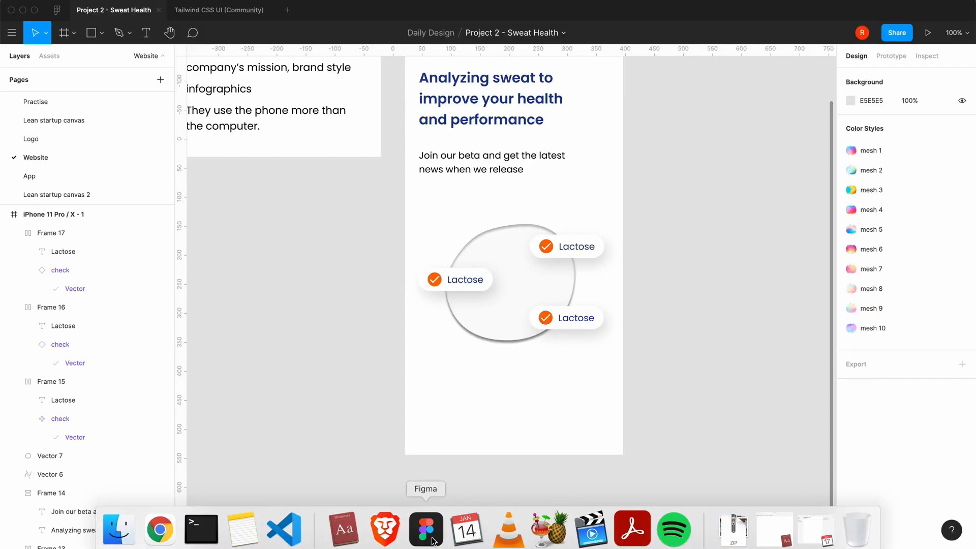
{"action": "double_click", "coordinate": [468, 281]}
{"action": "double_click", "coordinate": [468, 280]}
{"action": "type", "text": "Glucose"}
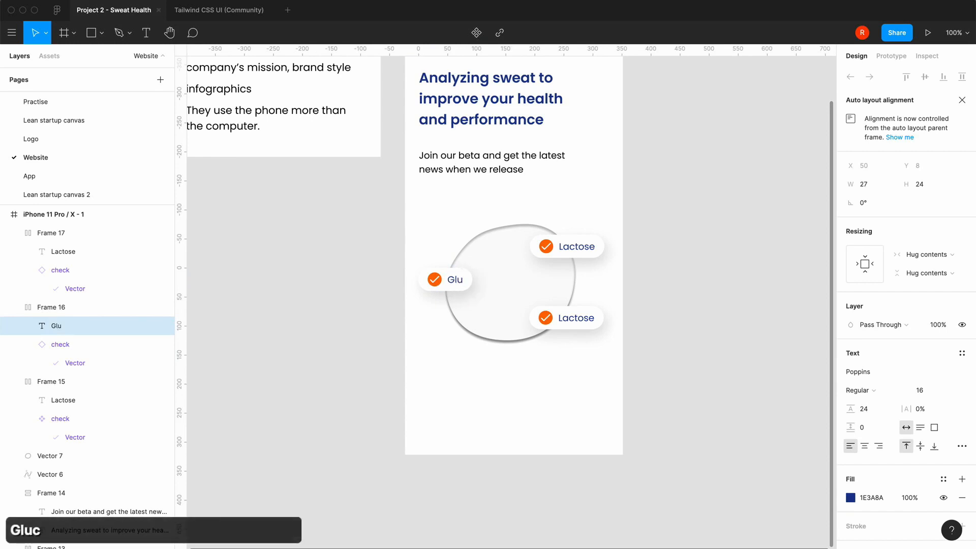
Change the text of the lower right pill to Hydration
{"action": "double_click", "coordinate": [569, 316]}
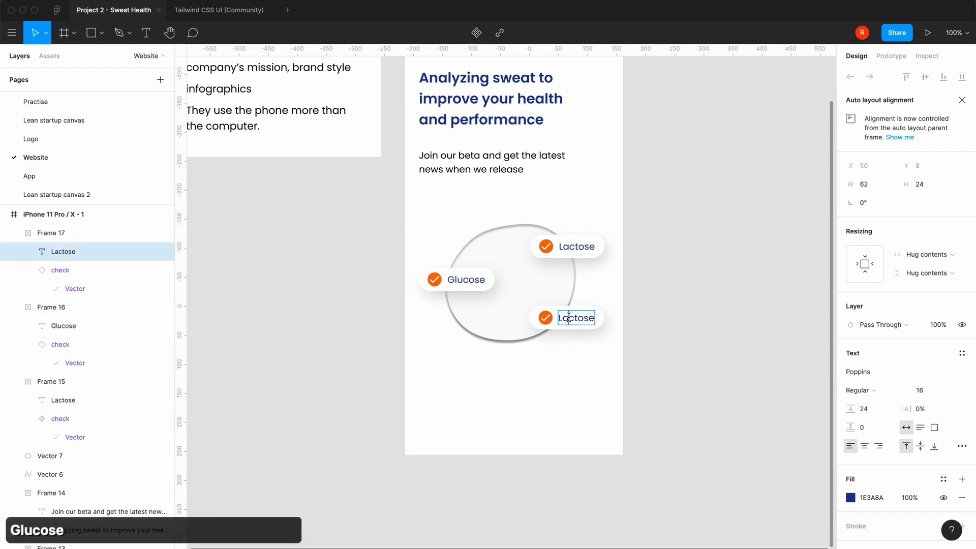
{"action": "key", "text": "super+a"}
{"action": "type", "text": "Hyr"}
{"action": "key", "text": "BackSpace"}
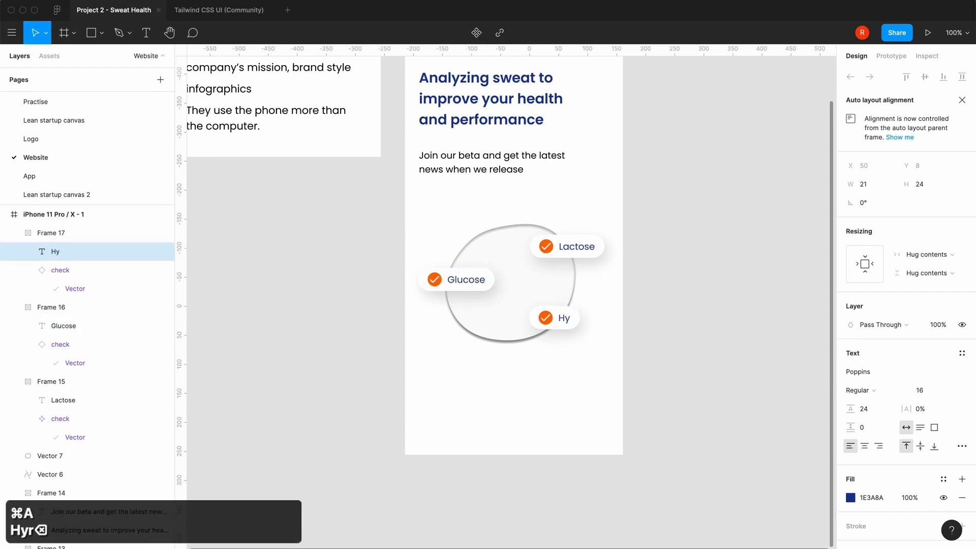
{"action": "type", "text": "dration"}
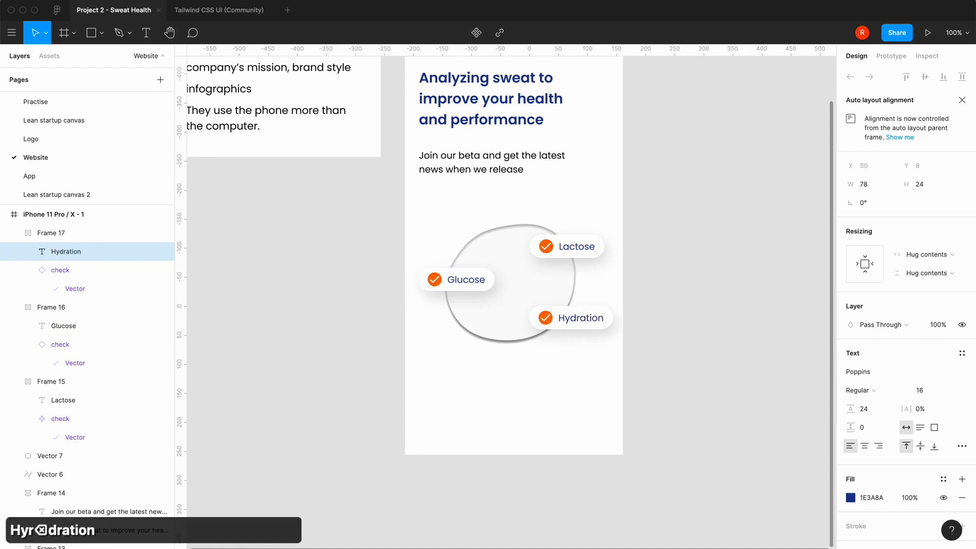
{"action": "left_click", "coordinate": [599, 387]}
{"action": "double_click", "coordinate": [434, 285]}
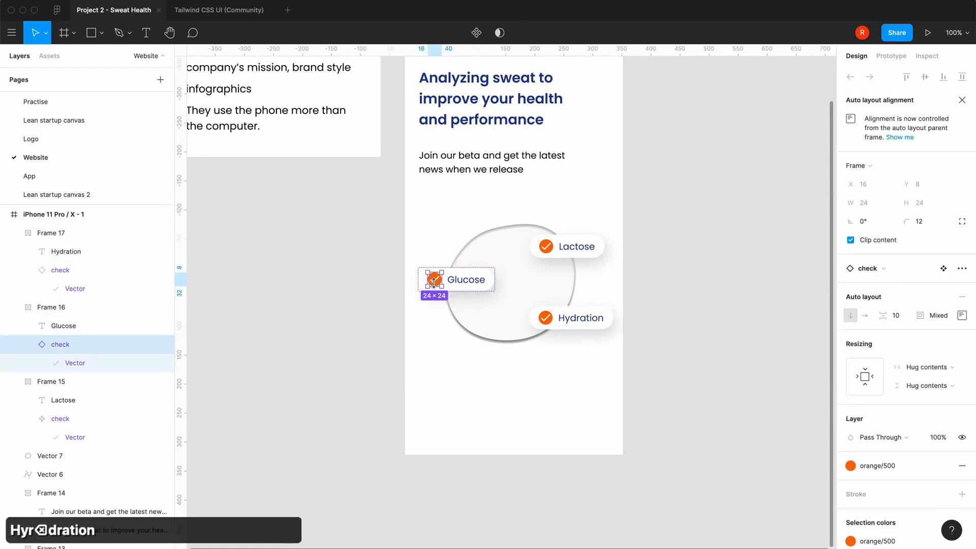
{"action": "double_click", "coordinate": [434, 285]}
{"action": "left_click", "coordinate": [682, 360]}
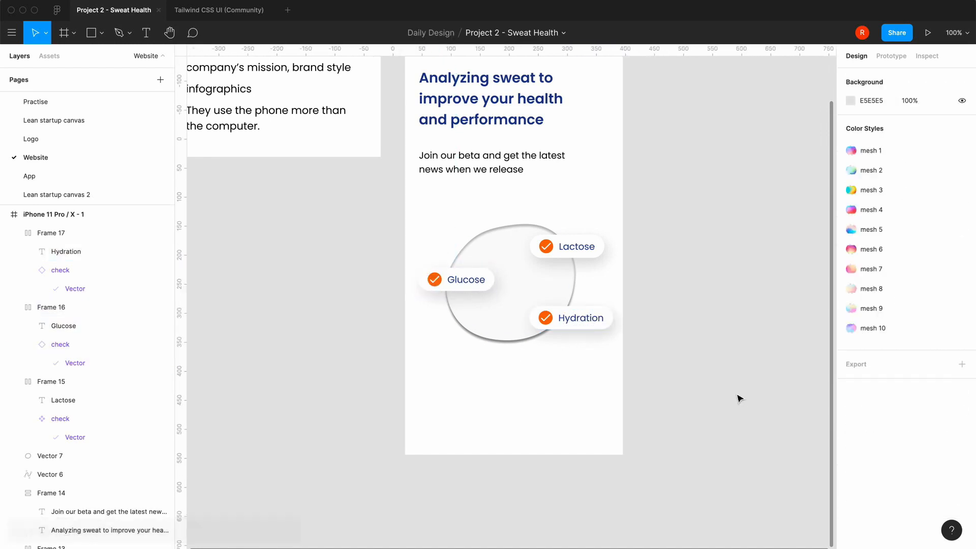
{"action": "double_click", "coordinate": [546, 318]}
{"action": "left_click", "coordinate": [851, 468]}
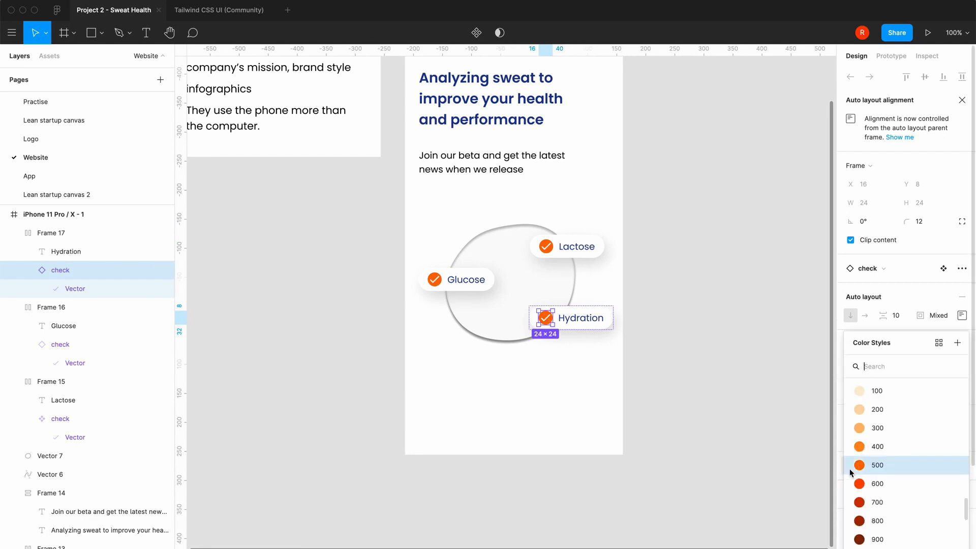
{"action": "scroll", "coordinate": [864, 465], "scroll_direction": "down", "scroll_amount": 2}
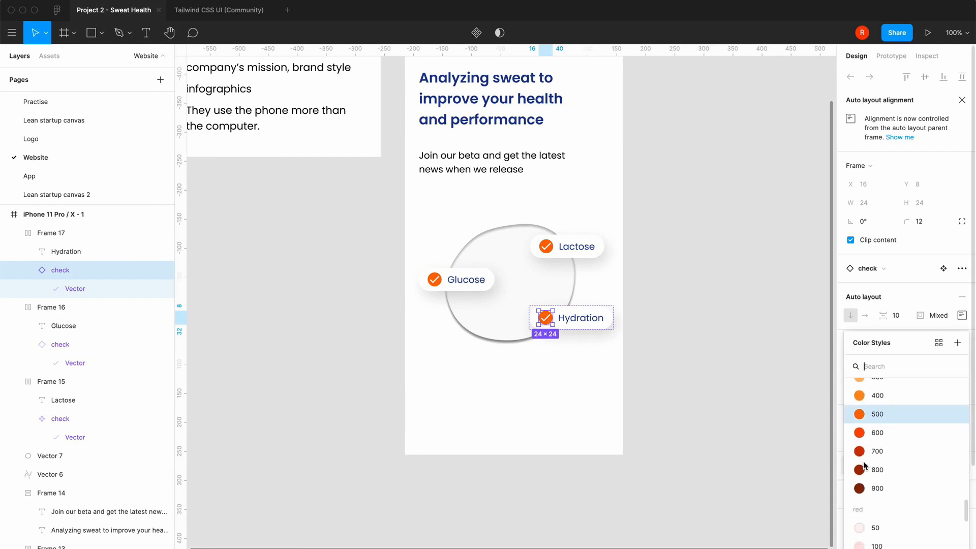
{"action": "scroll", "coordinate": [880, 432], "scroll_direction": "up", "scroll_amount": 3}
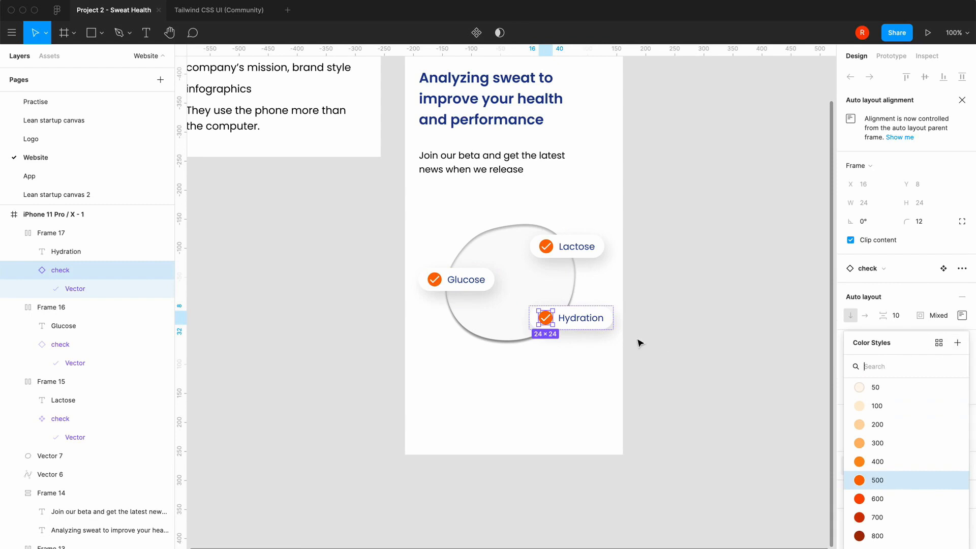
{"action": "left_click", "coordinate": [648, 359]}
Remove the orange/500 fill from the check icon in the Hydration pill
{"action": "double_click", "coordinate": [549, 323]}
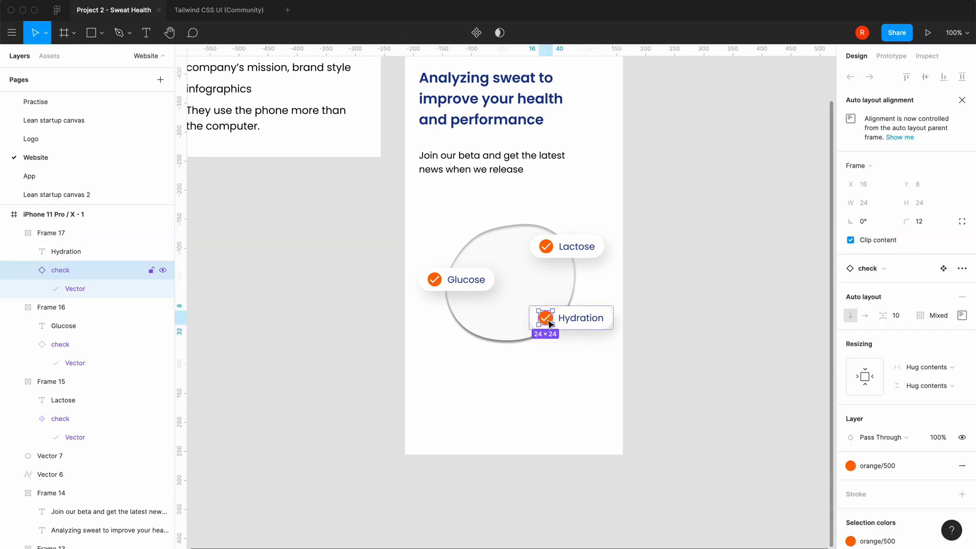
{"action": "left_click", "coordinate": [961, 466]}
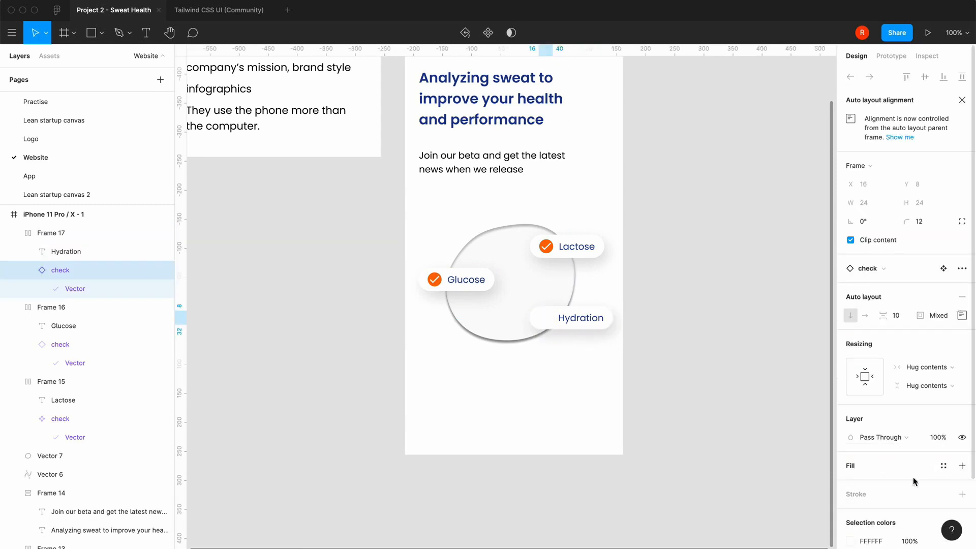
{"action": "left_click", "coordinate": [948, 471]}
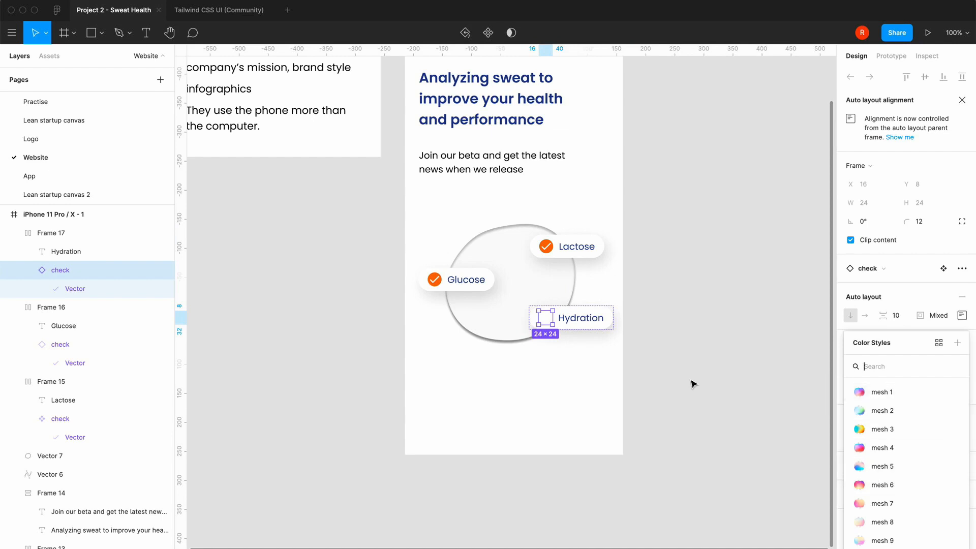
{"action": "left_click", "coordinate": [648, 342]}
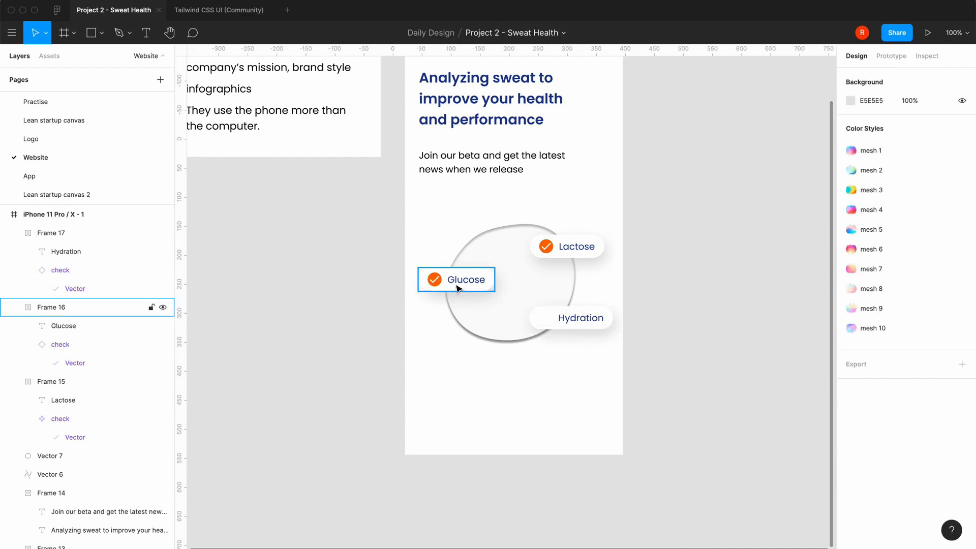
{"action": "left_click", "coordinate": [56, 233]}
{"action": "left_click", "coordinate": [44, 269]}
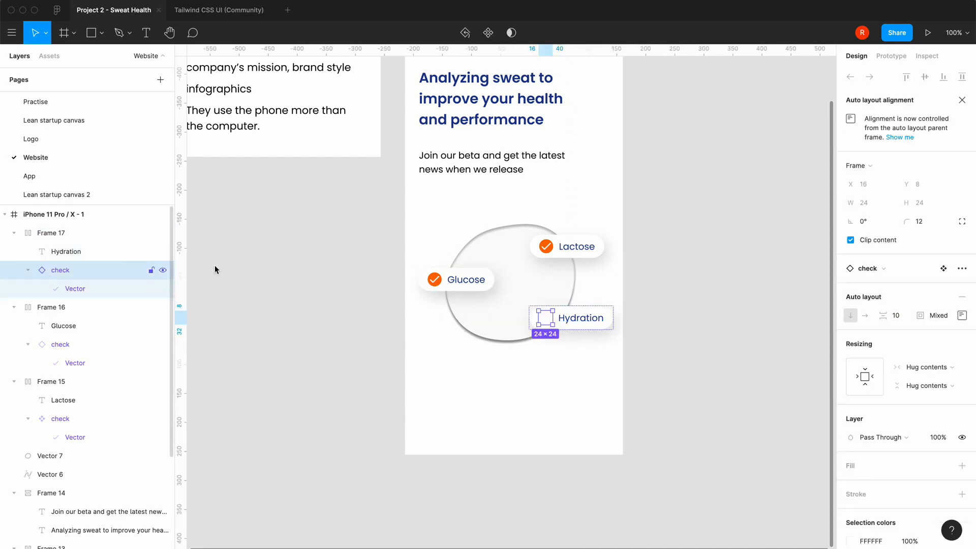
{"action": "scroll", "coordinate": [940, 396], "scroll_direction": "down", "scroll_amount": 3}
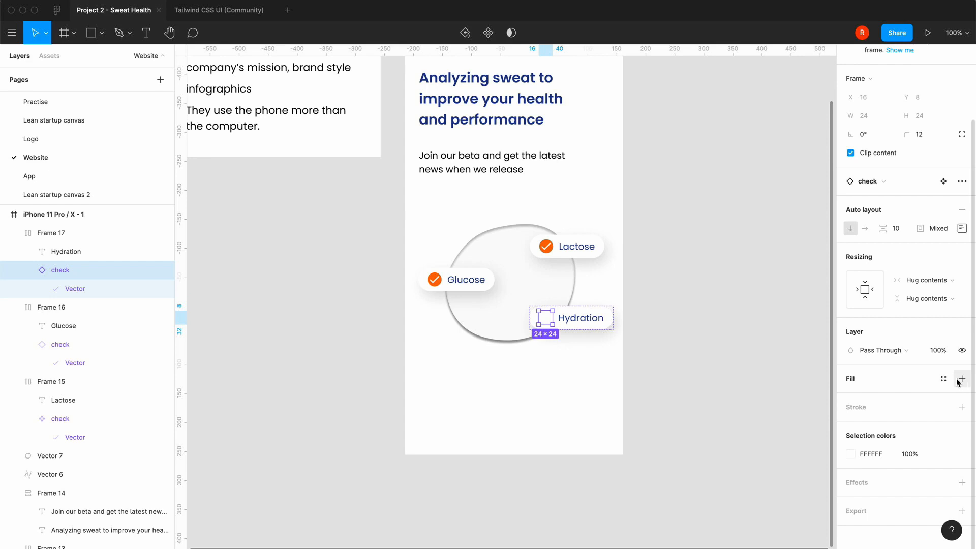
{"action": "left_click", "coordinate": [944, 379]}
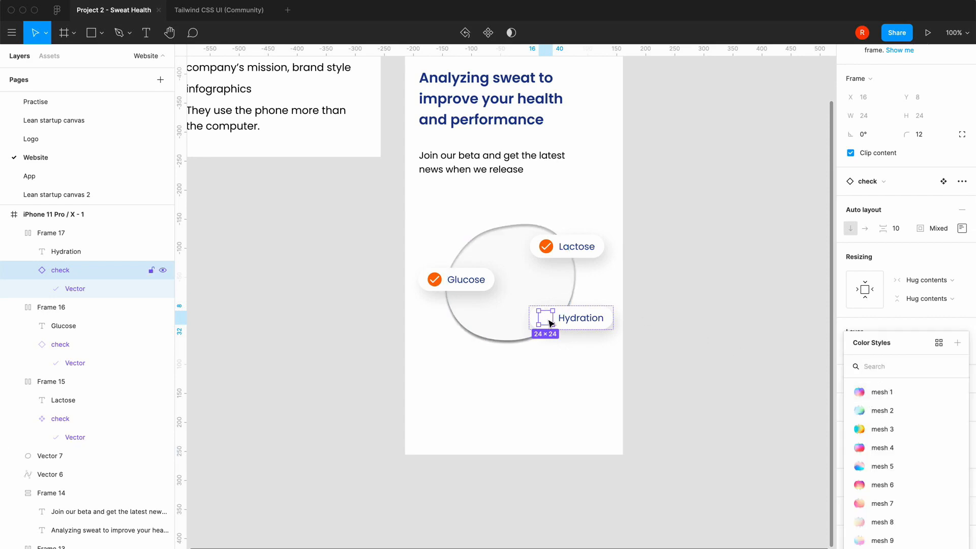
{"action": "left_click", "coordinate": [742, 333]}
Add a fill to the check icon in the Hydration pill and set it to the Tailwind yellow EAB308
{"action": "double_click", "coordinate": [544, 318]}
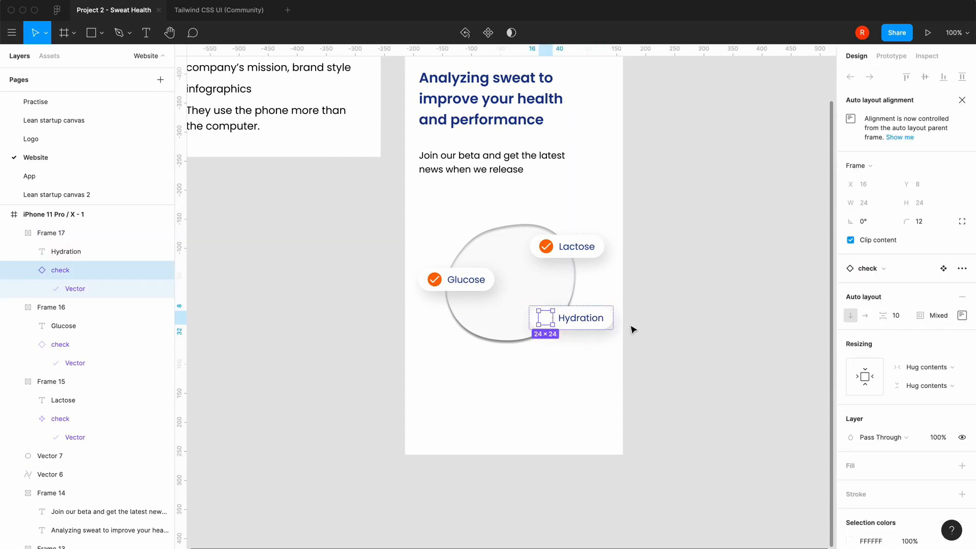
{"action": "left_click", "coordinate": [961, 466]}
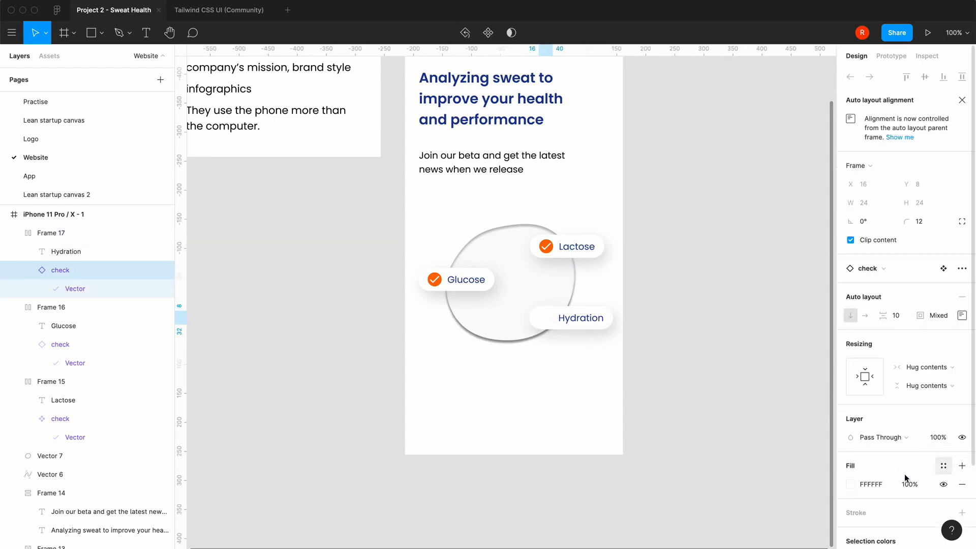
{"action": "left_click", "coordinate": [849, 485]}
{"action": "scroll", "coordinate": [756, 509], "scroll_direction": "down", "scroll_amount": 10}
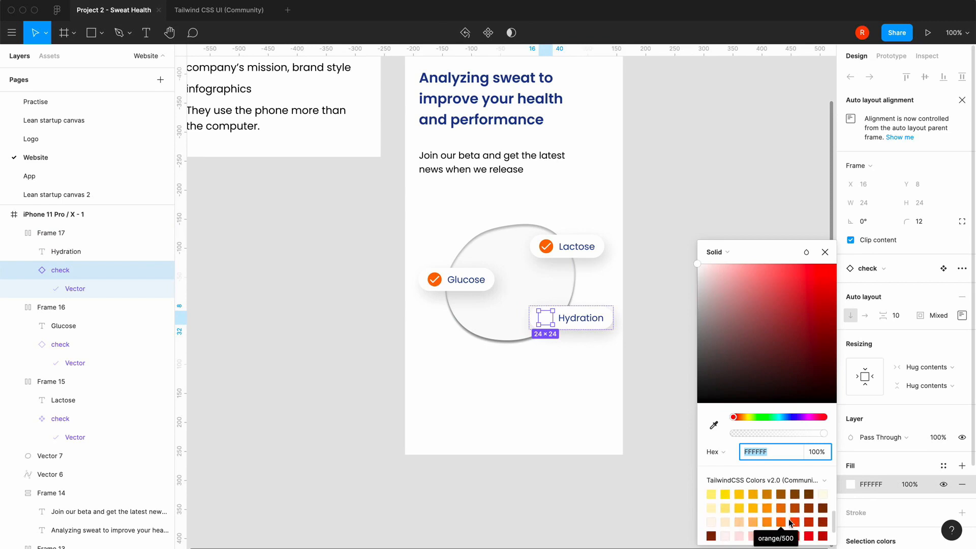
{"action": "scroll", "coordinate": [774, 505], "scroll_direction": "down", "scroll_amount": 2}
{"action": "scroll", "coordinate": [780, 514], "scroll_direction": "up", "scroll_amount": 2}
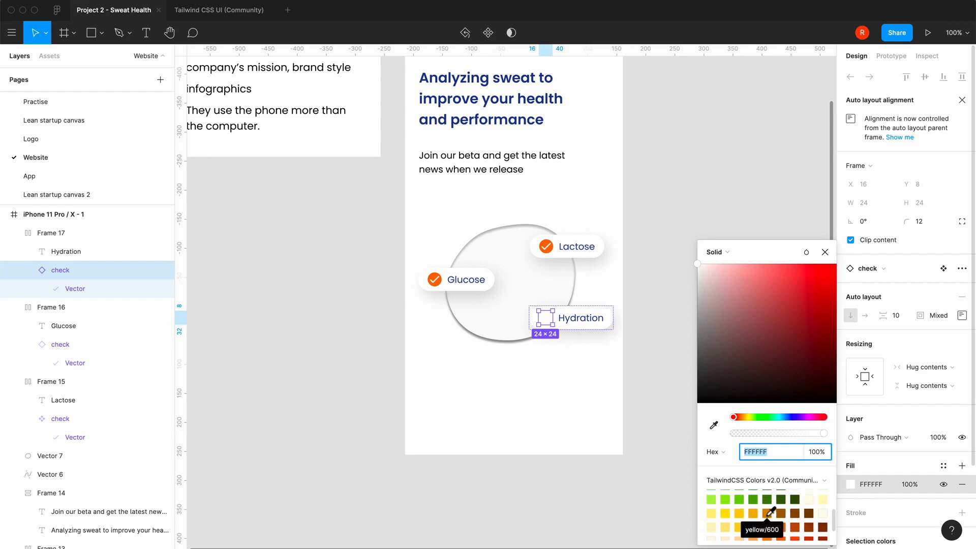
{"action": "left_click", "coordinate": [754, 514]}
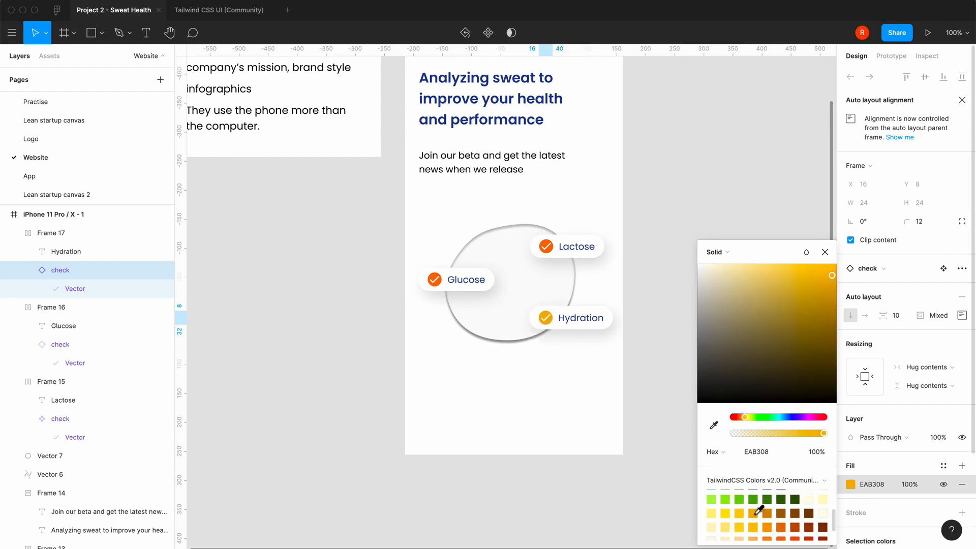
{"action": "left_click", "coordinate": [826, 253]}
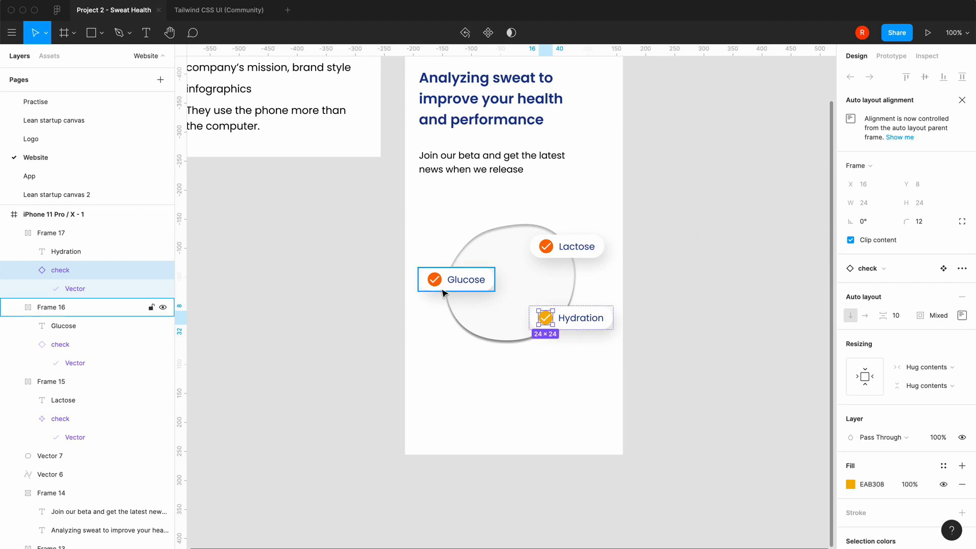
Replace the orange/500 fill of the check icon in the Glucose pill with the Tailwind green 22C55E
{"action": "double_click", "coordinate": [435, 281]}
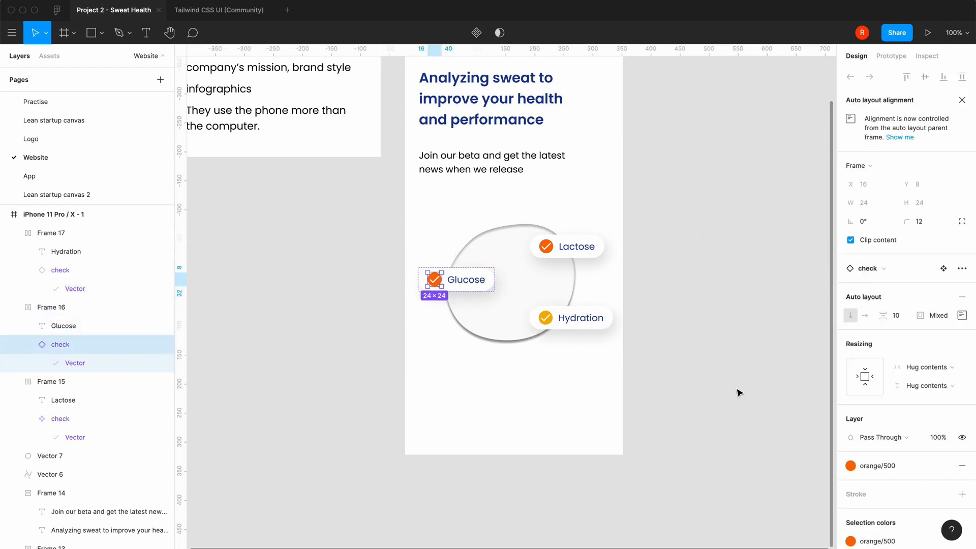
{"action": "left_click", "coordinate": [962, 466]}
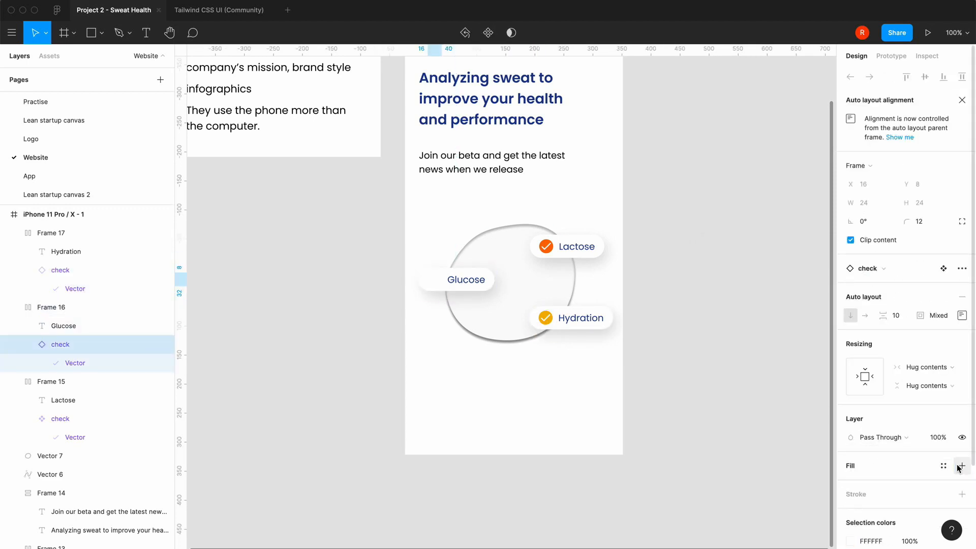
{"action": "left_click", "coordinate": [962, 466]}
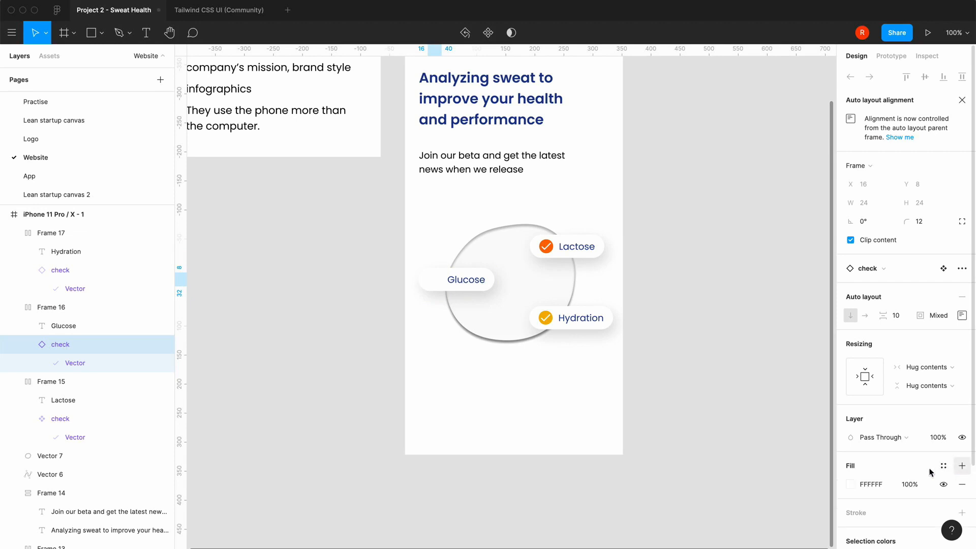
{"action": "left_click", "coordinate": [850, 484]}
{"action": "scroll", "coordinate": [740, 509], "scroll_direction": "down", "scroll_amount": 5}
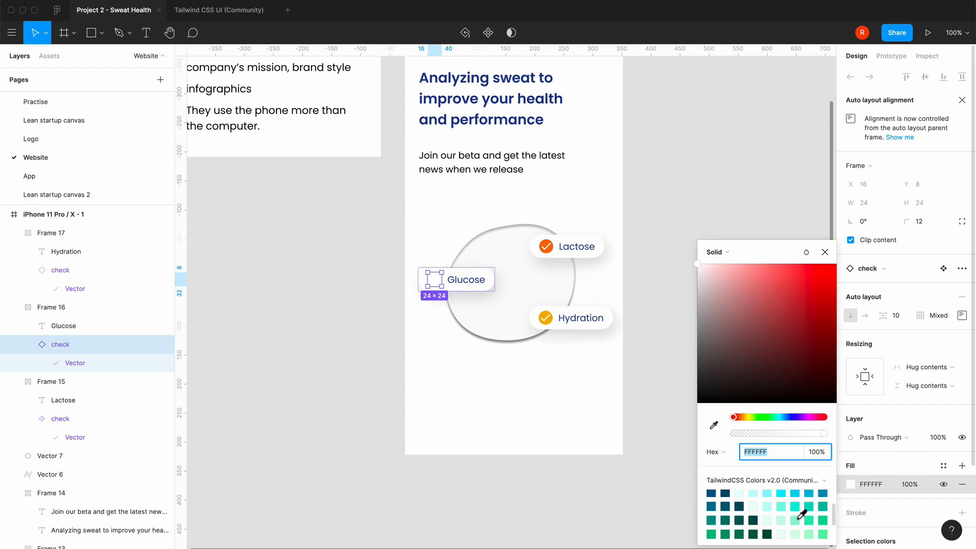
{"action": "scroll", "coordinate": [796, 513], "scroll_direction": "down", "scroll_amount": 2}
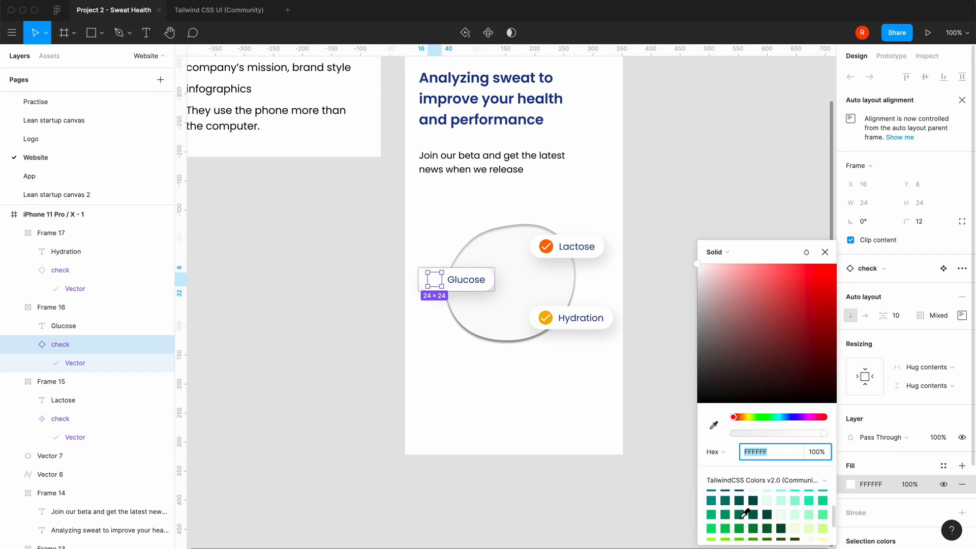
{"action": "scroll", "coordinate": [745, 515], "scroll_direction": "down", "scroll_amount": 3}
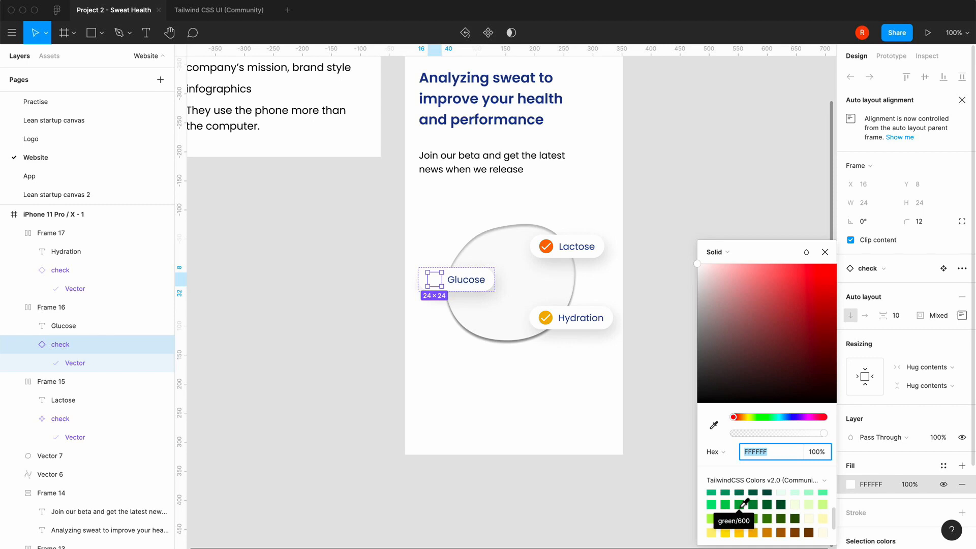
{"action": "left_click", "coordinate": [725, 504]}
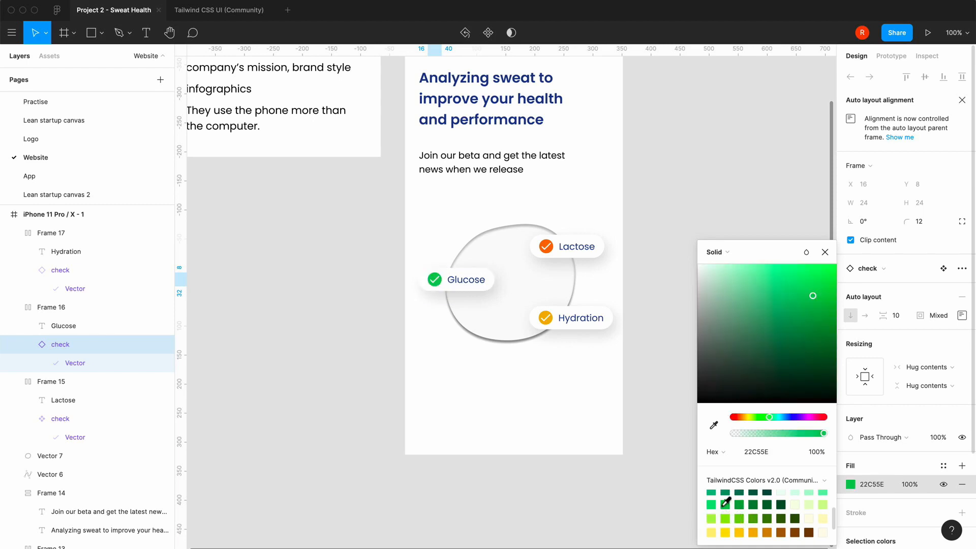
{"action": "left_click", "coordinate": [825, 251]}
{"action": "left_click", "coordinate": [459, 468]}
Move the Glucose pill to about X 31, Y 483 and the Hydration pill to about X 181, Y 543
{"action": "scroll", "coordinate": [459, 468], "scroll_direction": "up", "scroll_amount": 5}
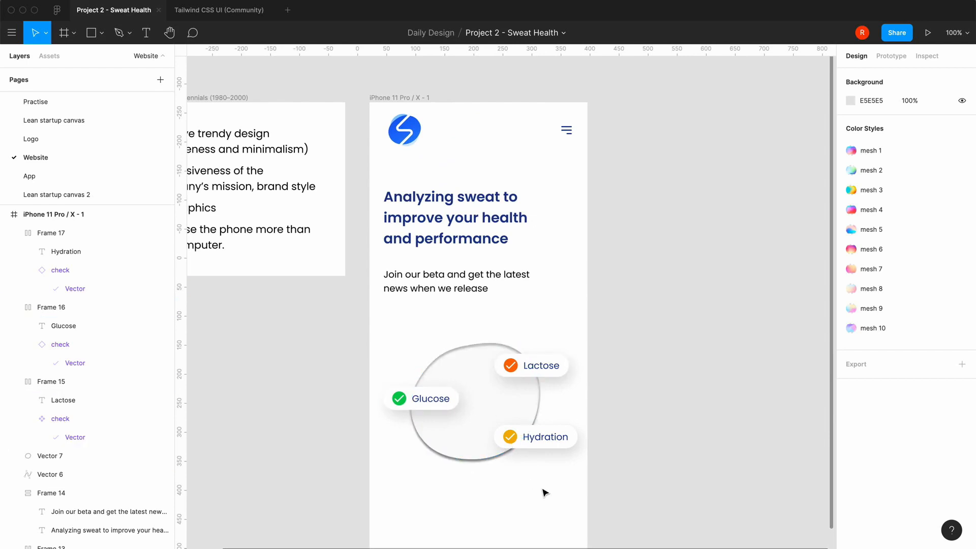
{"action": "scroll", "coordinate": [543, 491], "scroll_direction": "down", "scroll_amount": 2}
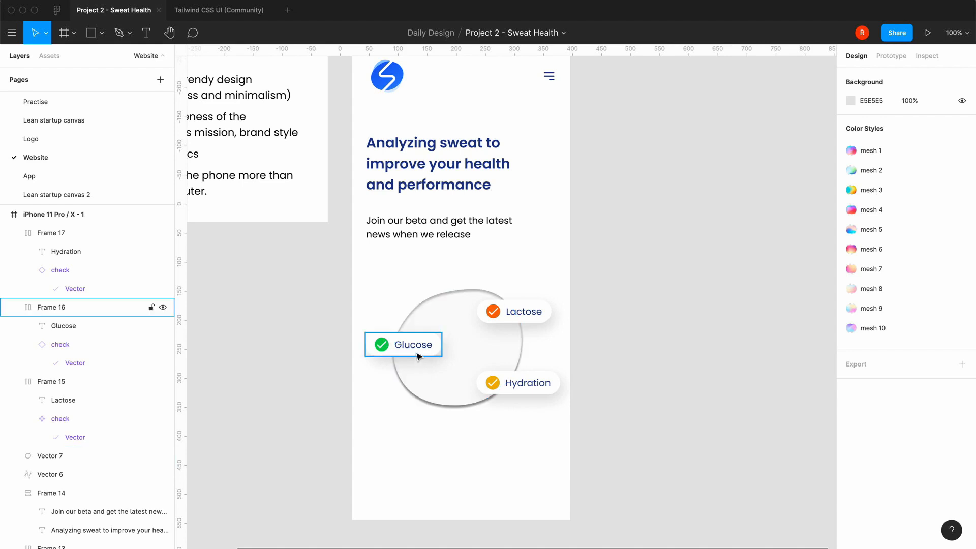
{"action": "left_click_drag", "start_coordinate": [417, 355], "coordinate": [422, 351]}
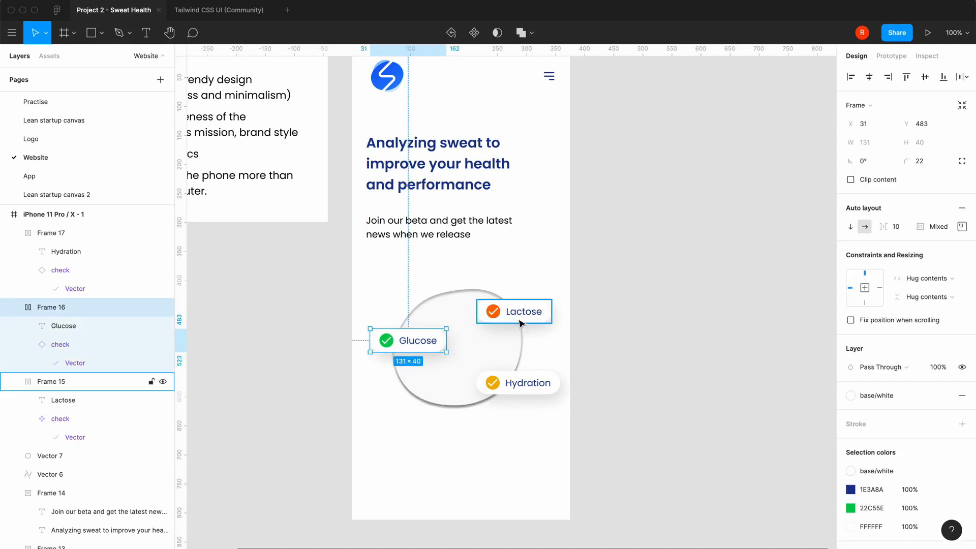
{"action": "left_click_drag", "start_coordinate": [528, 393], "coordinate": [510, 390]}
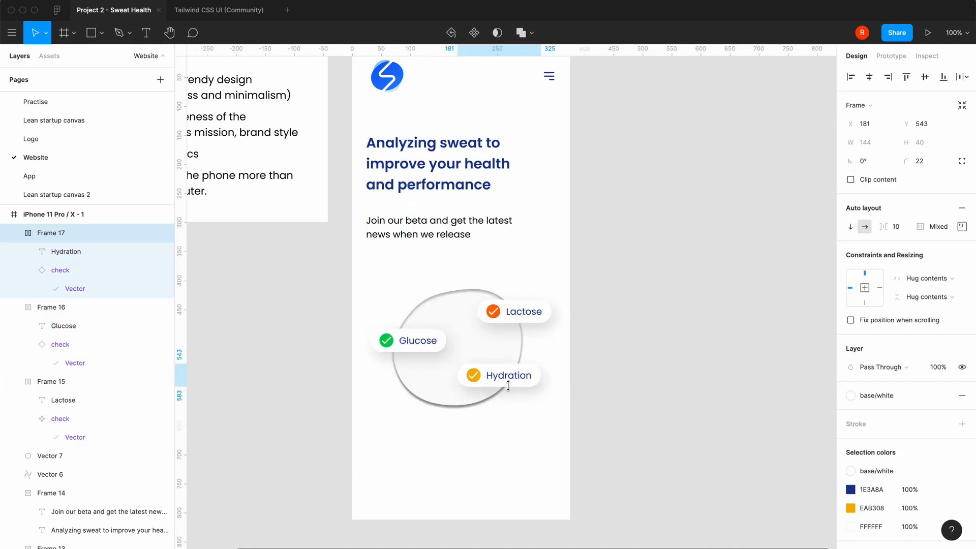
{"action": "left_click", "coordinate": [414, 475]}
Group the Glucose, Lactose and Hydration pills with the blob and move the group up to X 32, Y 360
{"action": "left_click", "coordinate": [437, 340]}
{"action": "left_click", "coordinate": [519, 310], "text": "shift"}
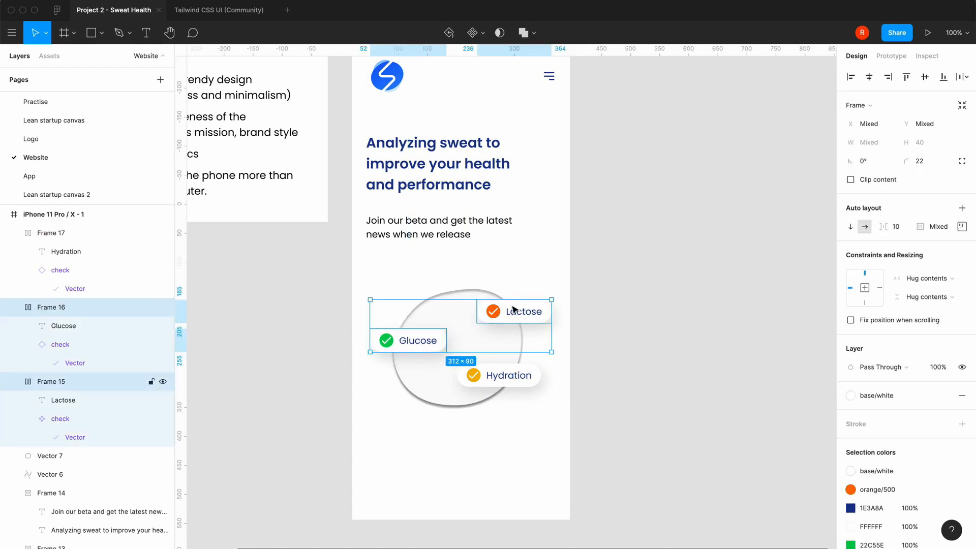
{"action": "left_click", "coordinate": [465, 374], "text": "shift"}
{"action": "left_click", "coordinate": [407, 379], "text": "shift"}
{"action": "key", "text": "super+g"}
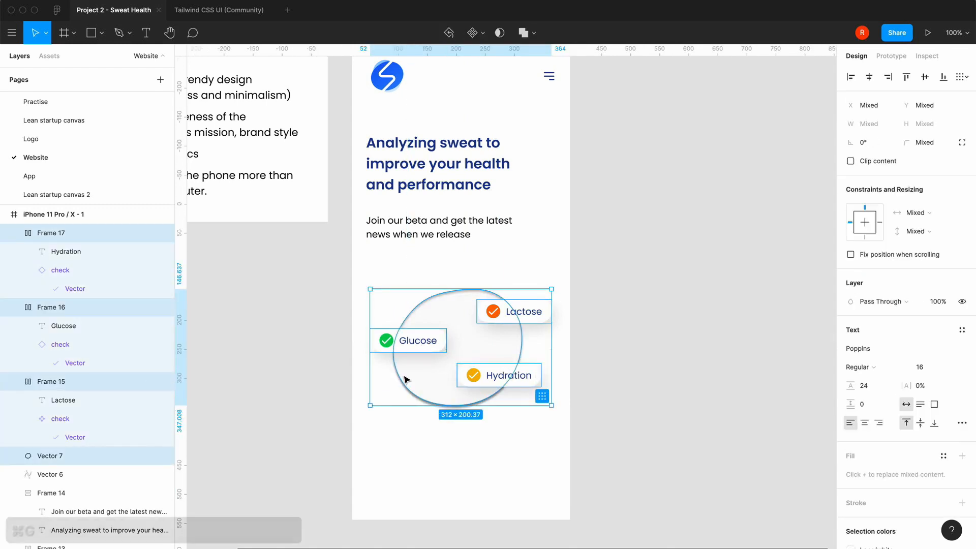
{"action": "left_click_drag", "start_coordinate": [466, 324], "coordinate": [467, 312]}
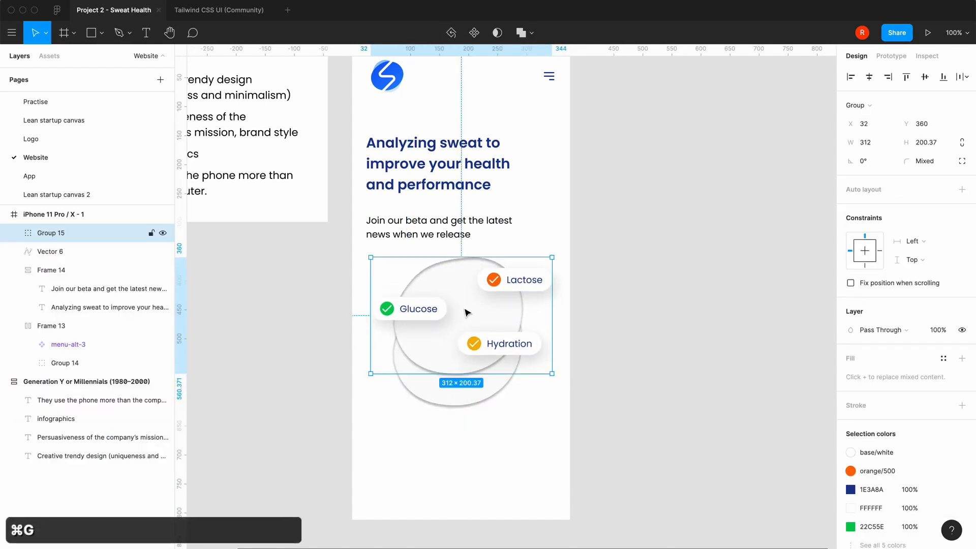
Move the leftover blob out of the phone frame onto the empty canvas to its right, at about X 518, Y 119
{"action": "double_click", "coordinate": [449, 404]}
{"action": "left_click_drag", "start_coordinate": [435, 402], "coordinate": [682, 387]}
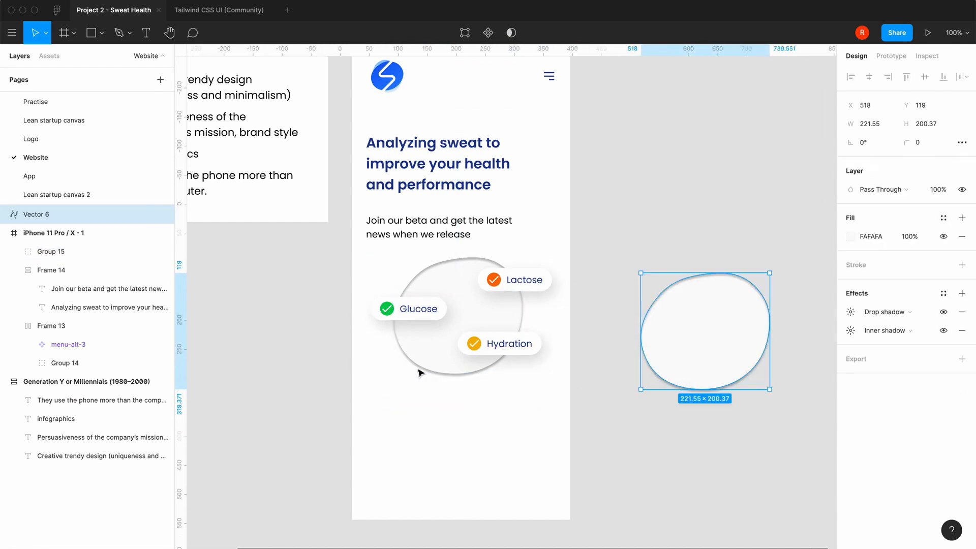
{"action": "left_click", "coordinate": [470, 450]}
Change the fill of the separate blob beside the phone frame to the Tailwind light blue DBEAFE
{"action": "left_click", "coordinate": [714, 357]}
{"action": "left_click", "coordinate": [851, 237]}
{"action": "scroll", "coordinate": [749, 496], "scroll_direction": "down", "scroll_amount": 5}
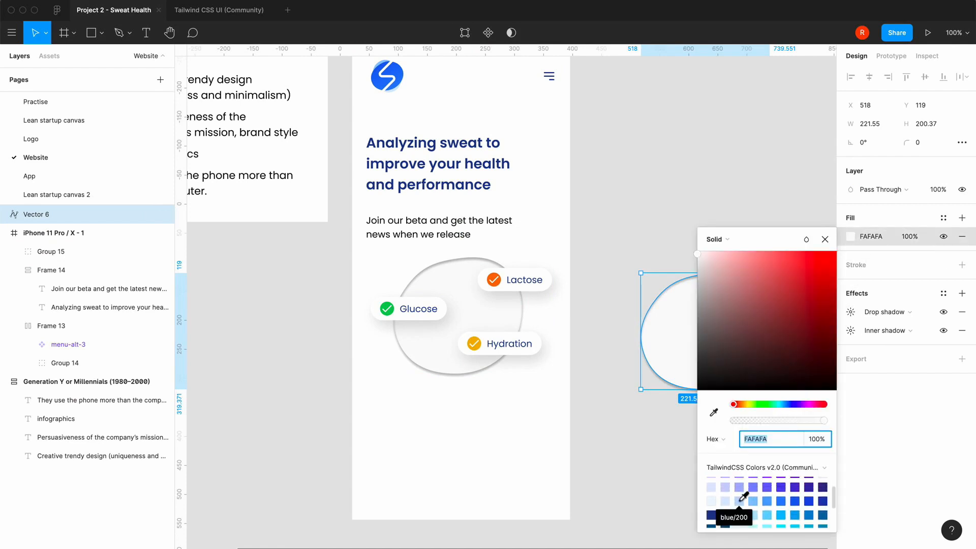
{"action": "left_click", "coordinate": [730, 498]}
{"action": "left_click", "coordinate": [825, 241]}
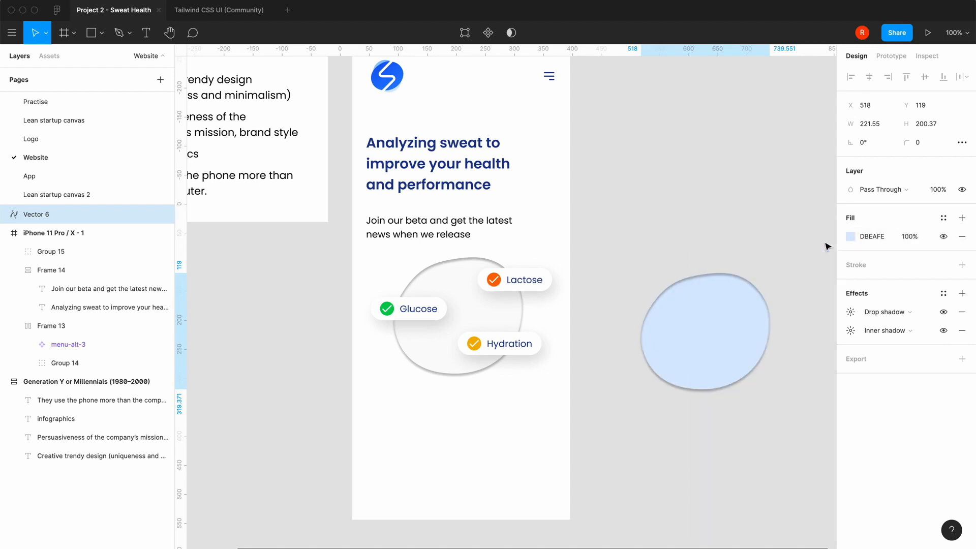
Set the drop shadow colour of the separate blob to blue/300 (93C5FD) at 100% opacity
{"action": "left_click", "coordinate": [851, 312]}
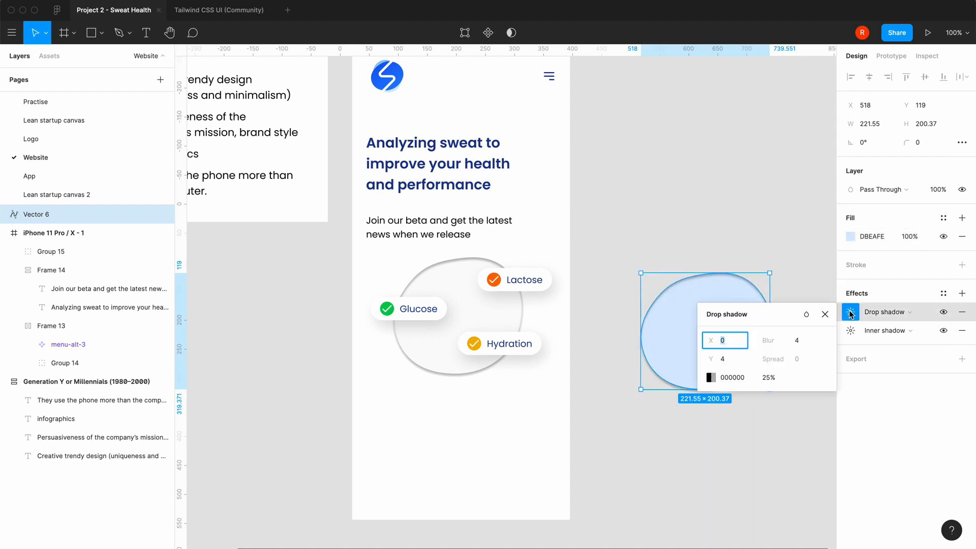
{"action": "left_click", "coordinate": [711, 377]}
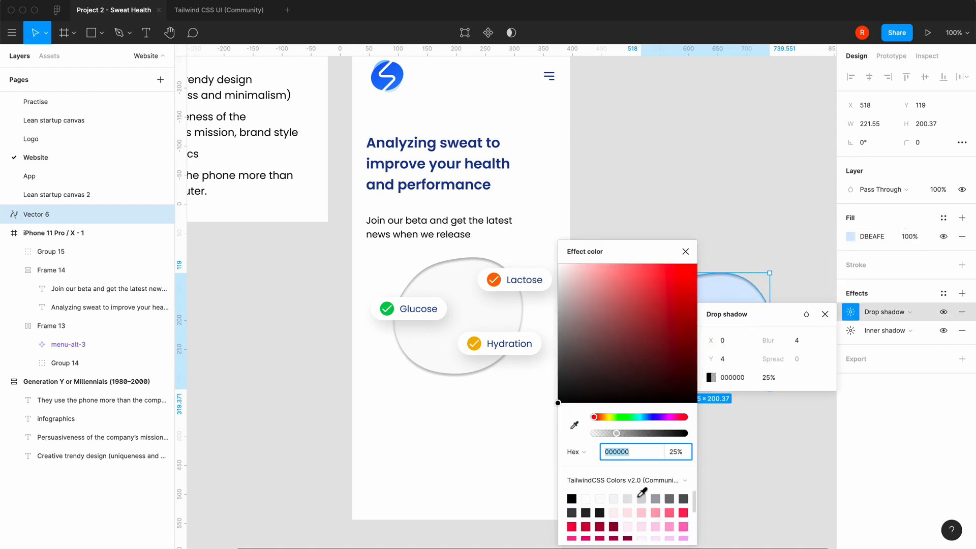
{"action": "scroll", "coordinate": [642, 491], "scroll_direction": "down", "scroll_amount": 2}
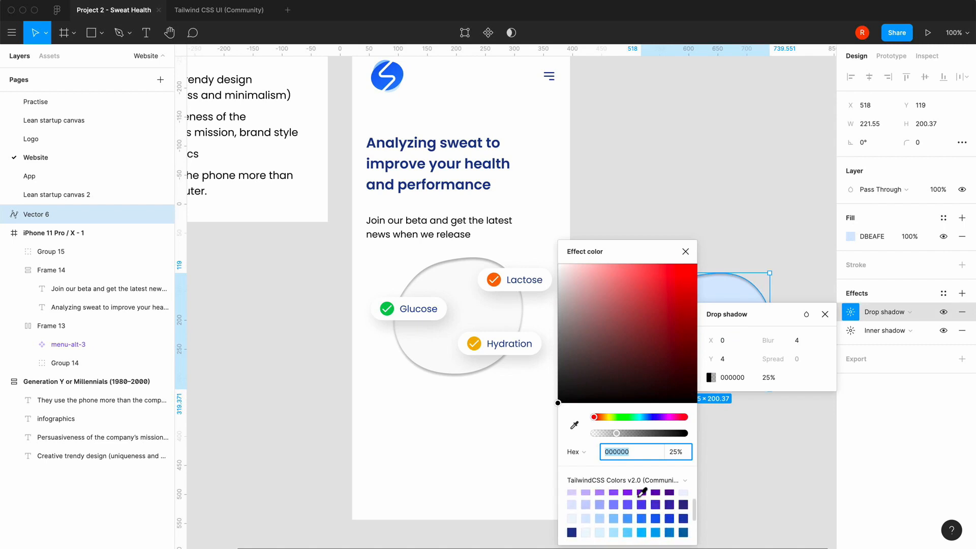
{"action": "left_click", "coordinate": [614, 518]}
{"action": "left_click", "coordinate": [686, 251]}
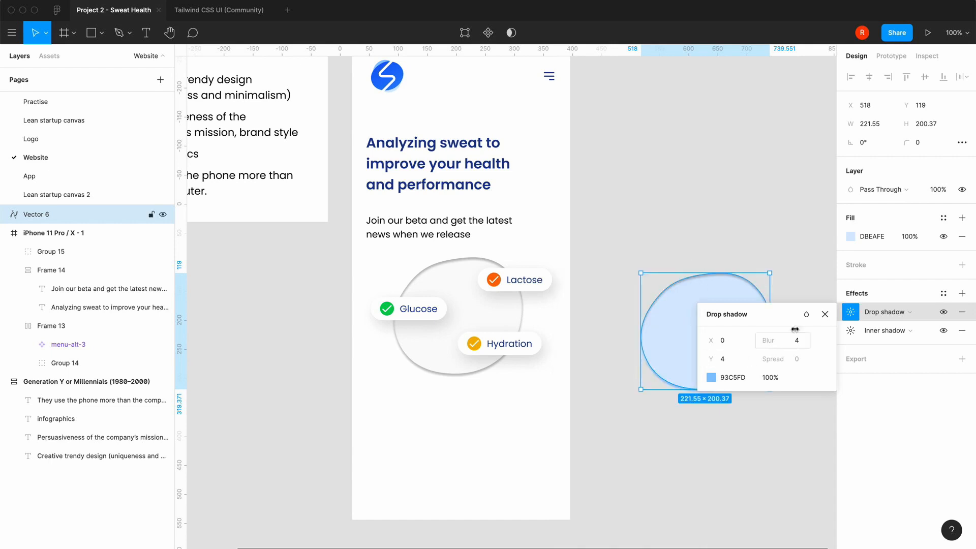
{"action": "left_click", "coordinate": [824, 315]}
Set the inner shadow colour of the separate blob to blue/300 (93C5FD) at 100% opacity
{"action": "left_click", "coordinate": [851, 331]}
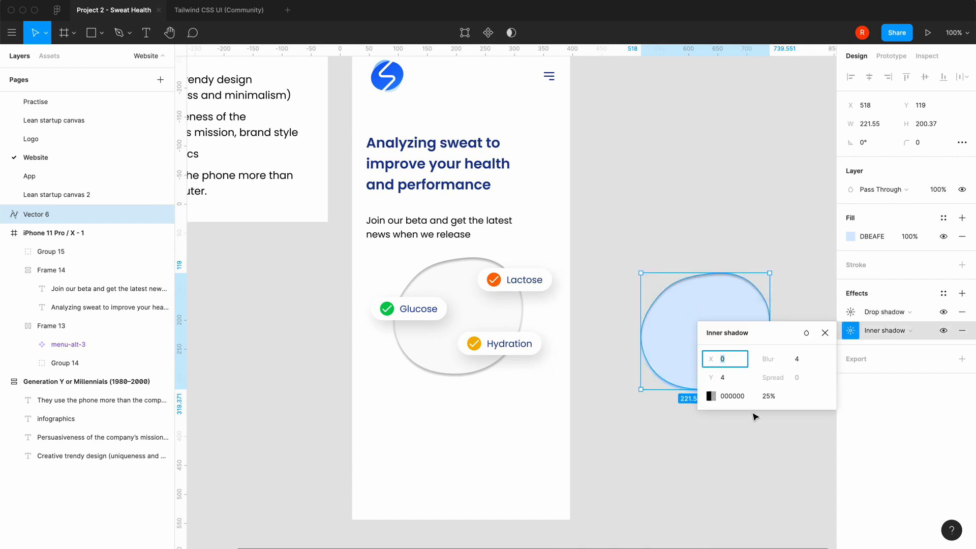
{"action": "left_click", "coordinate": [711, 396]}
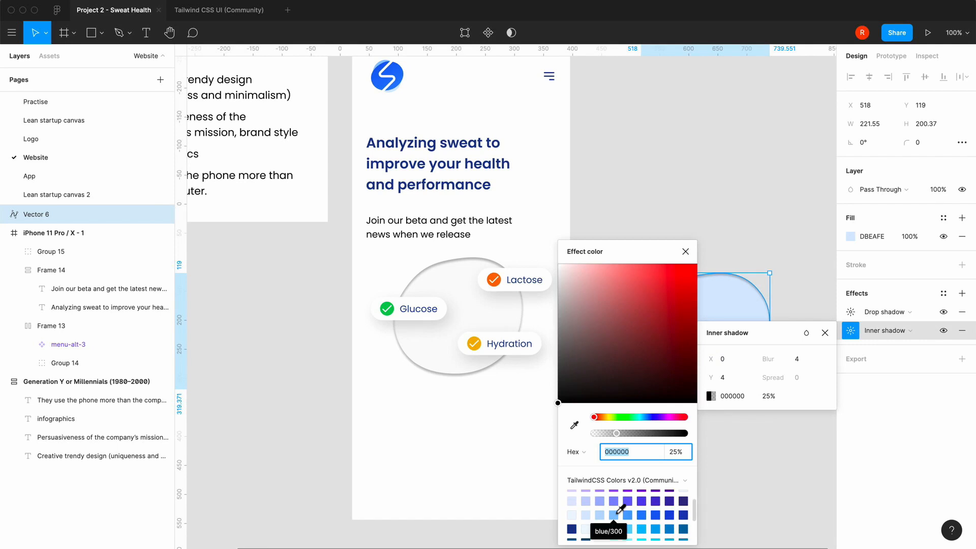
{"action": "left_click", "coordinate": [618, 512]}
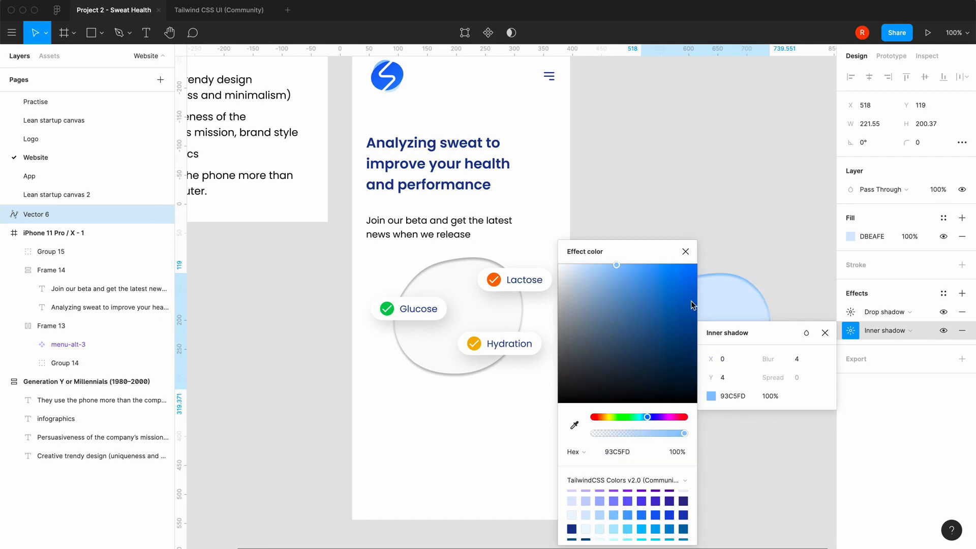
{"action": "left_click", "coordinate": [685, 251]}
{"action": "left_click", "coordinate": [827, 333]}
{"action": "left_click", "coordinate": [742, 452]}
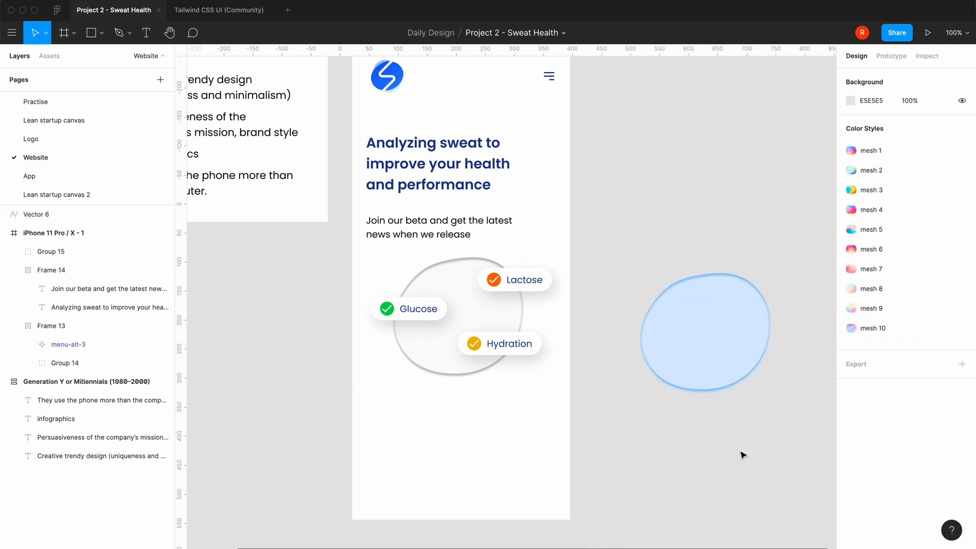
Change the separate blob's fill to the Tailwind blue/50 (EFF6FF) and move it to about X 462, Y 150
{"action": "left_click", "coordinate": [732, 344]}
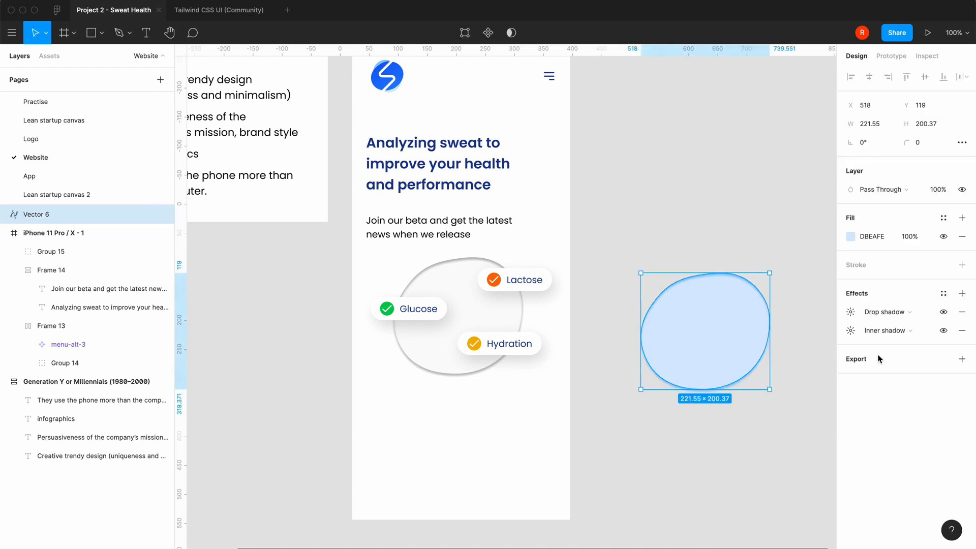
{"action": "left_click", "coordinate": [852, 237]}
{"action": "scroll", "coordinate": [743, 493], "scroll_direction": "down", "scroll_amount": 5}
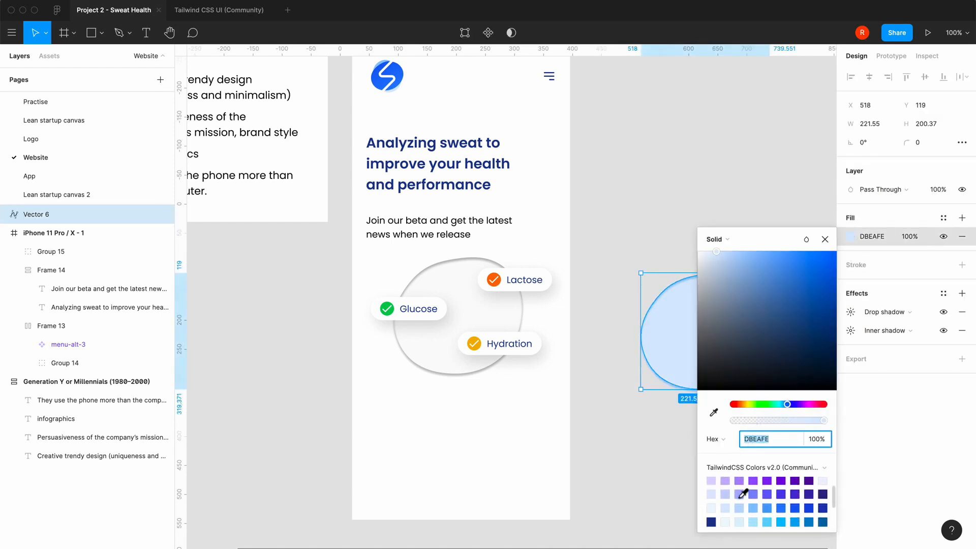
{"action": "left_click", "coordinate": [712, 507]}
{"action": "left_click", "coordinate": [825, 239]}
{"action": "left_click", "coordinate": [801, 233]}
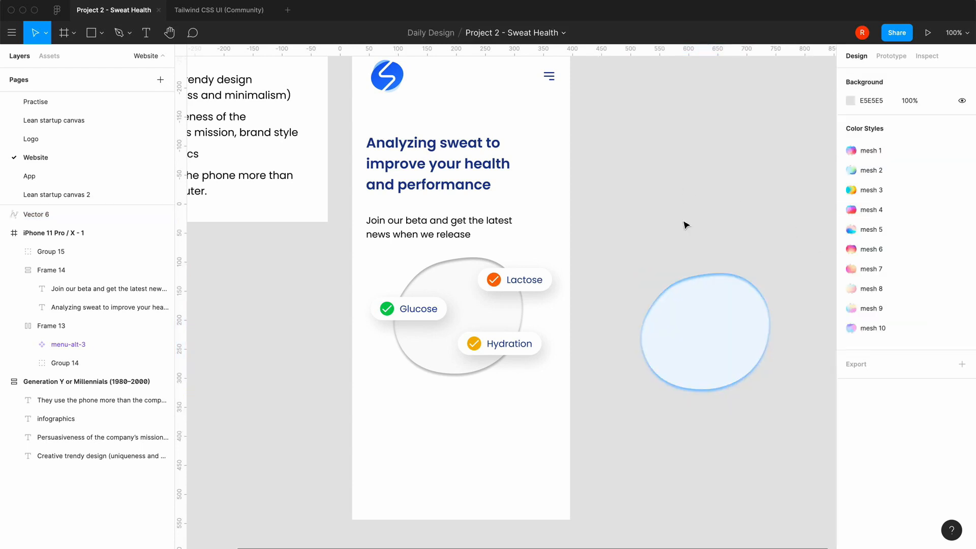
{"action": "left_click_drag", "start_coordinate": [707, 335], "coordinate": [676, 353]}
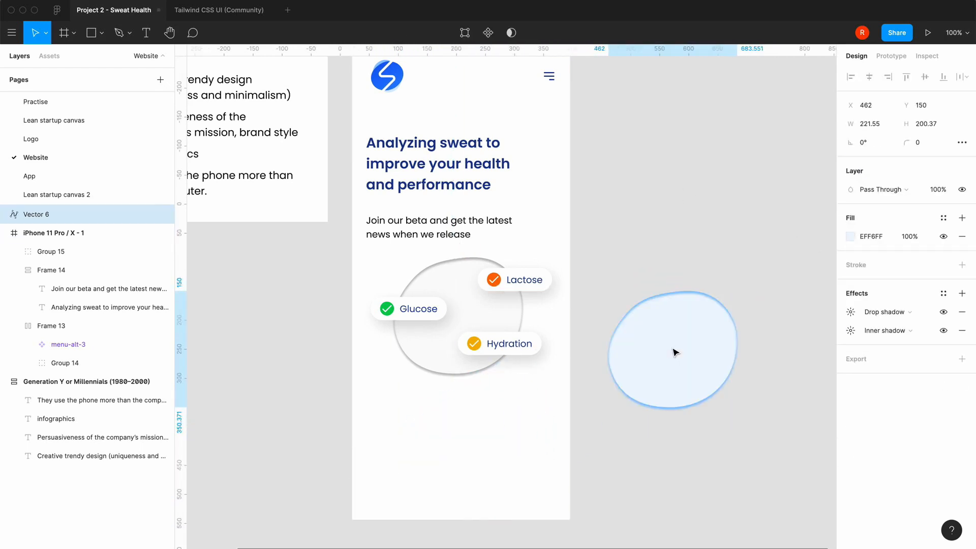
{"action": "left_click", "coordinate": [665, 224]}
Set the auto layout spacing between the headline and the beta sign-up text to 16
{"action": "scroll", "coordinate": [664, 224], "scroll_direction": "up", "scroll_amount": 2}
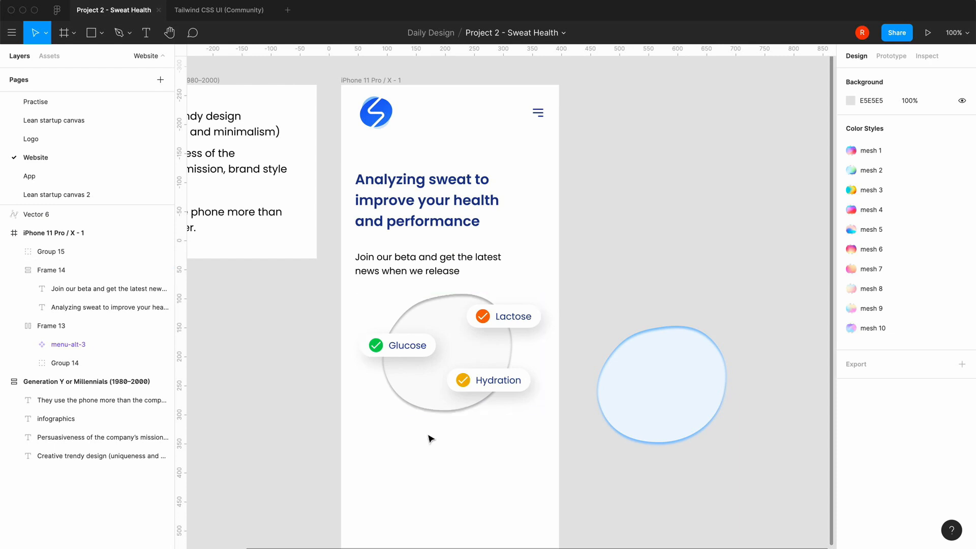
{"action": "scroll", "coordinate": [323, 397], "scroll_direction": "left", "scroll_amount": 3}
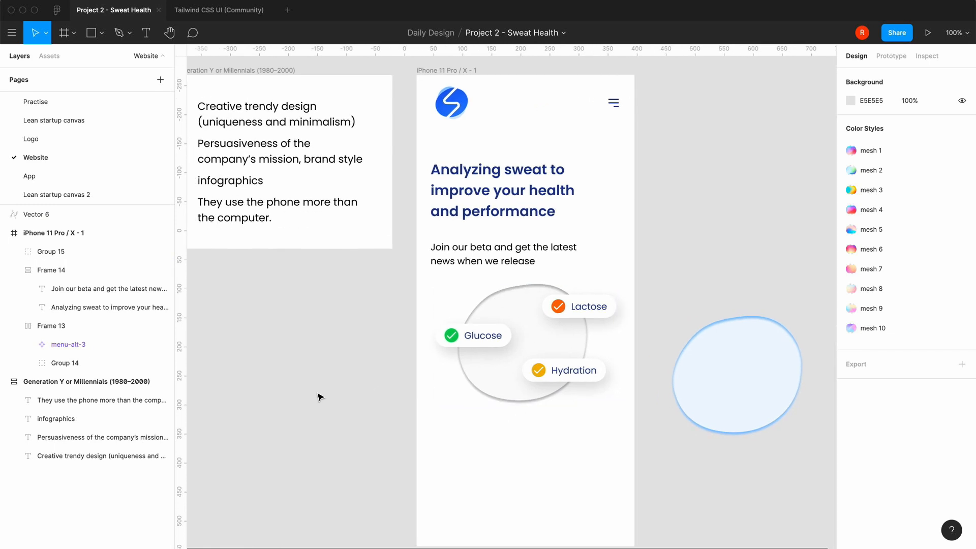
{"action": "left_click", "coordinate": [521, 211]}
{"action": "left_click", "coordinate": [903, 231]}
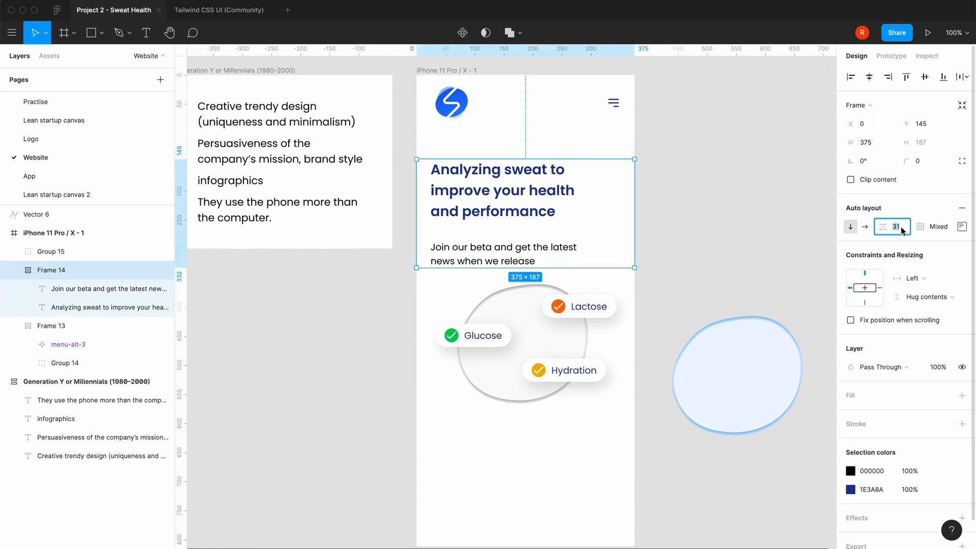
{"action": "type", "text": "24"}
{"action": "key", "text": "Return"}
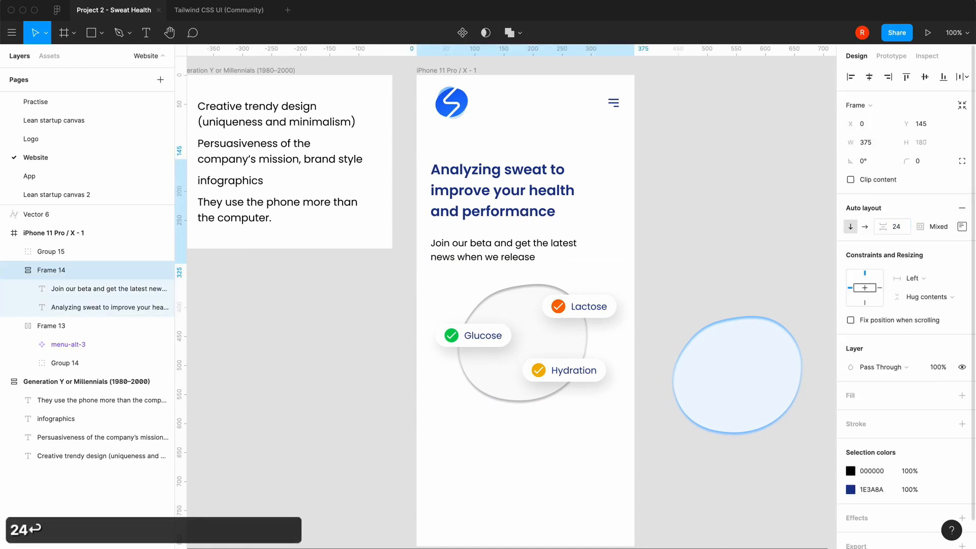
{"action": "left_click", "coordinate": [902, 231]}
{"action": "type", "text": "16"}
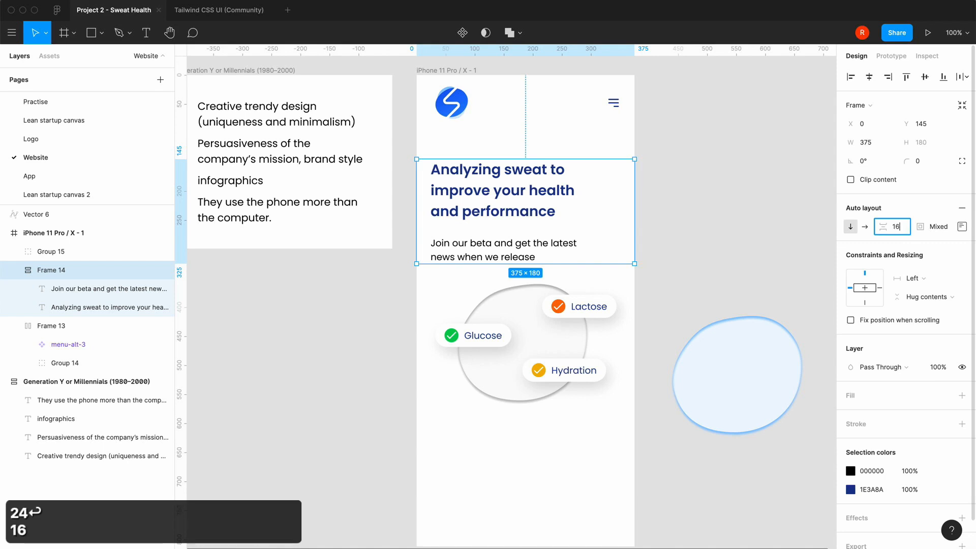
{"action": "key", "text": "Return"}
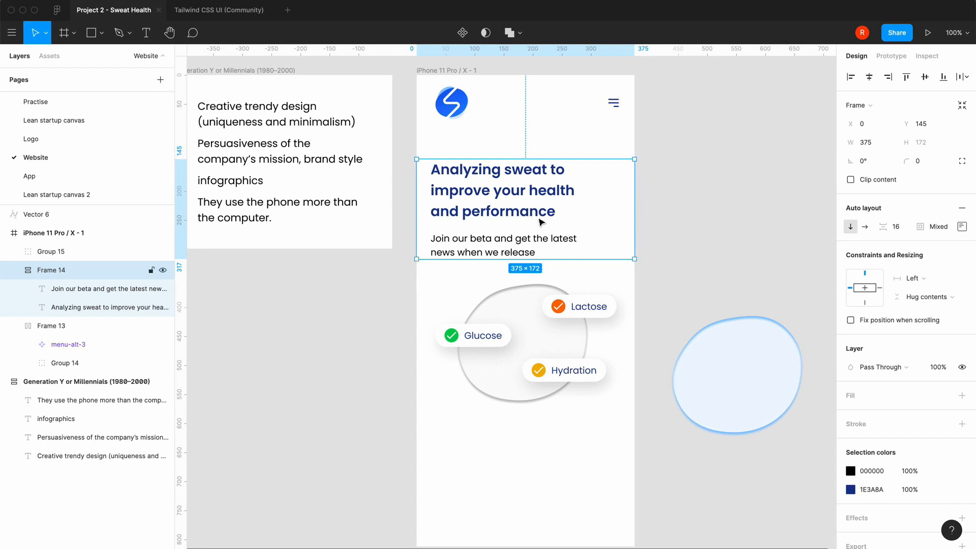
{"action": "left_click", "coordinate": [493, 479]}
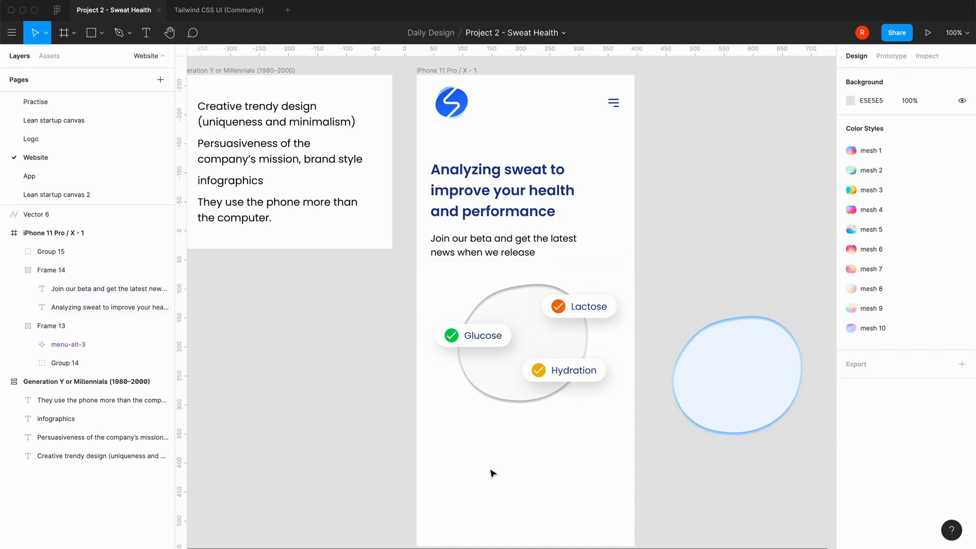
Move the group with the grey blob and three pills down 40 px, away from the text block
{"action": "left_click", "coordinate": [520, 239]}
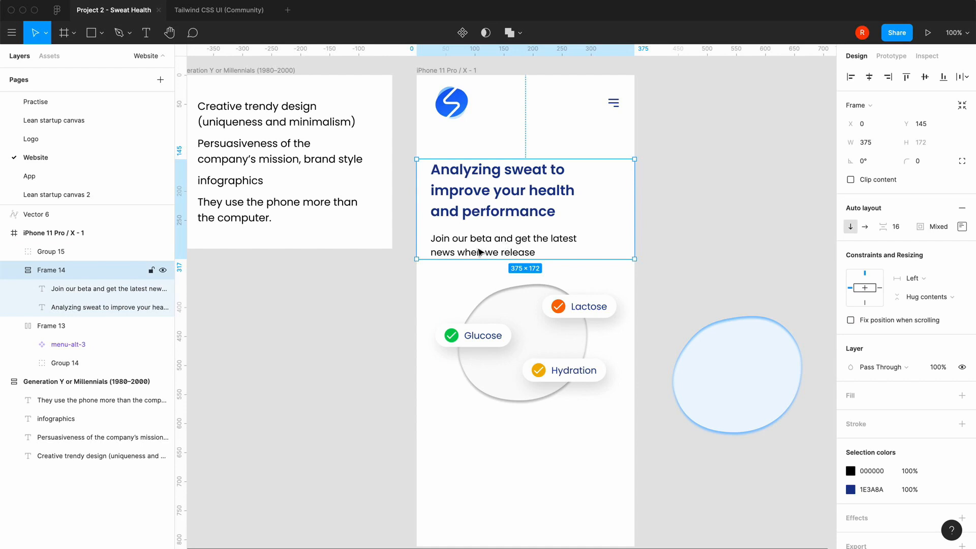
{"action": "left_click", "coordinate": [515, 325]}
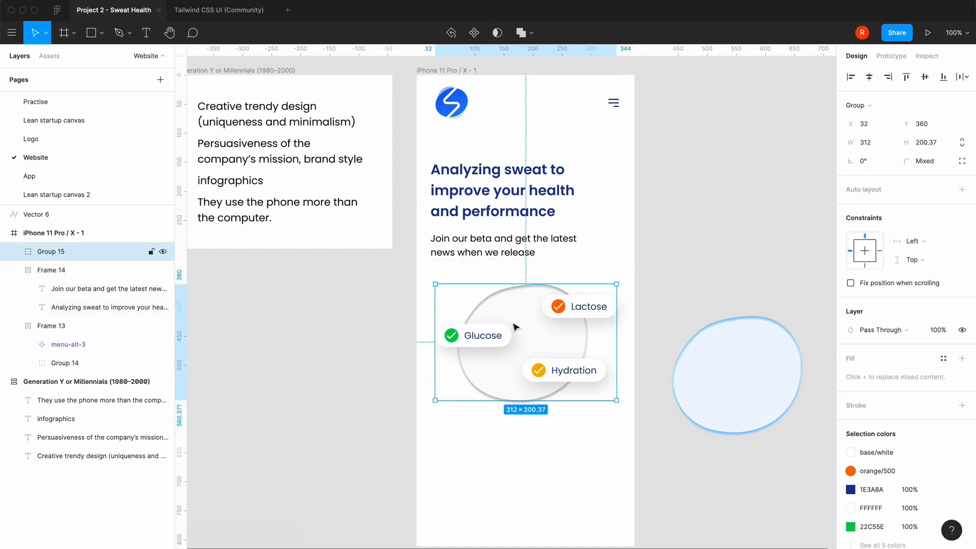
{"action": "key", "text": "shift+Down"}
{"action": "key", "text": "shift+Down"}
{"action": "key", "text": "shift+Down"}
{"action": "key", "text": "shift+Down"}
Add the text "Join" inside the text block, between the headline and the beta sign-up text
{"action": "left_click", "coordinate": [493, 257]}
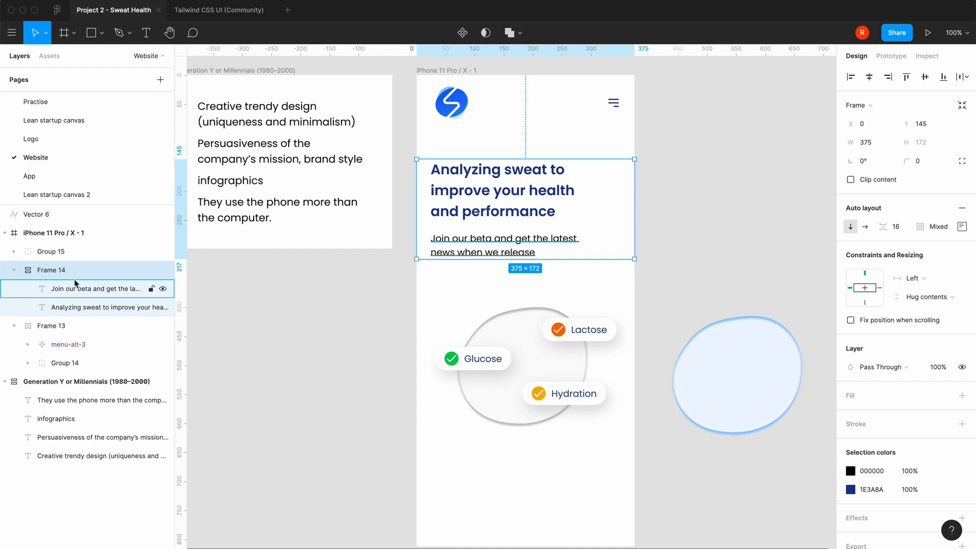
{"action": "left_click", "coordinate": [150, 33]}
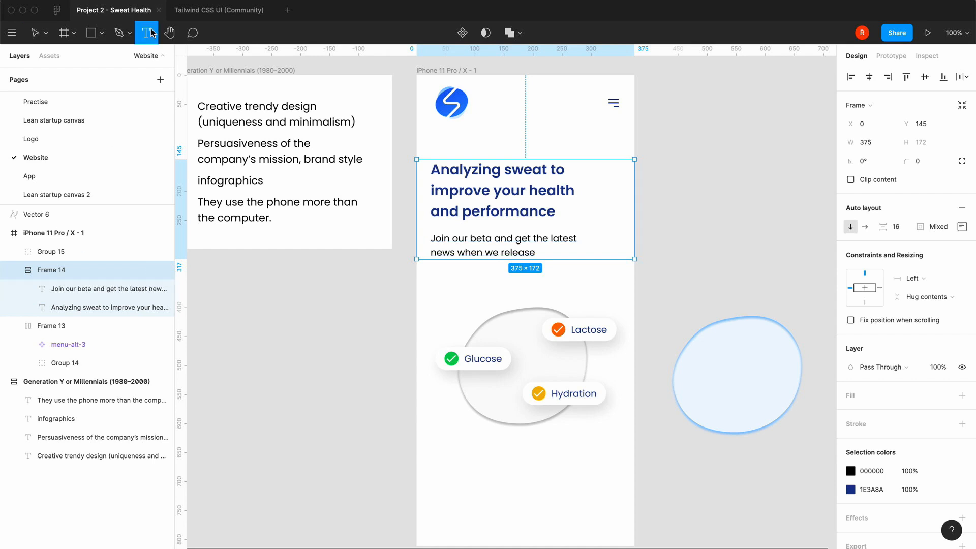
{"action": "left_click", "coordinate": [612, 223]}
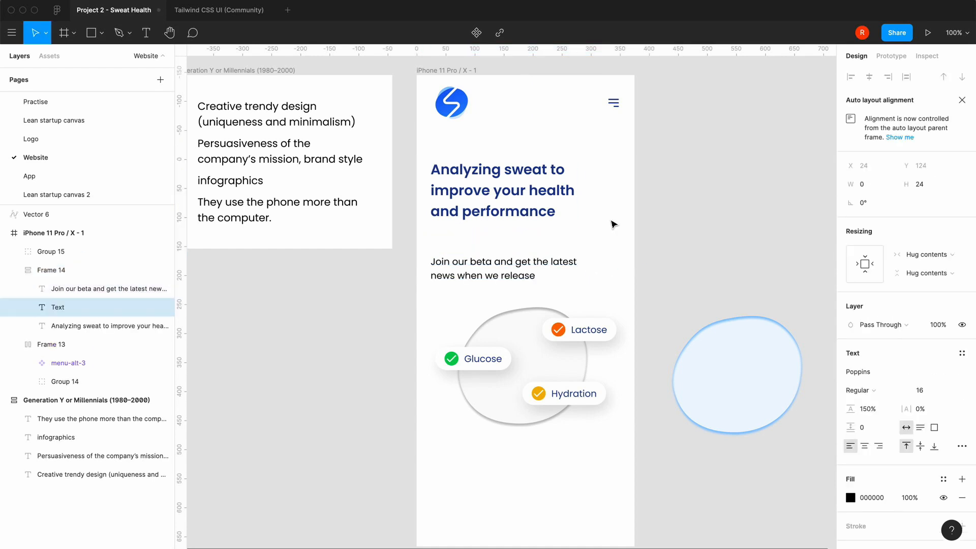
{"action": "type", "text": "Join"}
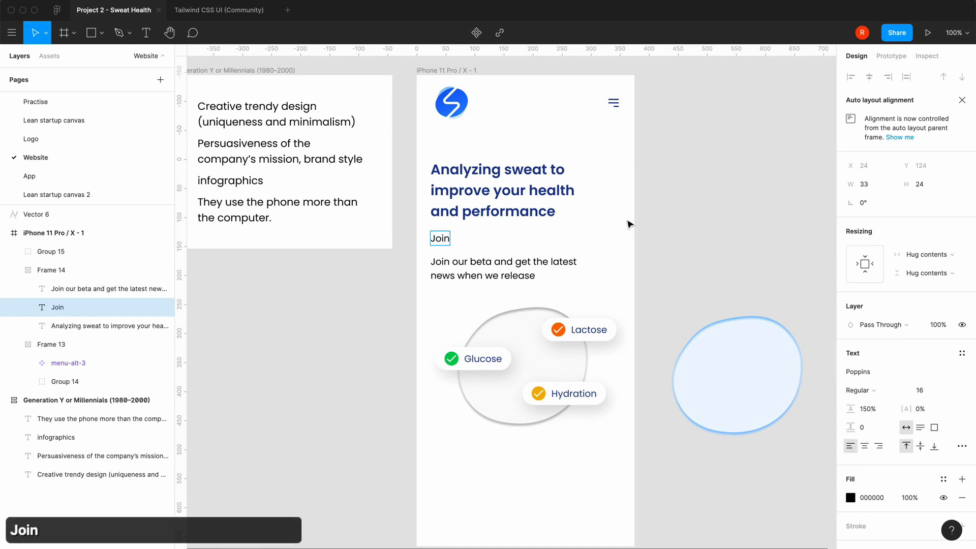
{"action": "key", "text": "Escape"}
Wrap the Join text in an auto layout frame and fill that frame with the blue/500 colour style
{"action": "key", "text": "shift+a"}
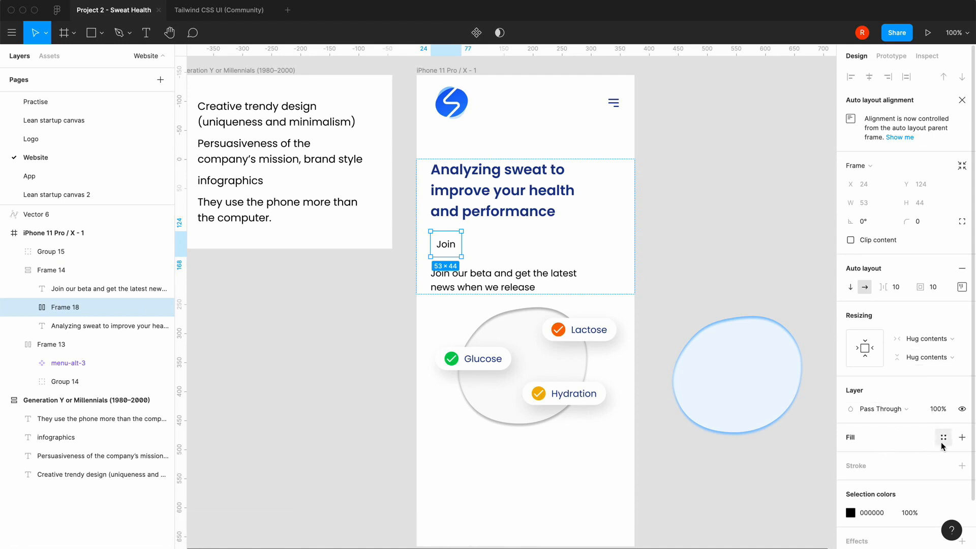
{"action": "left_click", "coordinate": [941, 442]}
{"action": "type", "text": "bl"}
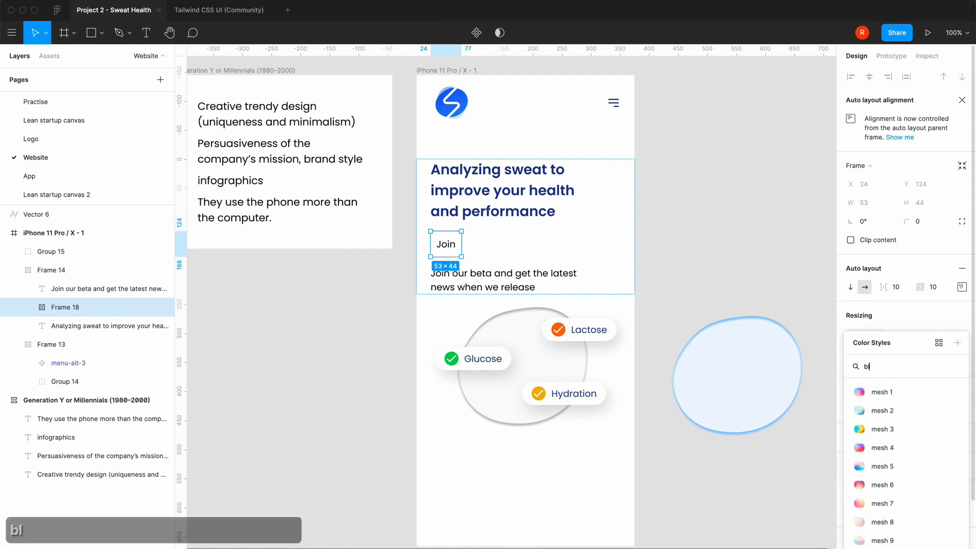
{"action": "type", "text": "ue"}
{"action": "scroll", "coordinate": [879, 498], "scroll_direction": "down", "scroll_amount": 5}
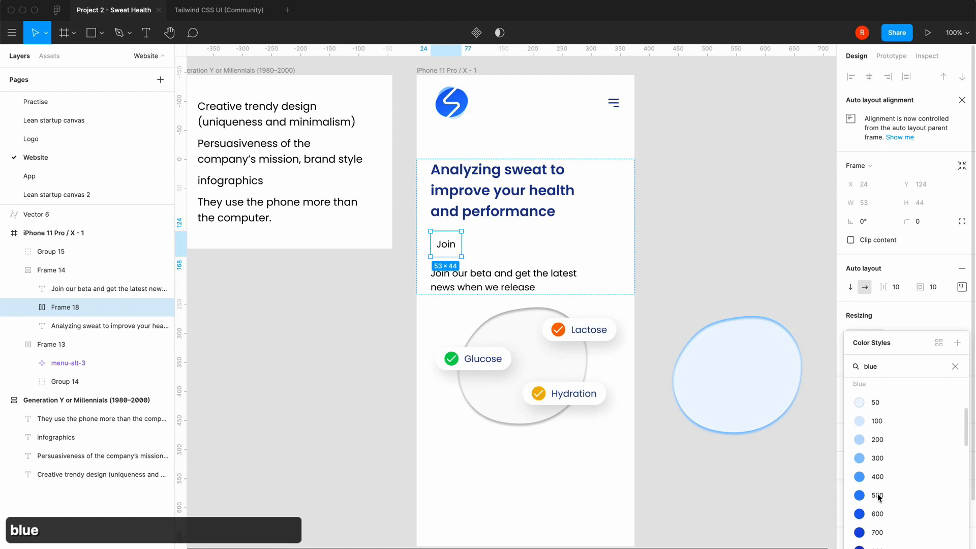
{"action": "left_click", "coordinate": [878, 495]}
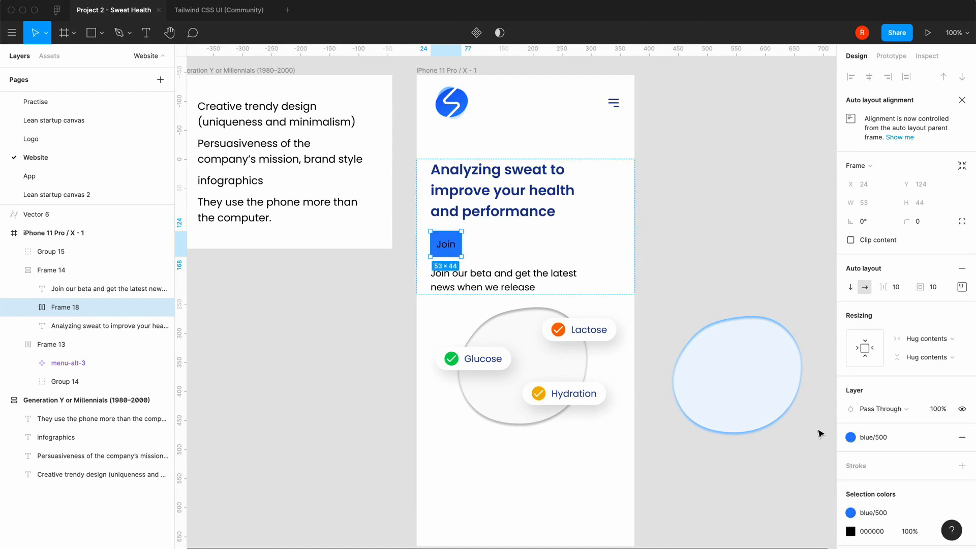
Change the Join button's text colour to white (FFFFFF)
{"action": "double_click", "coordinate": [452, 253]}
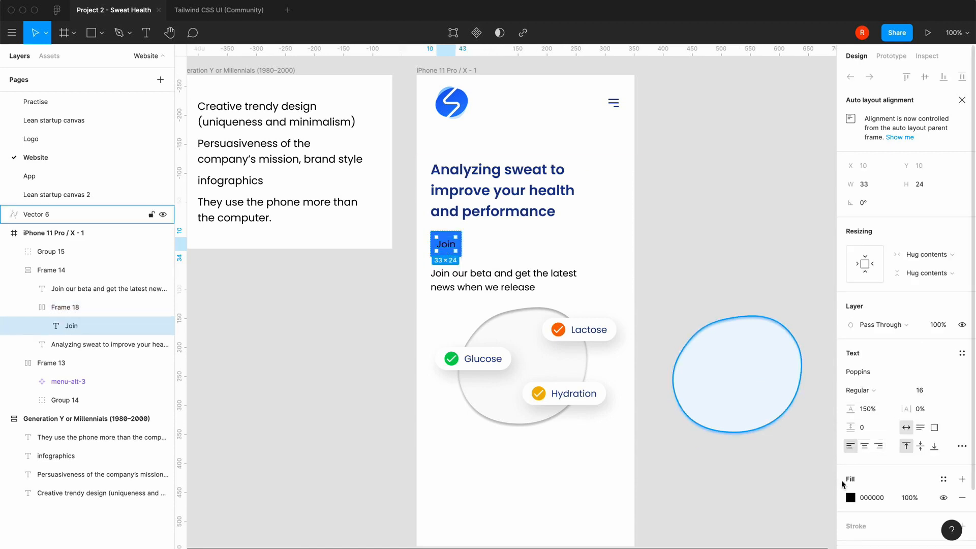
{"action": "left_click", "coordinate": [850, 498]}
{"action": "left_click", "coordinate": [725, 499]}
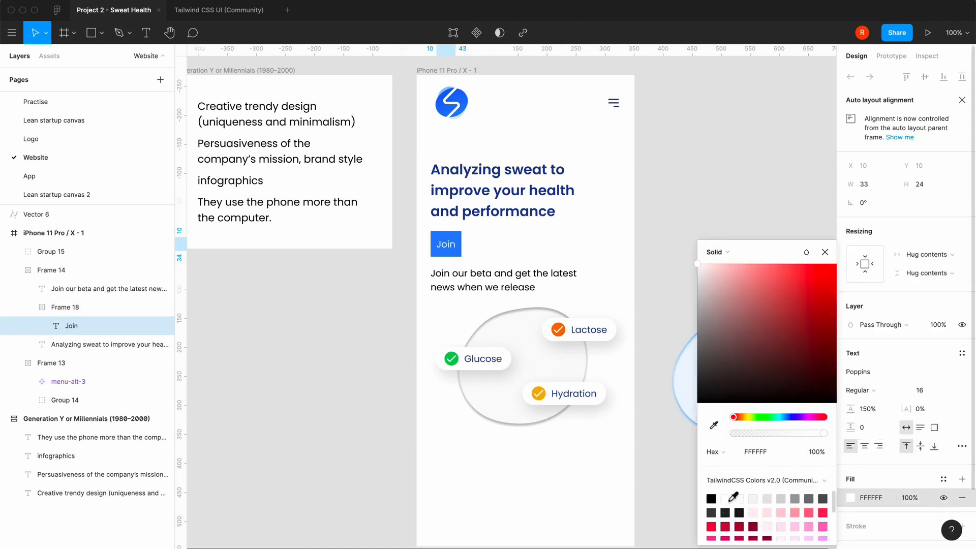
{"action": "left_click", "coordinate": [826, 252]}
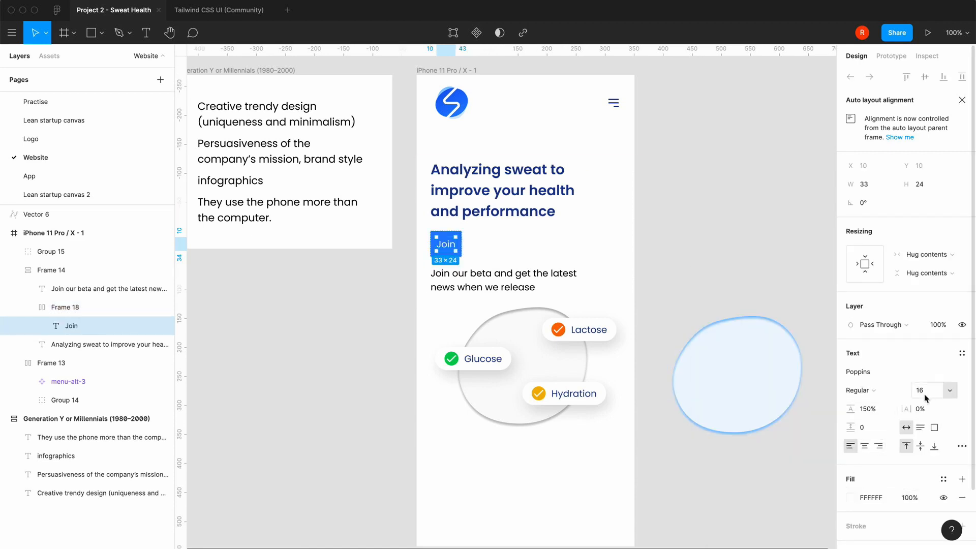
Set the Join button's text to Poppins SemiBold at size 18
{"action": "left_click", "coordinate": [871, 396]}
{"action": "left_click", "coordinate": [868, 432]}
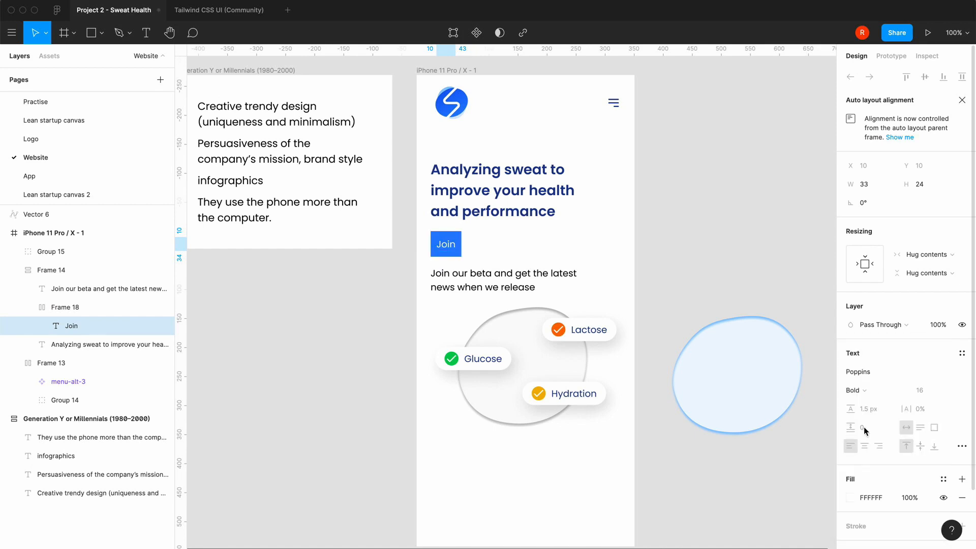
{"action": "left_click", "coordinate": [883, 389]}
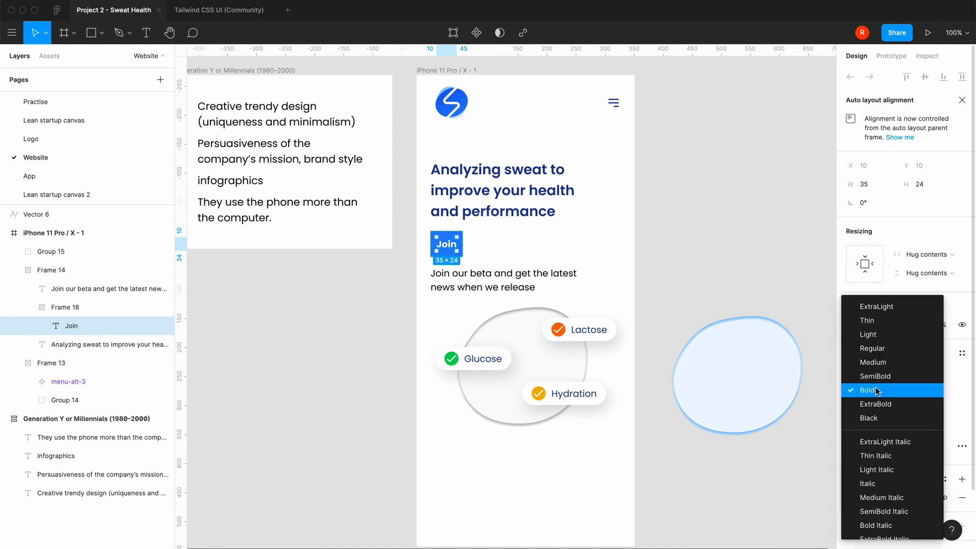
{"action": "left_click", "coordinate": [864, 376]}
{"action": "left_click", "coordinate": [950, 390]}
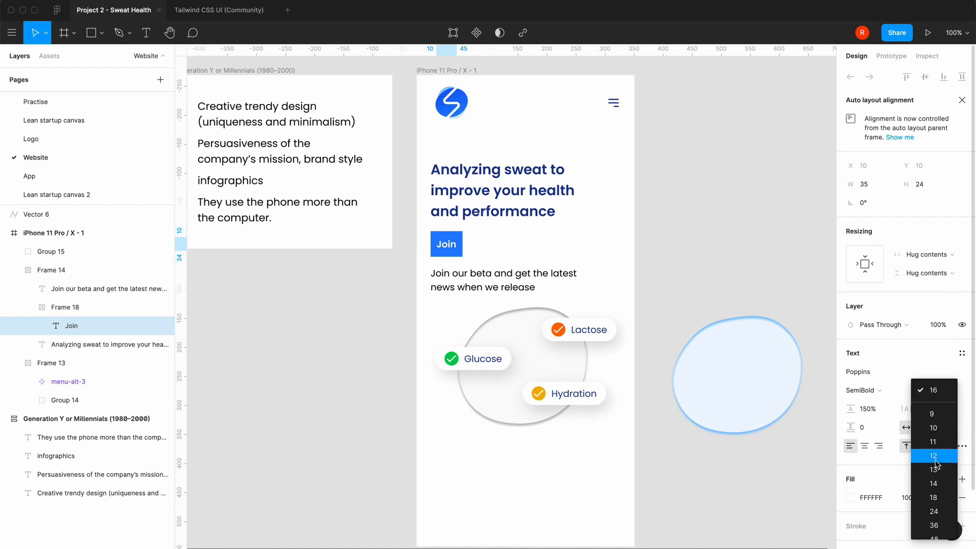
{"action": "left_click", "coordinate": [932, 497]}
{"action": "left_click", "coordinate": [730, 259]}
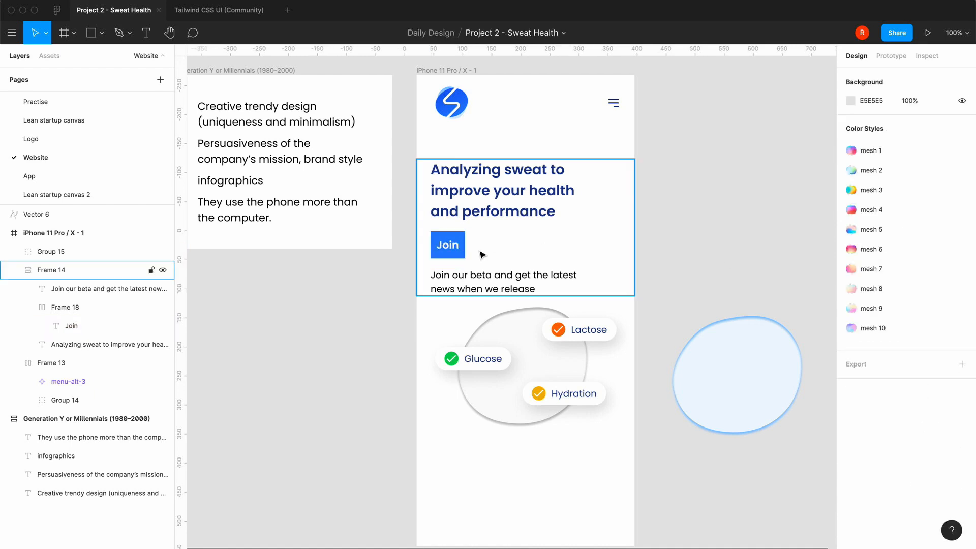
Set the line height of the Join button's text to 26 px
{"action": "double_click", "coordinate": [464, 258]}
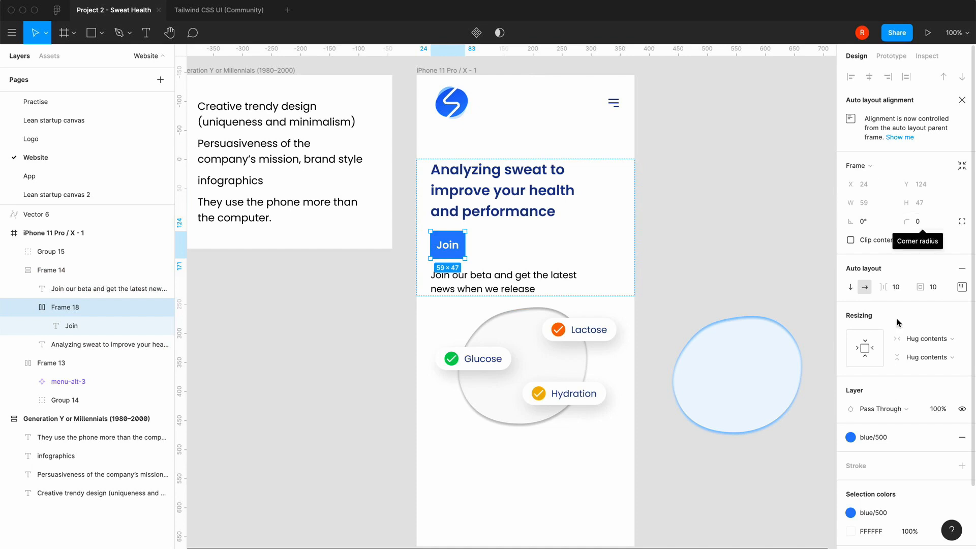
{"action": "left_click", "coordinate": [454, 253]}
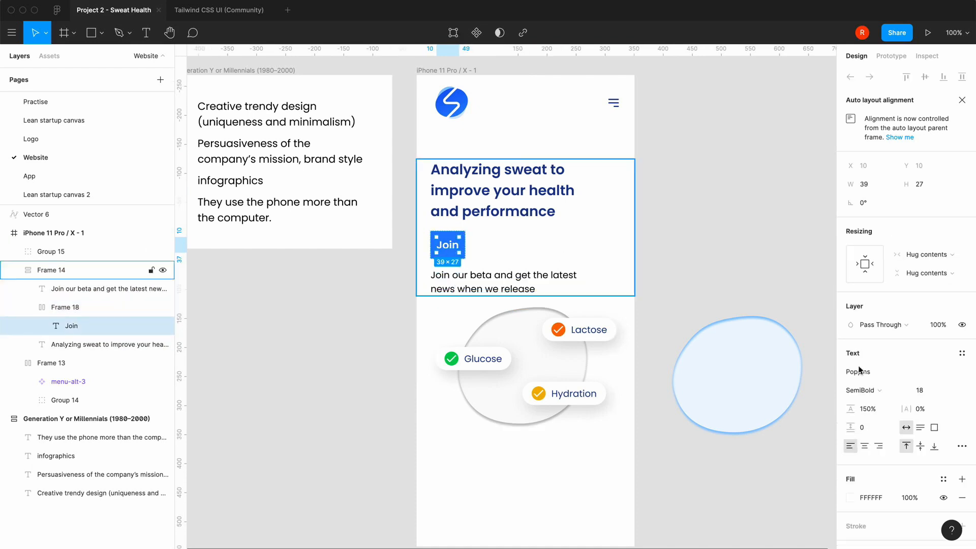
{"action": "left_click", "coordinate": [877, 413]}
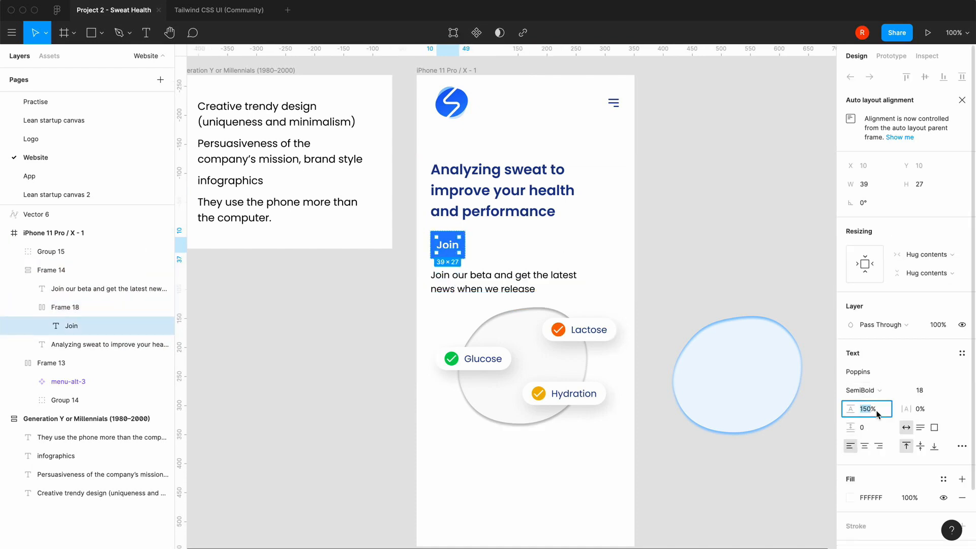
{"action": "type", "text": "26px%"}
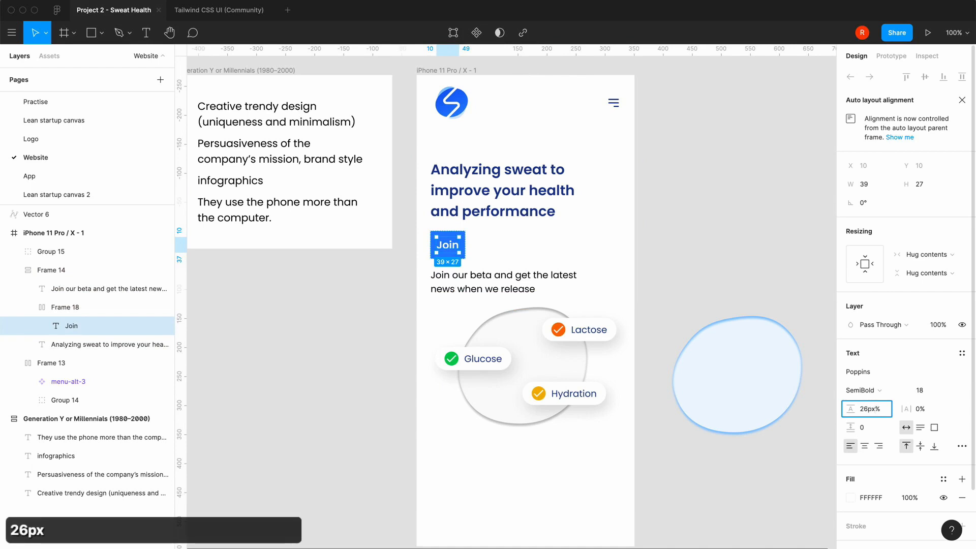
{"action": "key", "text": "Right"}
{"action": "key", "text": "BackSpace"}
{"action": "key", "text": "Return"}
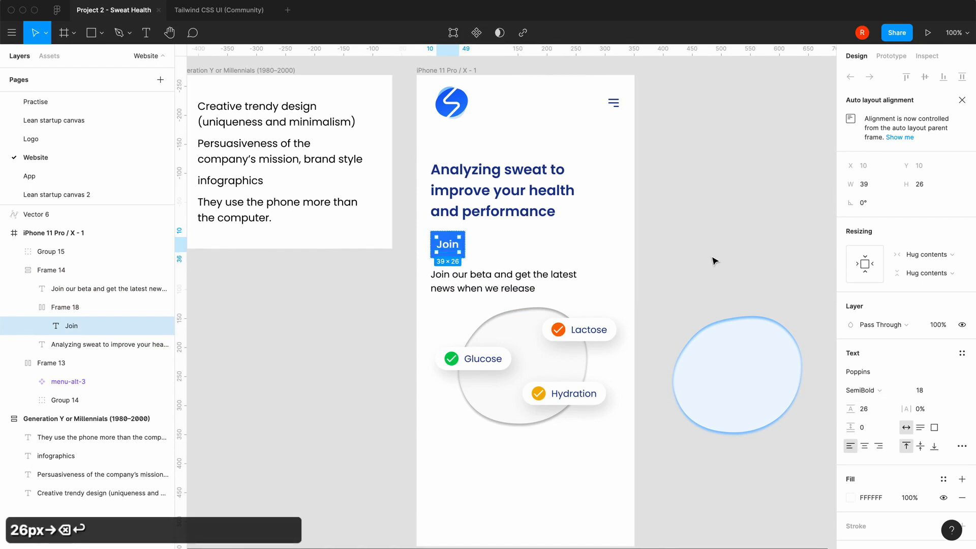
{"action": "left_click", "coordinate": [713, 258]}
Set the Join button frame's top and bottom padding to 8
{"action": "double_click", "coordinate": [450, 254]}
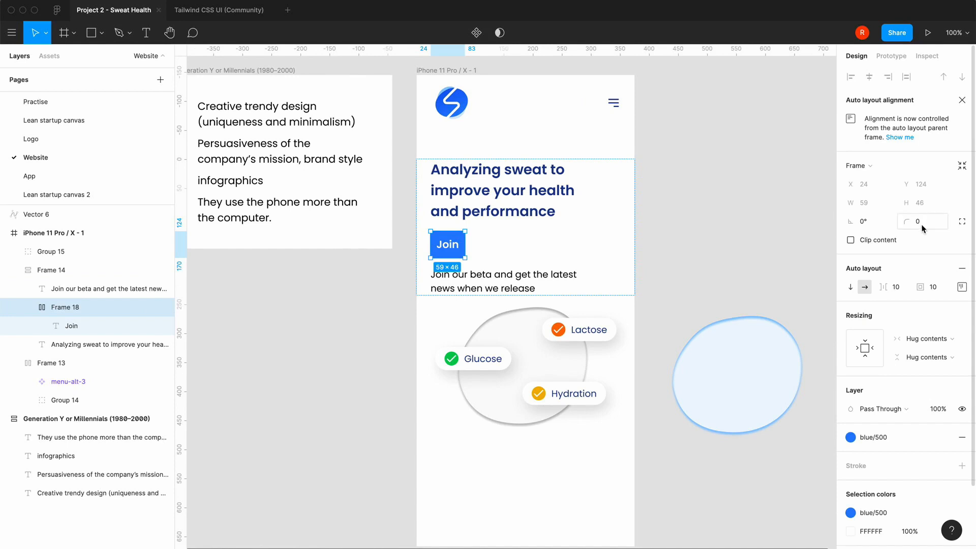
{"action": "left_click", "coordinate": [962, 287]}
{"action": "type", "text": "8"}
{"action": "key", "text": "Tab"}
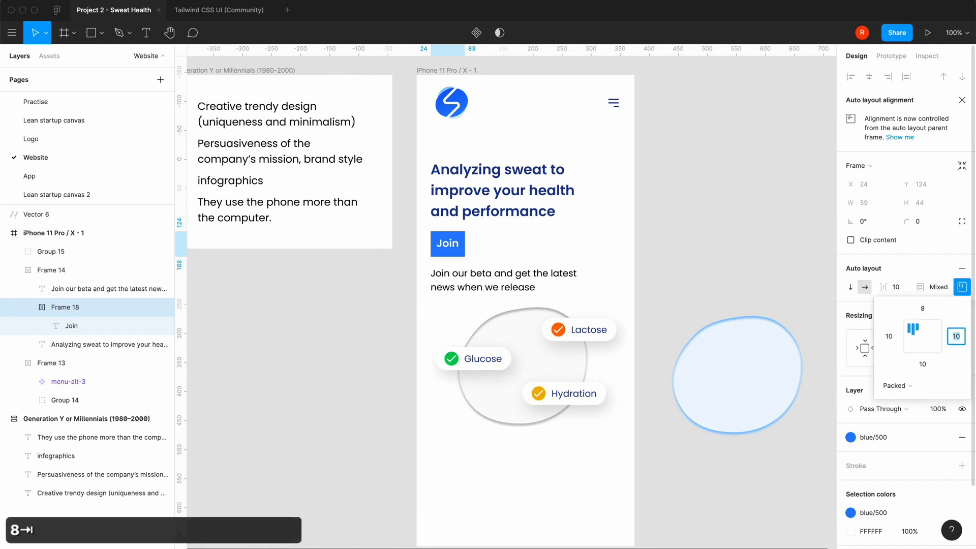
{"action": "key", "text": "Tab"}
{"action": "type", "text": "8"}
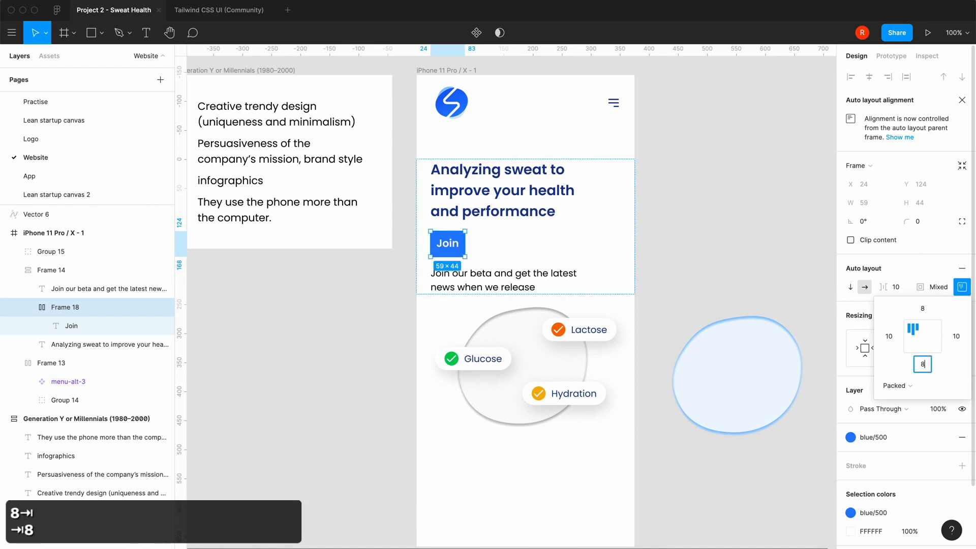
Set the Join button frame's left and right padding to 16
{"action": "key", "text": "Tab"}
{"action": "type", "text": "16"}
{"action": "key", "text": "Tab"}
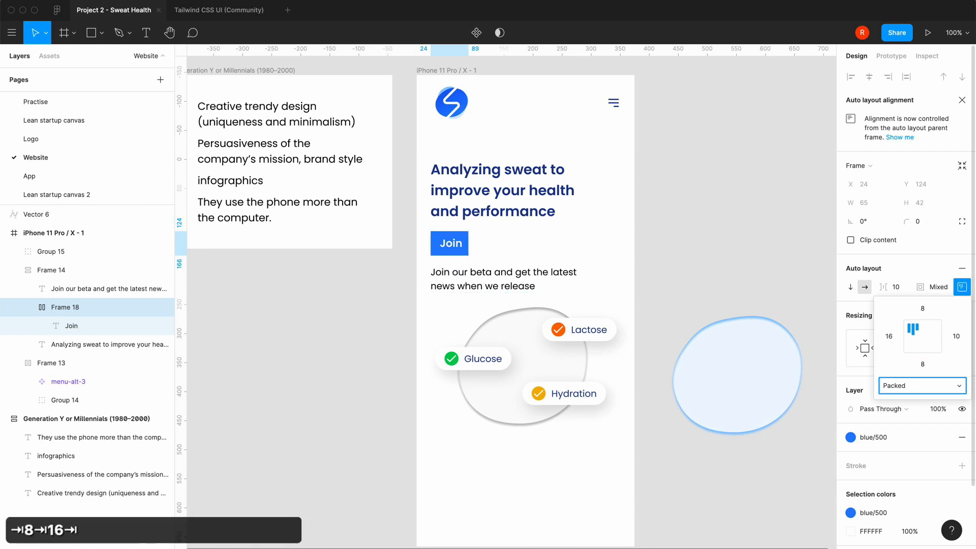
{"action": "left_click", "coordinate": [958, 338]}
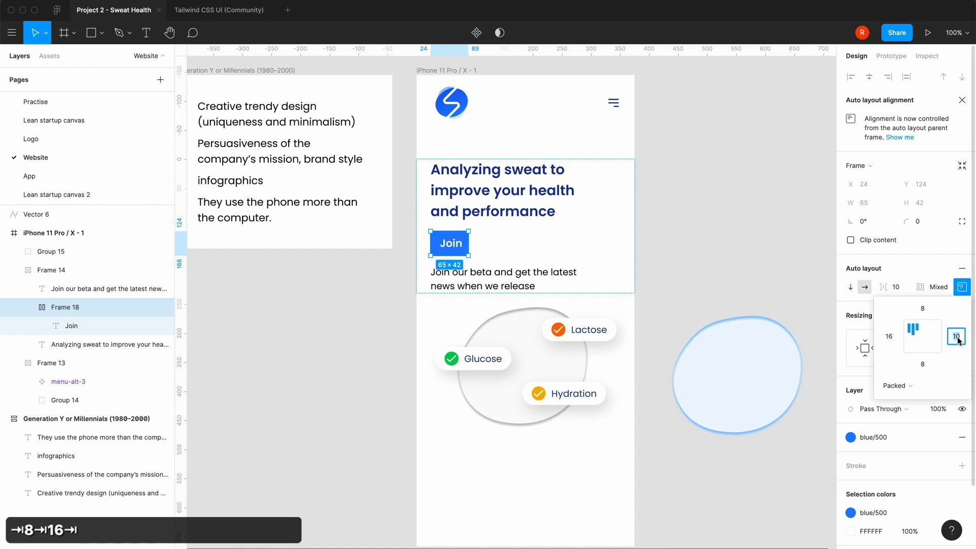
{"action": "type", "text": "16"}
{"action": "key", "text": "Return"}
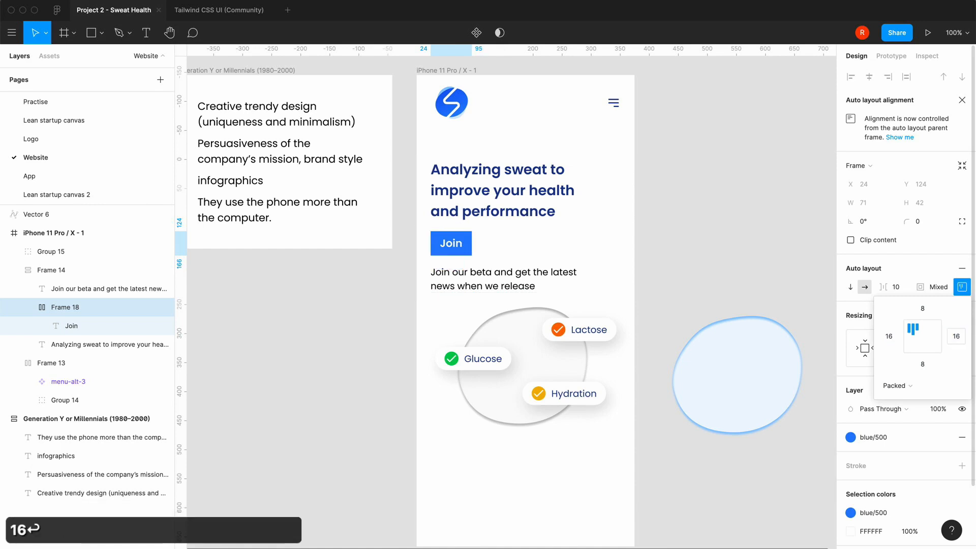
Set the Join button frame's left and right padding to 24
{"action": "left_click", "coordinate": [962, 340]}
{"action": "type", "text": "24"}
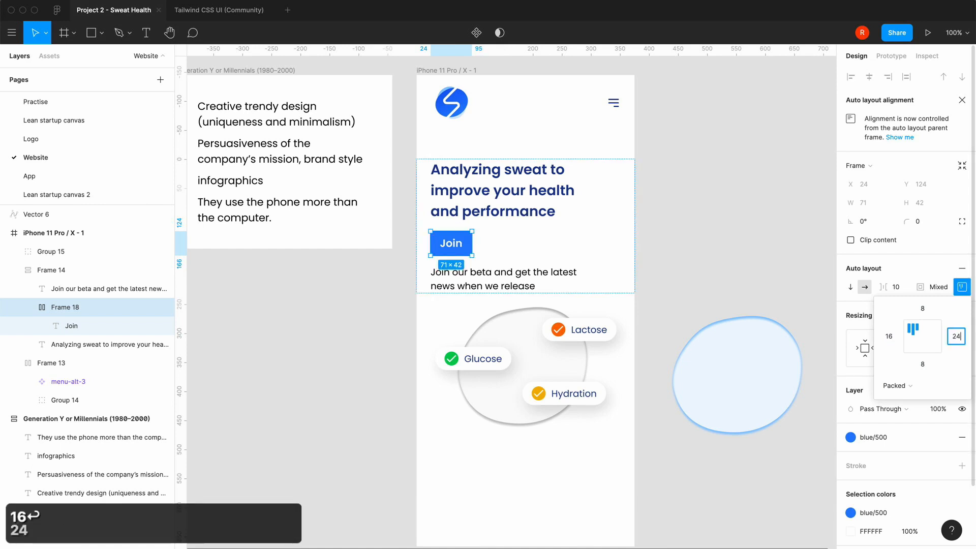
{"action": "left_click", "coordinate": [889, 336]}
{"action": "type", "text": "24"}
{"action": "key", "text": "Return"}
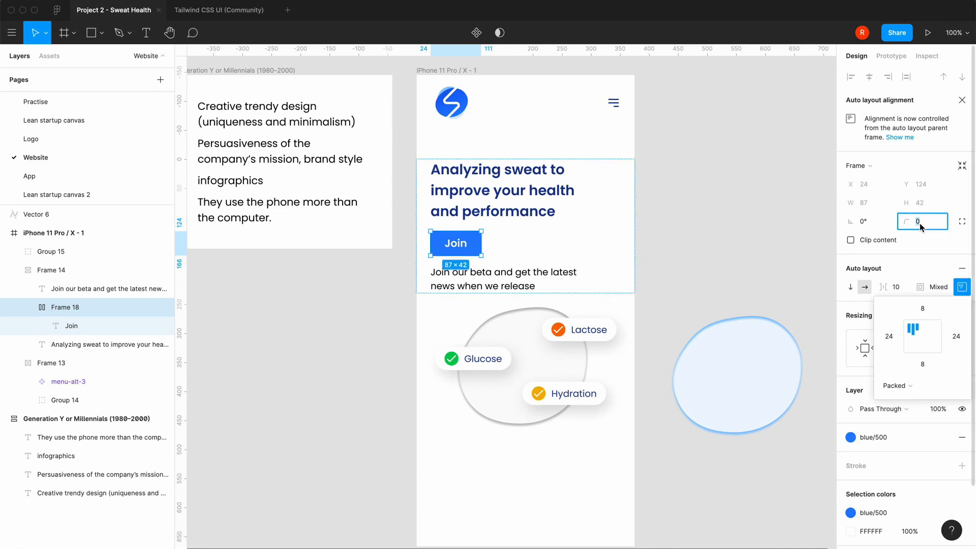
Round the Join button frame's corners with a radius of 21
{"action": "type", "text": "21"}
{"action": "key", "text": "Return"}
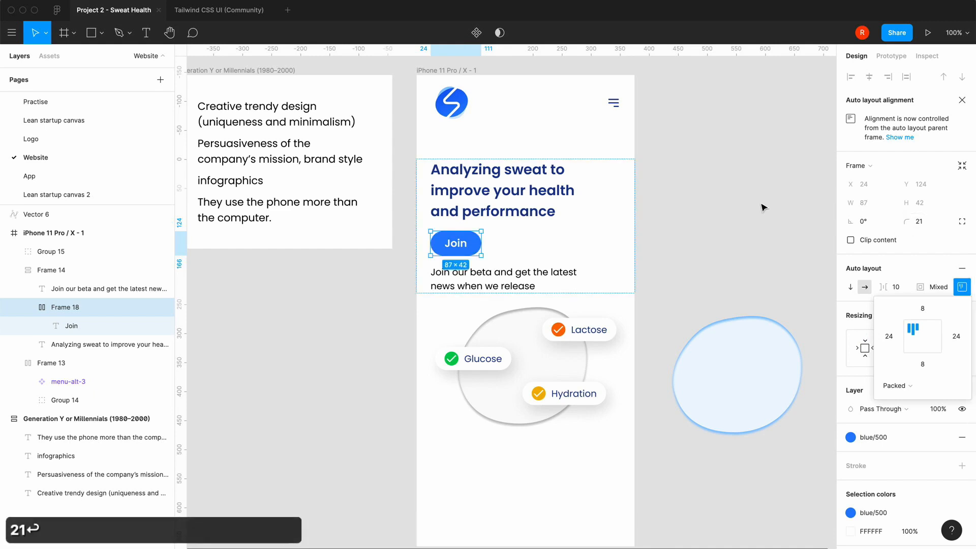
{"action": "left_click", "coordinate": [762, 207]}
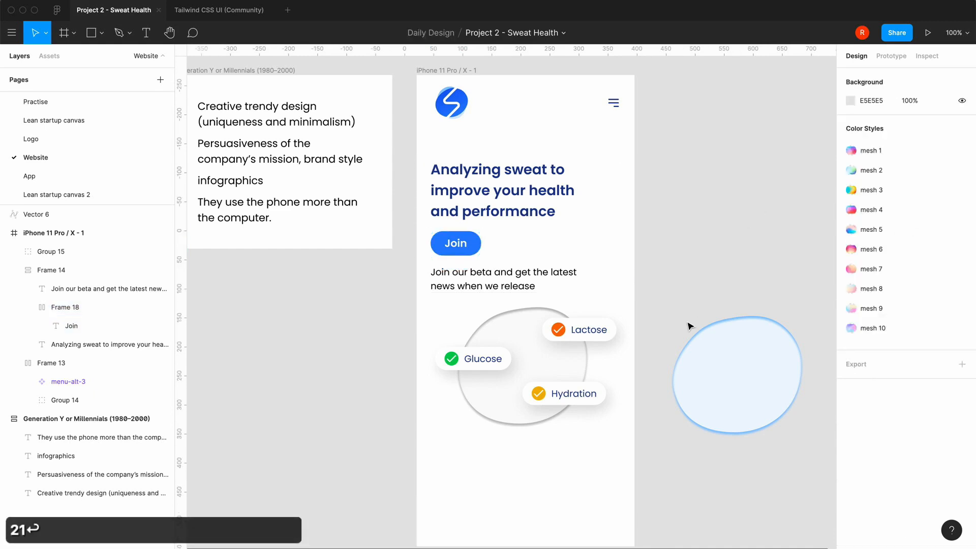
Reorder the text "Join our beta and get the latest news when we release" so that it sits above the Join button
{"action": "scroll", "coordinate": [689, 323], "scroll_direction": "down", "scroll_amount": 2}
{"action": "scroll", "coordinate": [661, 324], "scroll_direction": "right", "scroll_amount": 1}
{"action": "left_click", "coordinate": [543, 342]}
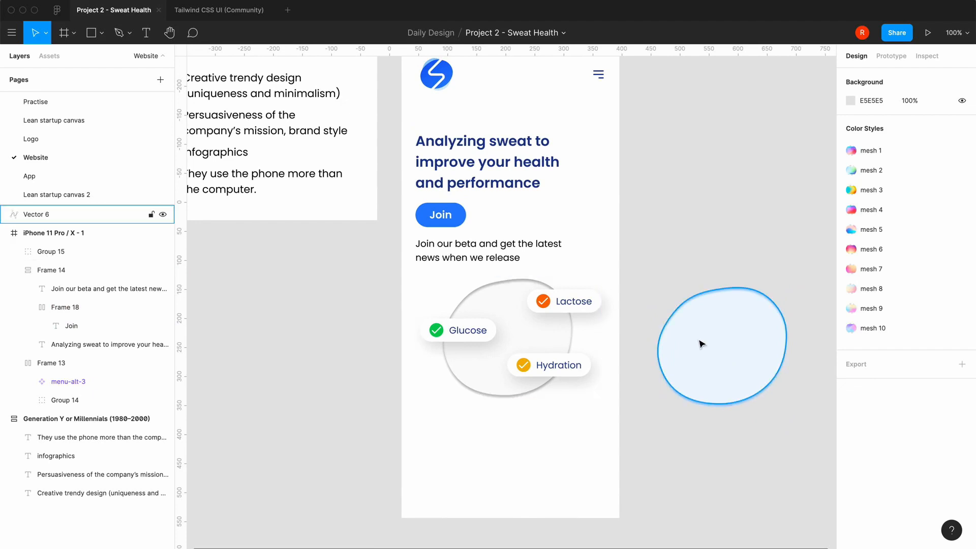
{"action": "scroll", "coordinate": [662, 473], "scroll_direction": "up", "scroll_amount": 3}
{"action": "scroll", "coordinate": [662, 473], "scroll_direction": "right", "scroll_amount": 1}
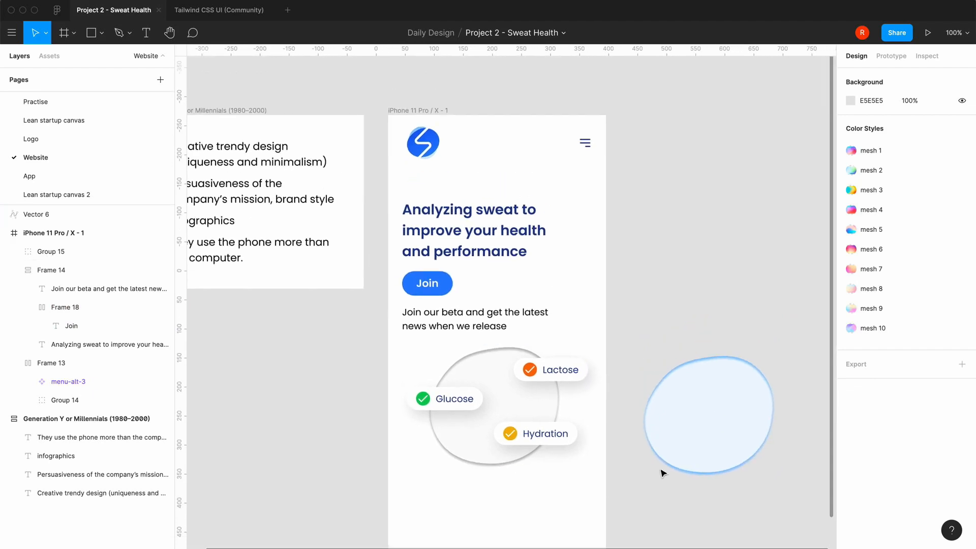
{"action": "double_click", "coordinate": [478, 324]}
{"action": "key", "text": "Up"}
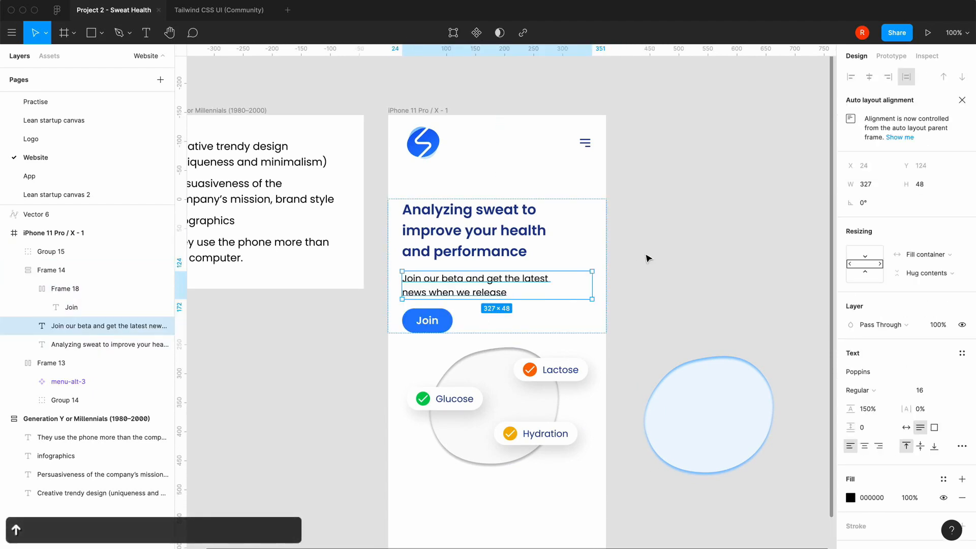
{"action": "left_click", "coordinate": [659, 257]}
Recolour the "Join our beta" text to dark grey 52525B from the TailwindCSS Colors v2.0 library
{"action": "left_click", "coordinate": [492, 279]}
{"action": "left_click", "coordinate": [850, 497]}
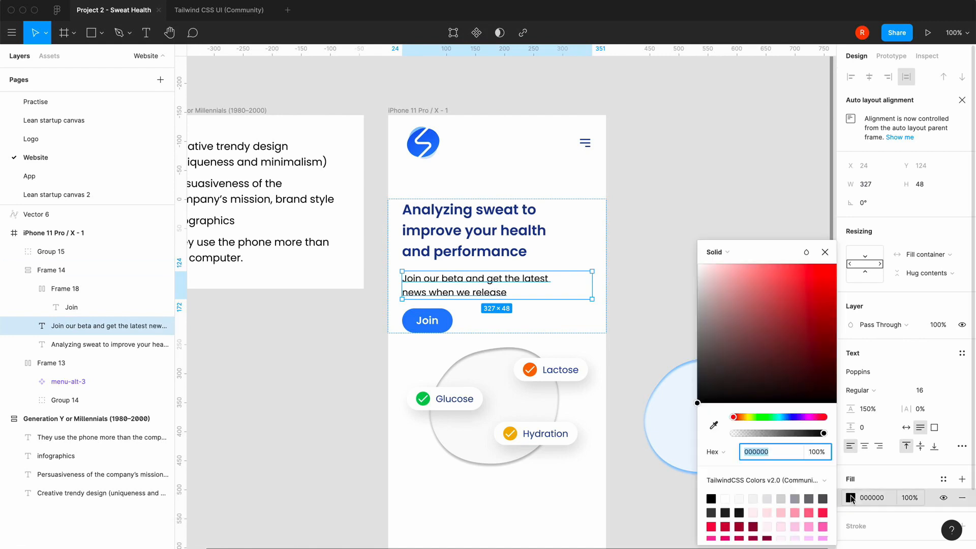
{"action": "left_click", "coordinate": [799, 483]}
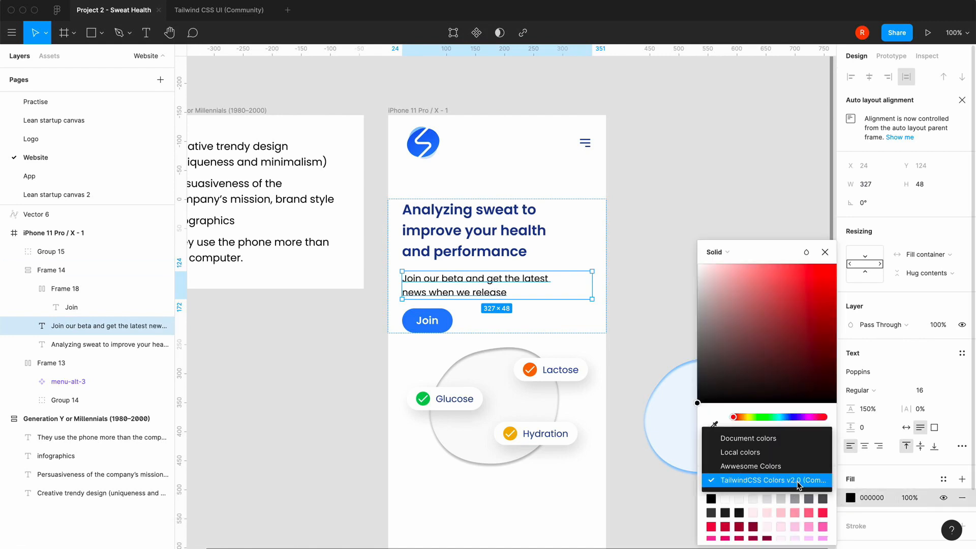
{"action": "left_click", "coordinate": [798, 480]}
{"action": "left_click_drag", "start_coordinate": [780, 247], "coordinate": [741, 123]}
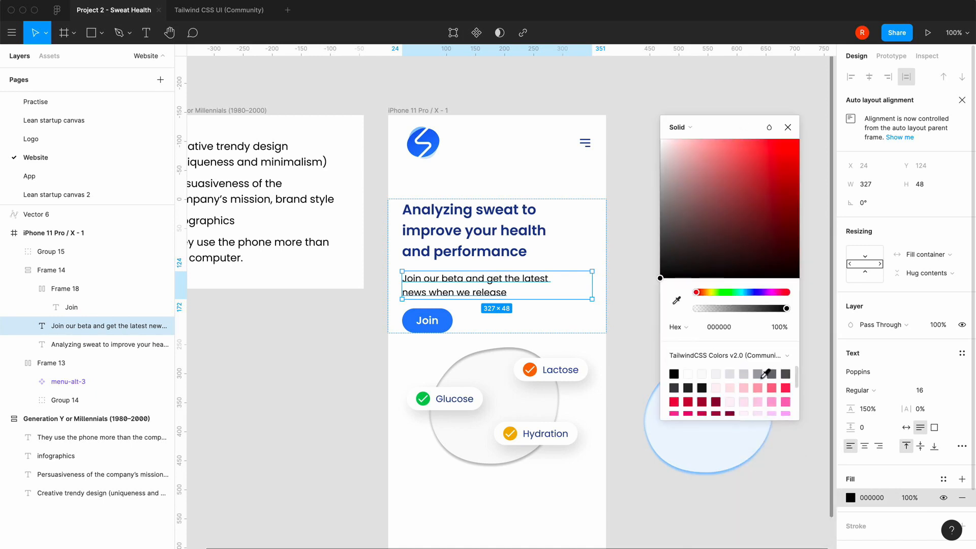
{"action": "scroll", "coordinate": [758, 381], "scroll_direction": "down", "scroll_amount": 5}
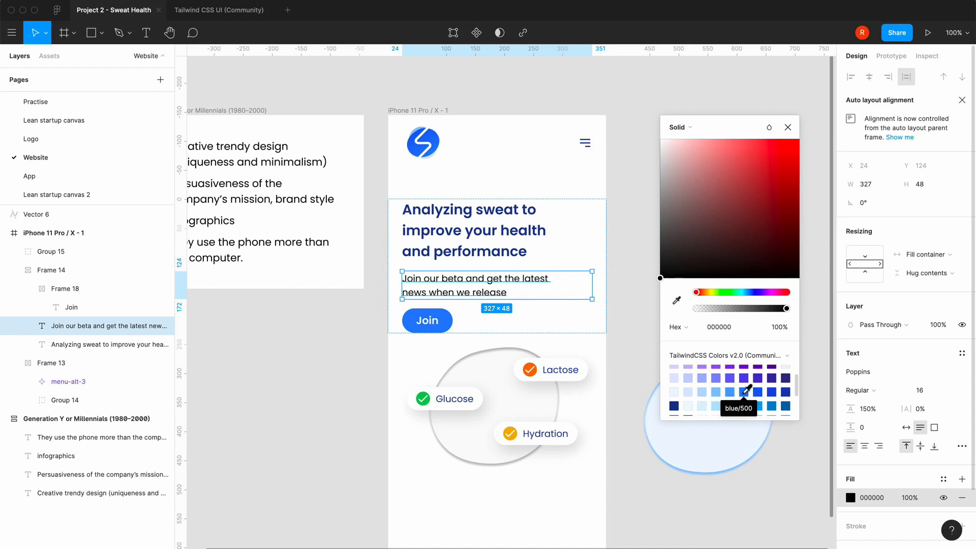
{"action": "left_click", "coordinate": [744, 392]}
{"action": "scroll", "coordinate": [746, 390], "scroll_direction": "up", "scroll_amount": 5}
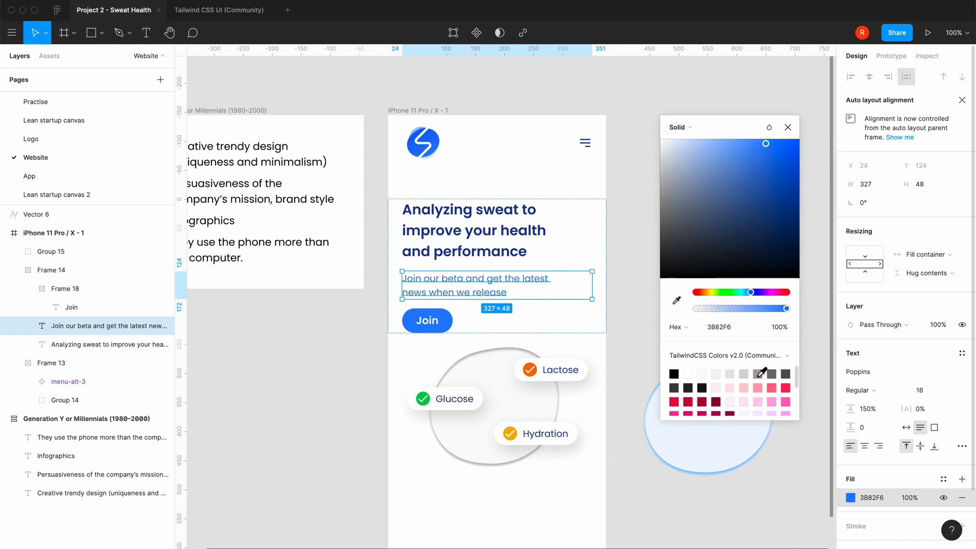
{"action": "left_click", "coordinate": [772, 374]}
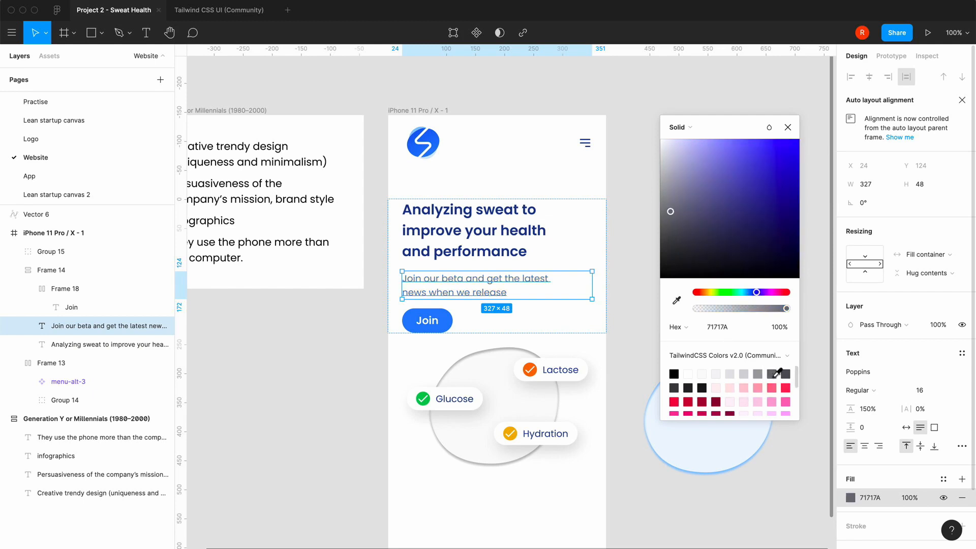
{"action": "left_click", "coordinate": [786, 374]}
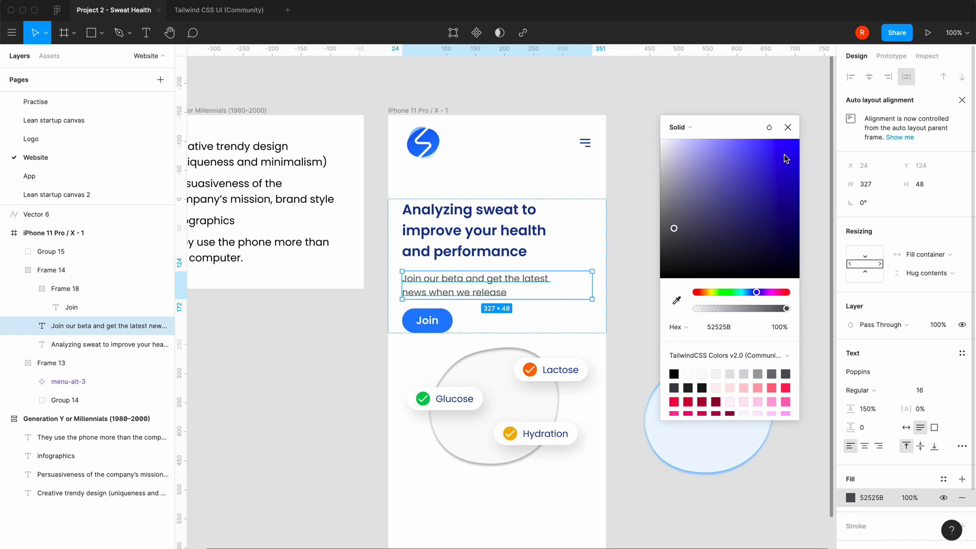
{"action": "left_click", "coordinate": [788, 127]}
{"action": "left_click", "coordinate": [697, 227]}
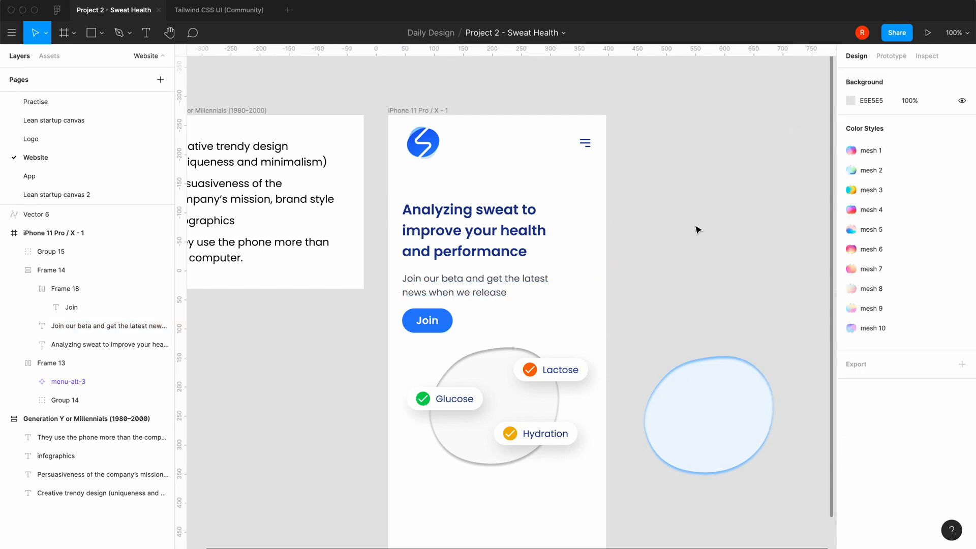
{"action": "scroll", "coordinate": [697, 230], "scroll_direction": "down", "scroll_amount": 3}
{"action": "scroll", "coordinate": [698, 230], "scroll_direction": "left", "scroll_amount": 2}
{"action": "double_click", "coordinate": [492, 259]}
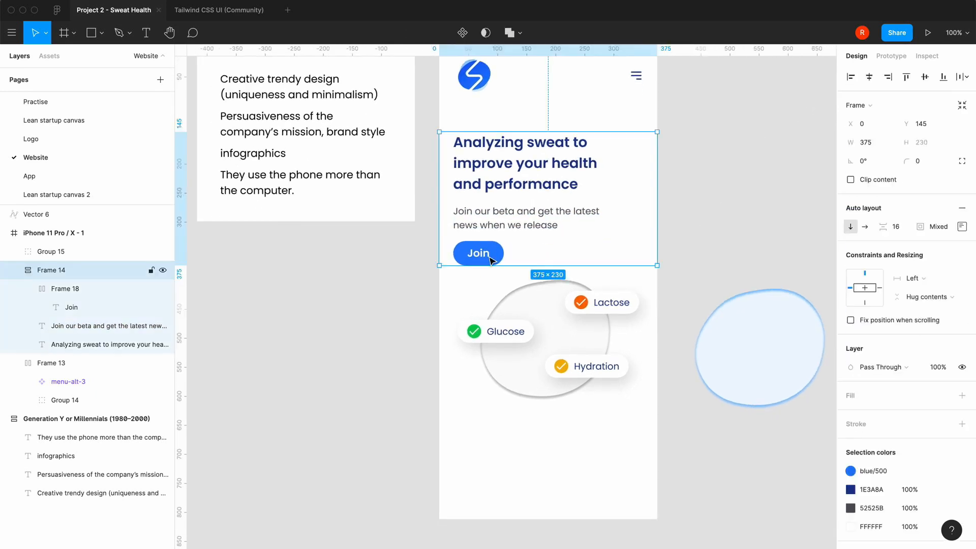
{"action": "left_click", "coordinate": [718, 222]}
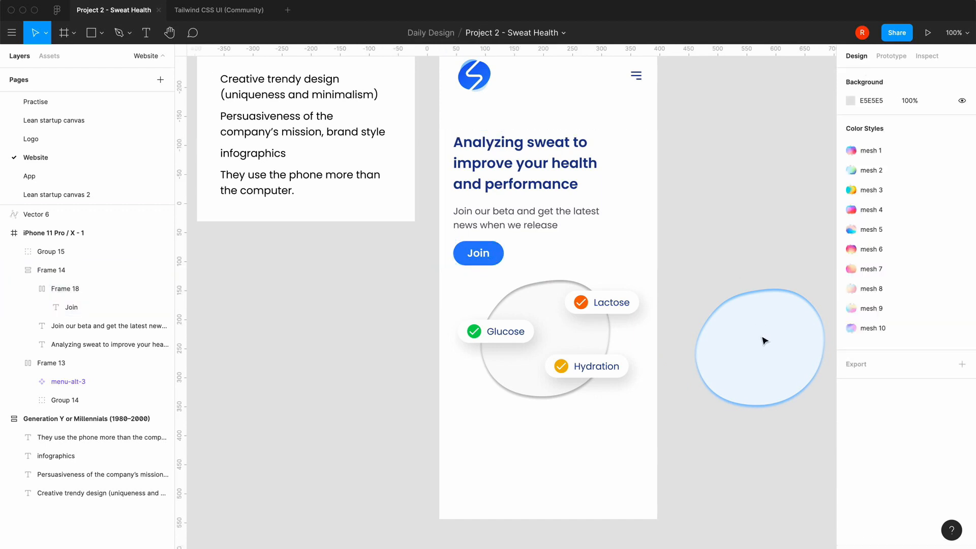
{"action": "scroll", "coordinate": [410, 390], "scroll_direction": "up", "scroll_amount": 3}
{"action": "scroll", "coordinate": [409, 390], "scroll_direction": "right", "scroll_amount": 1}
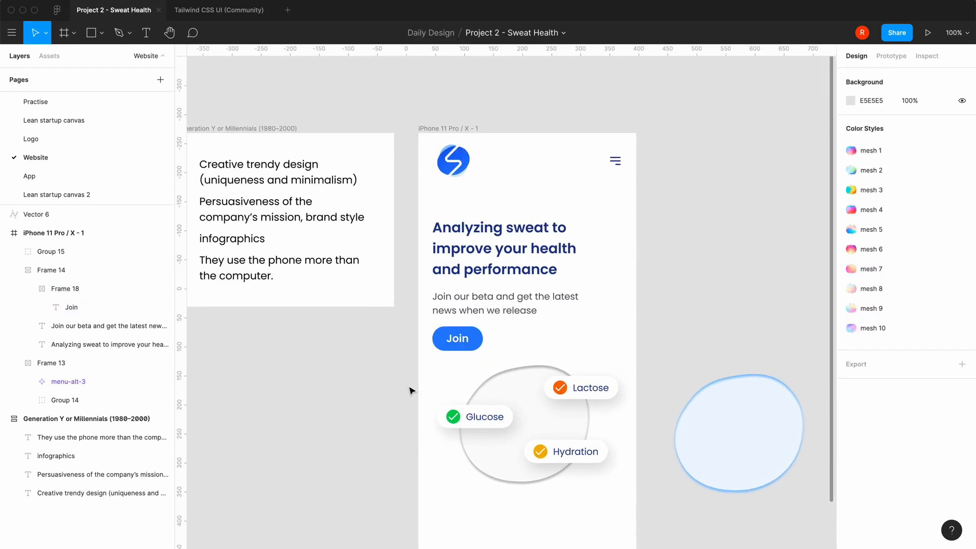
{"action": "left_click", "coordinate": [485, 164]}
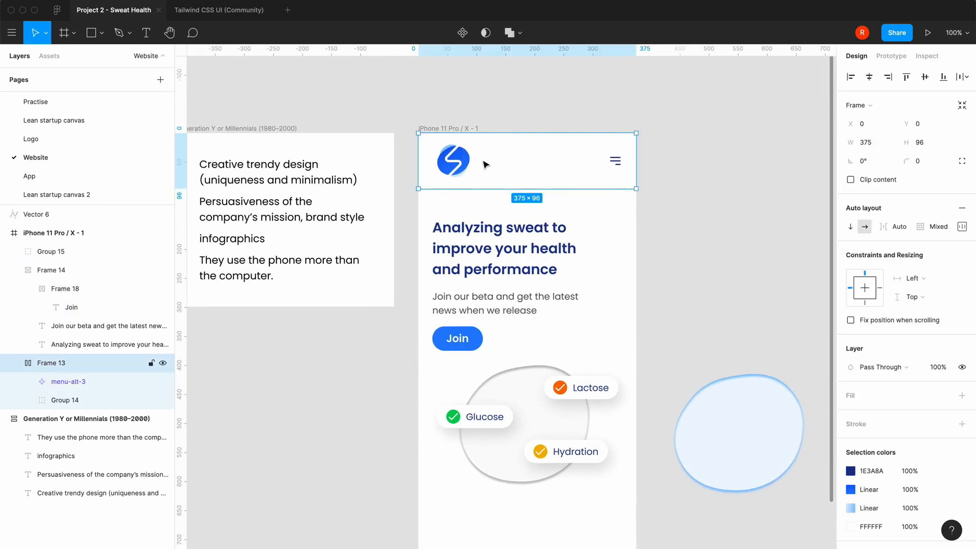
{"action": "left_click", "coordinate": [662, 252]}
Move the spare light-blue blob beside the iPhone frame further down and to the right
{"action": "key", "text": "minus"}
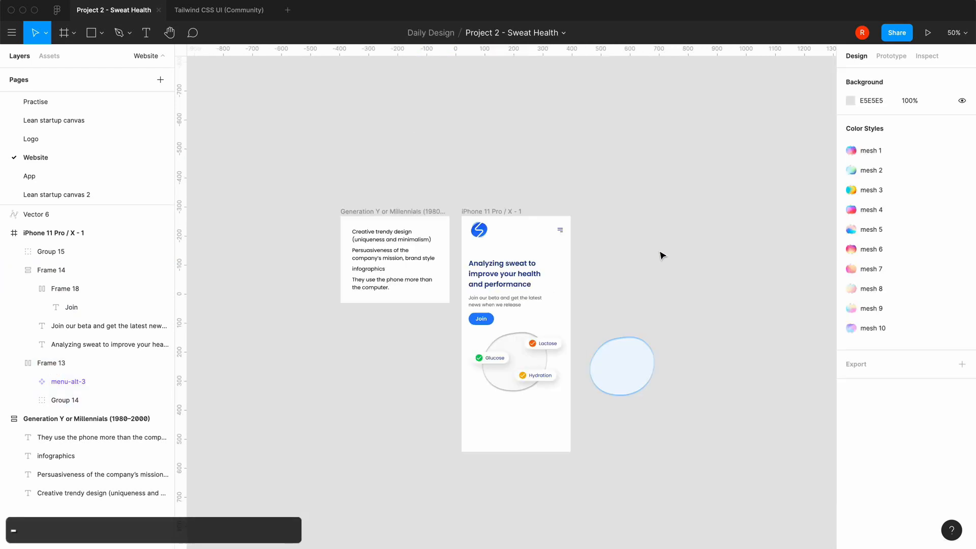
{"action": "left_click_drag", "start_coordinate": [632, 370], "coordinate": [664, 434]}
{"action": "left_click", "coordinate": [627, 290]}
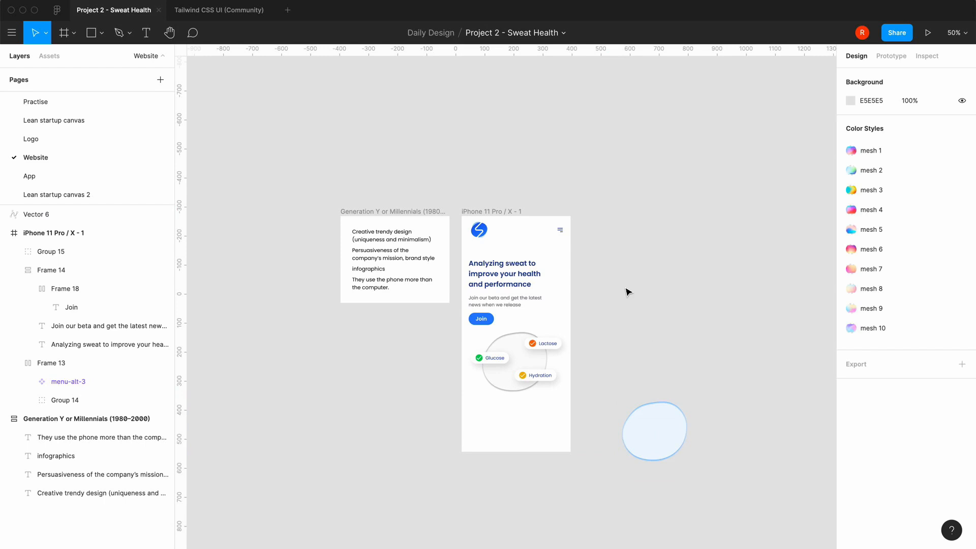
Set the corner radius of the iPhone 11 Pro / X - 1 frame to 40
{"action": "left_click", "coordinate": [493, 210]}
{"action": "left_click", "coordinate": [934, 162]}
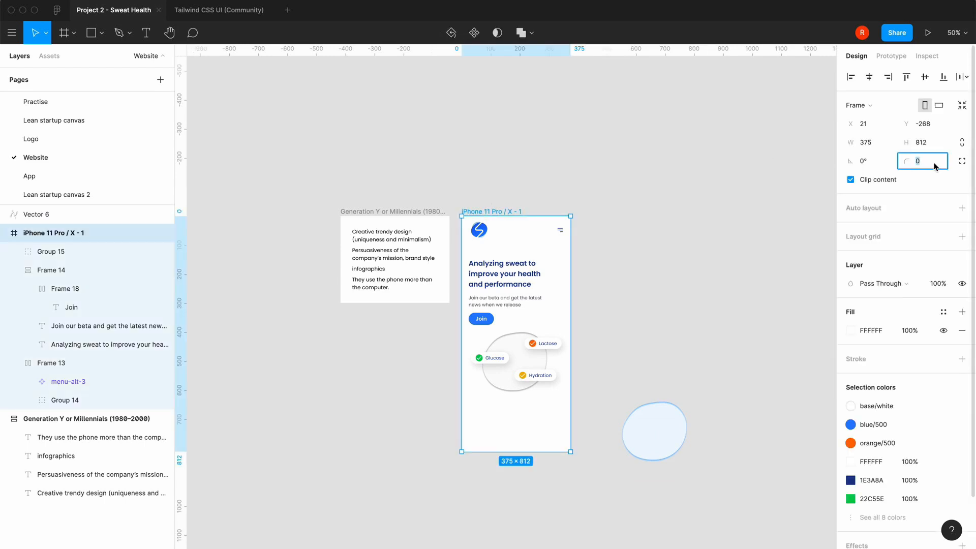
{"action": "type", "text": "40"}
{"action": "key", "text": "Return"}
{"action": "left_click", "coordinate": [670, 265]}
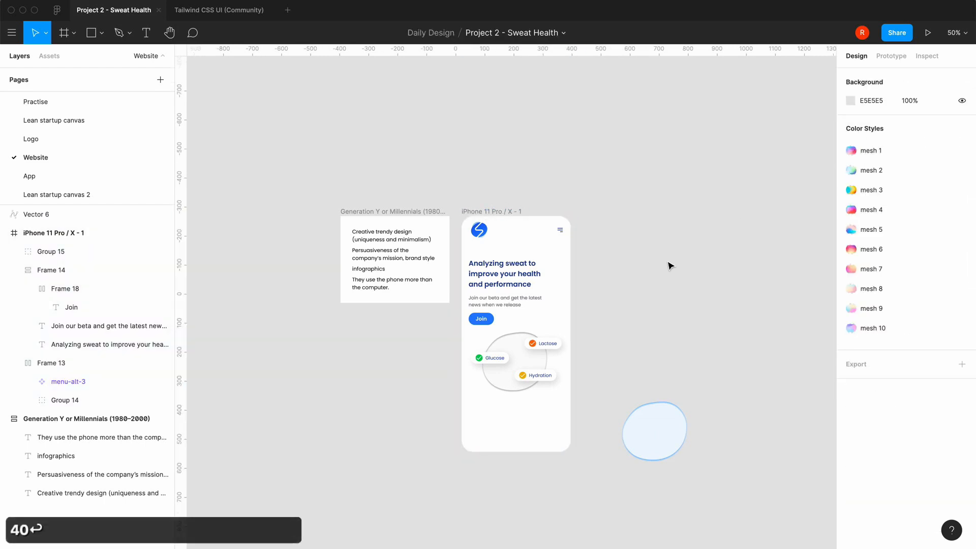
Set the height of the header frame holding the logo and menu icon to 128
{"action": "key", "text": "equal"}
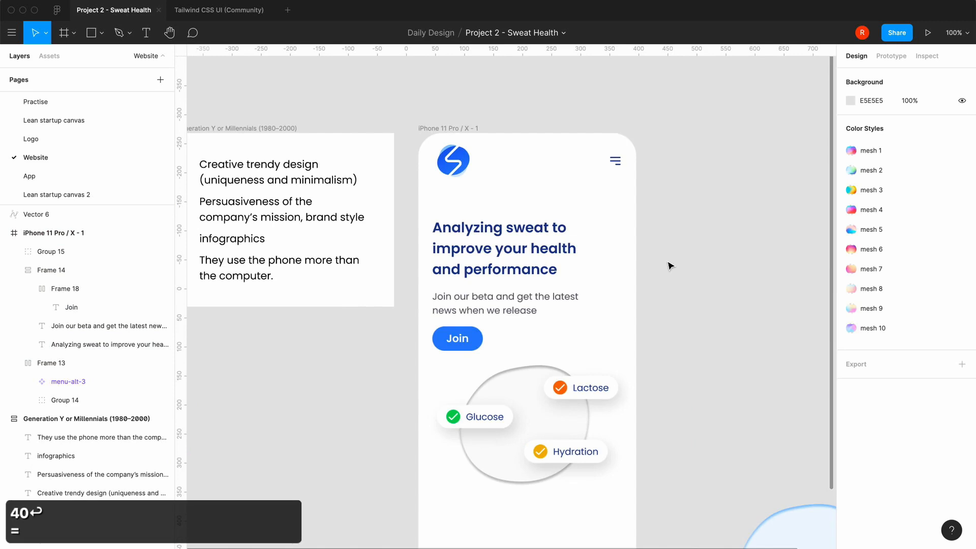
{"action": "left_click", "coordinate": [467, 158]}
{"action": "left_click", "coordinate": [926, 144]}
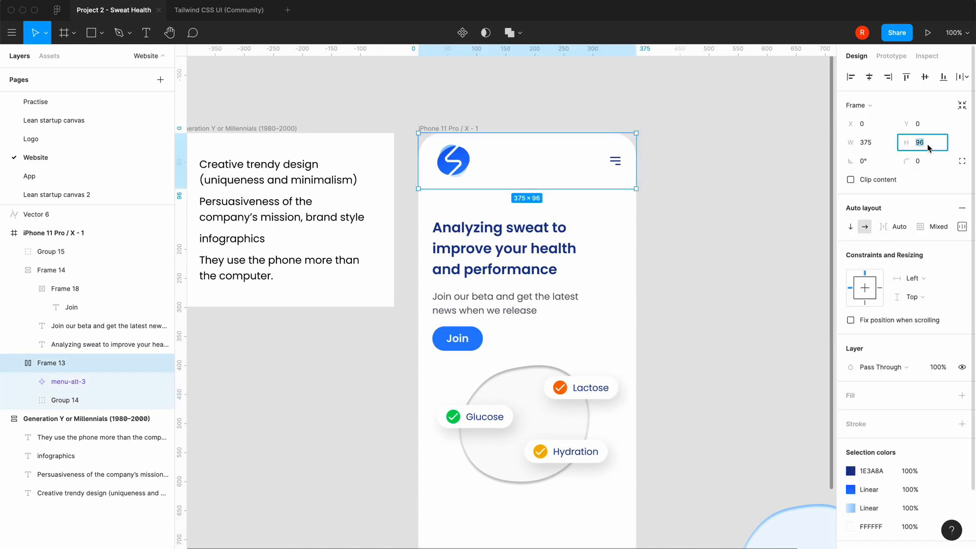
{"action": "type", "text": "128"}
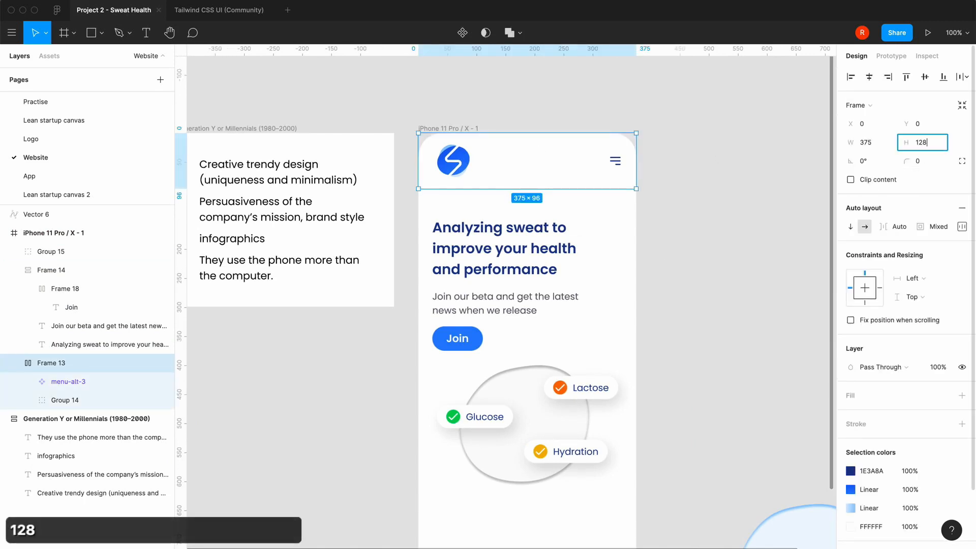
{"action": "key", "text": "Return"}
{"action": "left_click", "coordinate": [751, 260]}
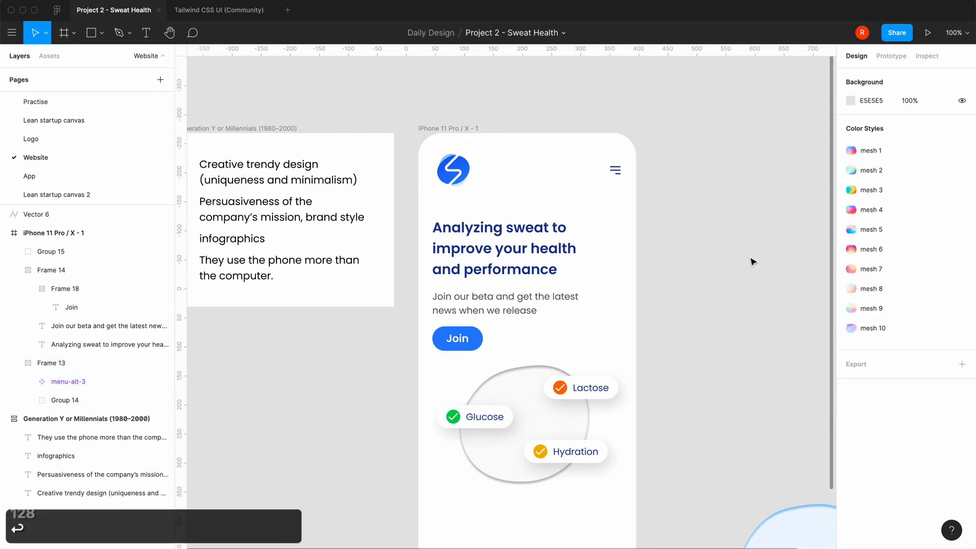
Nudge the group with the blob and the three pills 40 px down to Y 440
{"action": "scroll", "coordinate": [690, 337], "scroll_direction": "down", "scroll_amount": 3}
{"action": "scroll", "coordinate": [690, 336], "scroll_direction": "left", "scroll_amount": 1}
{"action": "left_click", "coordinate": [502, 341]}
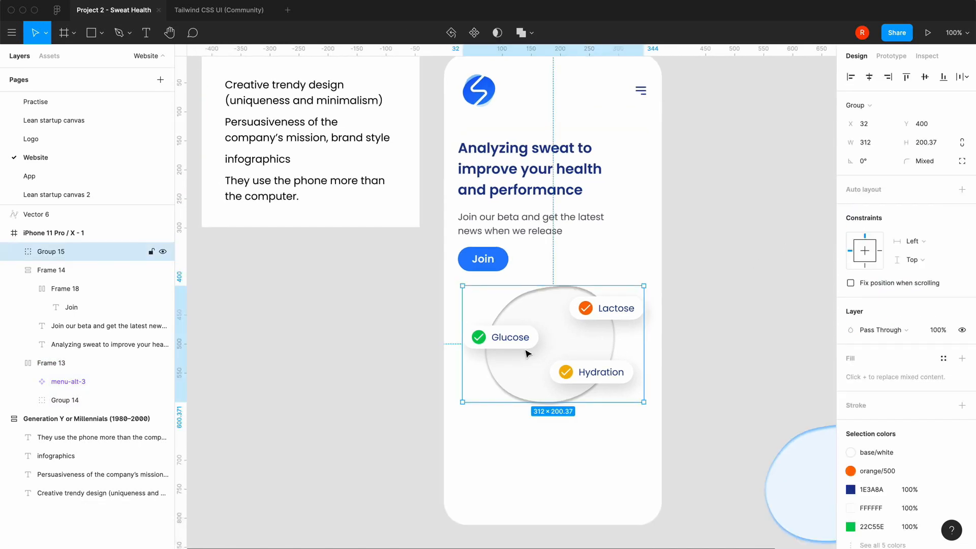
{"action": "key", "text": "shift+Down"}
{"action": "key", "text": "shift+Down"}
{"action": "key", "text": "shift+Down"}
{"action": "key", "text": "shift+Down"}
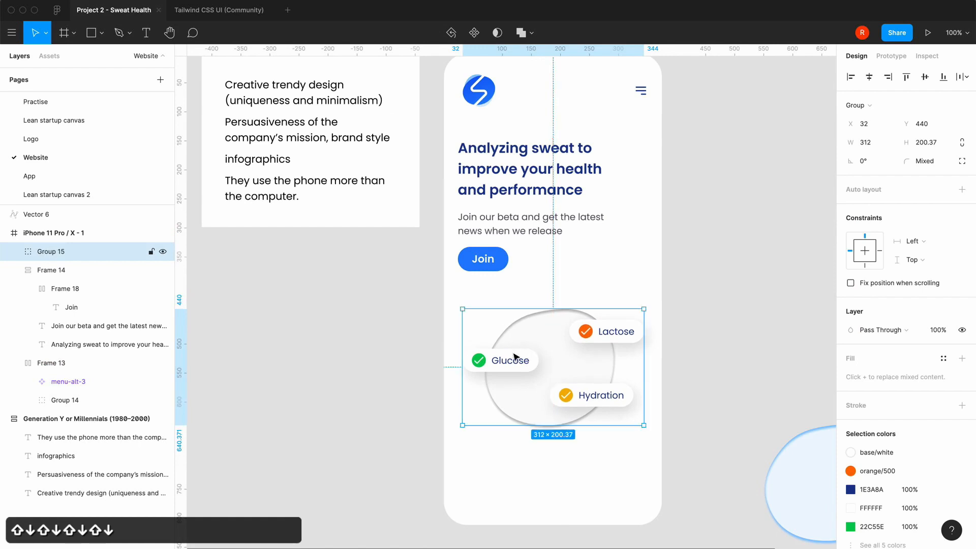
Try a font size of 32 on the headline text and set it back to 24
{"action": "left_click", "coordinate": [544, 231]}
{"action": "left_click", "coordinate": [555, 195]}
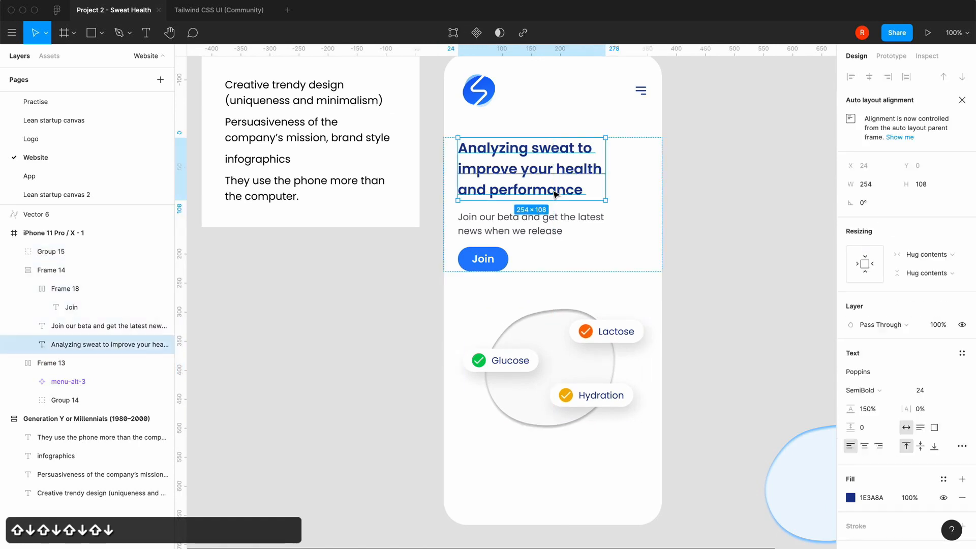
{"action": "left_click", "coordinate": [931, 391]}
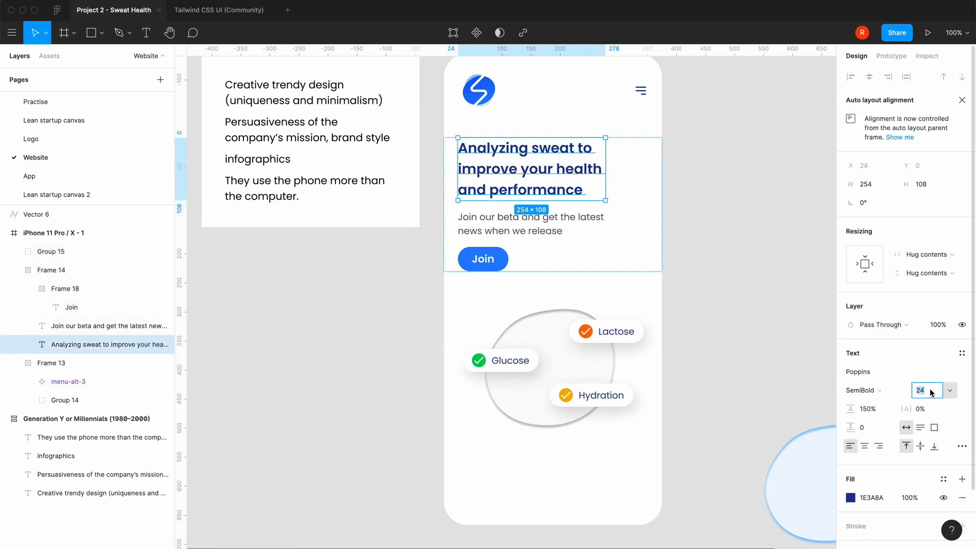
{"action": "type", "text": "32"}
{"action": "key", "text": "Return"}
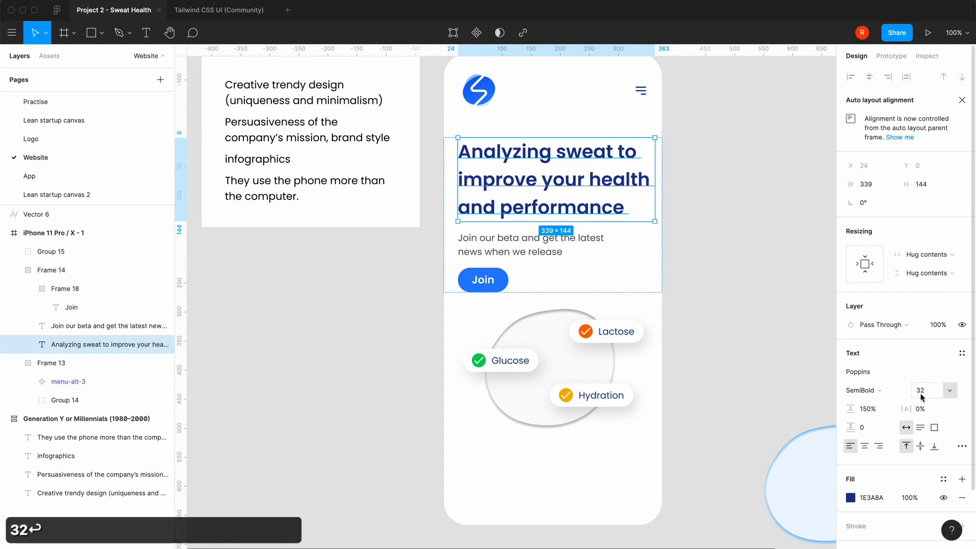
{"action": "left_click", "coordinate": [922, 393]}
{"action": "type", "text": "24"}
{"action": "key", "text": "Return"}
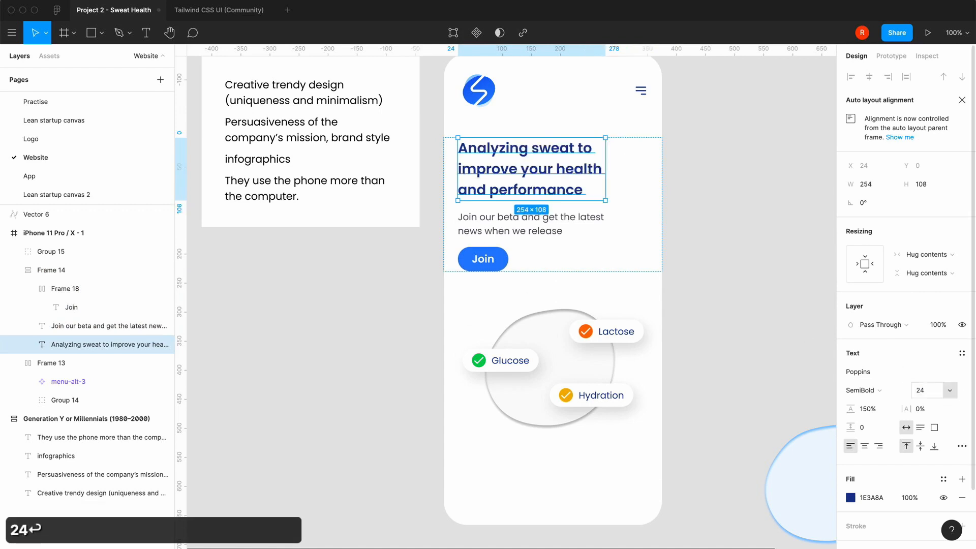
{"action": "left_click", "coordinate": [752, 240]}
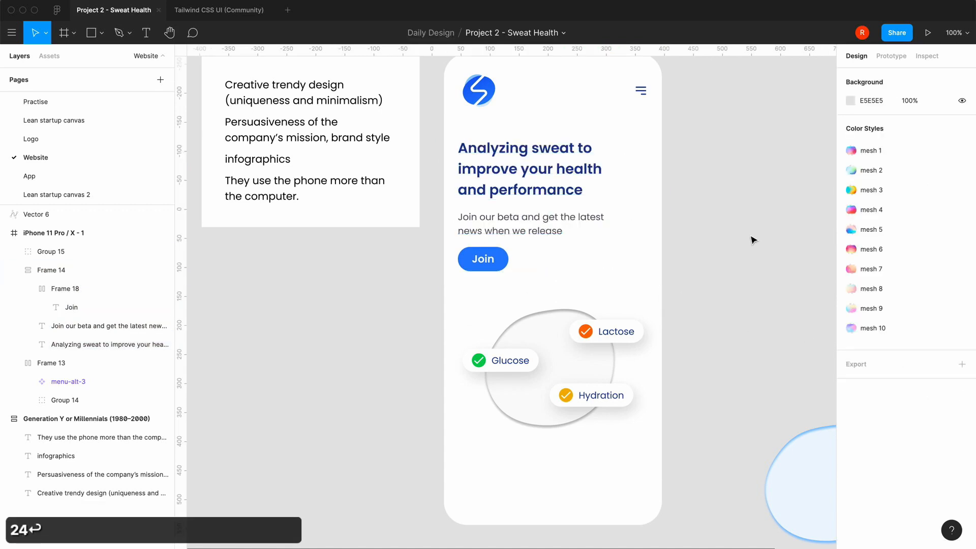
Copy the outline arrow-right icon from the Tailwind CSS UI file into the Join button, after its label
{"action": "double_click", "coordinate": [501, 264]}
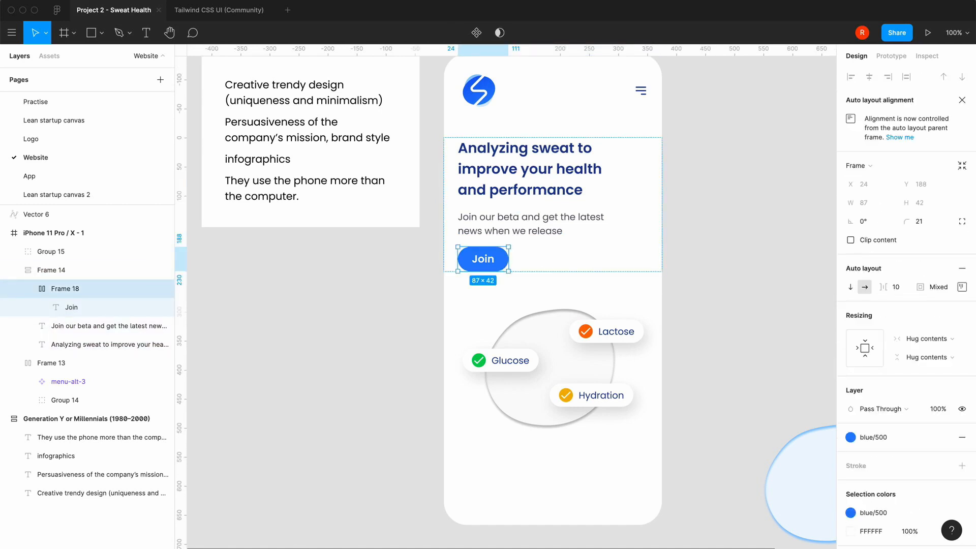
{"action": "left_click", "coordinate": [218, 11]}
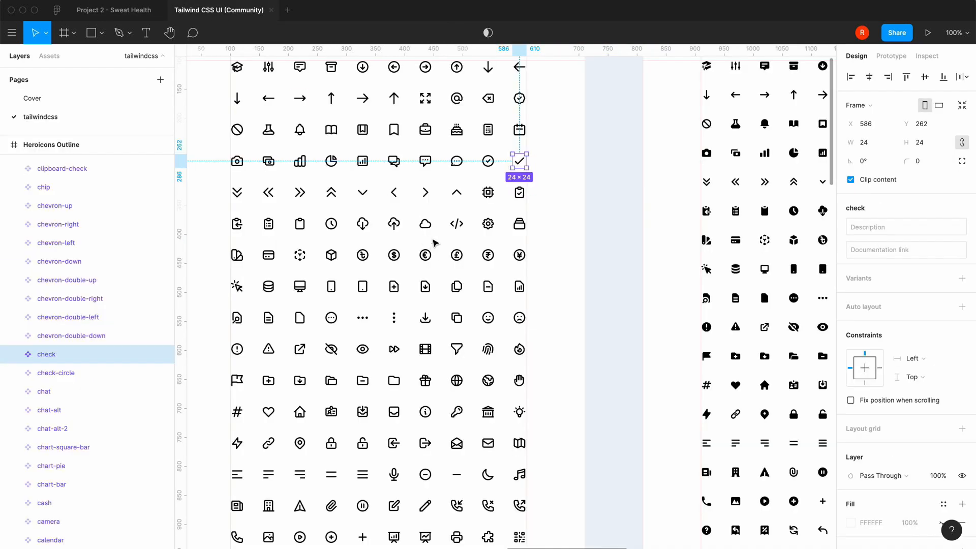
{"action": "left_click", "coordinate": [427, 197]}
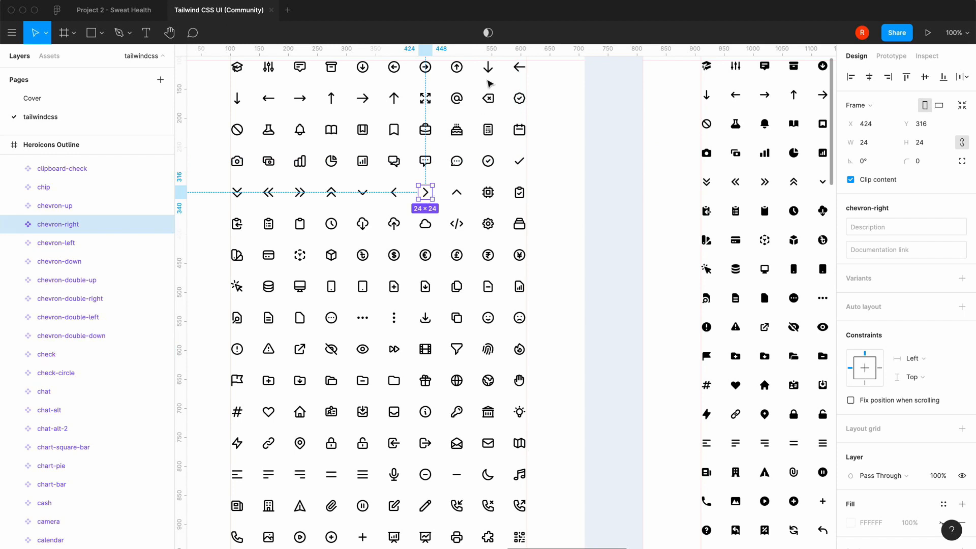
{"action": "left_click", "coordinate": [365, 96]}
{"action": "key", "text": "super+c"}
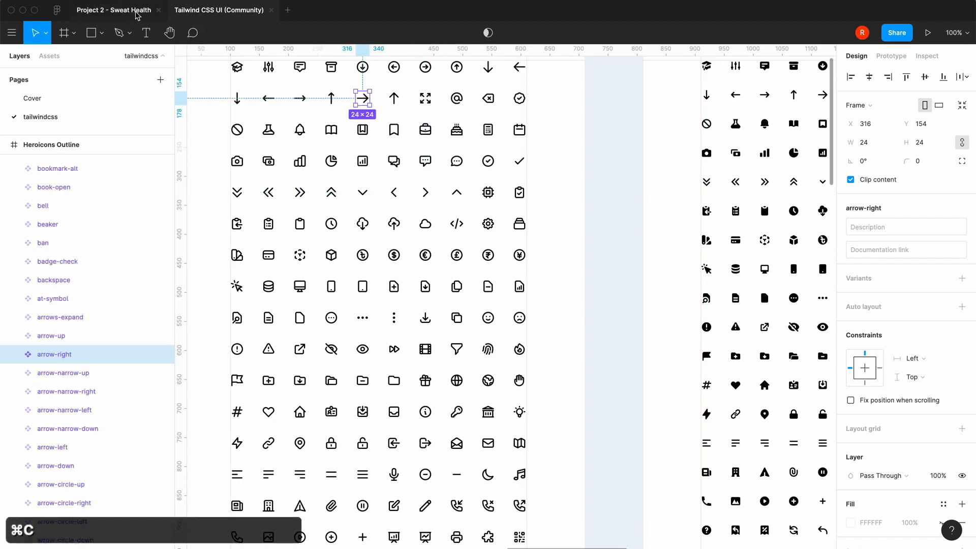
{"action": "left_click", "coordinate": [114, 10]}
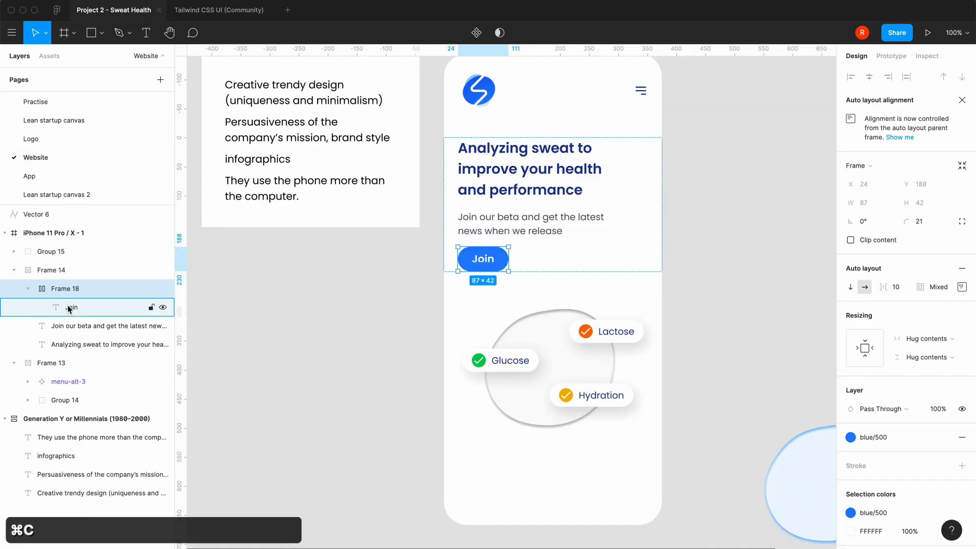
{"action": "key", "text": "super+v"}
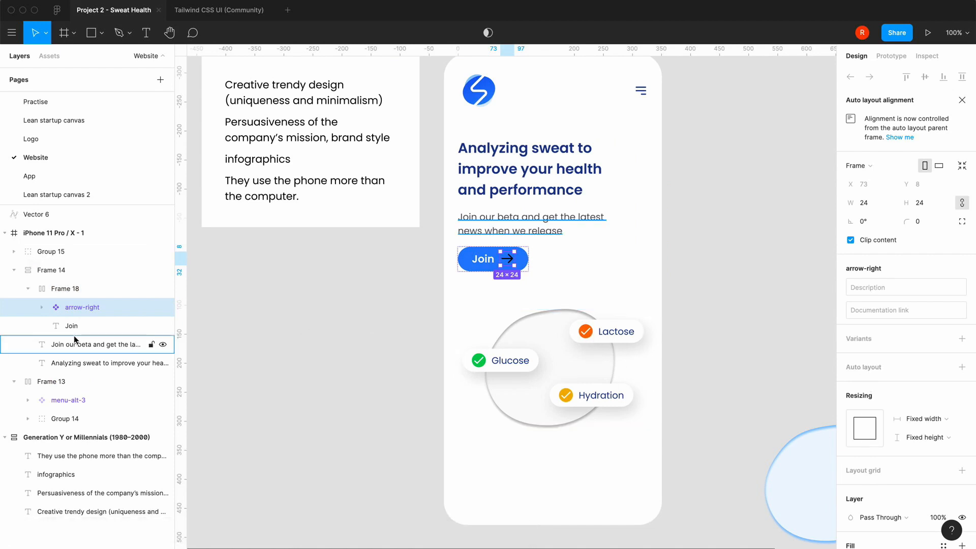
Recolour the arrow icon inside the Join button to white
{"action": "scroll", "coordinate": [865, 448], "scroll_direction": "down", "scroll_amount": 5}
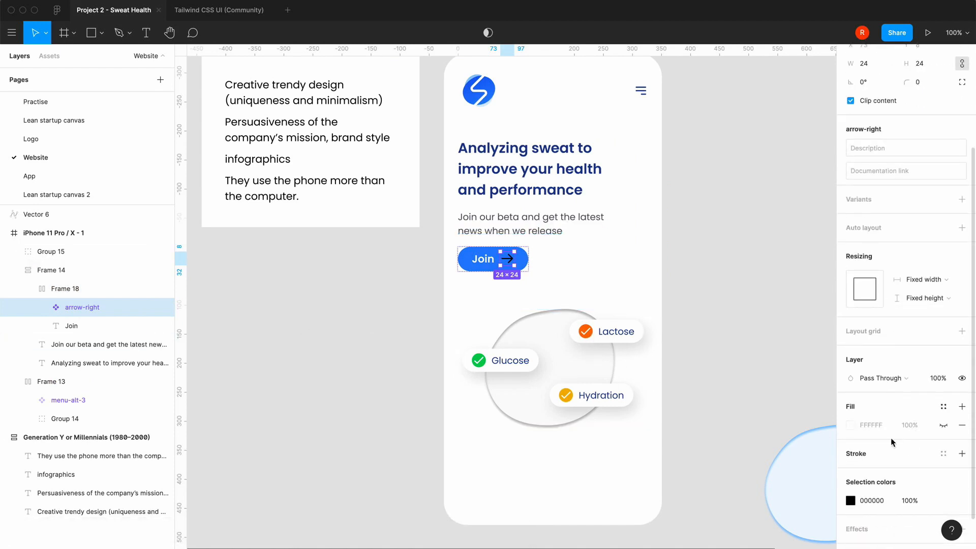
{"action": "left_click", "coordinate": [850, 501]}
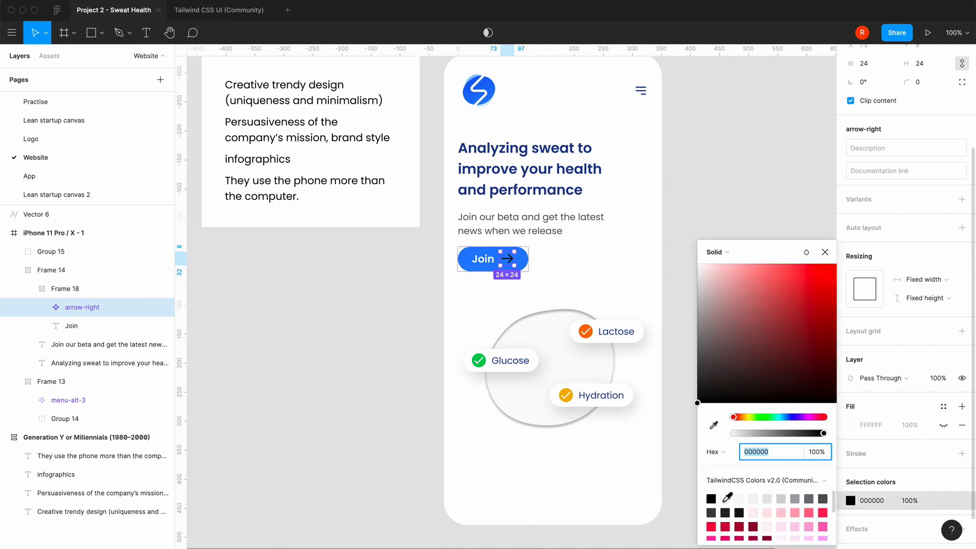
{"action": "left_click", "coordinate": [710, 342]}
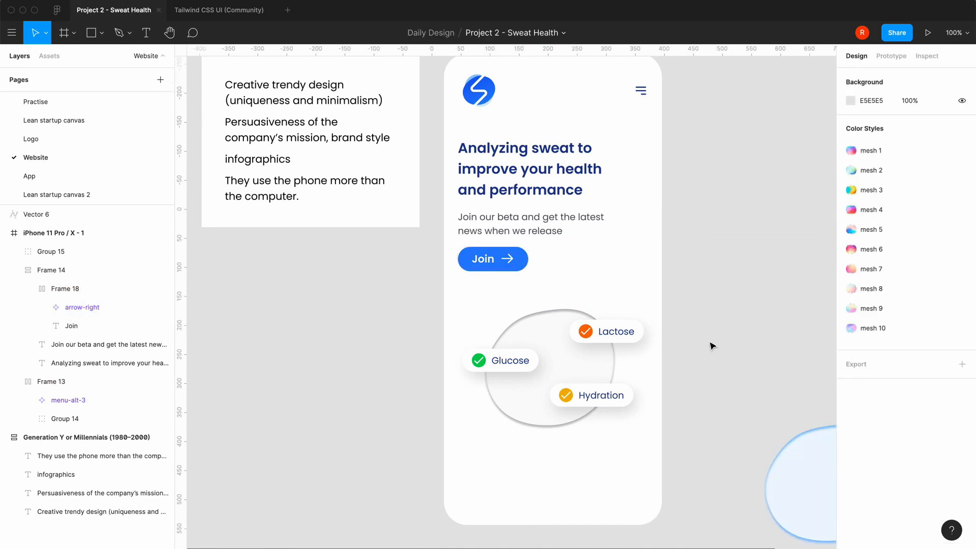
Move the spare light-blue blob to the other side of the iPhone frame, below the Generation Y or Millennials notes
{"action": "scroll", "coordinate": [437, 434], "scroll_direction": "left", "scroll_amount": 2}
{"action": "scroll", "coordinate": [437, 433], "scroll_direction": "up", "scroll_amount": 1}
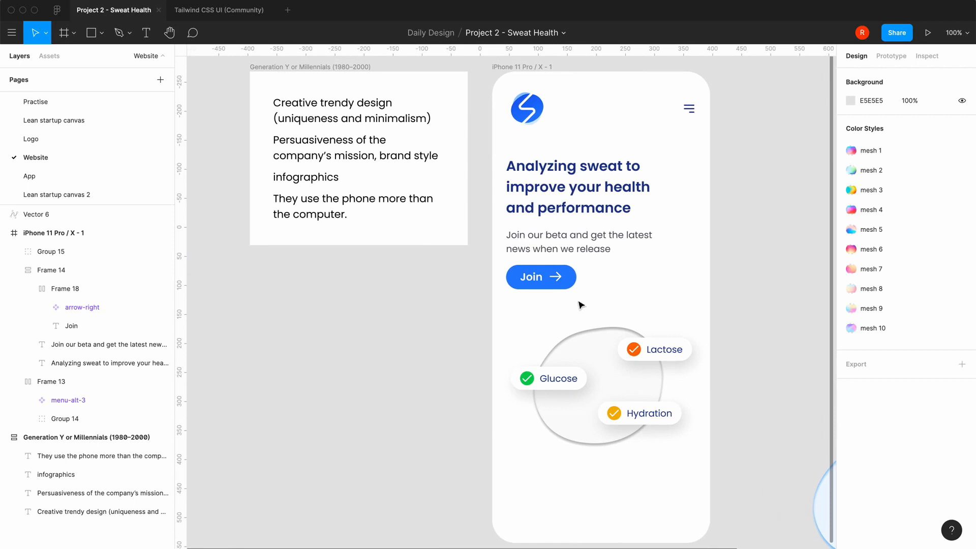
{"action": "scroll", "coordinate": [465, 400], "scroll_direction": "right", "scroll_amount": 4}
{"action": "scroll", "coordinate": [464, 399], "scroll_direction": "up", "scroll_amount": 1}
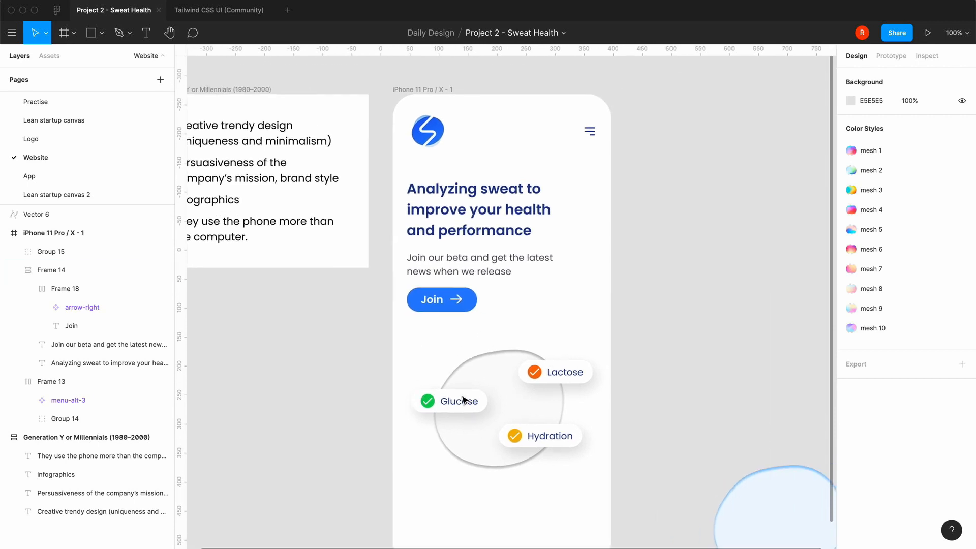
{"action": "scroll", "coordinate": [463, 399], "scroll_direction": "right", "scroll_amount": 2}
{"action": "scroll", "coordinate": [463, 400], "scroll_direction": "down", "scroll_amount": 2}
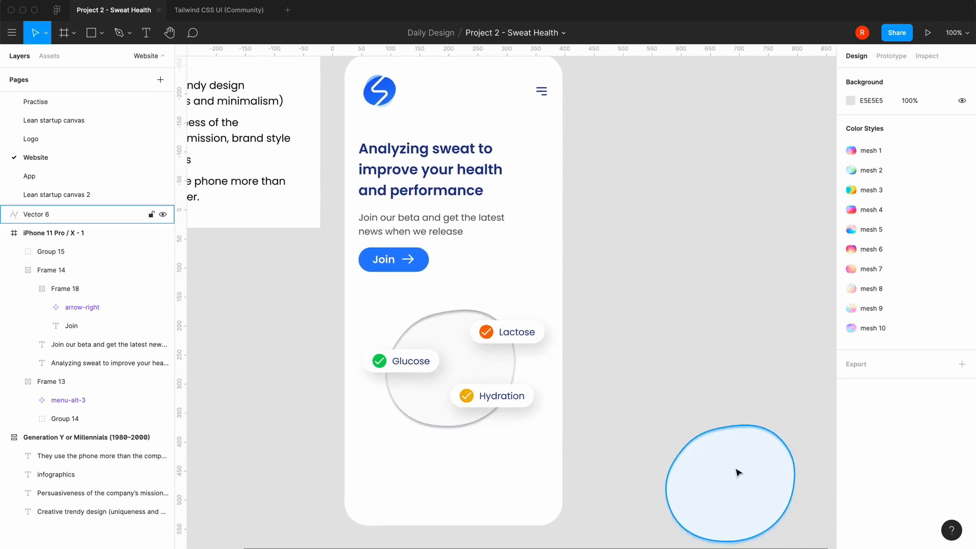
{"action": "key", "text": "minus"}
{"action": "left_click_drag", "start_coordinate": [643, 403], "coordinate": [375, 385]}
{"action": "left_click", "coordinate": [455, 456]}
{"action": "key", "text": "equal"}
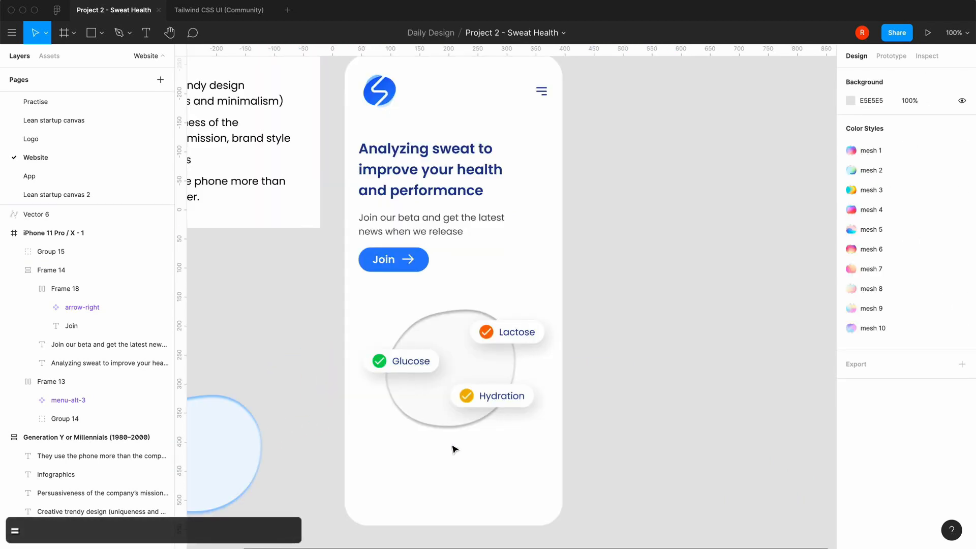
Add a 1920 × 1080 frame beside the iPhone frame and align it with that frame's upper edge at X 458, Y -268
{"action": "scroll", "coordinate": [455, 449], "scroll_direction": "left", "scroll_amount": 3}
{"action": "scroll", "coordinate": [455, 449], "scroll_direction": "down", "scroll_amount": 1}
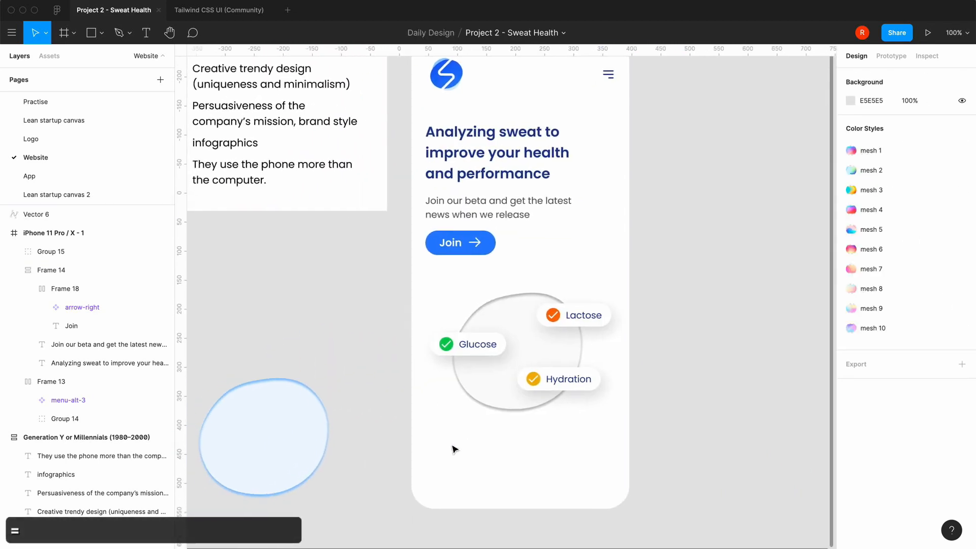
{"action": "scroll", "coordinate": [502, 346], "scroll_direction": "up", "scroll_amount": 3}
{"action": "scroll", "coordinate": [502, 346], "scroll_direction": "right", "scroll_amount": 1}
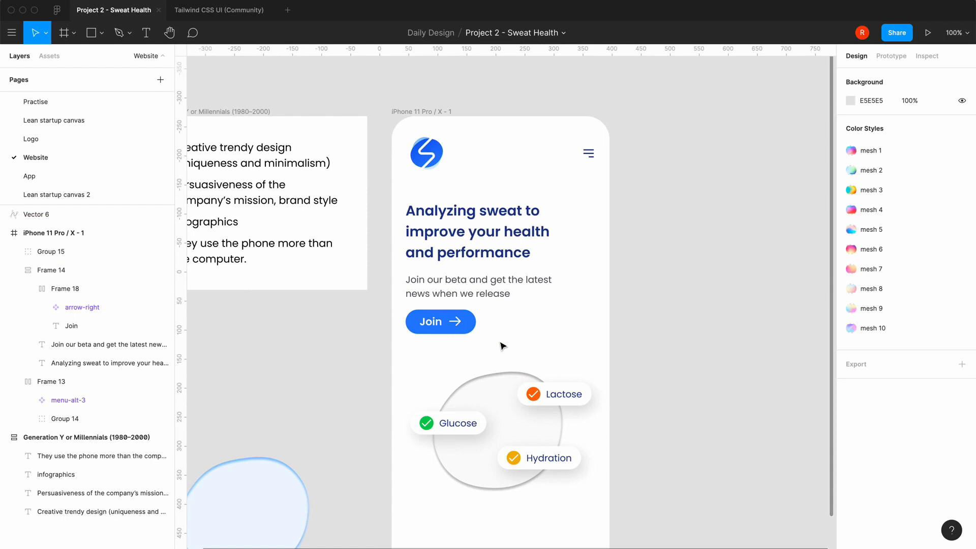
{"action": "key", "text": "minus"}
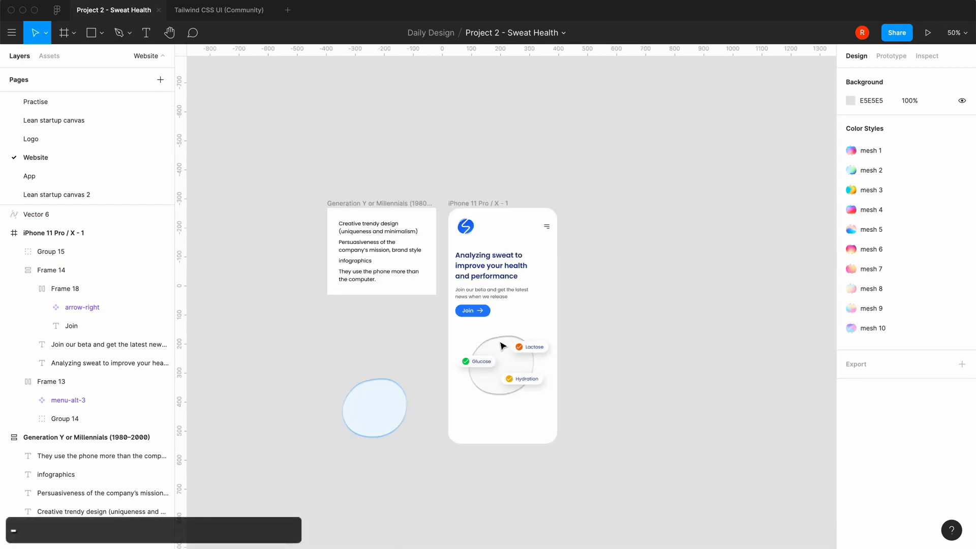
{"action": "scroll", "coordinate": [634, 314], "scroll_direction": "right", "scroll_amount": 4}
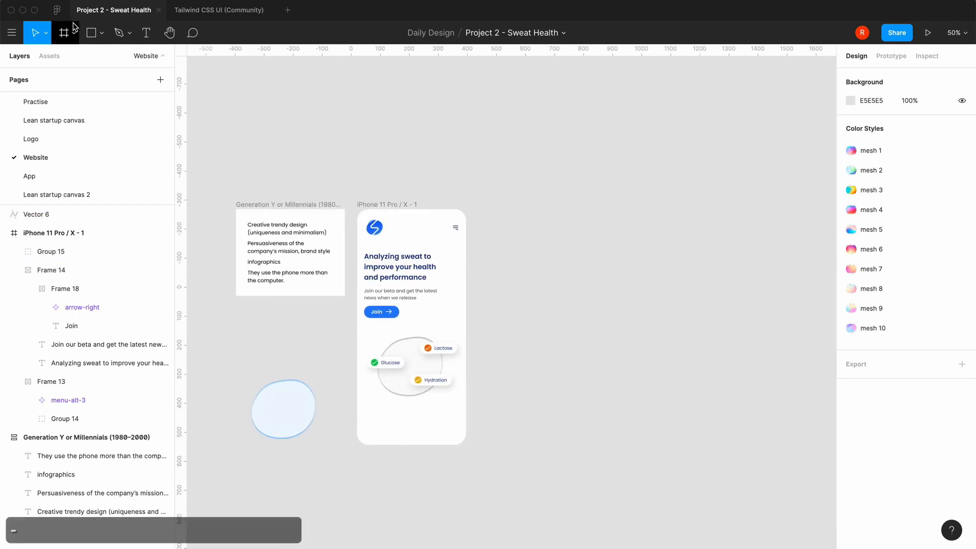
{"action": "key", "text": "f"}
{"action": "left_click", "coordinate": [502, 242]}
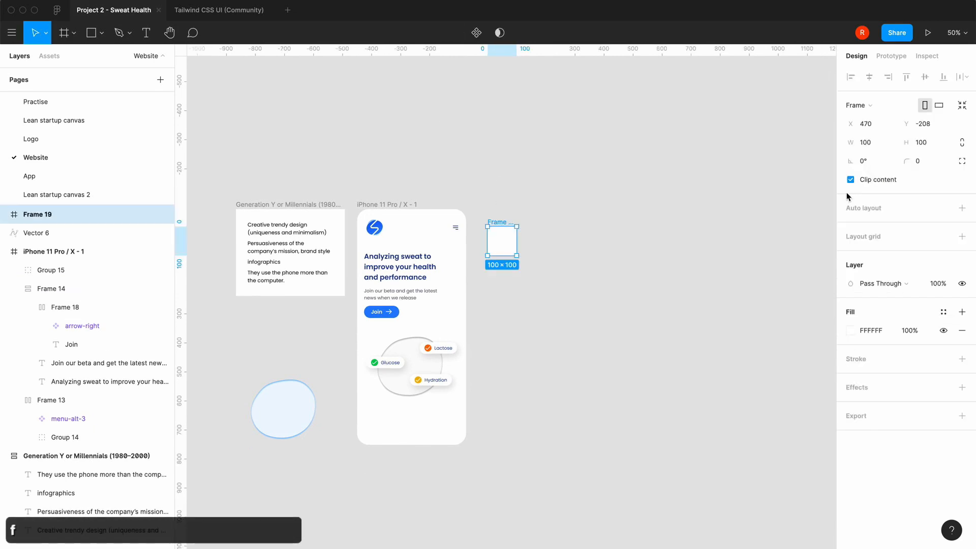
{"action": "left_click", "coordinate": [875, 146]}
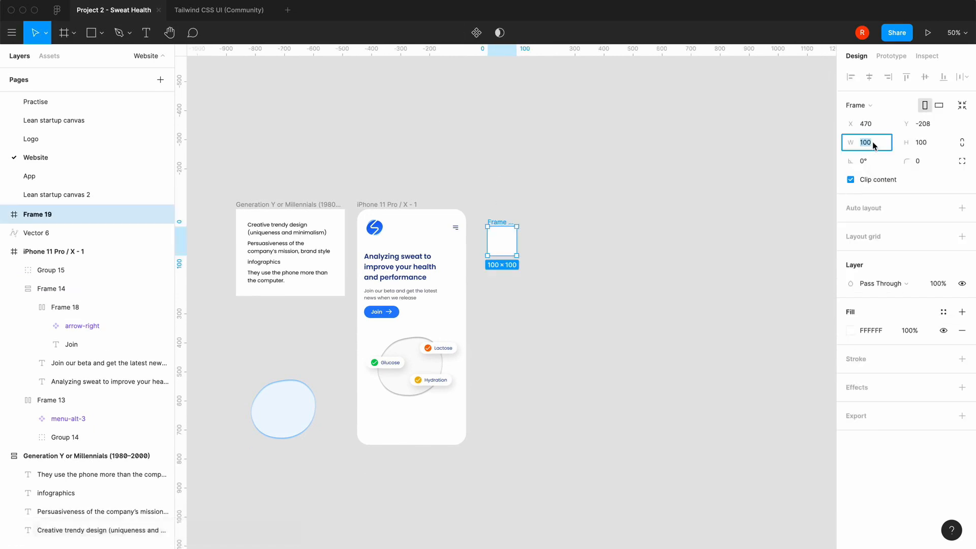
{"action": "type", "text": "10"}
{"action": "key", "text": "BackSpace"}
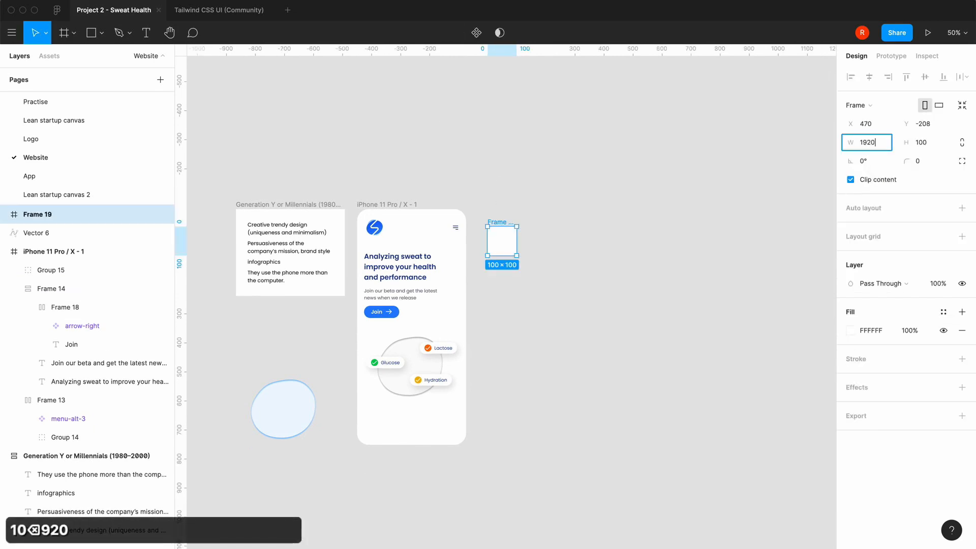
{"action": "key", "text": "Tab"}
{"action": "type", "text": "1080"}
{"action": "key", "text": "Return"}
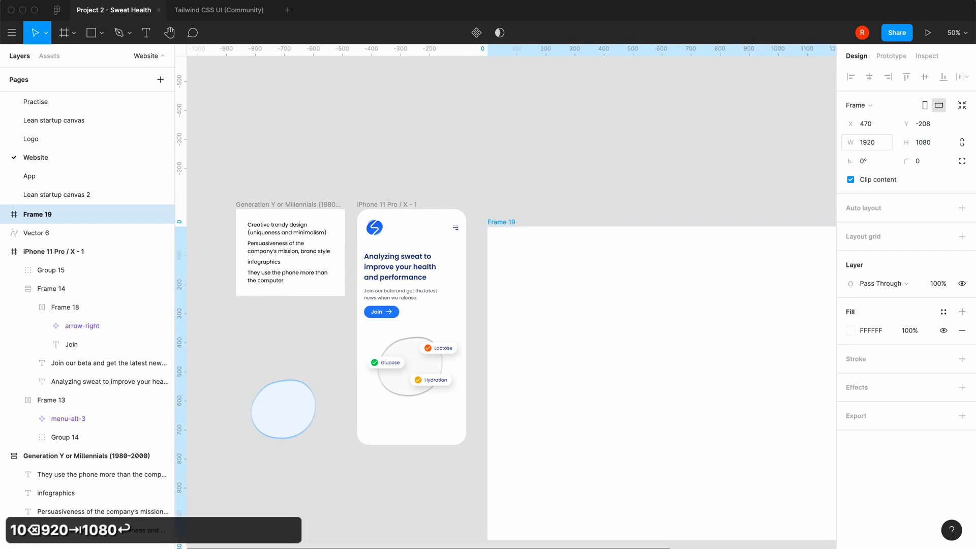
{"action": "left_click_drag", "start_coordinate": [572, 312], "coordinate": [569, 298]}
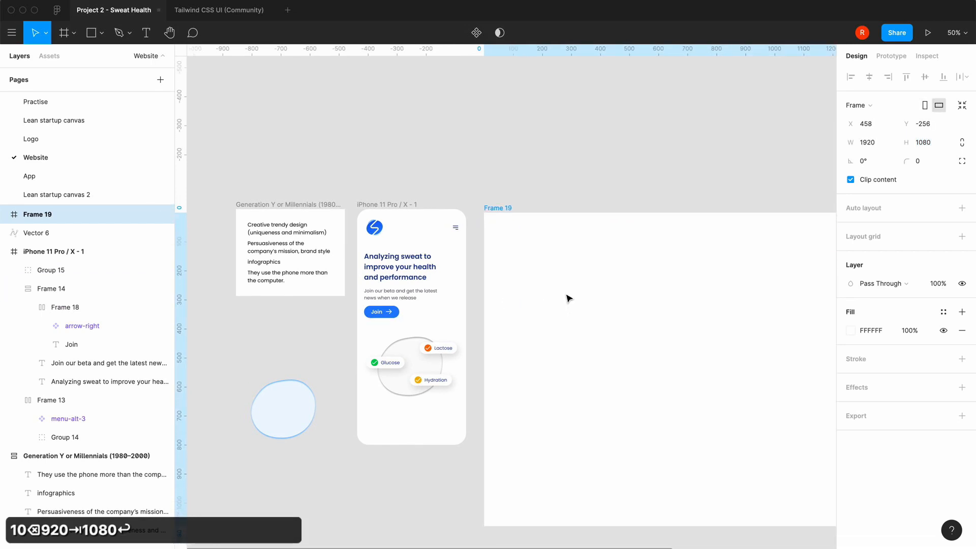
{"action": "left_click", "coordinate": [590, 103]}
Copy the mobile header frame with the logo and menu icon into the new desktop frame
{"action": "scroll", "coordinate": [593, 104], "scroll_direction": "right", "scroll_amount": 3}
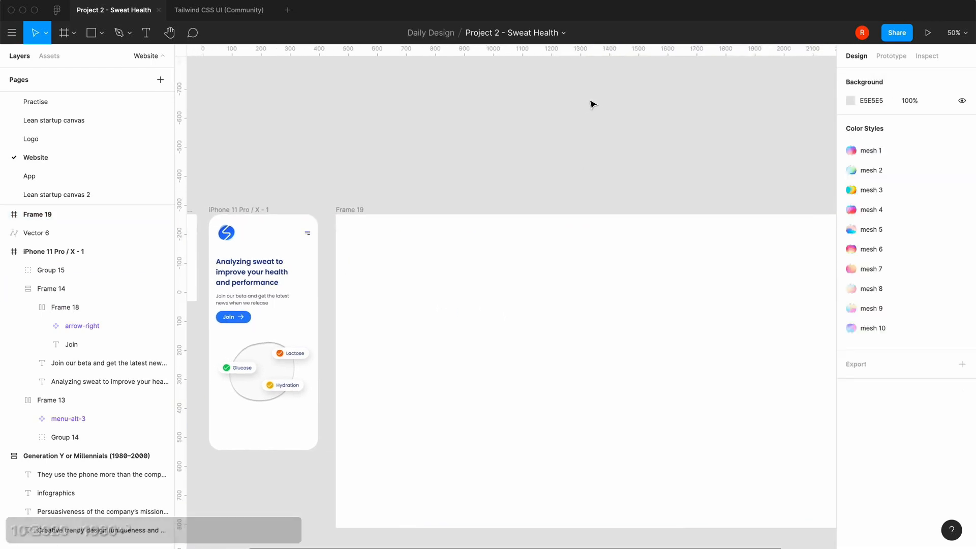
{"action": "left_click", "coordinate": [249, 234]}
{"action": "key", "text": "super+c"}
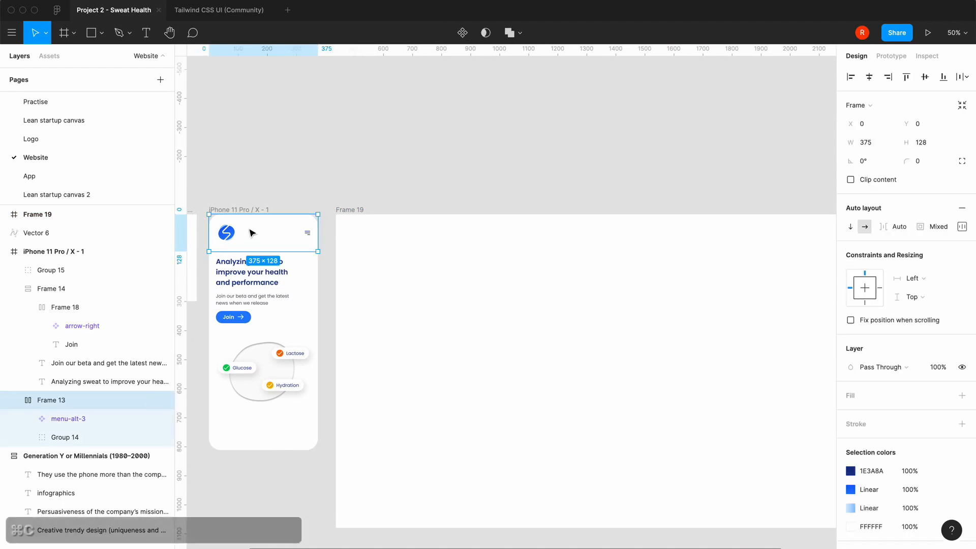
{"action": "left_click", "coordinate": [358, 214]}
{"action": "key", "text": "super+v"}
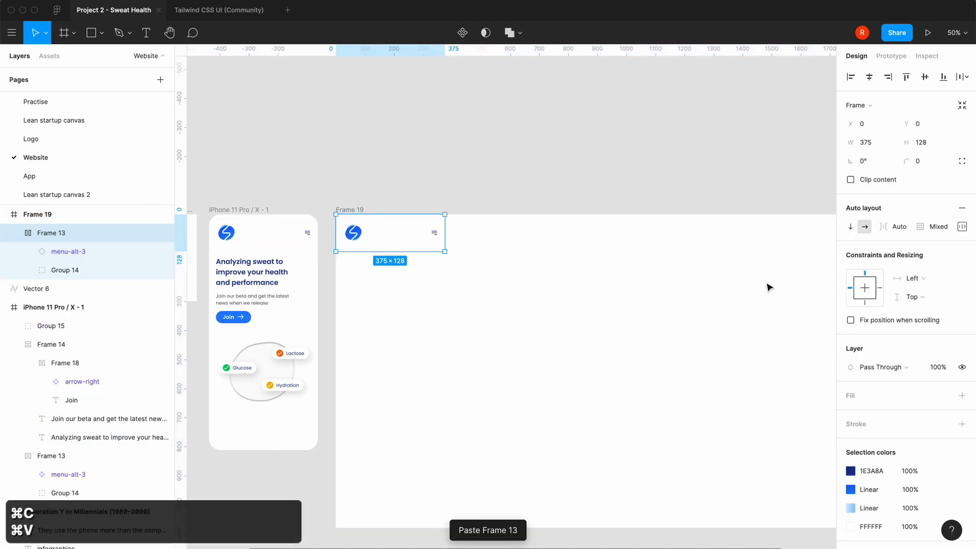
Set the copied header's width to 1680 and centre it horizontally in the desktop frame
{"action": "left_click", "coordinate": [880, 143]}
{"action": "type", "text": "16"}
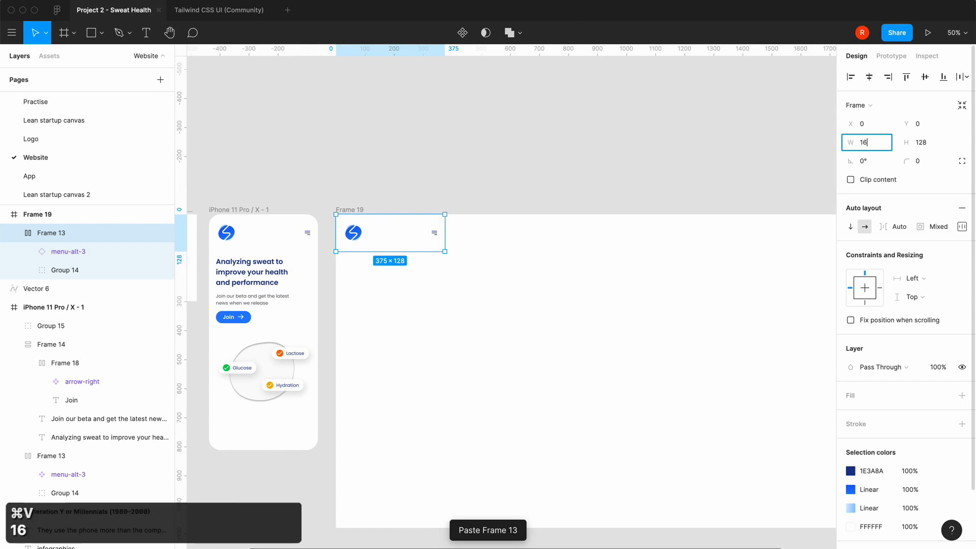
{"action": "type", "text": "80"}
{"action": "key", "text": "Return"}
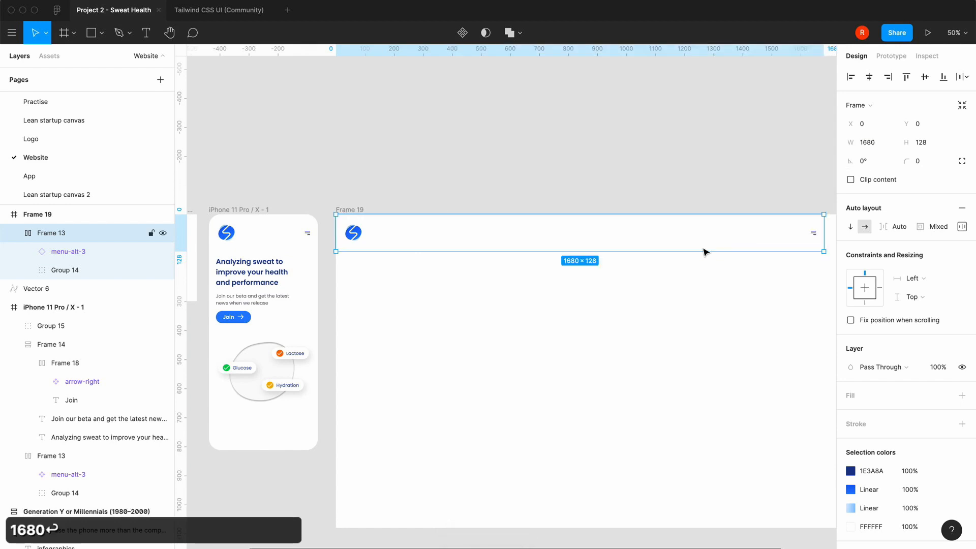
{"action": "scroll", "coordinate": [704, 251], "scroll_direction": "right", "scroll_amount": 1}
{"action": "left_click", "coordinate": [870, 77]}
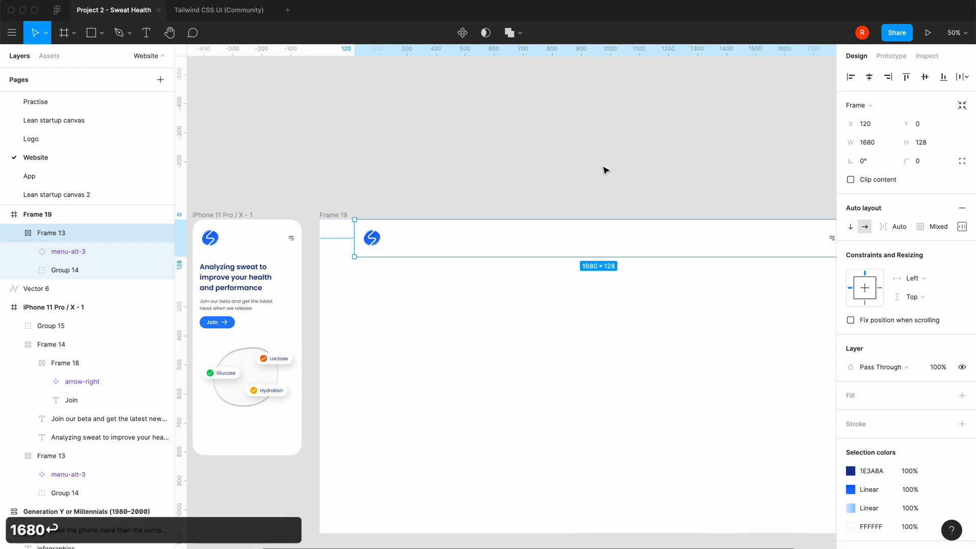
{"action": "scroll", "coordinate": [605, 170], "scroll_direction": "right", "scroll_amount": 2}
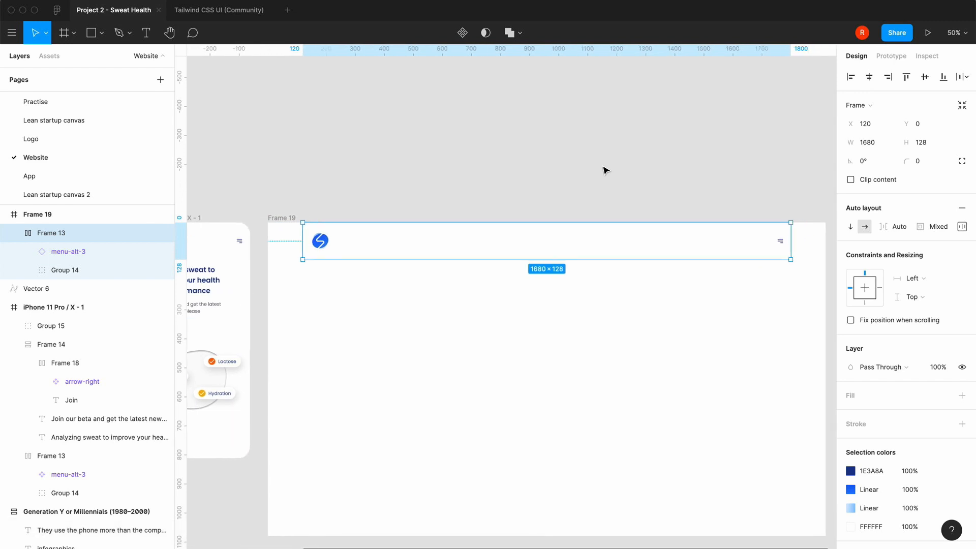
{"action": "scroll", "coordinate": [420, 205], "scroll_direction": "left", "scroll_amount": 3}
{"action": "scroll", "coordinate": [420, 206], "scroll_direction": "down", "scroll_amount": 2}
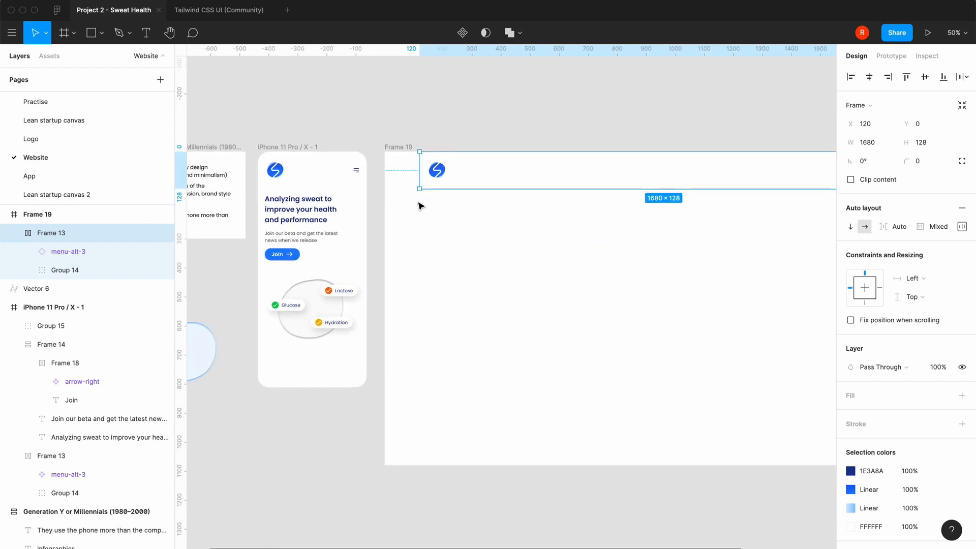
Check the navigation items on the Sweati site and add an "About" text link to the desktop header between the logo and menu icon
{"action": "scroll", "coordinate": [513, 277], "scroll_direction": "right", "scroll_amount": 2}
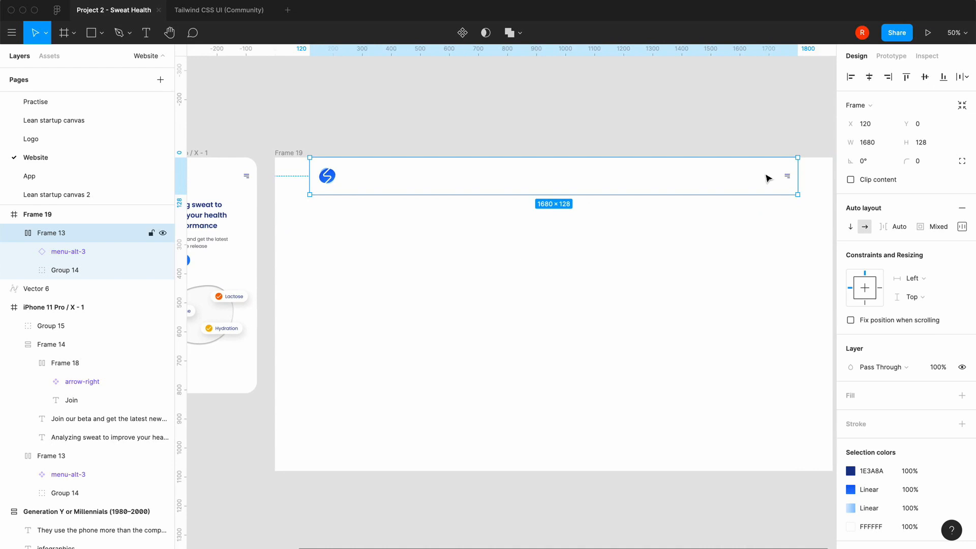
{"action": "scroll", "coordinate": [525, 124], "scroll_direction": "left", "scroll_amount": 2}
{"action": "scroll", "coordinate": [525, 125], "scroll_direction": "down", "scroll_amount": 1}
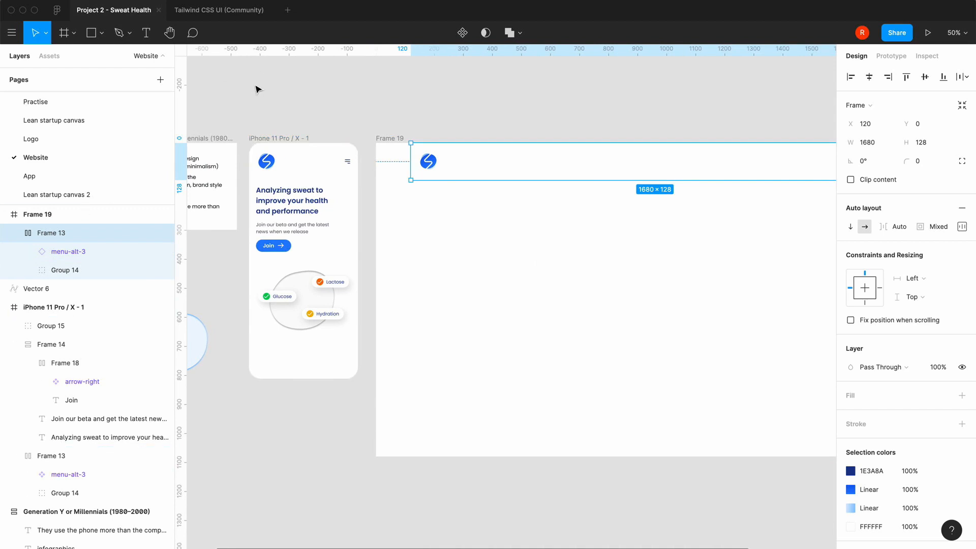
{"action": "left_click", "coordinate": [160, 530]}
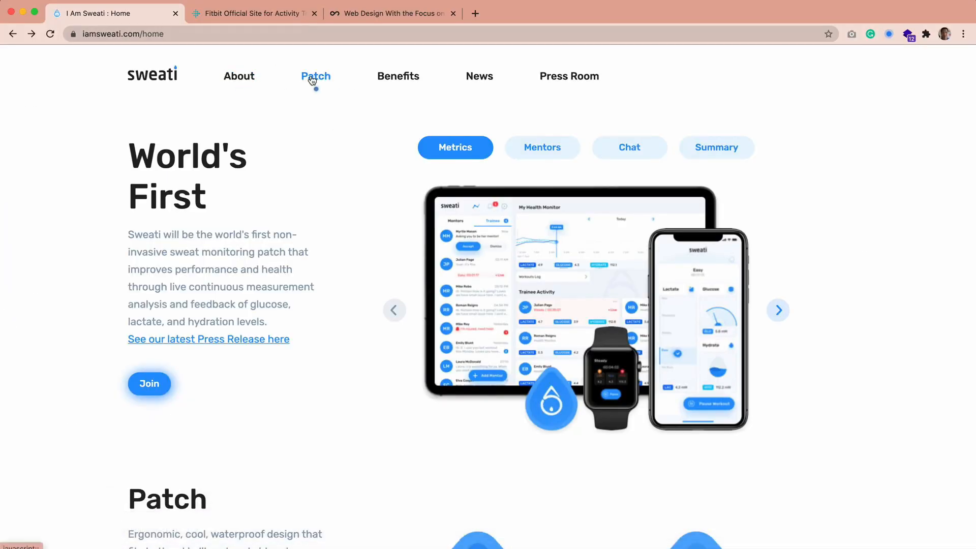
{"action": "mouse_move", "coordinate": [344, 539]}
{"action": "left_click", "coordinate": [428, 530]}
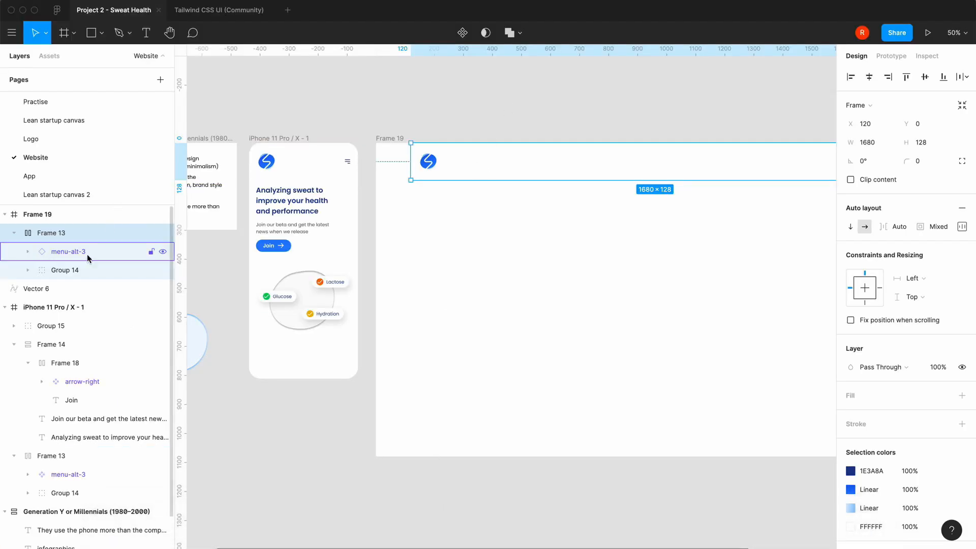
{"action": "left_click", "coordinate": [75, 265]}
{"action": "left_click", "coordinate": [147, 32]}
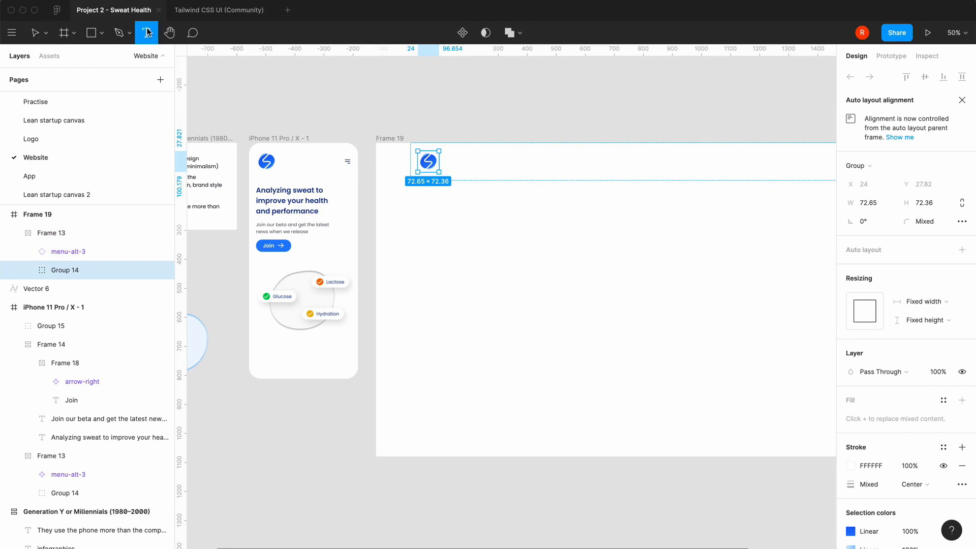
{"action": "left_click", "coordinate": [499, 163]}
{"action": "type", "text": "About"}
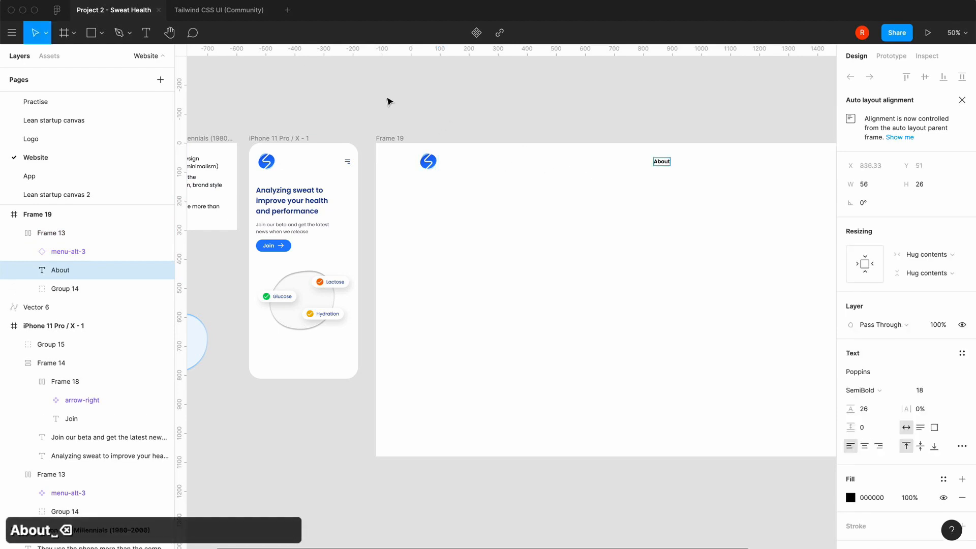
Group the About link in the desktop header and place a copy of it inside that group
{"action": "key", "text": "super+g"}
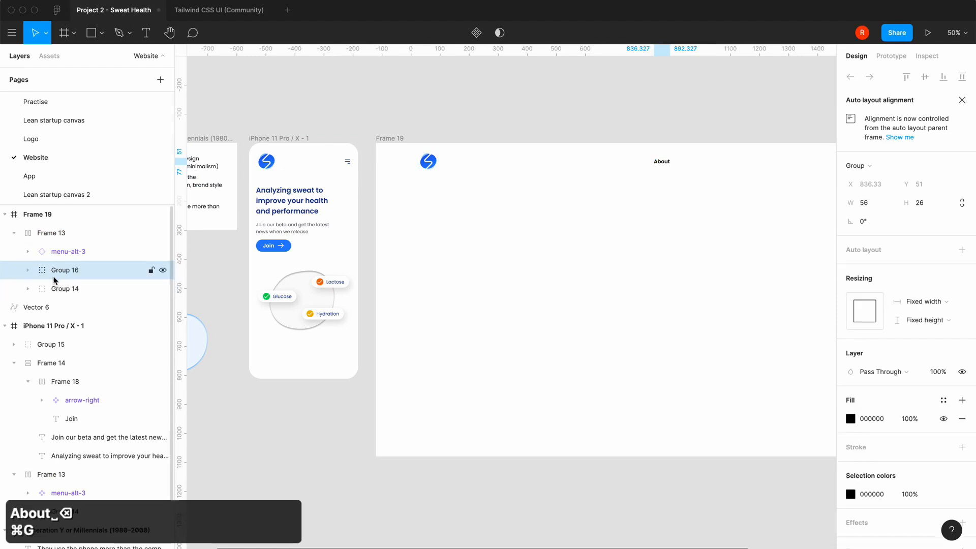
{"action": "left_click", "coordinate": [27, 270]}
{"action": "left_click", "coordinate": [65, 289]}
{"action": "key", "text": "super+c"}
{"action": "key", "text": "super+v"}
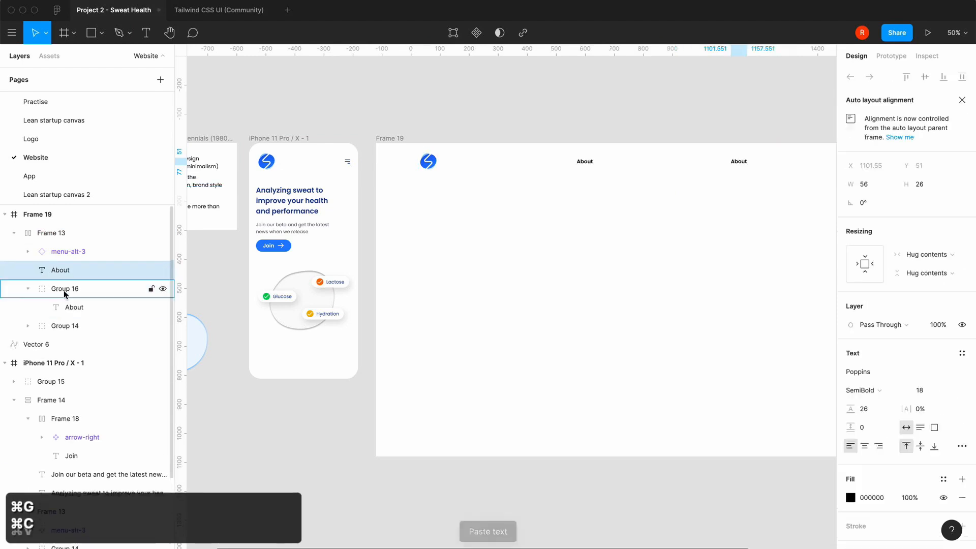
{"action": "left_click_drag", "start_coordinate": [65, 270], "coordinate": [68, 300]}
Rename the copied link's layer as "Tech" and duplicate it within the navigation group
{"action": "double_click", "coordinate": [76, 289]}
{"action": "type", "text": "Te"}
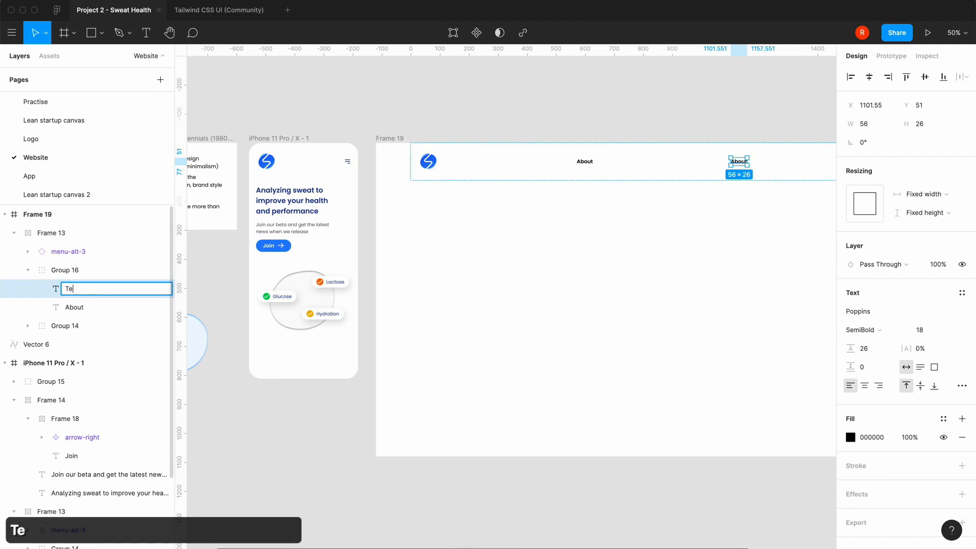
{"action": "type", "text": "ch"}
{"action": "left_click", "coordinate": [60, 287]}
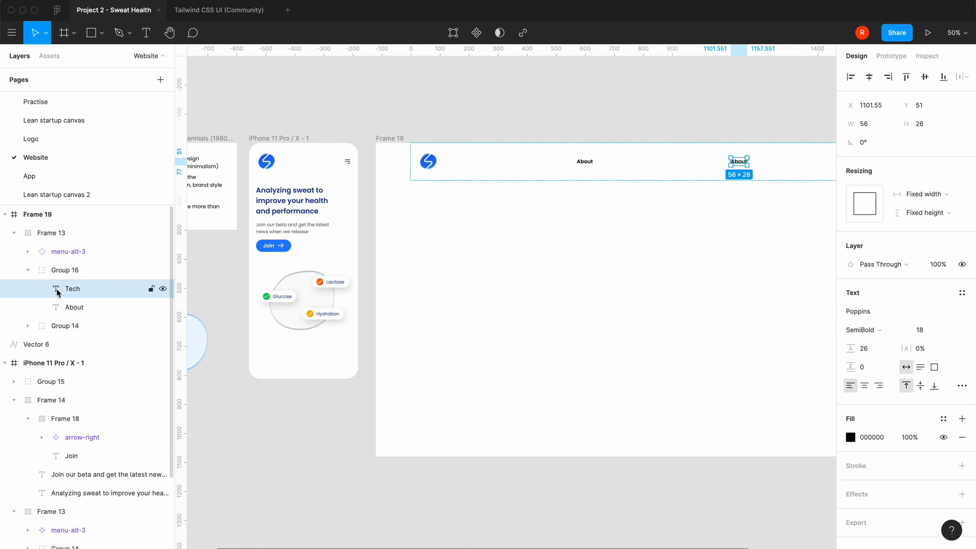
{"action": "key", "text": "super+c"}
{"action": "key", "text": "super+v"}
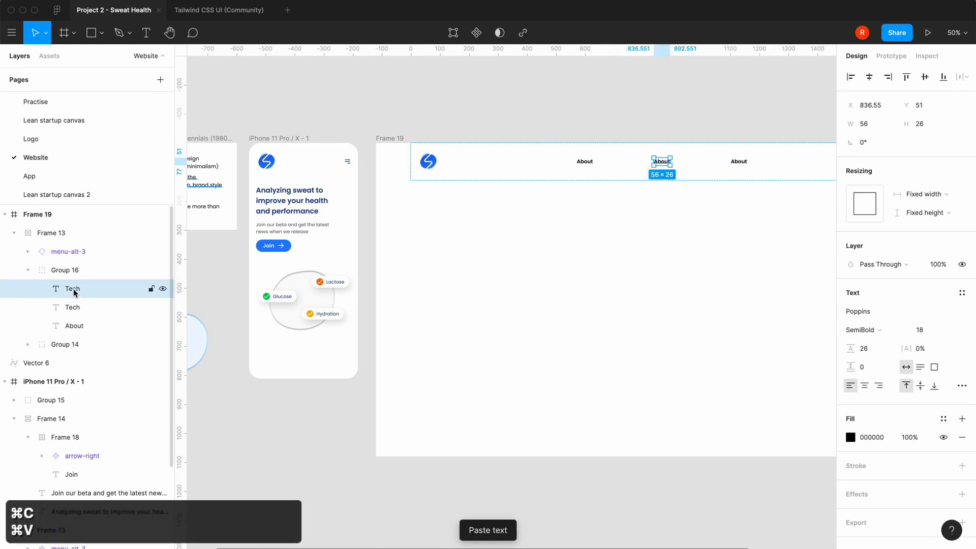
{"action": "mouse_move", "coordinate": [169, 532]}
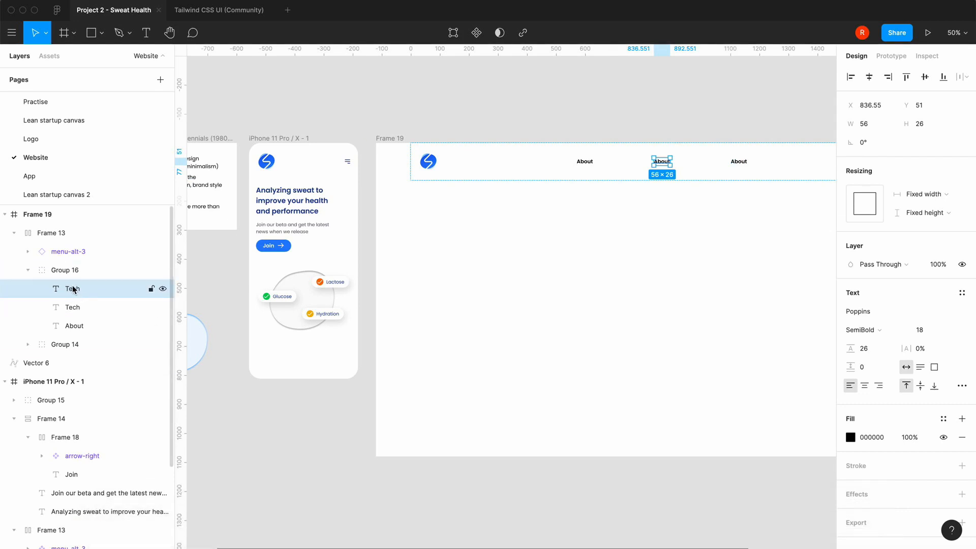
Change the text of the last navigation link to "Benefits" and the middle one to "Tech"
{"action": "double_click", "coordinate": [739, 162]}
{"action": "type", "text": "Benefits"}
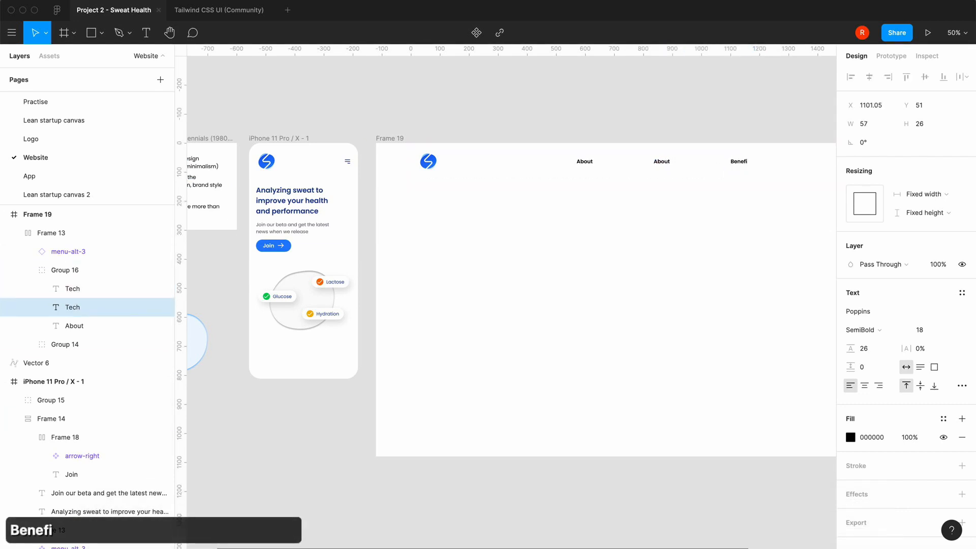
{"action": "double_click", "coordinate": [662, 161]}
{"action": "key", "text": "super+a"}
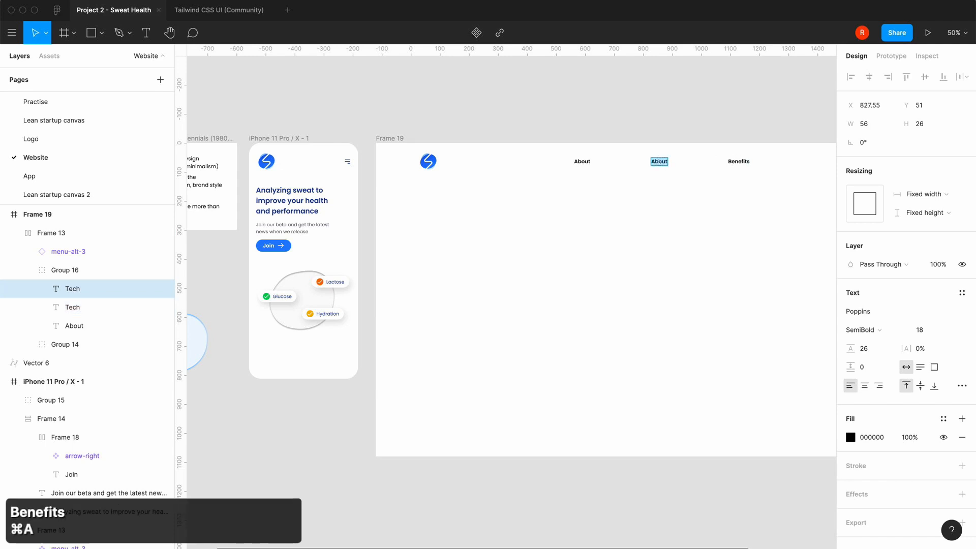
{"action": "type", "text": "Tech"}
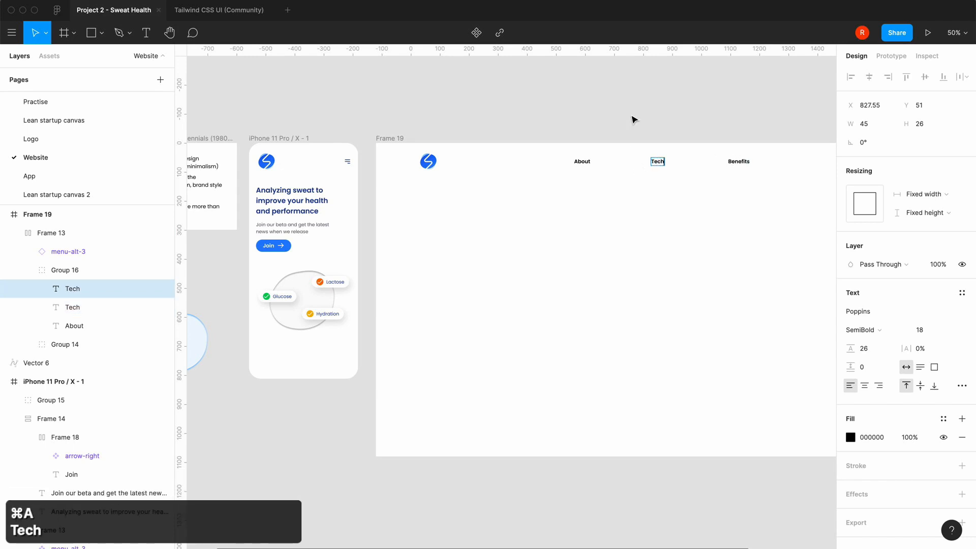
{"action": "key", "text": "Escape"}
{"action": "left_click", "coordinate": [739, 163]}
{"action": "key", "text": "super+c"}
{"action": "key", "text": "super+v"}
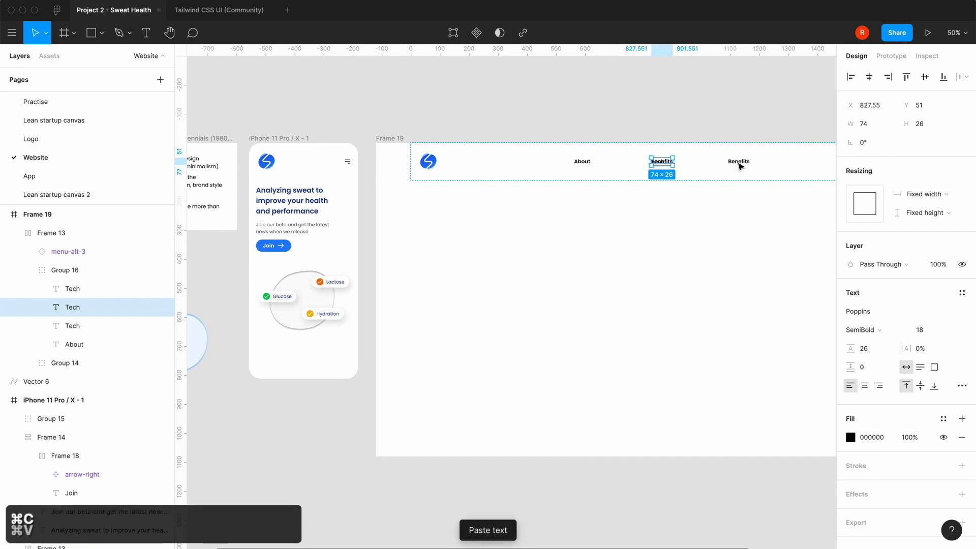
{"action": "key", "text": "super+z"}
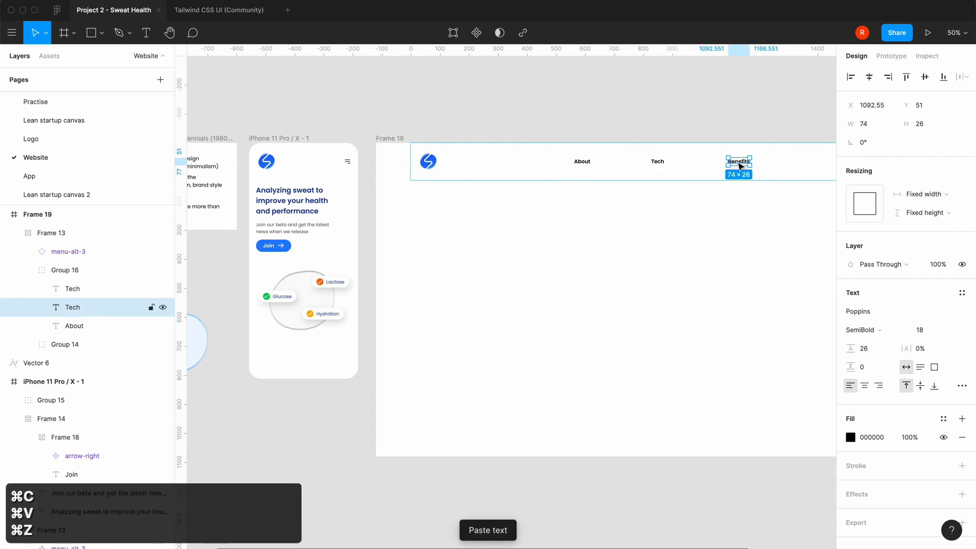
Duplicate the Tech link inside the navigation group
{"action": "left_click", "coordinate": [76, 325]}
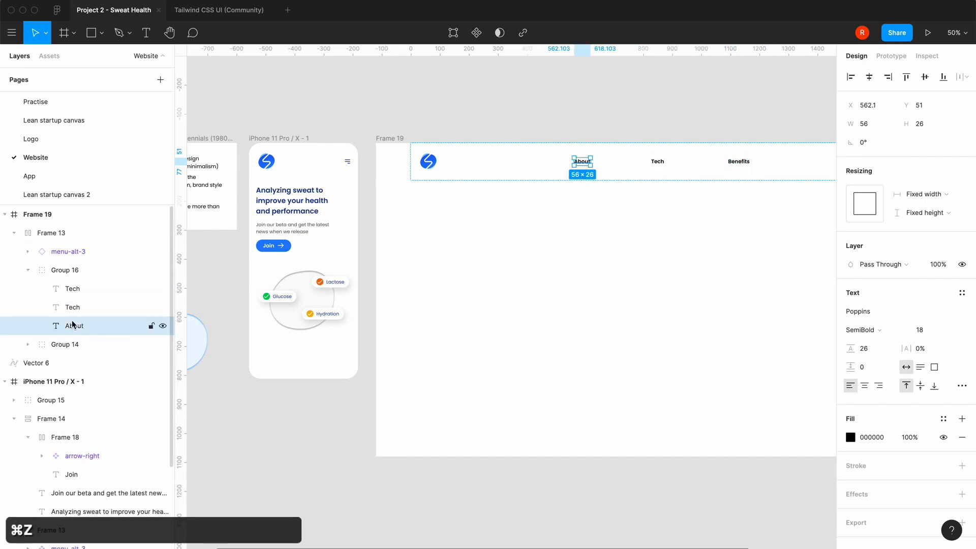
{"action": "left_click", "coordinate": [76, 293]}
{"action": "key", "text": "super+c"}
{"action": "key", "text": "super+v"}
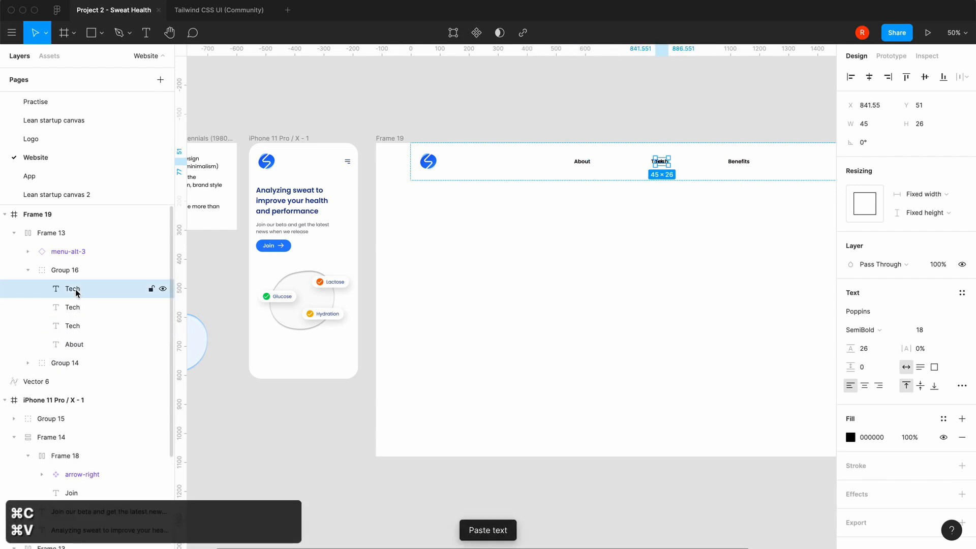
Apply auto layout to the group of navigation links and set the spacing between items to 24
{"action": "left_click", "coordinate": [72, 272]}
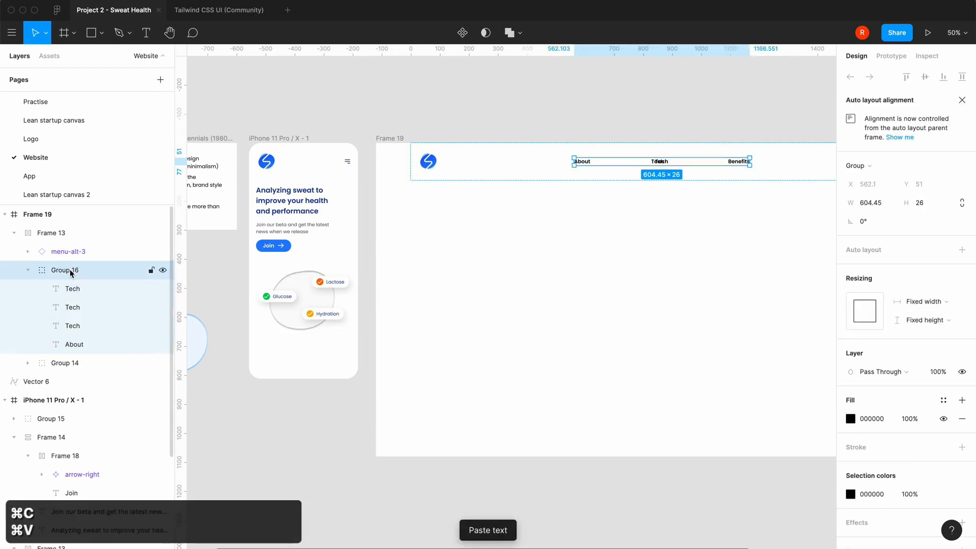
{"action": "key", "text": "shift+a"}
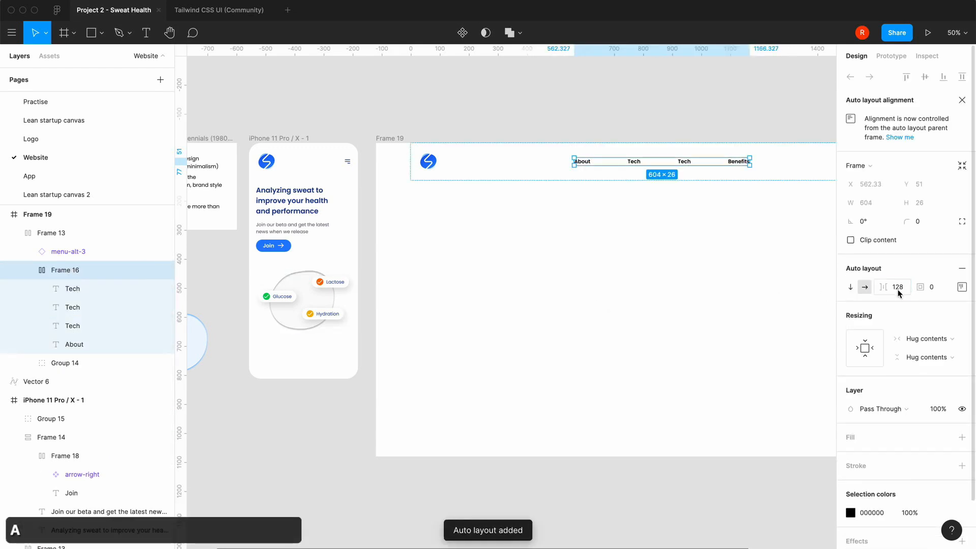
{"action": "left_click", "coordinate": [898, 293]}
{"action": "type", "text": "16"}
{"action": "key", "text": "Return"}
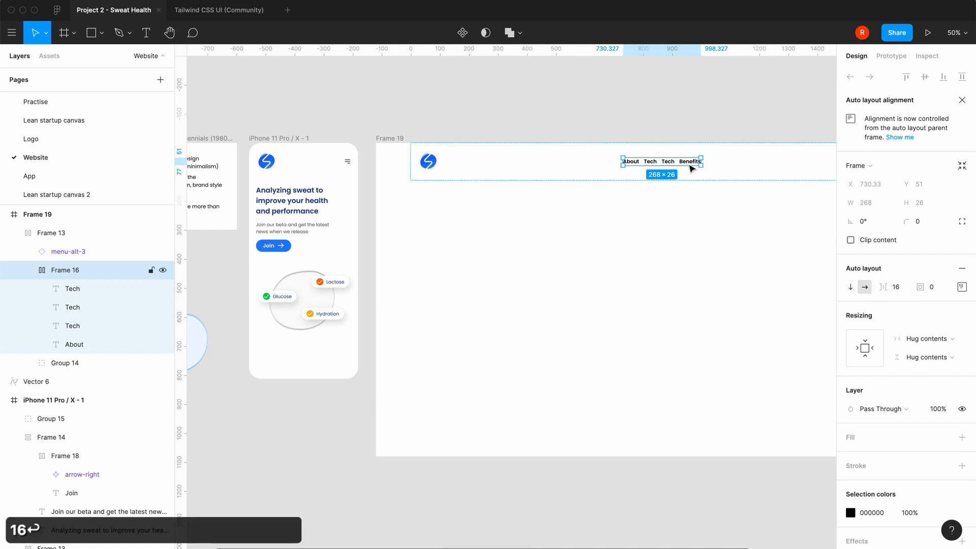
{"action": "left_click", "coordinate": [899, 289]}
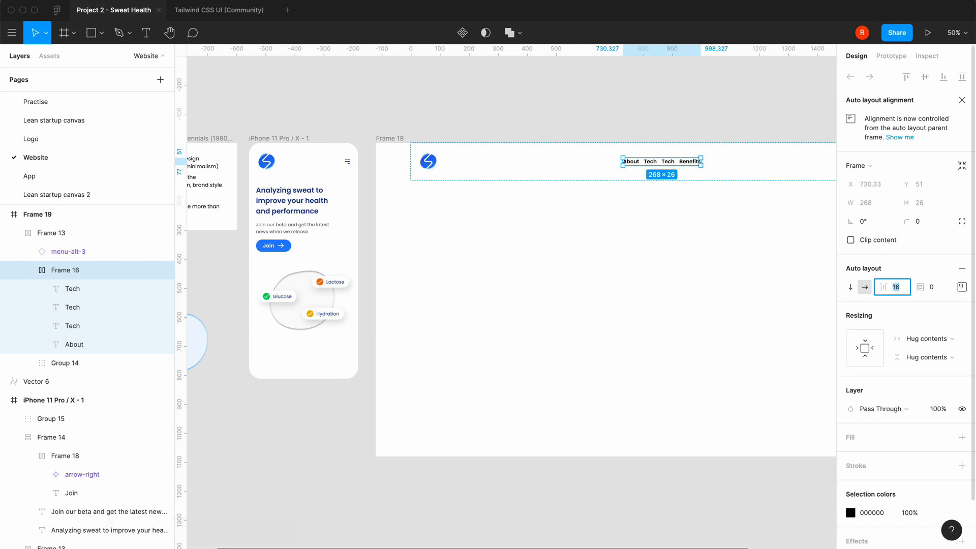
{"action": "type", "text": "24"}
{"action": "key", "text": "Return"}
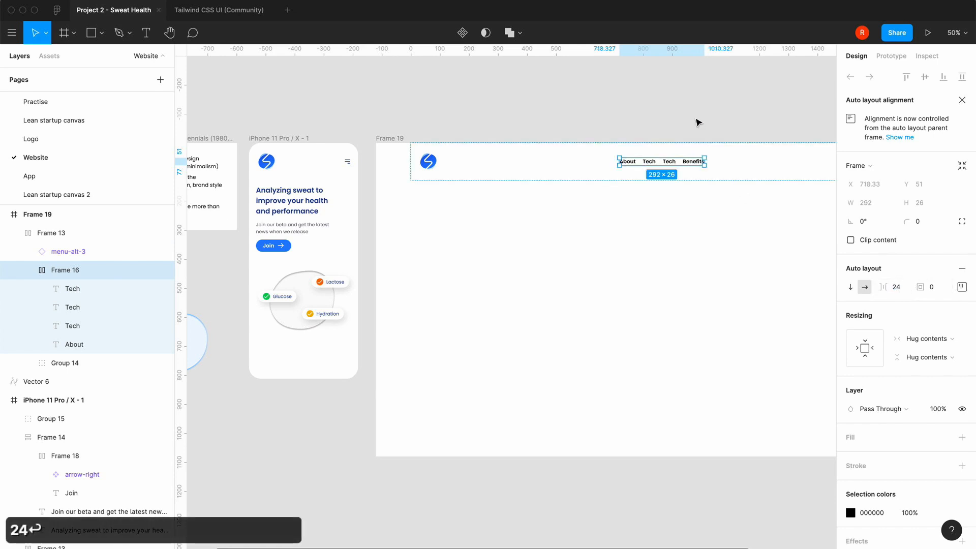
Following the Sweati site's navigation, change the second Tech link to "News" and move Benefits ahead of it
{"action": "scroll", "coordinate": [698, 121], "scroll_direction": "right", "scroll_amount": 5}
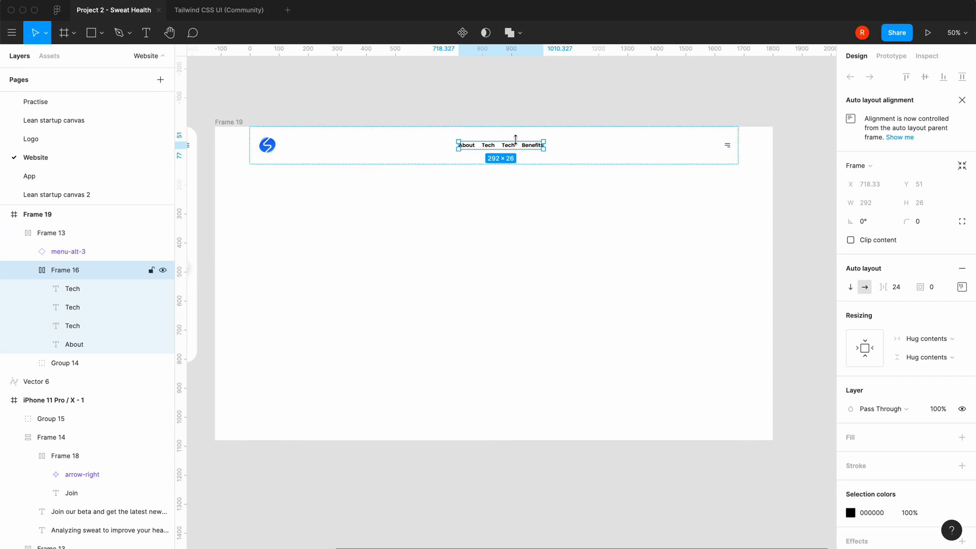
{"action": "mouse_move", "coordinate": [385, 529]}
{"action": "left_click", "coordinate": [159, 539]}
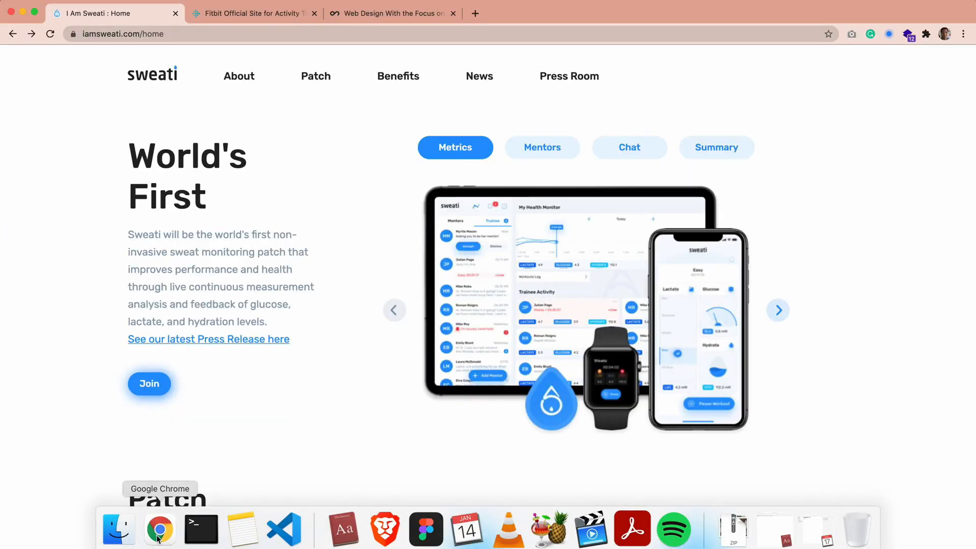
{"action": "left_click", "coordinate": [426, 530]}
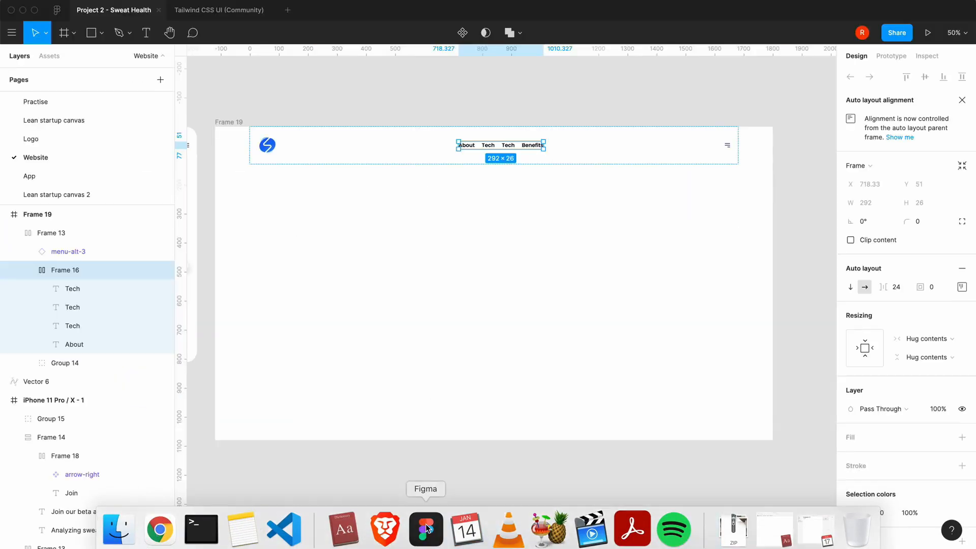
{"action": "double_click", "coordinate": [508, 146]}
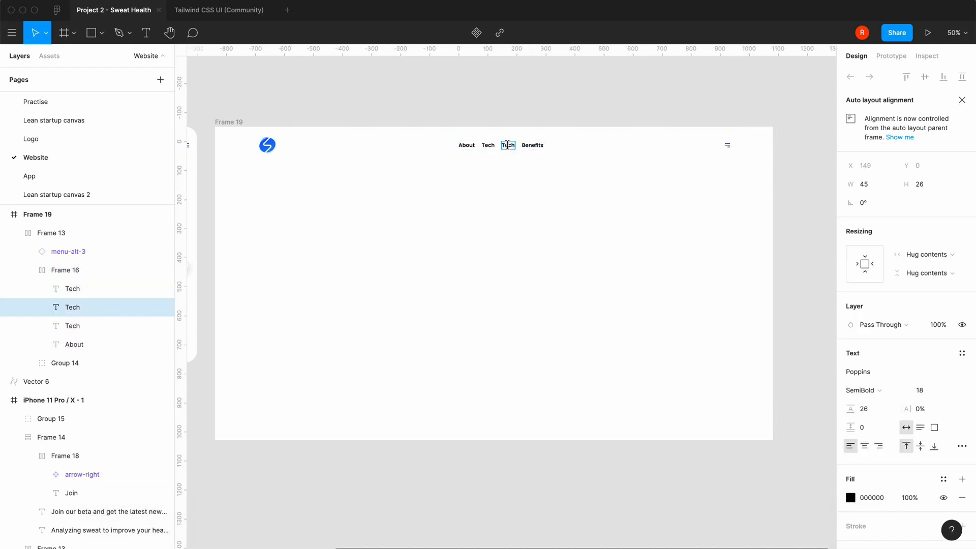
{"action": "key", "text": "super+a"}
{"action": "type", "text": "News"}
{"action": "key", "text": "Escape"}
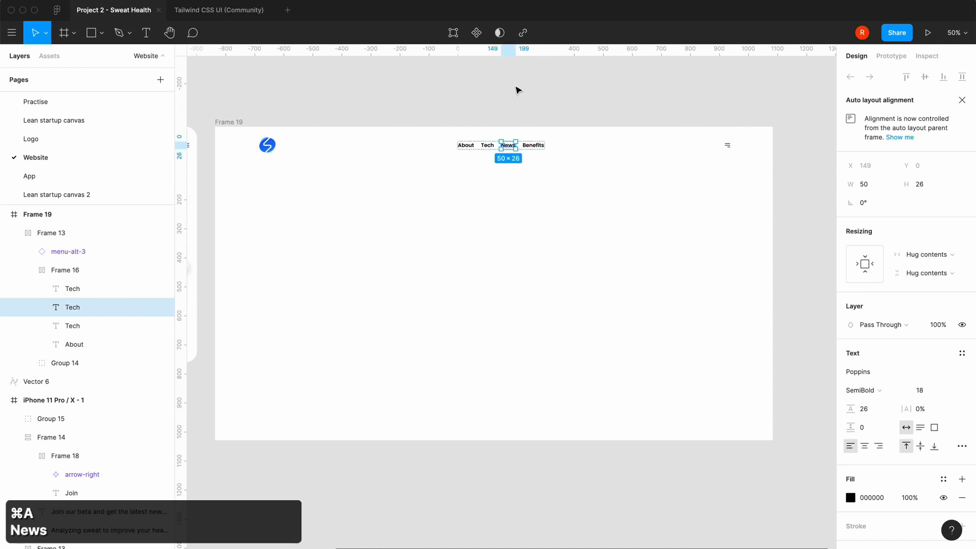
{"action": "left_click", "coordinate": [535, 145]}
{"action": "key", "text": "Left"}
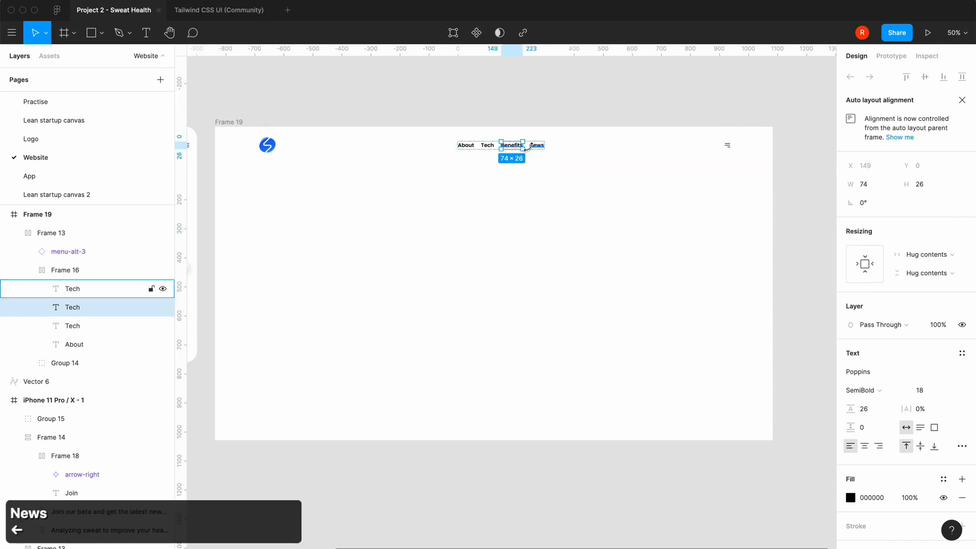
Duplicate the News link at the end of the navigation, change the copy to "Press Room" and check it against the Sweati site
{"action": "left_click", "coordinate": [538, 145]}
{"action": "key", "text": "super+c"}
{"action": "key", "text": "super+v"}
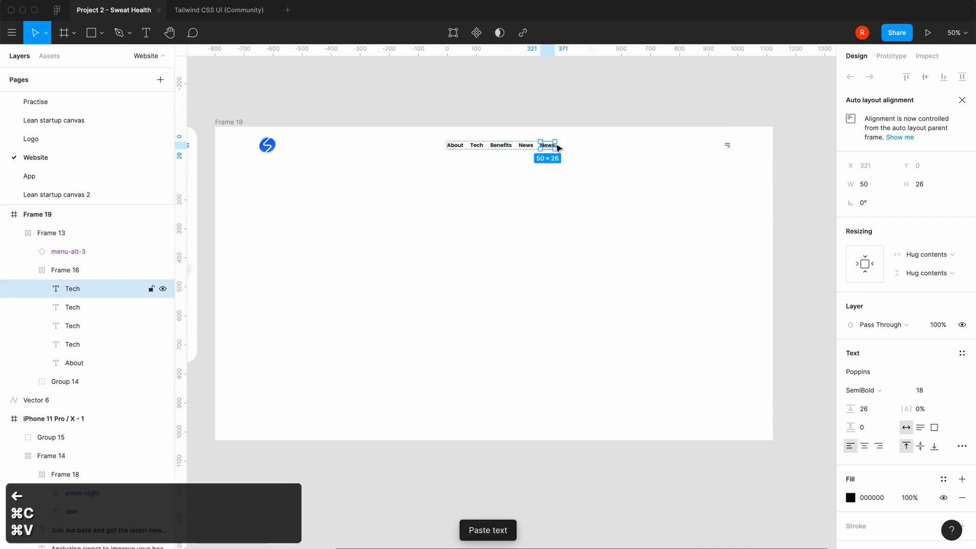
{"action": "double_click", "coordinate": [548, 145]}
{"action": "type", "text": "Pres"}
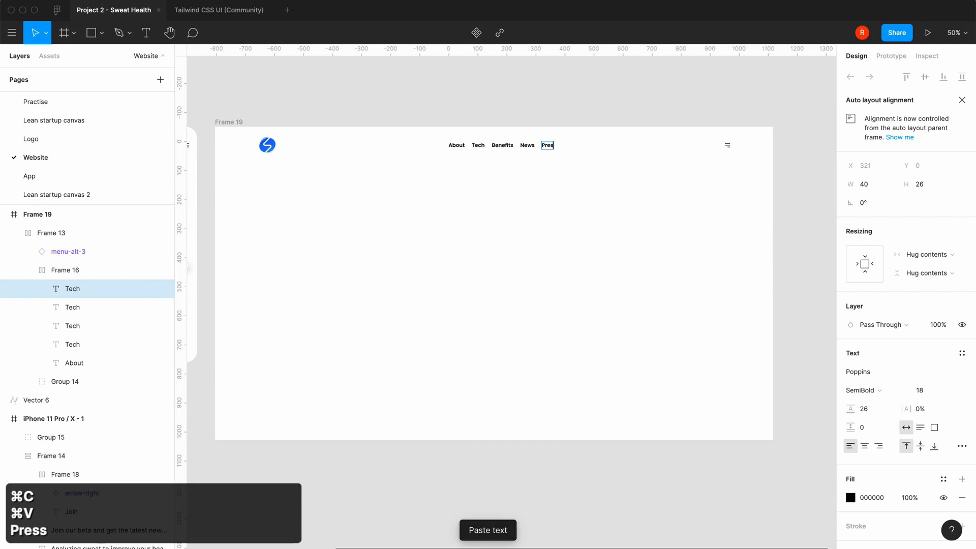
{"action": "type", "text": "s Room"}
{"action": "key", "text": "Escape"}
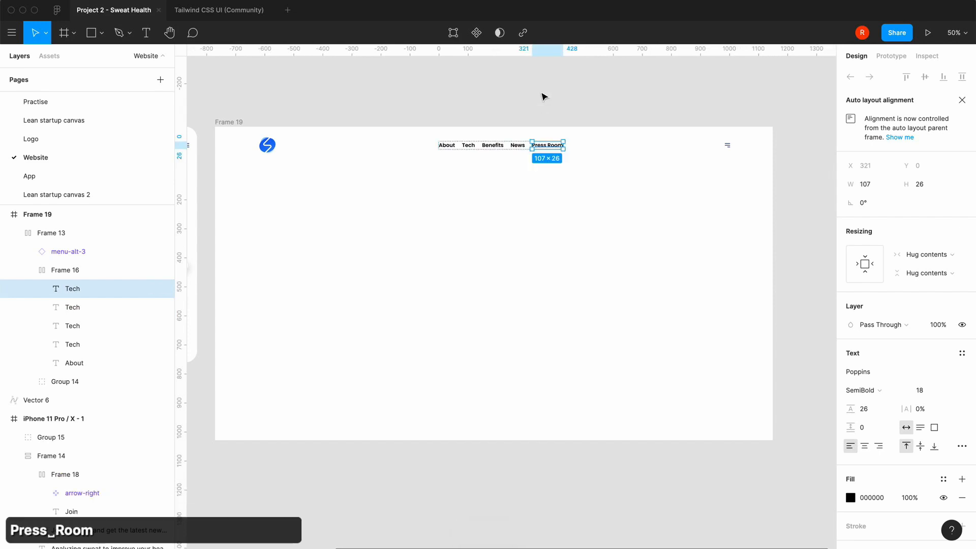
{"action": "left_click", "coordinate": [177, 532]}
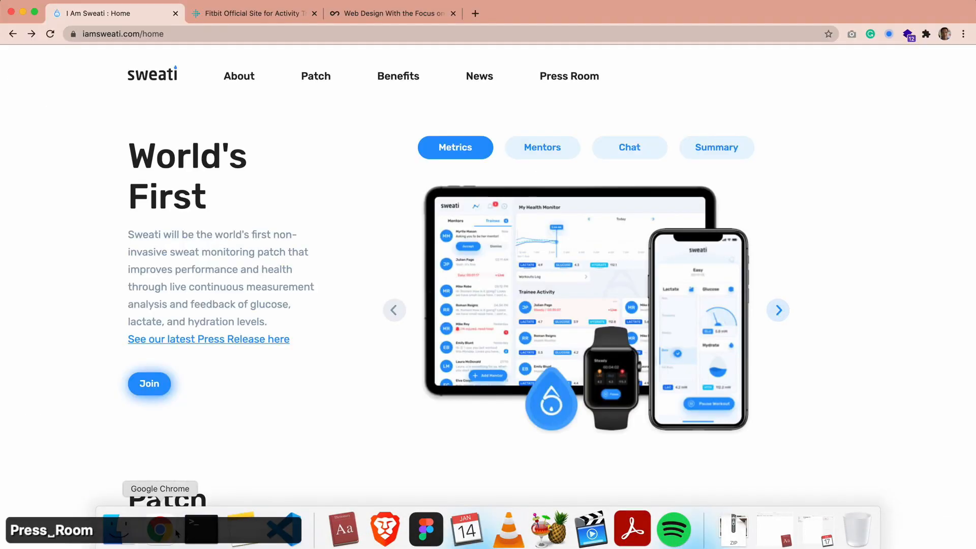
{"action": "left_click", "coordinate": [426, 529]}
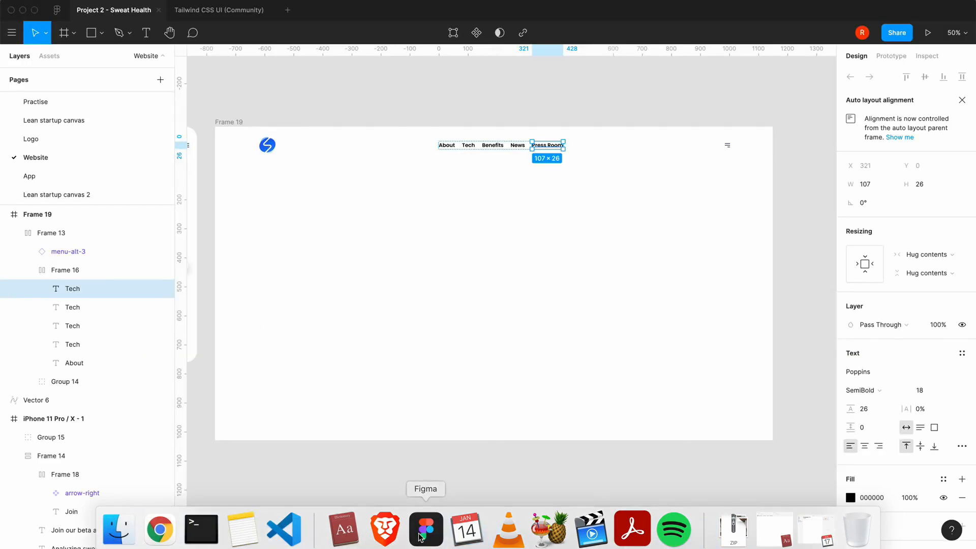
Change the font weight of all five header navigation links to Regular
{"action": "left_click", "coordinate": [460, 209]}
{"action": "key", "text": "="}
{"action": "scroll", "coordinate": [461, 209], "scroll_direction": "up", "scroll_amount": 4}
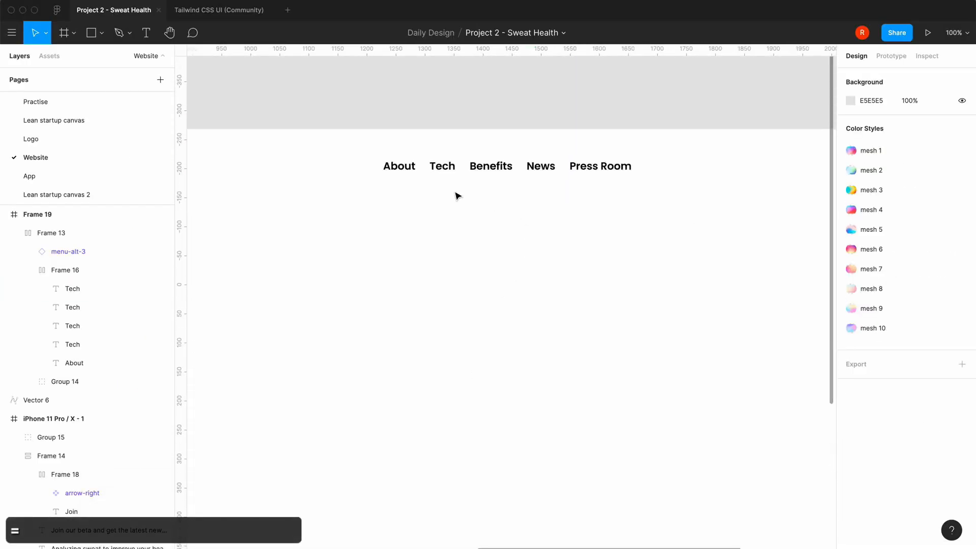
{"action": "double_click", "coordinate": [448, 169]}
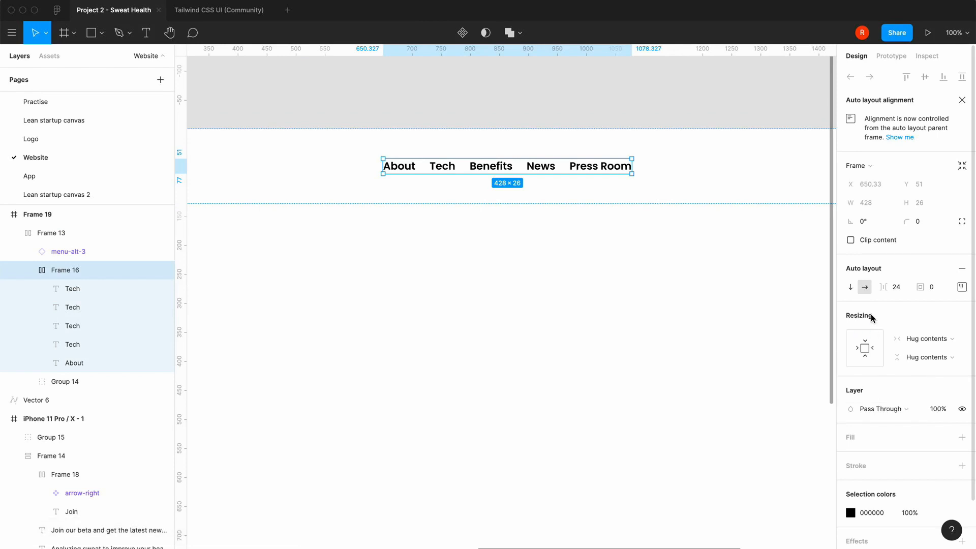
{"action": "left_click", "coordinate": [65, 289]}
{"action": "left_click", "coordinate": [72, 363], "text": "shift"}
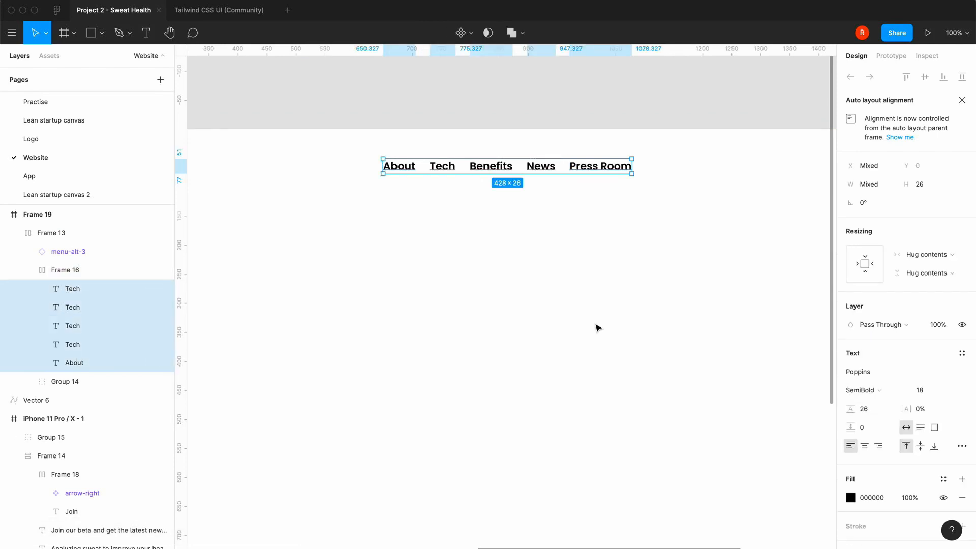
{"action": "left_click", "coordinate": [847, 390]}
{"action": "left_click", "coordinate": [874, 362]}
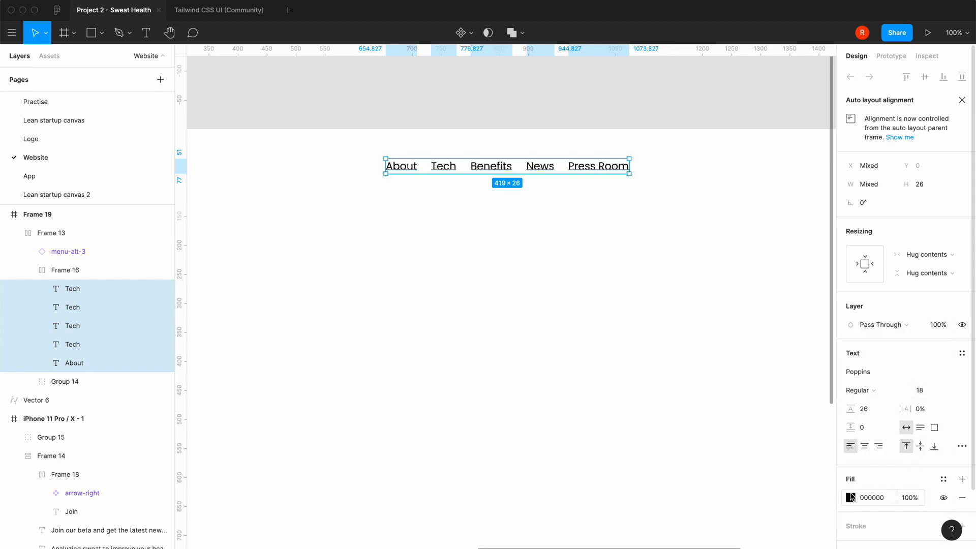
Fill the navigation links with the gray/600 colour from the TailwindCSS library
{"action": "left_click", "coordinate": [850, 498]}
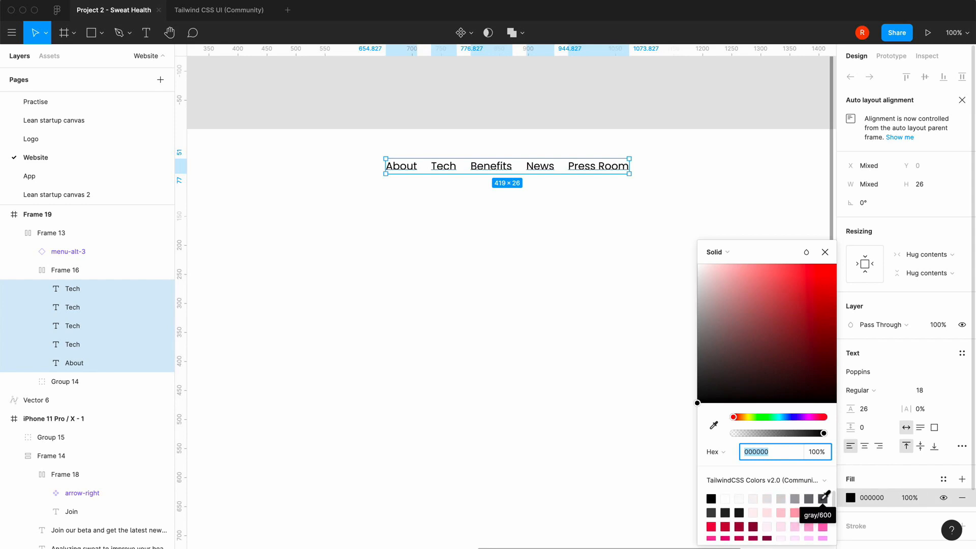
{"action": "left_click", "coordinate": [823, 497]}
{"action": "left_click", "coordinate": [825, 252]}
{"action": "left_click", "coordinate": [538, 347]}
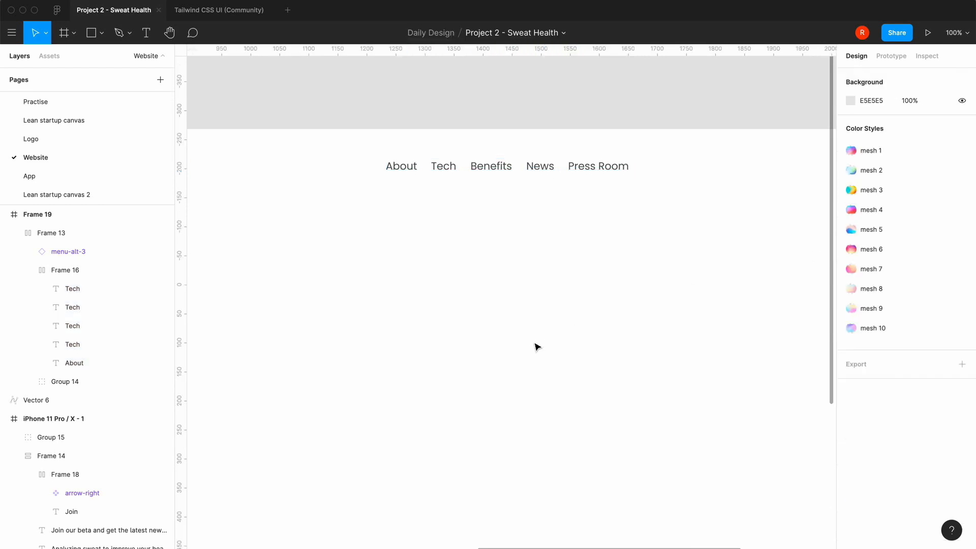
{"action": "key", "text": "minus"}
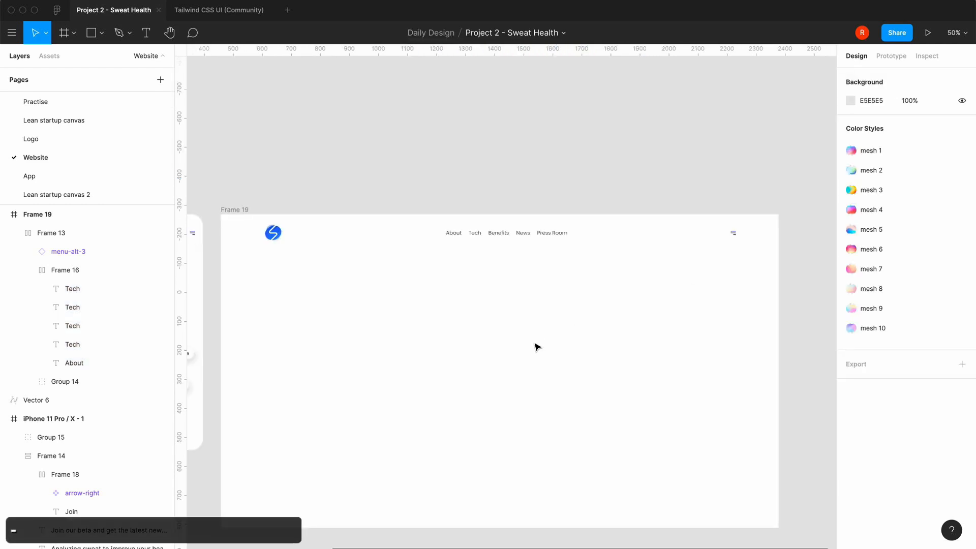
Check the Sweati home page header in Chrome, and back in Figma copy the Join button from the mobile frame
{"action": "left_click", "coordinate": [382, 233]}
{"action": "left_click", "coordinate": [395, 322]}
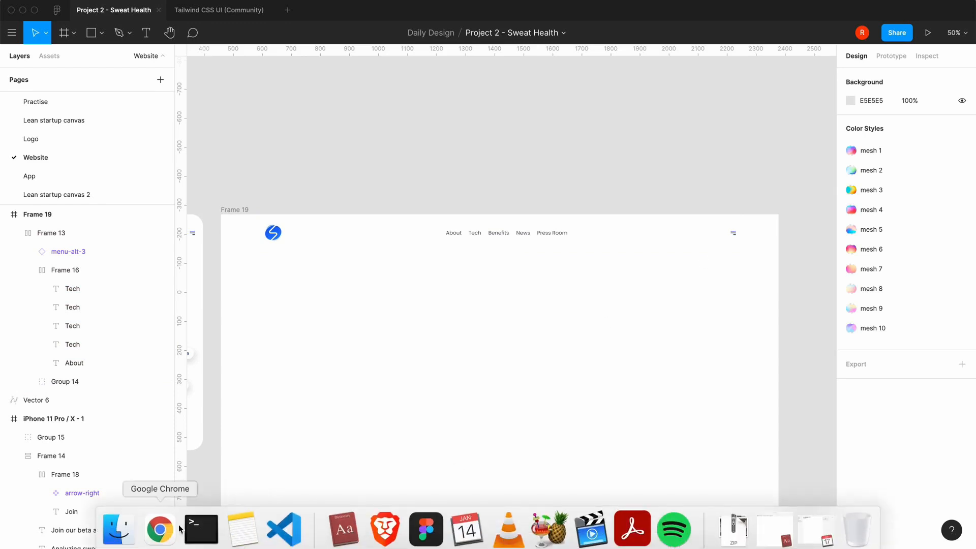
{"action": "left_click", "coordinate": [159, 529]}
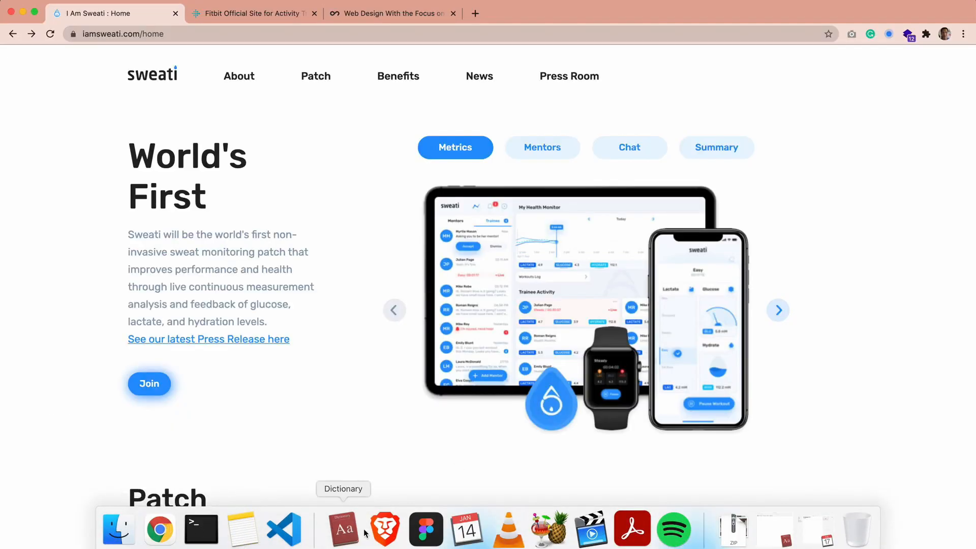
{"action": "left_click", "coordinate": [426, 529]}
{"action": "scroll", "coordinate": [509, 333], "scroll_direction": "left", "scroll_amount": 10}
{"action": "scroll", "coordinate": [508, 334], "scroll_direction": "down", "scroll_amount": 2}
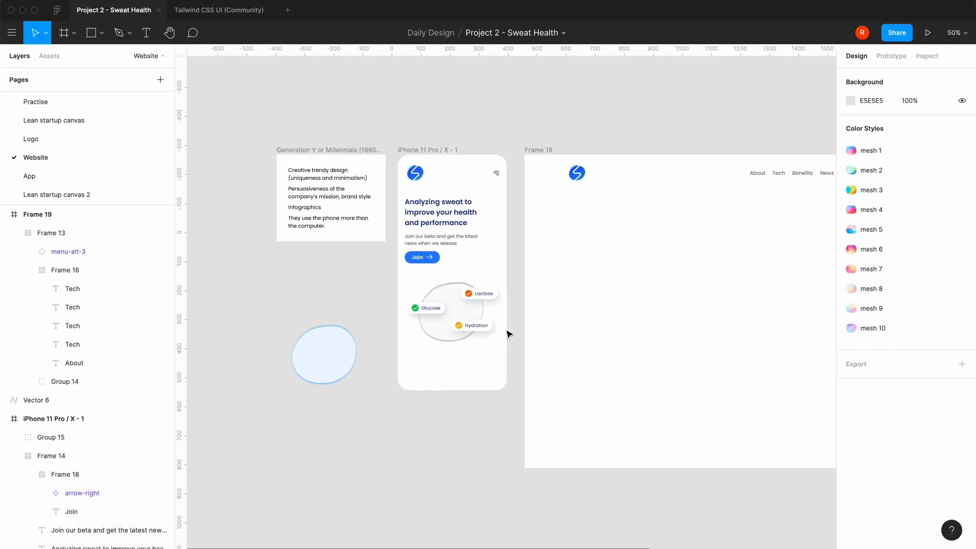
{"action": "left_click", "coordinate": [417, 263]}
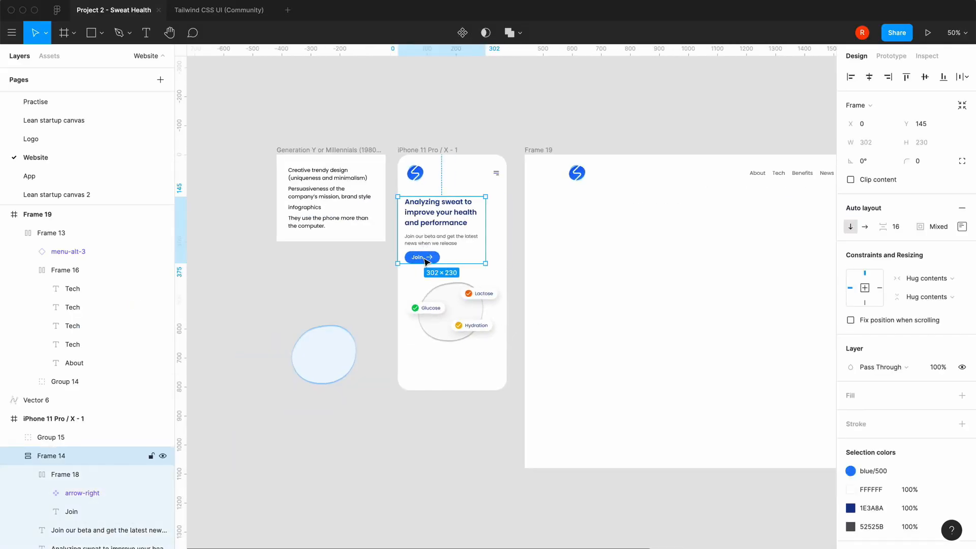
{"action": "left_click", "coordinate": [426, 260]}
{"action": "key", "text": "super+c"}
Replace the menu icon in the desktop header with the copied Join button
{"action": "left_click", "coordinate": [654, 277]}
{"action": "scroll", "coordinate": [630, 254], "scroll_direction": "right", "scroll_amount": 10}
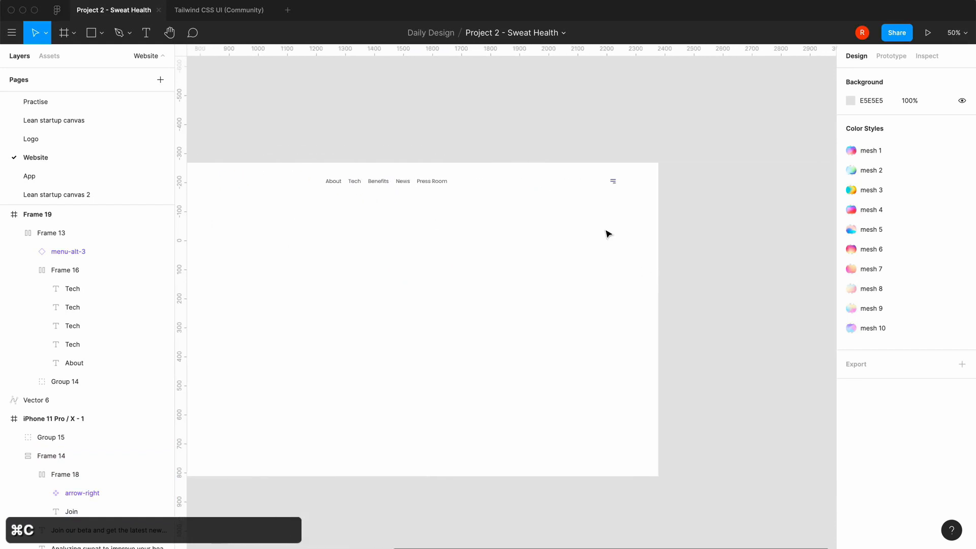
{"action": "left_click", "coordinate": [598, 179]}
{"action": "left_click", "coordinate": [616, 184]}
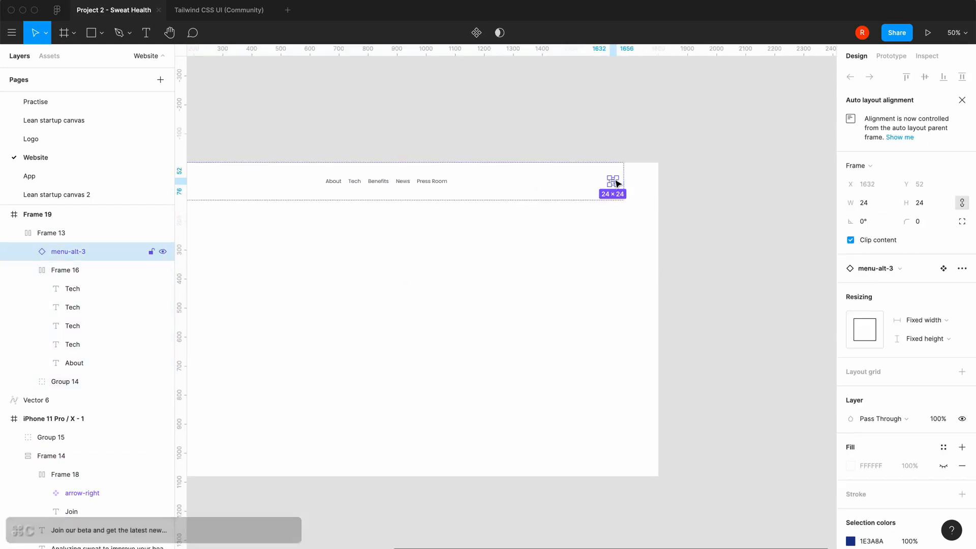
{"action": "key", "text": "super+v"}
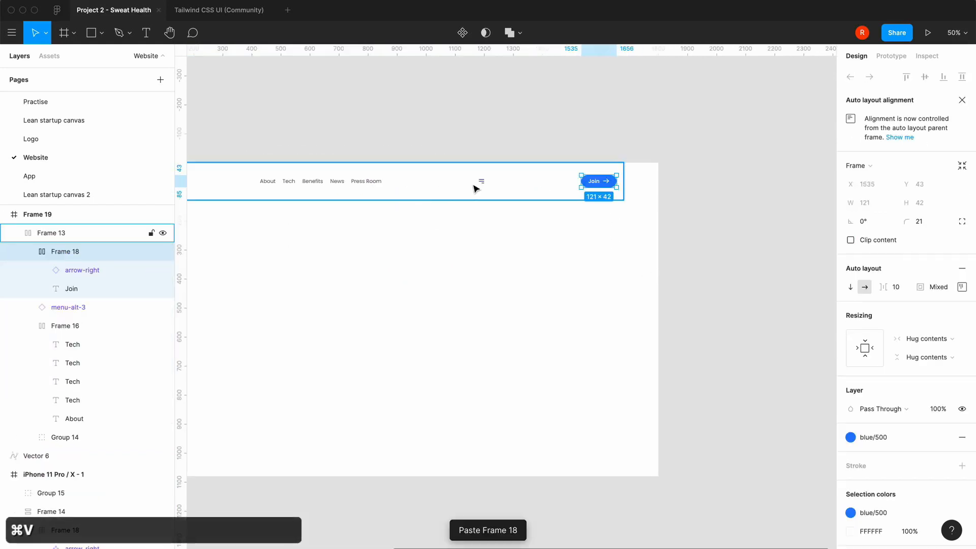
{"action": "left_click", "coordinate": [481, 182]}
{"action": "key", "text": "BackSpace"}
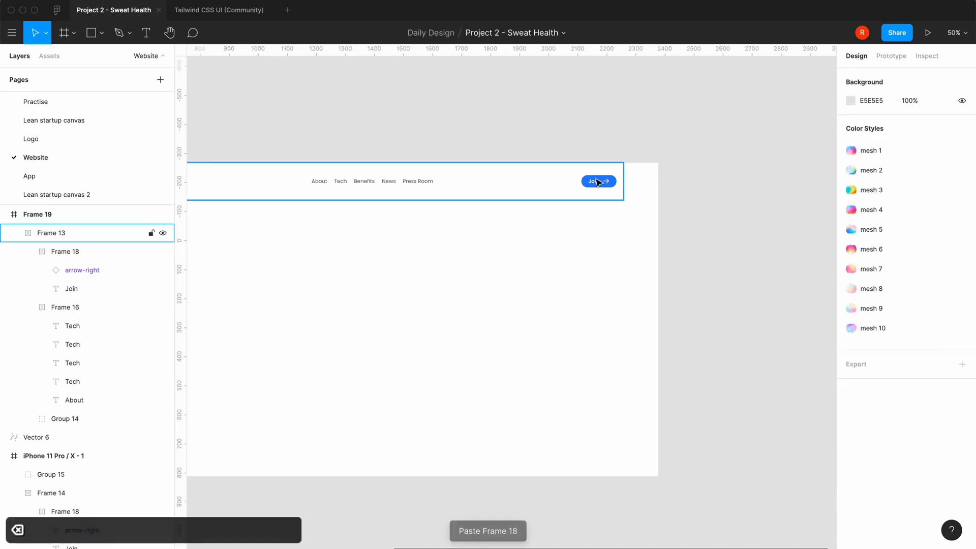
Delete the arrow icon from the desktop header's Join button
{"action": "double_click", "coordinate": [609, 190]}
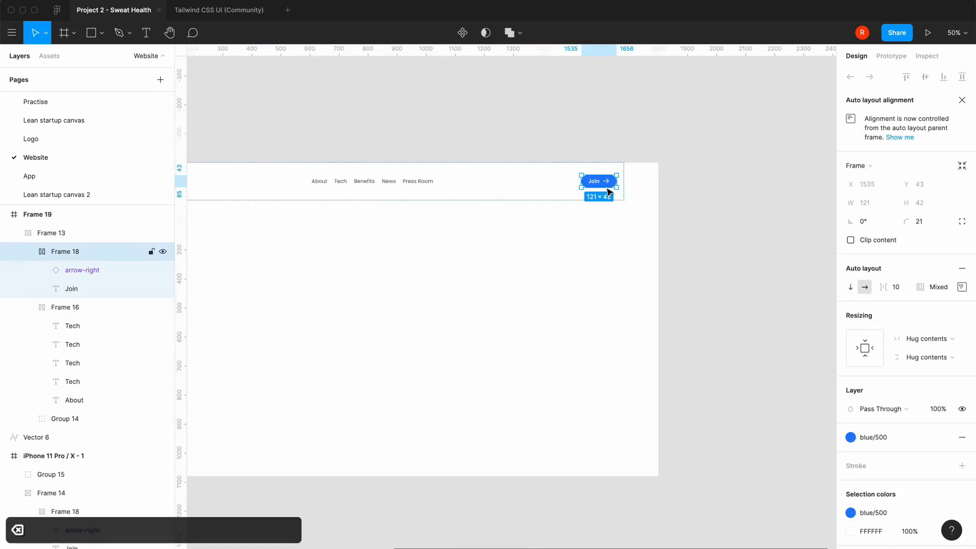
{"action": "left_click", "coordinate": [77, 268]}
{"action": "key", "text": "Delete"}
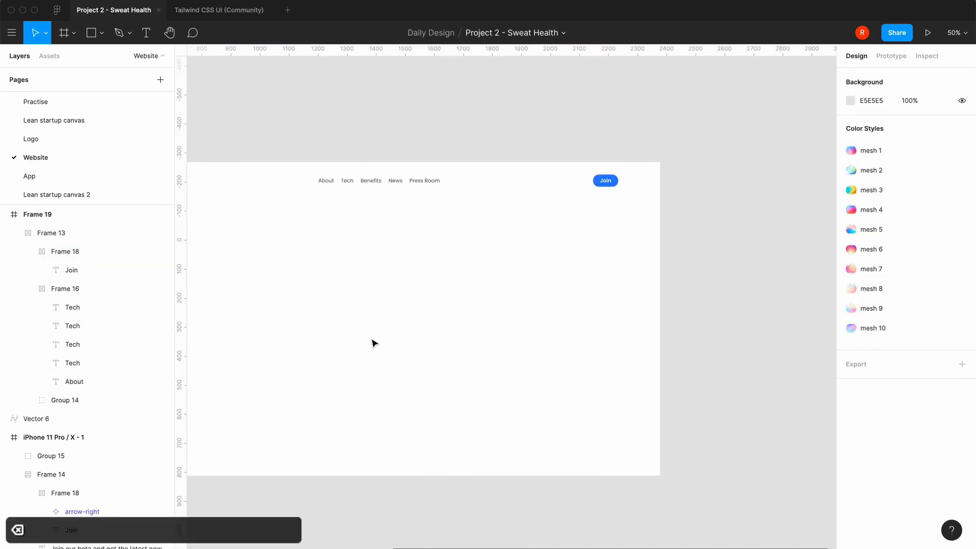
Examine the desktop header's navigation links and Join button, close up and in the full frame
{"action": "scroll", "coordinate": [371, 338], "scroll_direction": "left", "scroll_amount": 5}
{"action": "scroll", "coordinate": [371, 338], "scroll_direction": "right", "scroll_amount": 1}
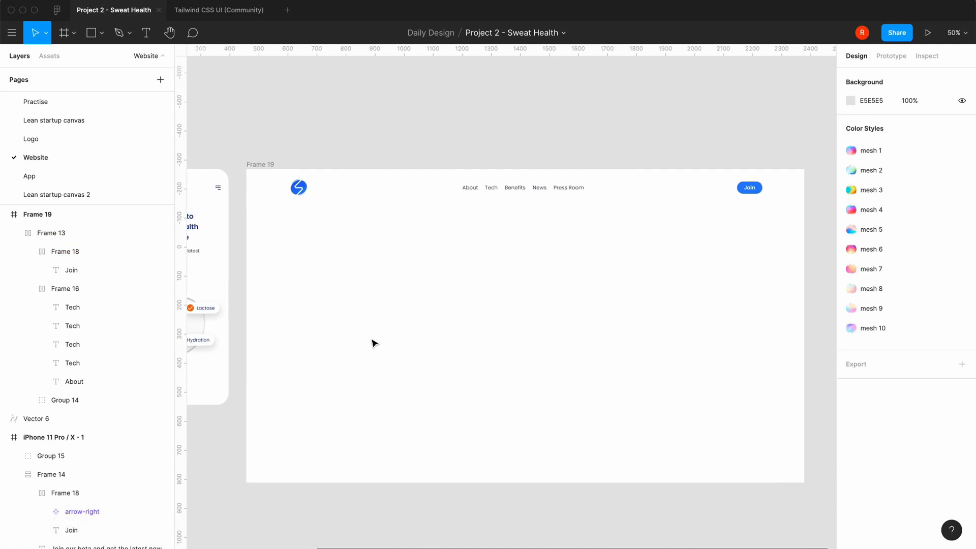
{"action": "key", "text": "equal"}
{"action": "scroll", "coordinate": [372, 338], "scroll_direction": "right", "scroll_amount": 4}
{"action": "scroll", "coordinate": [372, 338], "scroll_direction": "up", "scroll_amount": 2}
{"action": "scroll", "coordinate": [375, 343], "scroll_direction": "left", "scroll_amount": 7}
{"action": "scroll", "coordinate": [375, 344], "scroll_direction": "up", "scroll_amount": 1}
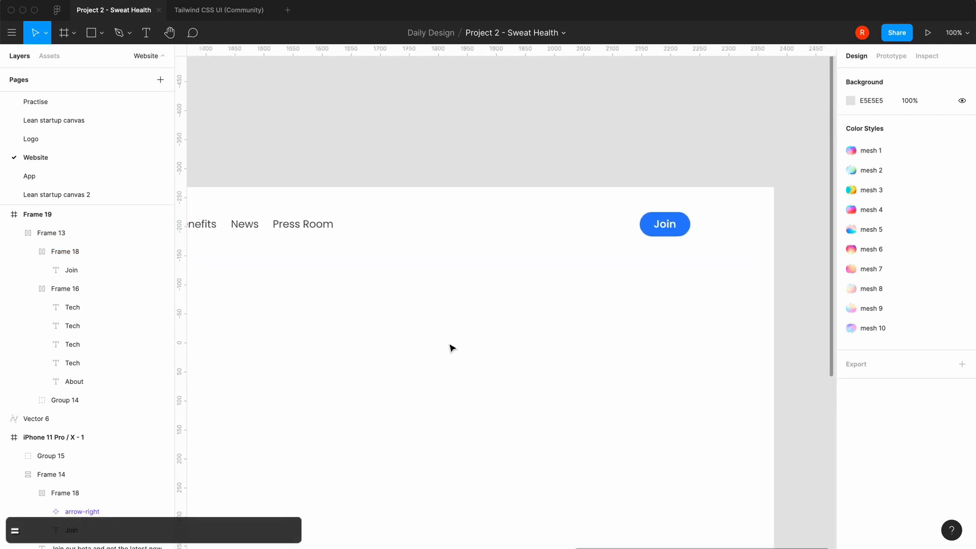
{"action": "key", "text": "minus"}
{"action": "scroll", "coordinate": [451, 348], "scroll_direction": "right", "scroll_amount": 2}
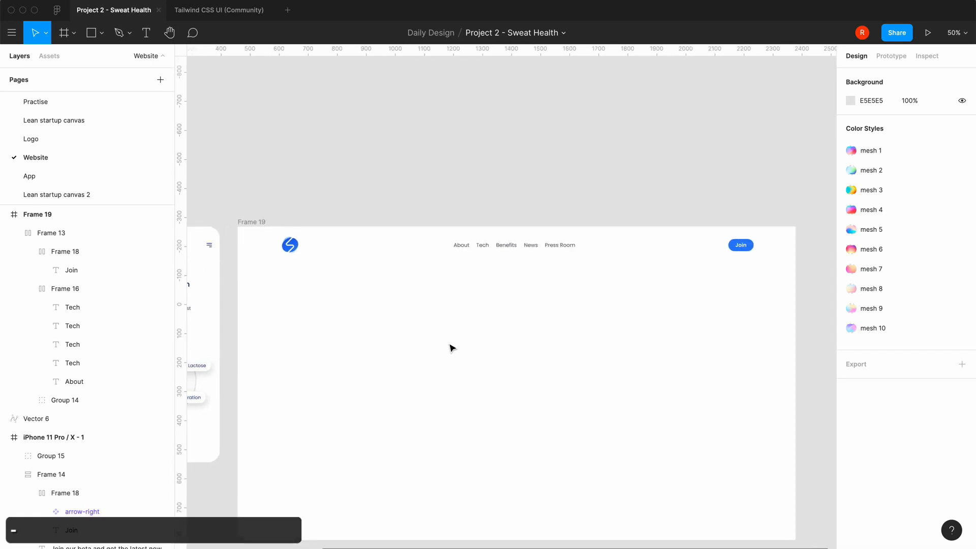
{"action": "scroll", "coordinate": [450, 348], "scroll_direction": "down", "scroll_amount": 3}
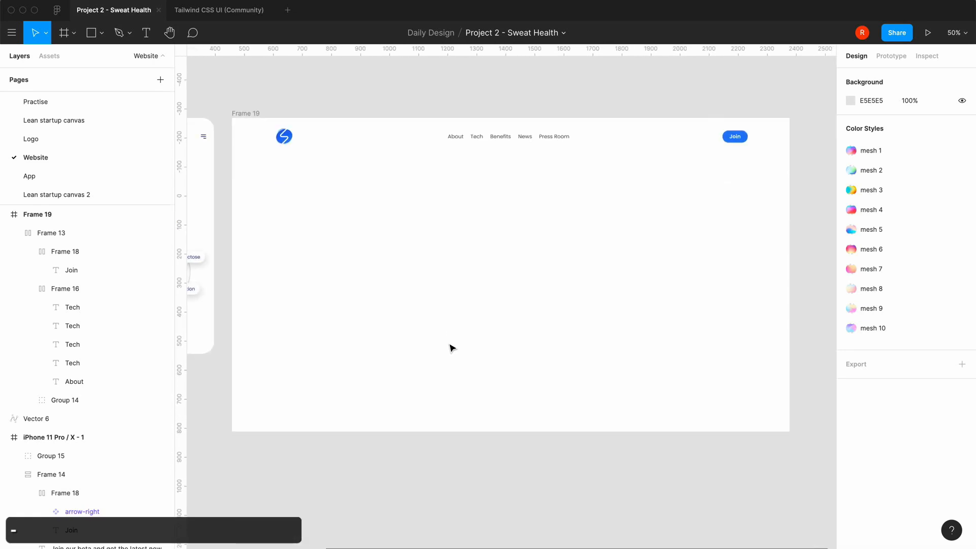
Copy the mobile frame's heading, text and Join button block into Frame 19 and place it below the header at about X 314, Y 261
{"action": "scroll", "coordinate": [453, 348], "scroll_direction": "left", "scroll_amount": 5}
{"action": "left_click", "coordinate": [380, 191]}
{"action": "key", "text": "super+c"}
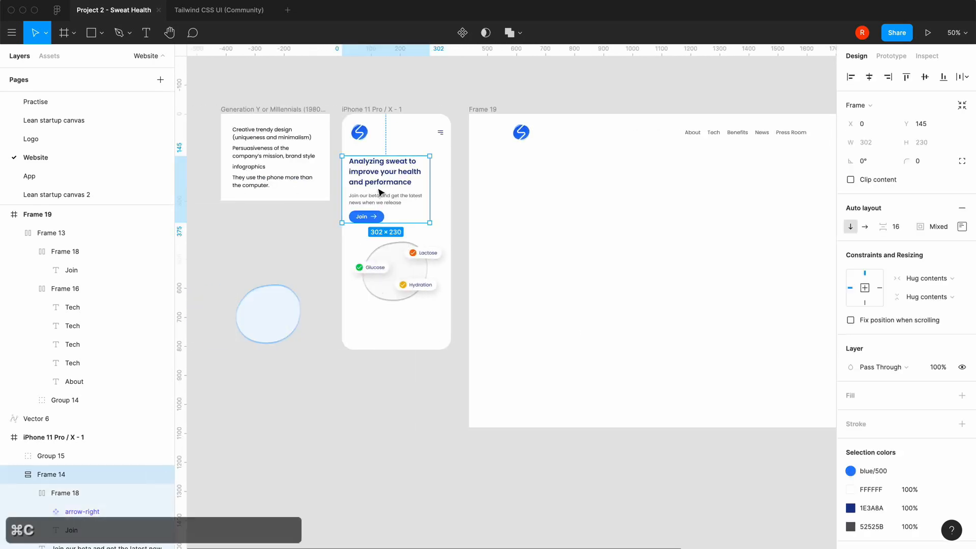
{"action": "left_click", "coordinate": [472, 116]}
{"action": "key", "text": "super+v"}
{"action": "scroll", "coordinate": [612, 323], "scroll_direction": "right", "scroll_amount": 2}
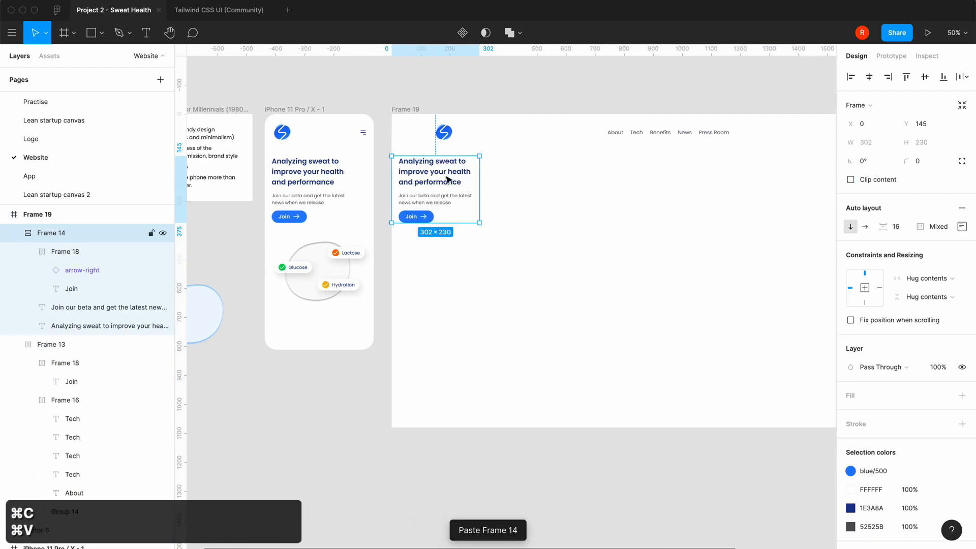
{"action": "left_click_drag", "start_coordinate": [448, 179], "coordinate": [538, 214]}
Enlarge the desktop heading "Analyzing sweat to improve your health and performance" to font size 56
{"action": "double_click", "coordinate": [539, 214]}
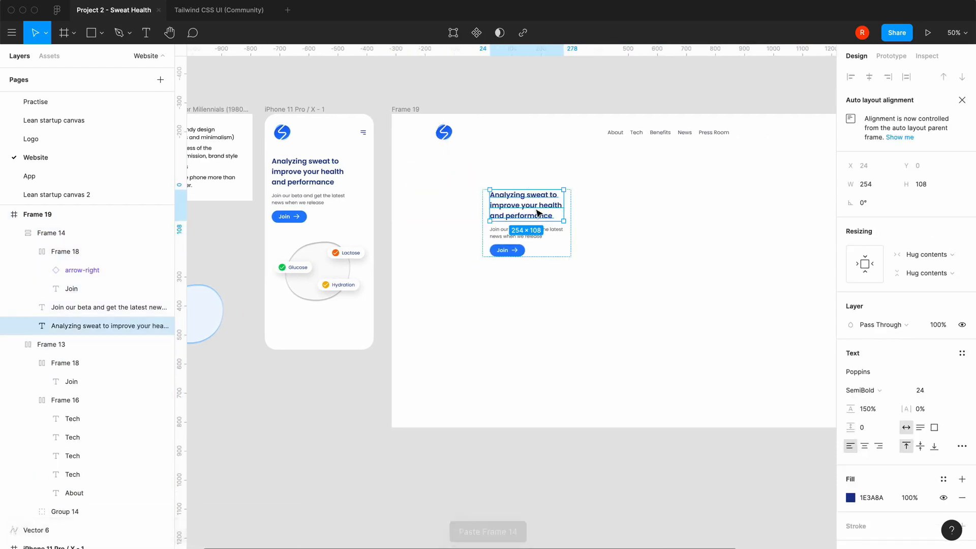
{"action": "double_click", "coordinate": [538, 214]}
{"action": "left_click", "coordinate": [955, 395]}
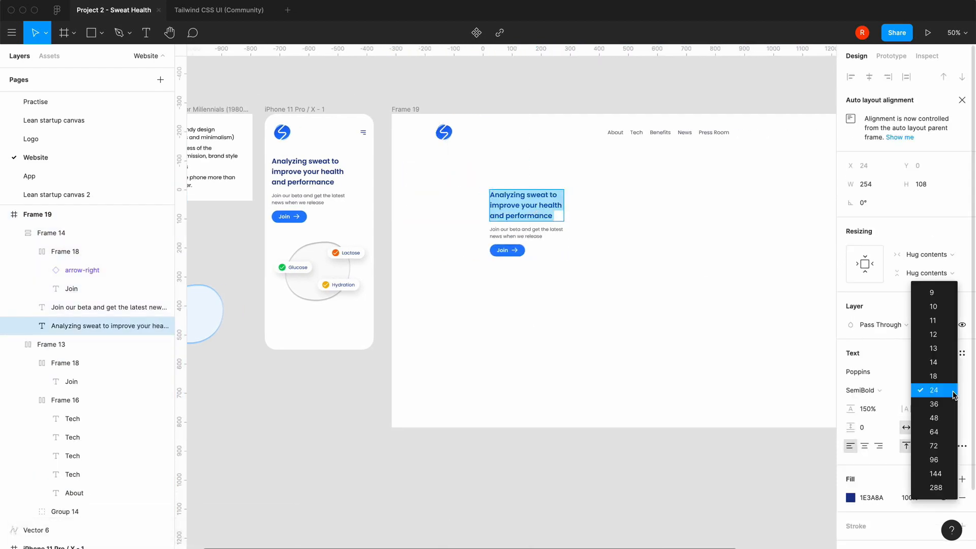
{"action": "left_click", "coordinate": [935, 418]}
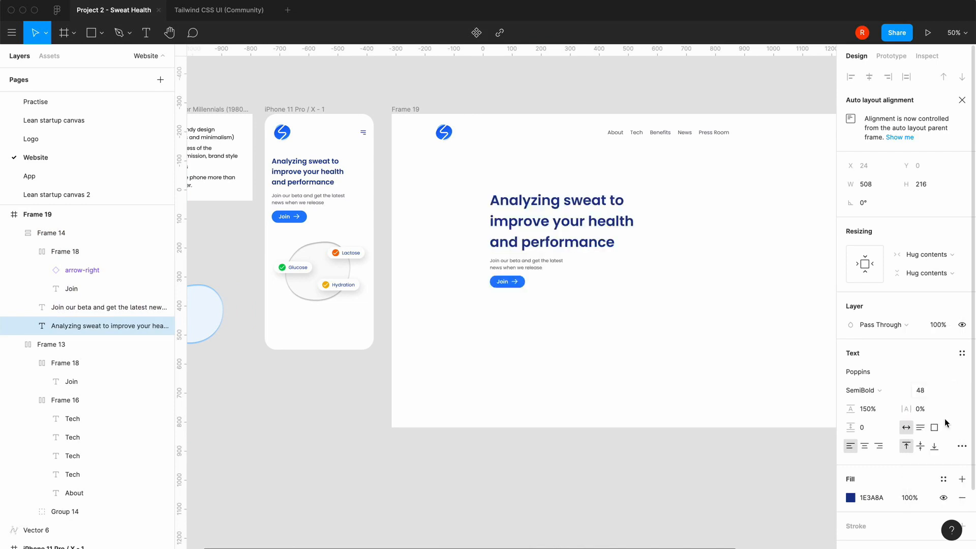
{"action": "left_click", "coordinate": [928, 392]}
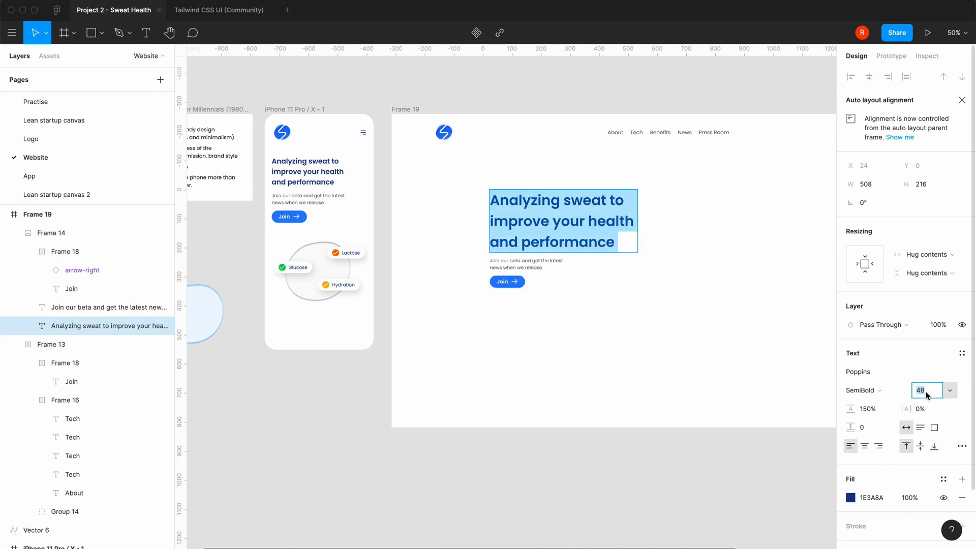
{"action": "key", "text": "Right"}
{"action": "type", "text": "+8"}
{"action": "key", "text": "Return"}
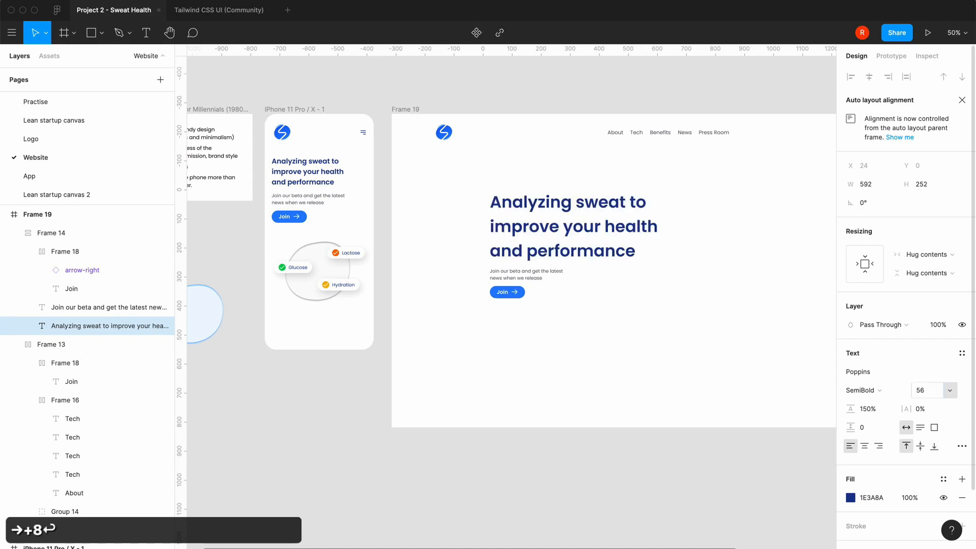
Set the line height of the desktop heading to 125%
{"action": "scroll", "coordinate": [639, 376], "scroll_direction": "right", "scroll_amount": 3}
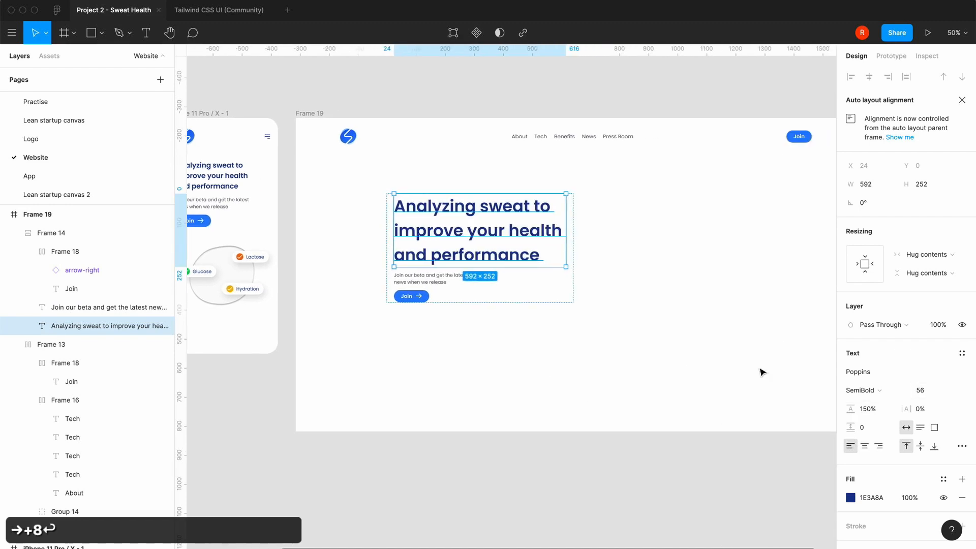
{"action": "left_click", "coordinate": [867, 409]}
{"action": "type", "text": "125"}
{"action": "key", "text": "Return"}
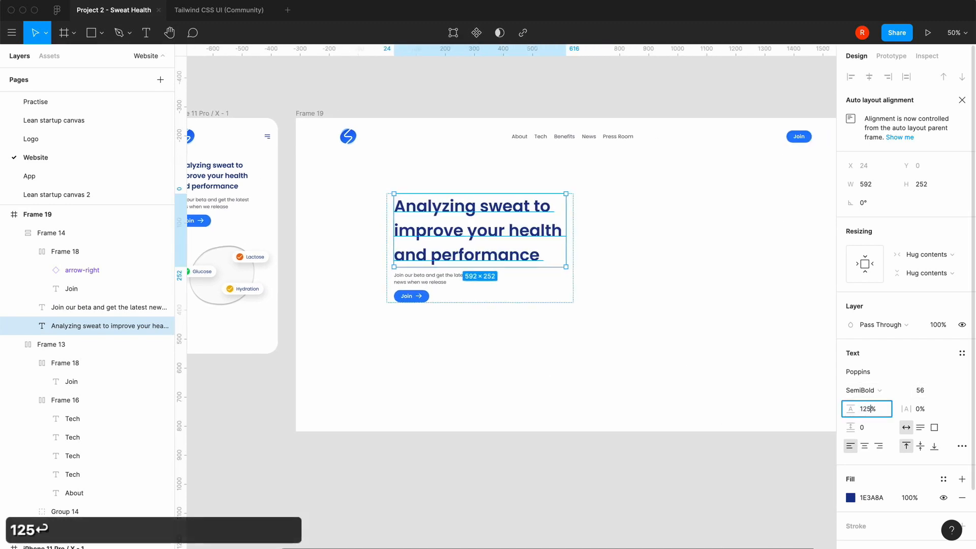
{"action": "left_click", "coordinate": [549, 388]}
Set the font size of the "Join our beta" text under the desktop heading to 24
{"action": "left_click", "coordinate": [435, 262]}
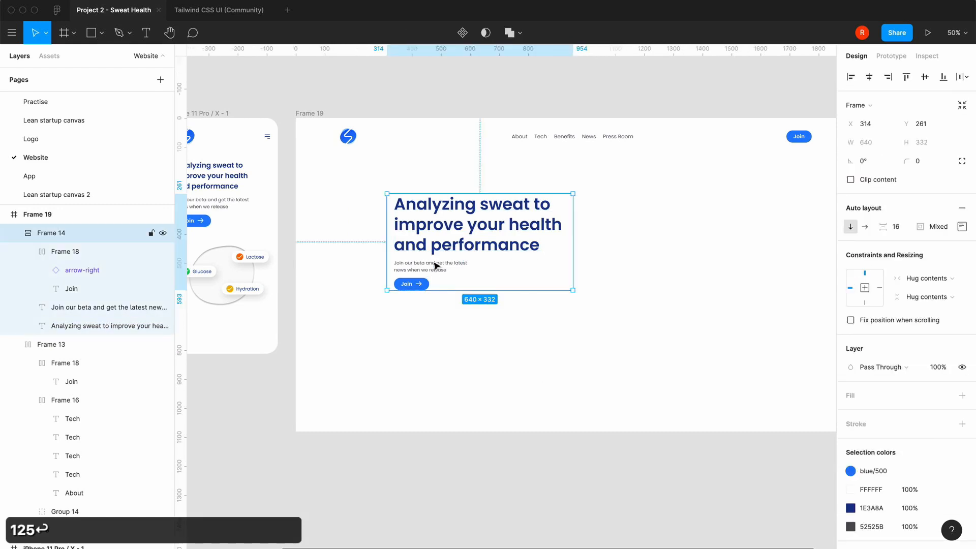
{"action": "left_click", "coordinate": [436, 264]}
{"action": "left_click", "coordinate": [949, 391]}
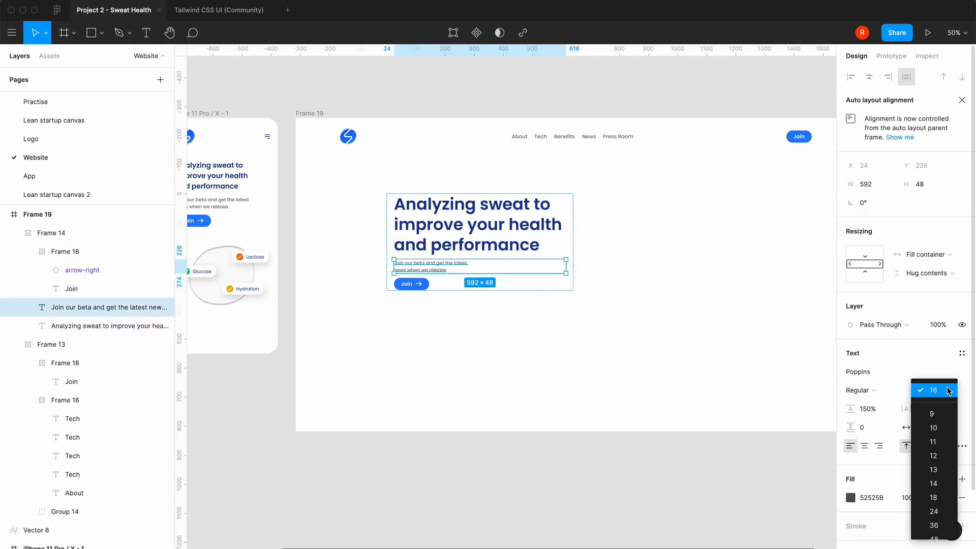
{"action": "left_click", "coordinate": [934, 512]}
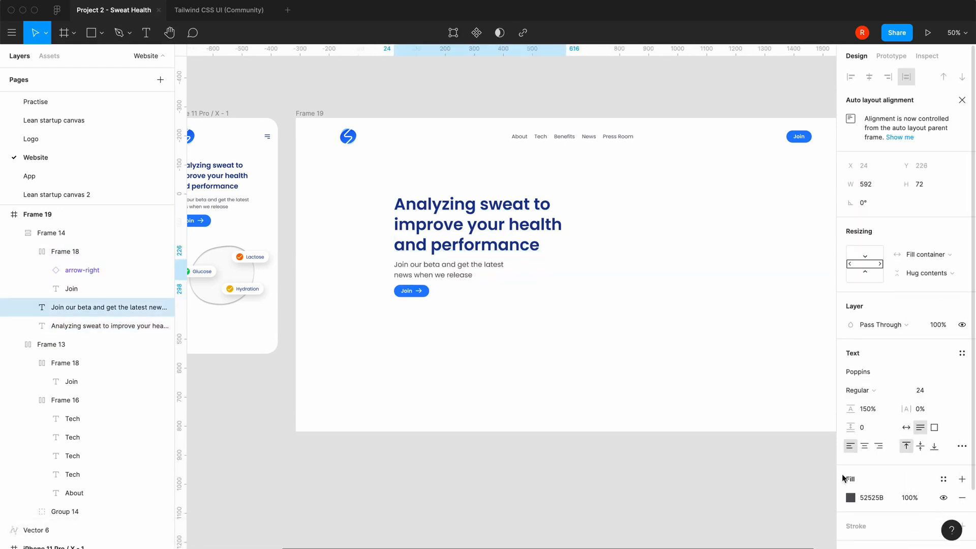
{"action": "left_click", "coordinate": [523, 377]}
Widen the "Join our beta" text box under the desktop heading to 606 px
{"action": "left_click", "coordinate": [464, 277]}
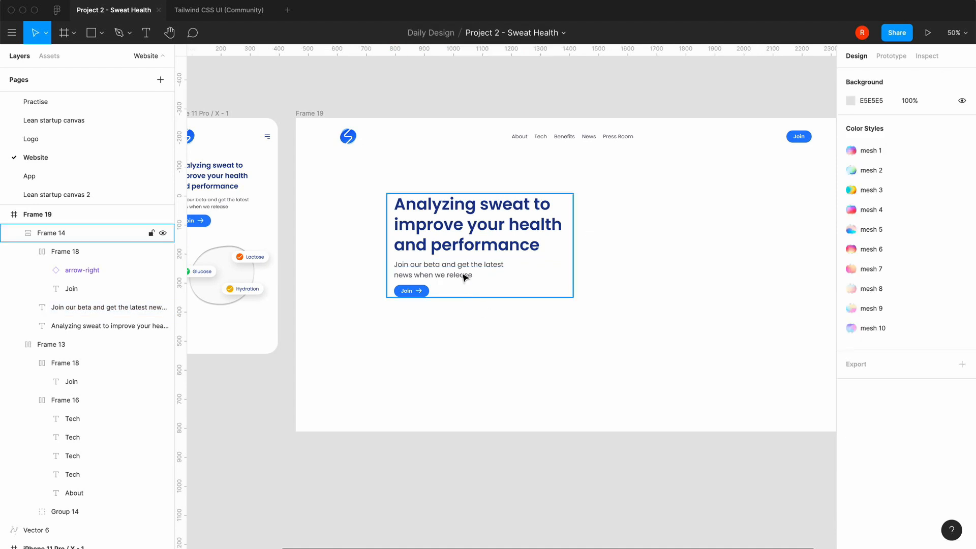
{"action": "left_click", "coordinate": [465, 276]}
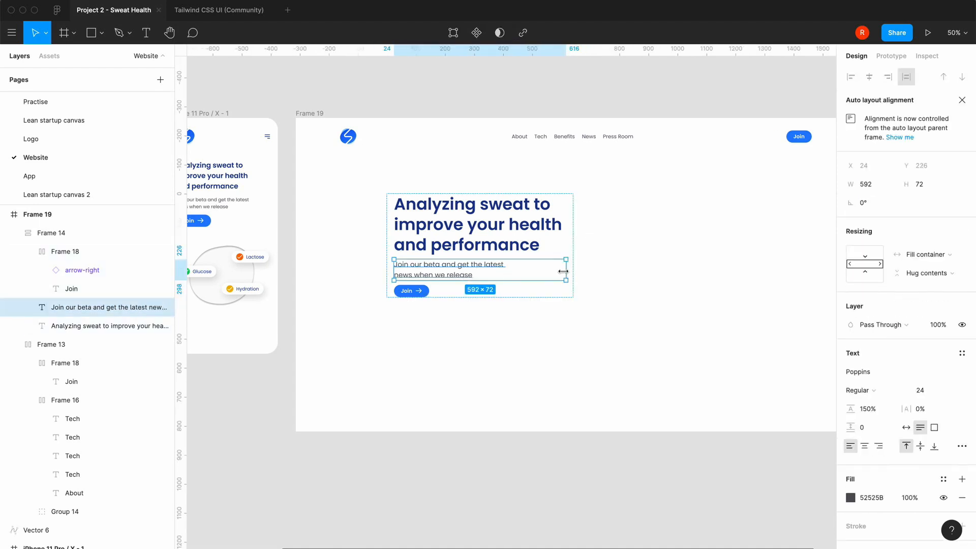
{"action": "mouse_move", "coordinate": [563, 271]}
{"action": "left_mouse_down"}
{"action": "mouse_move", "coordinate": [614, 271]}
{"action": "mouse_move", "coordinate": [570, 272]}
{"action": "left_mouse_up"}
Try to remove the line break before "news when we release" in the "Join our beta" text, and undo it
{"action": "double_click", "coordinate": [428, 273]}
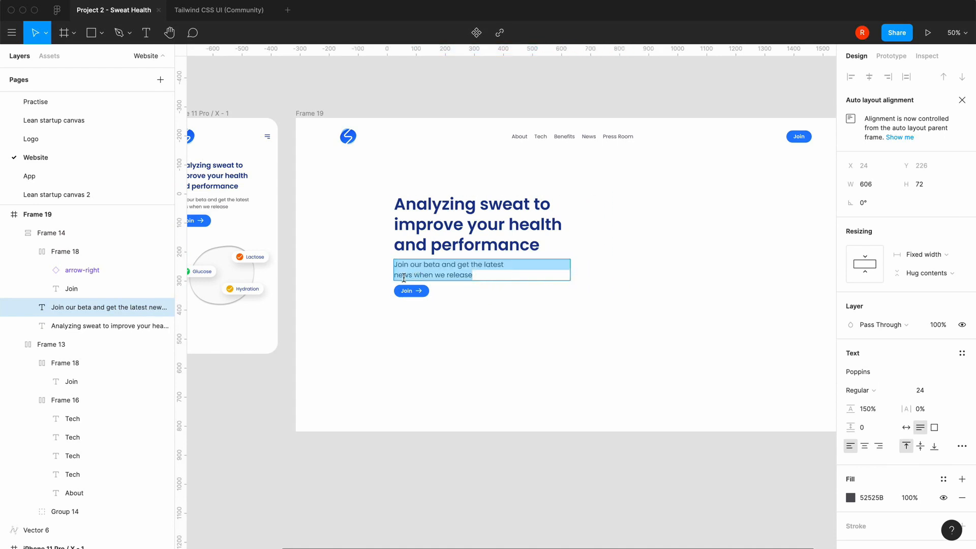
{"action": "left_click", "coordinate": [399, 275]}
{"action": "key", "text": "Left"}
{"action": "key", "text": "Left"}
{"action": "key", "text": "BackSpace"}
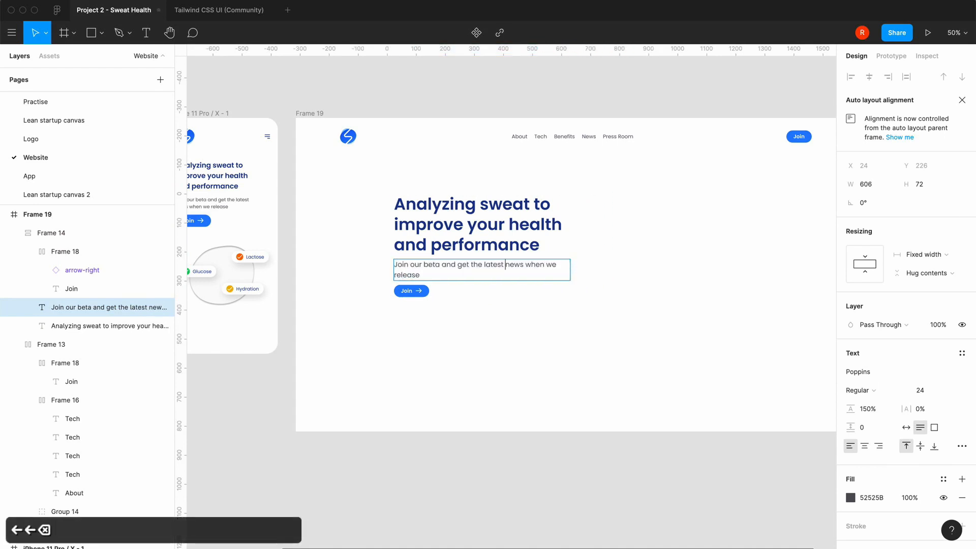
{"action": "key", "text": "BackSpace"}
{"action": "key", "text": "super+z"}
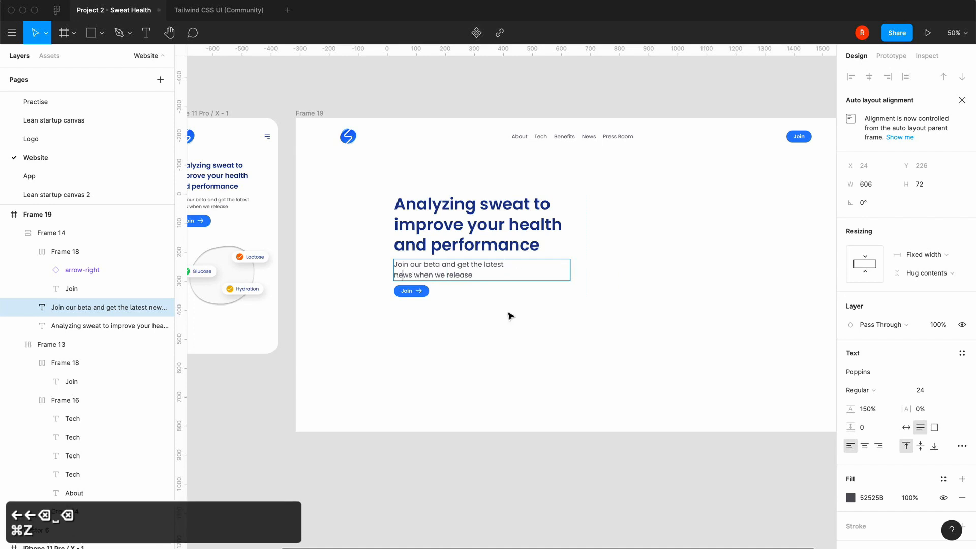
Reduce the font size of the whole "Join our beta" text under the desktop heading to 18
{"action": "left_click", "coordinate": [952, 391]}
{"action": "left_click", "coordinate": [952, 391]}
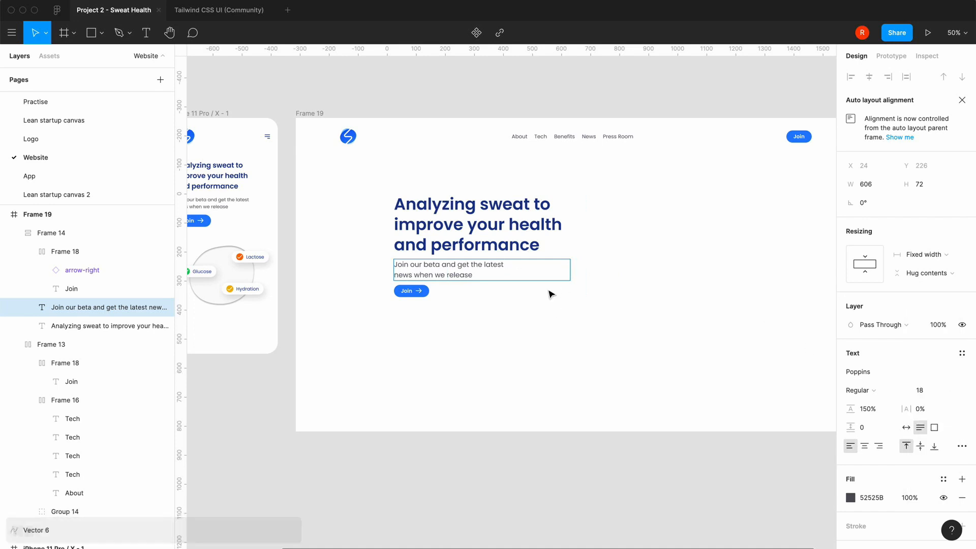
{"action": "key", "text": "super+a"}
{"action": "left_click", "coordinate": [952, 392]}
{"action": "left_click", "coordinate": [947, 377]}
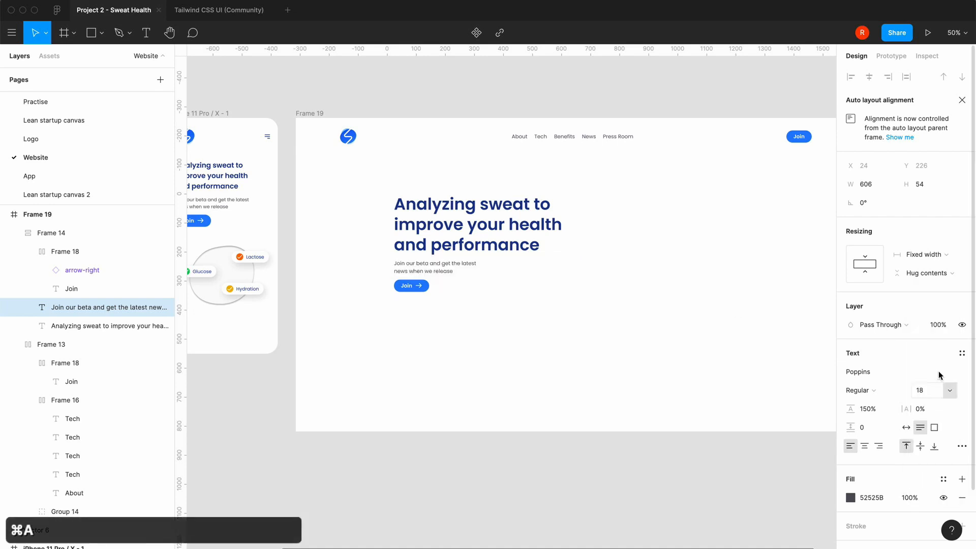
{"action": "left_click", "coordinate": [532, 356]}
{"action": "left_click", "coordinate": [534, 359]}
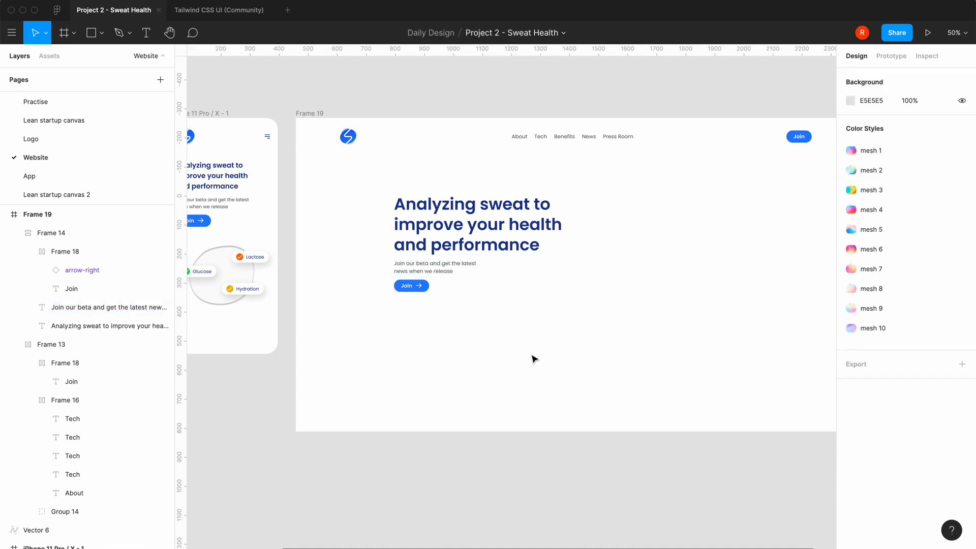
{"action": "key", "text": "shift+0"}
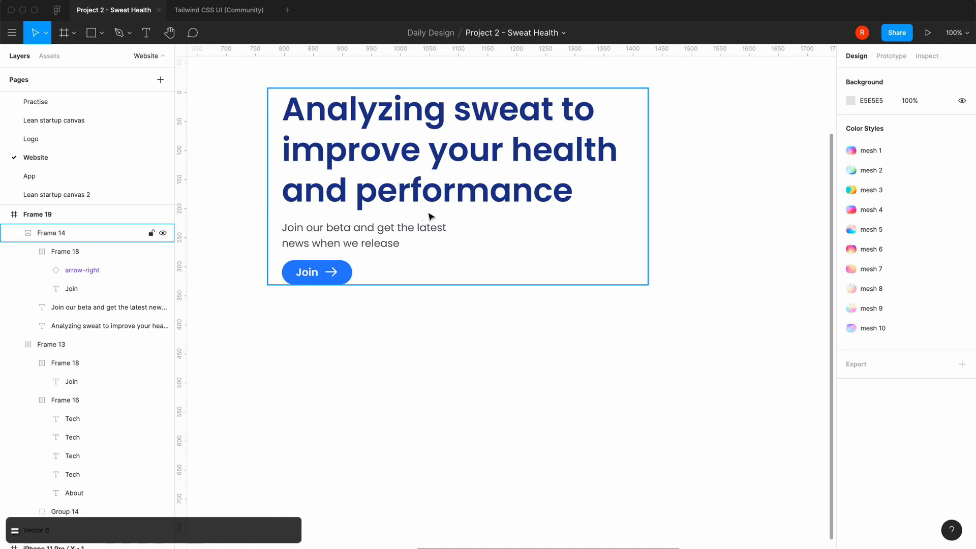
{"action": "left_click", "coordinate": [445, 204]}
{"action": "left_click", "coordinate": [900, 227]}
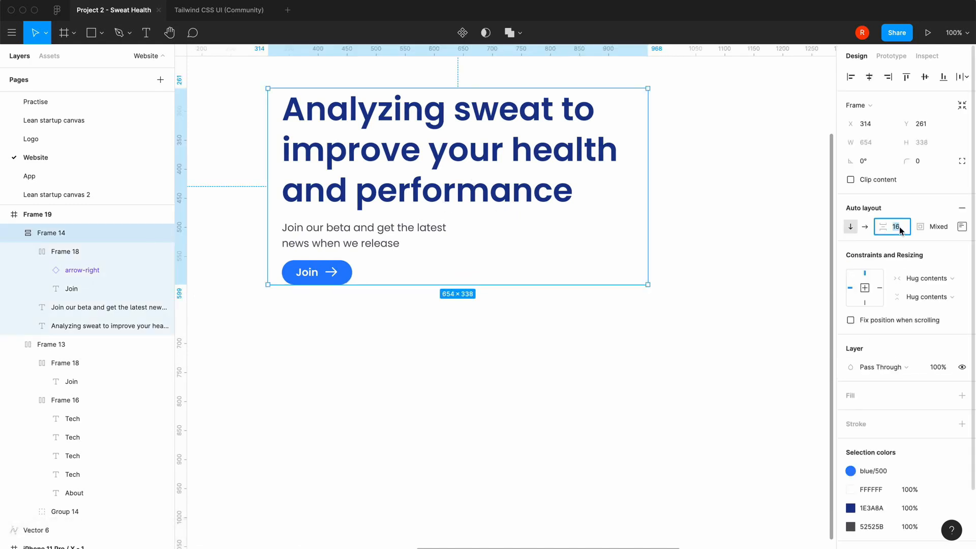
{"action": "left_click", "coordinate": [450, 421]}
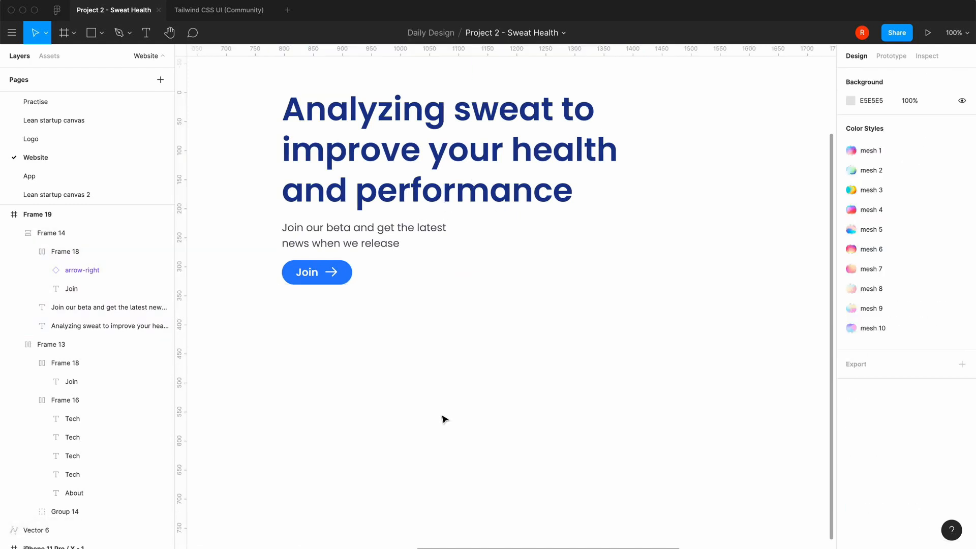
Open the individual auto layout padding settings of the Join button under the desktop heading
{"action": "double_click", "coordinate": [330, 283]}
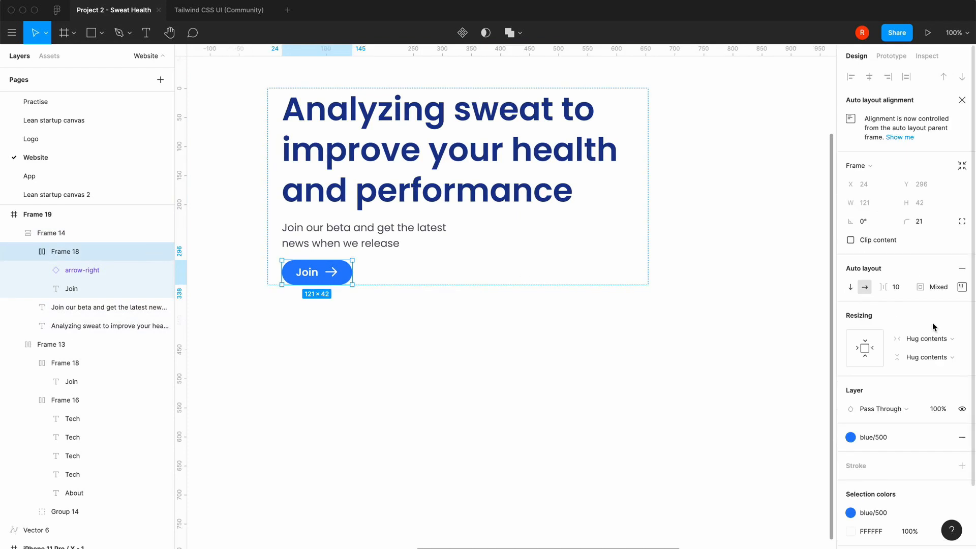
{"action": "left_click", "coordinate": [961, 287]}
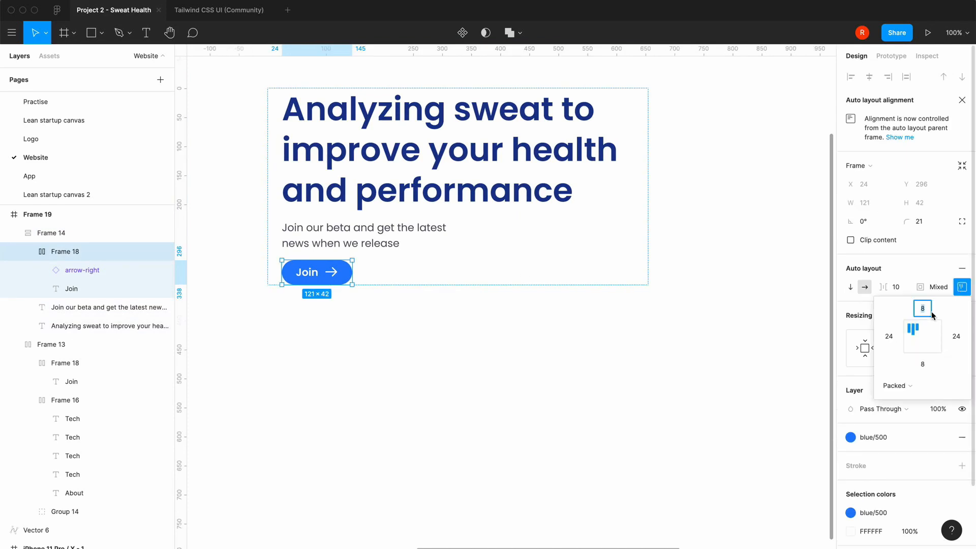
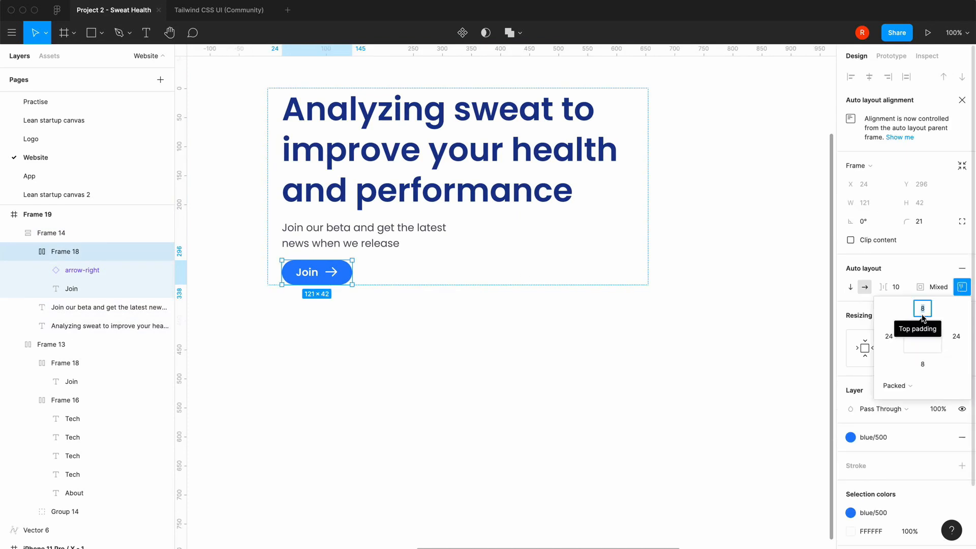
{"action": "type", "text": "1"}
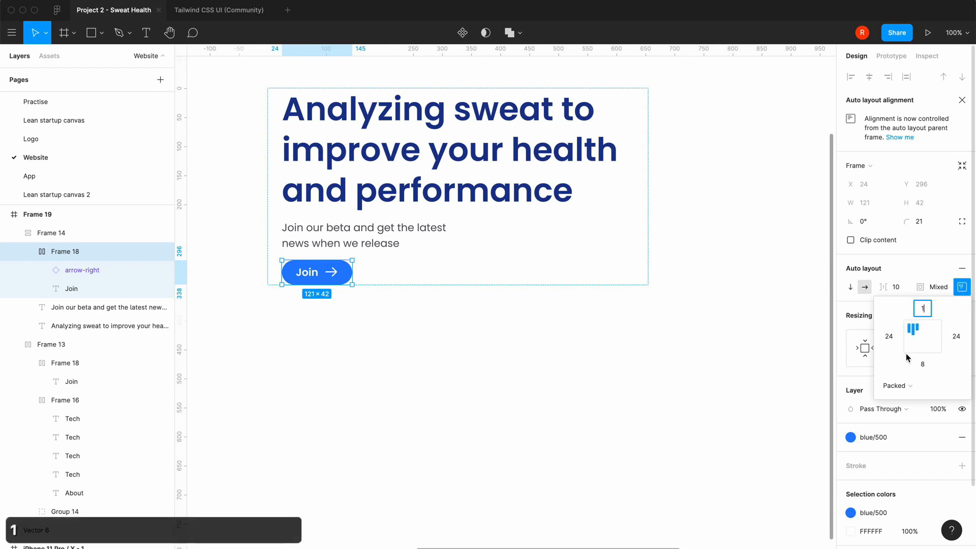
{"action": "key", "text": "BackSpace"}
{"action": "type", "text": "8"}
{"action": "key", "text": "Return"}
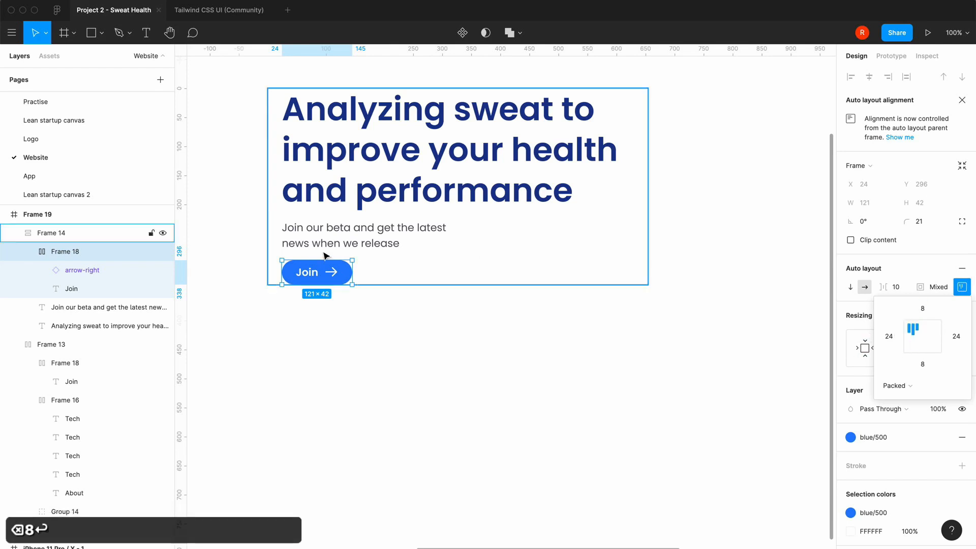
Set the Join label under the desktop heading to font size 24 with a line height of 28
{"action": "left_click", "coordinate": [311, 278]}
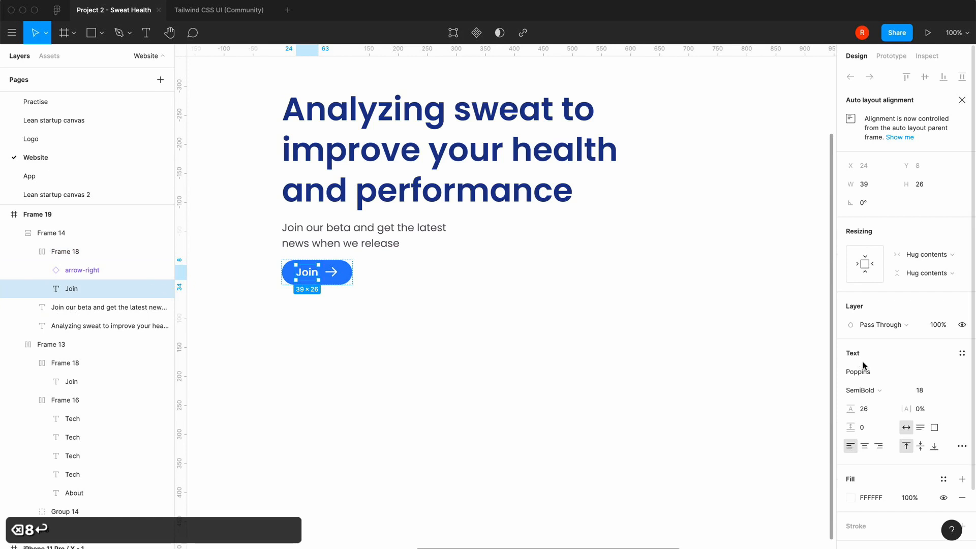
{"action": "left_click", "coordinate": [950, 390]}
{"action": "left_click", "coordinate": [943, 405]}
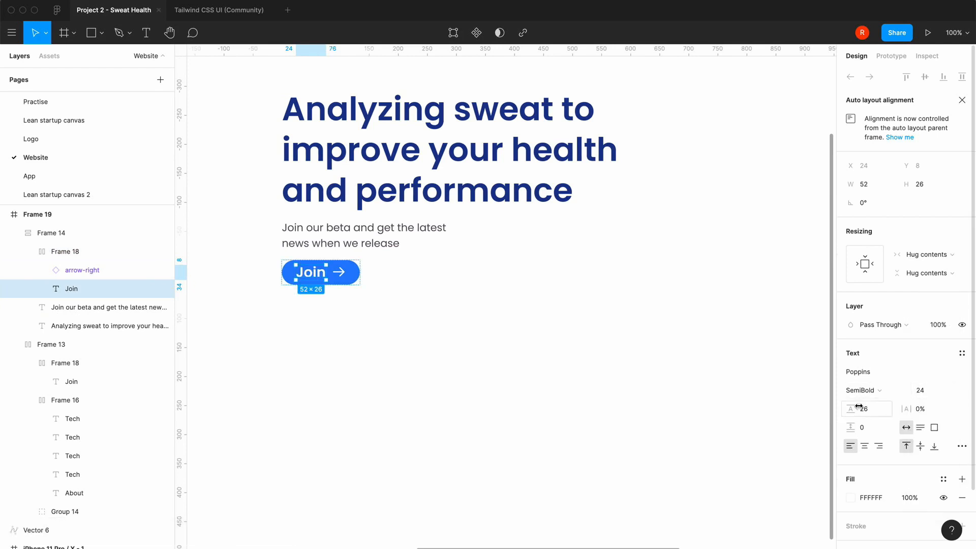
{"action": "left_click", "coordinate": [874, 413]}
{"action": "type", "text": "28"}
{"action": "key", "text": "Return"}
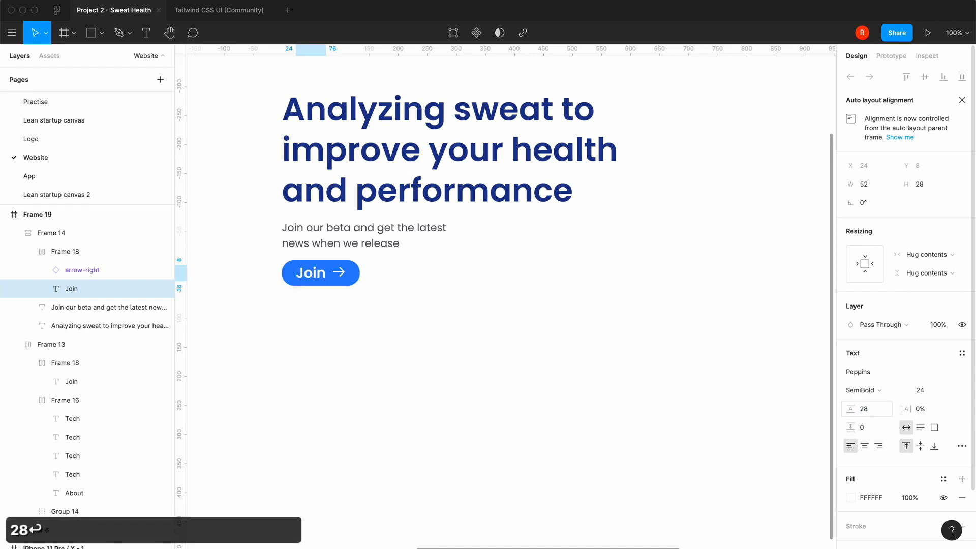
Set the top and bottom padding of the Join button under the desktop heading to 16
{"action": "left_click", "coordinate": [339, 280]}
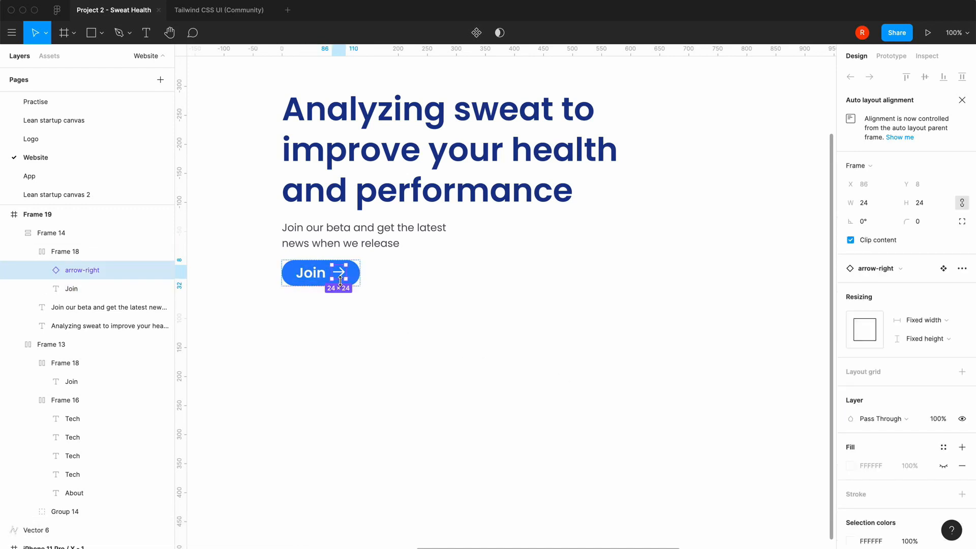
{"action": "left_click", "coordinate": [315, 281]}
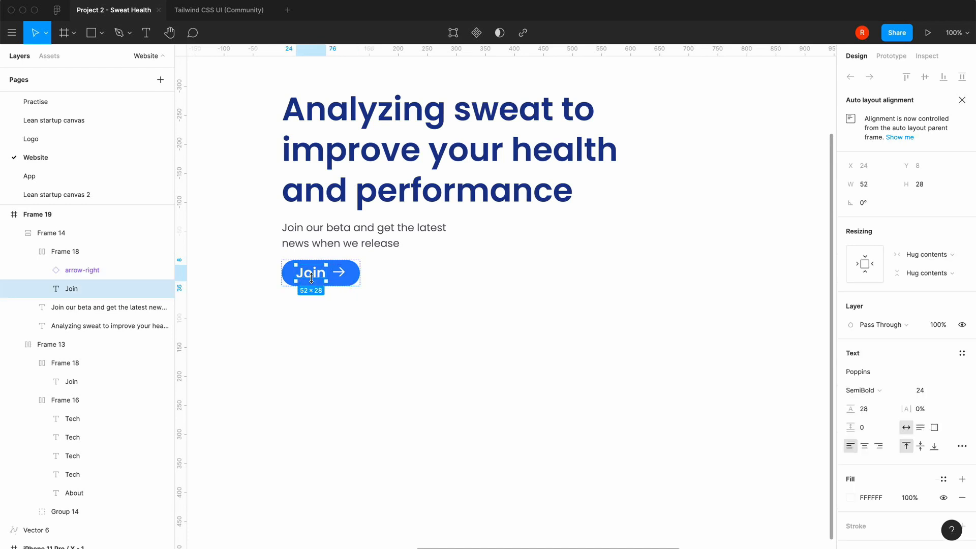
{"action": "left_click", "coordinate": [283, 274]}
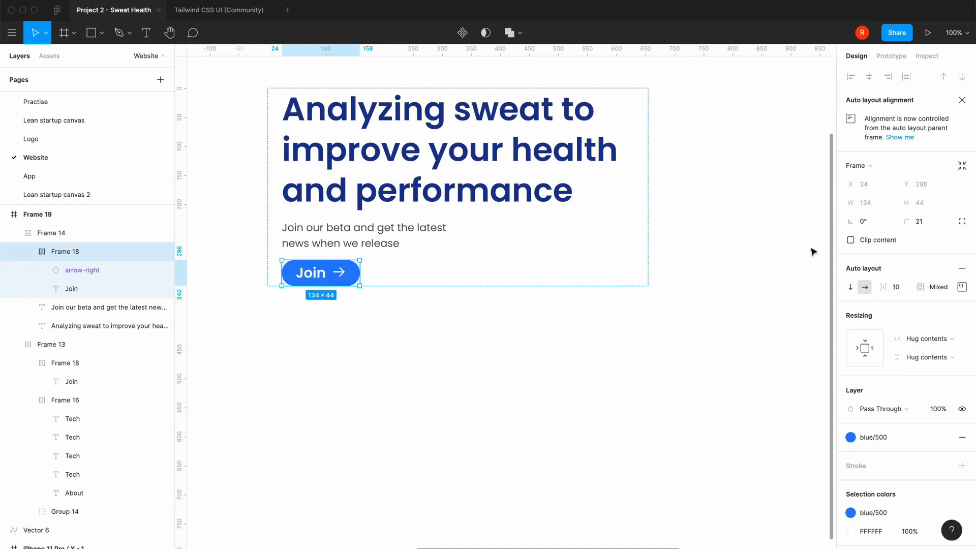
{"action": "left_click", "coordinate": [966, 292]}
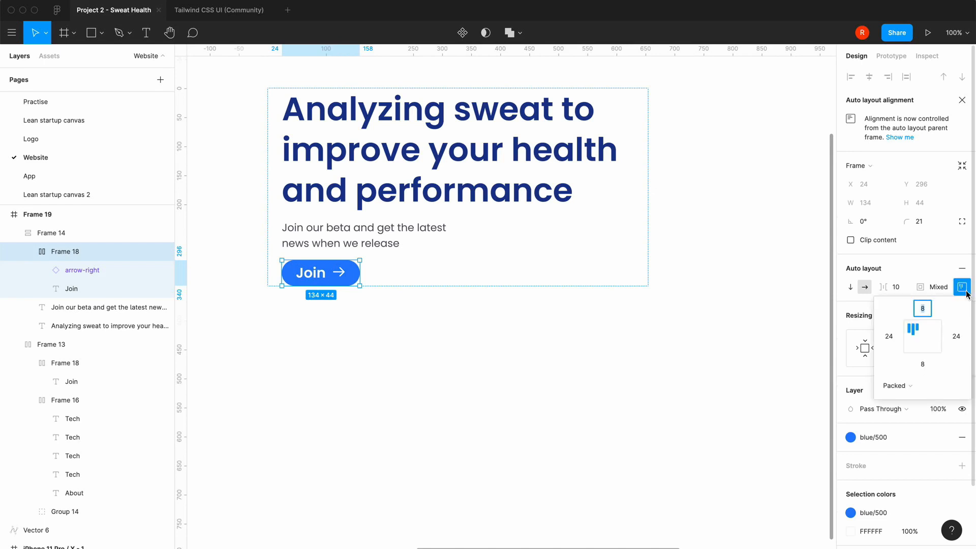
{"action": "type", "text": "16"}
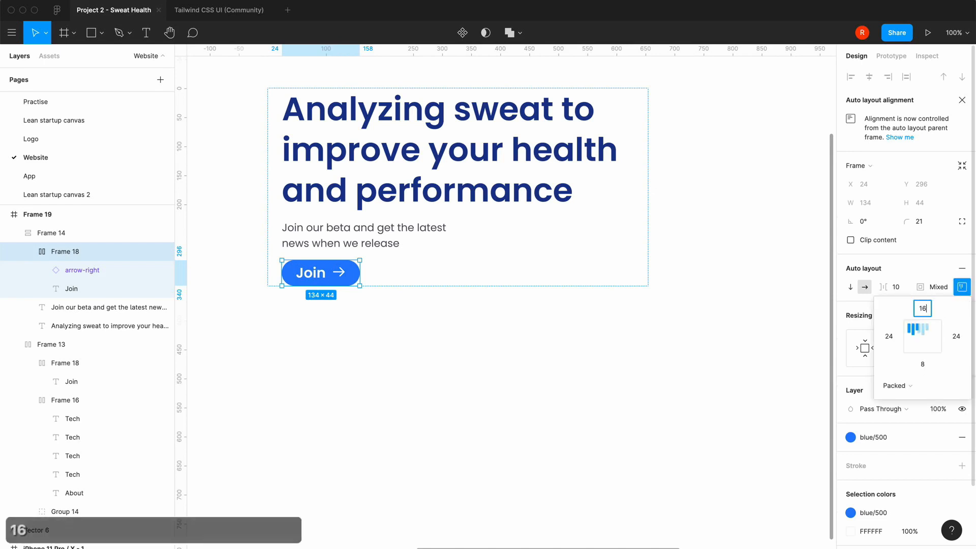
{"action": "left_click", "coordinate": [922, 364]}
{"action": "type", "text": "16"}
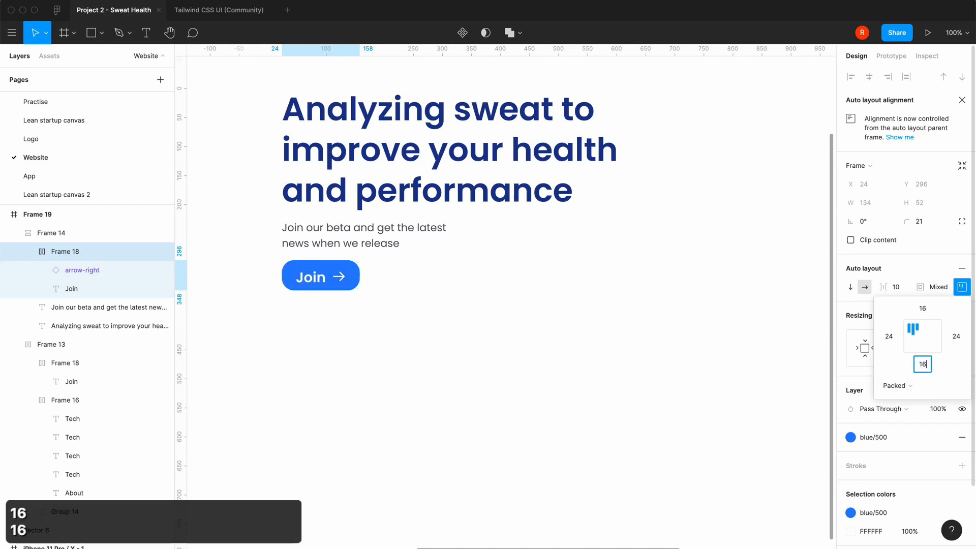
{"action": "key", "text": "Return"}
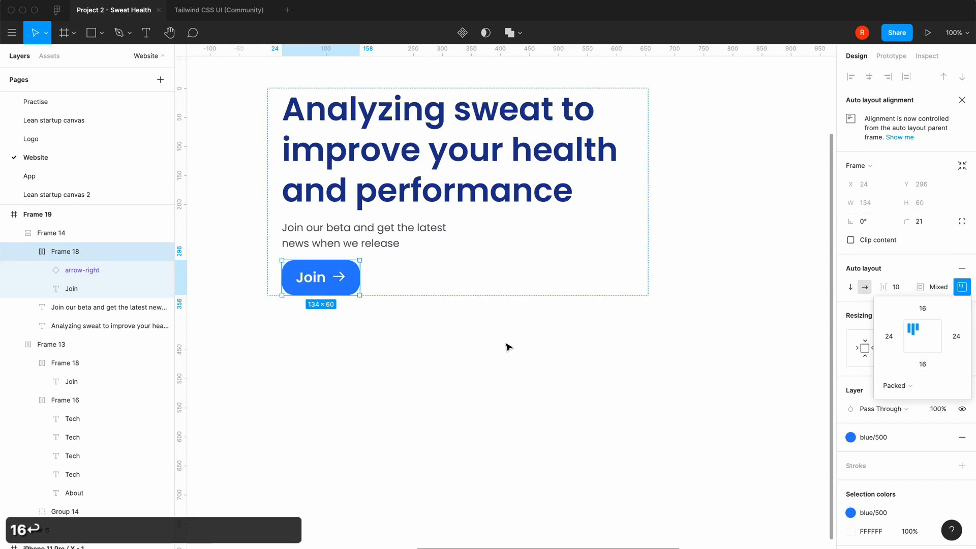
Set the corner radius of the Join button under the desktop heading to 30
{"action": "left_click", "coordinate": [924, 222]}
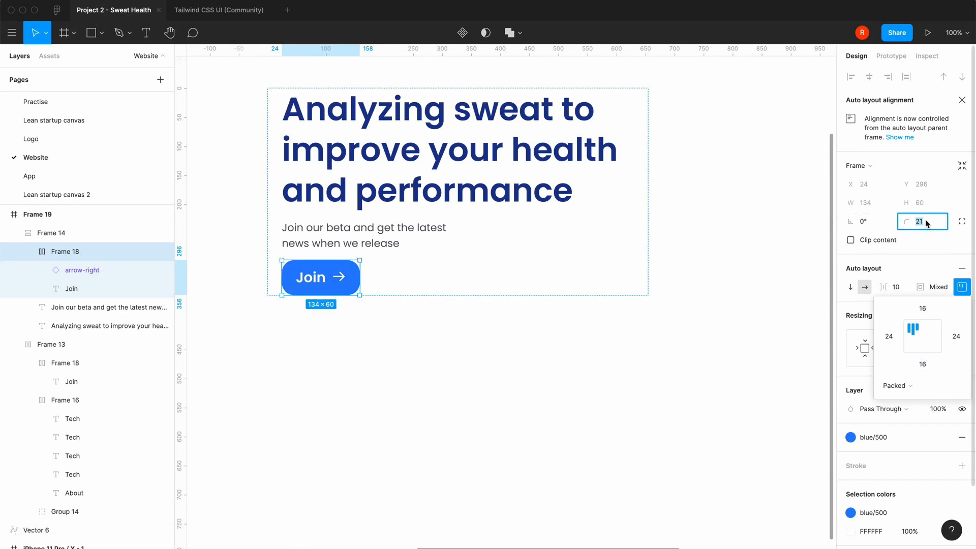
{"action": "type", "text": "30"}
{"action": "key", "text": "Return"}
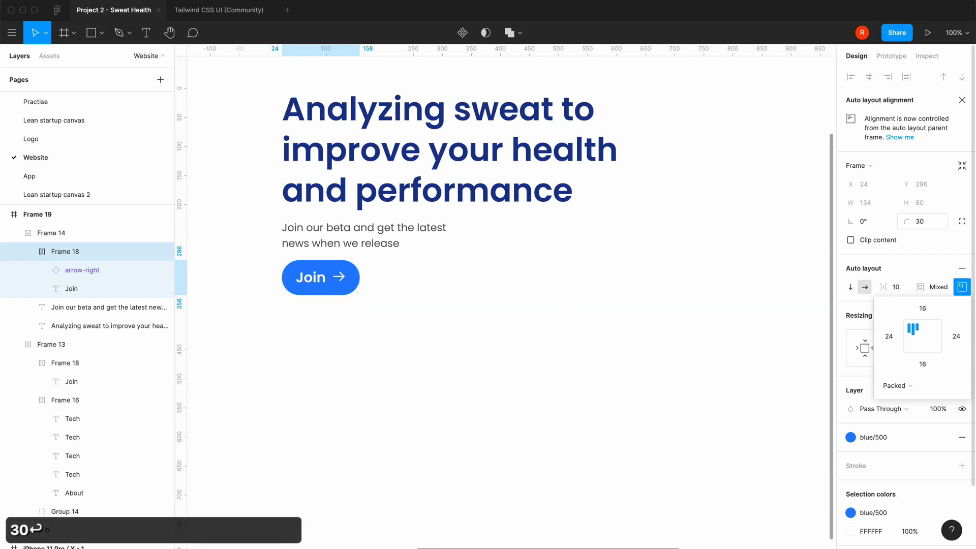
Set the left and right padding of the Join button under the desktop heading to 32
{"action": "left_click", "coordinate": [339, 285]}
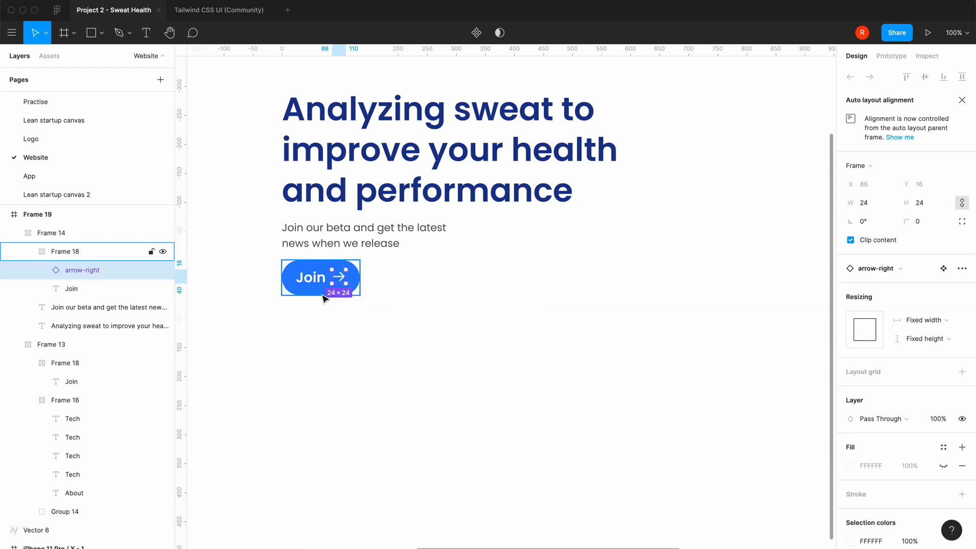
{"action": "left_click", "coordinate": [318, 290]}
{"action": "key", "text": "Escape"}
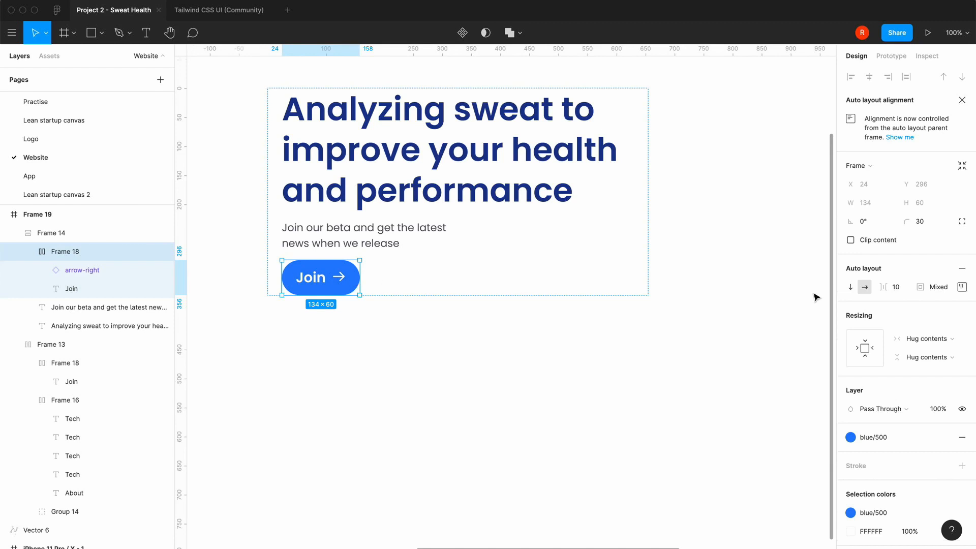
{"action": "left_click", "coordinate": [962, 287]}
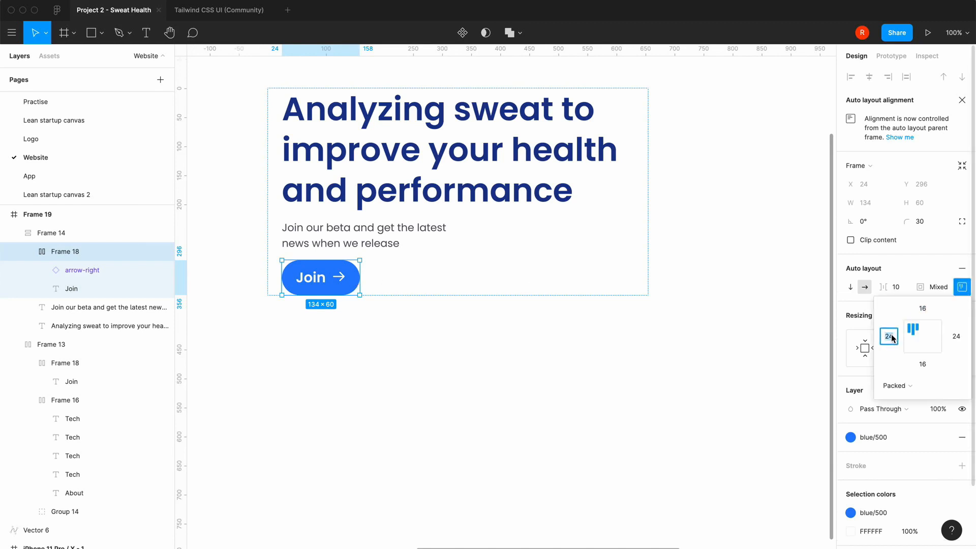
{"action": "type", "text": "32"}
{"action": "left_click", "coordinate": [957, 337]}
{"action": "type", "text": "32"}
{"action": "key", "text": "Return"}
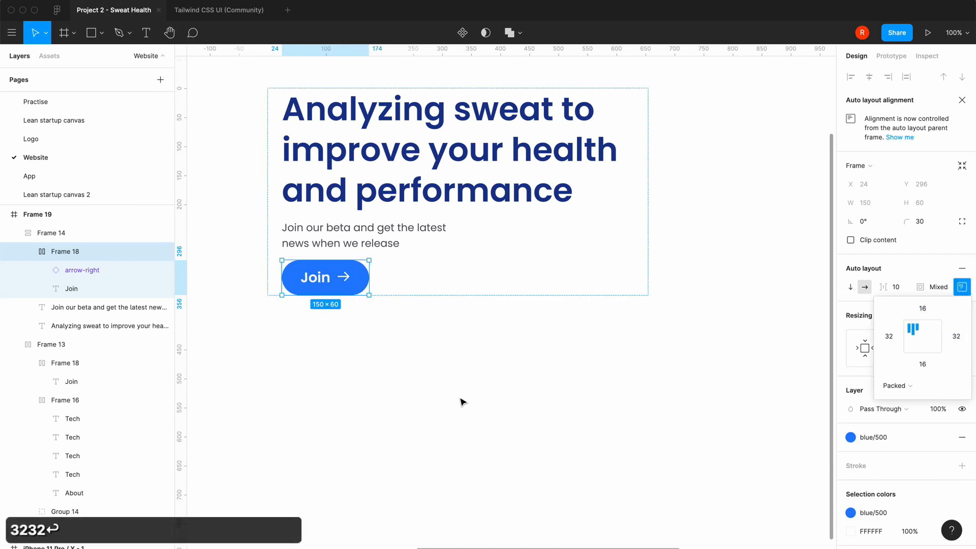
{"action": "left_click", "coordinate": [463, 402]}
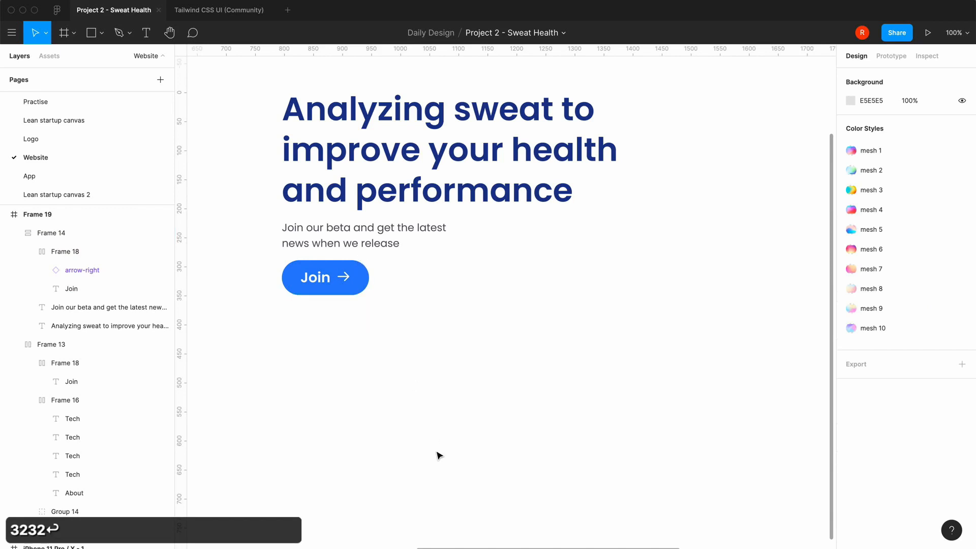
Set the hero text block's left and right padding to 0 and move it down to the vertical middle of the desktop frame
{"action": "key", "text": "minus"}
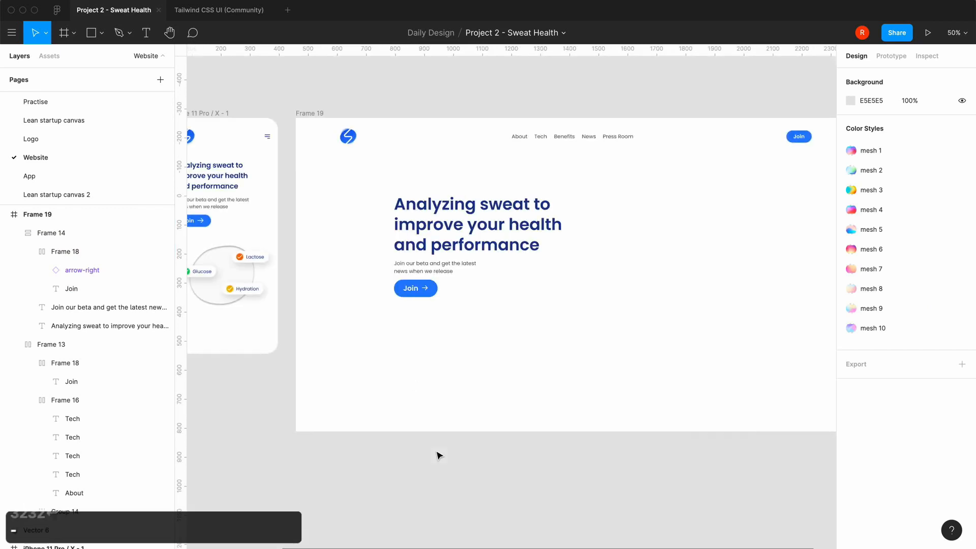
{"action": "left_click", "coordinate": [461, 245]}
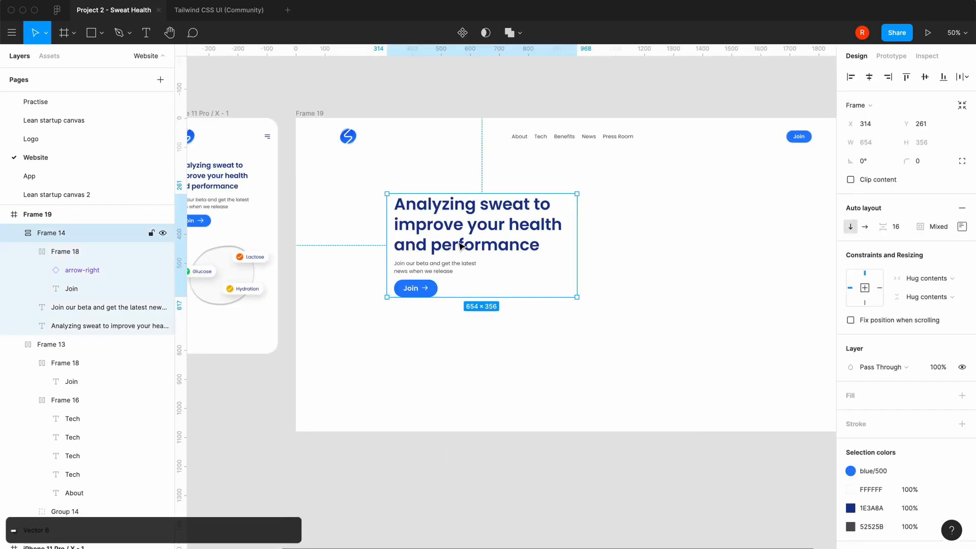
{"action": "left_click", "coordinate": [962, 227]}
{"action": "left_click", "coordinate": [890, 277]}
{"action": "type", "text": "0"}
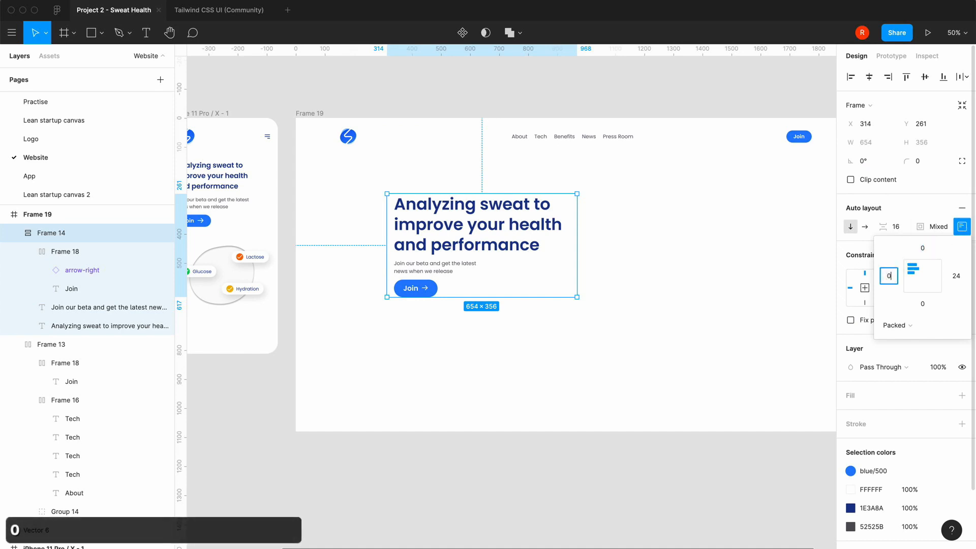
{"action": "key", "text": "Tab"}
{"action": "left_click", "coordinate": [959, 280]}
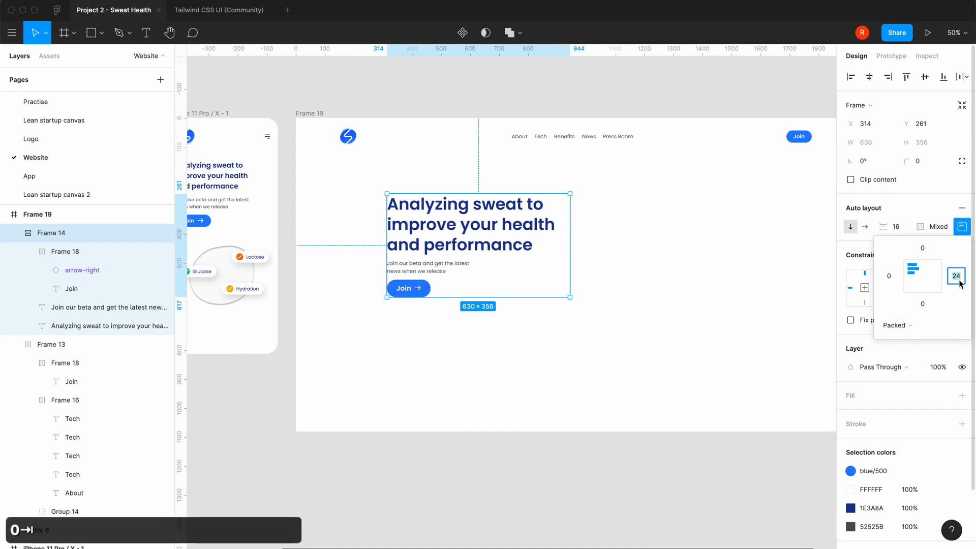
{"action": "type", "text": "0"}
{"action": "key", "text": "Return"}
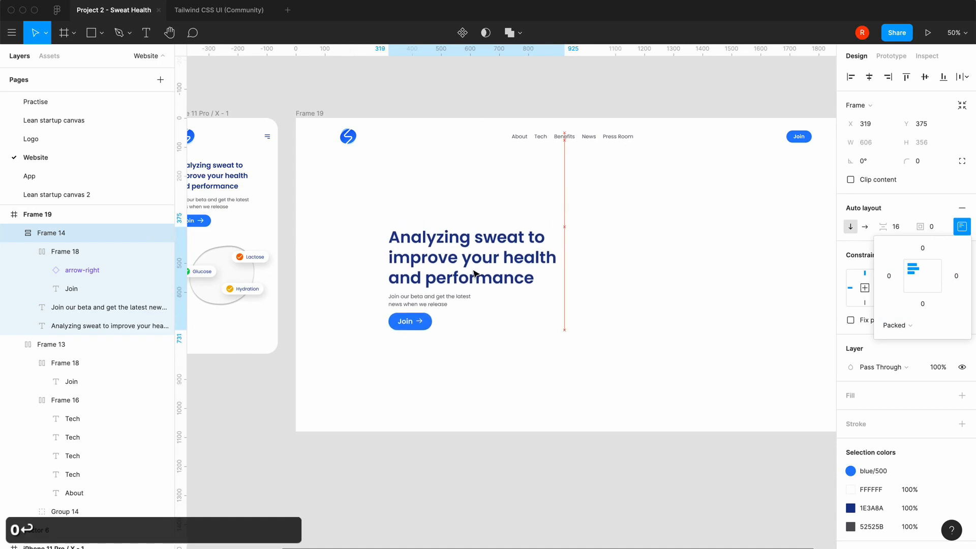
{"action": "left_click", "coordinate": [457, 391]}
Copy the illustration group with the Lactose, Glucose and Hydration badges from the mobile frame into desktop Frame 19
{"action": "scroll", "coordinate": [456, 391], "scroll_direction": "right", "scroll_amount": 2}
{"action": "scroll", "coordinate": [457, 392], "scroll_direction": "down", "scroll_amount": 1}
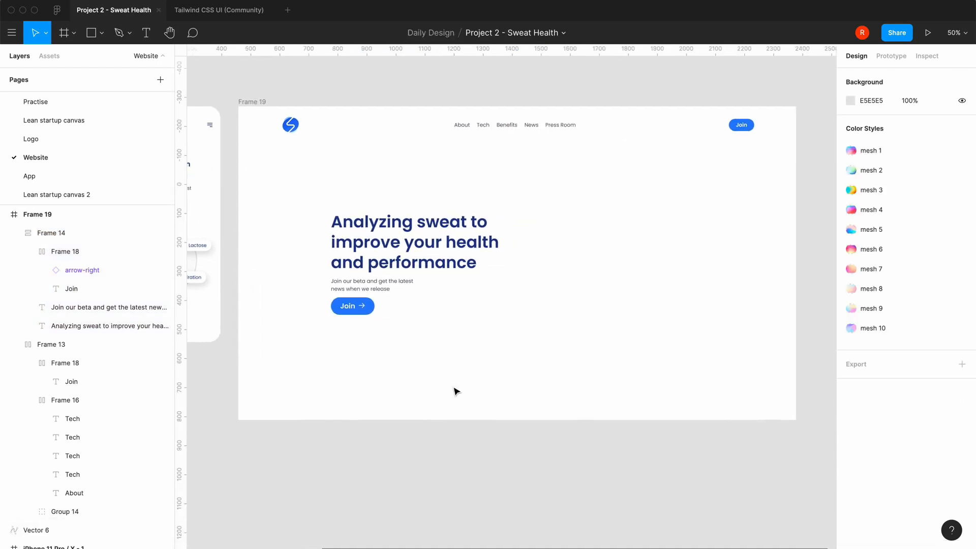
{"action": "scroll", "coordinate": [456, 392], "scroll_direction": "left", "scroll_amount": 5}
{"action": "scroll", "coordinate": [456, 392], "scroll_direction": "down", "scroll_amount": 1}
{"action": "left_click", "coordinate": [300, 235]}
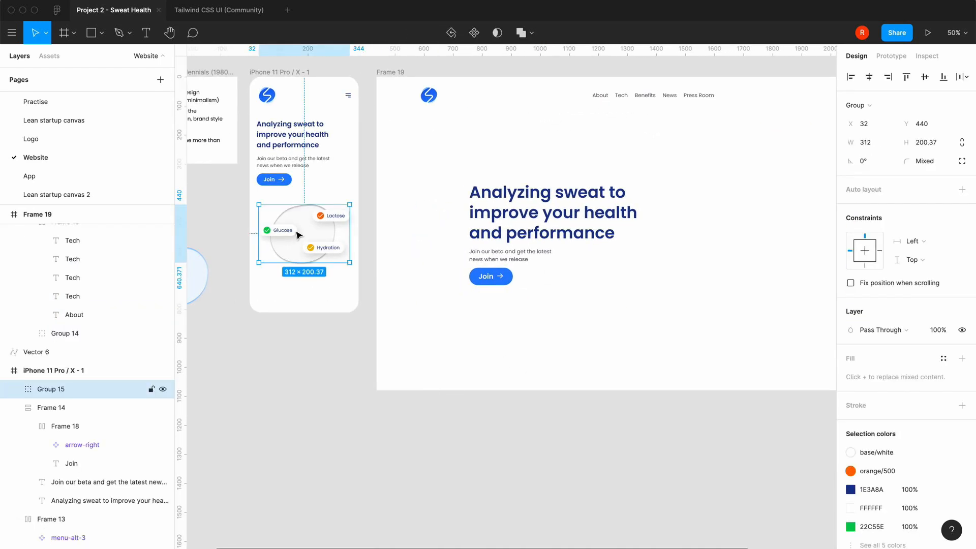
{"action": "key", "text": "super+c"}
{"action": "left_click", "coordinate": [601, 310]}
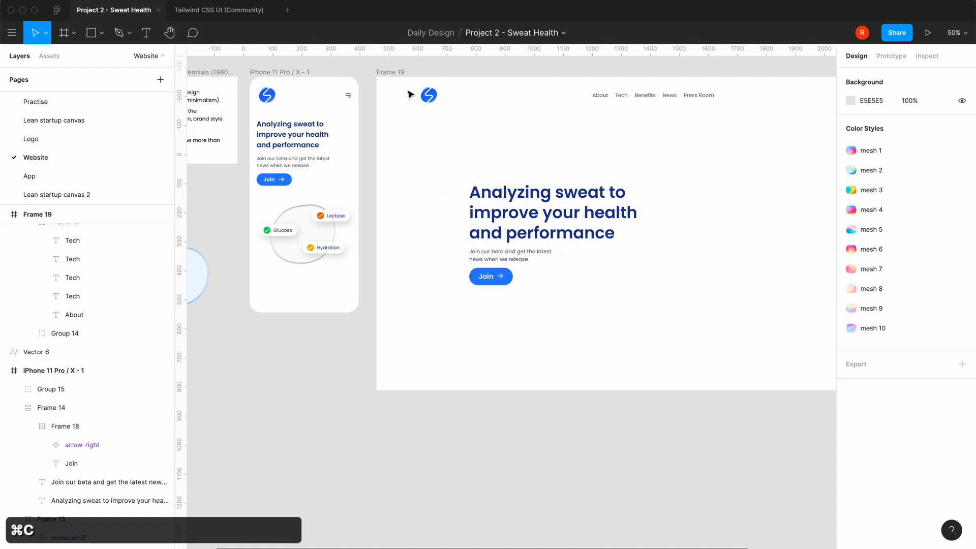
{"action": "left_click", "coordinate": [397, 72]}
{"action": "key", "text": "super+v"}
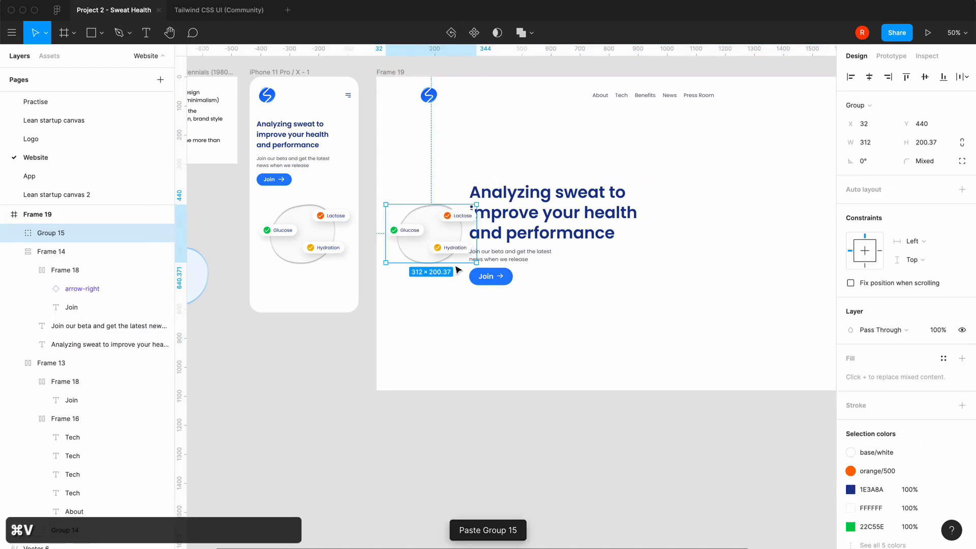
Place the copied badge illustration beside the hero text on its right, at about X 1175, Y 417
{"action": "left_click_drag", "start_coordinate": [436, 253], "coordinate": [613, 317]}
{"action": "left_click", "coordinate": [741, 296]}
{"action": "scroll", "coordinate": [741, 296], "scroll_direction": "right", "scroll_amount": 3}
{"action": "scroll", "coordinate": [741, 296], "scroll_direction": "down", "scroll_amount": 1}
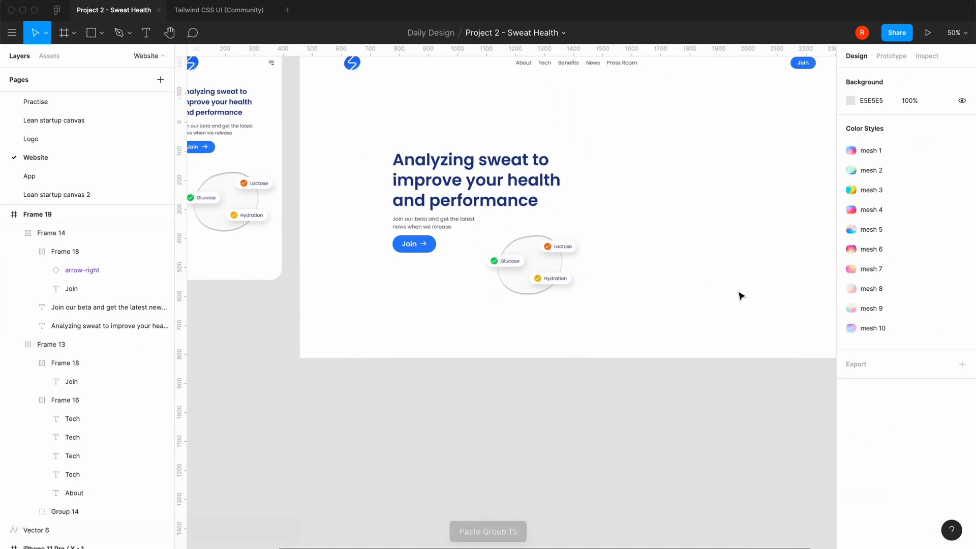
{"action": "left_click_drag", "start_coordinate": [529, 277], "coordinate": [683, 208]}
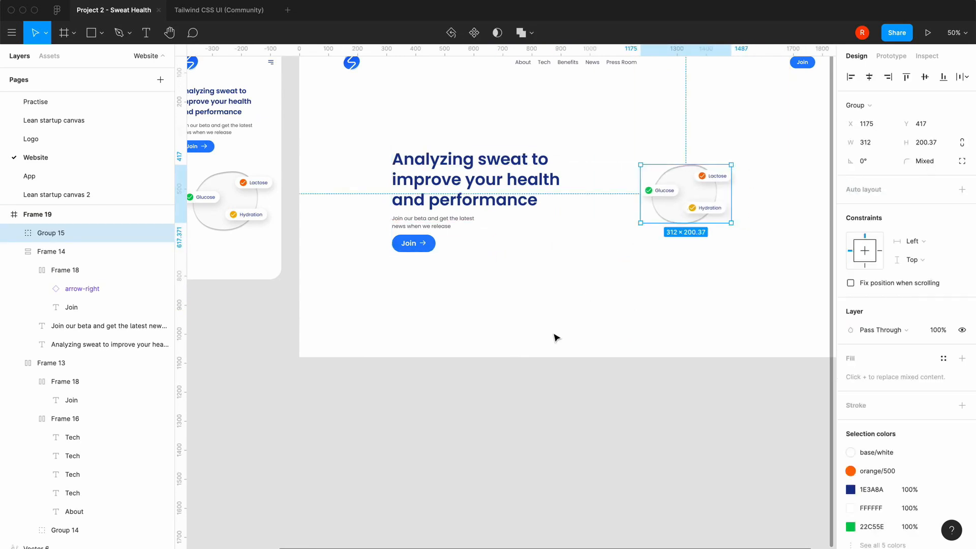
{"action": "left_click", "coordinate": [557, 339]}
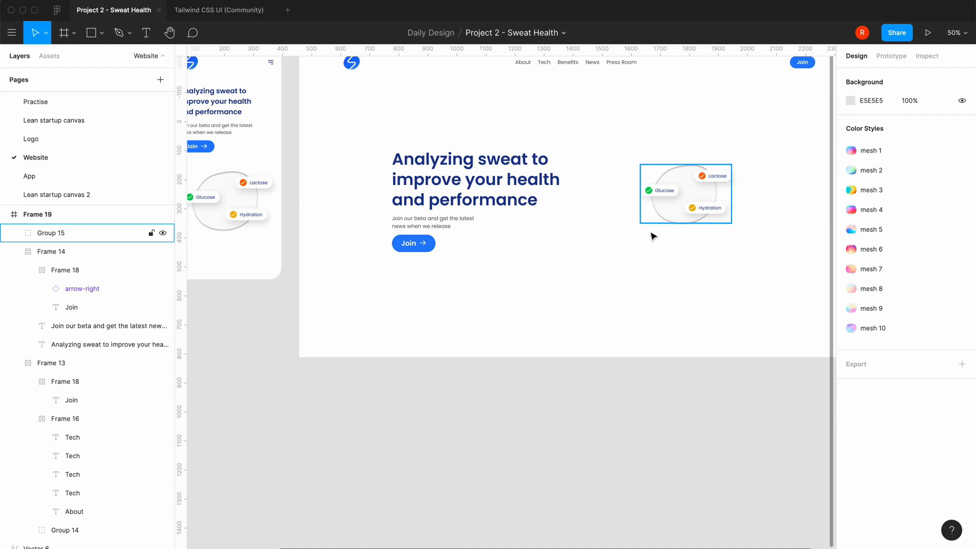
Try to double the height of the blob shape behind the badges by multiplying it by 2
{"action": "left_click", "coordinate": [680, 213]}
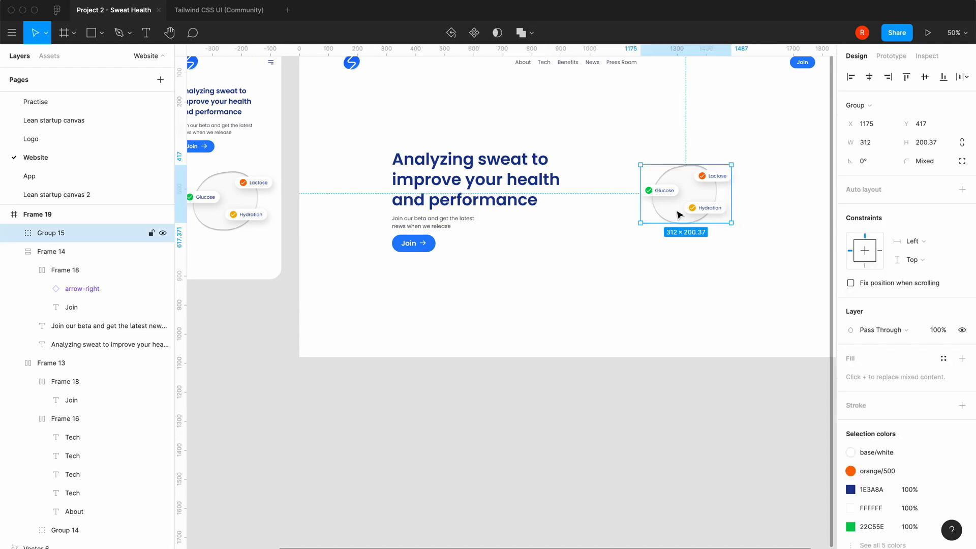
{"action": "double_click", "coordinate": [680, 214]}
{"action": "scroll", "coordinate": [603, 319], "scroll_direction": "right", "scroll_amount": 3}
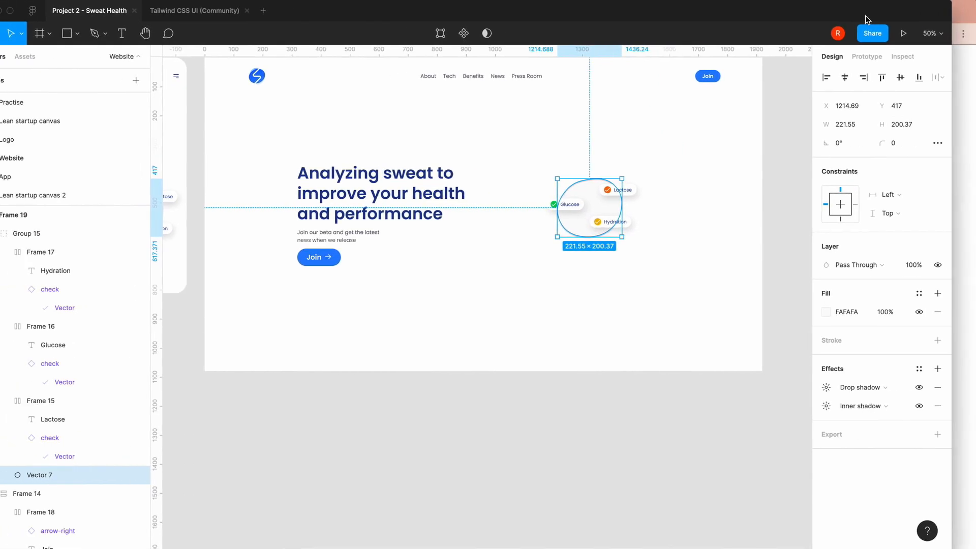
{"action": "left_click", "coordinate": [929, 124]}
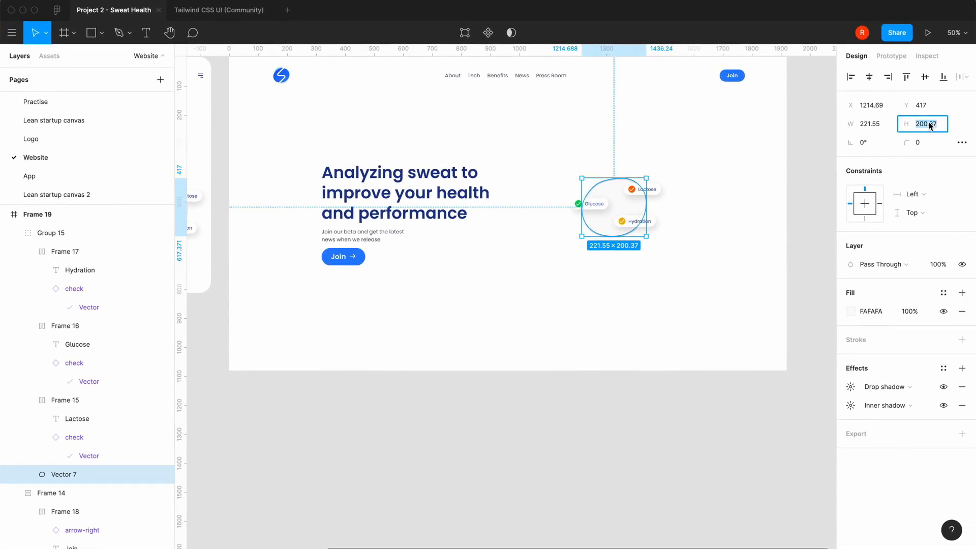
{"action": "key", "text": "Right"}
{"action": "type", "text": "*"}
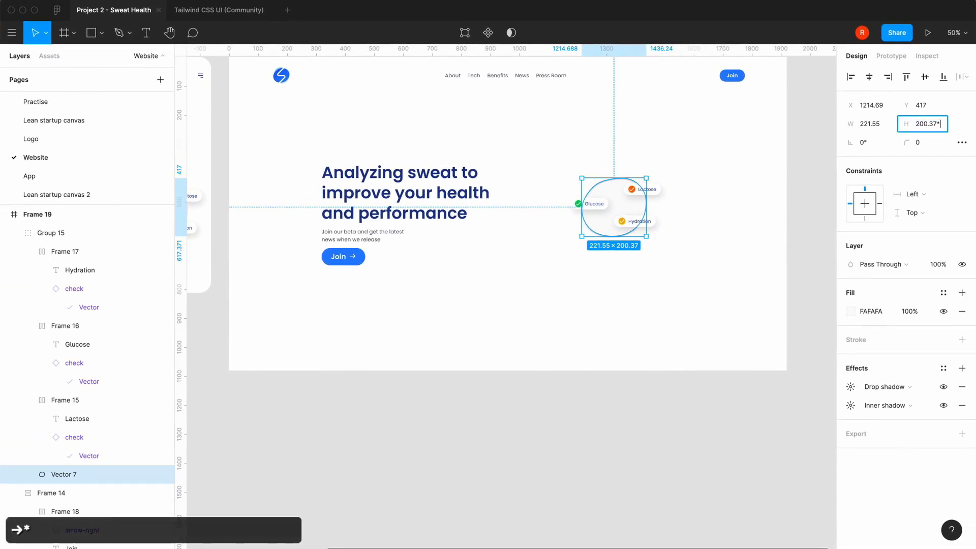
{"action": "type", "text": "2"}
{"action": "key", "text": "Return"}
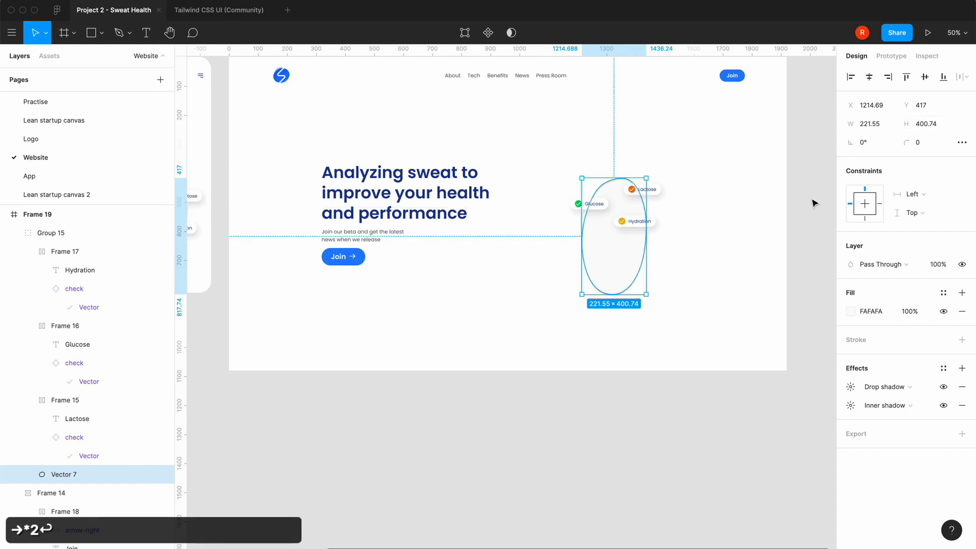
{"action": "key", "text": "ctrl+z"}
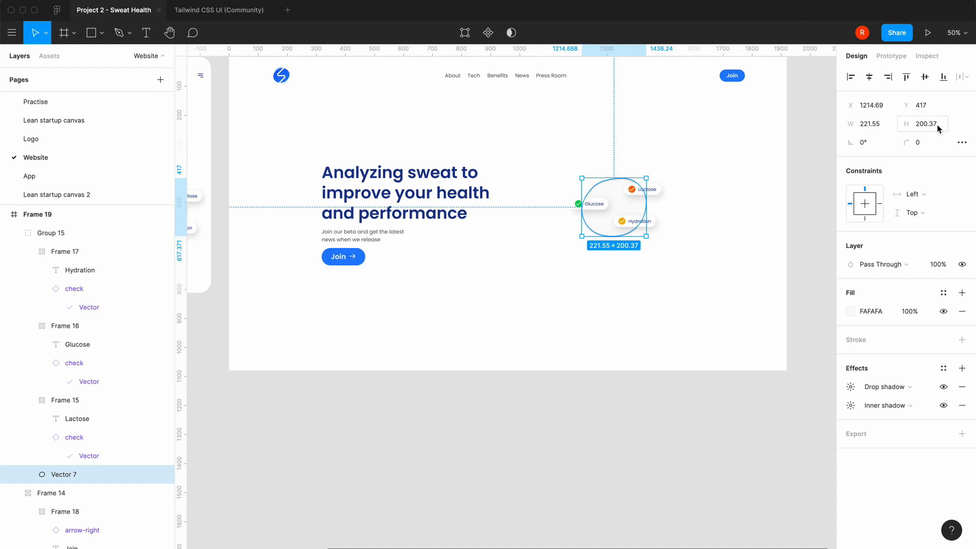
Enlarge the blob shape behind the badges proportionally around its centre
{"action": "key", "text": "alt"}
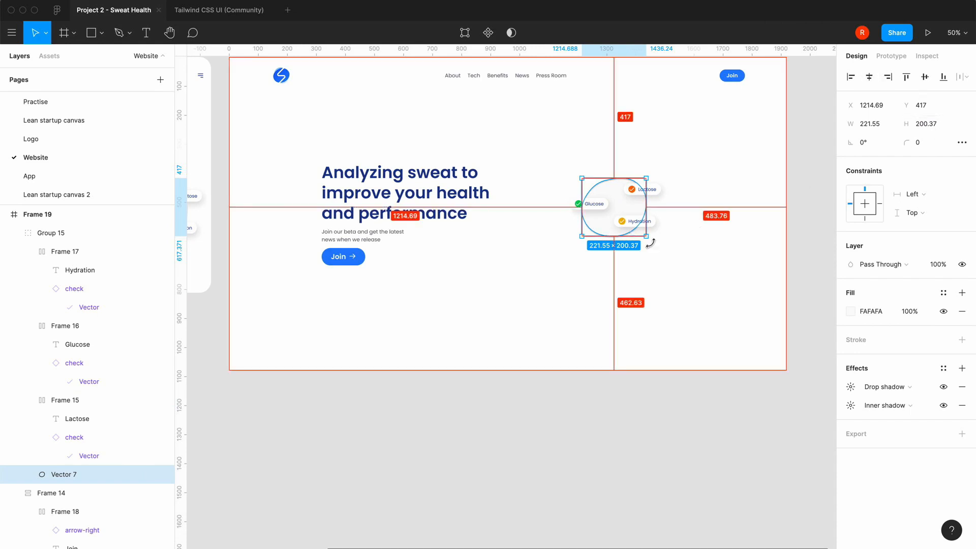
{"action": "left_click_drag", "start_coordinate": [646, 237], "coordinate": [669, 257]}
{"action": "left_click", "coordinate": [526, 356]}
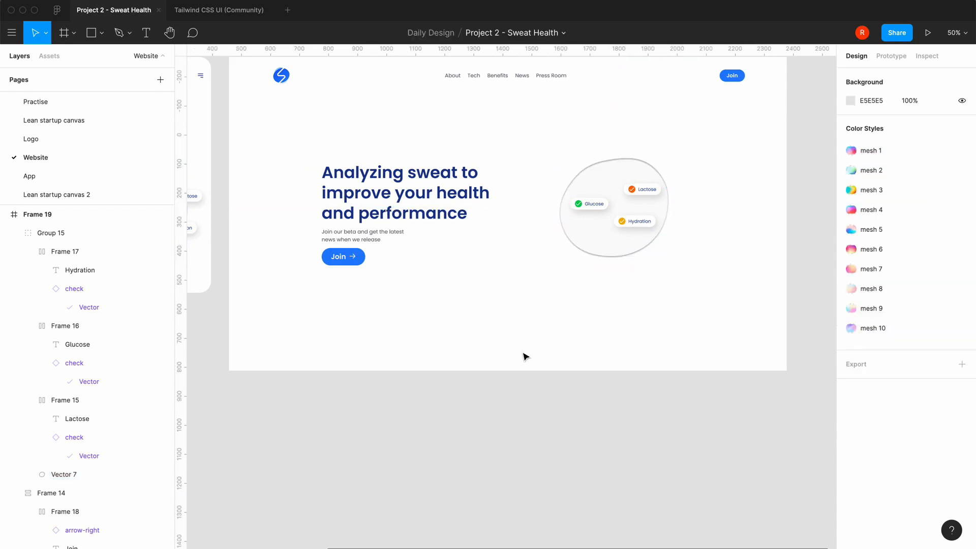
Move the Glucose, Hydration and Lactose badges outward onto the edge of the enlarged blob
{"action": "double_click", "coordinate": [591, 207]}
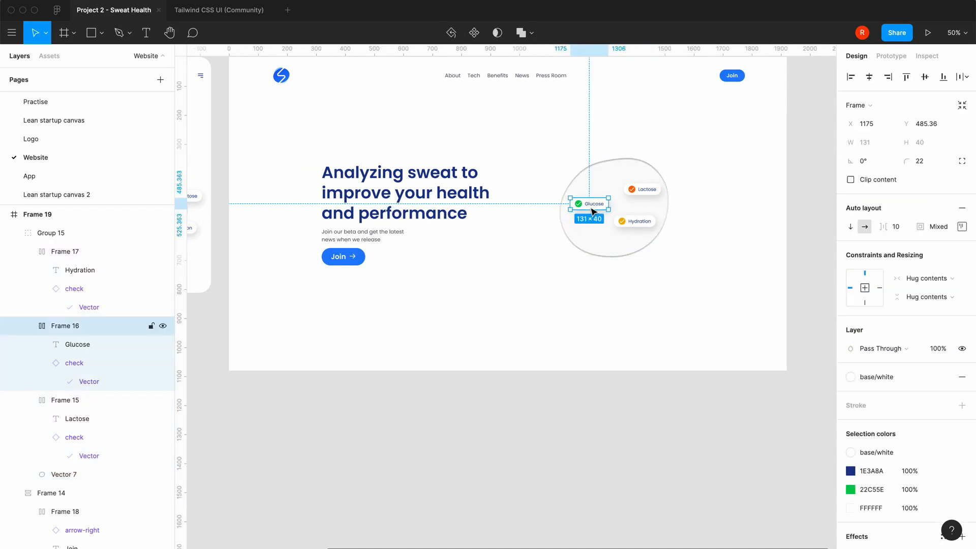
{"action": "left_click_drag", "start_coordinate": [590, 207], "coordinate": [564, 200]}
{"action": "left_click_drag", "start_coordinate": [630, 221], "coordinate": [651, 234]}
{"action": "left_click_drag", "start_coordinate": [651, 189], "coordinate": [675, 170]}
{"action": "left_click", "coordinate": [541, 318]}
Set the font size of the Glucose badge's label to 18
{"action": "scroll", "coordinate": [543, 318], "scroll_direction": "up", "scroll_amount": 5}
{"action": "scroll", "coordinate": [543, 319], "scroll_direction": "up", "scroll_amount": 4}
{"action": "scroll", "coordinate": [543, 319], "scroll_direction": "right", "scroll_amount": 3}
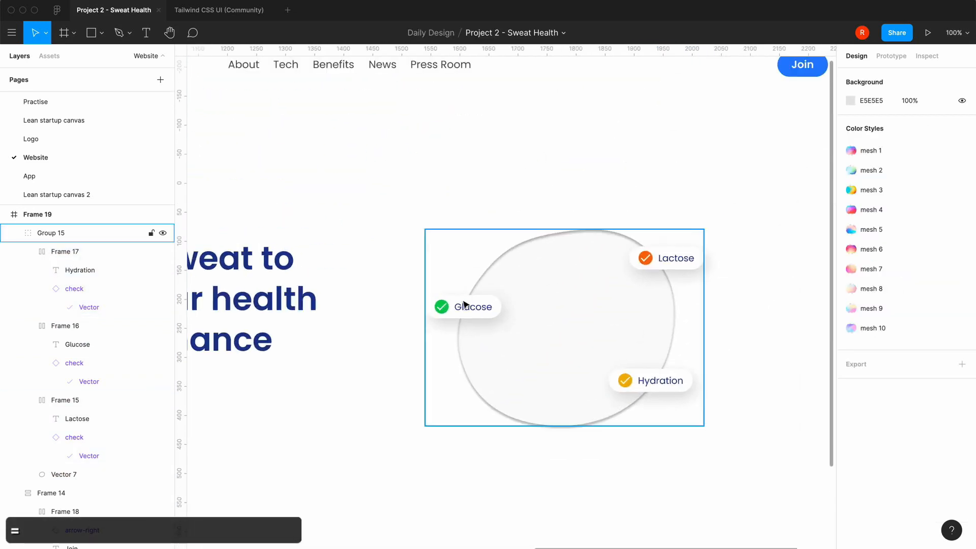
{"action": "double_click", "coordinate": [481, 311]}
{"action": "double_click", "coordinate": [481, 311]}
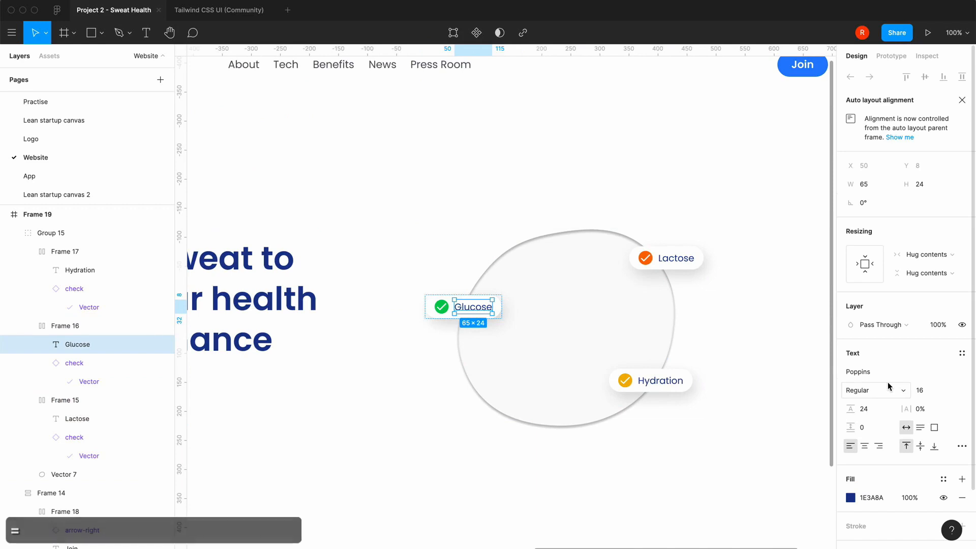
{"action": "left_click", "coordinate": [950, 391]}
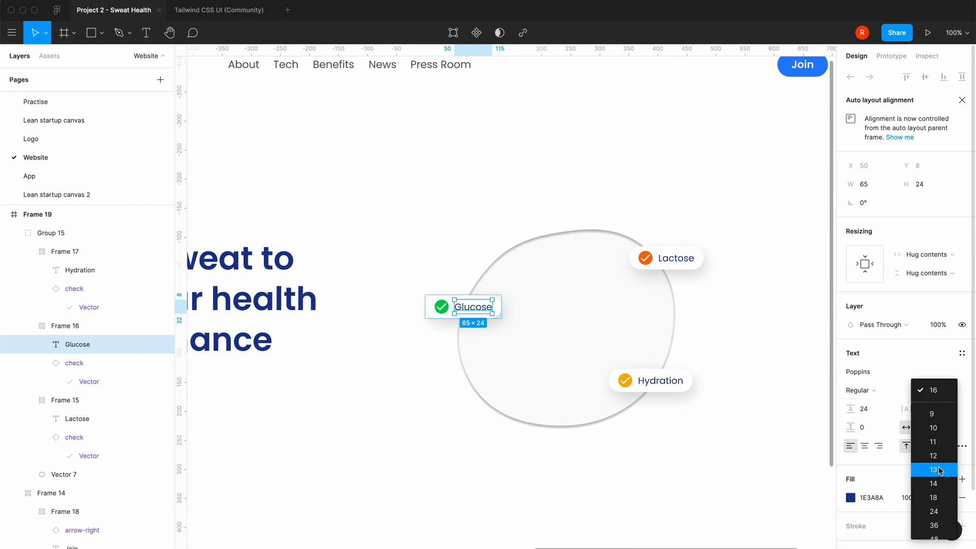
{"action": "left_click", "coordinate": [938, 499]}
Set the font size of the Hydration and Lactose badge labels to 18
{"action": "left_click", "coordinate": [676, 382]}
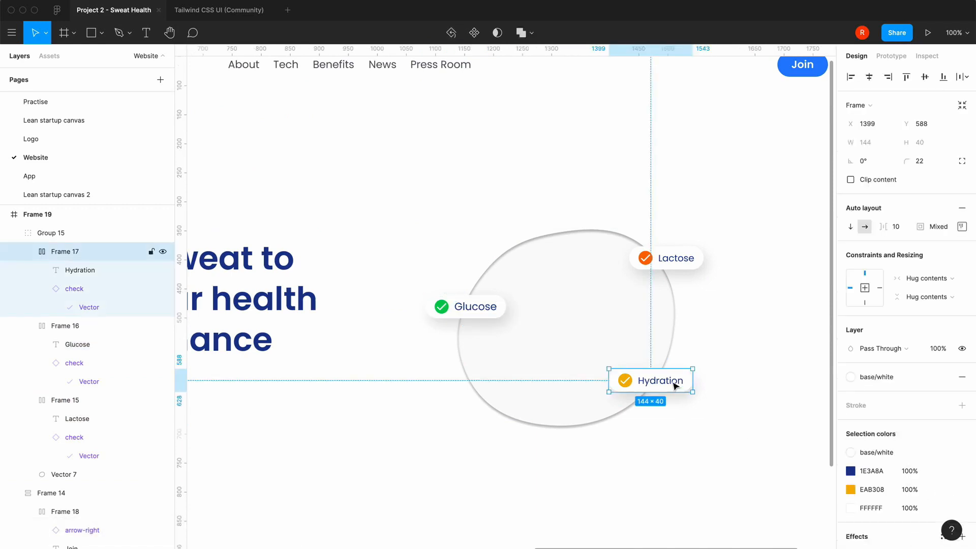
{"action": "double_click", "coordinate": [676, 382]}
{"action": "left_click", "coordinate": [950, 391]}
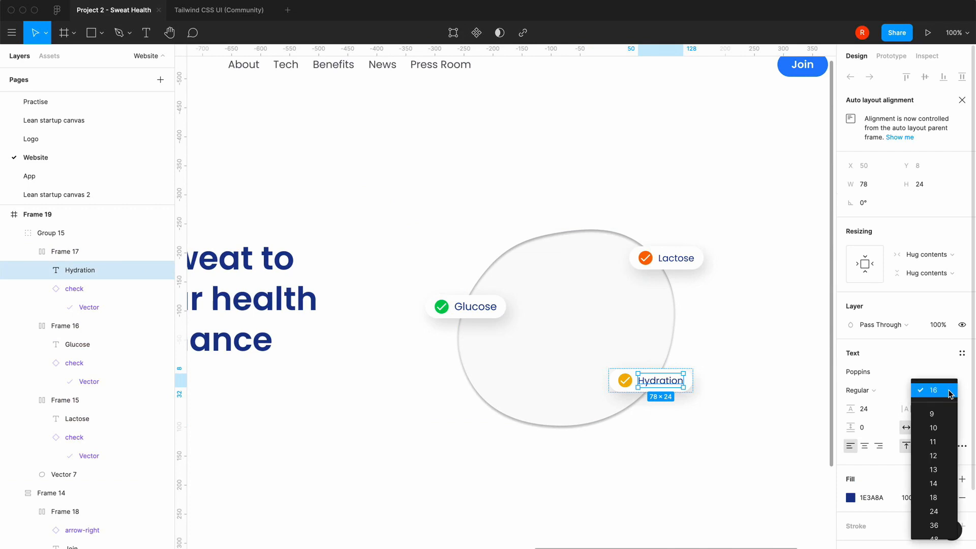
{"action": "left_click", "coordinate": [935, 498]}
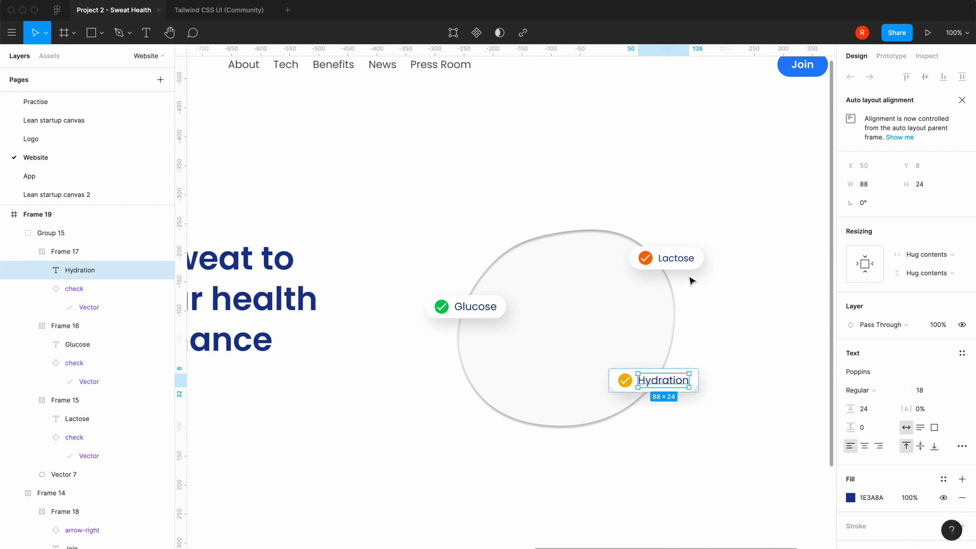
{"action": "left_click", "coordinate": [689, 266]}
{"action": "double_click", "coordinate": [688, 266]}
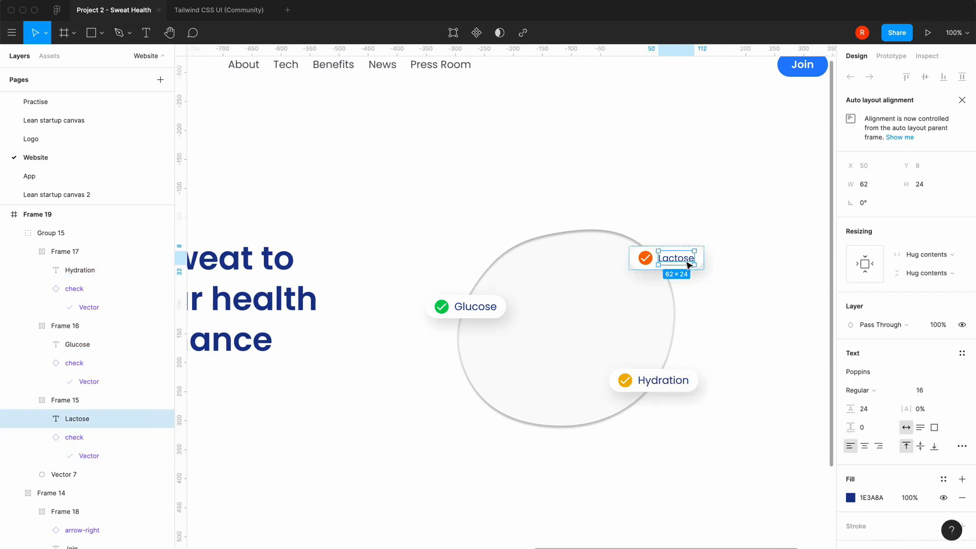
{"action": "left_click", "coordinate": [950, 391]}
{"action": "left_click", "coordinate": [935, 498]}
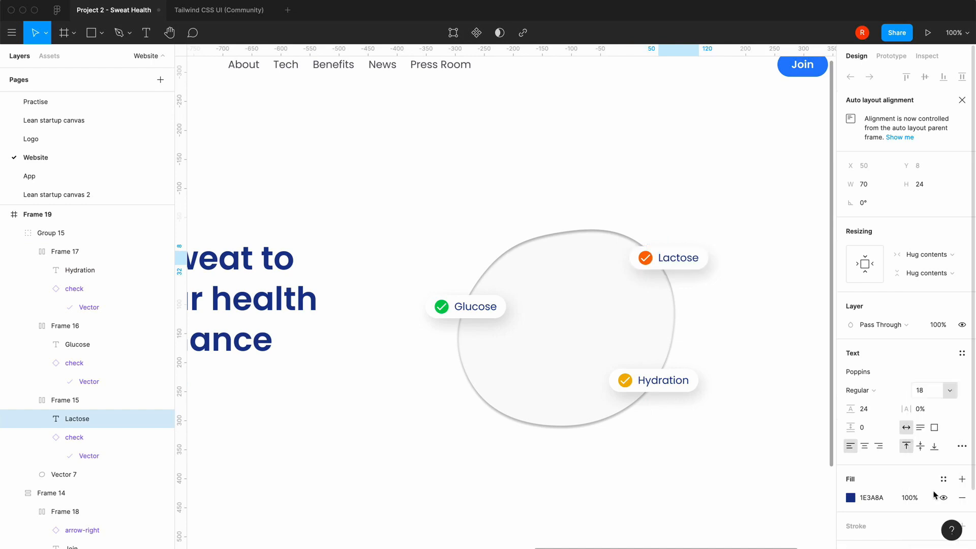
{"action": "left_click", "coordinate": [655, 451]}
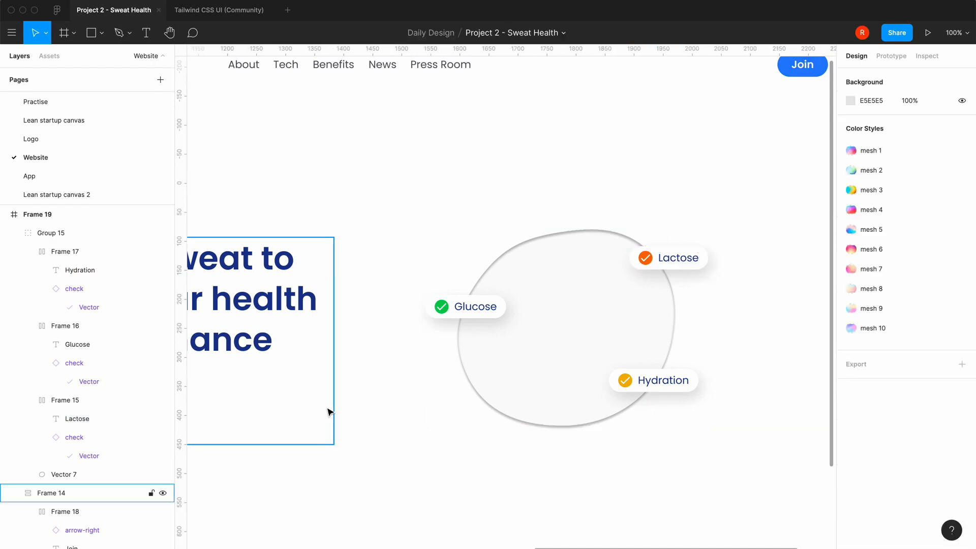
Add a frame with the Apple Watch 44mm preset (184 × 224) inside the blob, at about X 1243, Y 402
{"action": "key", "text": "minus"}
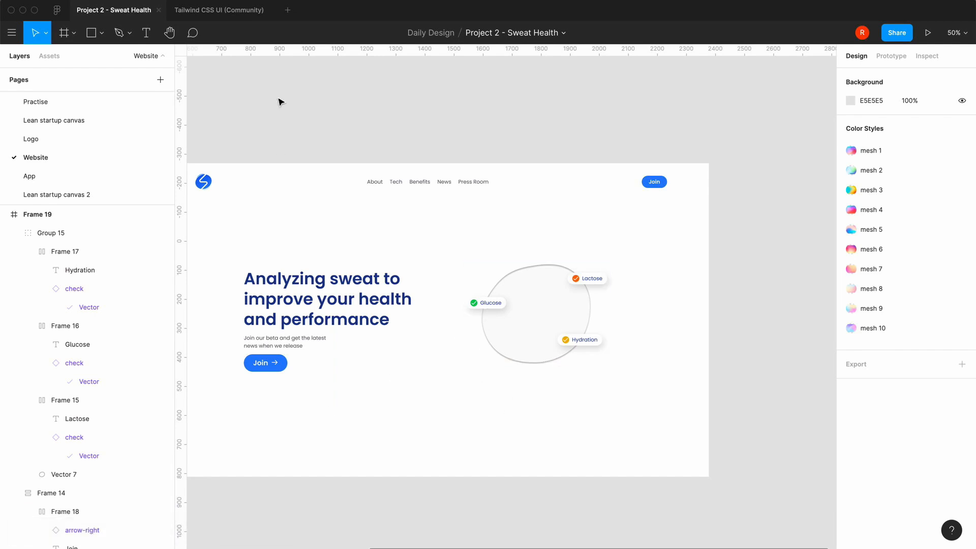
{"action": "left_click", "coordinate": [74, 33]}
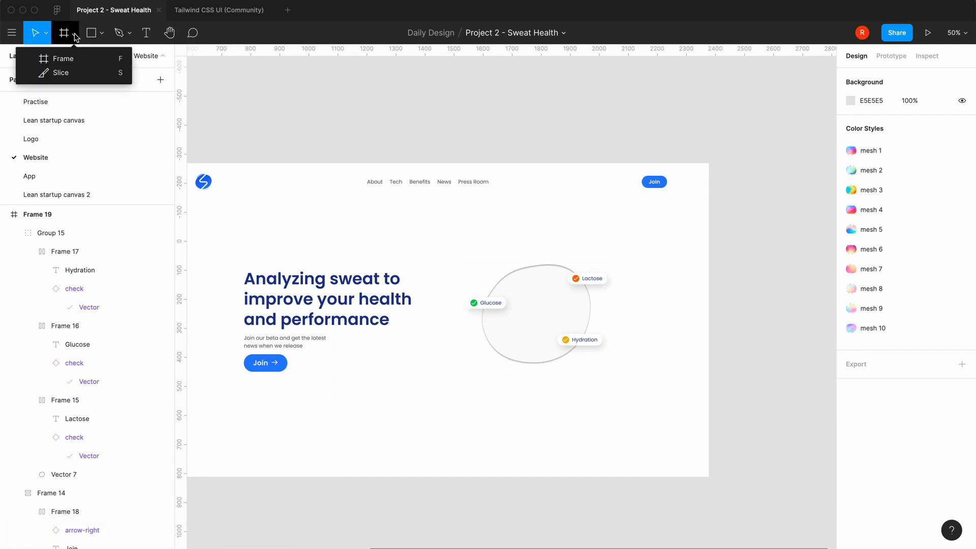
{"action": "left_click", "coordinate": [92, 59]}
{"action": "left_click", "coordinate": [523, 300]}
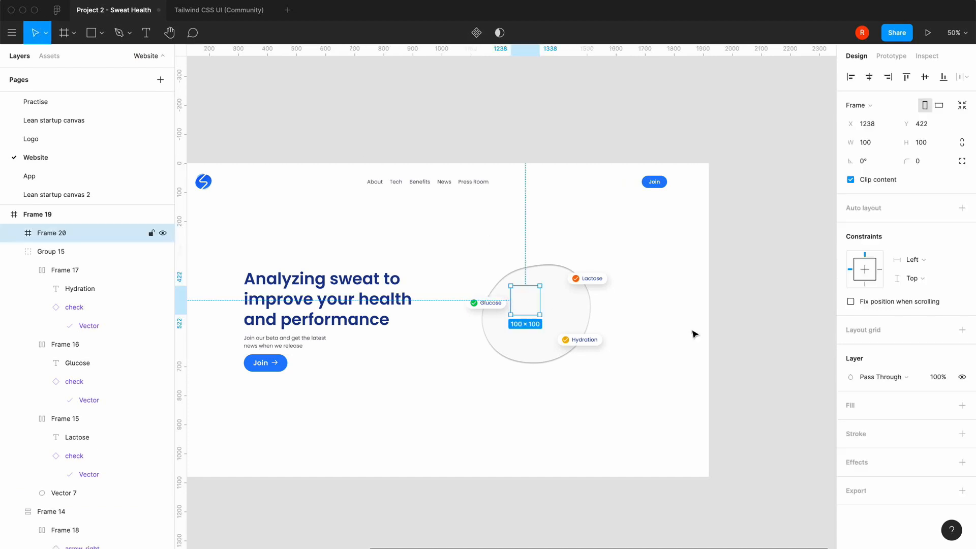
{"action": "left_click", "coordinate": [862, 107]}
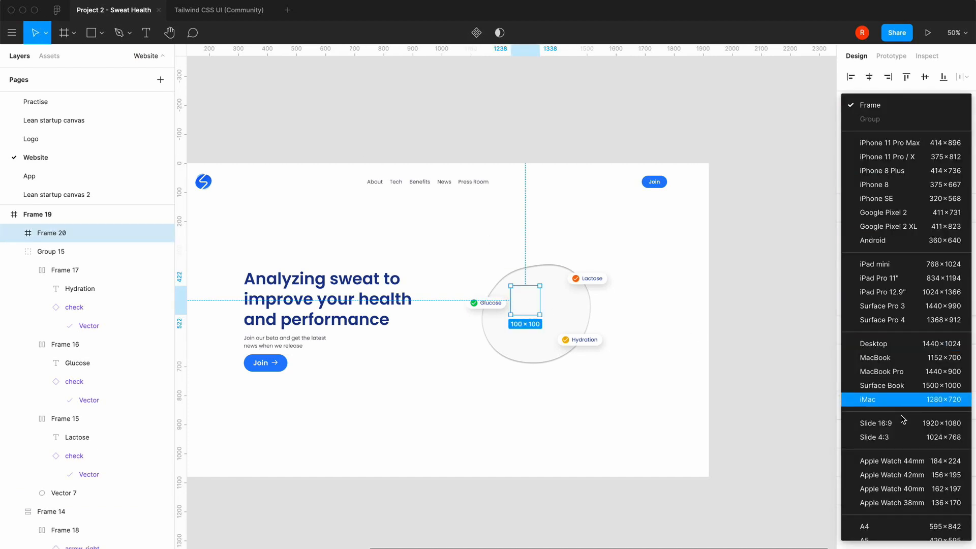
{"action": "left_click", "coordinate": [895, 461]}
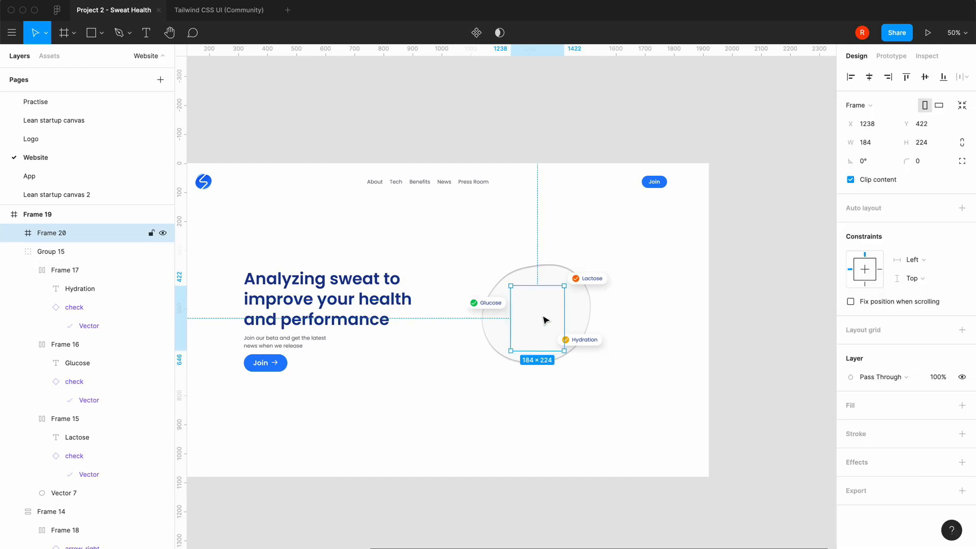
{"action": "left_click_drag", "start_coordinate": [546, 320], "coordinate": [548, 314]}
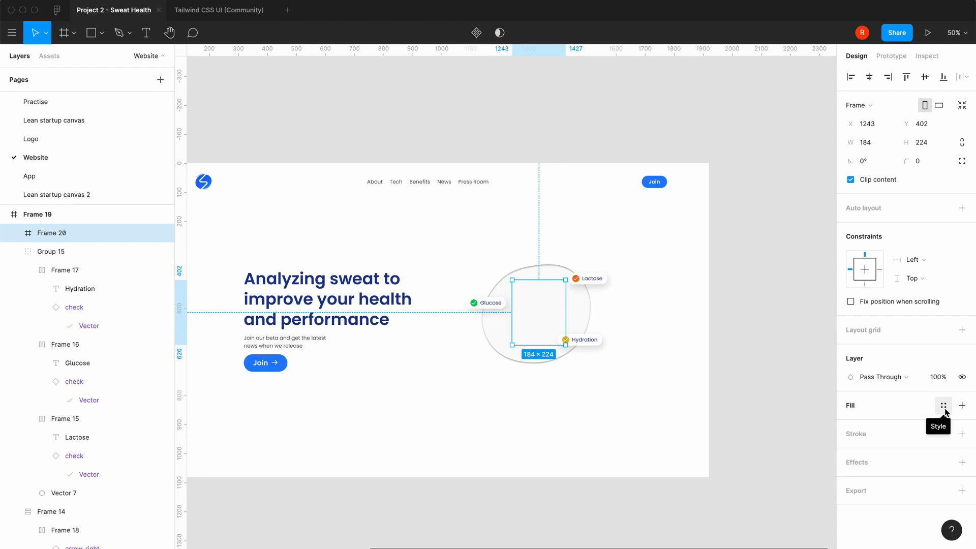
{"action": "left_click", "coordinate": [943, 407]}
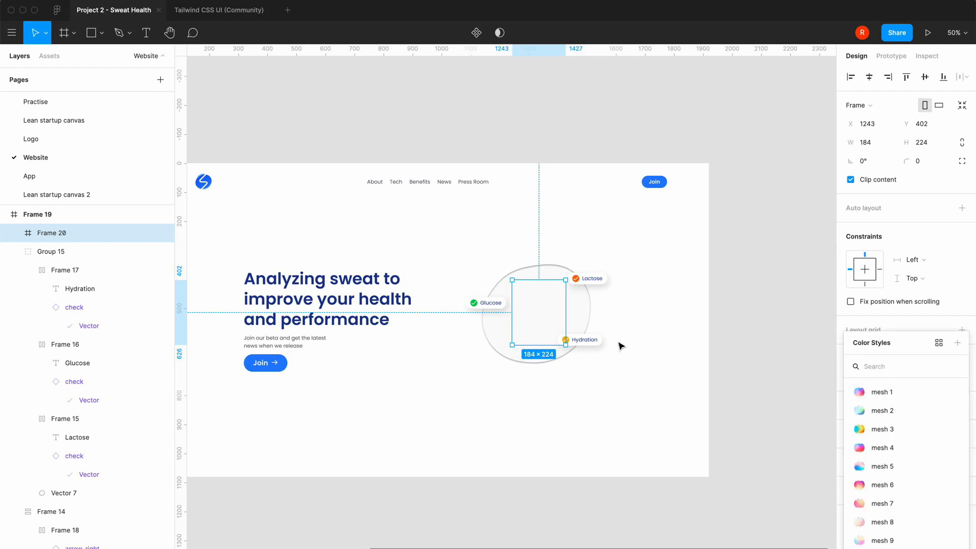
{"action": "type", "text": "wh"}
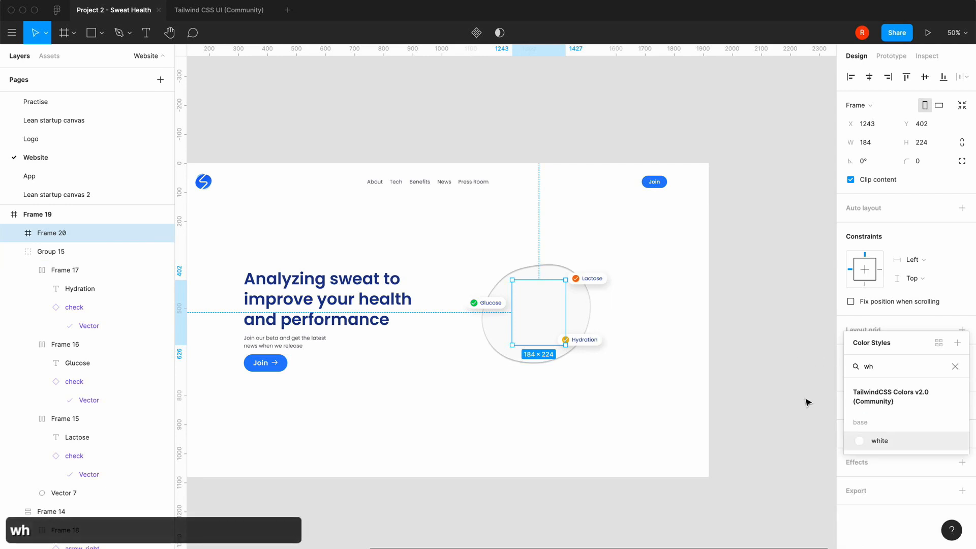
{"action": "left_click", "coordinate": [673, 338]}
Give the watch frame a white linear gradient fill running diagonally from its upper-left to its lower-right corner
{"action": "left_click", "coordinate": [532, 313]}
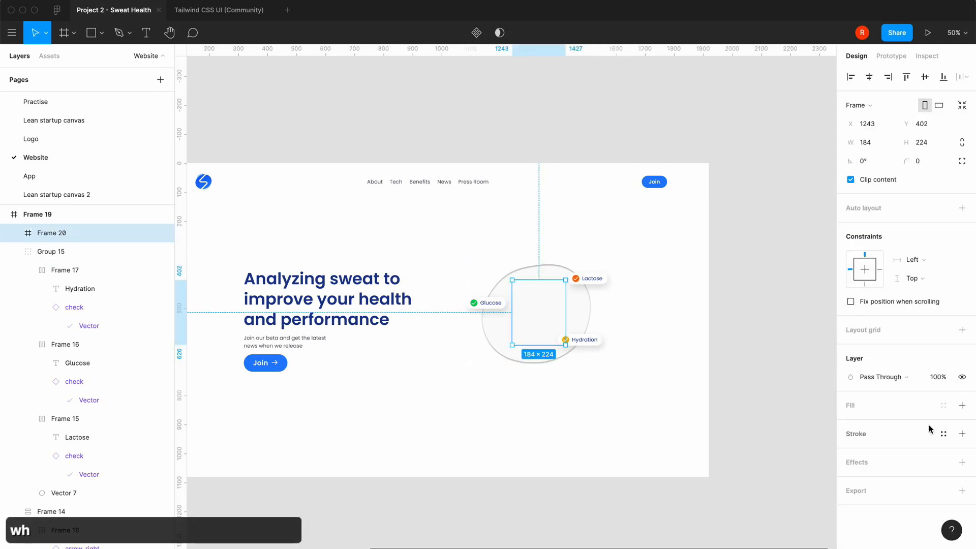
{"action": "left_click", "coordinate": [962, 405]}
{"action": "left_click", "coordinate": [850, 424]}
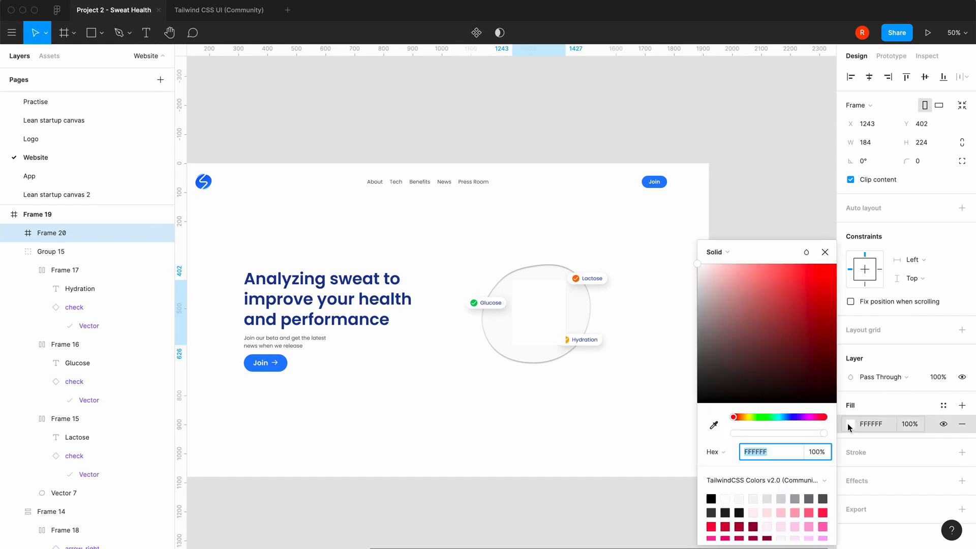
{"action": "left_click", "coordinate": [717, 252]}
{"action": "left_click", "coordinate": [722, 264]}
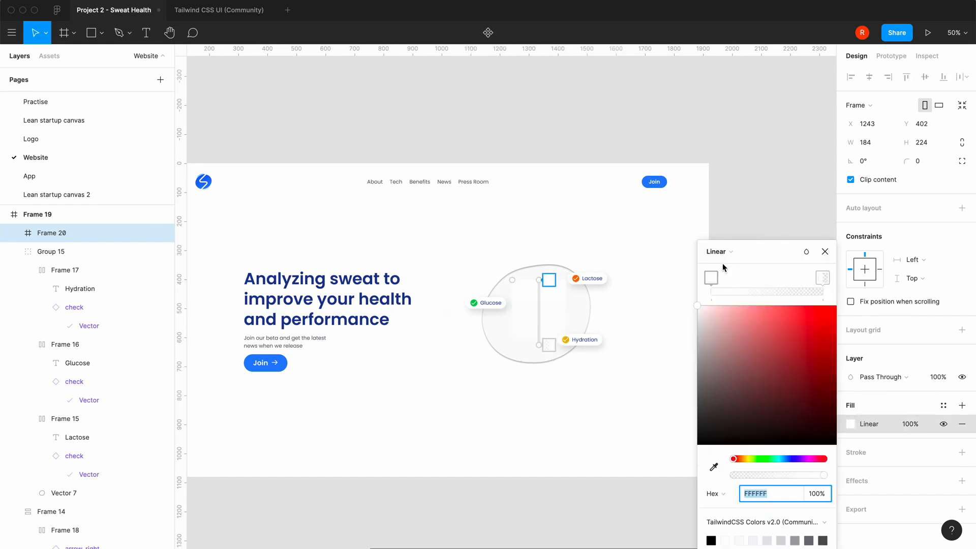
{"action": "left_click_drag", "start_coordinate": [545, 280], "coordinate": [515, 279]}
{"action": "left_click_drag", "start_coordinate": [539, 345], "coordinate": [563, 345]}
{"action": "left_click", "coordinate": [825, 251]}
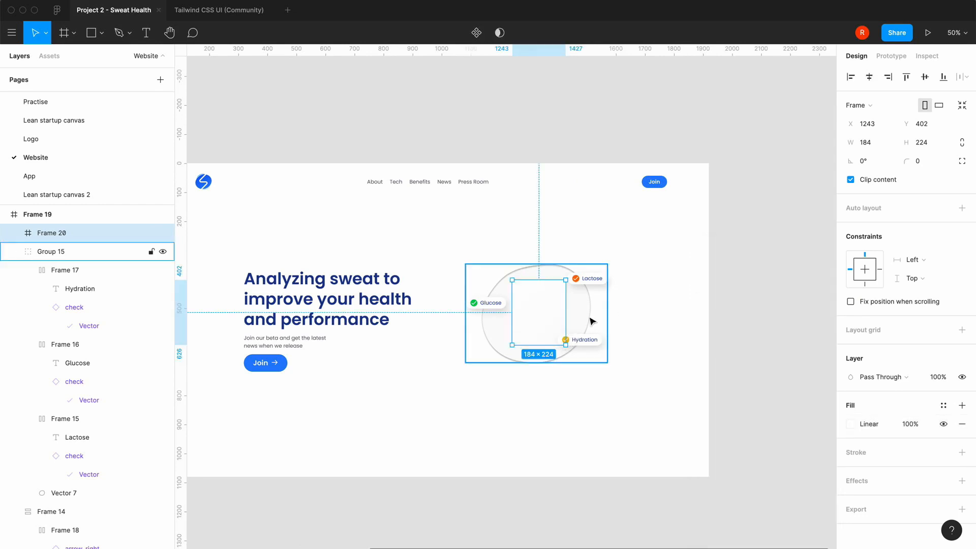
Set the watch frame's corner radius to 40
{"action": "left_click", "coordinate": [920, 164]}
{"action": "type", "text": "40"}
{"action": "key", "text": "Return"}
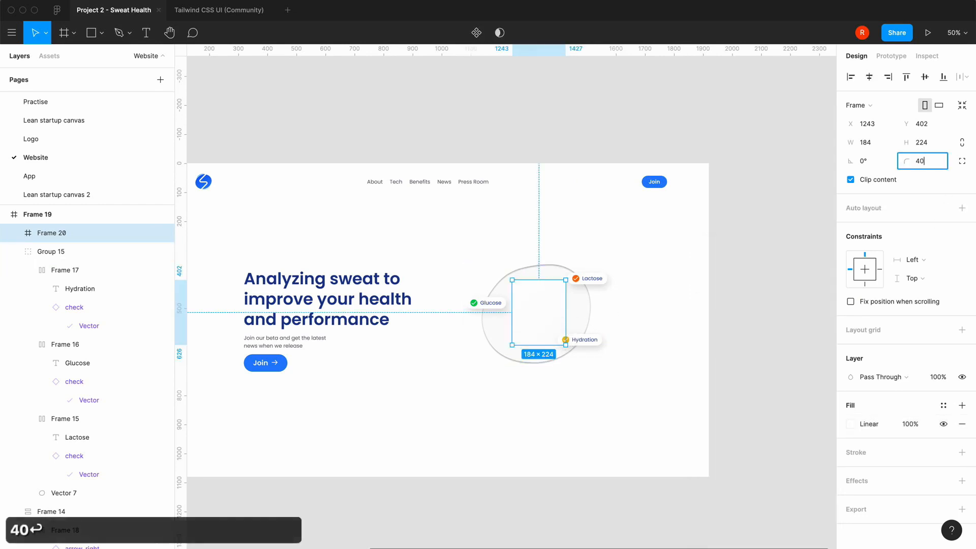
Add an inside stroke to the watch frame in white (FFFFFF) with a thickness of 4
{"action": "left_click", "coordinate": [961, 454]}
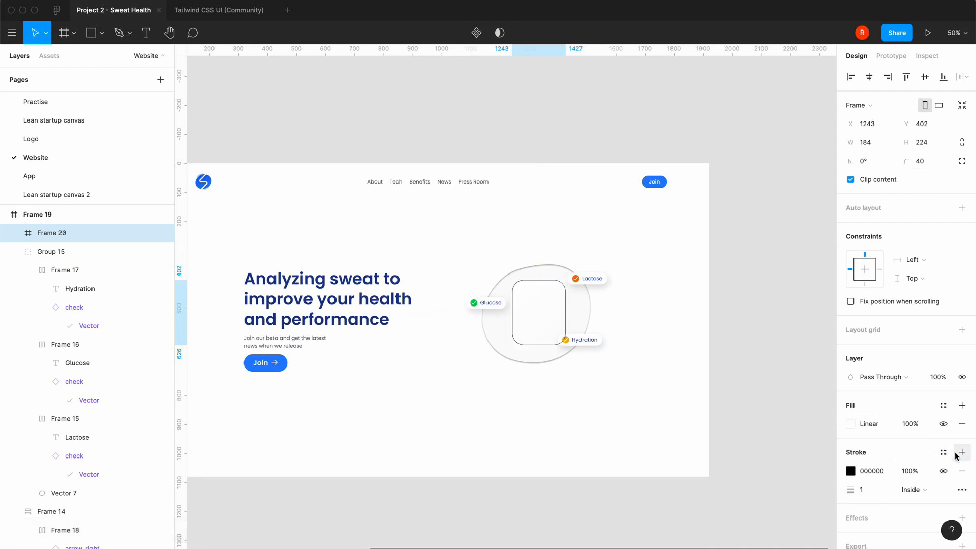
{"action": "left_click", "coordinate": [853, 471]}
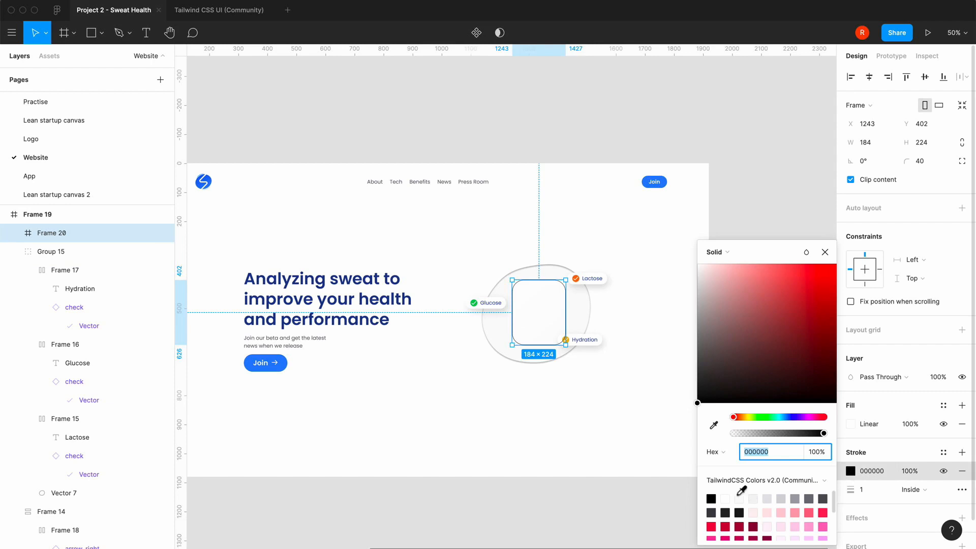
{"action": "left_click", "coordinate": [725, 499]}
{"action": "left_click", "coordinate": [825, 253]}
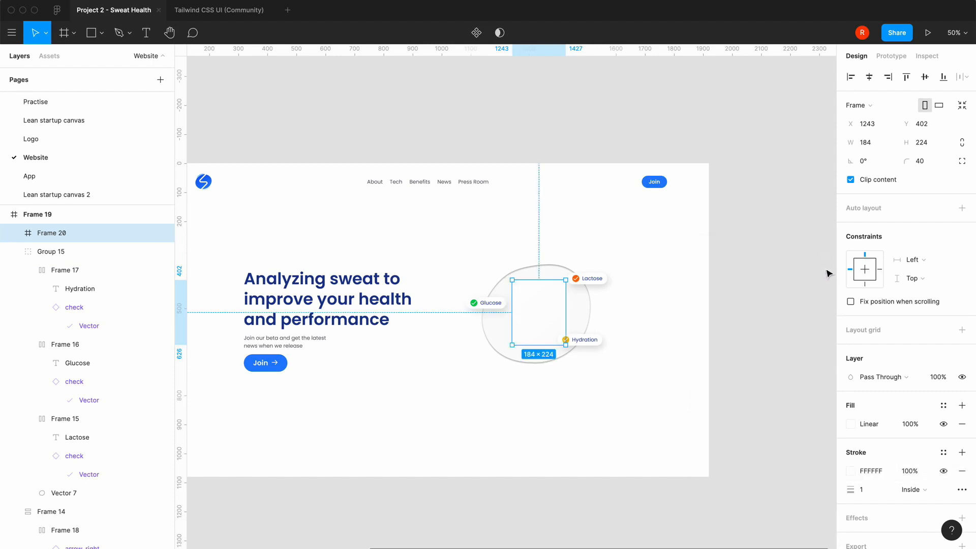
{"action": "left_click", "coordinate": [865, 490]}
{"action": "type", "text": "4"}
{"action": "key", "text": "Return"}
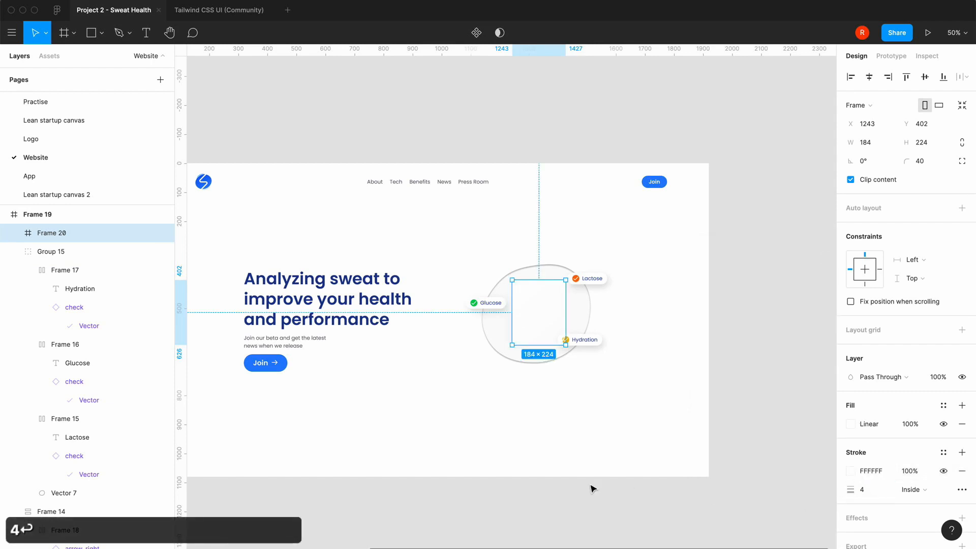
Set the watch frame's inside stroke thickness to 8 and move the frame up to Y 385
{"action": "left_click", "coordinate": [586, 458]}
{"action": "key", "text": "="}
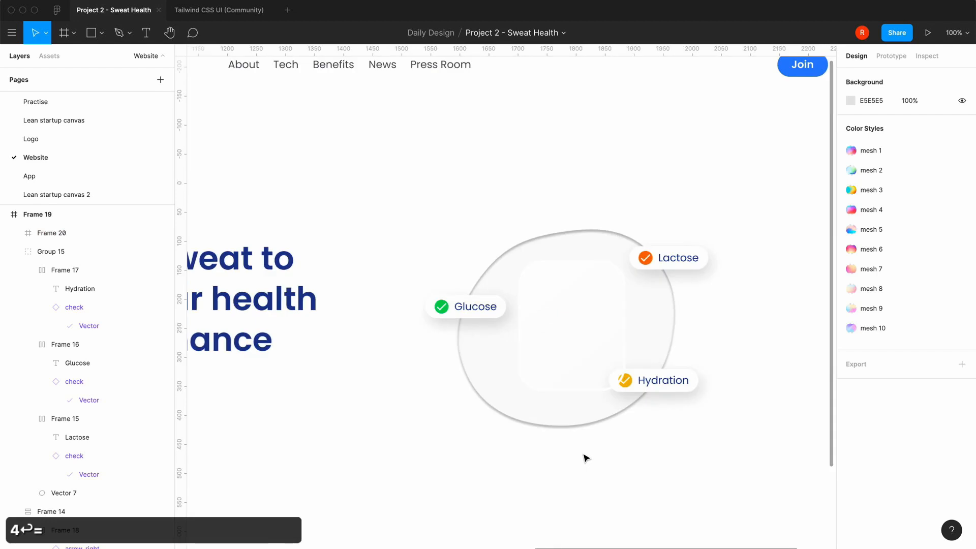
{"action": "scroll", "coordinate": [584, 457], "scroll_direction": "right", "scroll_amount": 2}
{"action": "scroll", "coordinate": [585, 458], "scroll_direction": "down", "scroll_amount": 1}
{"action": "left_click", "coordinate": [532, 322]}
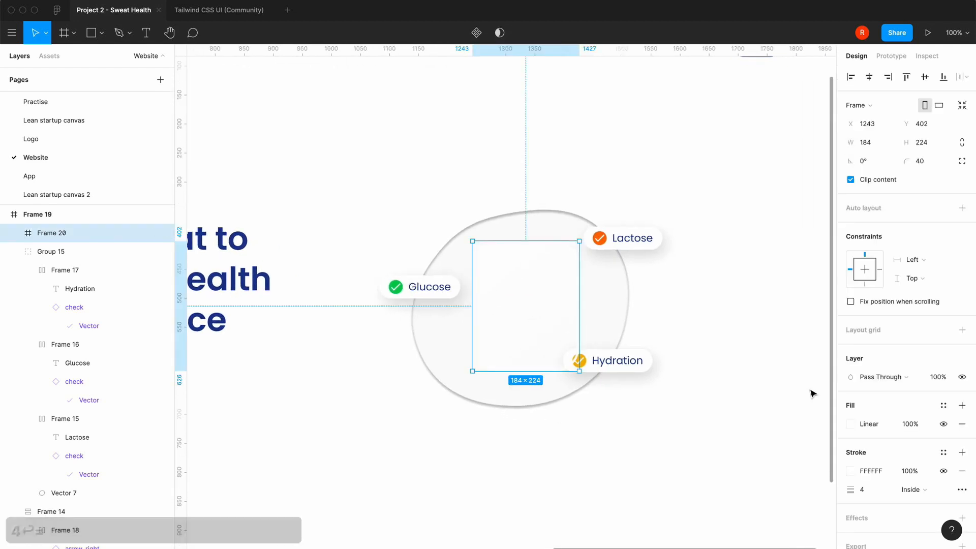
{"action": "left_click", "coordinate": [863, 490]}
{"action": "type", "text": "8"}
{"action": "key", "text": "Return"}
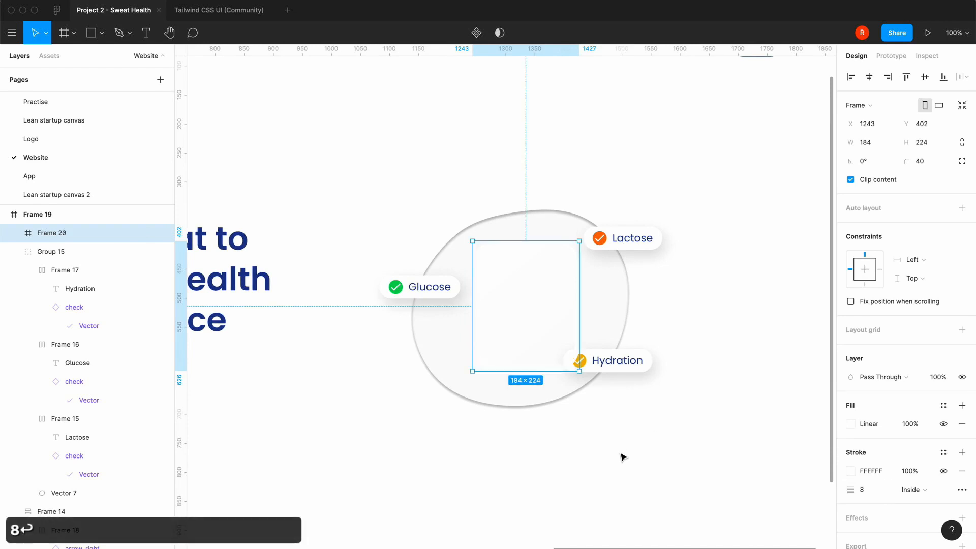
{"action": "left_click", "coordinate": [623, 456]}
{"action": "mouse_move", "coordinate": [521, 307]}
{"action": "left_mouse_down"}
{"action": "mouse_move", "coordinate": [521, 229]}
{"action": "mouse_move", "coordinate": [523, 301]}
{"action": "left_mouse_up"}
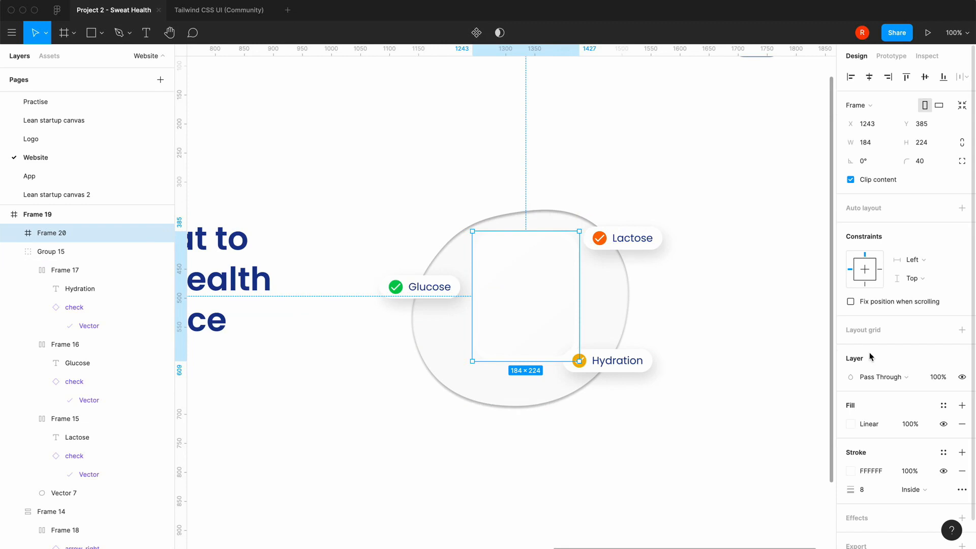
Change the watch frame's fill to solid white (FFFFFF) at 50% opacity and move the frame to X 1236, Y 396
{"action": "left_click", "coordinate": [851, 424]}
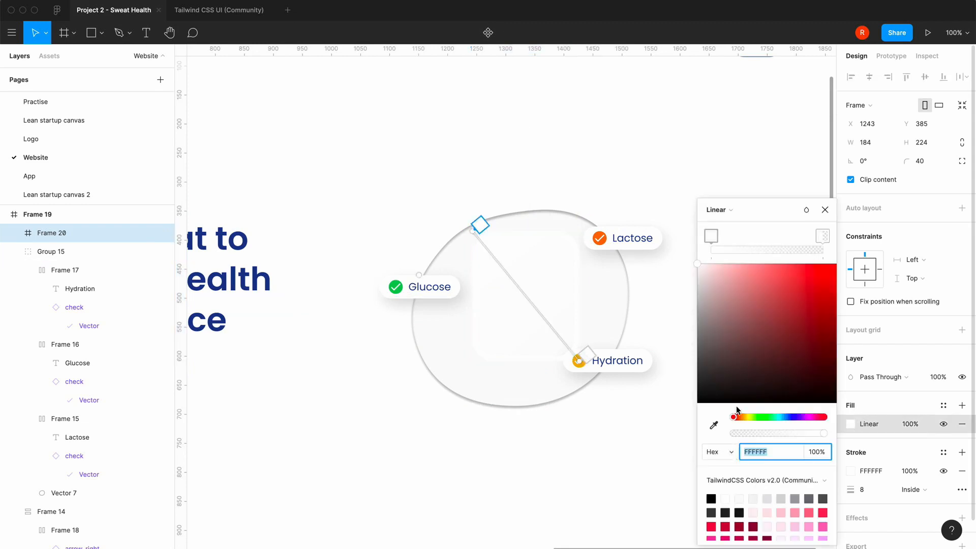
{"action": "left_click", "coordinate": [731, 211]}
{"action": "left_click", "coordinate": [732, 199]}
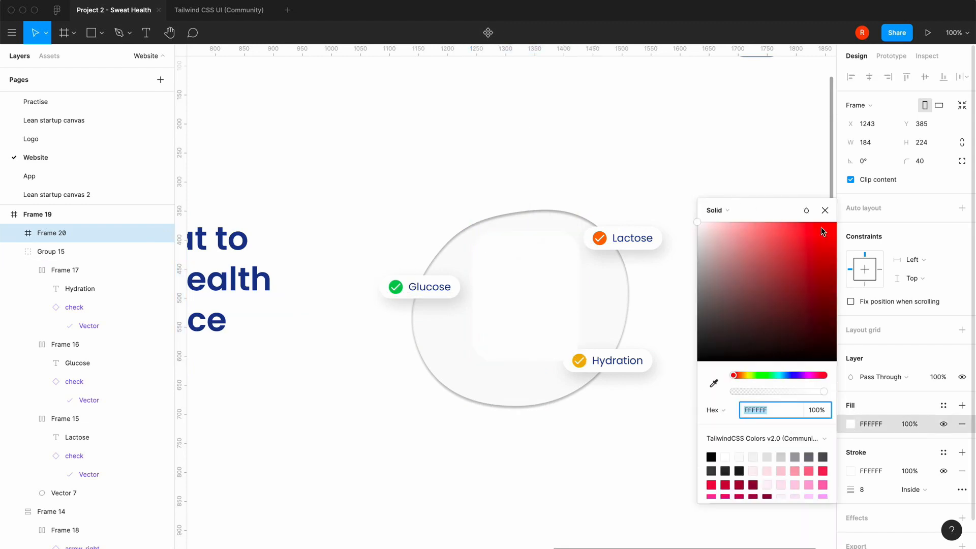
{"action": "left_click", "coordinate": [825, 210]}
{"action": "left_click", "coordinate": [908, 424]}
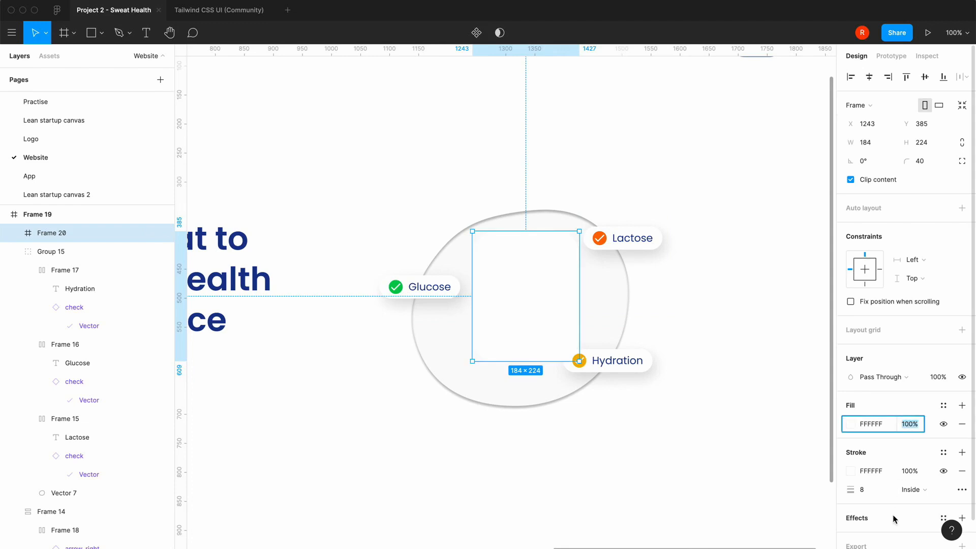
{"action": "type", "text": "50"}
{"action": "key", "text": "Return"}
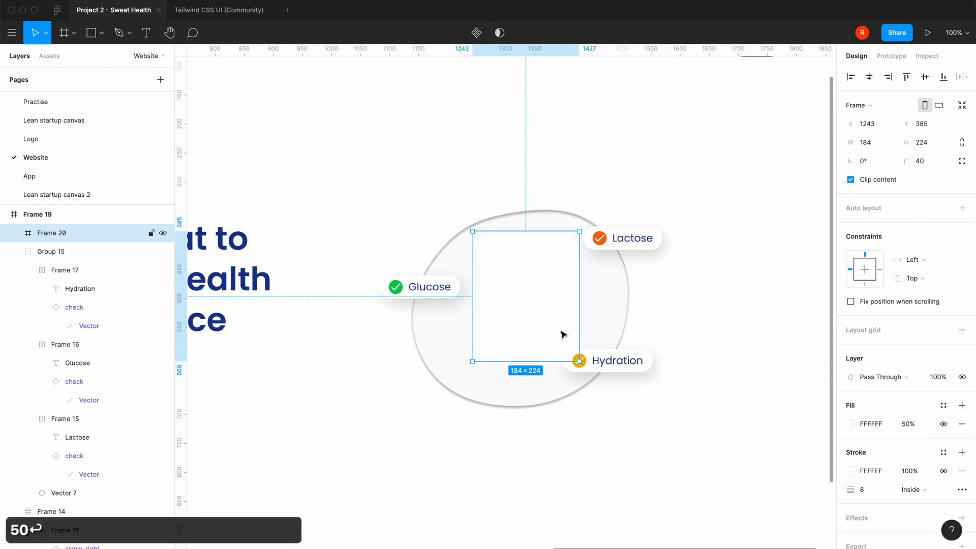
{"action": "left_click_drag", "start_coordinate": [546, 324], "coordinate": [523, 338]}
{"action": "left_click", "coordinate": [371, 465]}
Change the watch frame's fill to the near-black library colour 18181B at 10% opacity
{"action": "left_click", "coordinate": [527, 335]}
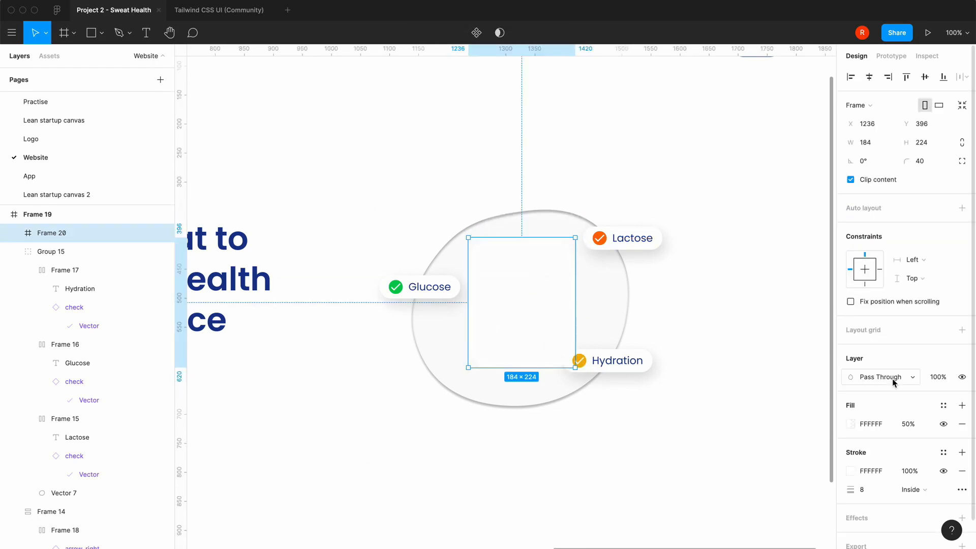
{"action": "left_click", "coordinate": [851, 424]}
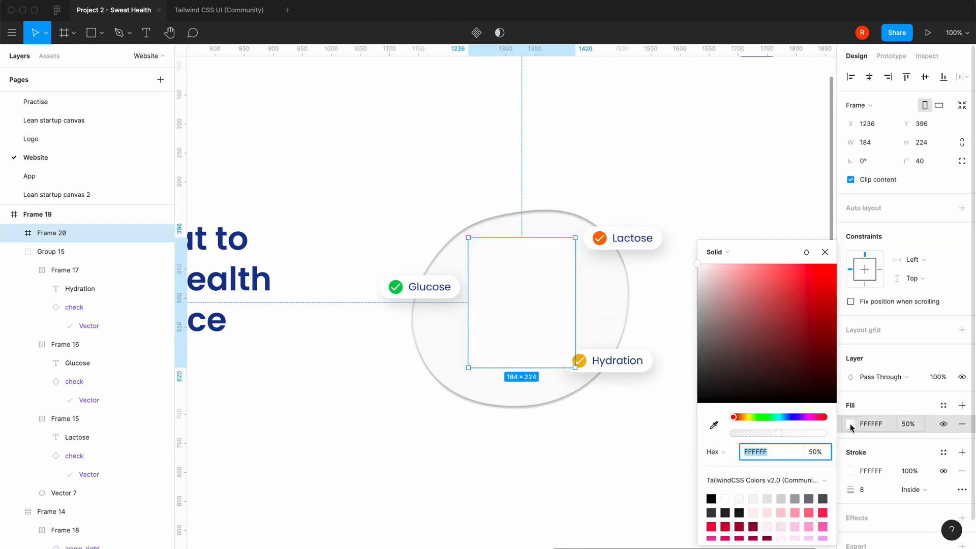
{"action": "left_click", "coordinate": [740, 511]}
{"action": "left_click", "coordinate": [825, 252]}
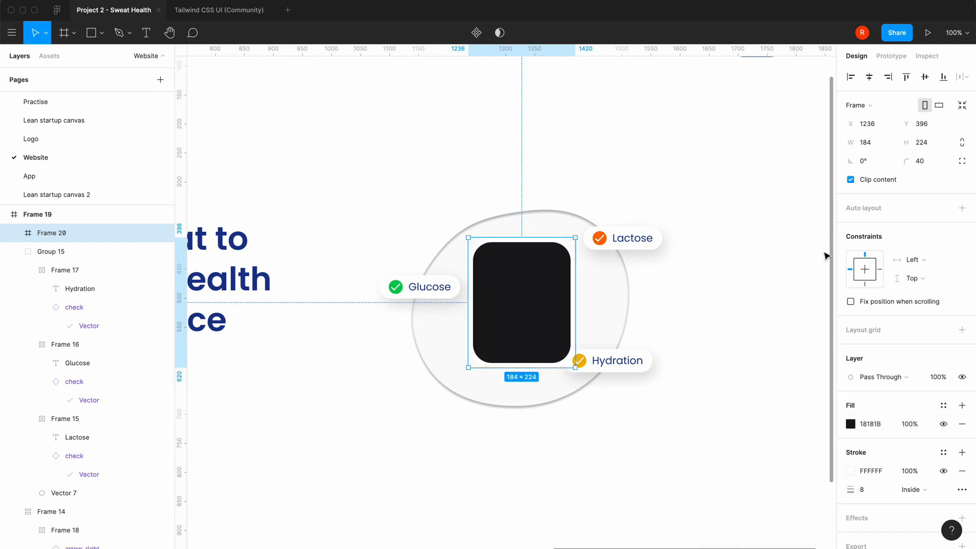
{"action": "left_click", "coordinate": [910, 425]}
{"action": "type", "text": "10"}
{"action": "key", "text": "Return"}
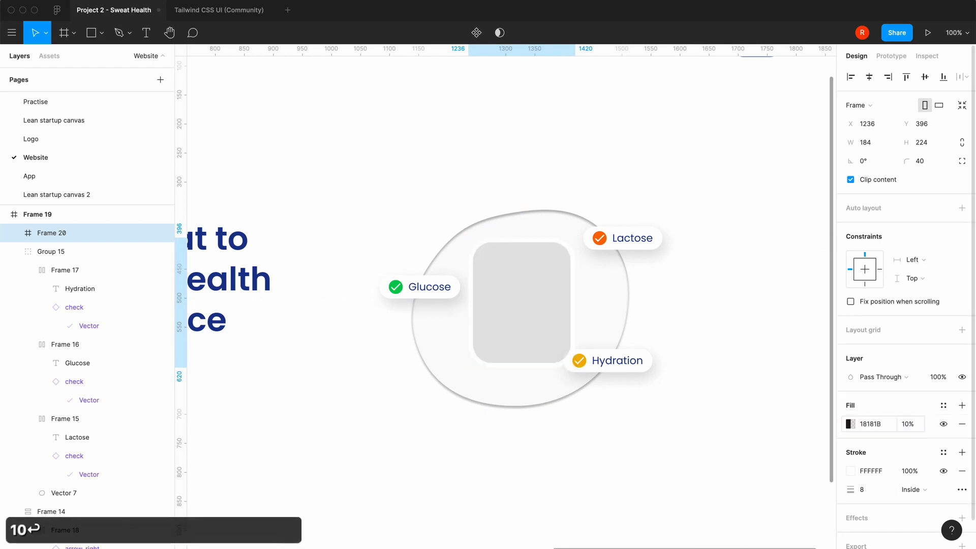
{"action": "left_click", "coordinate": [627, 449]}
{"action": "scroll", "coordinate": [628, 449], "scroll_direction": "down", "scroll_amount": 1}
{"action": "scroll", "coordinate": [628, 449], "scroll_direction": "left", "scroll_amount": 1}
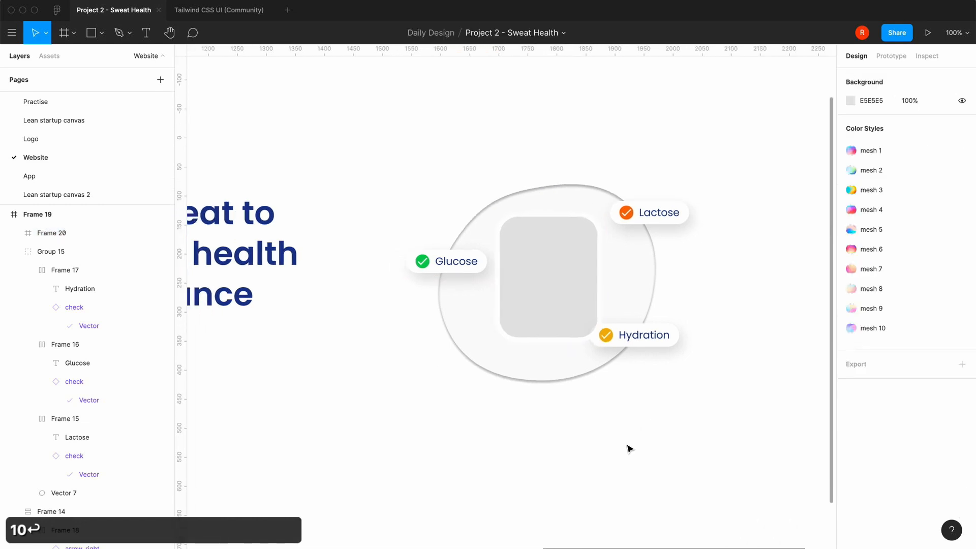
Move the Hydration badge down and away from the watch frame, to about X 1416, Y 602
{"action": "left_click", "coordinate": [579, 340]}
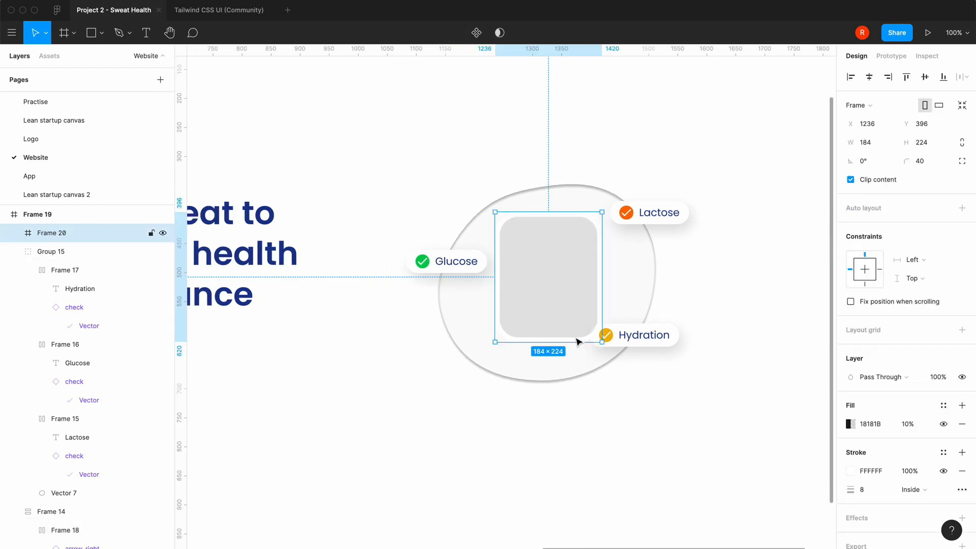
{"action": "left_click", "coordinate": [643, 334]}
{"action": "double_click", "coordinate": [646, 334]}
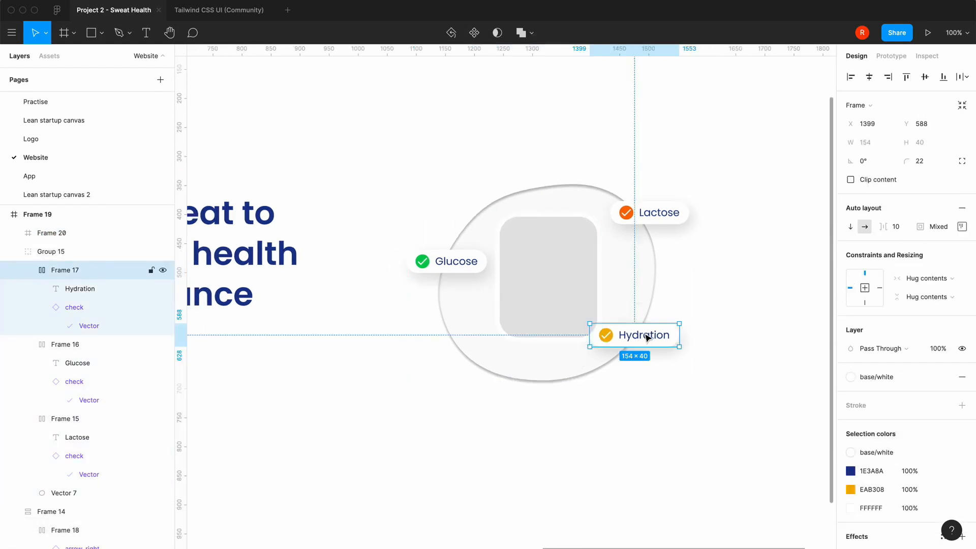
{"action": "double_click", "coordinate": [646, 335]}
{"action": "left_click_drag", "start_coordinate": [646, 335], "coordinate": [625, 353]}
{"action": "left_click", "coordinate": [603, 407]}
{"action": "left_click", "coordinate": [617, 343]}
{"action": "double_click", "coordinate": [615, 345]}
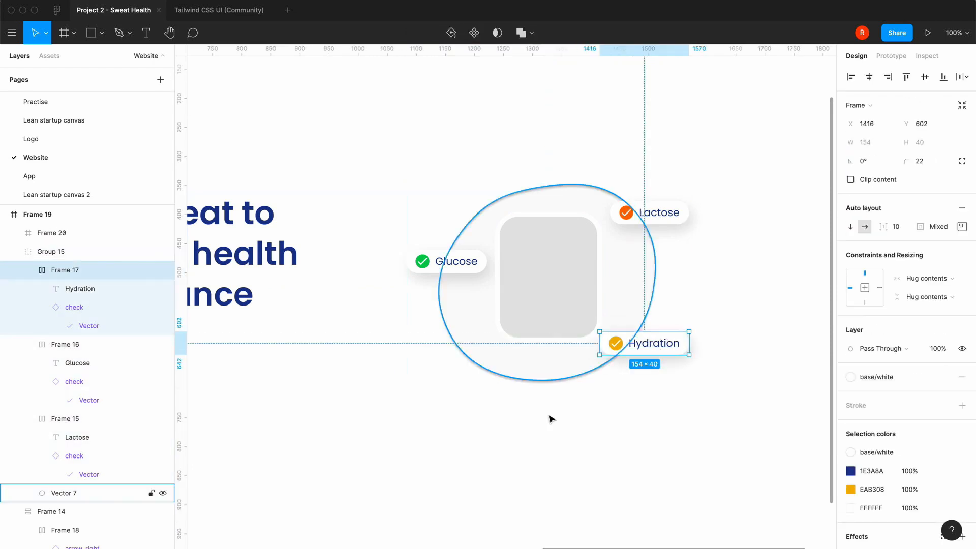
{"action": "left_click", "coordinate": [540, 429]}
Copy the outline check icon from the Tailwind CSS UI (Community) file and paste it into the watch frame
{"action": "left_click", "coordinate": [558, 291]}
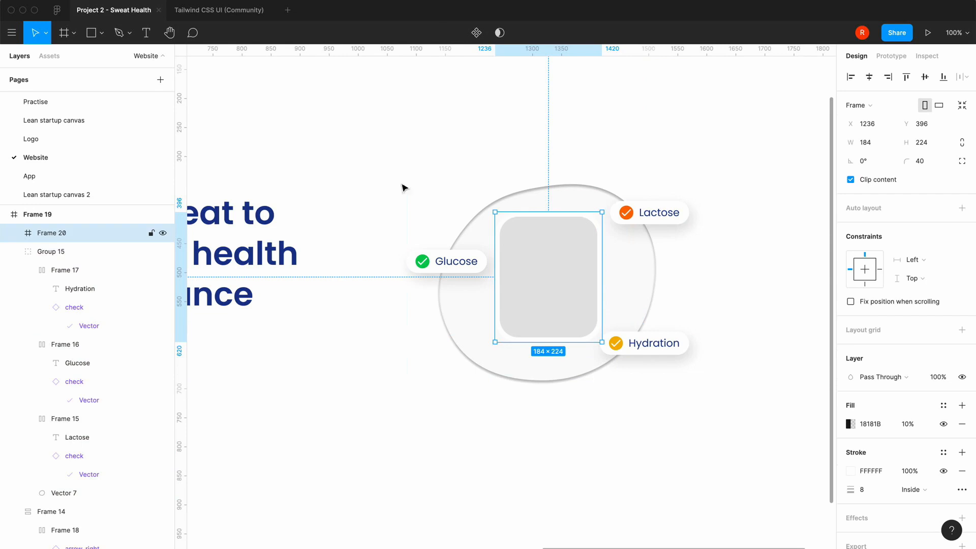
{"action": "left_click", "coordinate": [224, 10]}
{"action": "scroll", "coordinate": [462, 320], "scroll_direction": "up", "scroll_amount": 2}
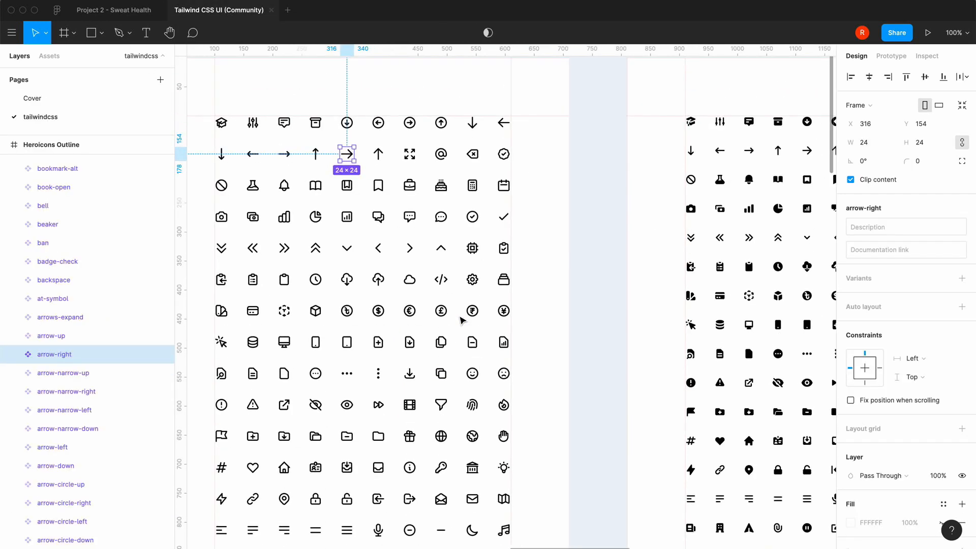
{"action": "left_click", "coordinate": [503, 217]}
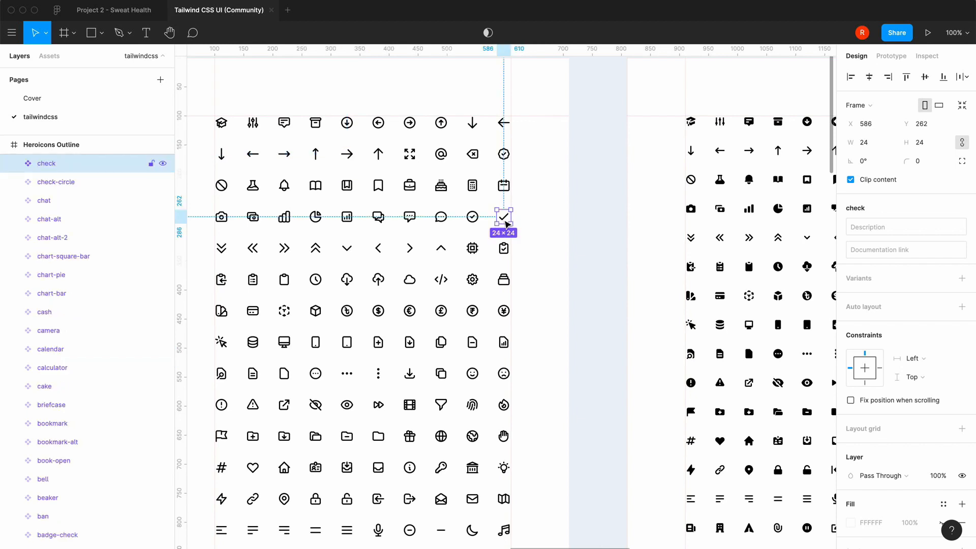
{"action": "key", "text": "super+c"}
{"action": "left_click", "coordinate": [117, 10]}
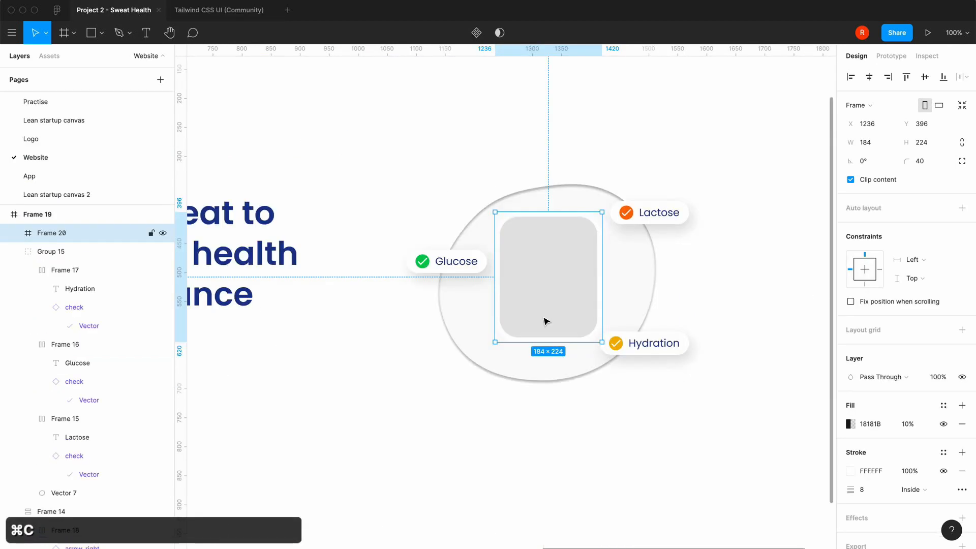
{"action": "key", "text": "super+v"}
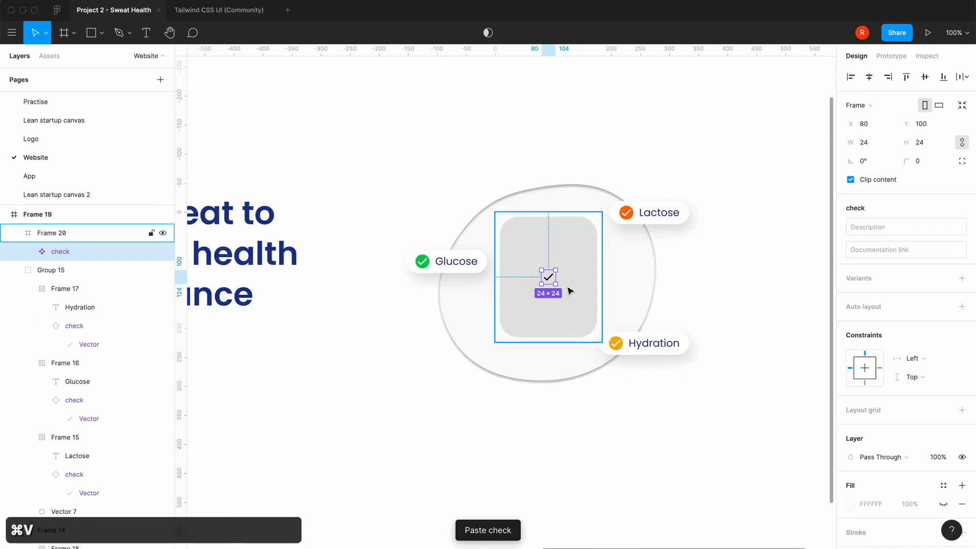
Enlarge the check icon threefold to 72 × 72 and centre it in the watch frame at X 56, Y 76
{"action": "left_click", "coordinate": [928, 143]}
{"action": "key", "text": "Right"}
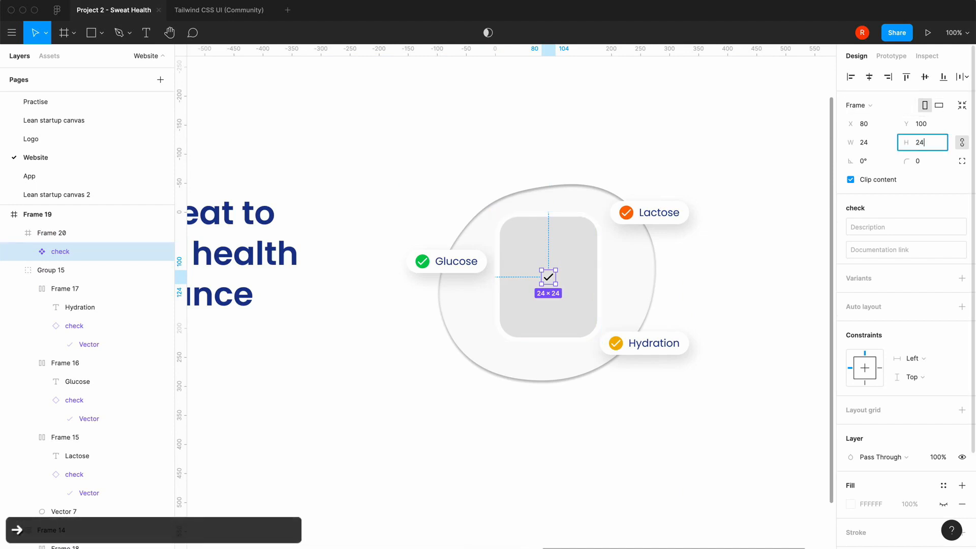
{"action": "type", "text": "*3"}
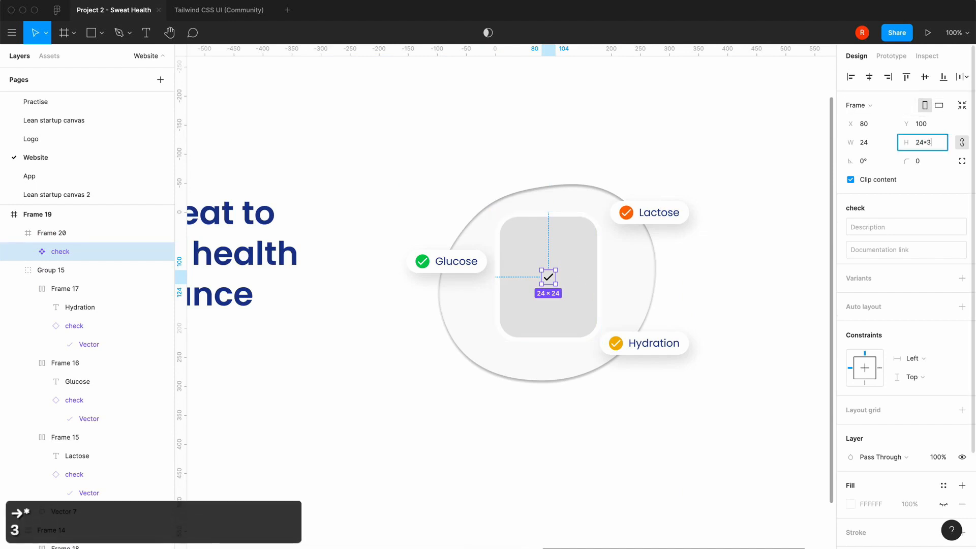
{"action": "key", "text": "Return"}
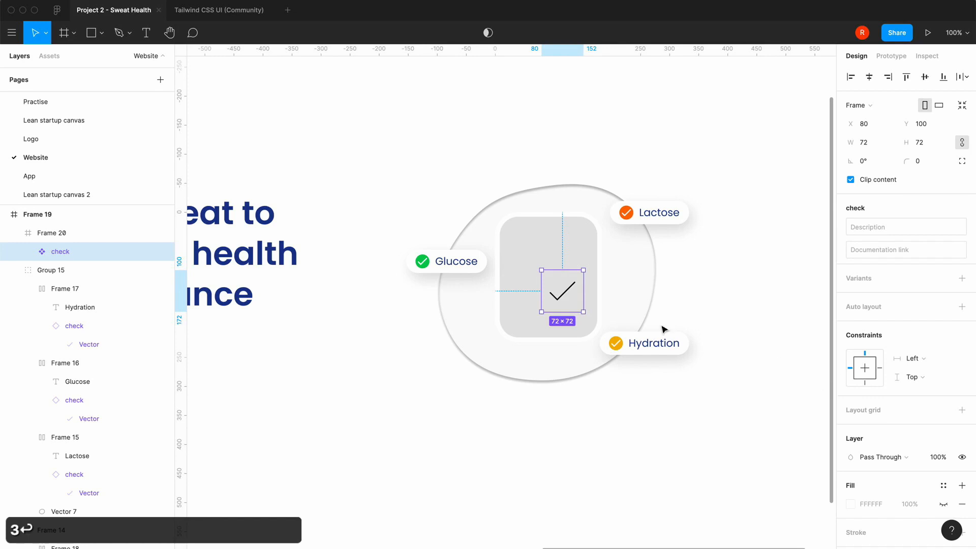
{"action": "left_click_drag", "start_coordinate": [569, 305], "coordinate": [558, 294]}
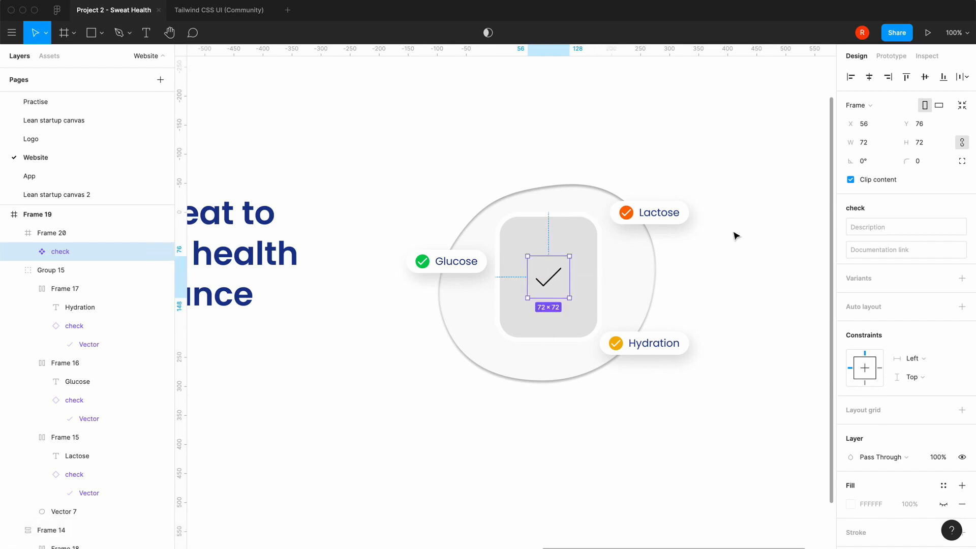
Apply auto layout to the check icon and make its white (FFFFFF) fill visible
{"action": "key", "text": "shift+a"}
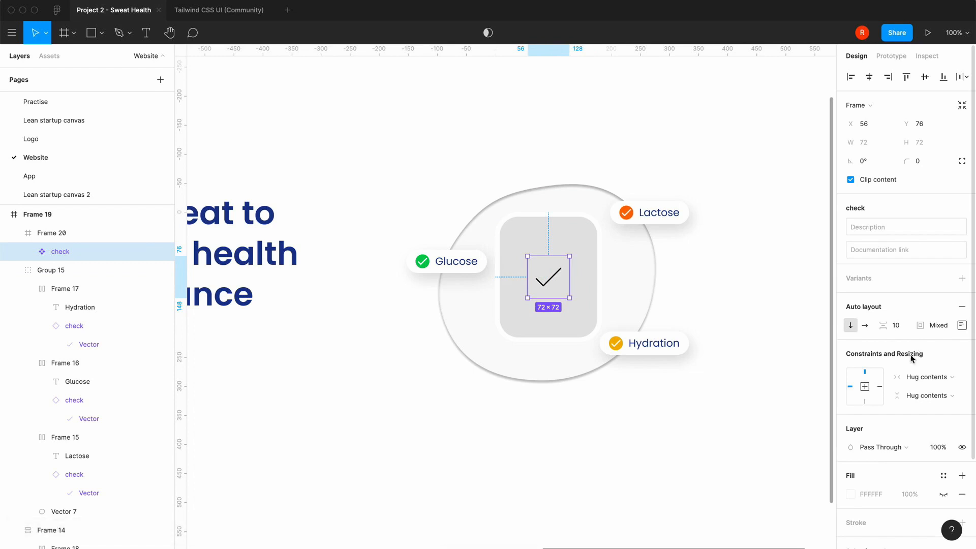
{"action": "left_click", "coordinate": [944, 495]}
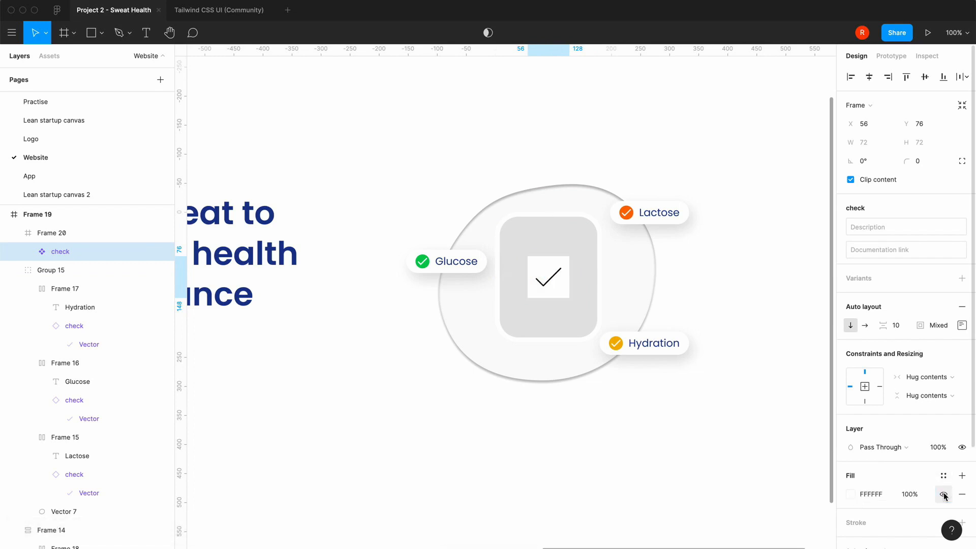
Round the check icon's white background with a corner radius of 34
{"action": "left_click", "coordinate": [927, 162]}
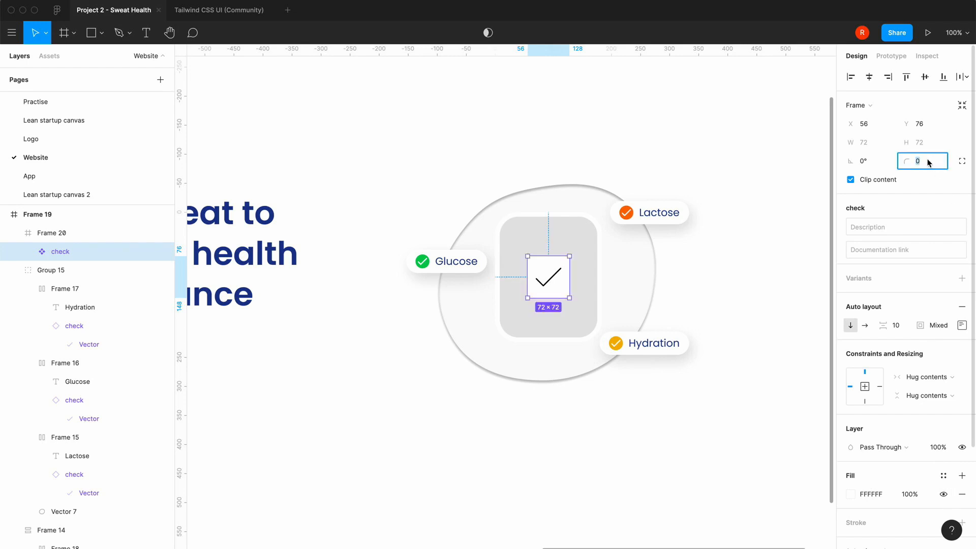
{"action": "type", "text": "34"}
{"action": "key", "text": "Return"}
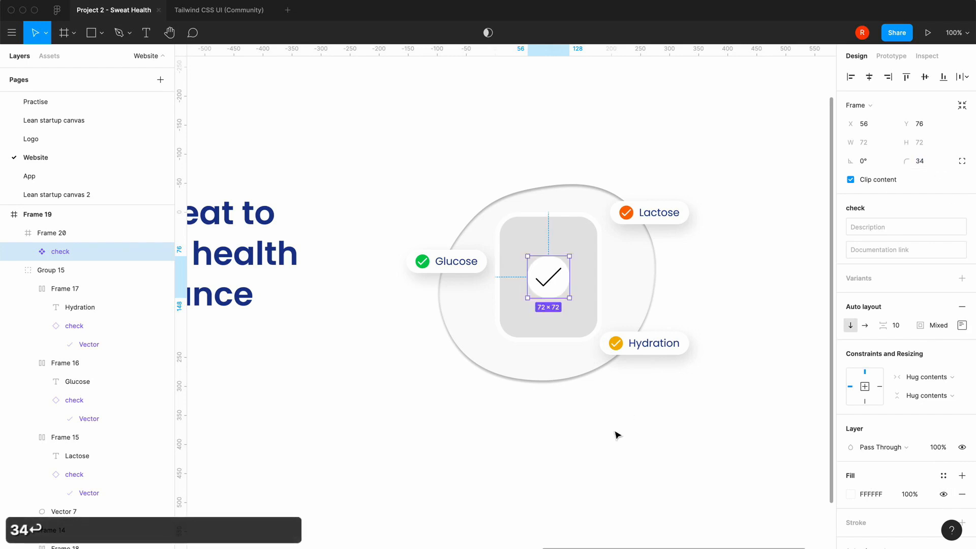
{"action": "left_click", "coordinate": [575, 477]}
{"action": "key", "text": "minus"}
{"action": "key", "text": "equal"}
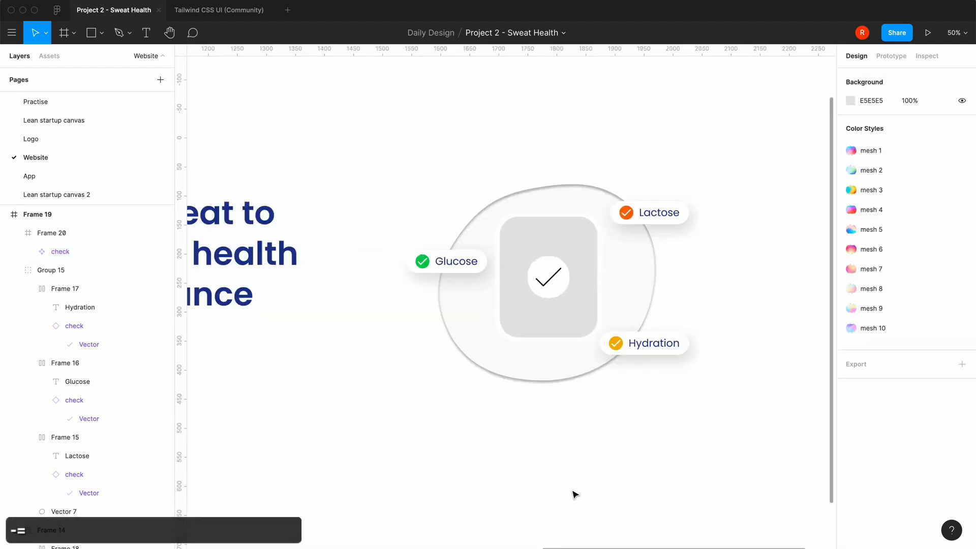
Move the check icon down by 30 within the watch frame, to Y 106
{"action": "left_click", "coordinate": [551, 288]}
{"action": "left_click", "coordinate": [553, 291]}
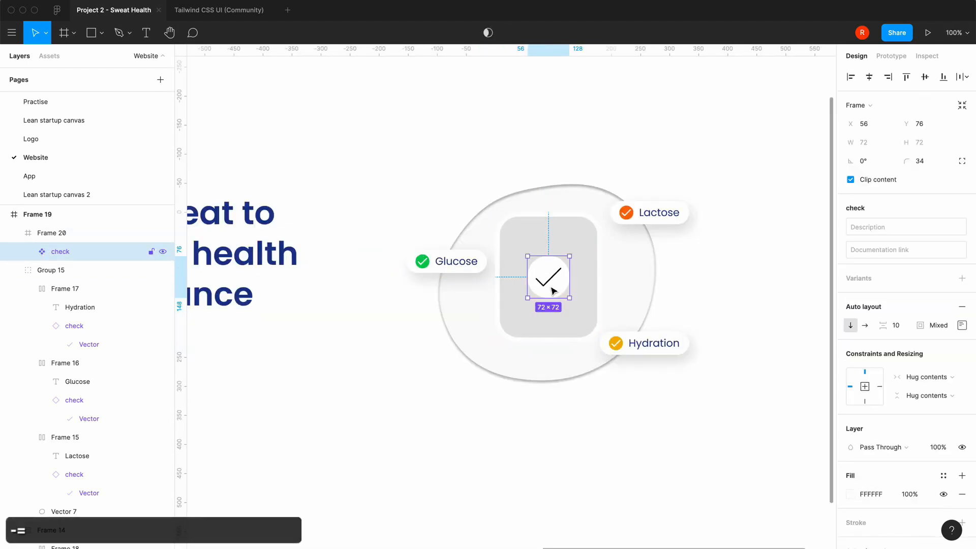
{"action": "key", "text": "shift+Down"}
{"action": "key", "text": "shift+Down"}
{"action": "key", "text": "shift+Down"}
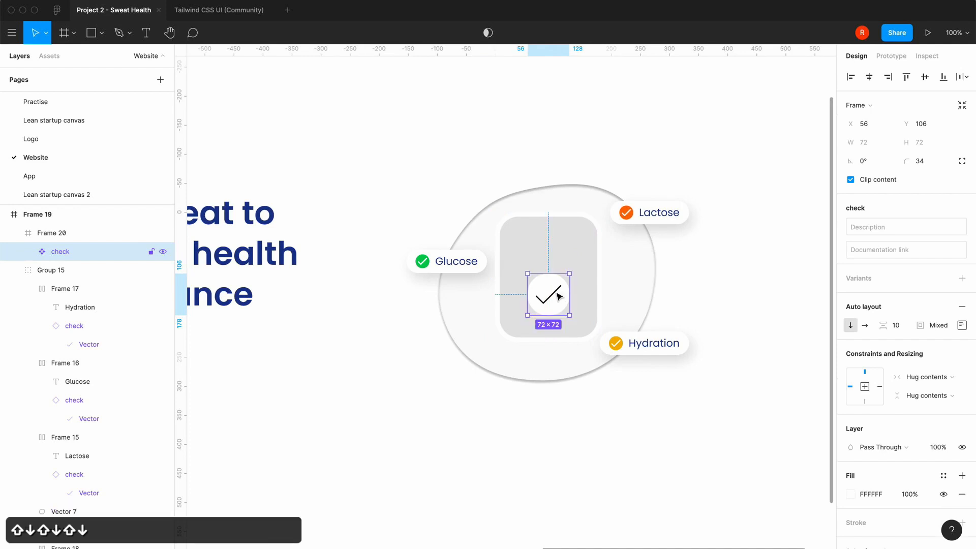
{"action": "left_click", "coordinate": [500, 442]}
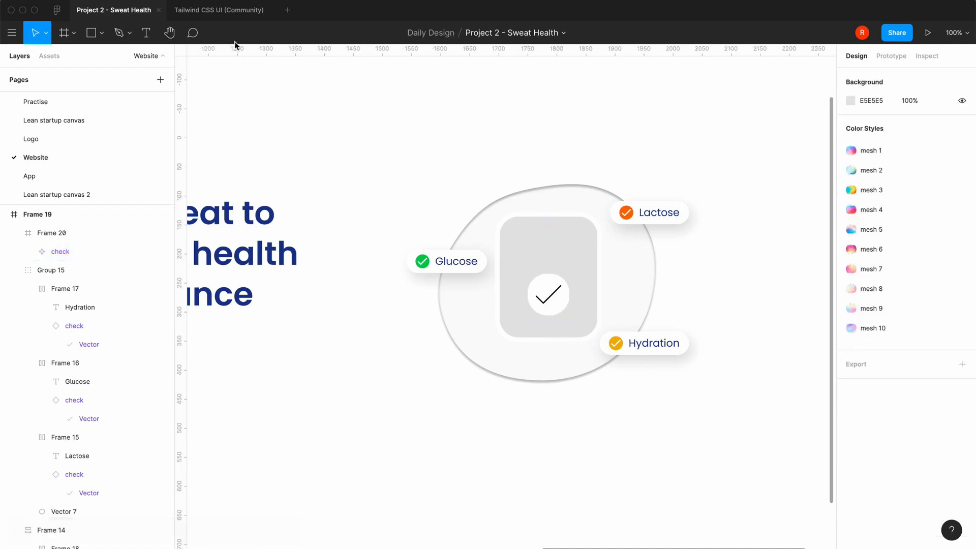
Add the text "Levels Good" just above the check icon inside the watch frame
{"action": "left_click", "coordinate": [154, 37]}
{"action": "left_click", "coordinate": [527, 248]}
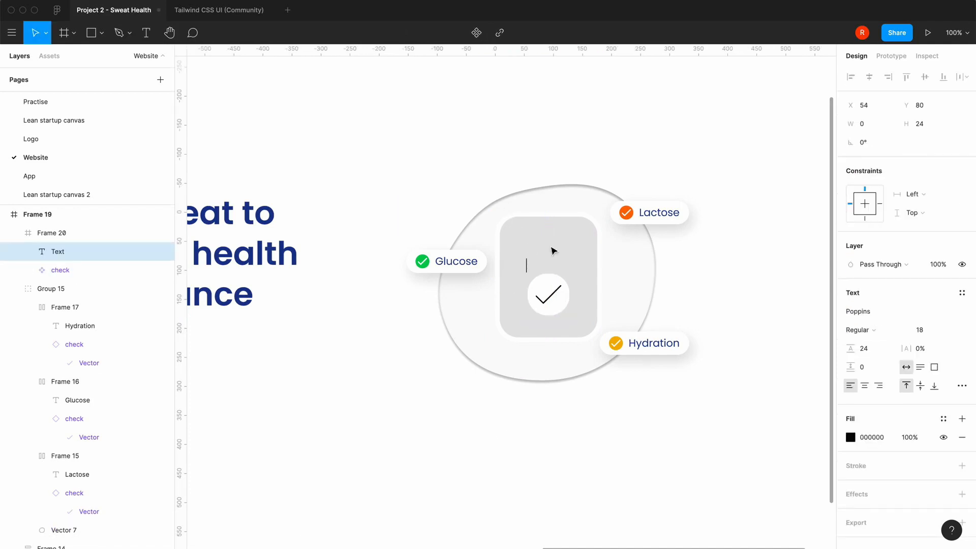
{"action": "type", "text": "Sweat"}
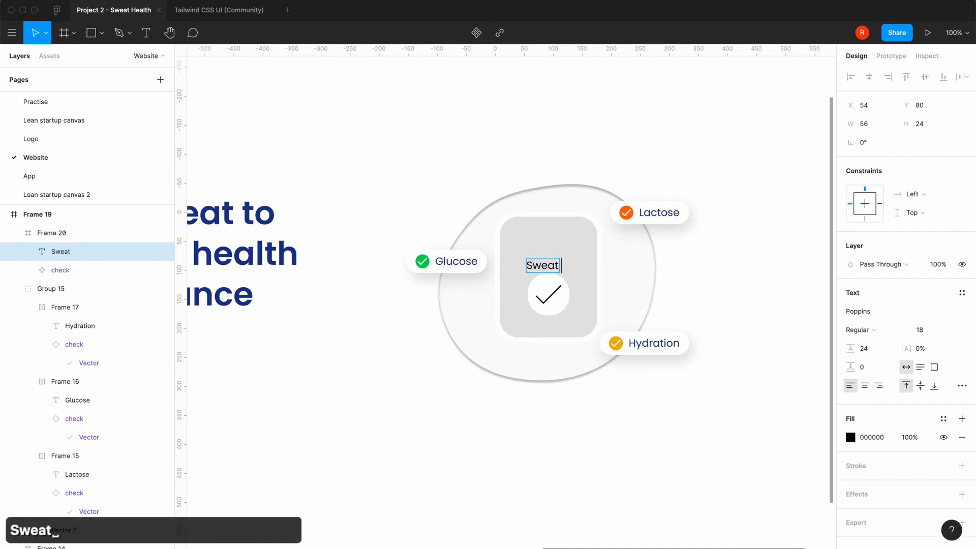
{"action": "type", "text": " levels"}
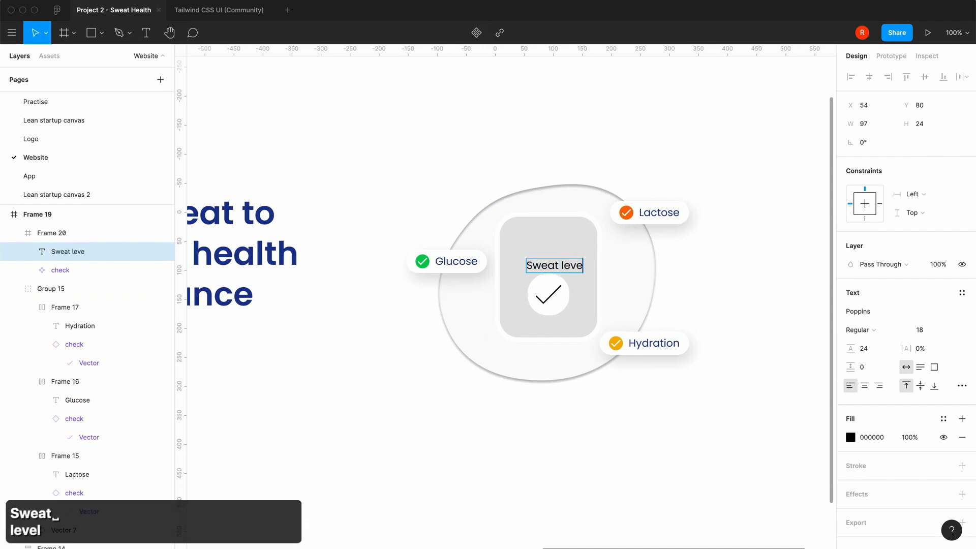
{"action": "key", "text": "BackSpace"}
{"action": "key", "text": "BackSpace"}
{"action": "key", "text": "BackSpace"}
{"action": "key", "text": "BackSpace"}
{"action": "key", "text": "BackSpace"}
{"action": "key", "text": "BackSpace"}
{"action": "key", "text": "BackSpace"}
{"action": "key", "text": "BackSpace"}
{"action": "key", "text": "BackSpace"}
{"action": "key", "text": "BackSpace"}
{"action": "key", "text": "BackSpace"}
{"action": "key", "text": "BackSpace"}
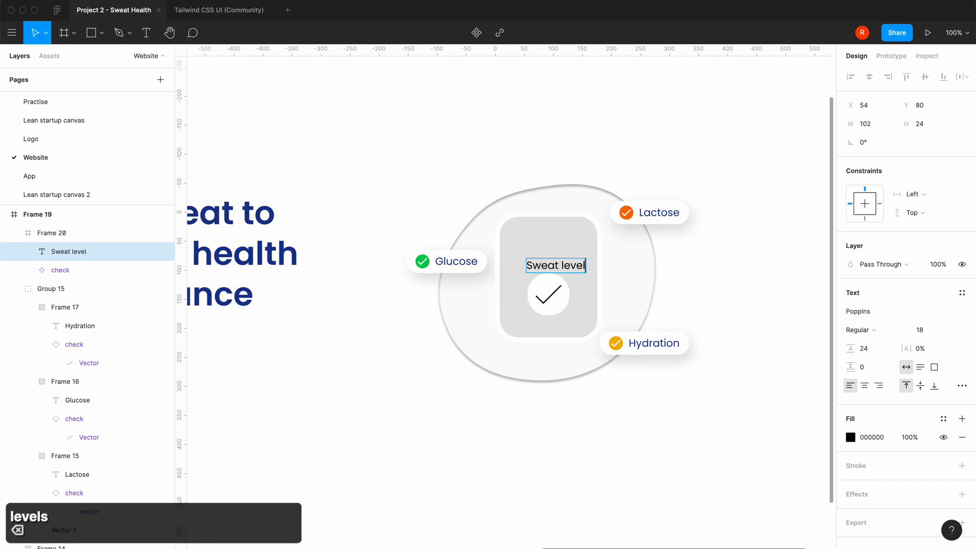
{"action": "type", "text": "Level"}
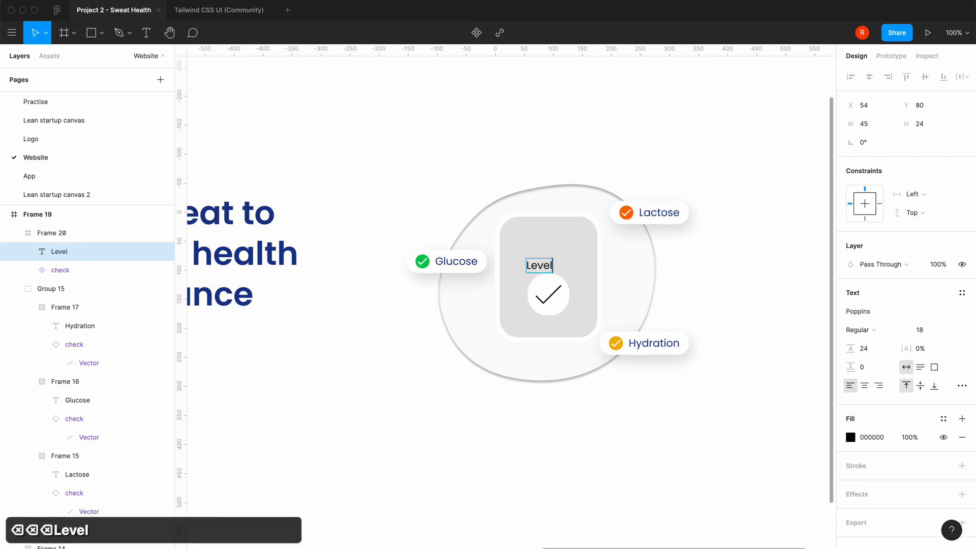
{"action": "key", "text": "BackSpace"}
{"action": "type", "text": "ls g"}
{"action": "key", "text": "BackSpace"}
{"action": "type", "text": "G"}
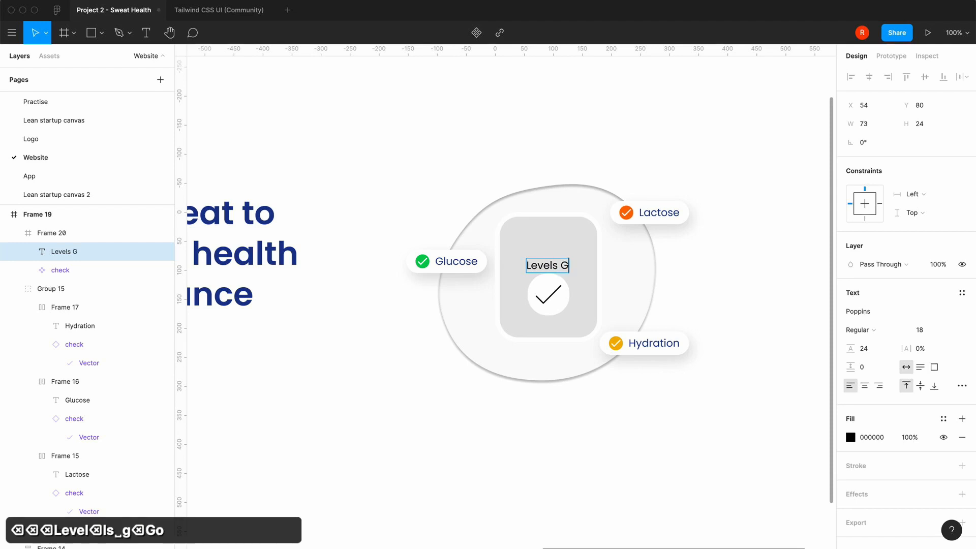
{"action": "type", "text": "ood"}
{"action": "key", "text": "Escape"}
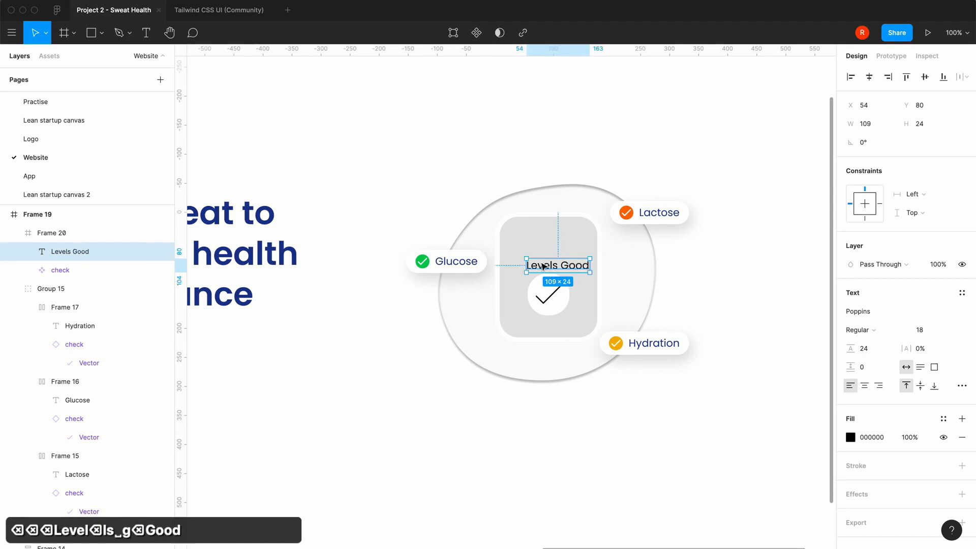
Position the Levels Good text at X 37, Y 61 and raise the check icon to Y 96 within the watch frame
{"action": "left_click_drag", "start_coordinate": [543, 267], "coordinate": [535, 254]}
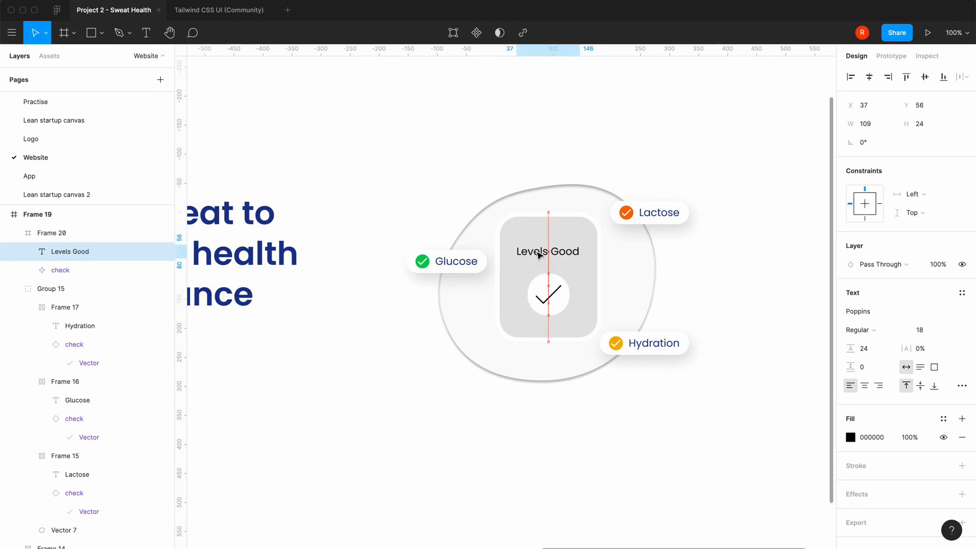
{"action": "left_click", "coordinate": [555, 290]}
{"action": "key", "text": "shift+Up"}
{"action": "key", "text": "shift+Up"}
{"action": "key", "text": "shift+Down"}
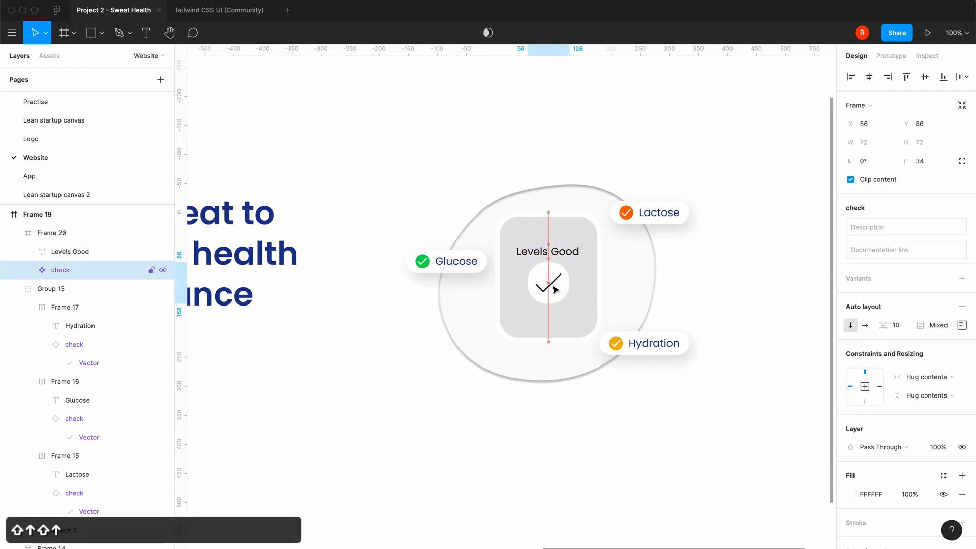
{"action": "left_click", "coordinate": [571, 257]}
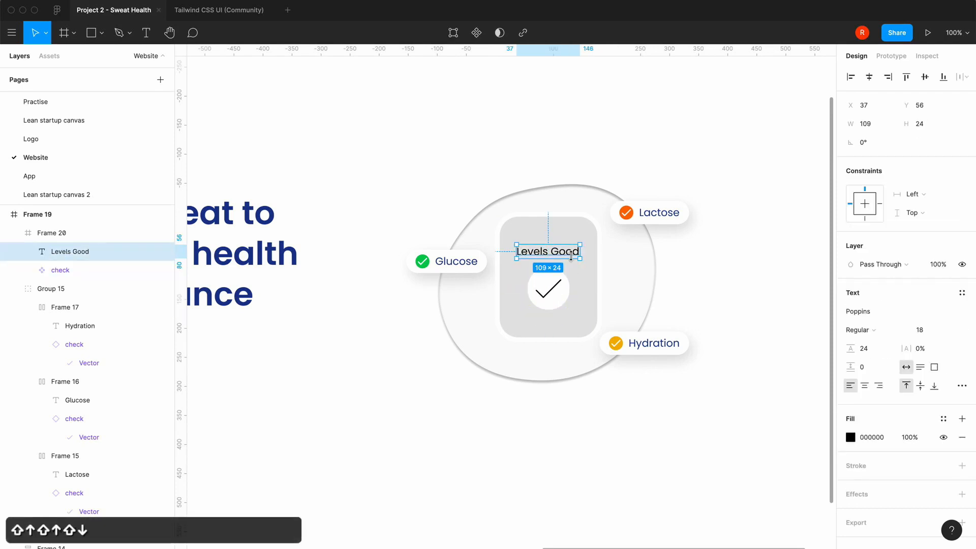
{"action": "key", "text": "Down"}
{"action": "key", "text": "Down"}
{"action": "key", "text": "Down"}
{"action": "key", "text": "Down"}
{"action": "key", "text": "Down"}
Add a drop shadow to the watch frame with X 30, Y 70 and blur 120
{"action": "left_click", "coordinate": [584, 305]}
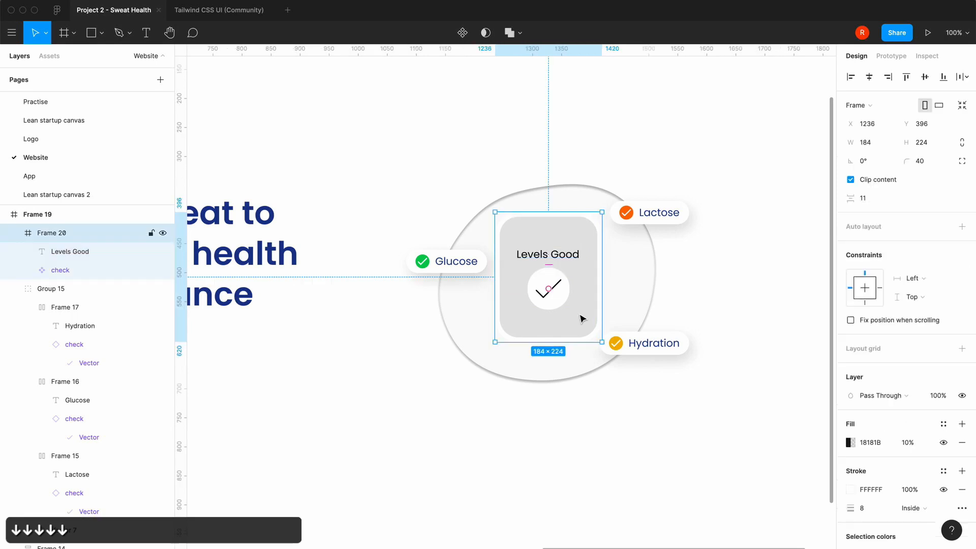
{"action": "scroll", "coordinate": [908, 459], "scroll_direction": "down", "scroll_amount": 3}
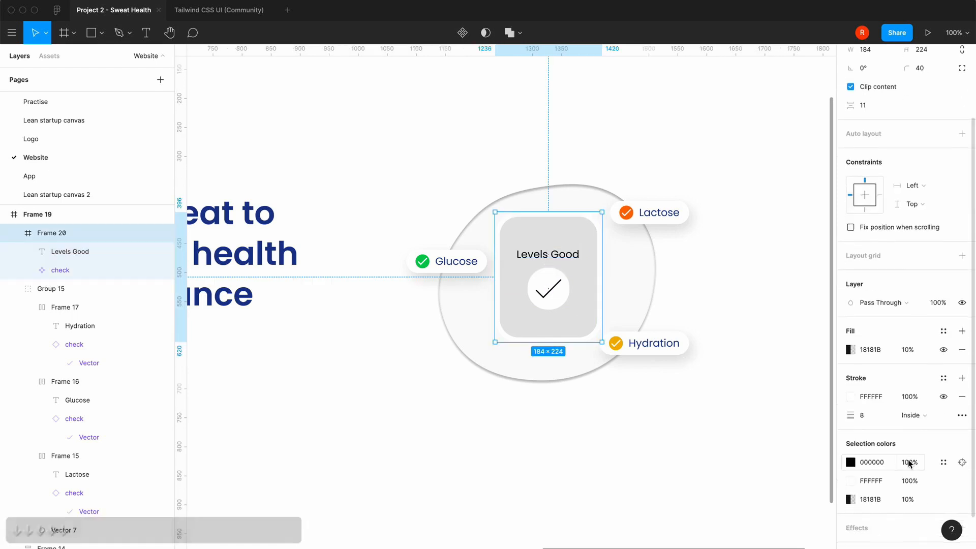
{"action": "scroll", "coordinate": [908, 460], "scroll_direction": "down", "scroll_amount": 2}
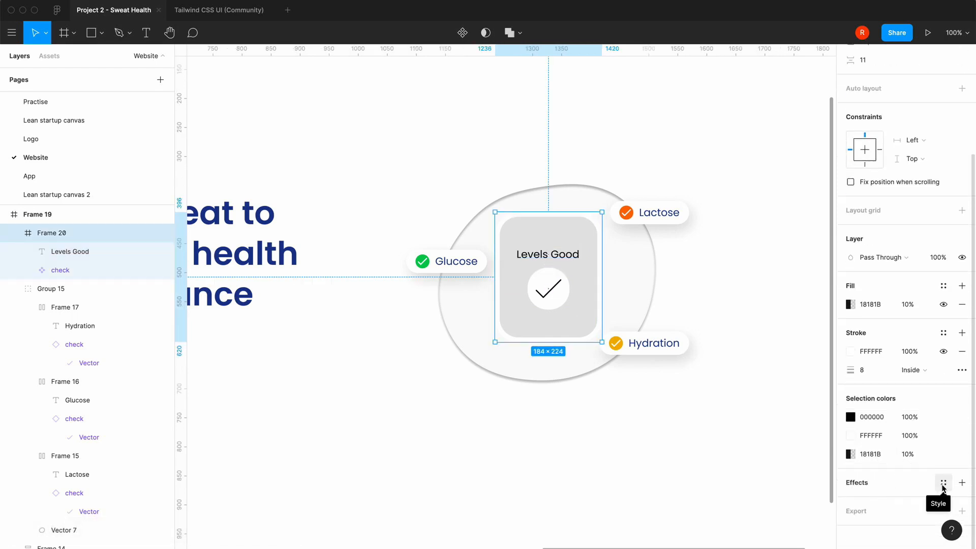
{"action": "left_click", "coordinate": [944, 485]}
{"action": "left_click", "coordinate": [962, 473]}
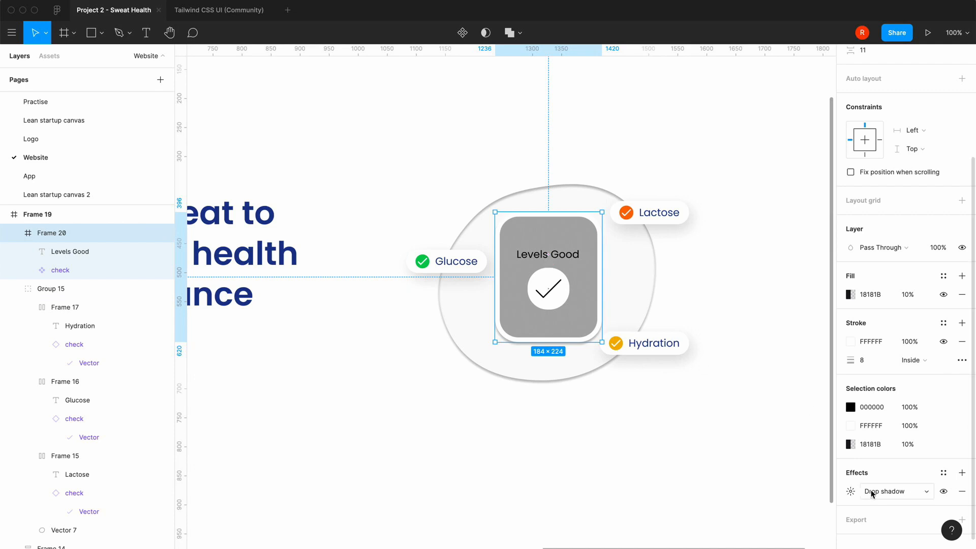
{"action": "left_click", "coordinate": [850, 496]}
{"action": "type", "text": "30"}
{"action": "key", "text": "Tab"}
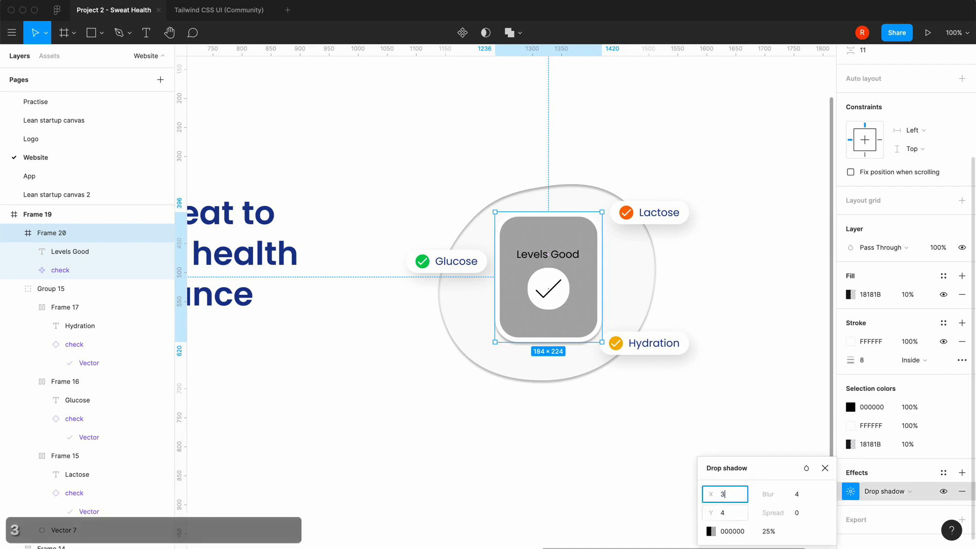
{"action": "type", "text": "70"}
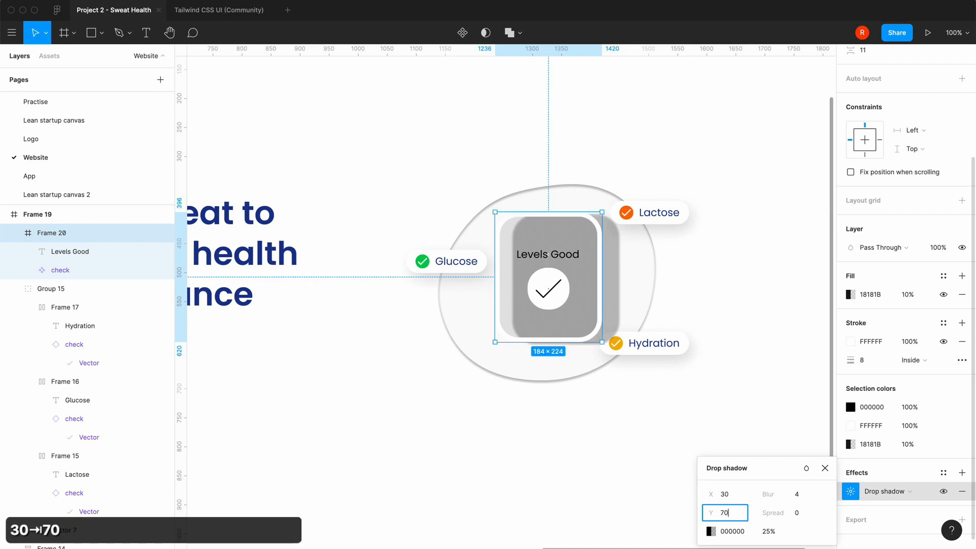
{"action": "key", "text": "Tab"}
{"action": "type", "text": "120"}
{"action": "key", "text": "Return"}
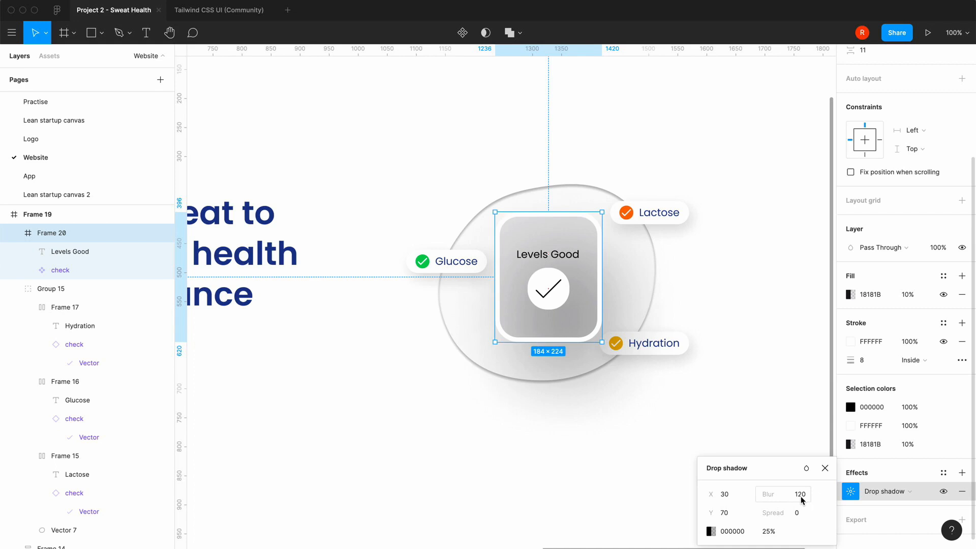
{"action": "left_click", "coordinate": [824, 468]}
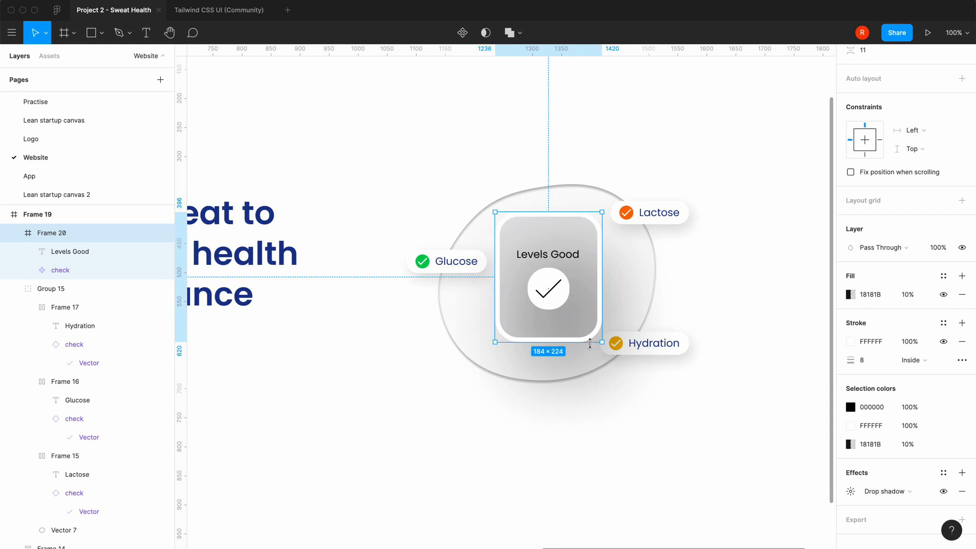
Change the watch frame's fill to solid white (FFFFFF) at 100% opacity
{"action": "left_click", "coordinate": [852, 295]}
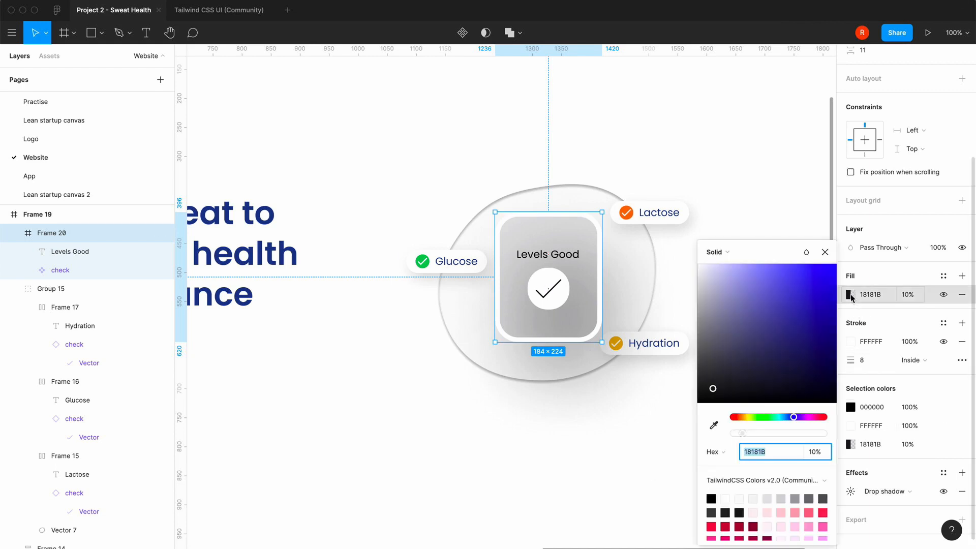
{"action": "left_click", "coordinate": [730, 496]}
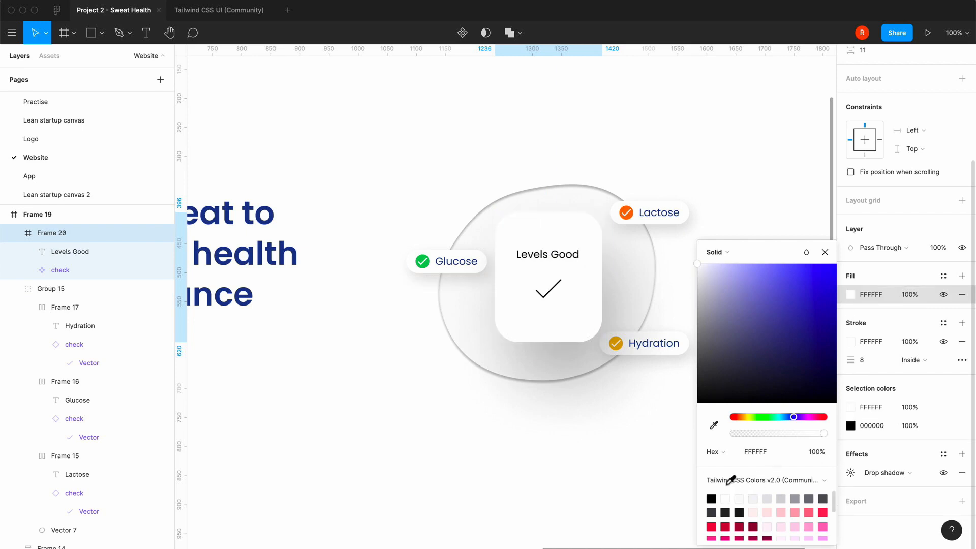
{"action": "left_click", "coordinate": [825, 253]}
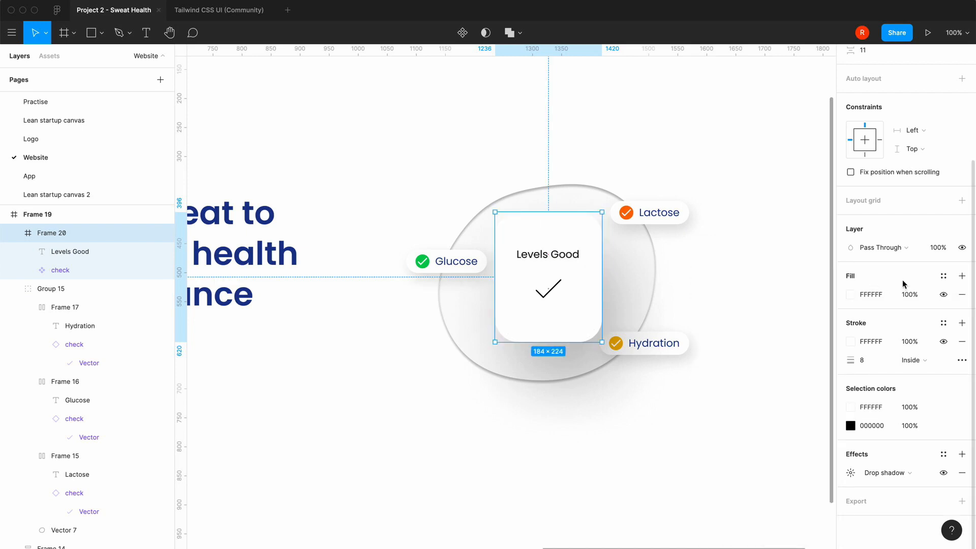
{"action": "left_click", "coordinate": [750, 451]}
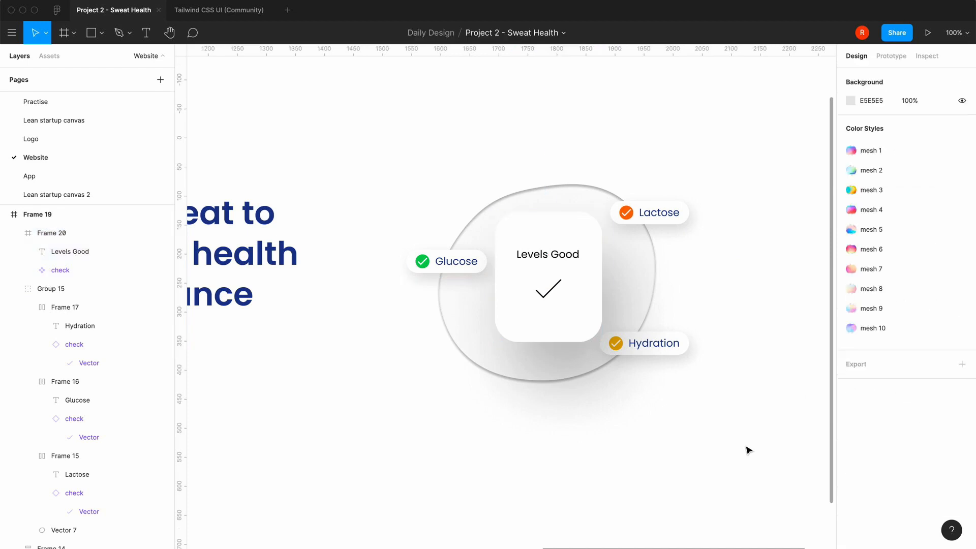
Fill the round background of the watch's check icon with blue 3B82F6 from the TailwindCSS colors
{"action": "double_click", "coordinate": [558, 299]}
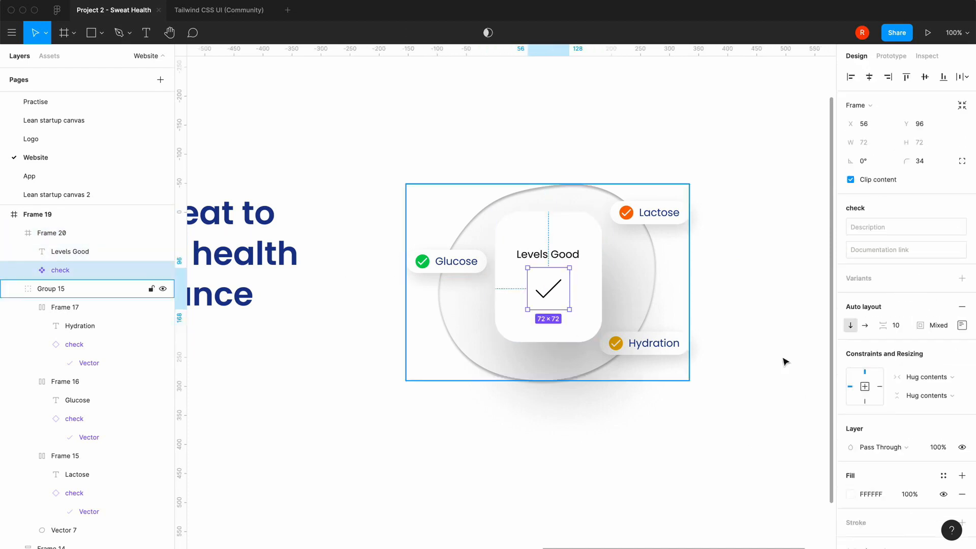
{"action": "left_click", "coordinate": [850, 494]}
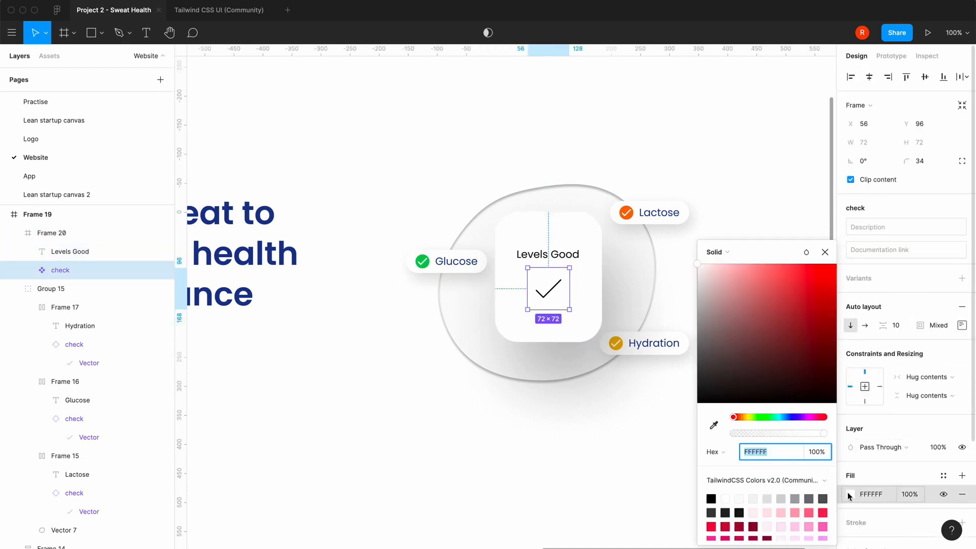
{"action": "scroll", "coordinate": [787, 537], "scroll_direction": "down", "scroll_amount": 3}
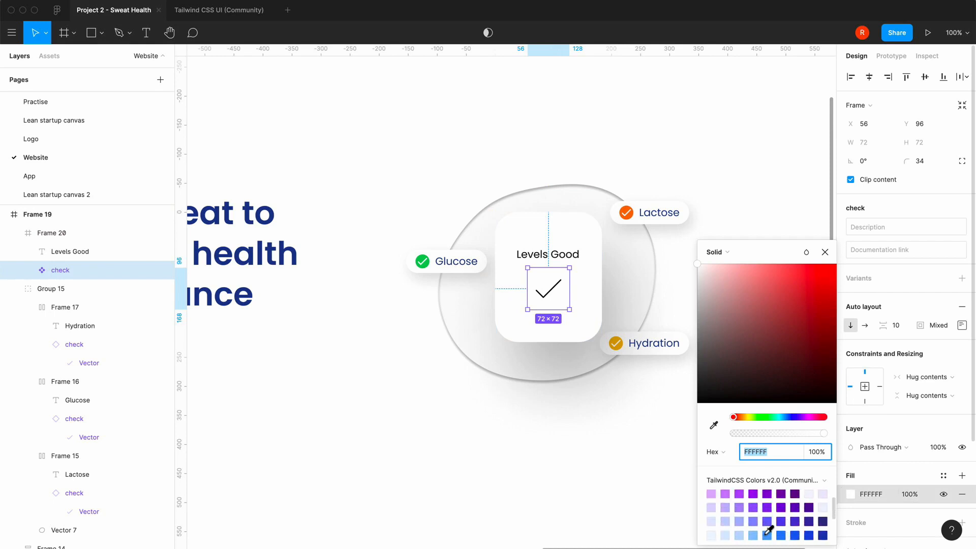
{"action": "left_click", "coordinate": [781, 536]}
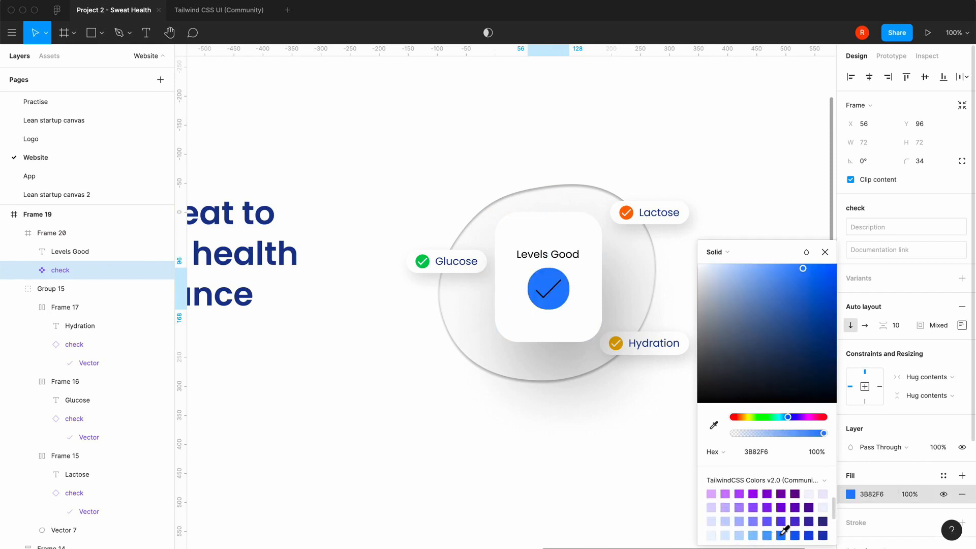
{"action": "left_click", "coordinate": [825, 253]}
{"action": "left_click", "coordinate": [482, 429]}
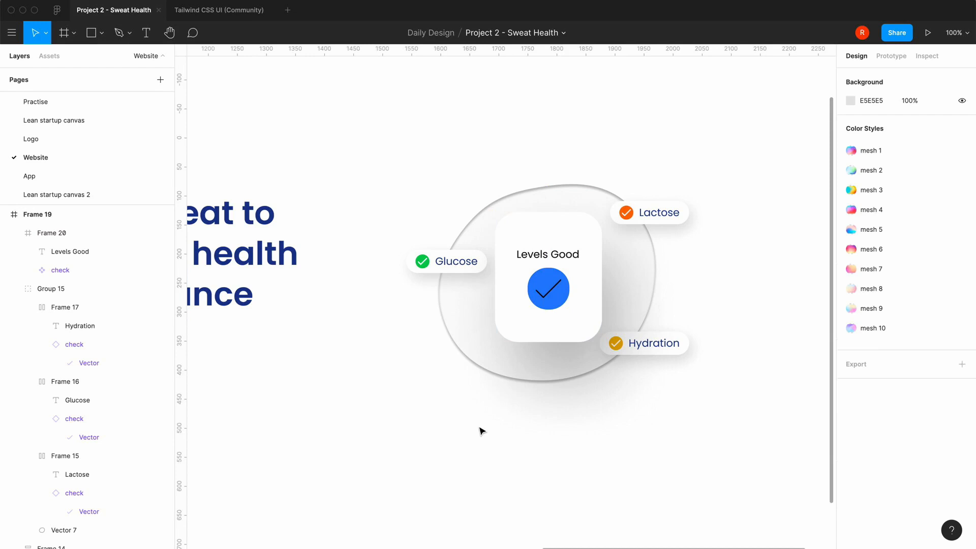
Set the stroke of the tick vector inside the blue check icon to white
{"action": "double_click", "coordinate": [552, 290]}
{"action": "double_click", "coordinate": [553, 294]}
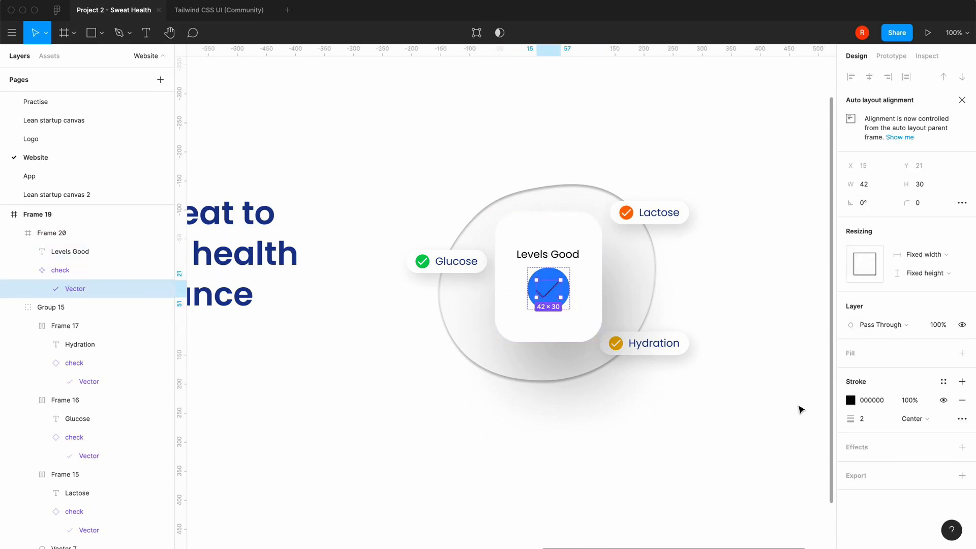
{"action": "left_click", "coordinate": [850, 400]}
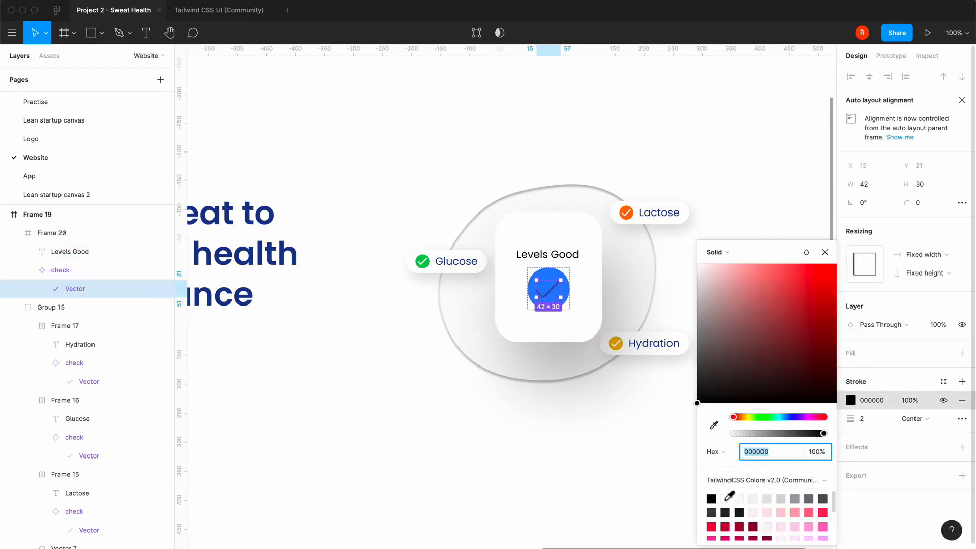
{"action": "left_click", "coordinate": [726, 499]}
{"action": "left_click", "coordinate": [825, 252]}
Colour the Levels Good text dark blue (1E3A8A) and set its font weight to SemiBold
{"action": "left_click", "coordinate": [570, 259]}
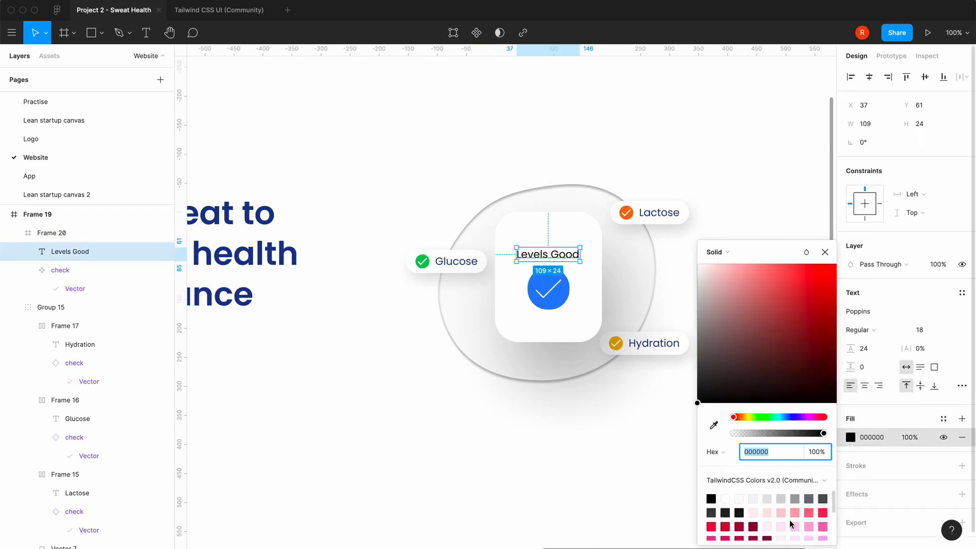
{"action": "scroll", "coordinate": [791, 524], "scroll_direction": "down", "scroll_amount": 5}
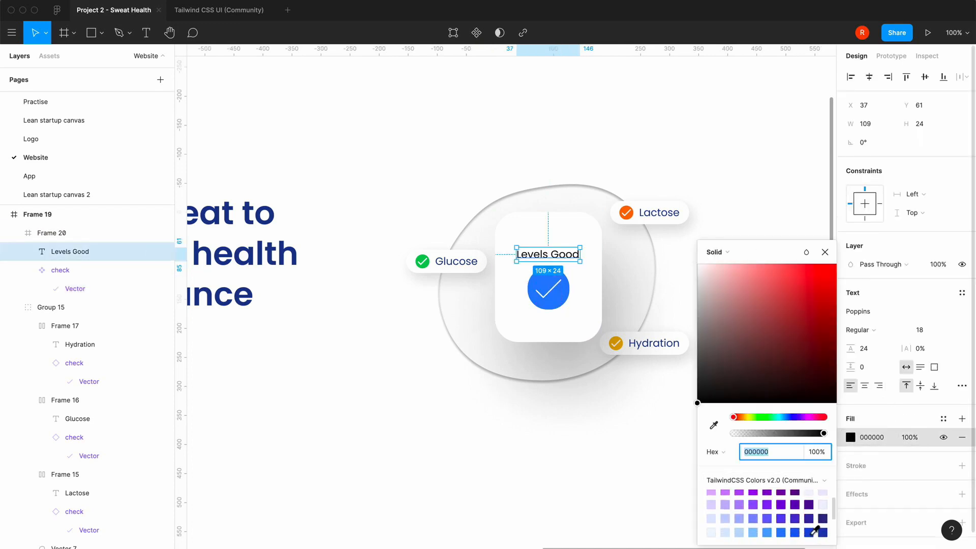
{"action": "scroll", "coordinate": [815, 531], "scroll_direction": "down", "scroll_amount": 3}
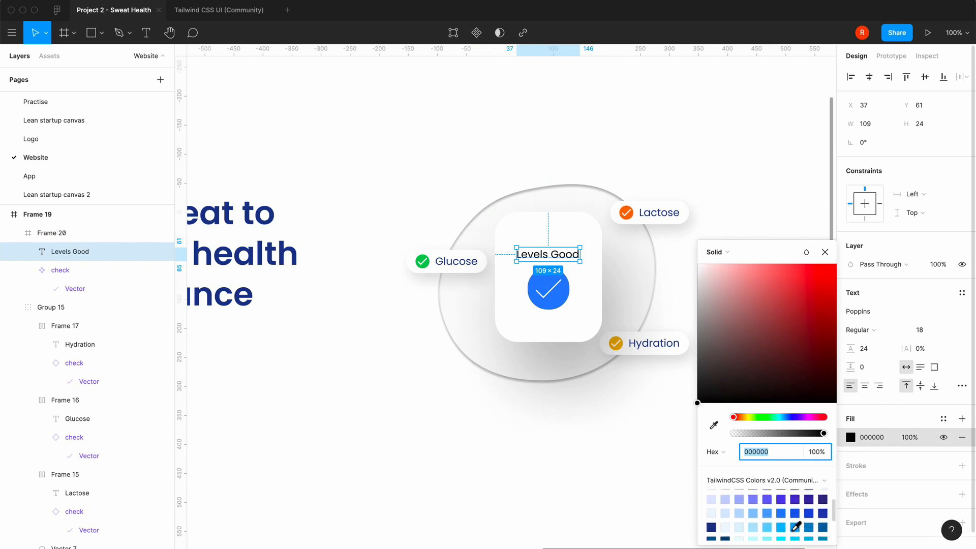
{"action": "left_click", "coordinate": [712, 527]}
{"action": "left_click", "coordinate": [825, 253]}
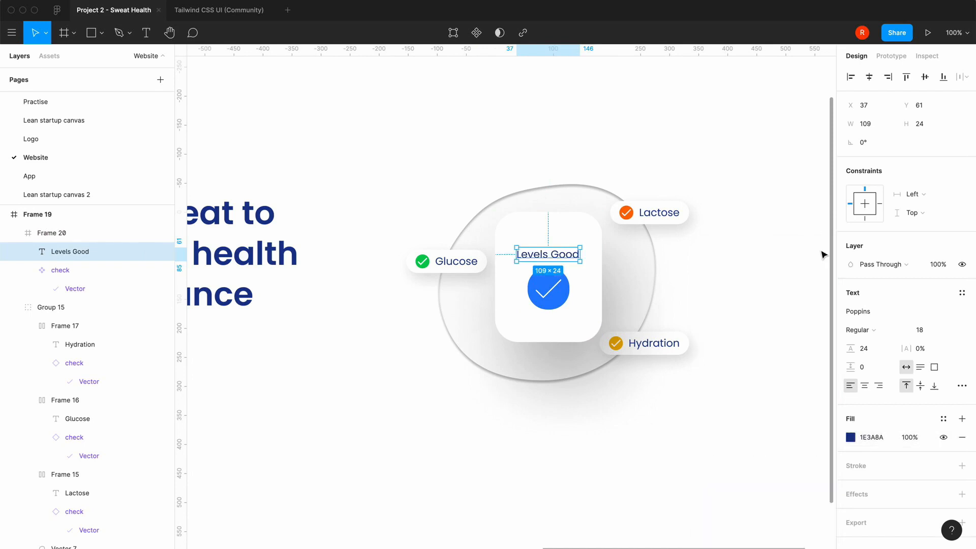
{"action": "left_click", "coordinate": [859, 330]}
{"action": "left_click", "coordinate": [877, 355]}
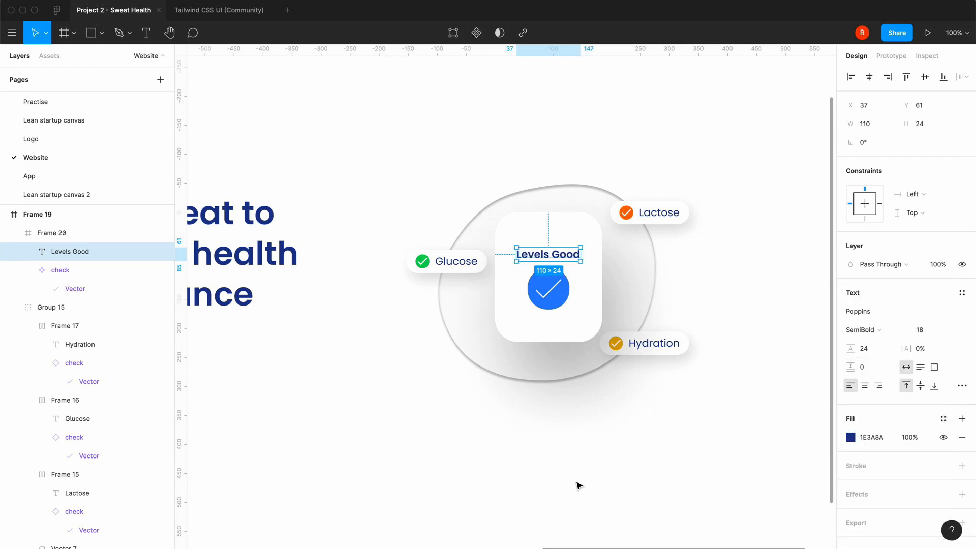
Duplicate the 1920 × 1080 desktop frame so that a copy sits beside the original
{"action": "left_click", "coordinate": [579, 486]}
{"action": "scroll", "coordinate": [579, 486], "scroll_direction": "left", "scroll_amount": 3}
{"action": "scroll", "coordinate": [579, 486], "scroll_direction": "down", "scroll_amount": 1}
{"action": "key", "text": "minus"}
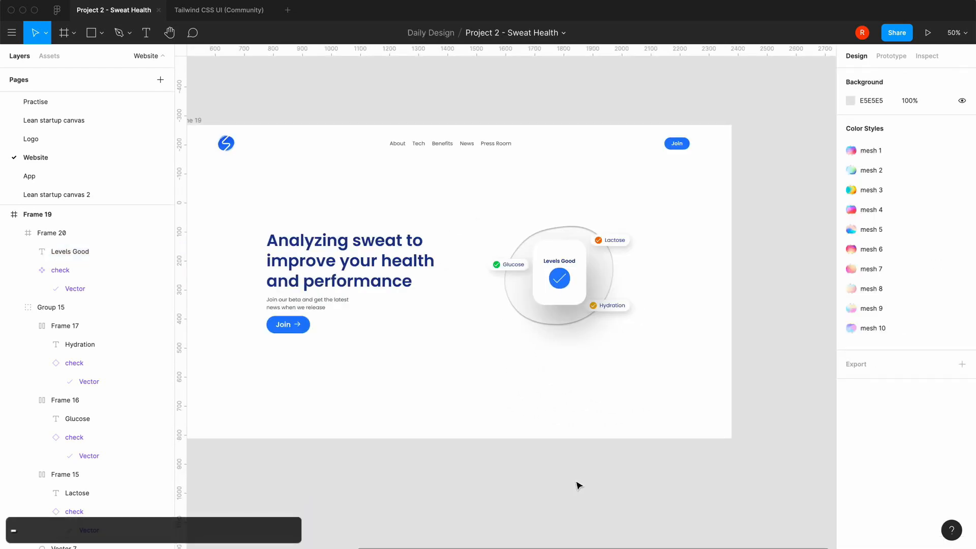
{"action": "scroll", "coordinate": [579, 486], "scroll_direction": "left", "scroll_amount": 2}
{"action": "scroll", "coordinate": [579, 486], "scroll_direction": "down", "scroll_amount": 2}
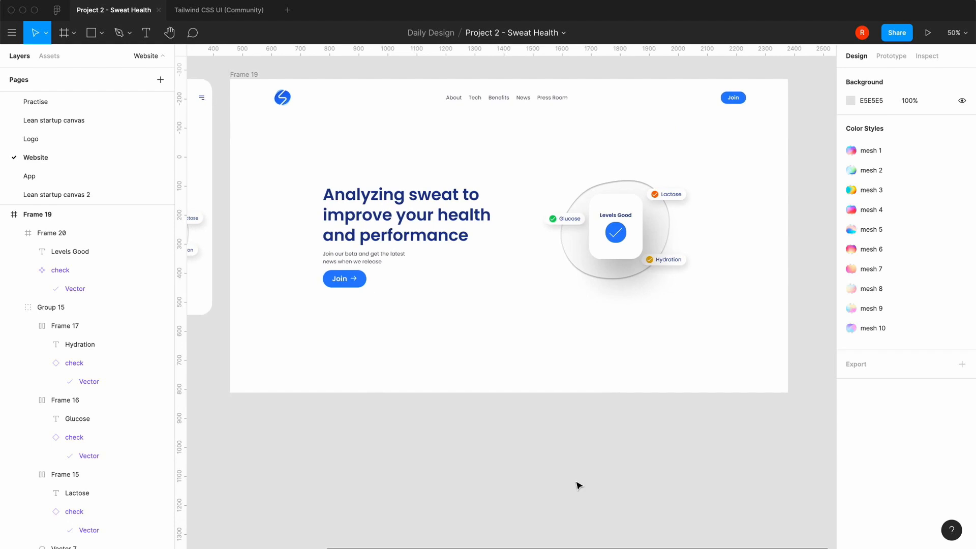
{"action": "scroll", "coordinate": [579, 486], "scroll_direction": "right", "scroll_amount": 1}
{"action": "scroll", "coordinate": [579, 486], "scroll_direction": "up", "scroll_amount": 1}
{"action": "key", "text": "minus"}
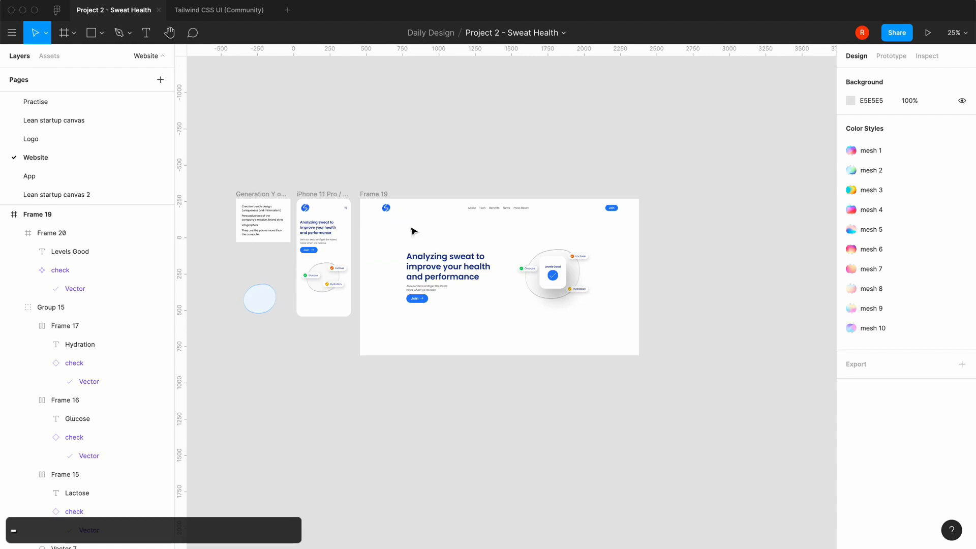
{"action": "left_click", "coordinate": [374, 195]}
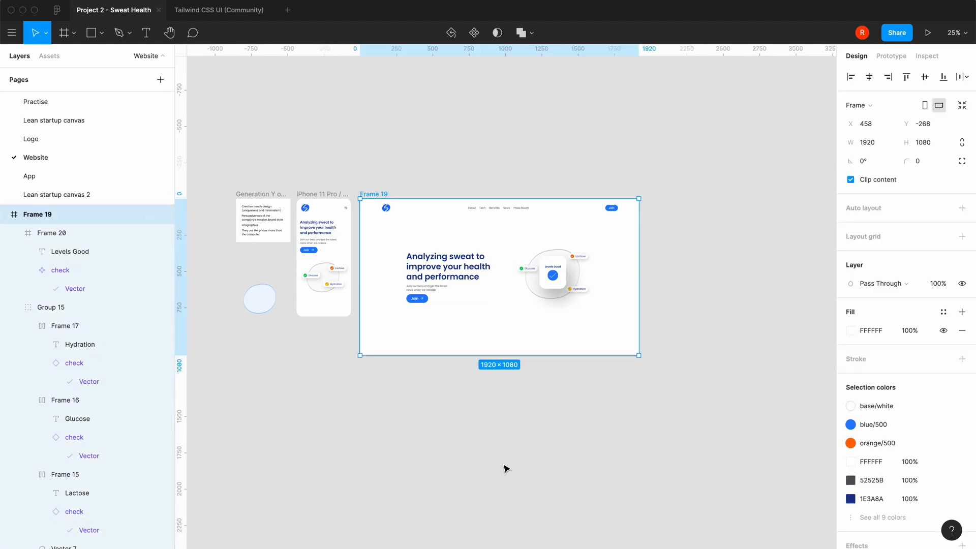
{"action": "key", "text": "super+c"}
{"action": "key", "text": "super+v"}
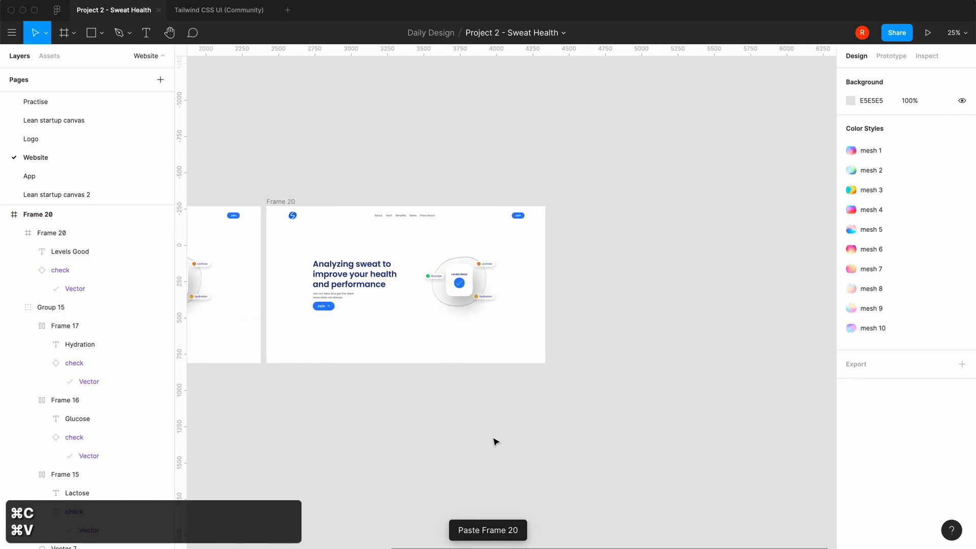
In the frame copy, move the badge group below the hero text and shift the Levels Good watch card down to clear the illustration area
{"action": "left_click_drag", "start_coordinate": [436, 281], "coordinate": [362, 331]}
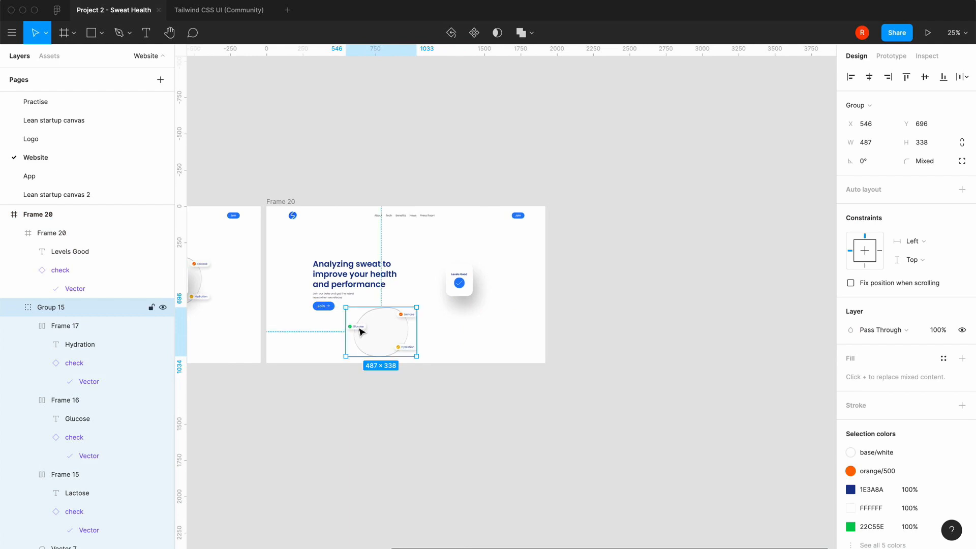
{"action": "left_click", "coordinate": [458, 287]}
{"action": "key", "text": "="}
{"action": "left_click", "coordinate": [469, 294]}
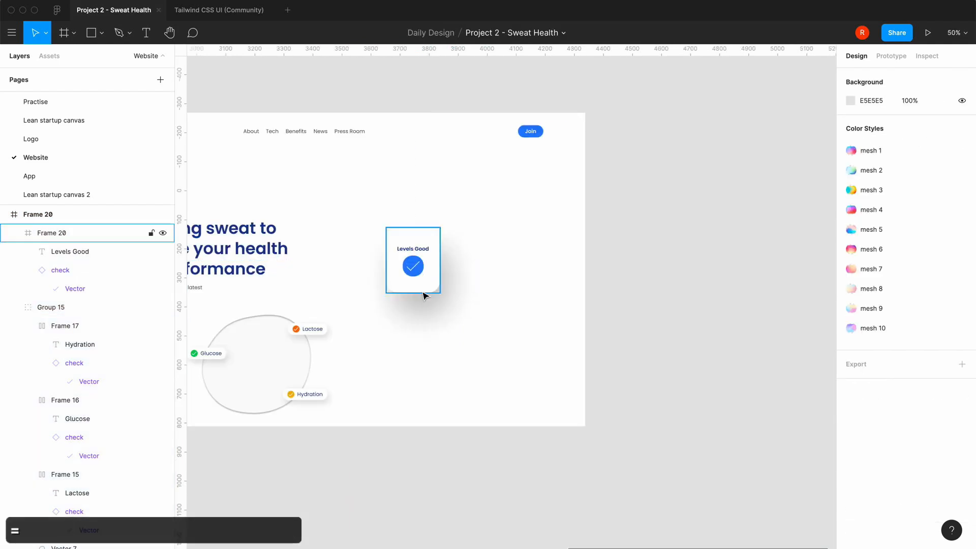
{"action": "left_click_drag", "start_coordinate": [423, 295], "coordinate": [408, 379]}
{"action": "left_click", "coordinate": [478, 366]}
{"action": "scroll", "coordinate": [478, 367], "scroll_direction": "left", "scroll_amount": 3}
{"action": "scroll", "coordinate": [479, 367], "scroll_direction": "down", "scroll_amount": 1}
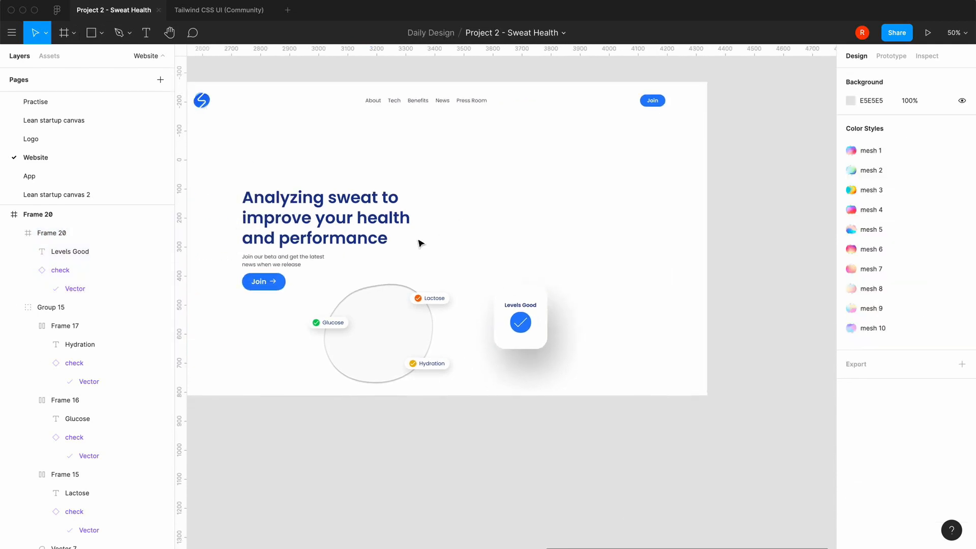
Duplicate the blob shape into the empty area beside the hero text and move the watch card to the frame's lower-right corner
{"action": "double_click", "coordinate": [385, 323]}
{"action": "key", "text": "super+c"}
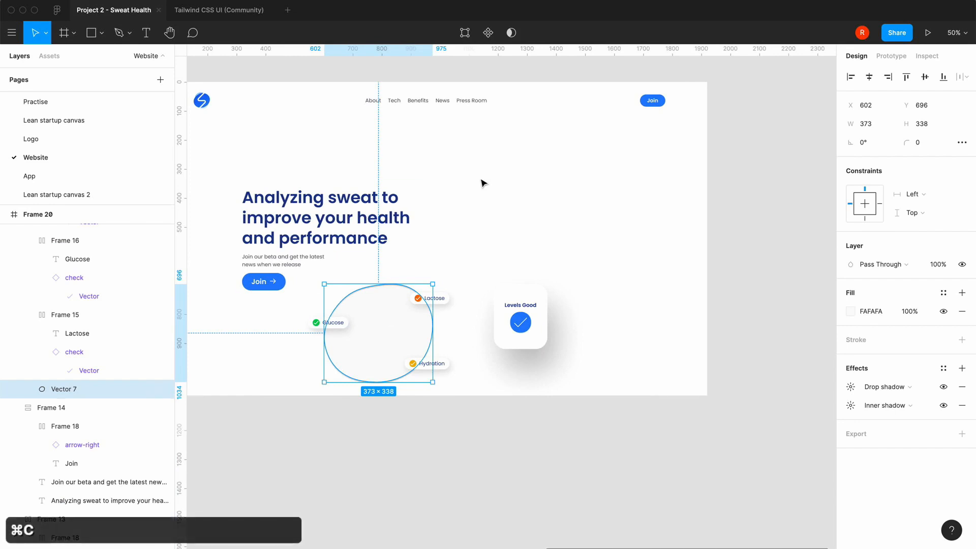
{"action": "left_click", "coordinate": [483, 183]}
{"action": "key", "text": "super+v"}
{"action": "left_click_drag", "start_coordinate": [386, 344], "coordinate": [553, 242]}
{"action": "left_click_drag", "start_coordinate": [520, 321], "coordinate": [658, 353]}
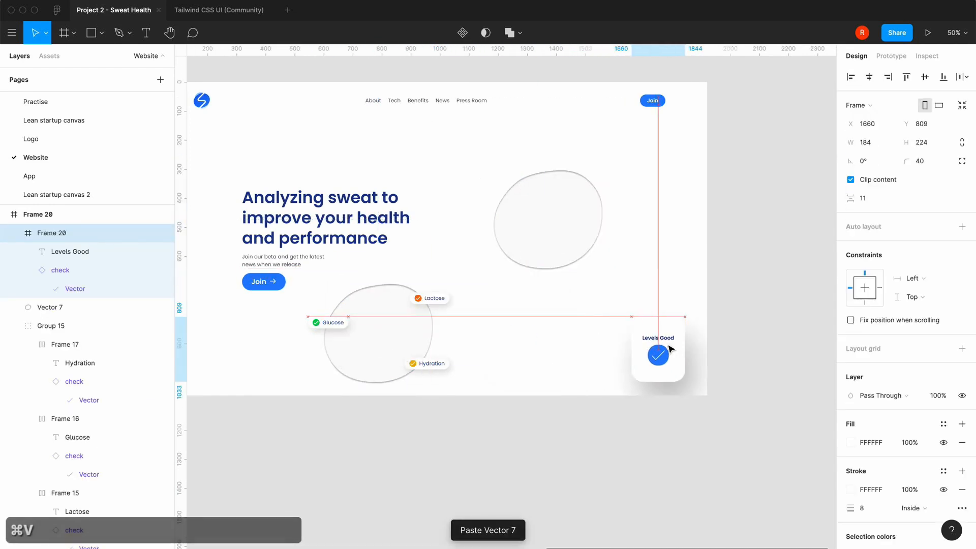
Remove the duplicated blob's inner and drop shadows and enlarge it to about 651 × 590 beside the hero text
{"action": "left_click", "coordinate": [566, 203]}
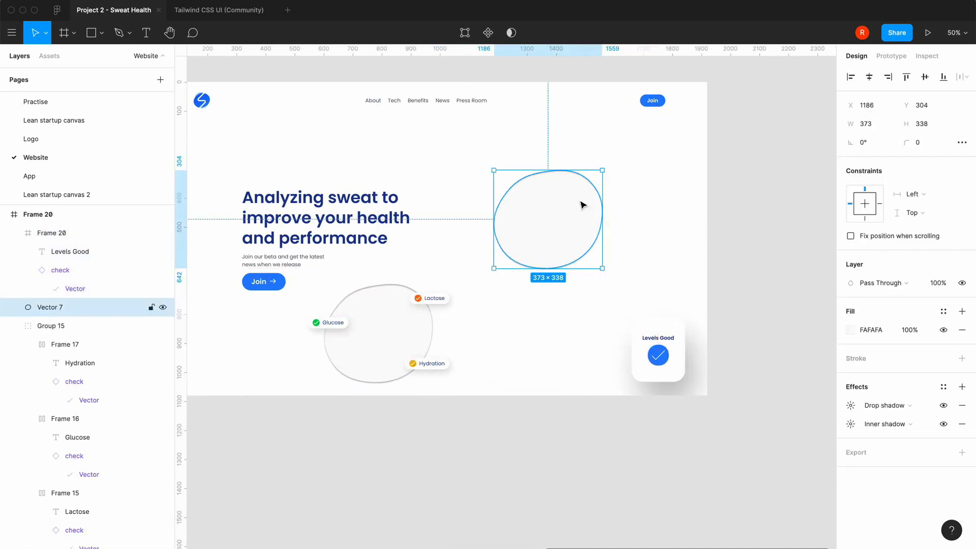
{"action": "left_click", "coordinate": [964, 421]}
{"action": "left_click", "coordinate": [962, 406]}
{"action": "left_click_drag", "start_coordinate": [546, 227], "coordinate": [545, 242]}
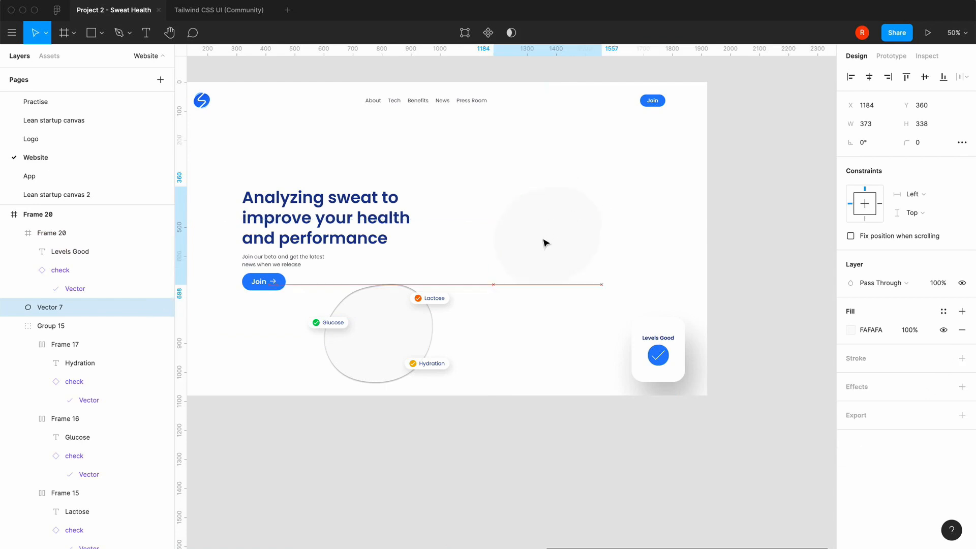
{"action": "left_click_drag", "start_coordinate": [599, 281], "coordinate": [643, 336]}
{"action": "left_click", "coordinate": [494, 451]}
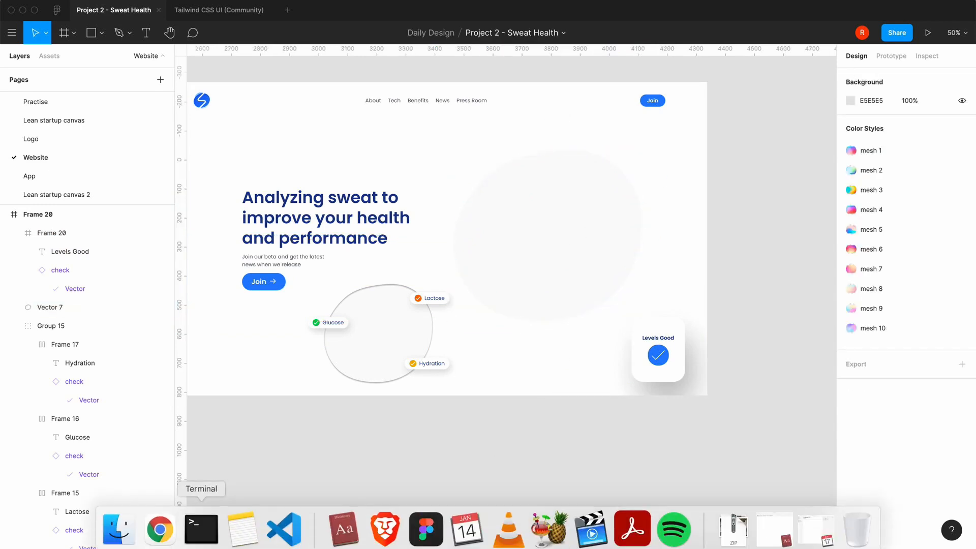
Switch to Chrome and open the Pexels stock photo site in a new tab
{"action": "left_click", "coordinate": [159, 527]}
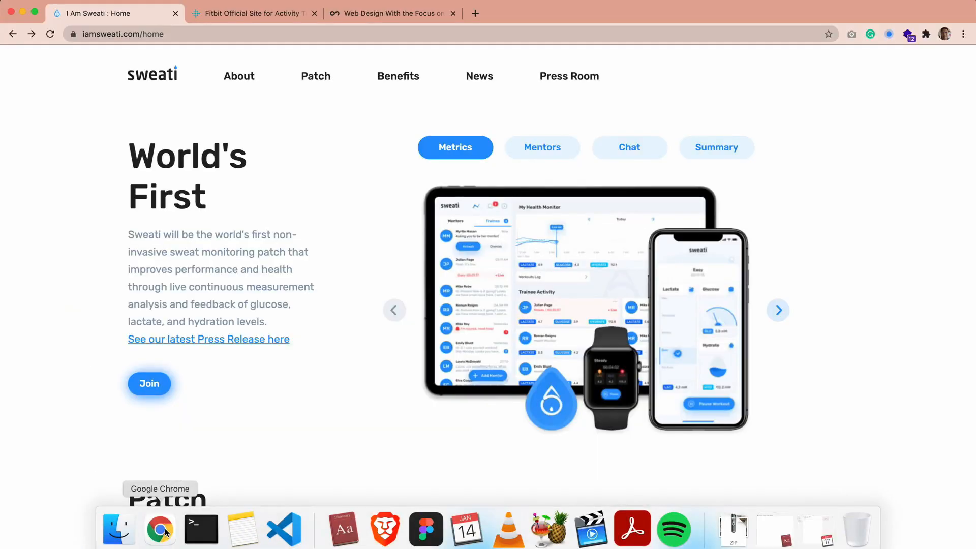
{"action": "left_click", "coordinate": [475, 17]}
{"action": "type", "text": "pe"}
{"action": "key", "text": "Return"}
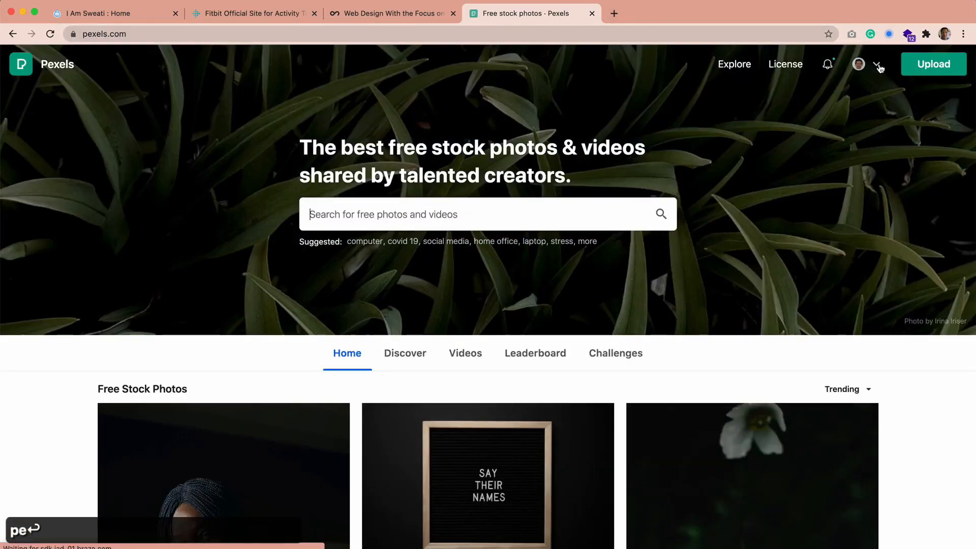
Open the Fitness collection from the account's own Pexels collections
{"action": "left_click", "coordinate": [880, 68]}
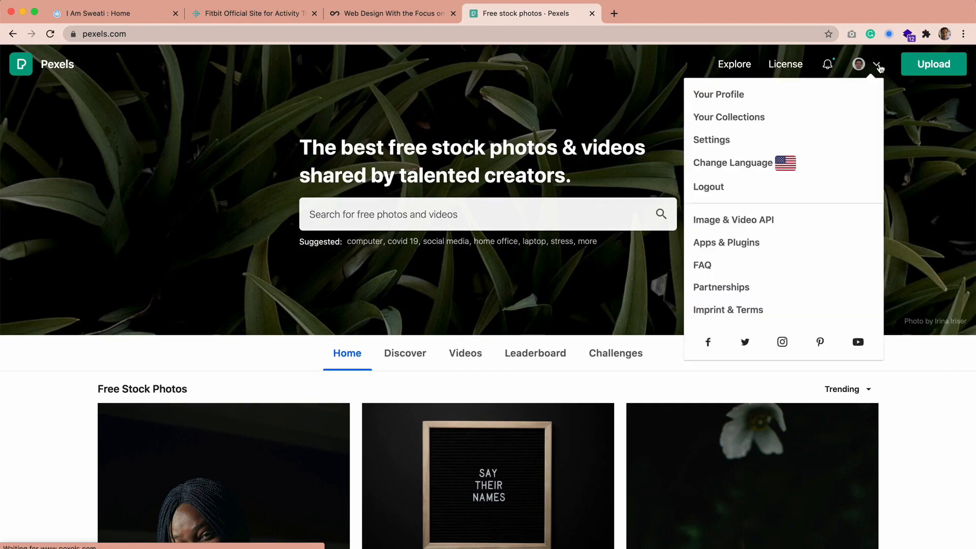
{"action": "left_click", "coordinate": [802, 116]}
{"action": "scroll", "coordinate": [497, 407], "scroll_direction": "down", "scroll_amount": 2}
{"action": "scroll", "coordinate": [497, 407], "scroll_direction": "down", "scroll_amount": 6}
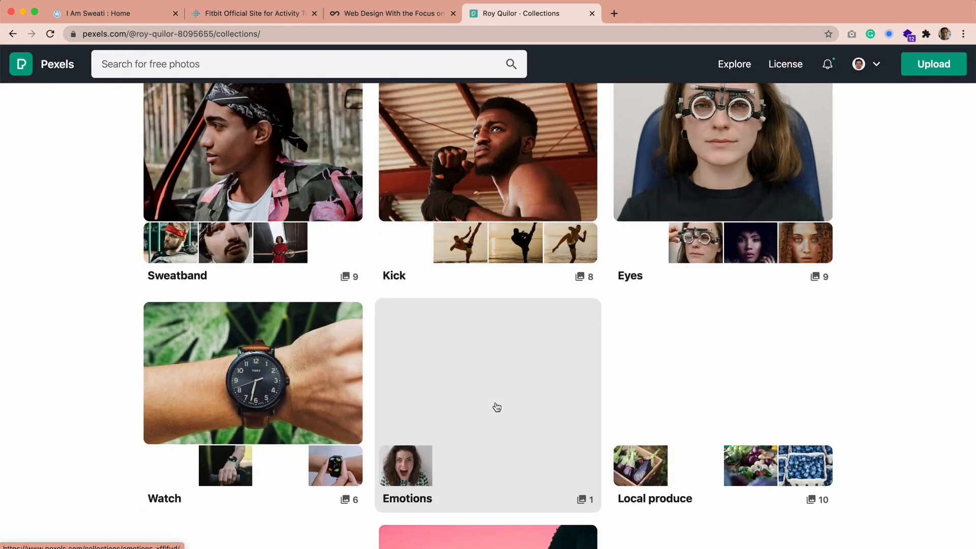
{"action": "scroll", "coordinate": [496, 407], "scroll_direction": "down", "scroll_amount": 4}
{"action": "scroll", "coordinate": [495, 405], "scroll_direction": "down", "scroll_amount": 2}
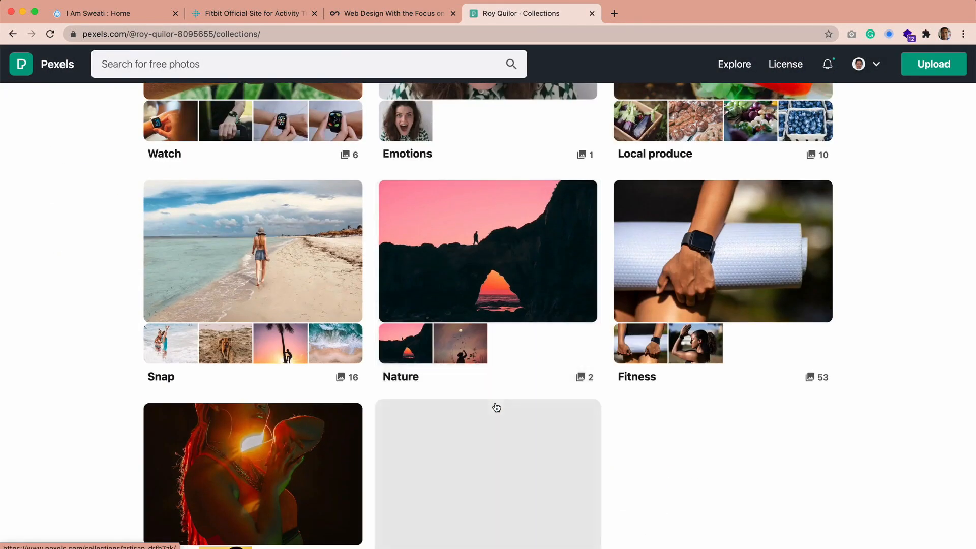
{"action": "left_click", "coordinate": [720, 257]}
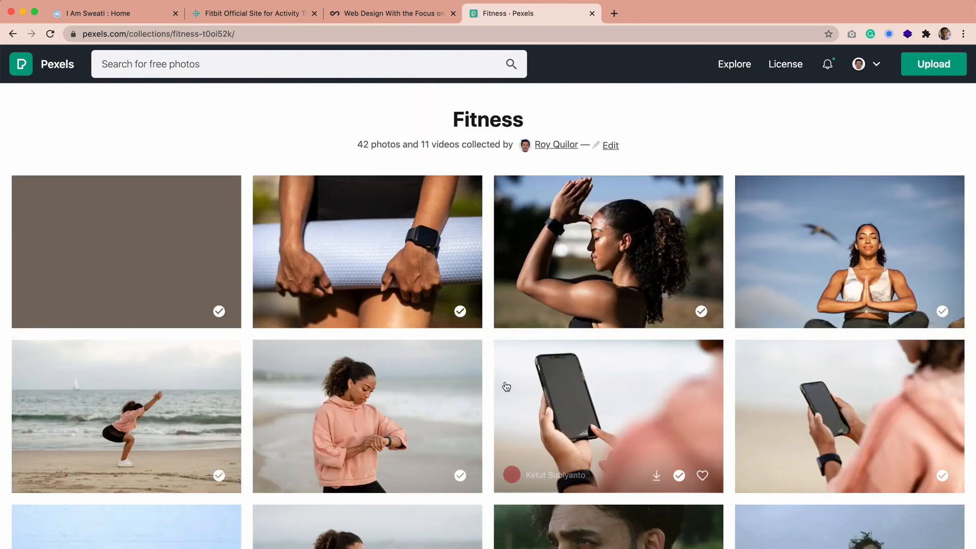
Download the photo of the woman in a black tank top wearing a black watch and dismiss the attribution dialog
{"action": "scroll", "coordinate": [506, 387], "scroll_direction": "down", "scroll_amount": 4}
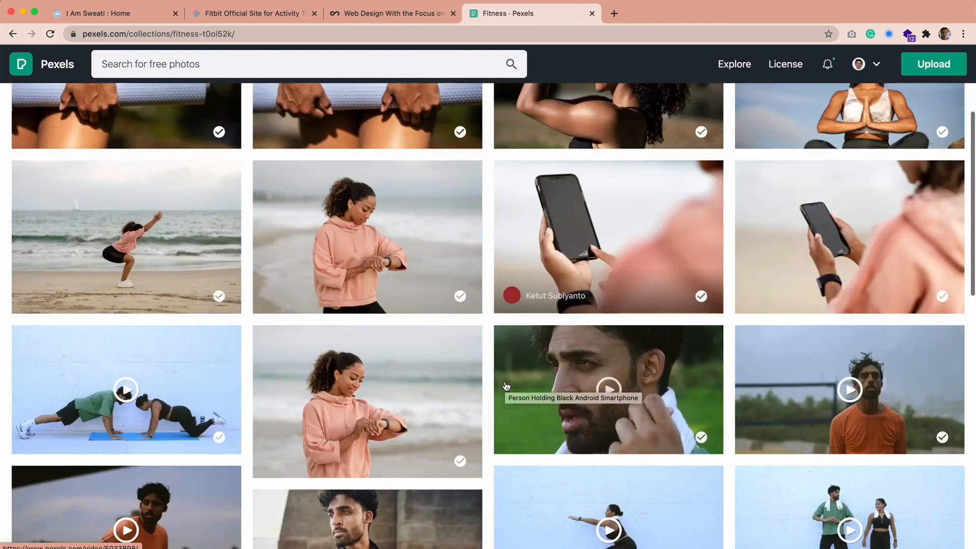
{"action": "scroll", "coordinate": [536, 331], "scroll_direction": "up", "scroll_amount": 4}
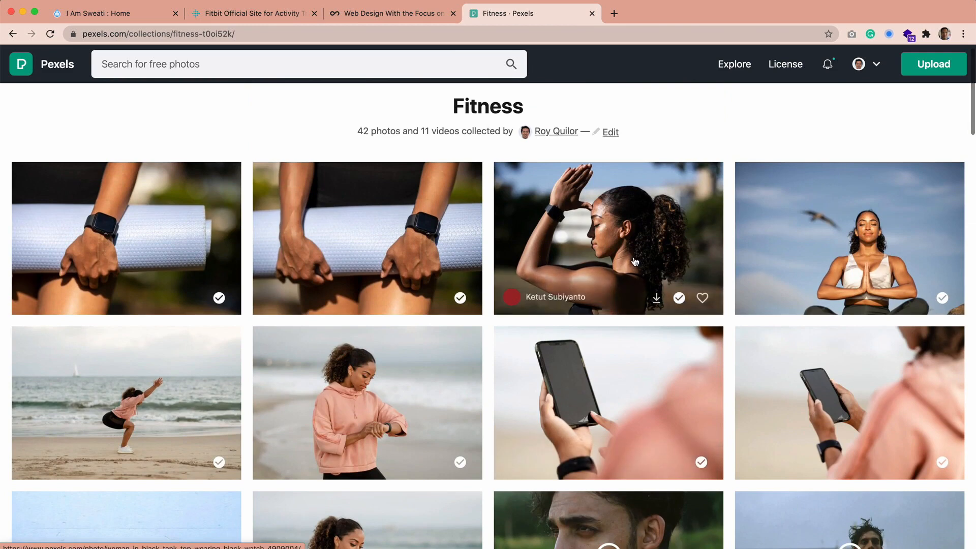
{"action": "left_click", "coordinate": [655, 299]}
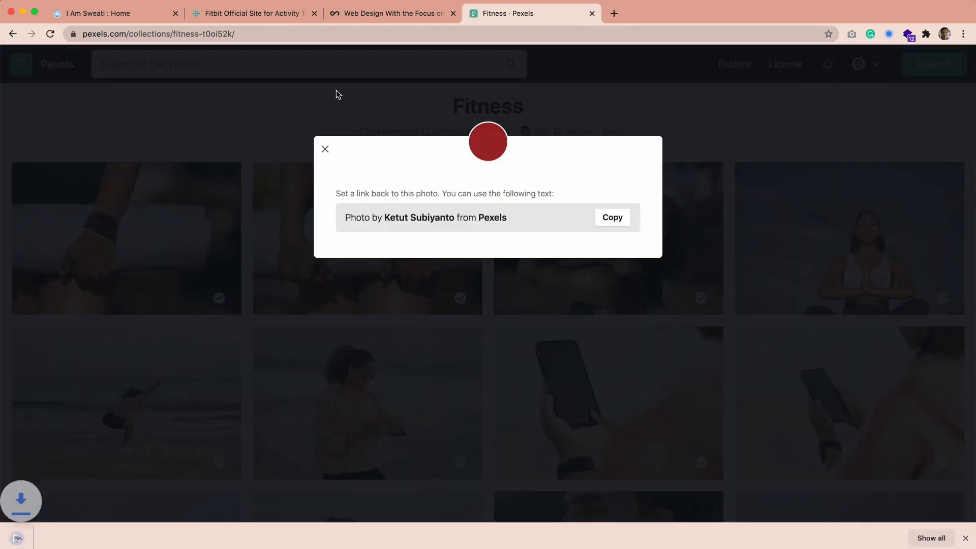
{"action": "left_click", "coordinate": [327, 149]}
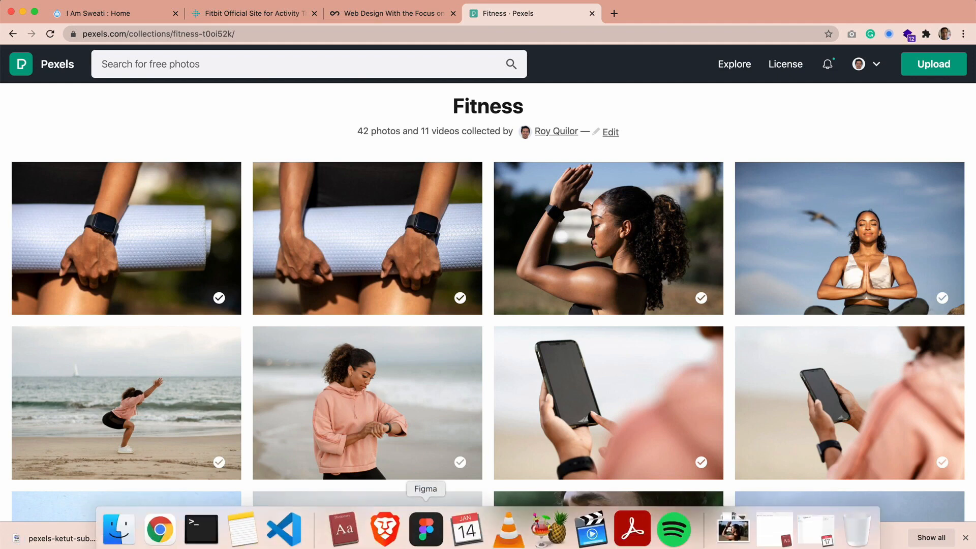
Switch to Figma, place the newly downloaded photo from the Downloads folder on the canvas, and close the Finder window
{"action": "left_click", "coordinate": [424, 534]}
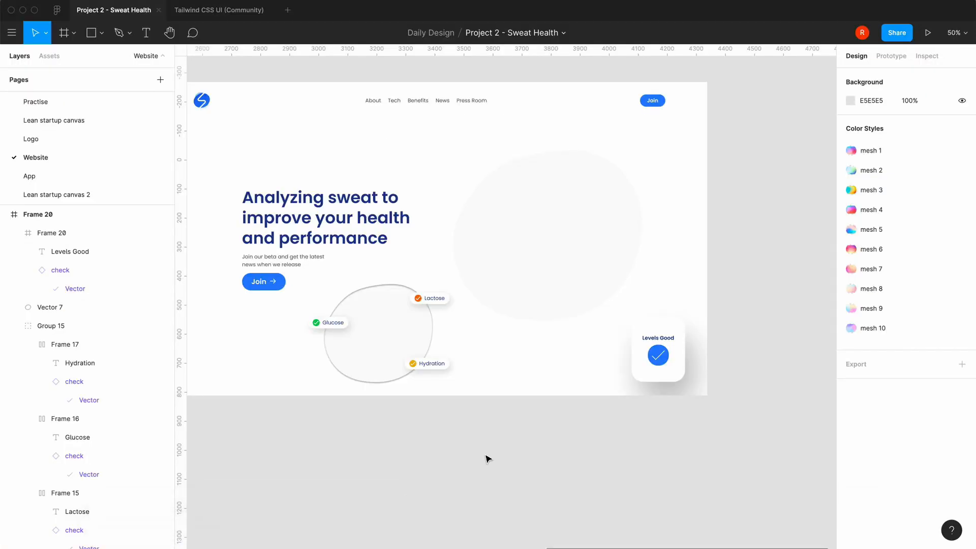
{"action": "left_click", "coordinate": [118, 536]}
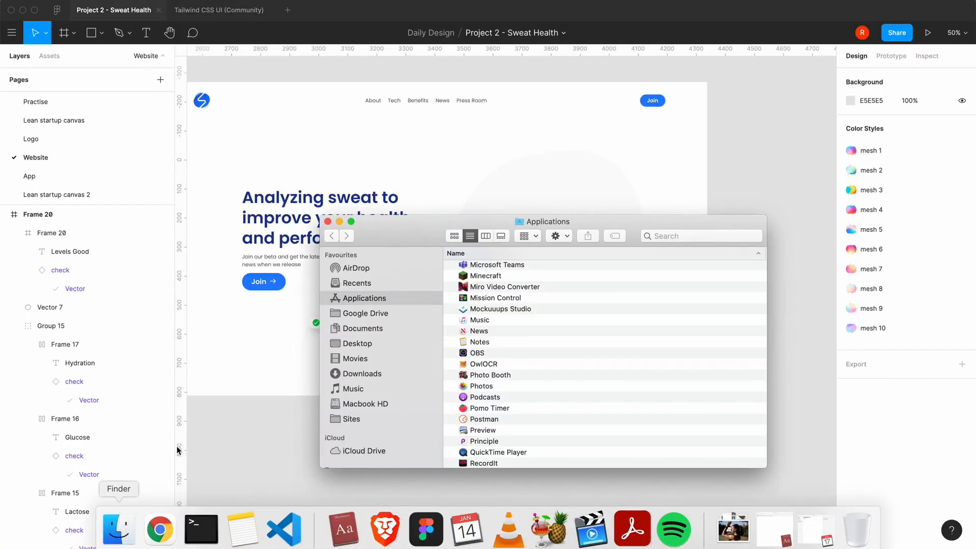
{"action": "left_click", "coordinate": [362, 374]}
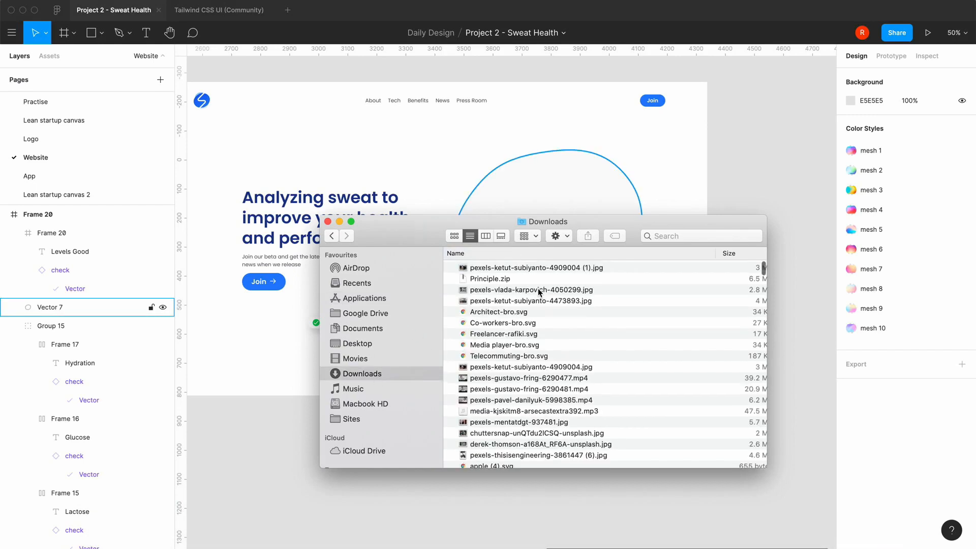
{"action": "left_click_drag", "start_coordinate": [538, 267], "coordinate": [739, 157]}
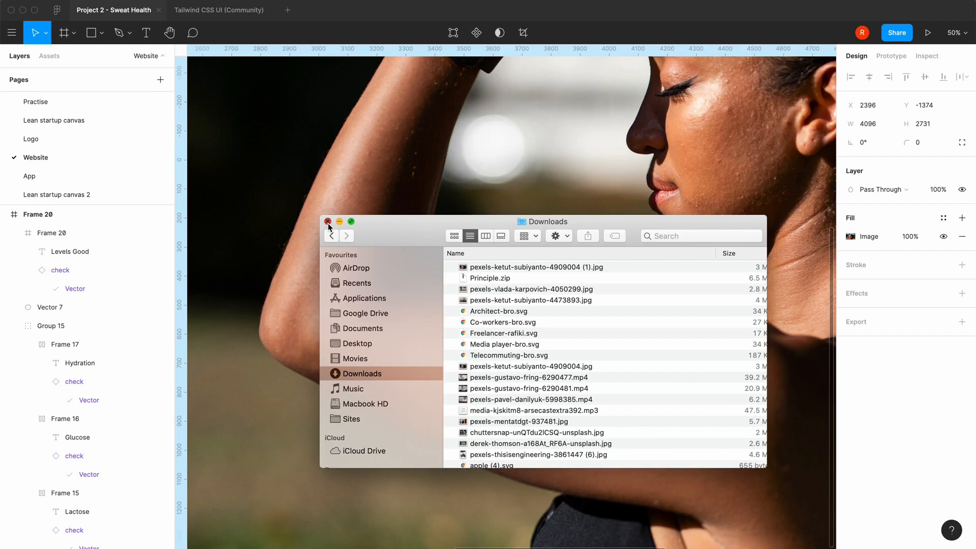
{"action": "left_click", "coordinate": [328, 221]}
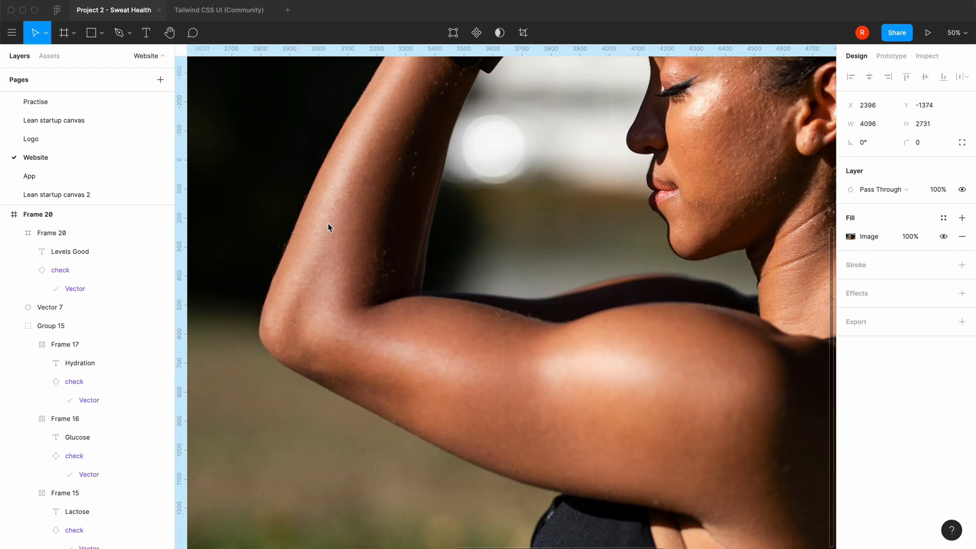
Move the imported photo clear of the desktop frames and set its width to 1280
{"action": "key", "text": "minus"}
{"action": "key", "text": "minus"}
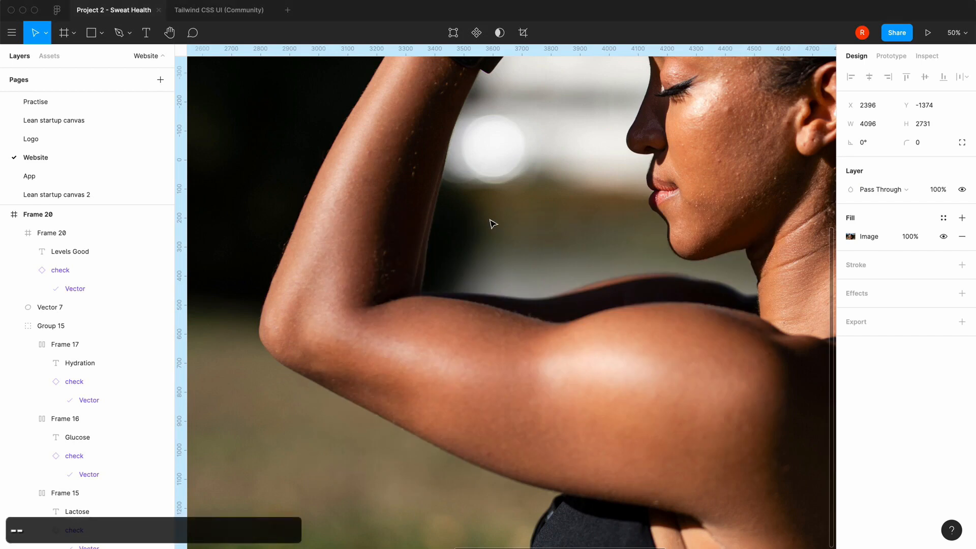
{"action": "key", "text": "minus"}
{"action": "key", "text": "minus"}
{"action": "left_click_drag", "start_coordinate": [497, 290], "coordinate": [656, 227]}
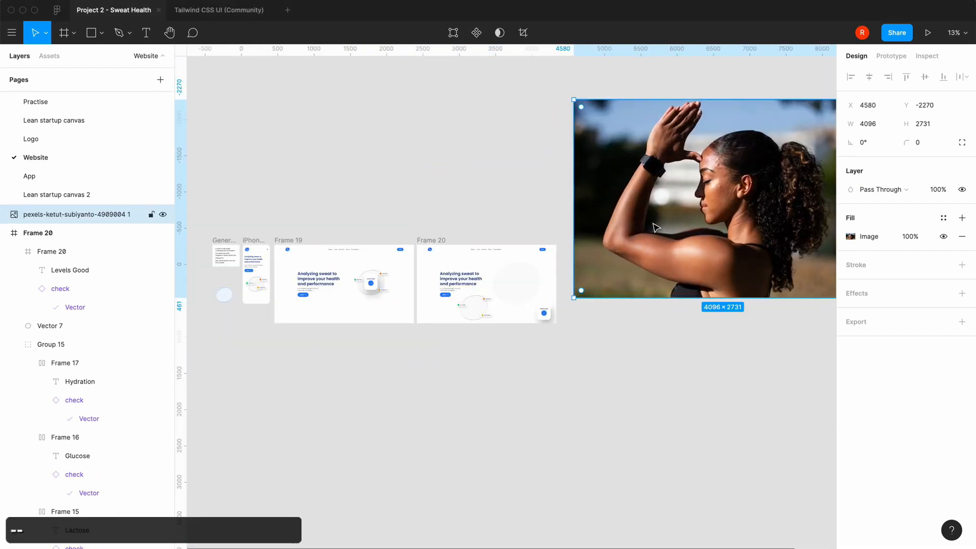
{"action": "left_click", "coordinate": [881, 125]}
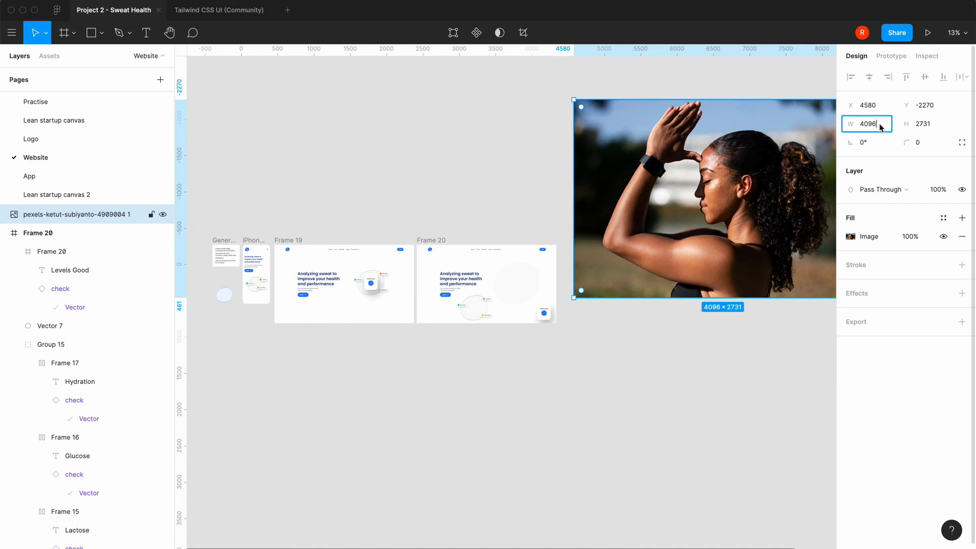
{"action": "type", "text": "1280"}
{"action": "key", "text": "Return"}
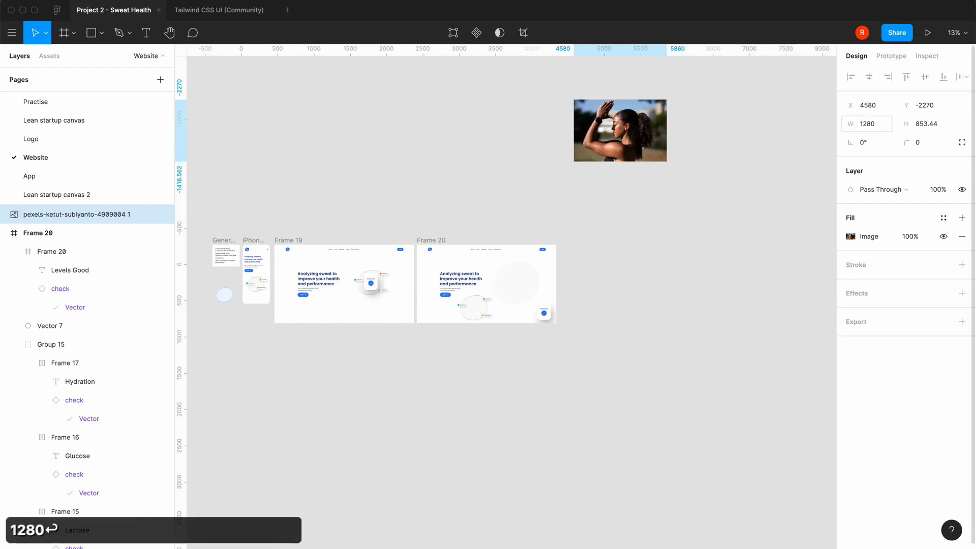
Move the photo down near the upper-right corner of the second desktop frame and copy it
{"action": "left_click", "coordinate": [640, 253]}
{"action": "left_click_drag", "start_coordinate": [640, 154], "coordinate": [632, 237]}
{"action": "key", "text": "super+c"}
Put the large light-grey blob shape beside the hero text into its own group
{"action": "left_click", "coordinate": [549, 429]}
{"action": "key", "text": "equal"}
{"action": "key", "text": "equal"}
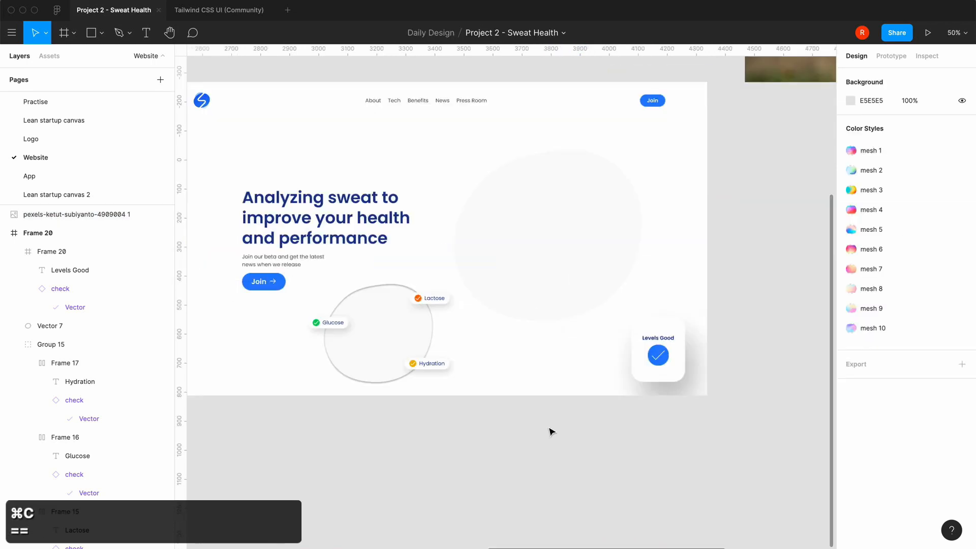
{"action": "left_click", "coordinate": [577, 240]}
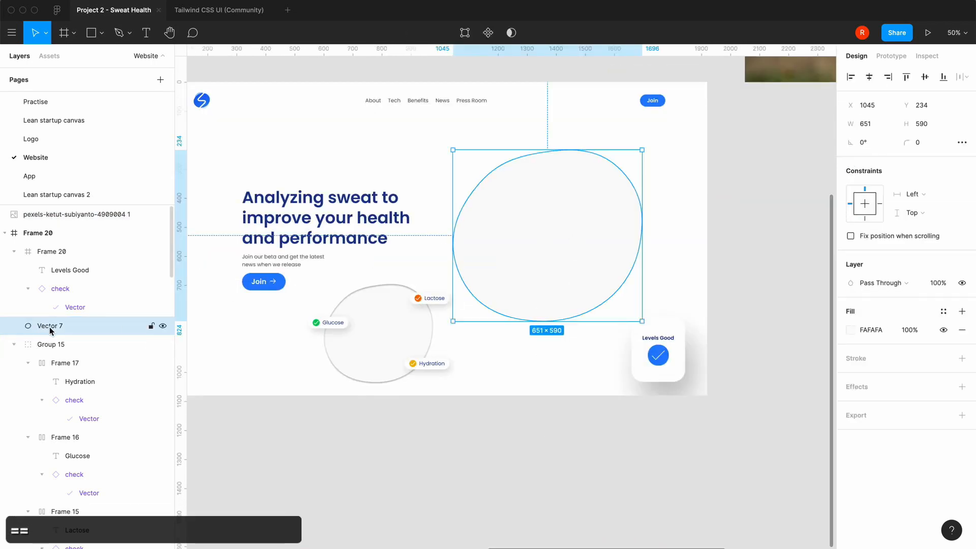
{"action": "key", "text": "super+g"}
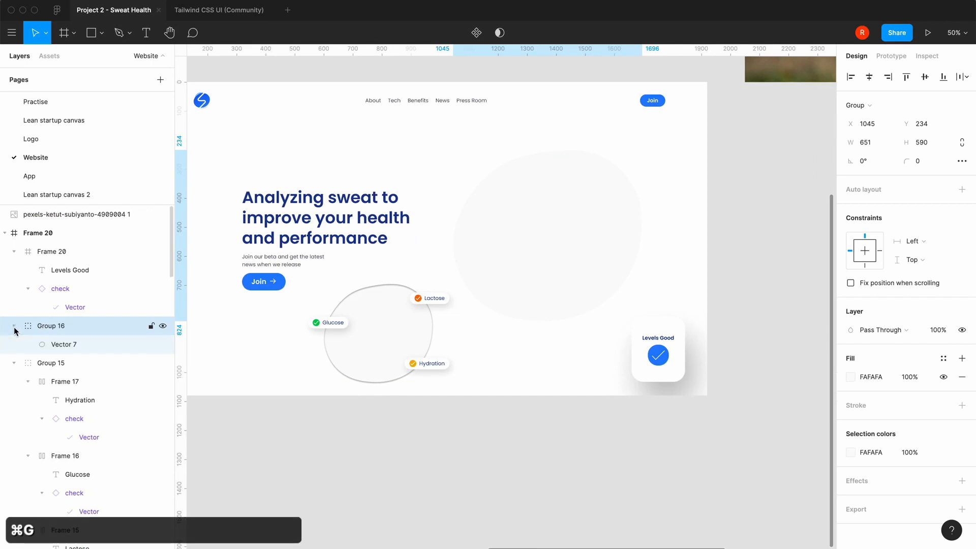
Duplicate the large light-grey blob inside its group and use the copy as a mask
{"action": "left_click", "coordinate": [44, 346]}
{"action": "key", "text": "super+c"}
{"action": "key", "text": "super+v"}
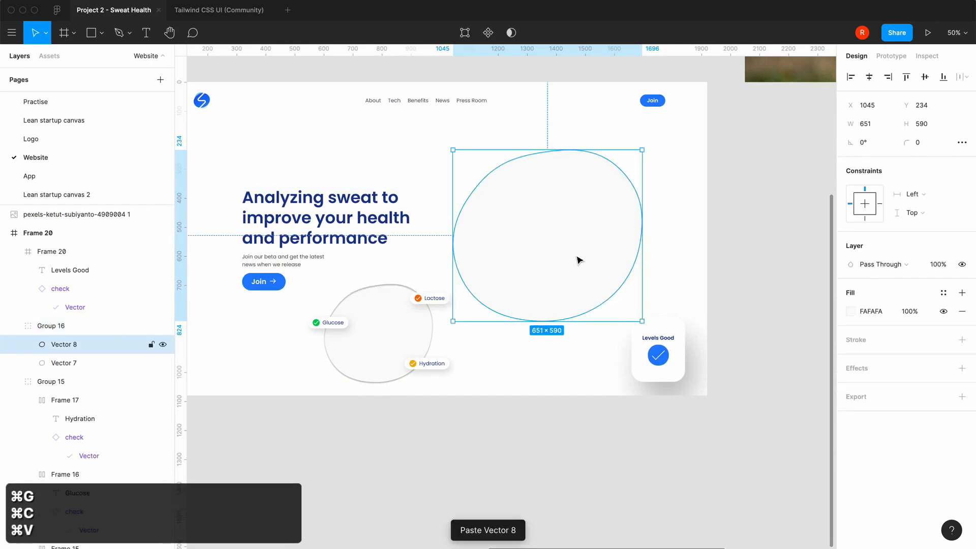
{"action": "right_click", "coordinate": [71, 347]}
{"action": "left_click", "coordinate": [103, 387]}
Copy the fitness photo and paste it directly above the mask inside the blob group
{"action": "scroll", "coordinate": [427, 464], "scroll_direction": "right", "scroll_amount": 5}
{"action": "scroll", "coordinate": [428, 464], "scroll_direction": "up", "scroll_amount": 3}
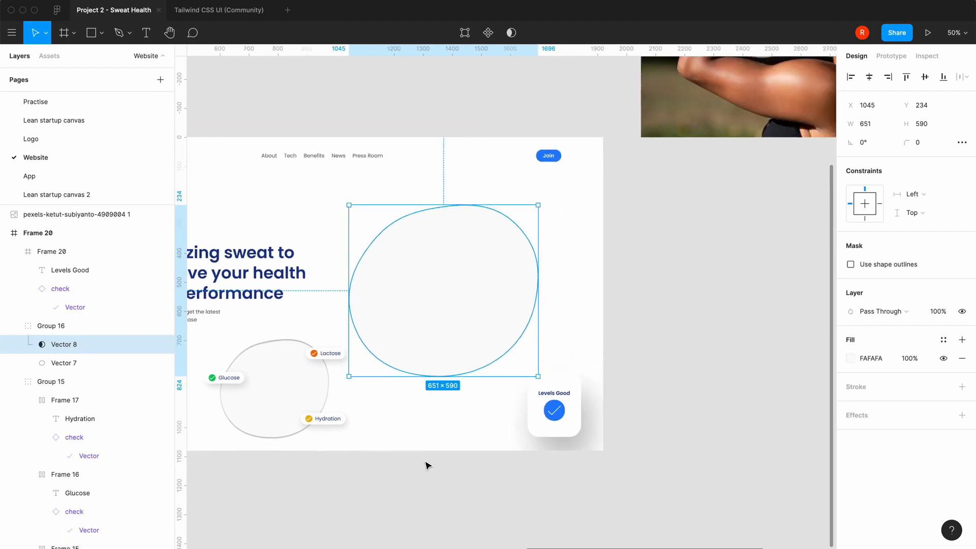
{"action": "left_click", "coordinate": [629, 116]}
{"action": "key", "text": "super+c"}
{"action": "left_click", "coordinate": [444, 304]}
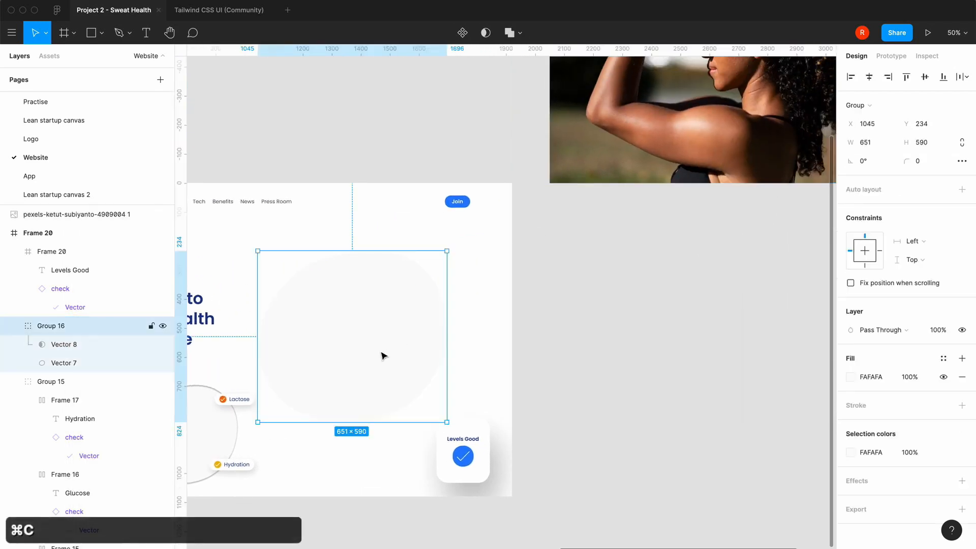
{"action": "left_click", "coordinate": [55, 348]}
{"action": "key", "text": "super+v"}
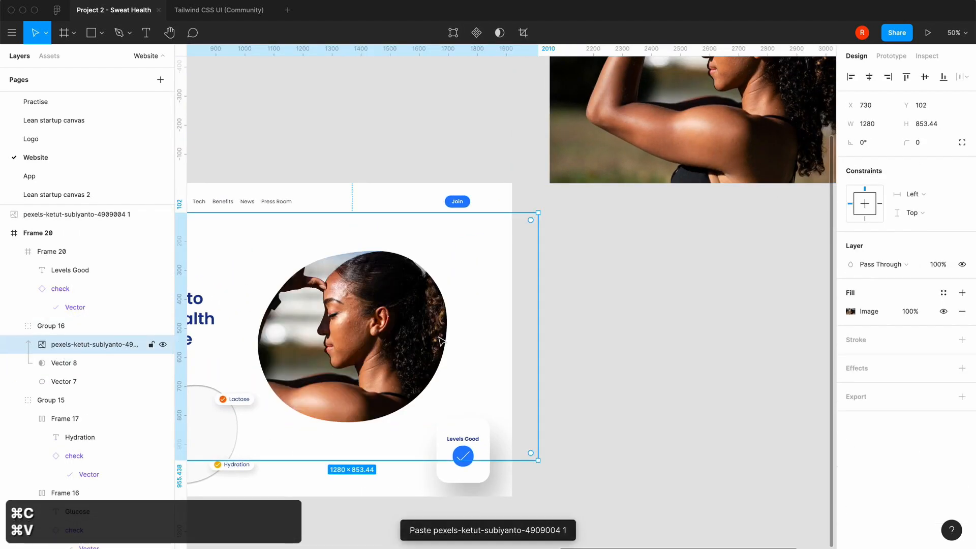
Scale the masked photo proportionally to about 984 × 656 around its centre and nudge it 10 px down
{"action": "scroll", "coordinate": [441, 340], "scroll_direction": "left", "scroll_amount": 5}
{"action": "scroll", "coordinate": [440, 340], "scroll_direction": "down", "scroll_amount": 2}
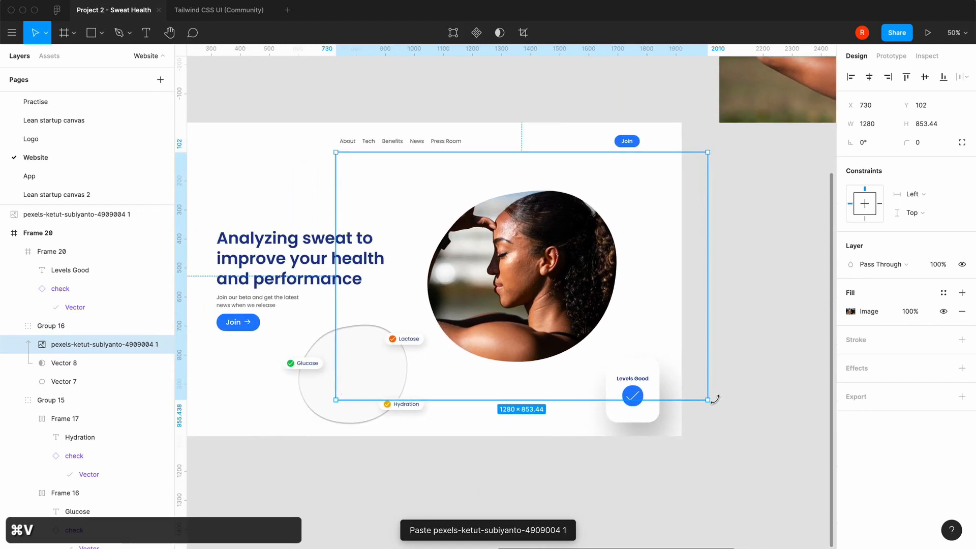
{"action": "left_click_drag", "start_coordinate": [708, 400], "coordinate": [664, 347]}
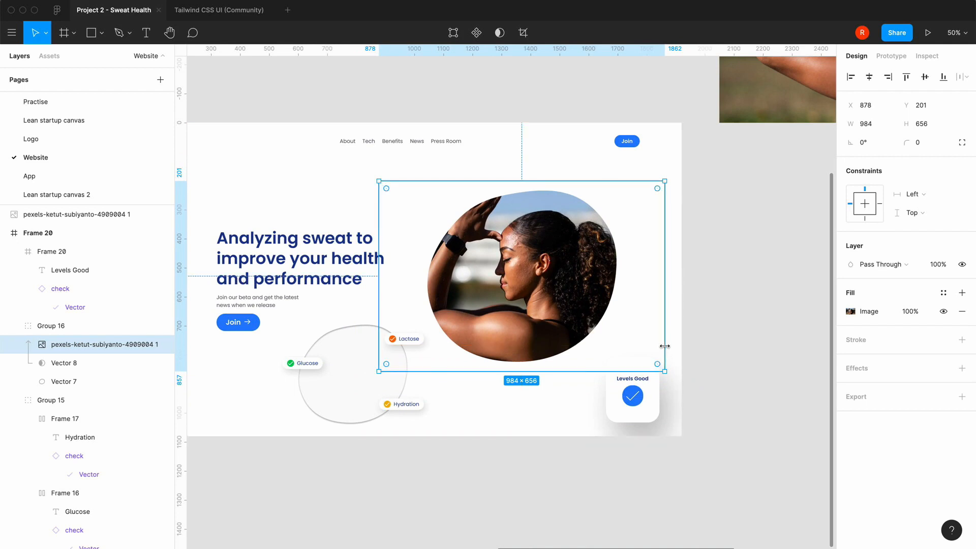
{"action": "key", "text": "shift+Down"}
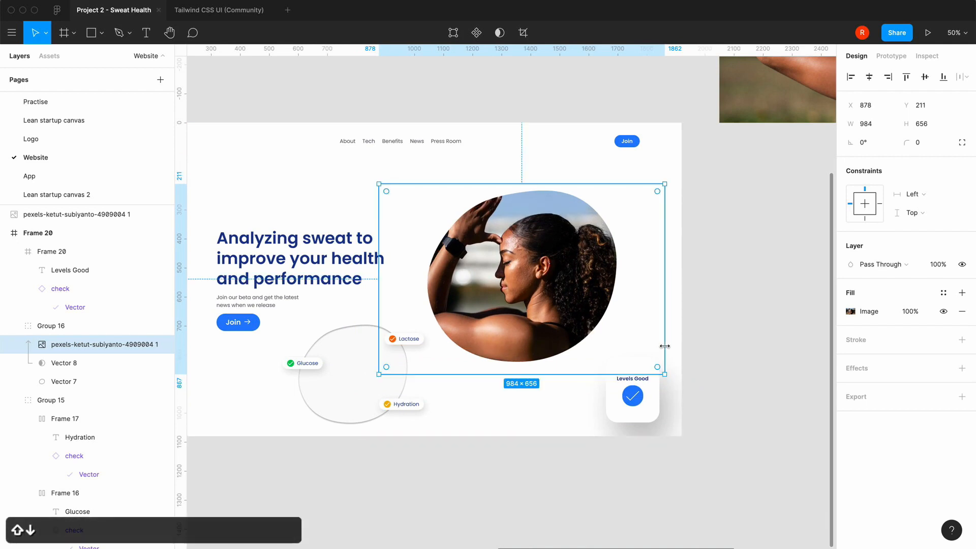
{"action": "left_click", "coordinate": [519, 465]}
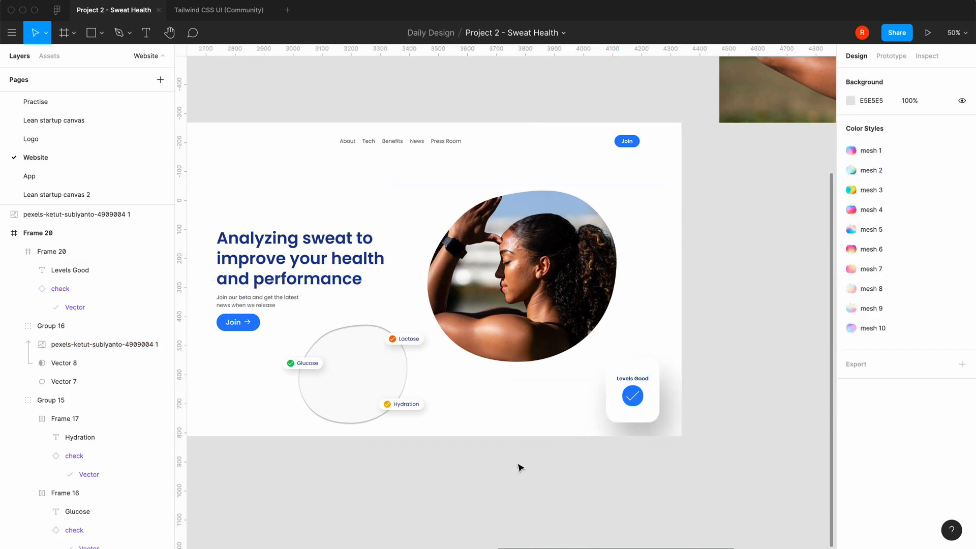
Move the small blob group with the badges onto the photo's lower-left edge and bring it to the front
{"action": "left_click_drag", "start_coordinate": [359, 388], "coordinate": [416, 364]}
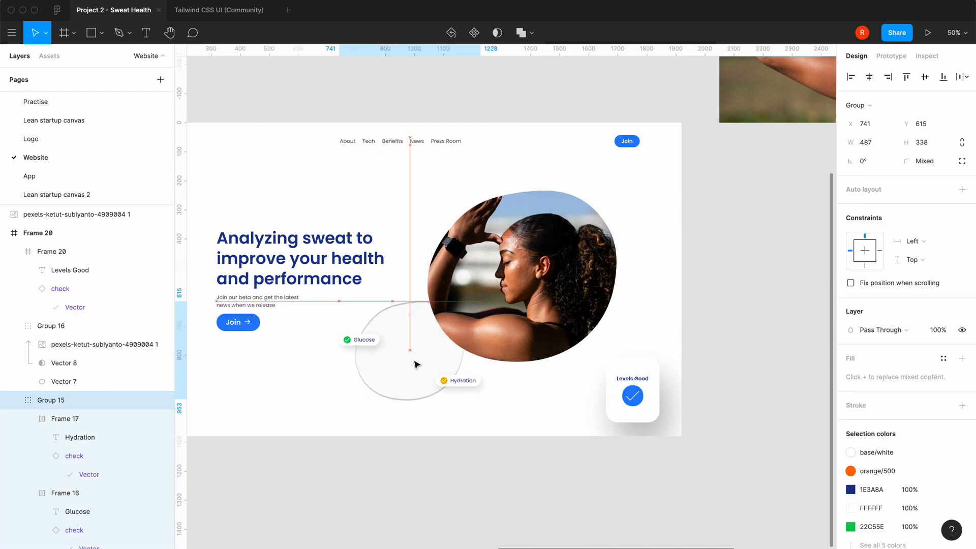
{"action": "right_click", "coordinate": [416, 364]}
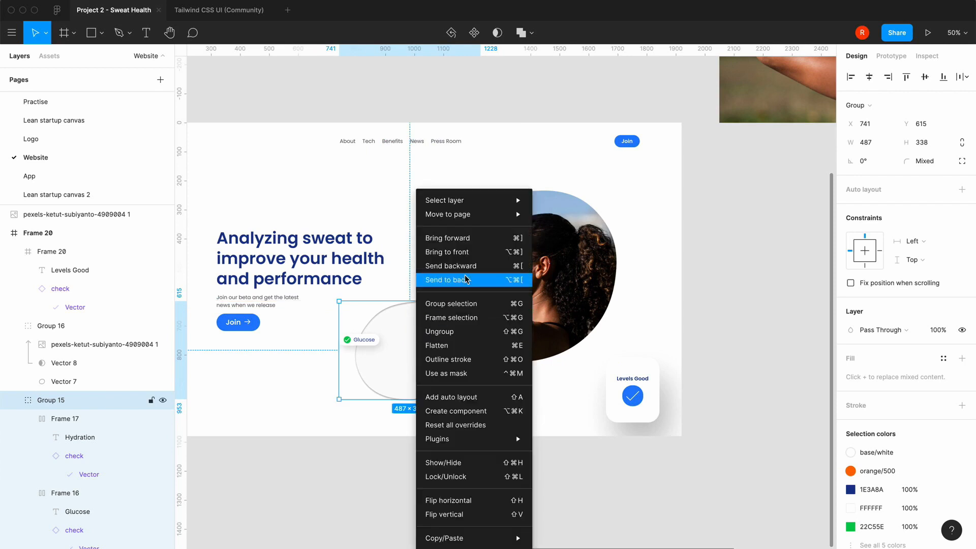
{"action": "left_click", "coordinate": [471, 252]}
{"action": "left_click", "coordinate": [409, 431]}
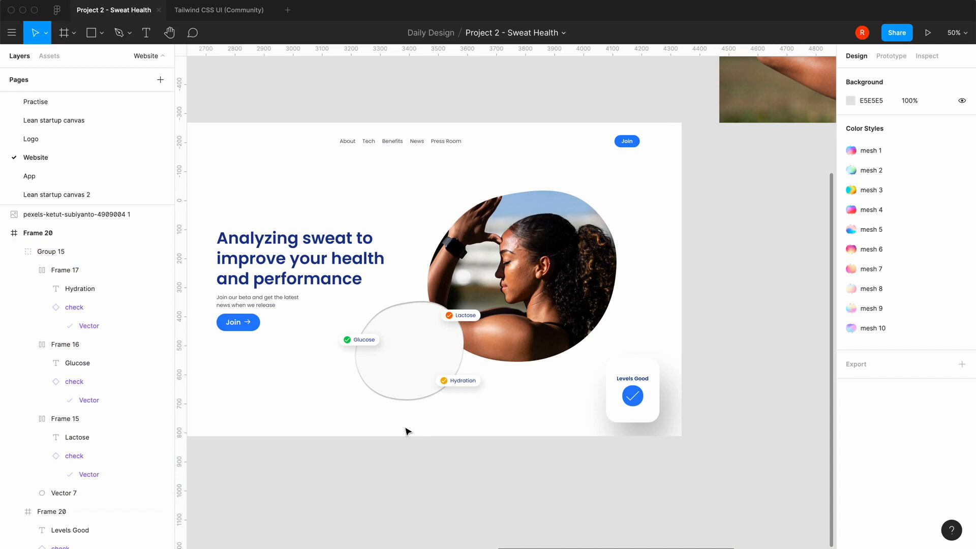
Try a 10% fill opacity on the small blob behind the badges, and undo it
{"action": "key", "text": "equal"}
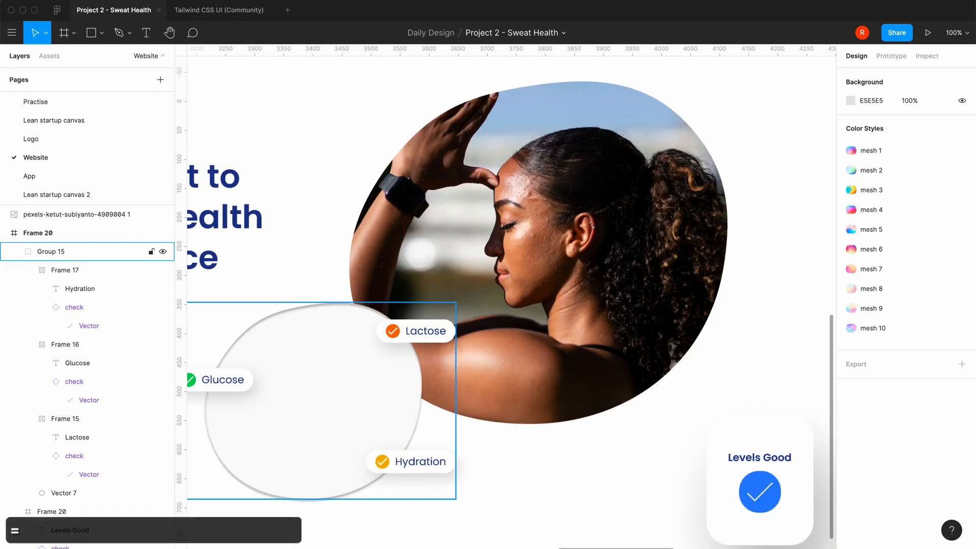
{"action": "left_click", "coordinate": [370, 387]}
{"action": "left_click", "coordinate": [370, 388]}
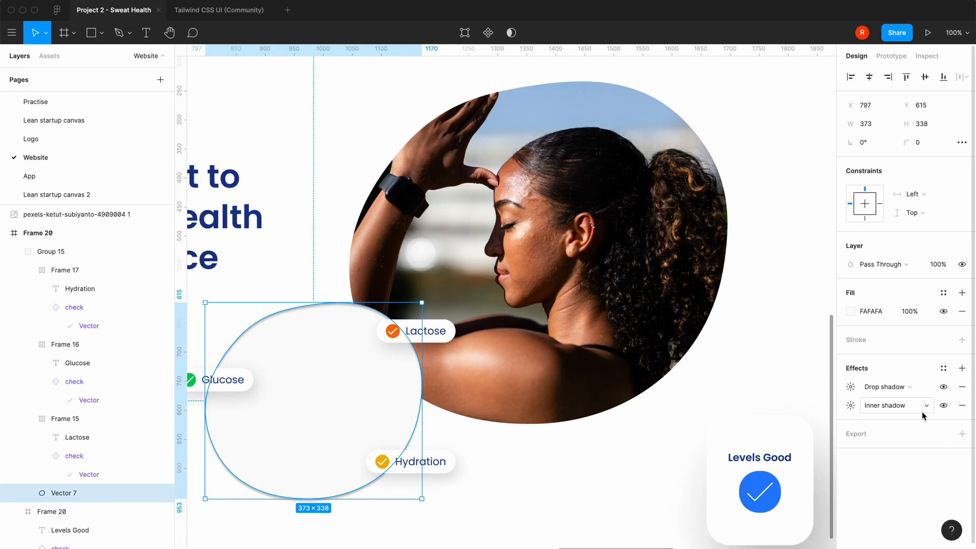
{"action": "left_click", "coordinate": [911, 312]}
{"action": "type", "text": "10"}
{"action": "key", "text": "Return"}
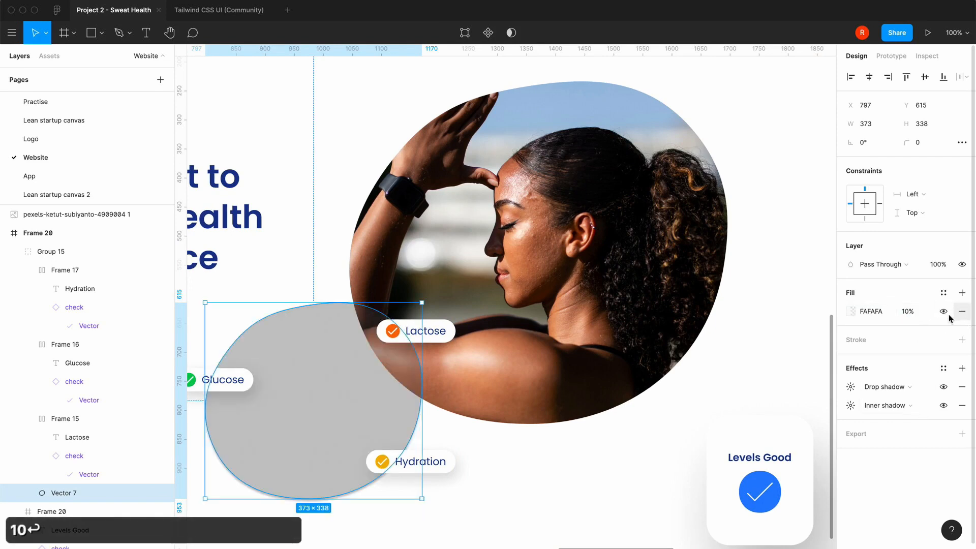
{"action": "key", "text": "super+z"}
{"action": "left_click", "coordinate": [593, 490]}
Move the badge blob group off the photo to below the hero text, at about X 546, Y 693
{"action": "scroll", "coordinate": [594, 490], "scroll_direction": "down", "scroll_amount": 2}
{"action": "scroll", "coordinate": [594, 491], "scroll_direction": "left", "scroll_amount": 2}
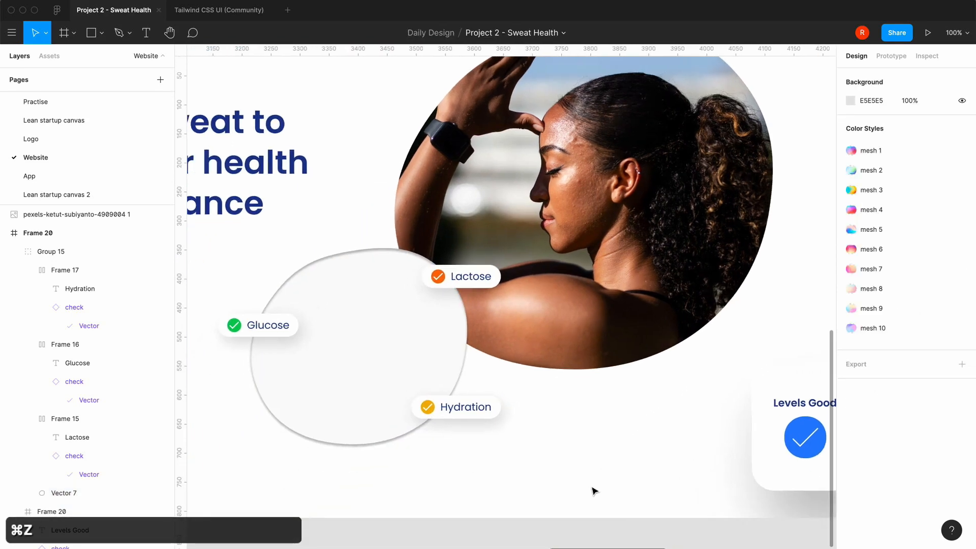
{"action": "scroll", "coordinate": [593, 490], "scroll_direction": "down", "scroll_amount": 5}
{"action": "left_click", "coordinate": [414, 331]}
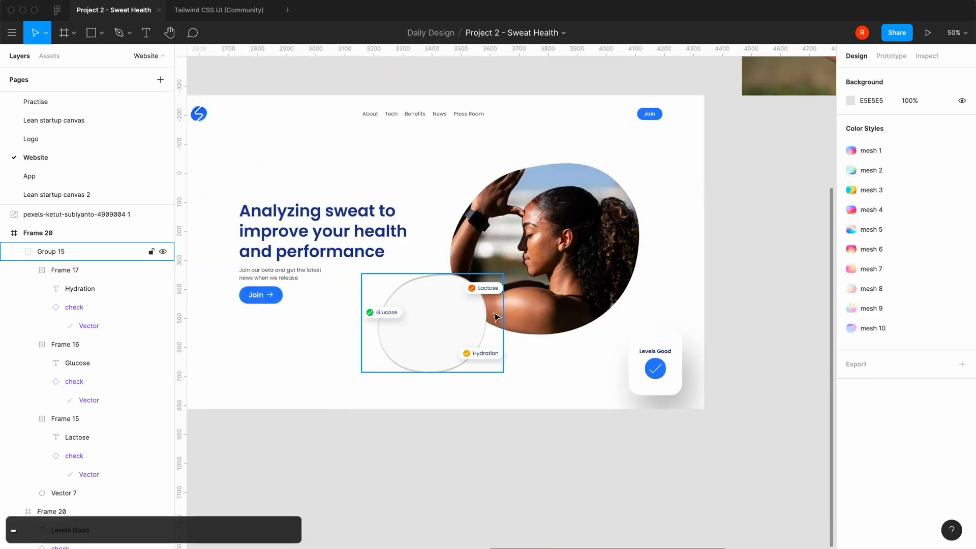
{"action": "left_click_drag", "start_coordinate": [432, 325], "coordinate": [373, 347]}
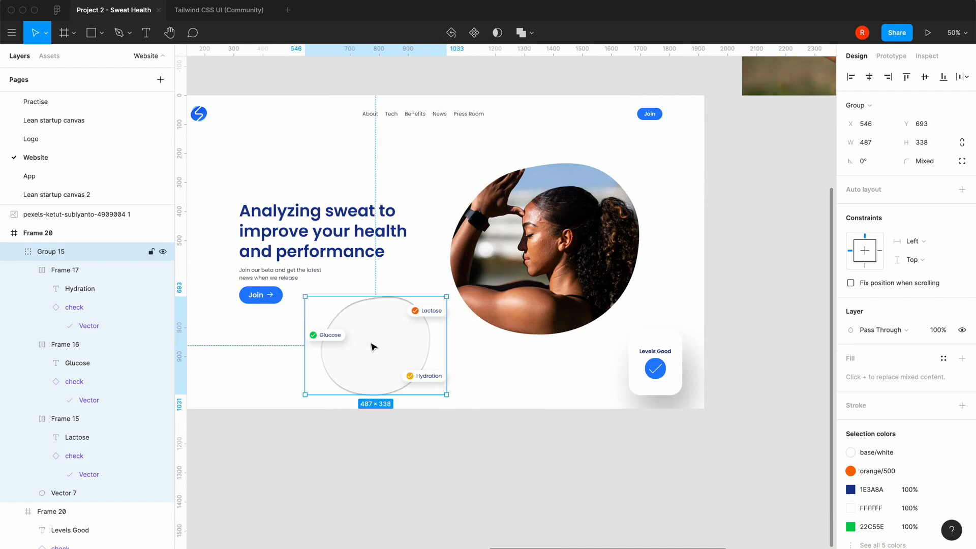
{"action": "left_click", "coordinate": [321, 446]}
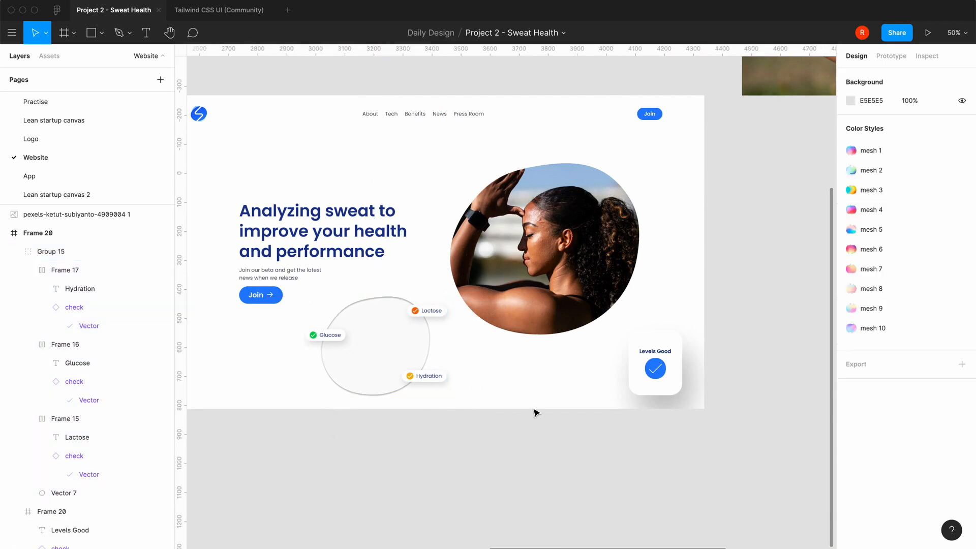
Duplicate the light-grey base blob behind the masked photo and rotate the copy about 26°
{"action": "left_click", "coordinate": [503, 249]}
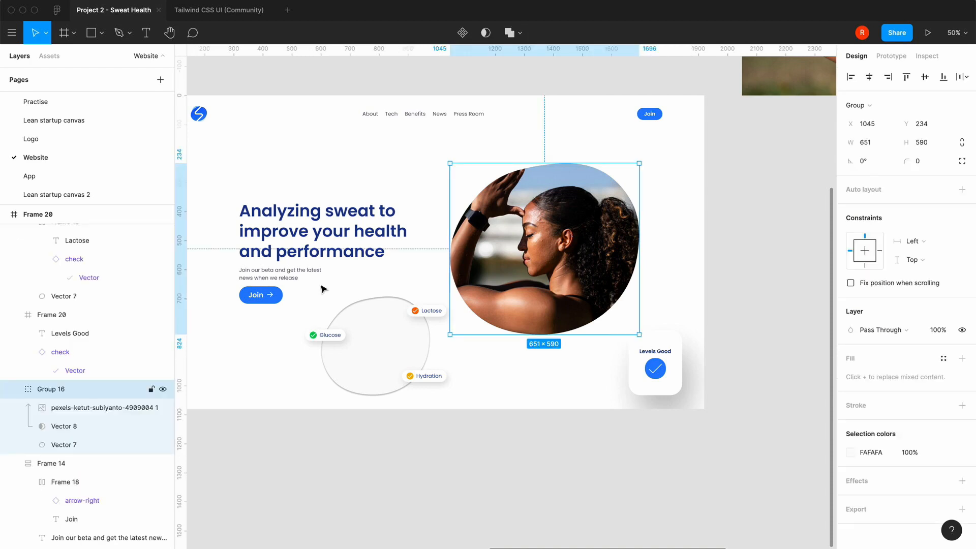
{"action": "left_click", "coordinate": [42, 450]}
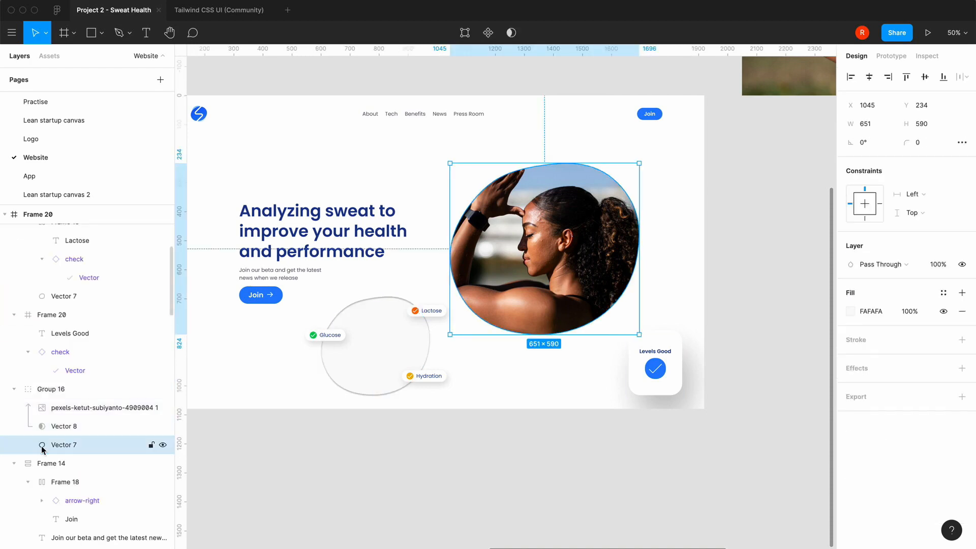
{"action": "key", "text": "super+c"}
{"action": "key", "text": "super+v"}
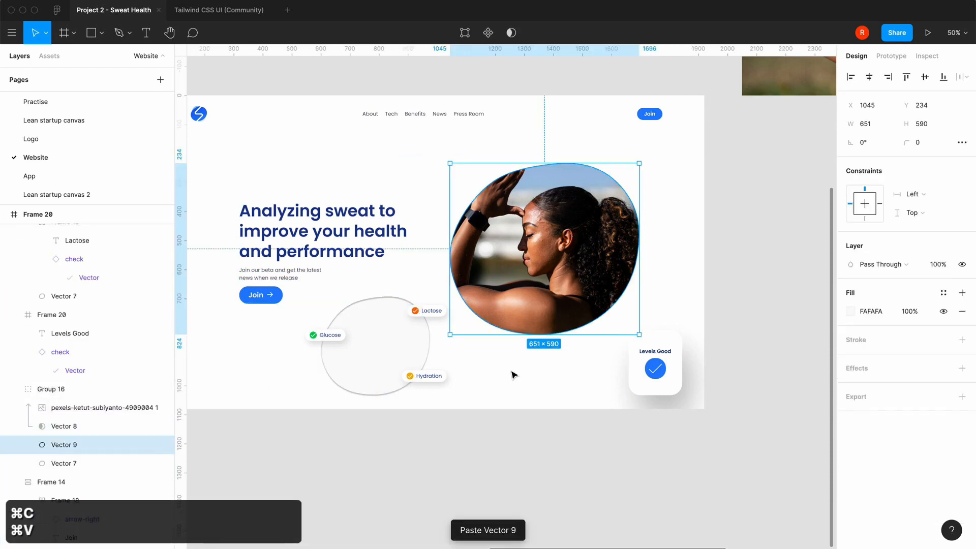
{"action": "left_click_drag", "start_coordinate": [443, 335], "coordinate": [494, 370]}
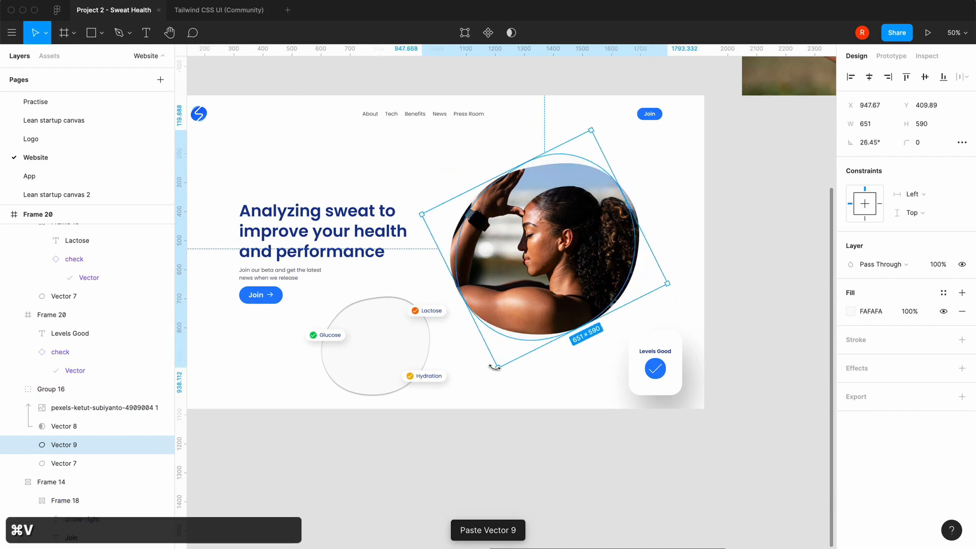
Fill the rotated blob with blue/500 (3B82F6) from the TailwindCSS colors
{"action": "left_click", "coordinate": [853, 314]}
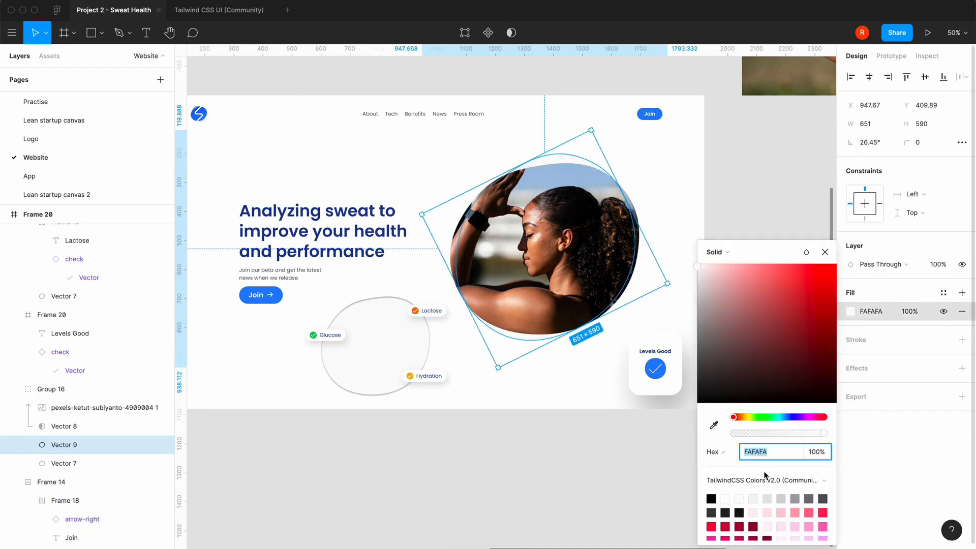
{"action": "scroll", "coordinate": [776, 514], "scroll_direction": "down", "scroll_amount": 5}
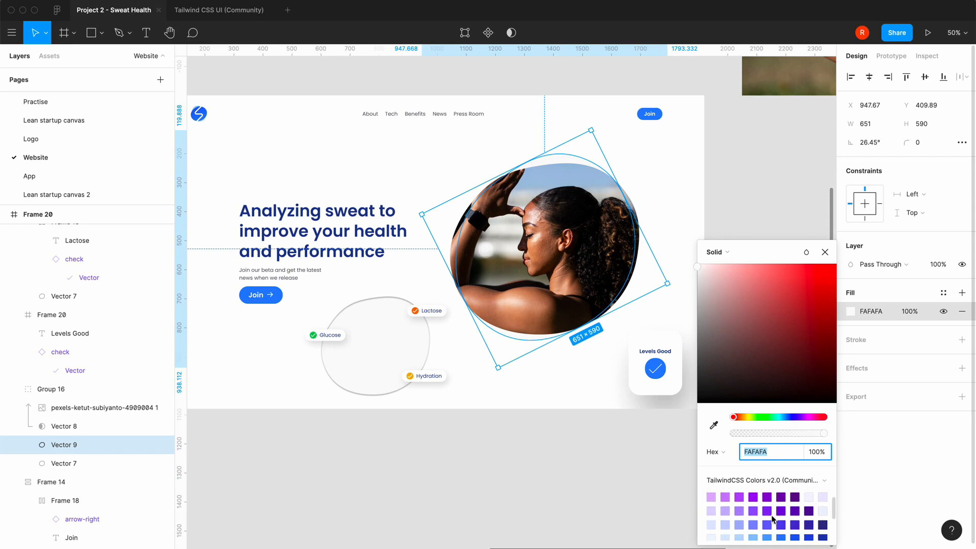
{"action": "scroll", "coordinate": [772, 517], "scroll_direction": "down", "scroll_amount": 3}
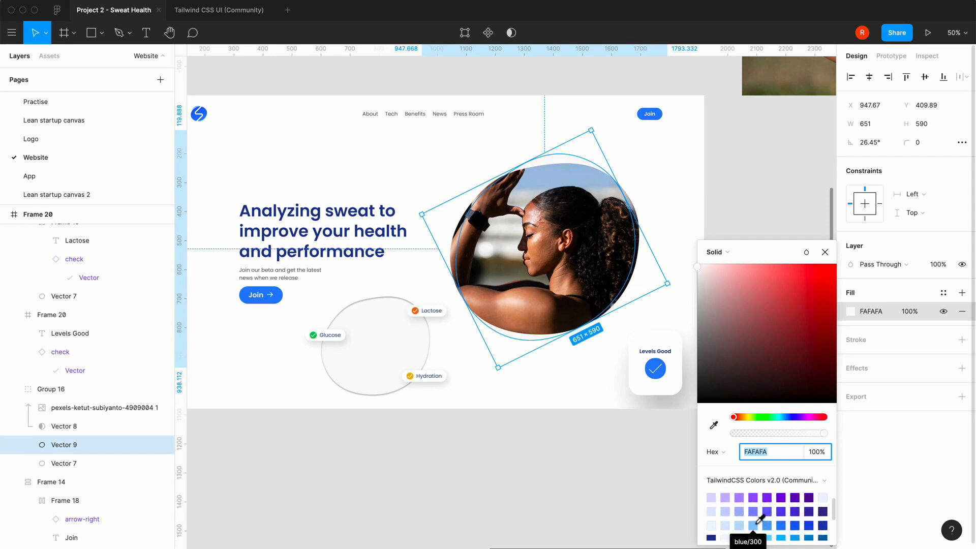
{"action": "left_click", "coordinate": [755, 526]}
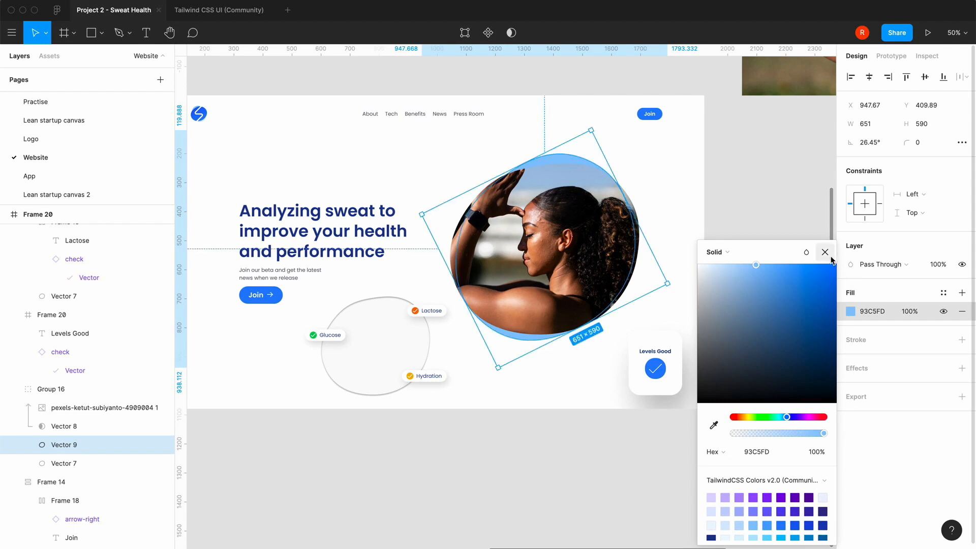
{"action": "left_click", "coordinate": [782, 525]}
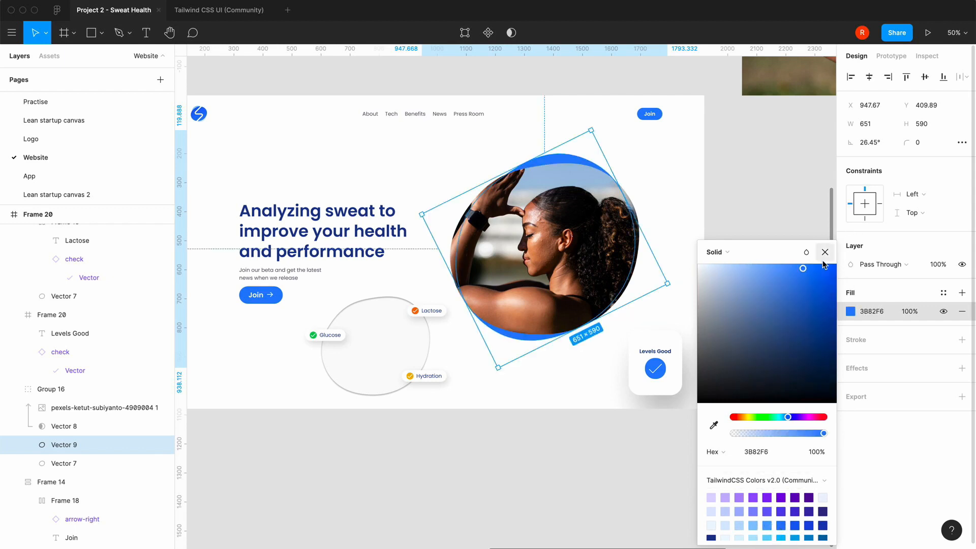
{"action": "left_click", "coordinate": [825, 254]}
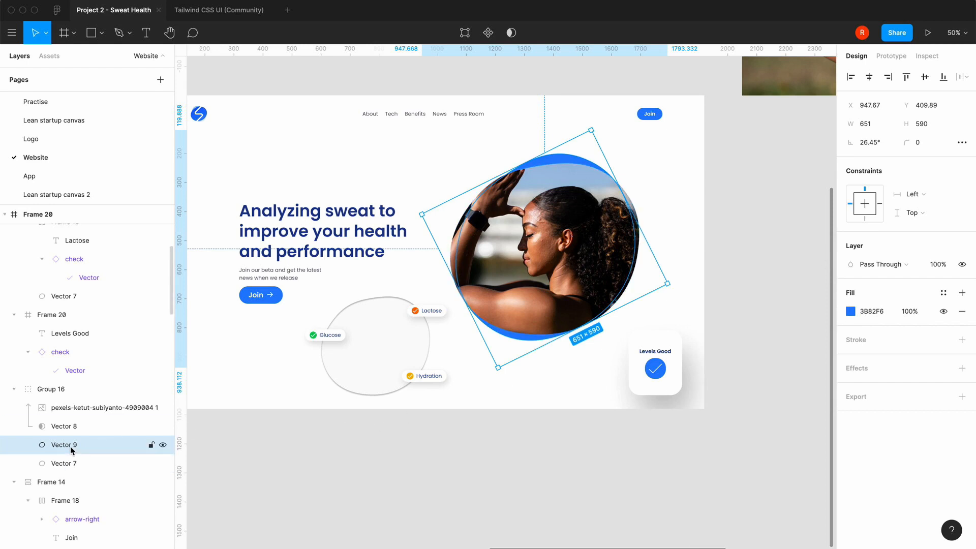
Duplicate the blue blob behind the photo and rotate the copy to about 72°
{"action": "key", "text": "super+c"}
{"action": "key", "text": "super+v"}
{"action": "left_click_drag", "start_coordinate": [495, 373], "coordinate": [615, 416]}
Fill the second rotated blob with blue/300 (93C5FD) from the TailwindCSS colors
{"action": "left_click", "coordinate": [850, 311]}
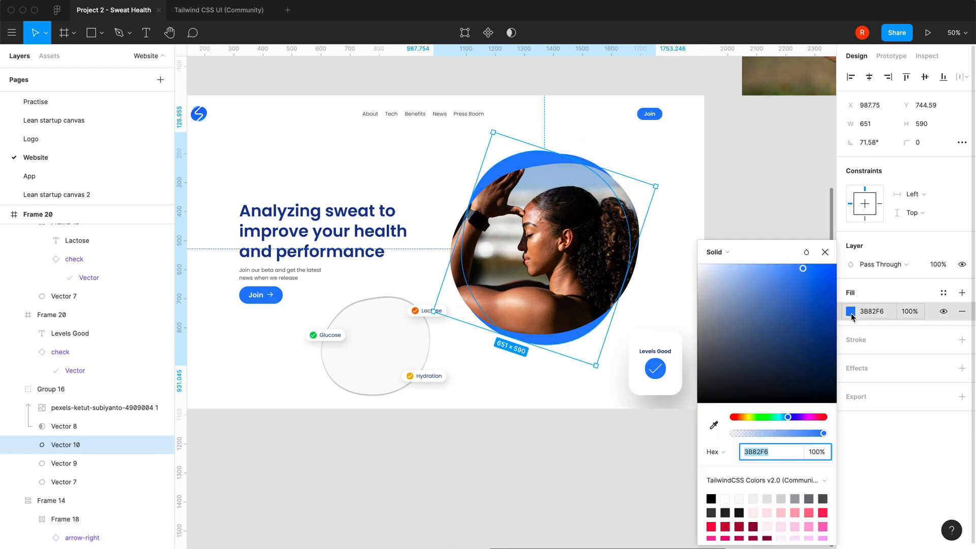
{"action": "scroll", "coordinate": [746, 535], "scroll_direction": "down", "scroll_amount": 5}
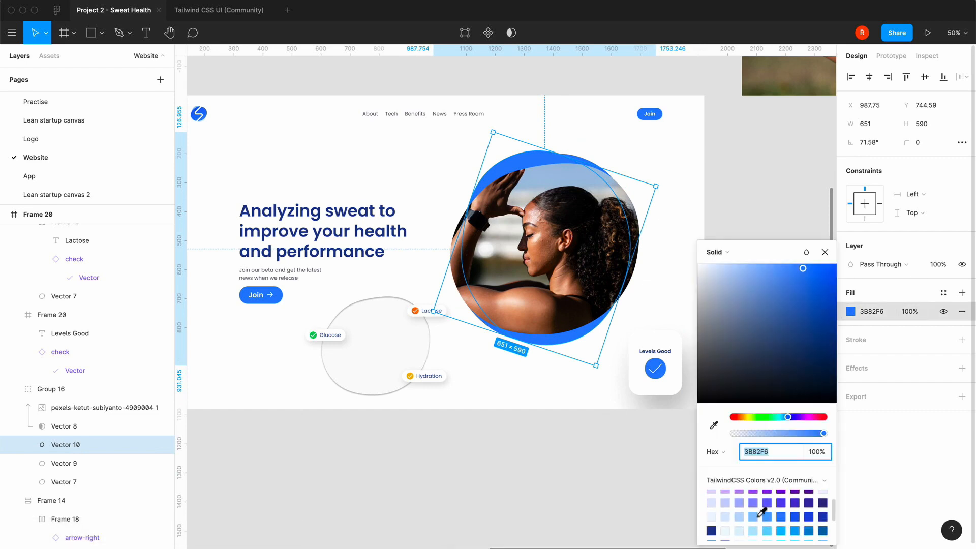
{"action": "left_click", "coordinate": [757, 512]}
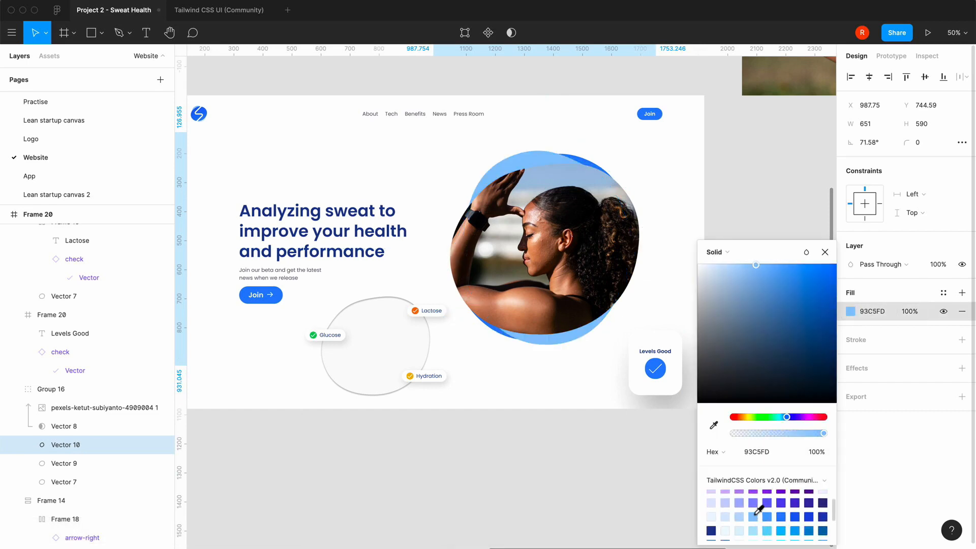
{"action": "left_click", "coordinate": [824, 252]}
{"action": "left_click", "coordinate": [468, 472]}
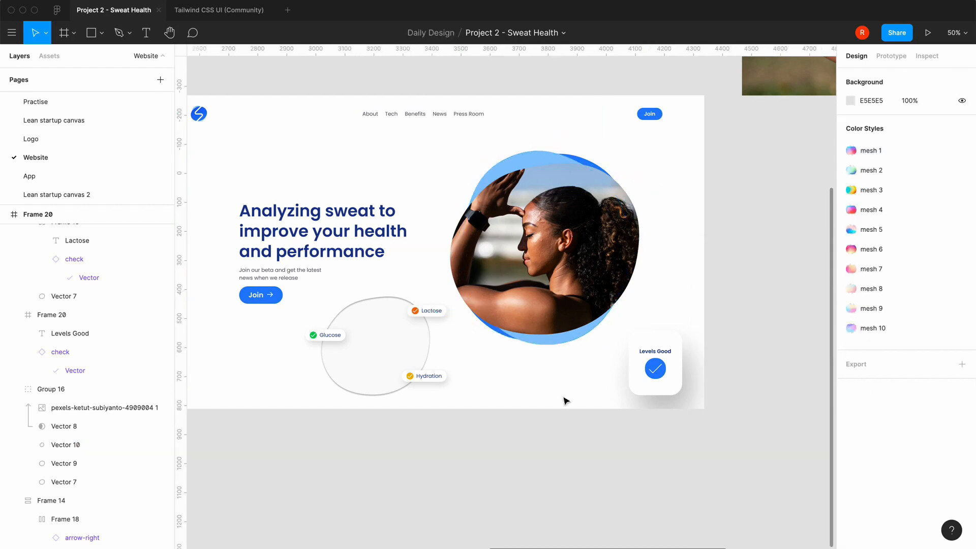
Move the Levels Good card over the photo blob's left edge, at about X 956, Y 418, and select it
{"action": "left_click_drag", "start_coordinate": [673, 375], "coordinate": [468, 263]}
{"action": "left_click", "coordinate": [483, 352]}
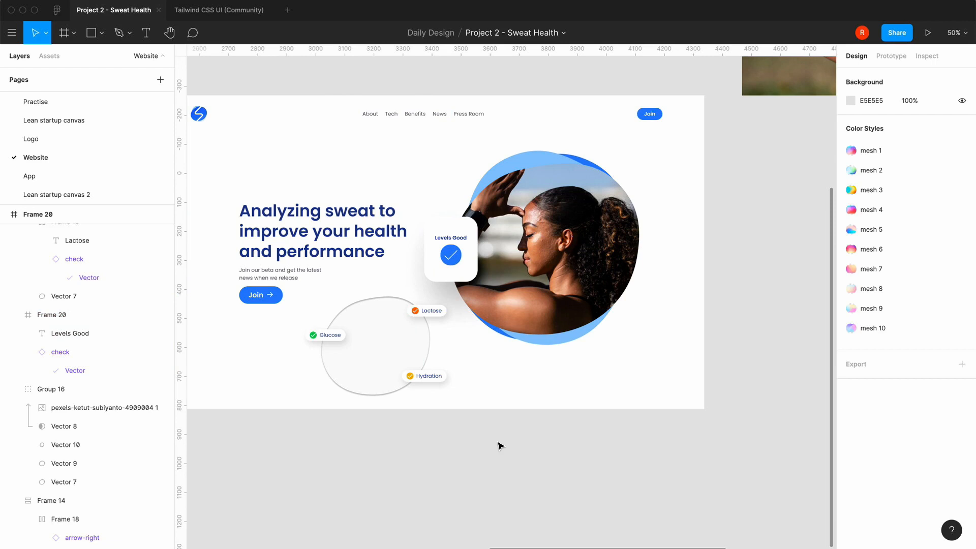
{"action": "scroll", "coordinate": [498, 446], "scroll_direction": "left", "scroll_amount": 3}
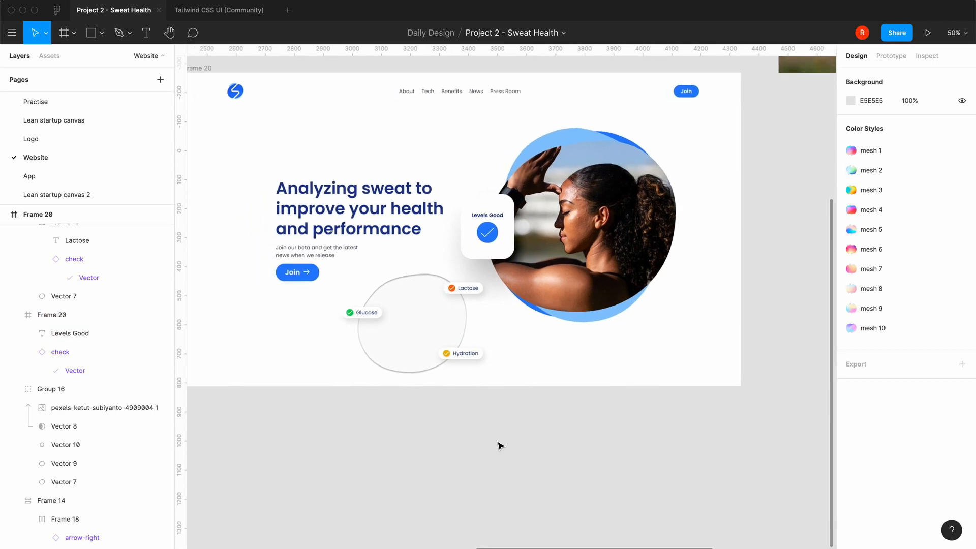
{"action": "left_click", "coordinate": [507, 256]}
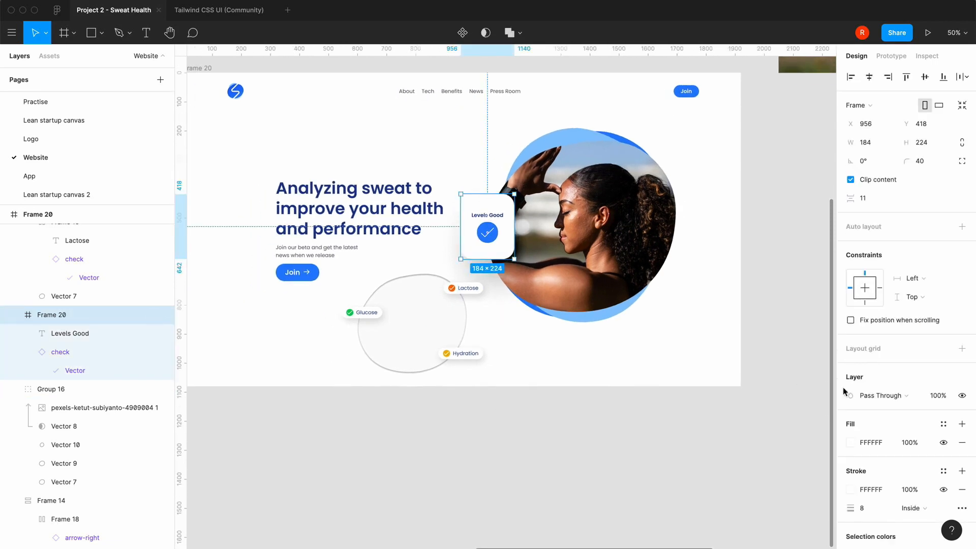
Move the outlined blob group with the Glucose, Lactose and Hydration badges below Frame 20 onto the canvas, at about X 2708, Y 1037
{"action": "left_click", "coordinate": [536, 447]}
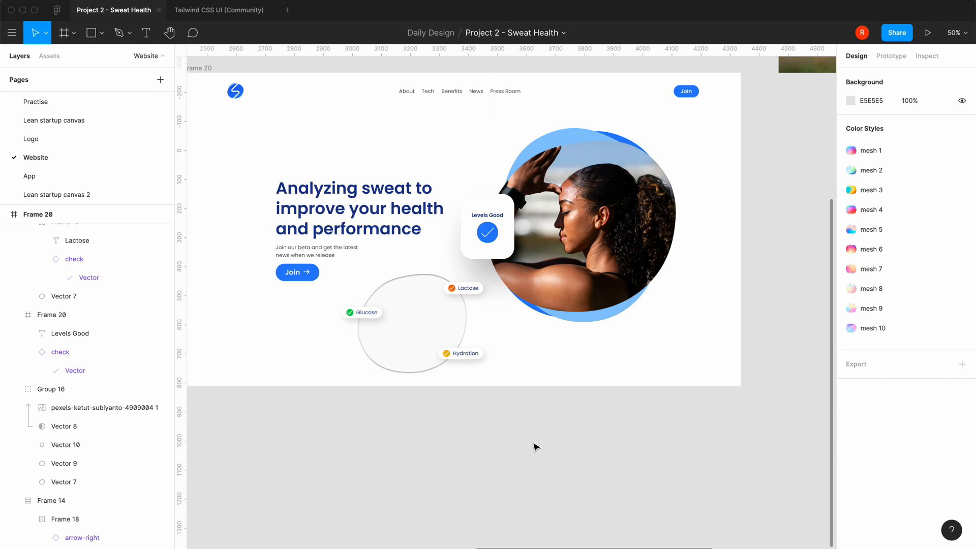
{"action": "key", "text": "minus"}
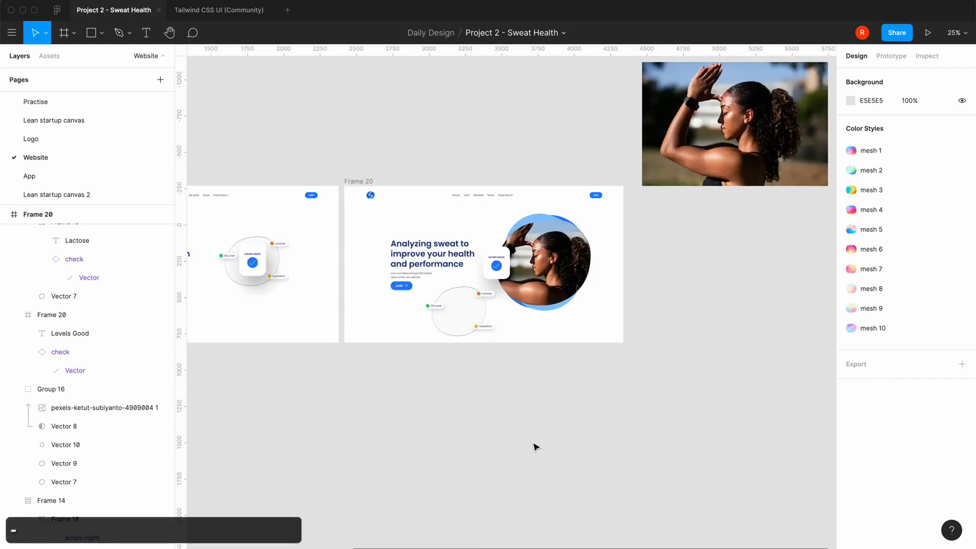
{"action": "left_click_drag", "start_coordinate": [463, 327], "coordinate": [427, 415]}
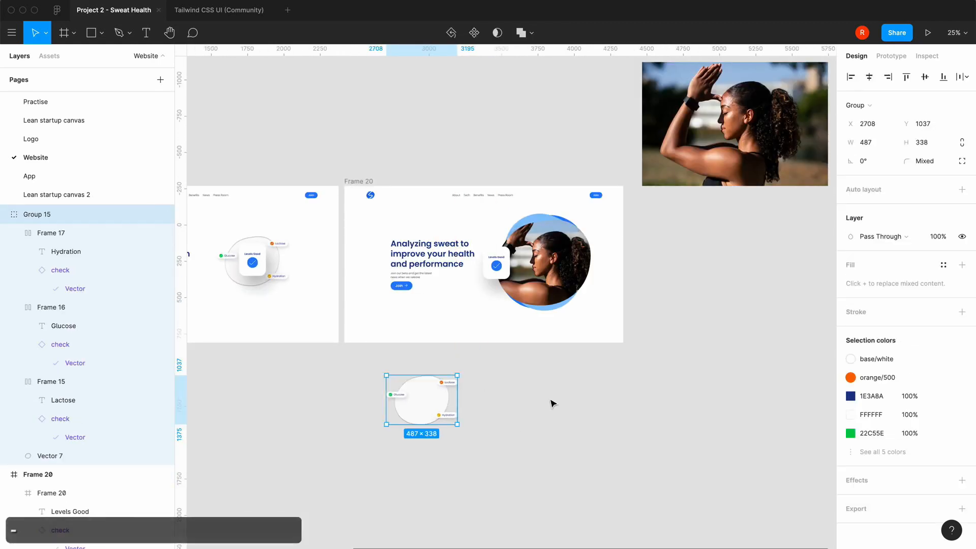
{"action": "left_click", "coordinate": [552, 402]}
Fill the check circle on Frame 20's Levels Good card with blue/300 (93C5FD) from the TailwindCSS colors
{"action": "scroll", "coordinate": [503, 406], "scroll_direction": "left", "scroll_amount": 5}
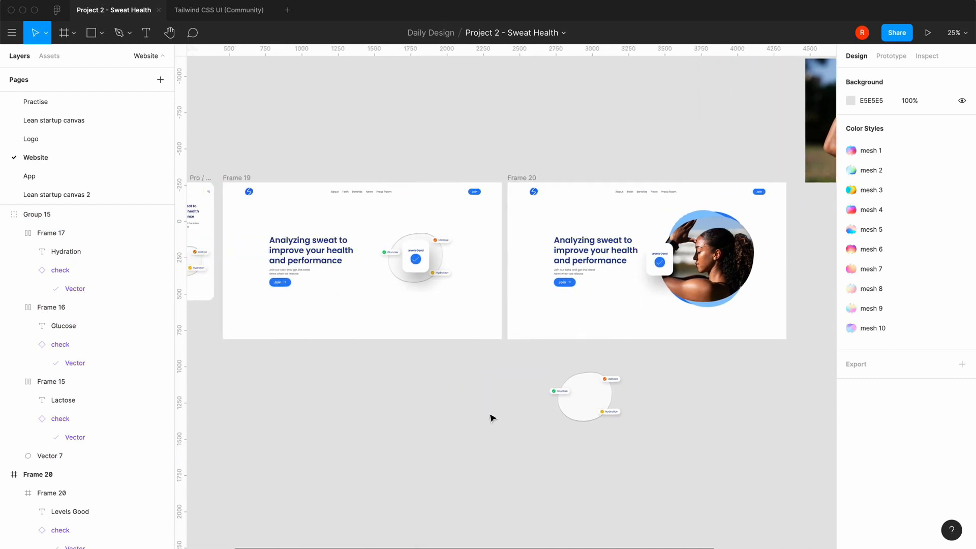
{"action": "key", "text": "equal"}
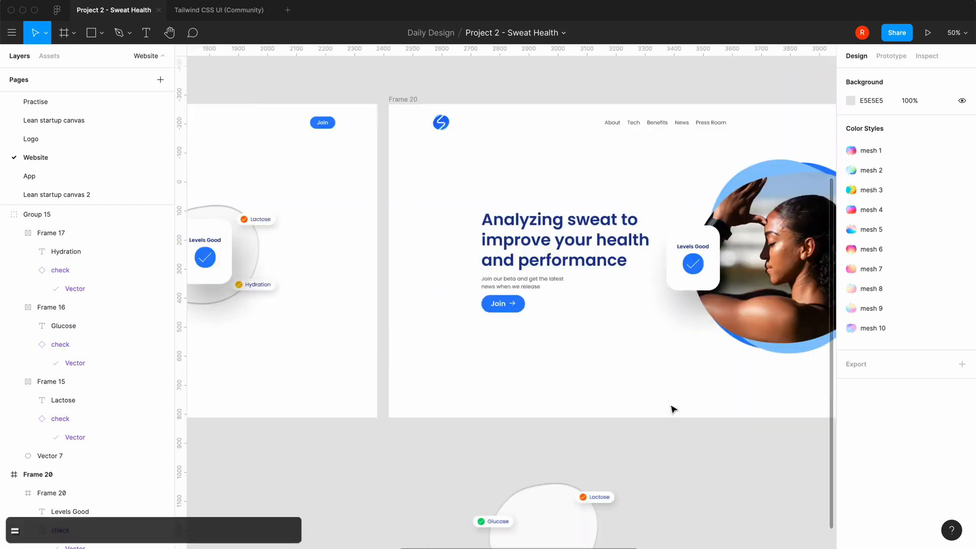
{"action": "scroll", "coordinate": [674, 409], "scroll_direction": "right", "scroll_amount": 3}
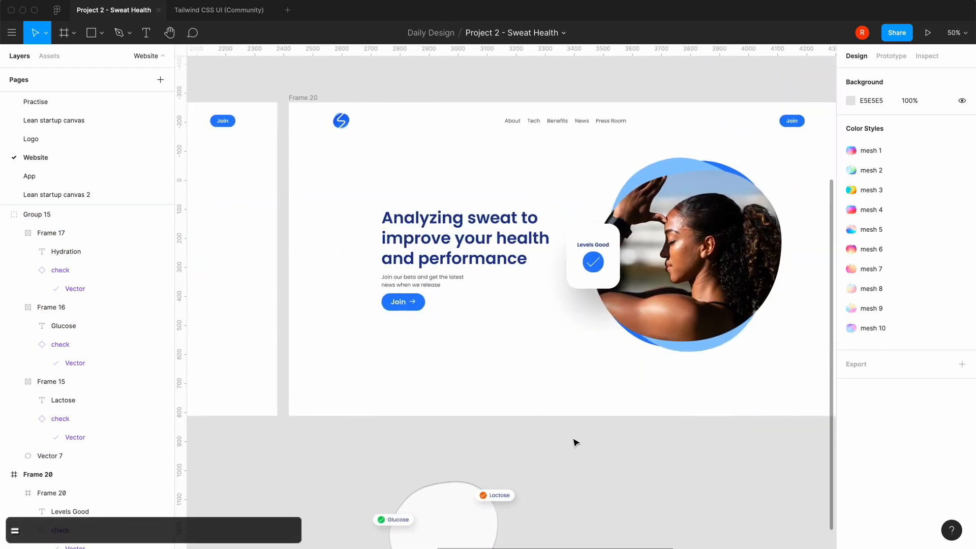
{"action": "scroll", "coordinate": [576, 442], "scroll_direction": "right", "scroll_amount": 2}
{"action": "scroll", "coordinate": [576, 443], "scroll_direction": "up", "scroll_amount": 2}
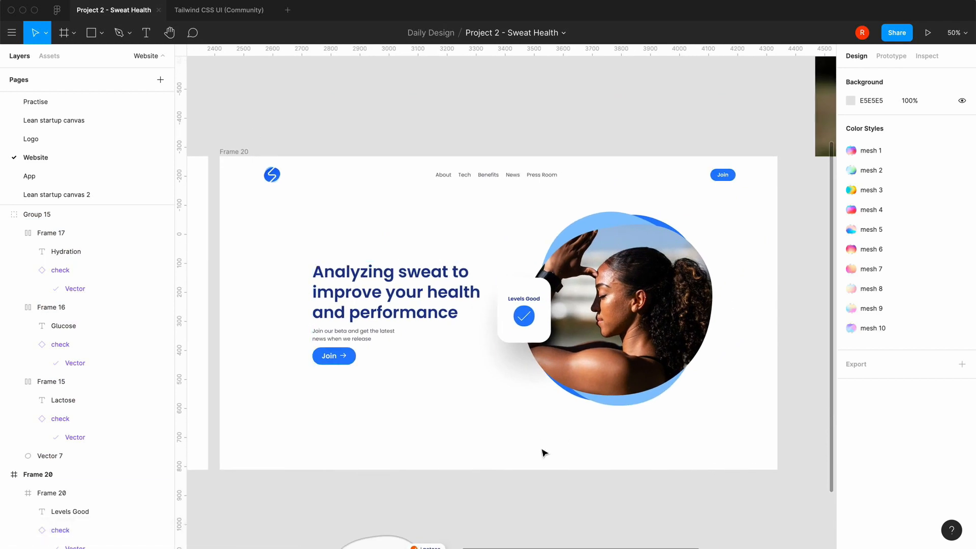
{"action": "double_click", "coordinate": [526, 319]}
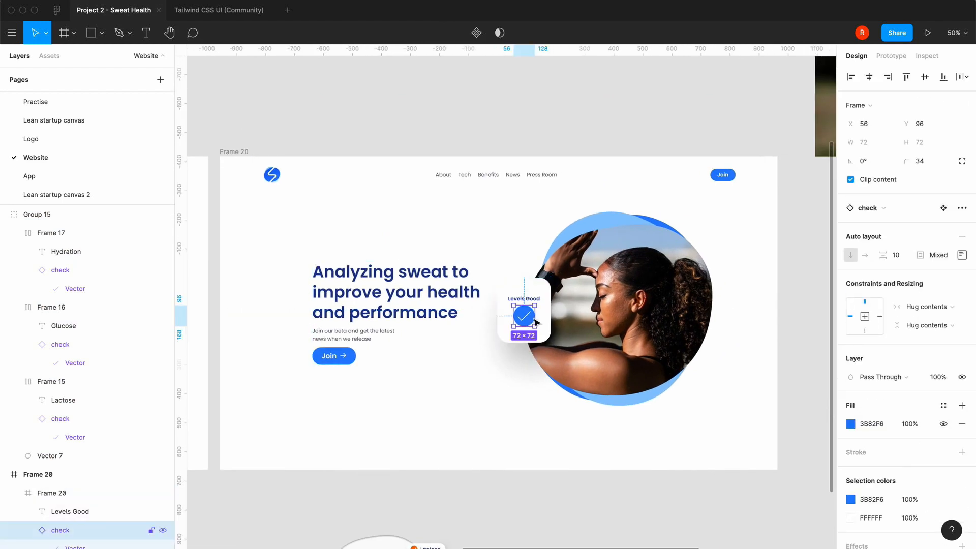
{"action": "left_click", "coordinate": [851, 424]}
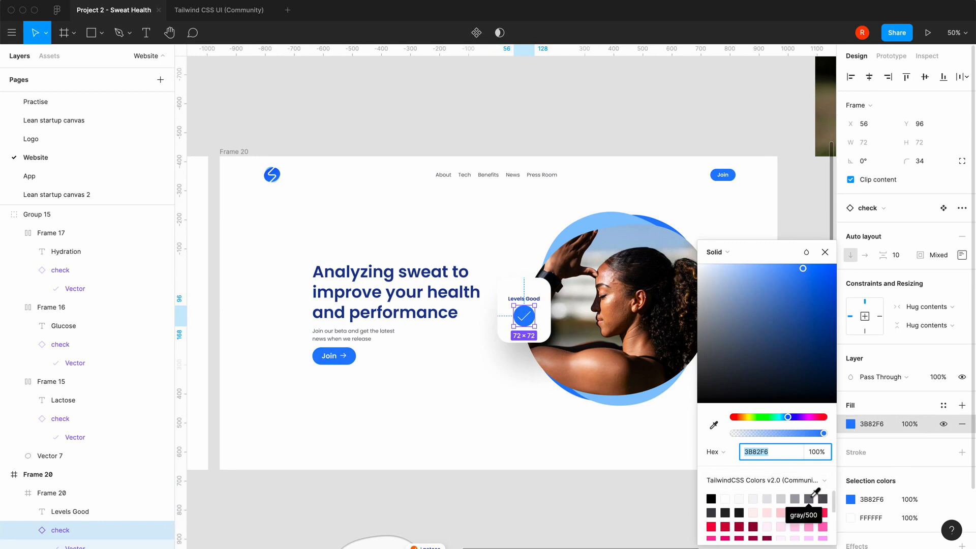
{"action": "scroll", "coordinate": [786, 526], "scroll_direction": "down", "scroll_amount": 5}
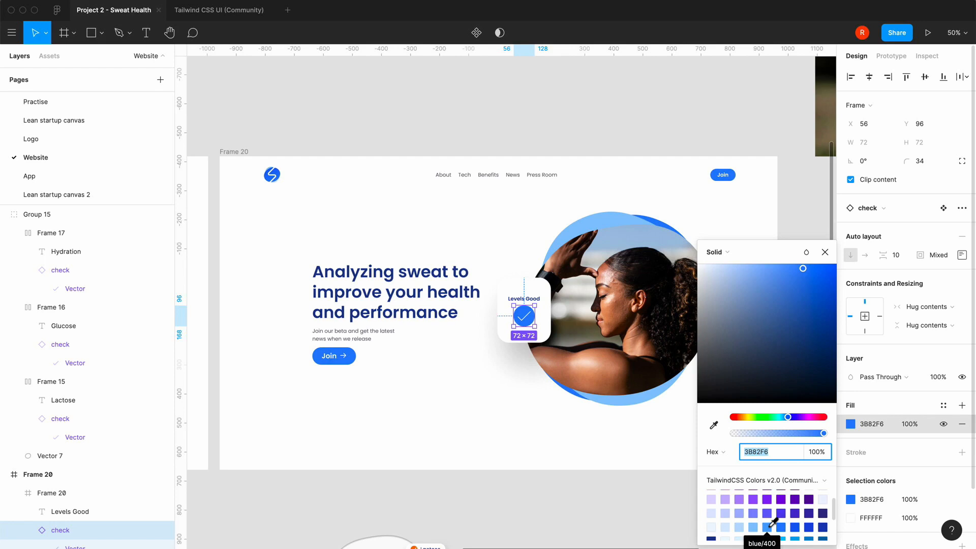
{"action": "left_click", "coordinate": [768, 527]}
{"action": "left_click", "coordinate": [755, 528]}
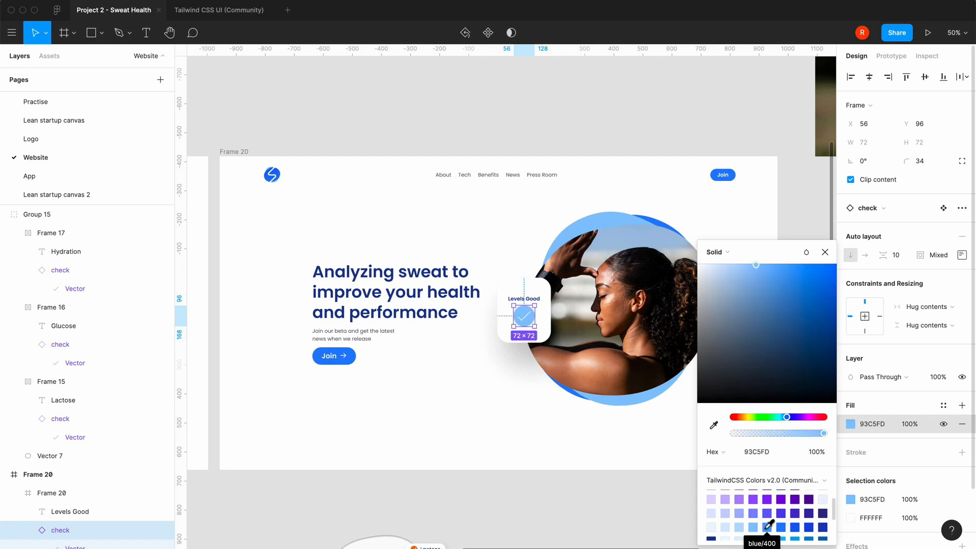
{"action": "left_click", "coordinate": [824, 252]}
{"action": "left_click", "coordinate": [462, 482]}
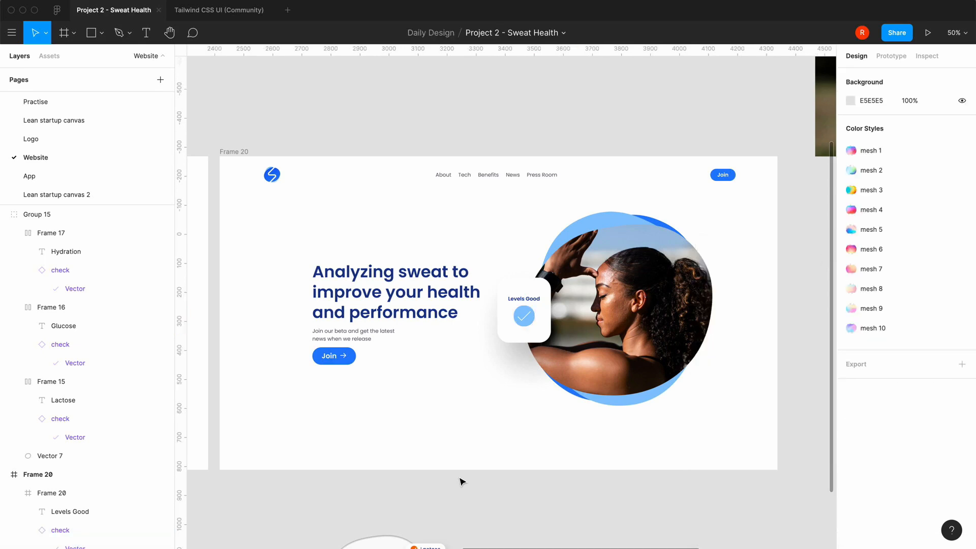
Replace the fill of the Join button in Frame 20's navigation bar with a blue/500 (3B82F6) stroke
{"action": "key", "text": "shift+0"}
{"action": "scroll", "coordinate": [462, 481], "scroll_direction": "left", "scroll_amount": 5}
{"action": "scroll", "coordinate": [461, 482], "scroll_direction": "down", "scroll_amount": 4}
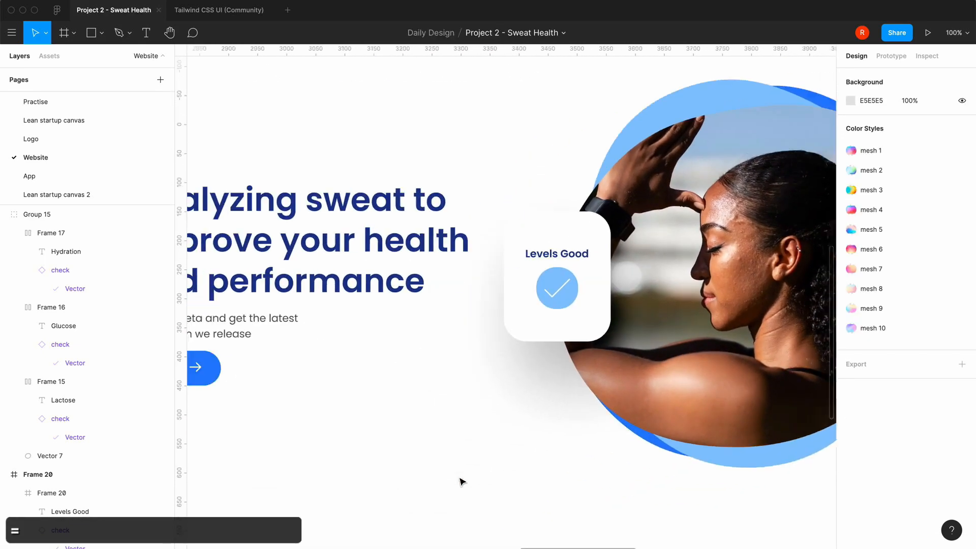
{"action": "scroll", "coordinate": [639, 387], "scroll_direction": "right", "scroll_amount": 8}
{"action": "scroll", "coordinate": [638, 387], "scroll_direction": "up", "scroll_amount": 6}
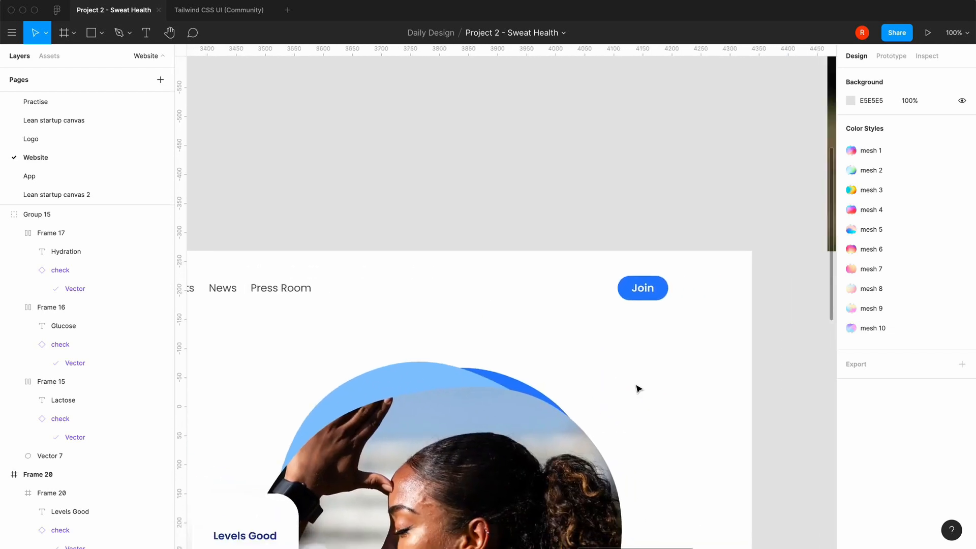
{"action": "double_click", "coordinate": [642, 294]}
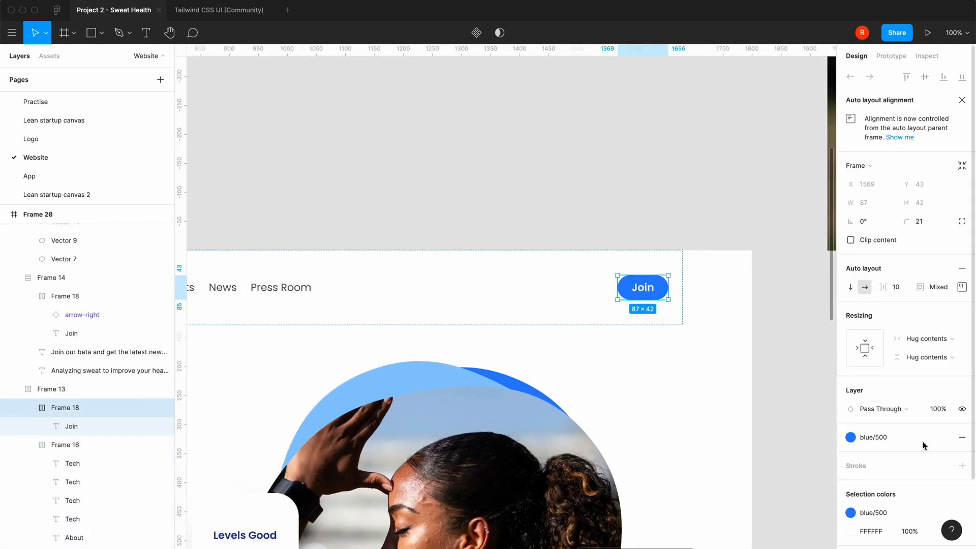
{"action": "left_click", "coordinate": [963, 439]}
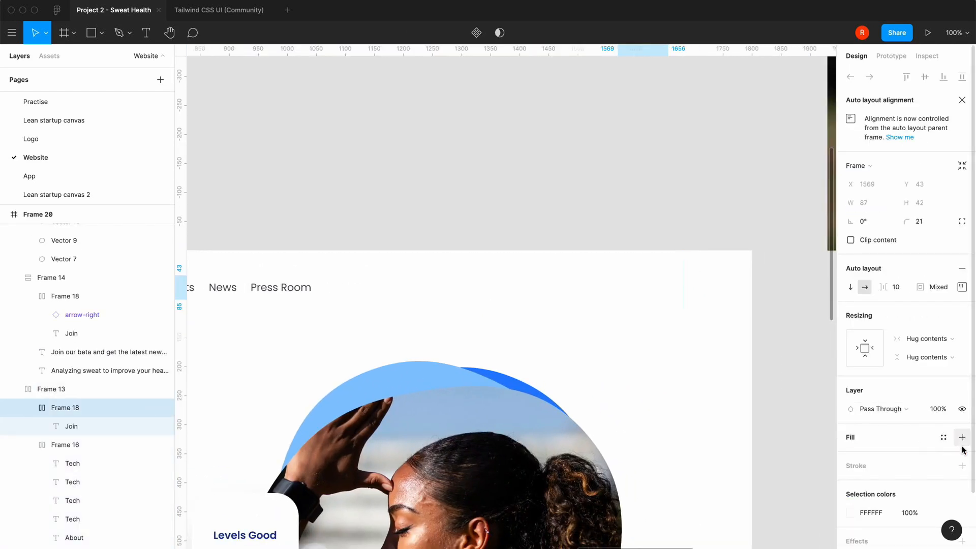
{"action": "left_click", "coordinate": [962, 466]}
{"action": "left_click", "coordinate": [850, 485]}
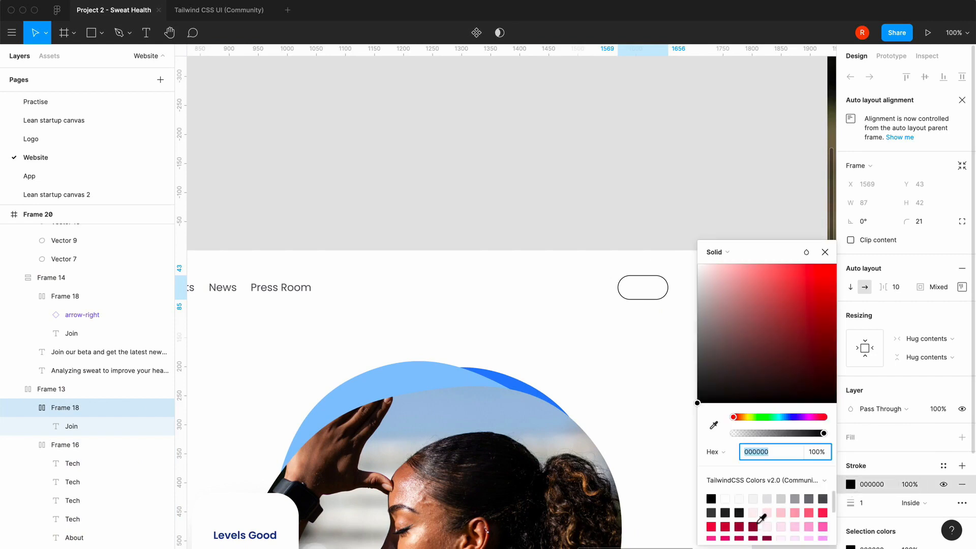
{"action": "scroll", "coordinate": [761, 519], "scroll_direction": "down", "scroll_amount": 1}
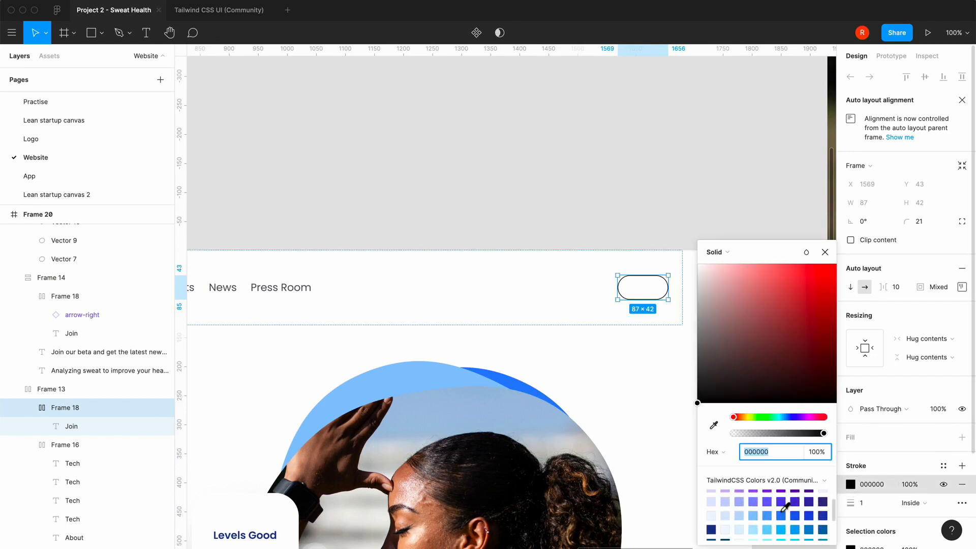
{"action": "left_click", "coordinate": [783, 513]}
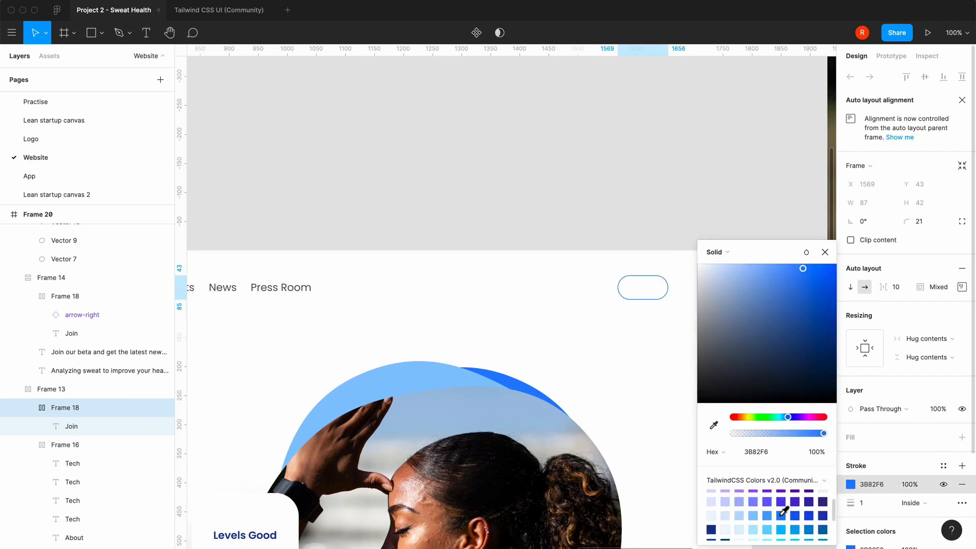
{"action": "left_click", "coordinate": [825, 252]}
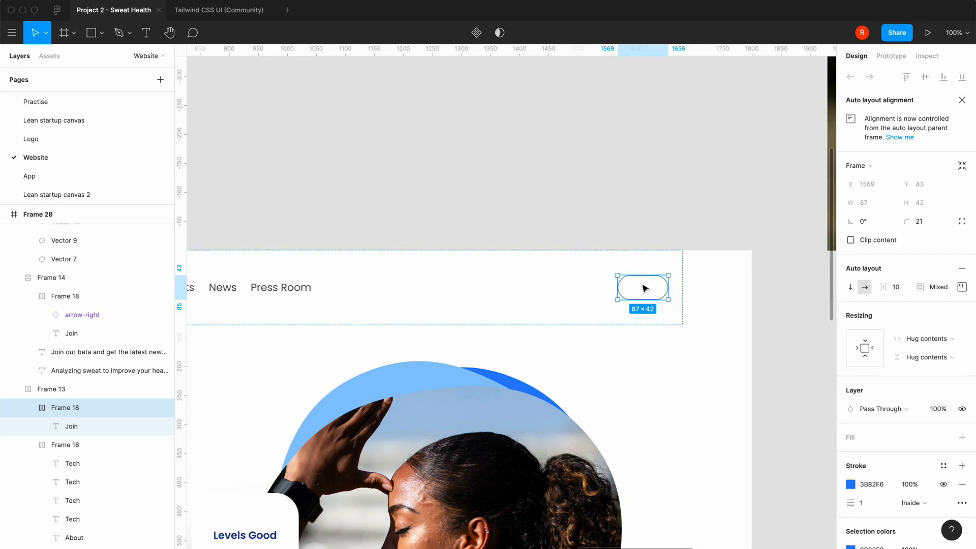
Fill the Join text inside the outlined navigation button with blue/500 (3B82F6) from the TailwindCSS colors
{"action": "left_click", "coordinate": [641, 283]}
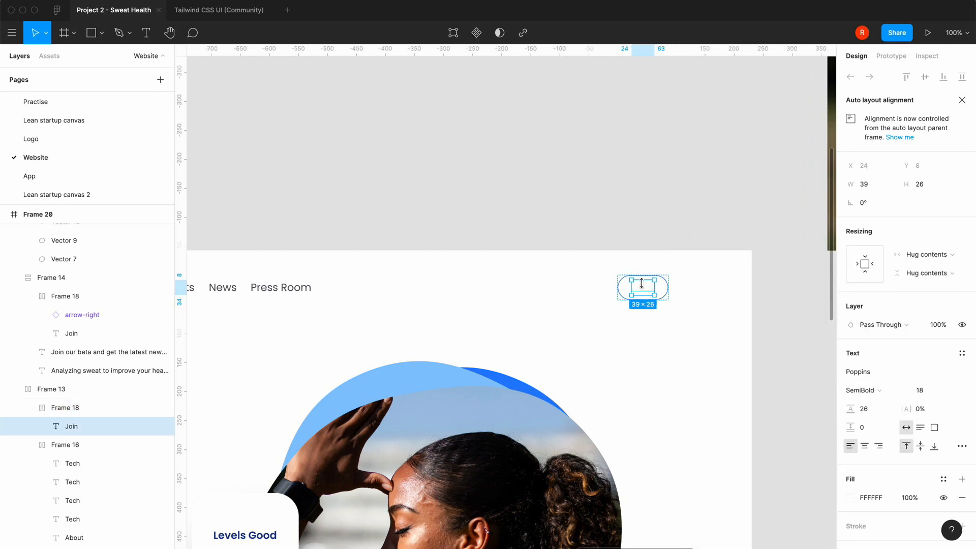
{"action": "left_click", "coordinate": [852, 499]}
{"action": "scroll", "coordinate": [765, 521], "scroll_direction": "down", "scroll_amount": 5}
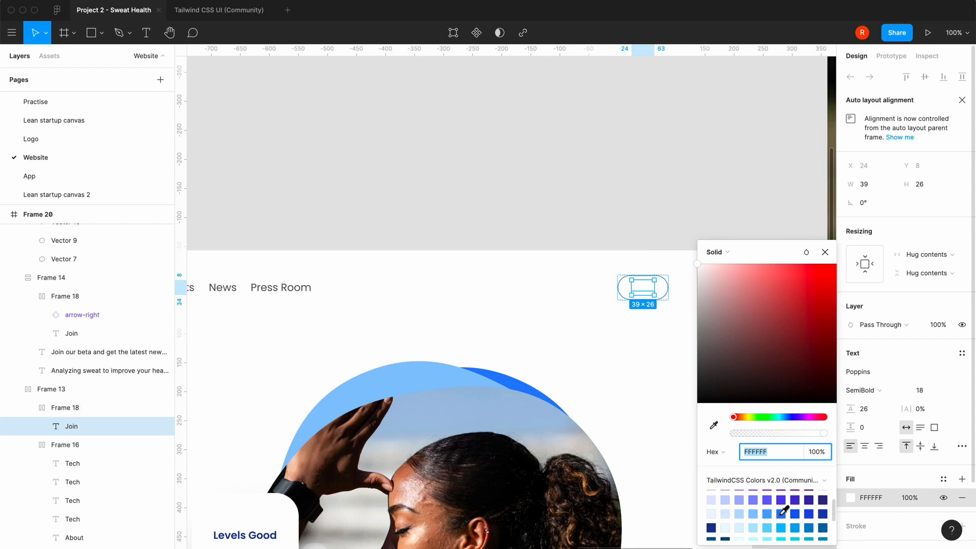
{"action": "left_click", "coordinate": [781, 514]}
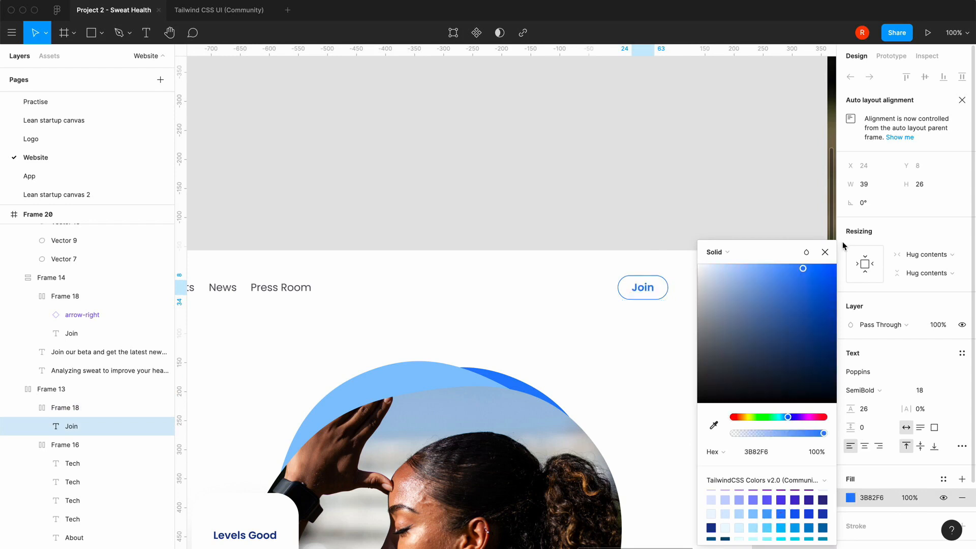
{"action": "left_click", "coordinate": [826, 254]}
{"action": "left_click", "coordinate": [603, 193]}
Compare the alternative photo hero in Frame 20 with the Frame 19 desktop version and the iPhone 11 Pro / X mobile version
{"action": "key", "text": "minus"}
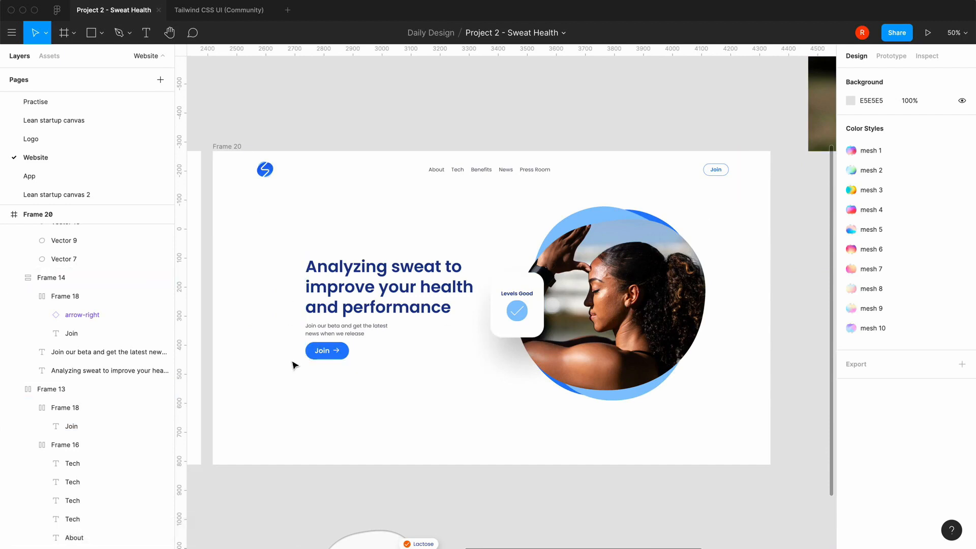
{"action": "scroll", "coordinate": [350, 469], "scroll_direction": "left", "scroll_amount": 2}
{"action": "scroll", "coordinate": [350, 469], "scroll_direction": "down", "scroll_amount": 1}
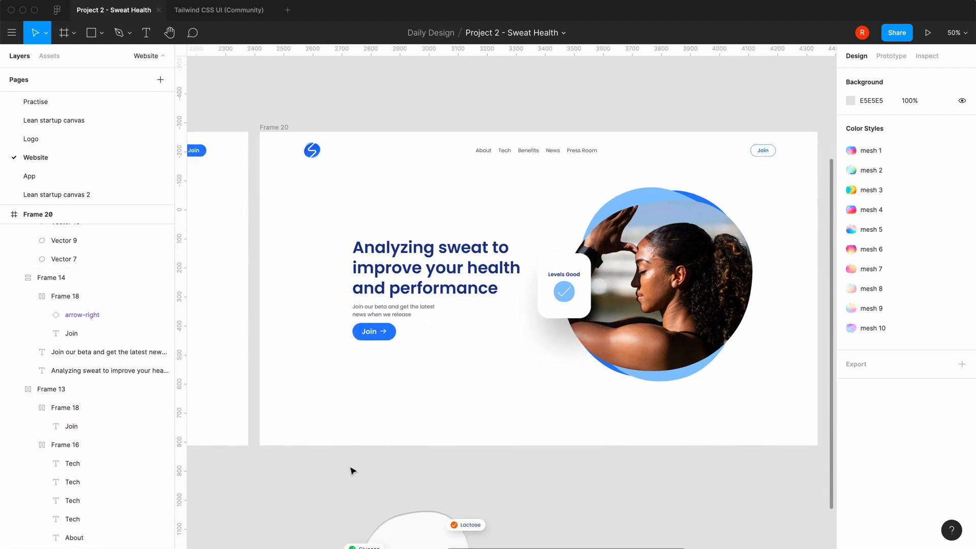
{"action": "scroll", "coordinate": [350, 470], "scroll_direction": "left", "scroll_amount": 10}
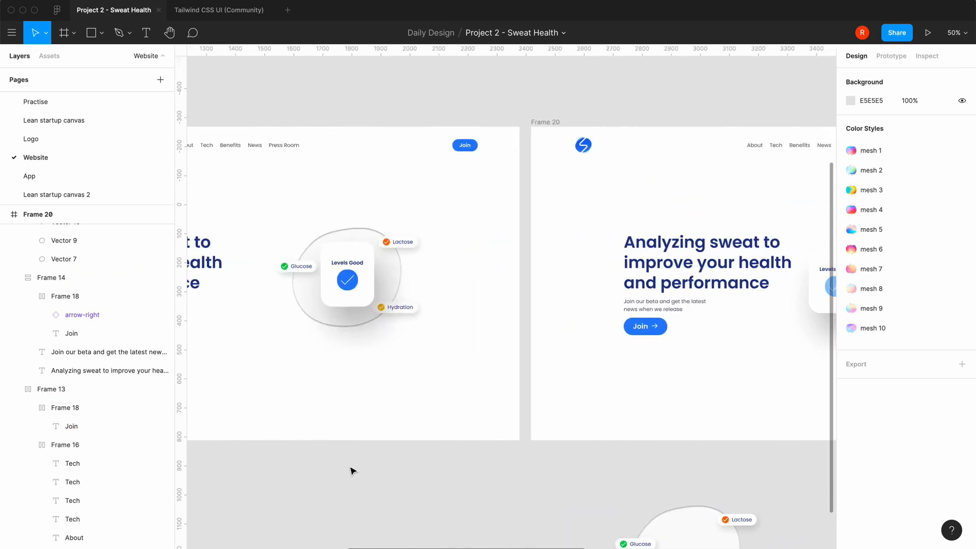
{"action": "scroll", "coordinate": [351, 470], "scroll_direction": "right", "scroll_amount": 8}
{"action": "key", "text": "minus"}
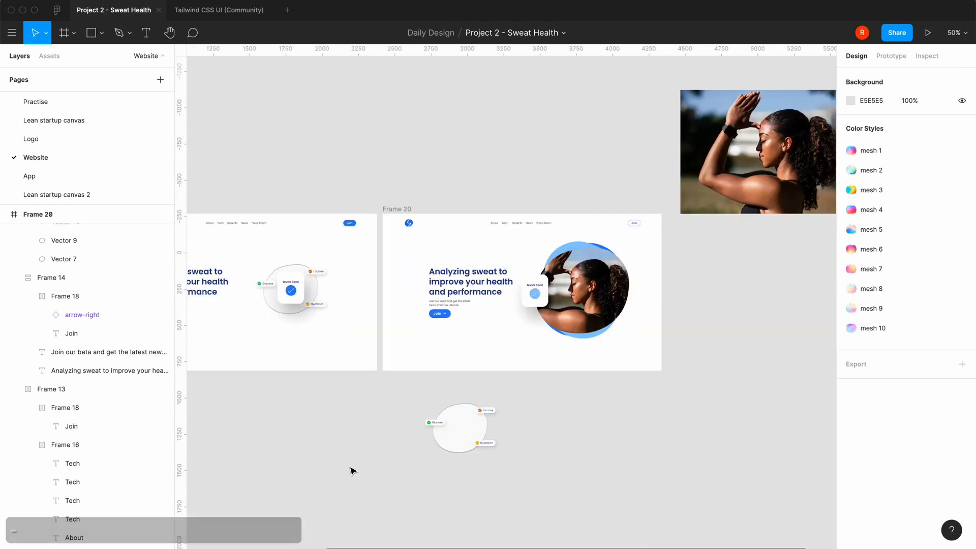
{"action": "scroll", "coordinate": [351, 470], "scroll_direction": "left", "scroll_amount": 6}
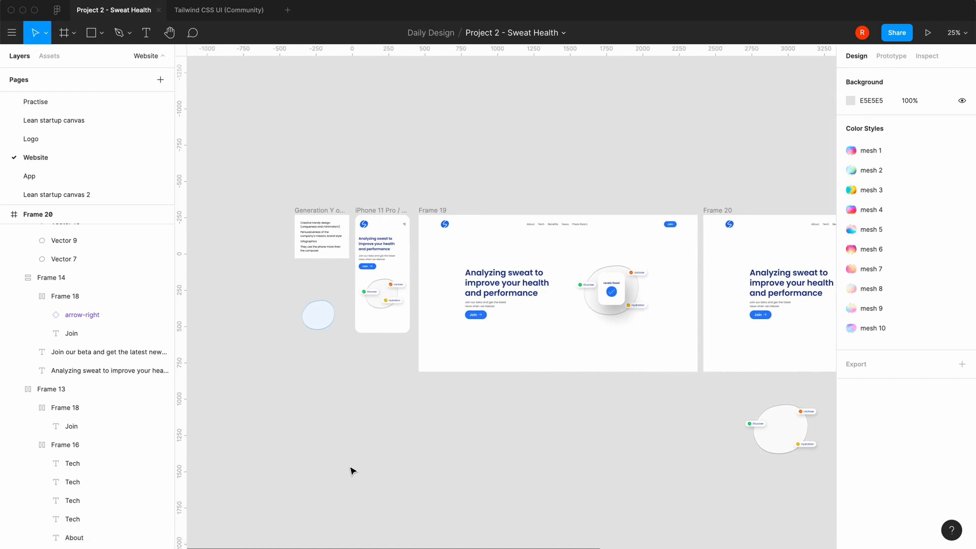
{"action": "left_click", "coordinate": [377, 210]}
{"action": "key", "text": "equal"}
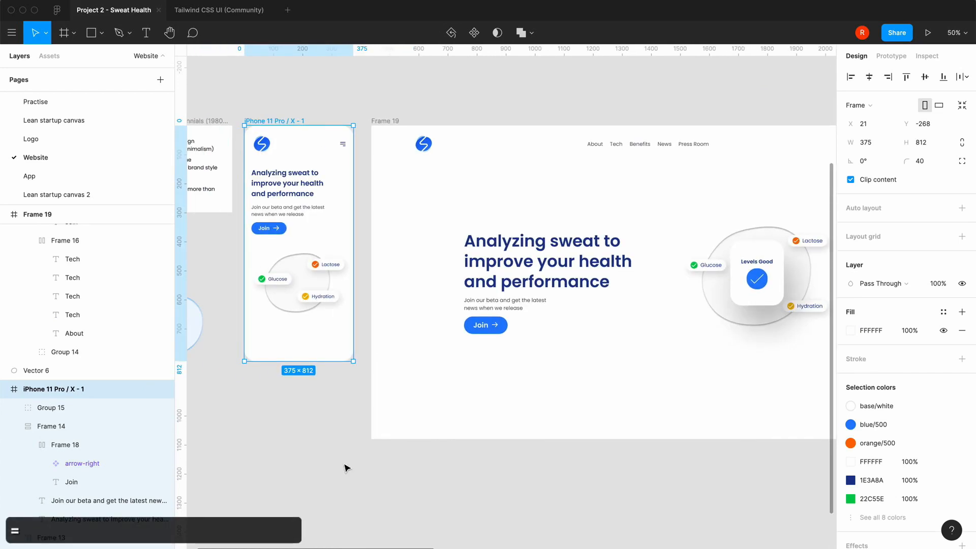
{"action": "scroll", "coordinate": [345, 467], "scroll_direction": "right", "scroll_amount": 10}
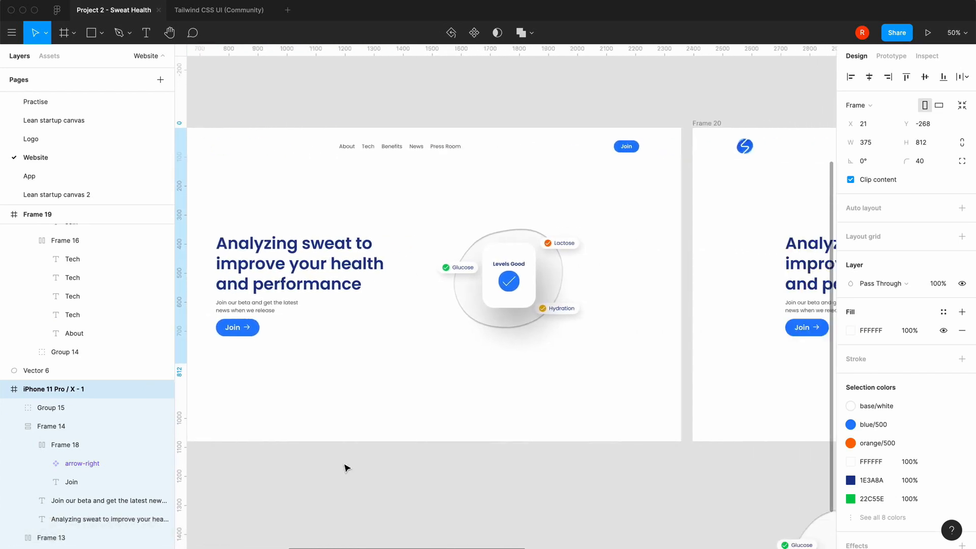
{"action": "scroll", "coordinate": [503, 447], "scroll_direction": "right", "scroll_amount": 14}
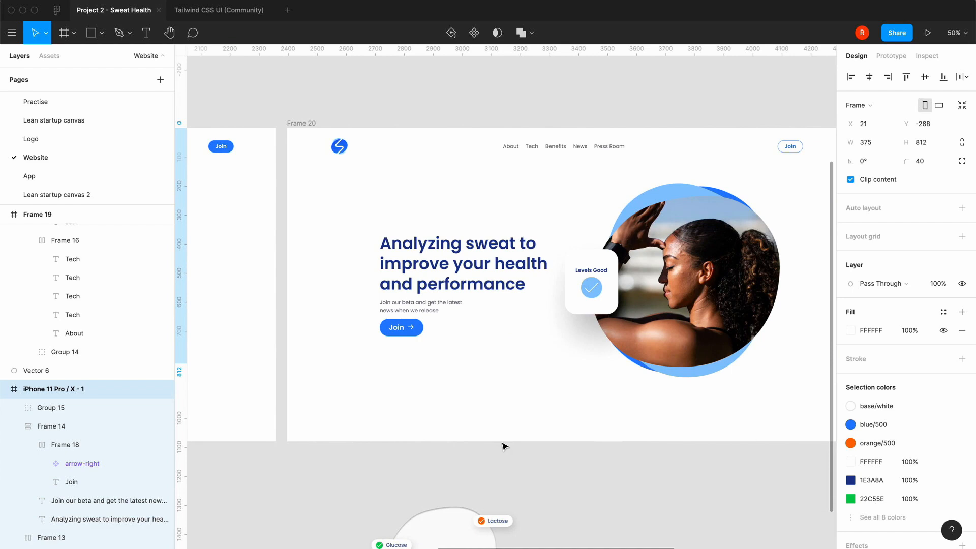
{"action": "key", "text": "minus"}
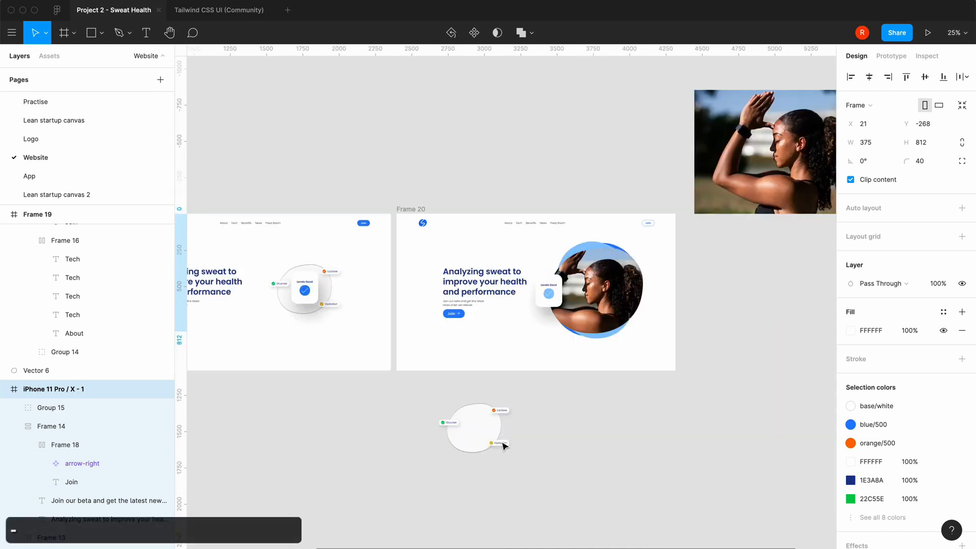